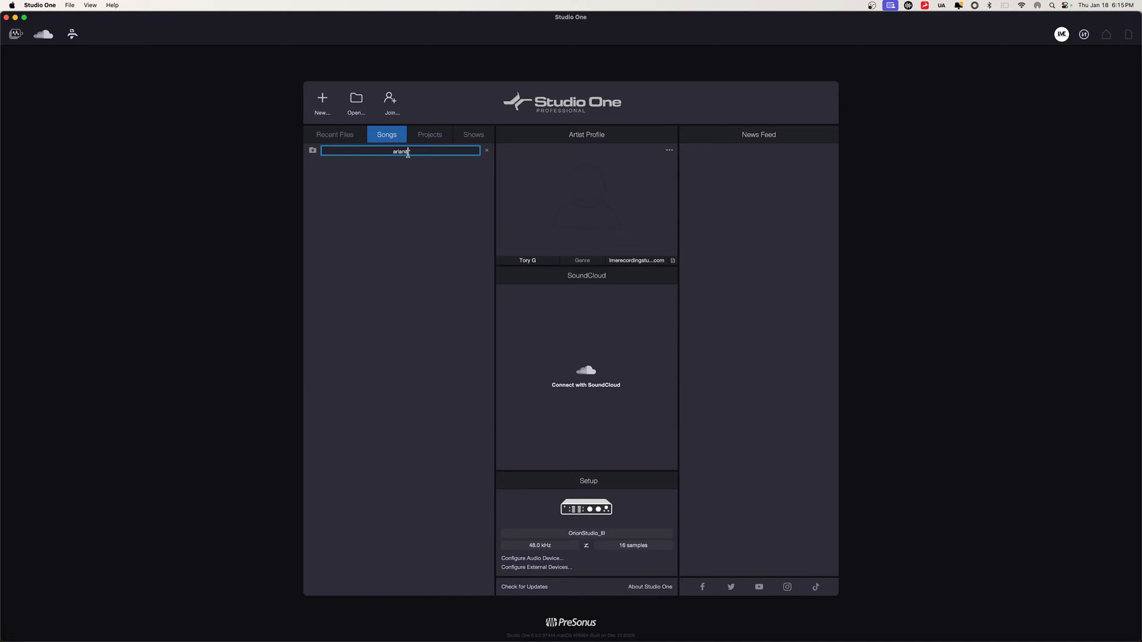
Search the songs list for "out of here", and clear the search.
key(BackSpace)
text(out of here)
key(BackSpace)
key(BackSpace)
key(BackSpace)
key(BackSpace)
key(BackSpace)
key(BackSpace)
key(BackSpace)
key(BackSpace)
key(BackSpace)
key(BackSpace)
key(BackSpace)
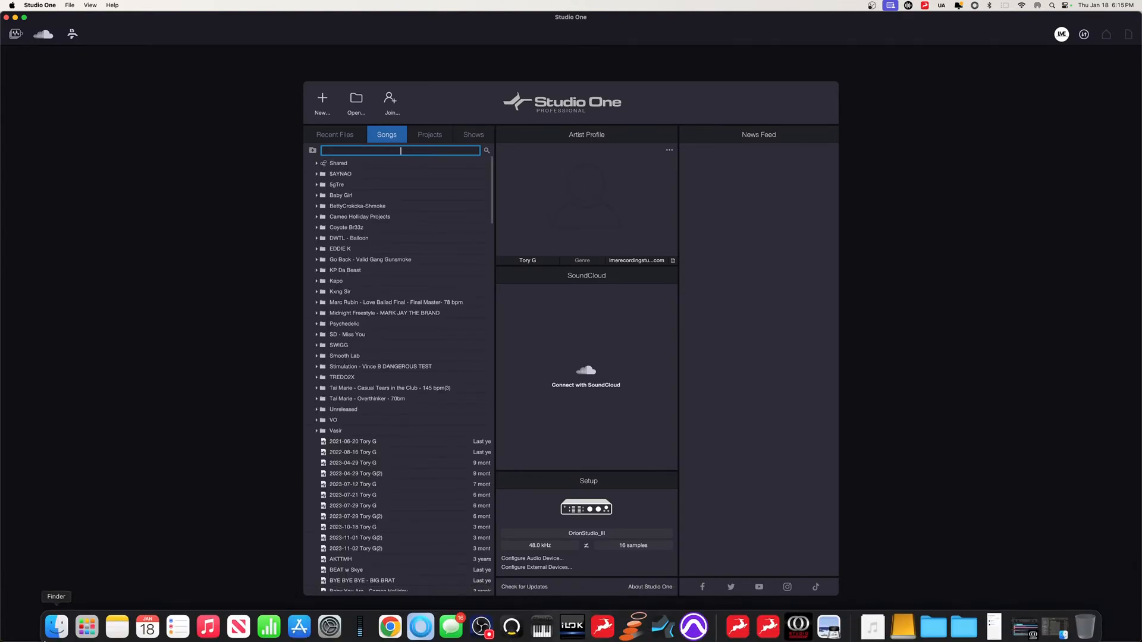
Switch to Finder and open the Studio Back Up drive.
click(54, 638)
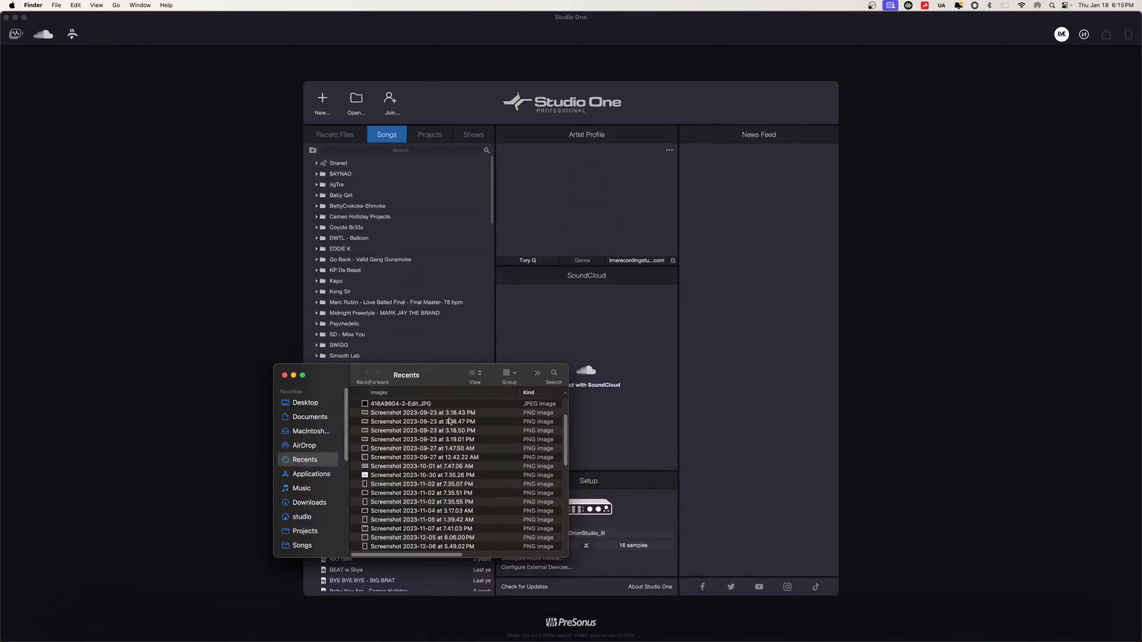
scroll(326, 483, down, 5)
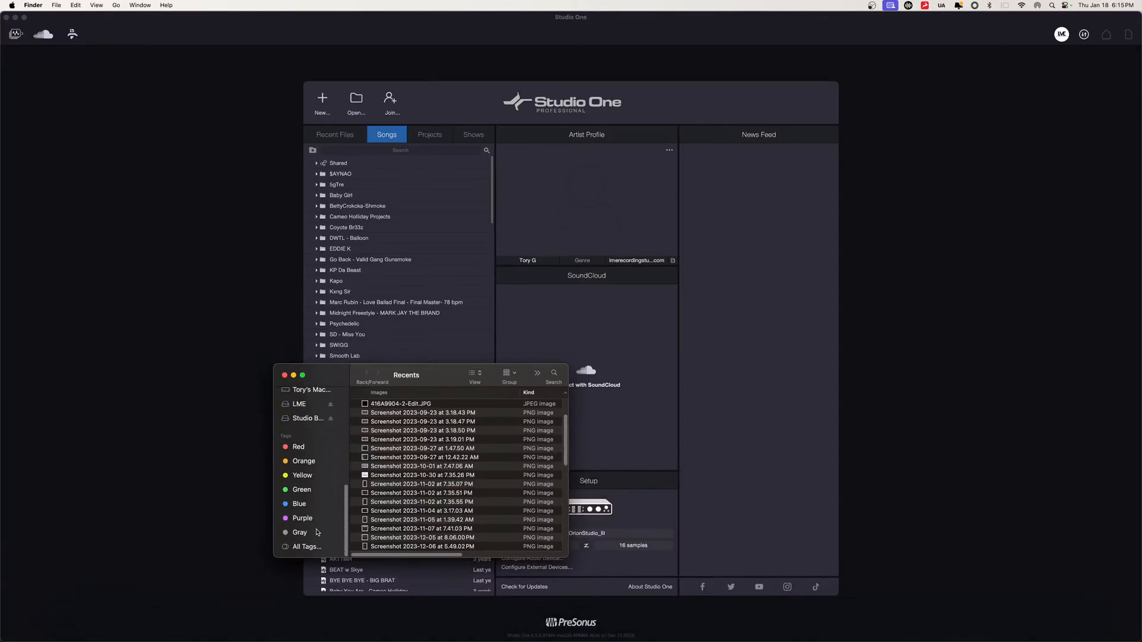
click(303, 418)
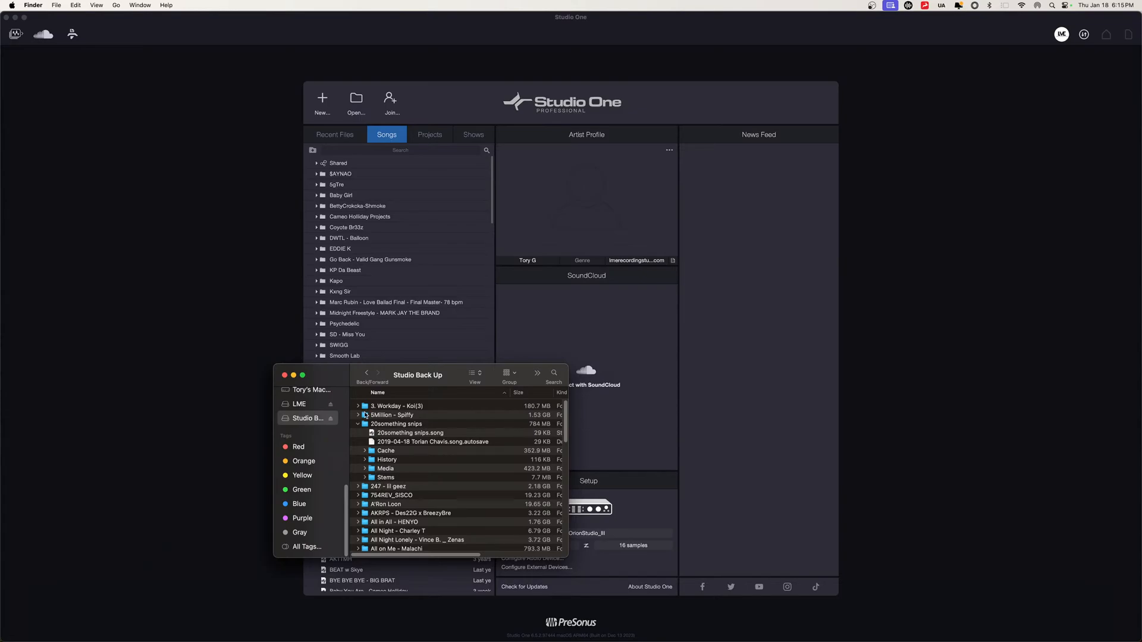
Open the "Out Of Here" song file from the artist's folder and dismiss the missing-files dialog.
scroll(375, 487, down, 2)
scroll(373, 480, down, 4)
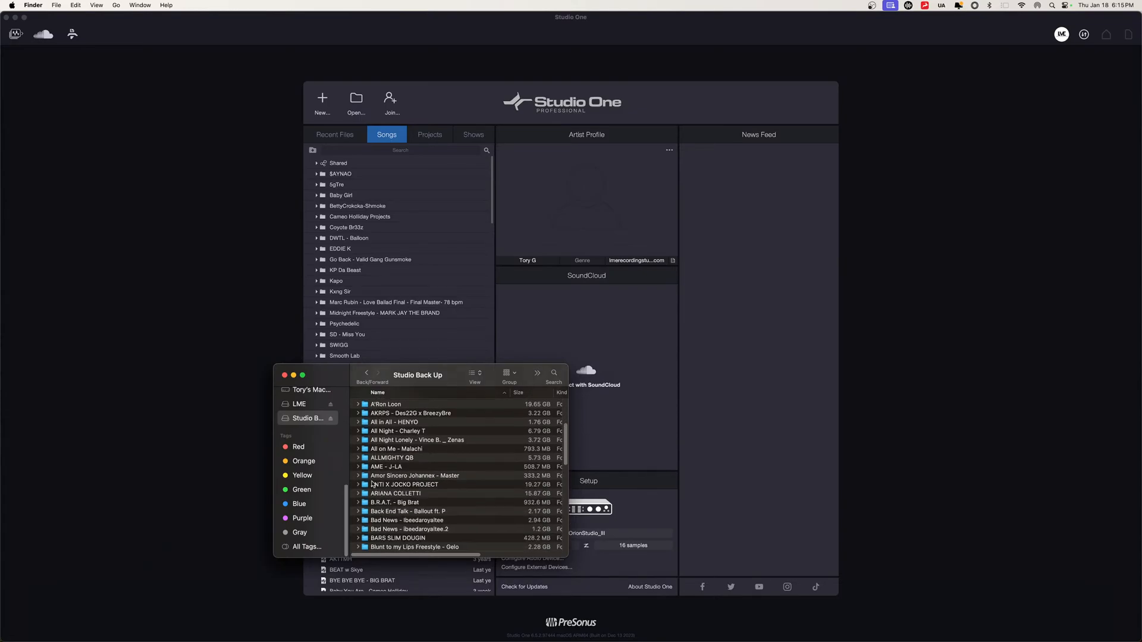
click(359, 495)
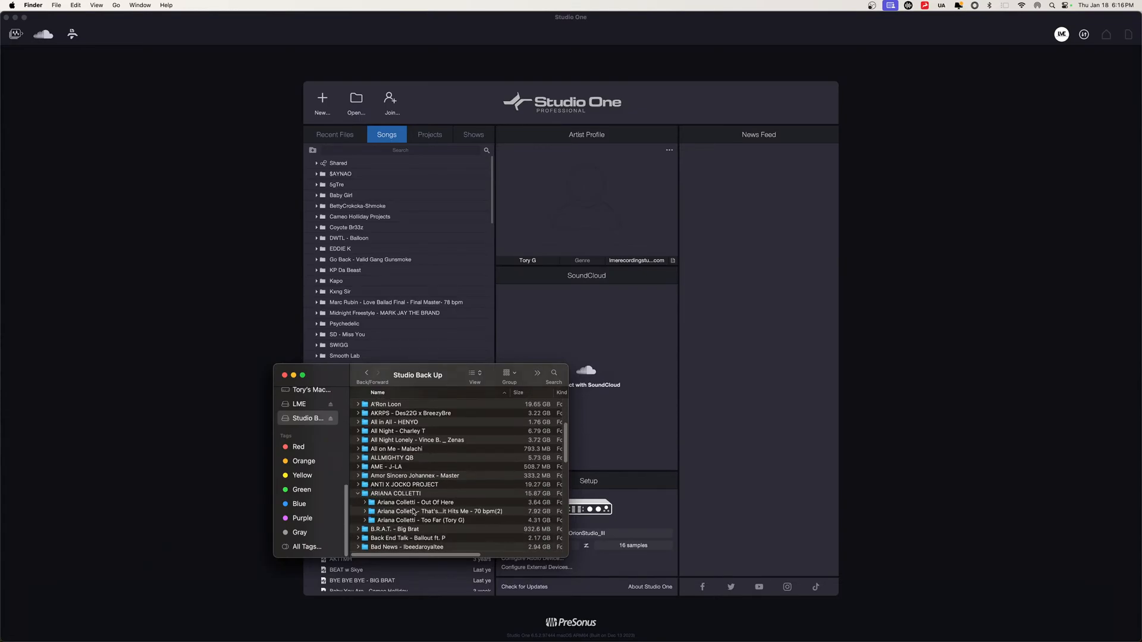
click(365, 503)
scroll(372, 510, down, 5)
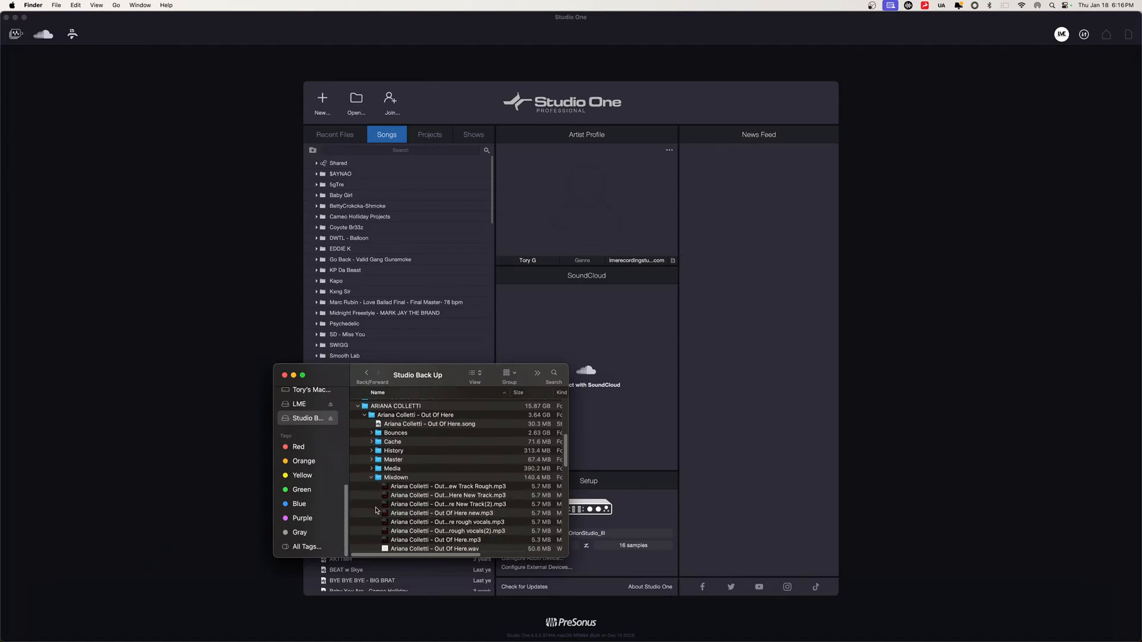
double_click(404, 423)
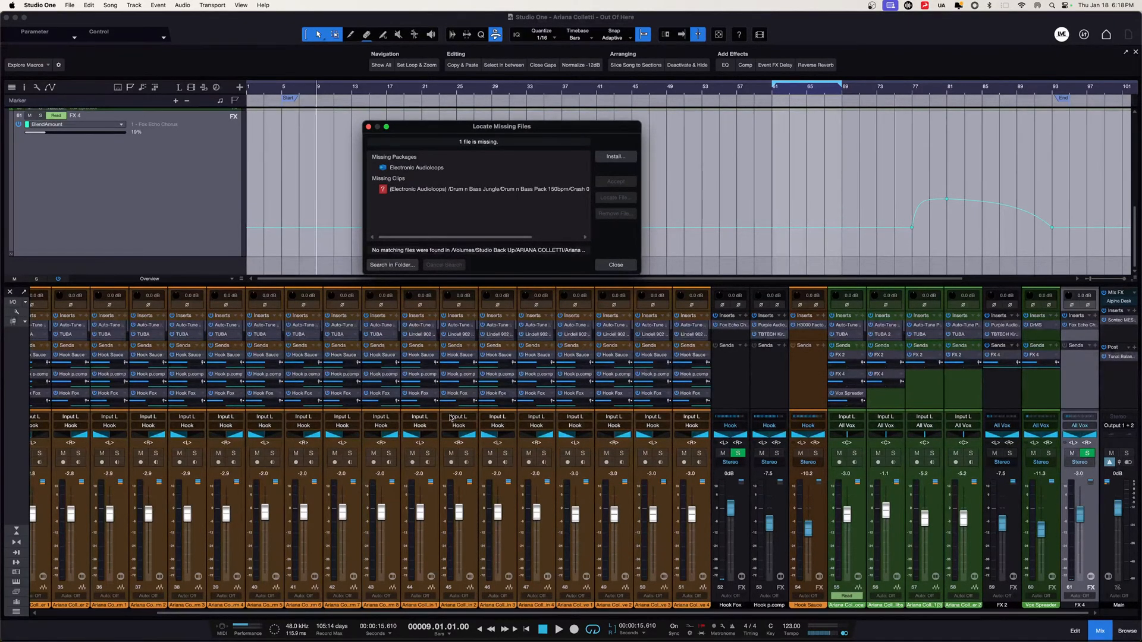
click(635, 268)
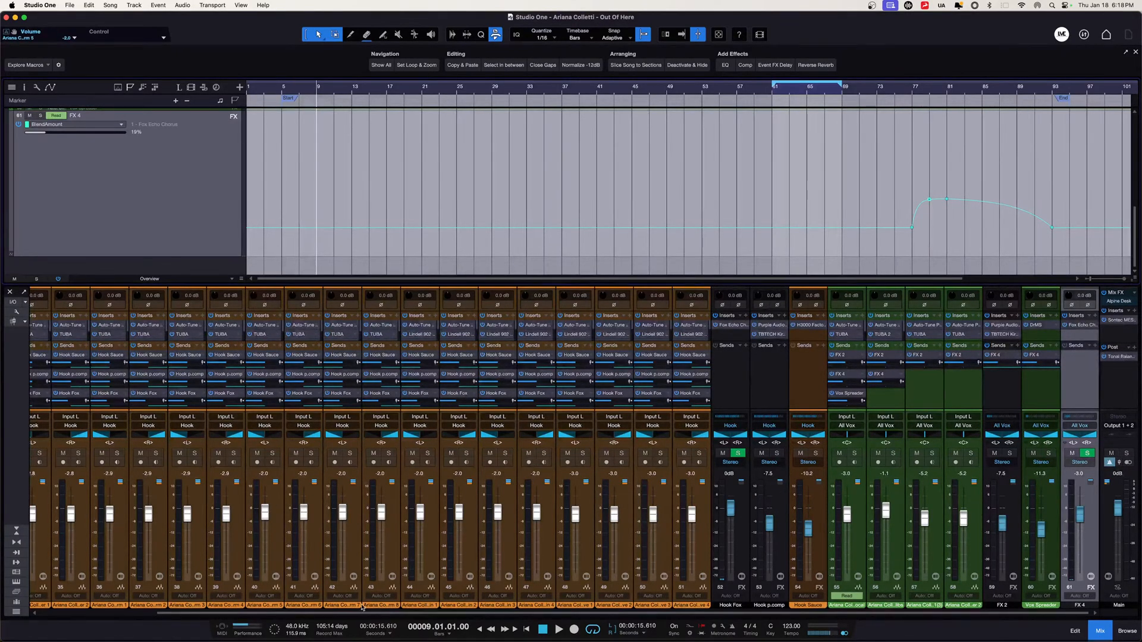
Set the Dropout Protection to Maximum in the Performance Monitor.
drag(362, 613, 247, 612)
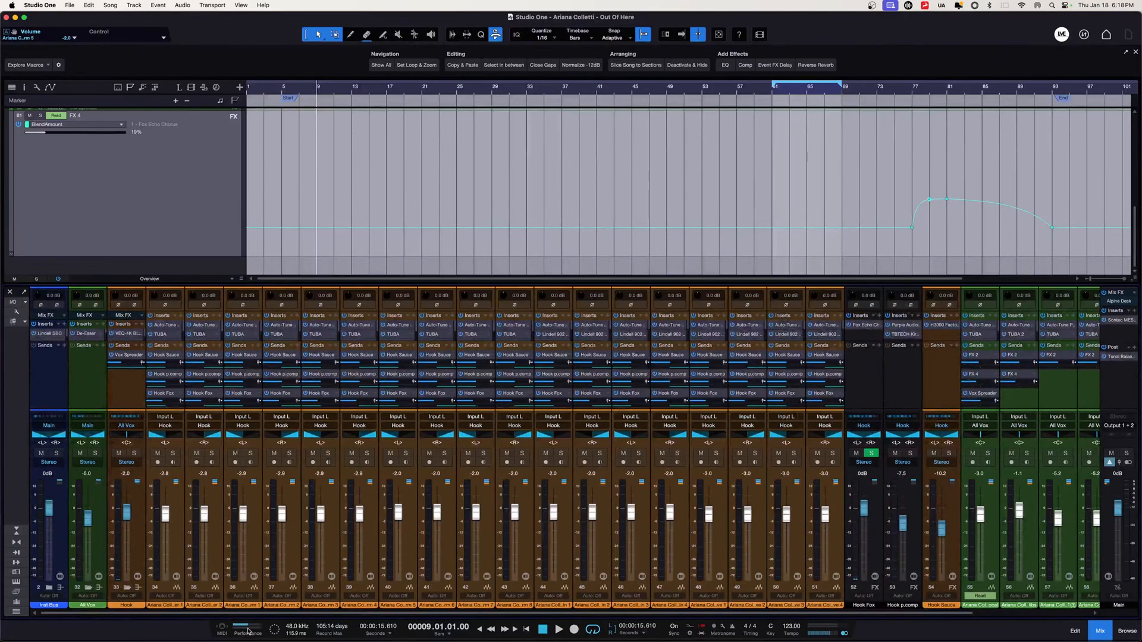
click(248, 631)
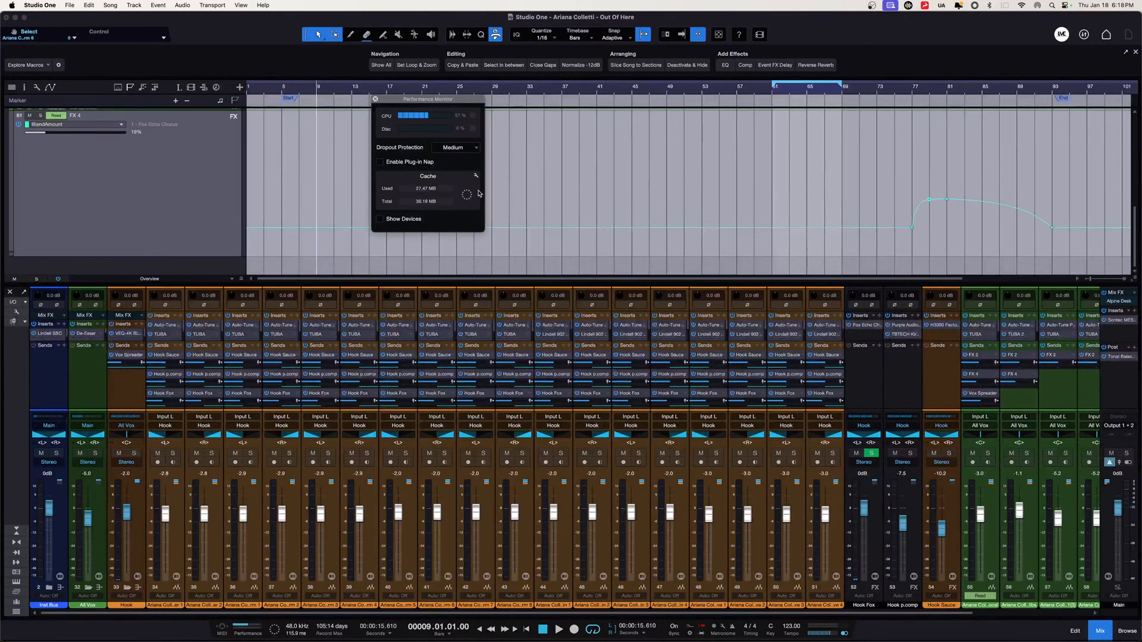
click(475, 149)
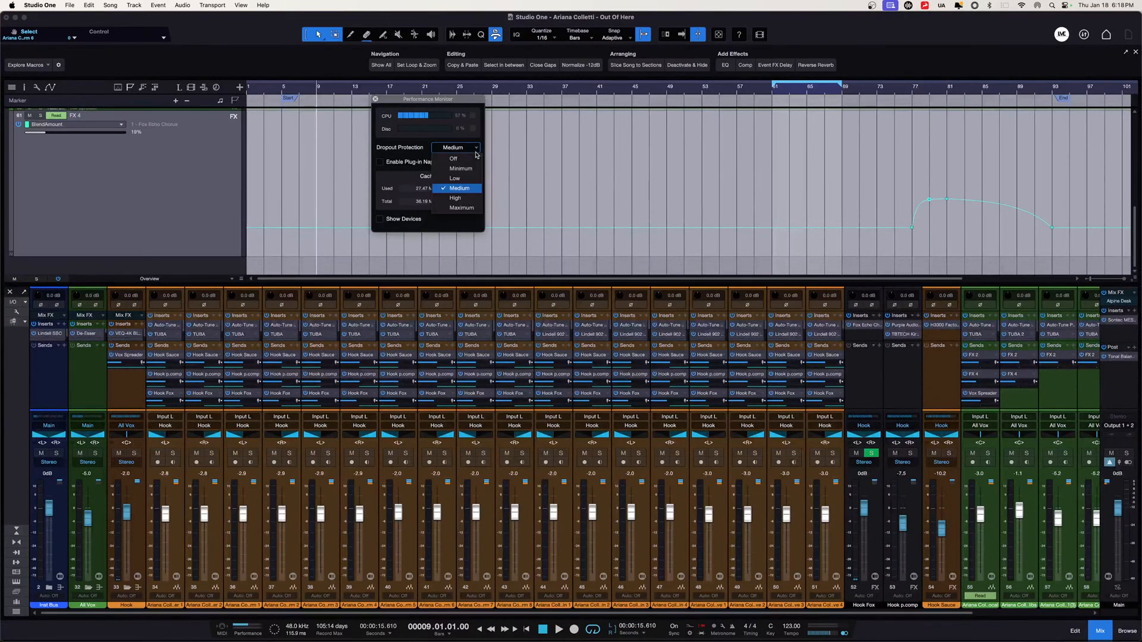
click(465, 199)
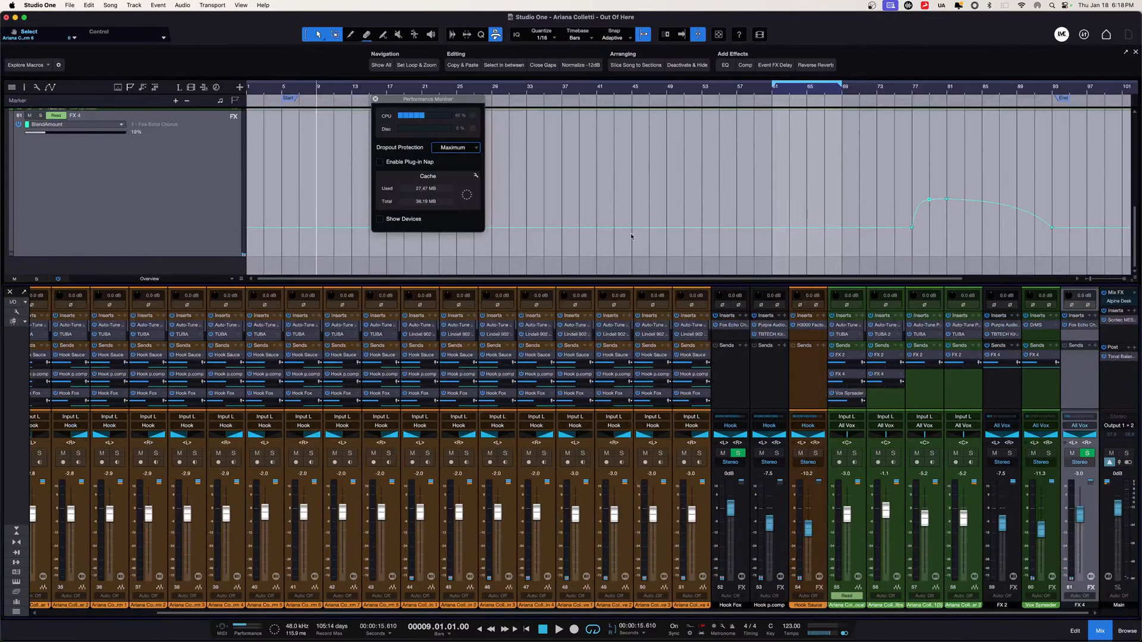
Set the audio device block size to 512 samples in the preferences and apply it.
click(69, 5)
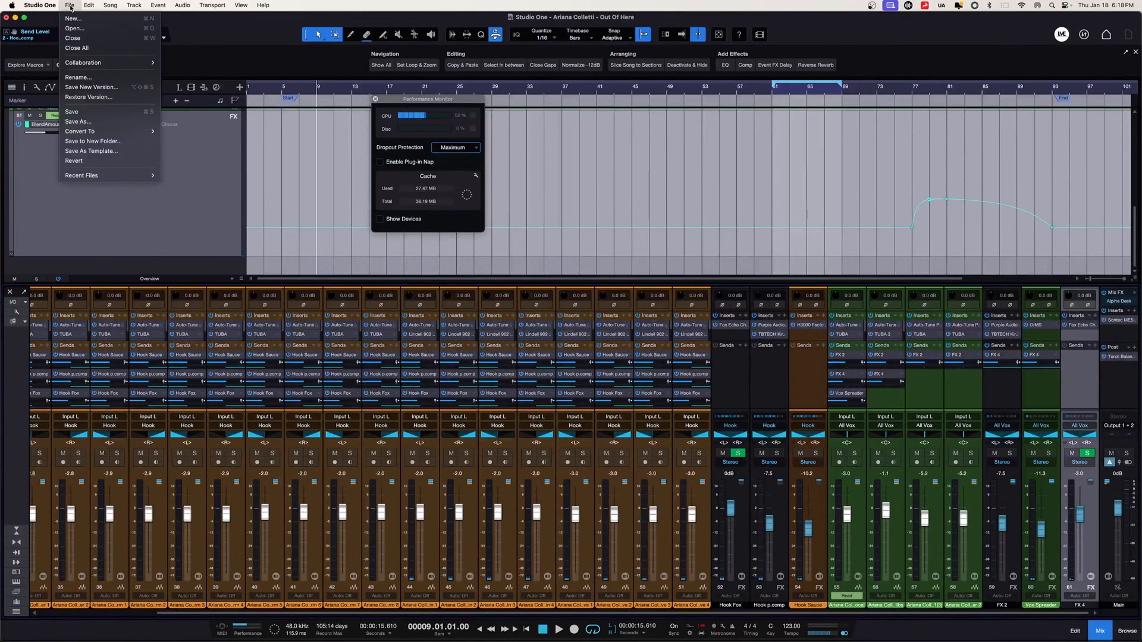
mouse_move(40, 5)
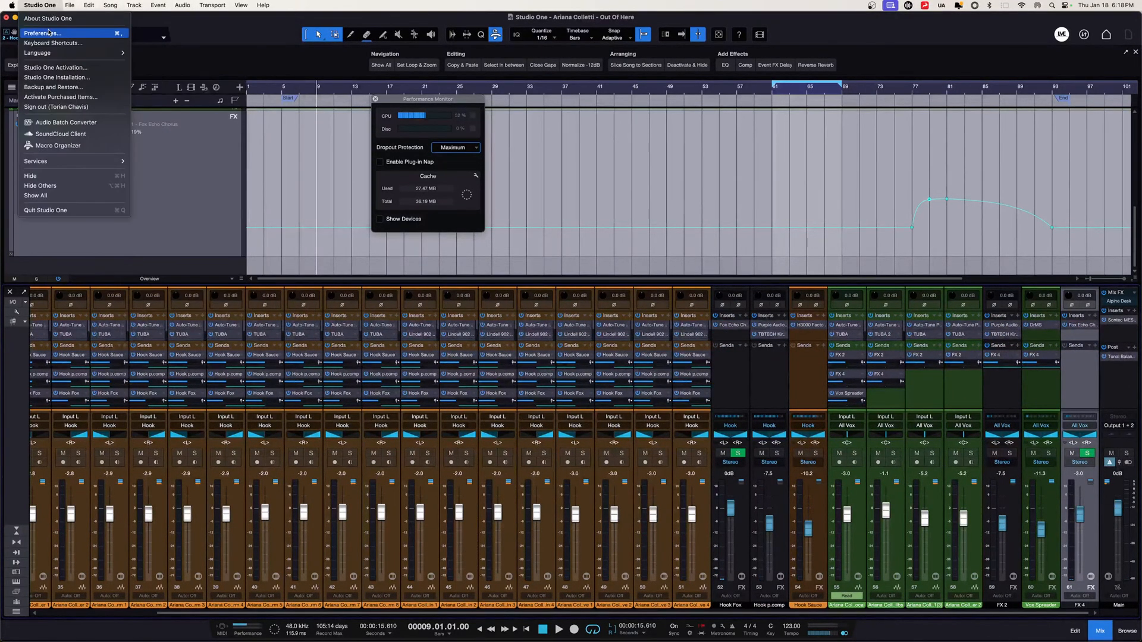
click(49, 33)
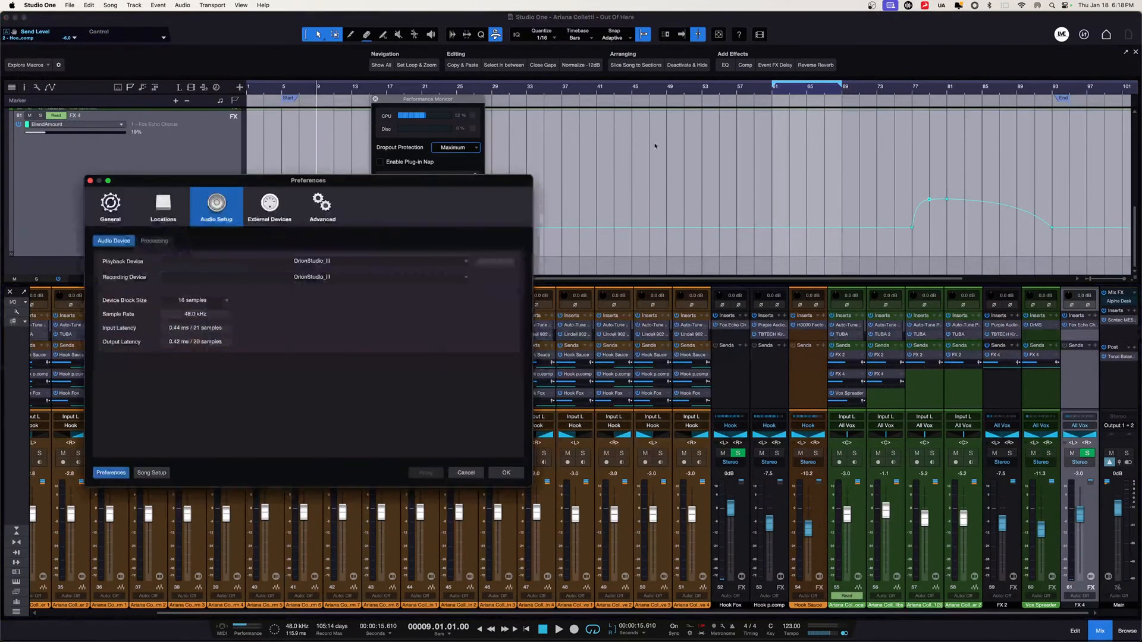
click(212, 302)
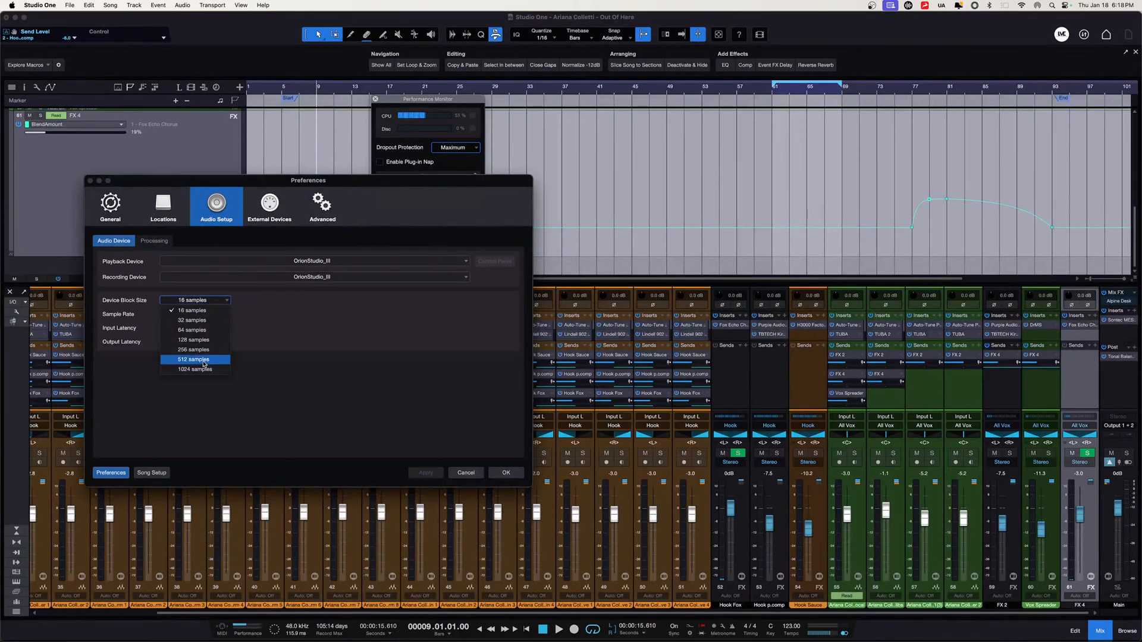
click(199, 359)
click(506, 473)
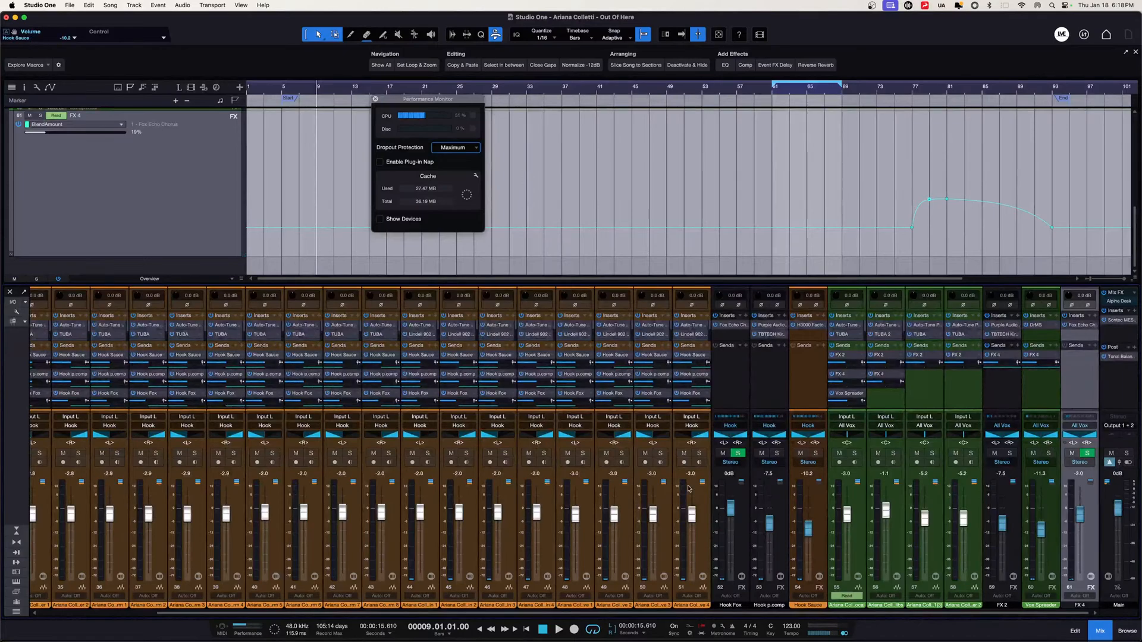
Close the Performance Monitor and give the arrangement more height, fitting the whole song length into it.
drag(513, 285, 514, 451)
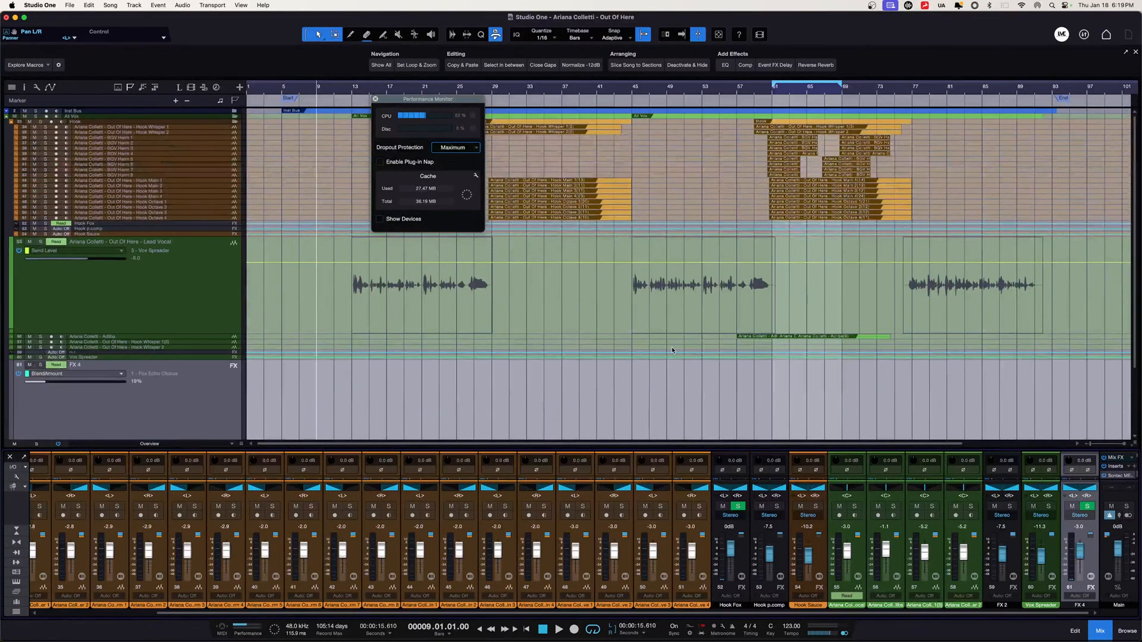
click(376, 99)
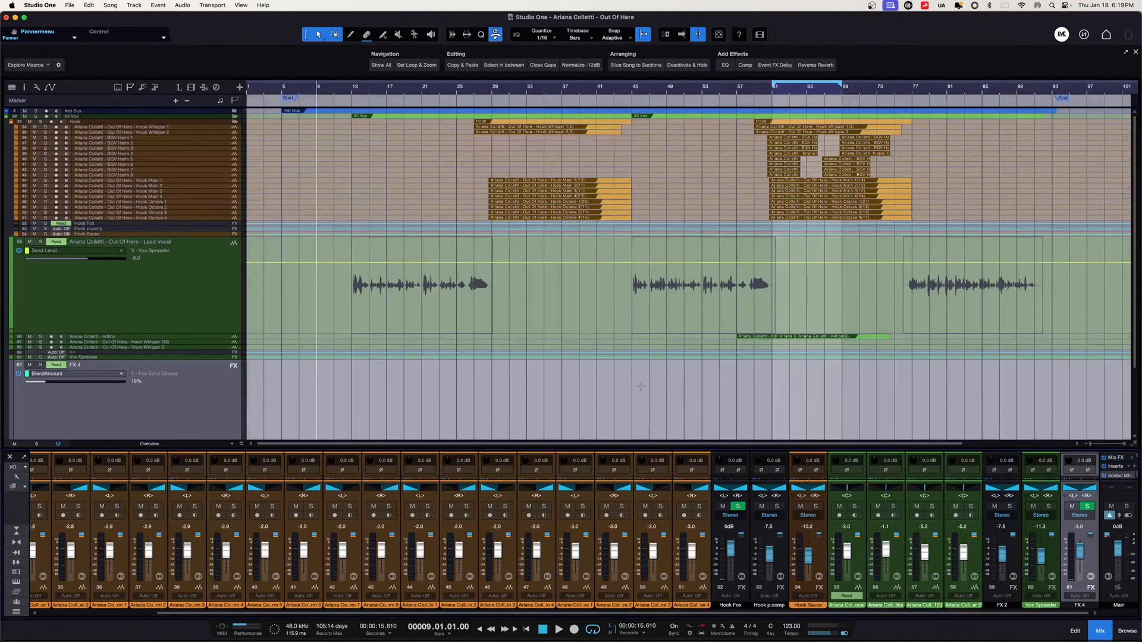
key(shift+f)
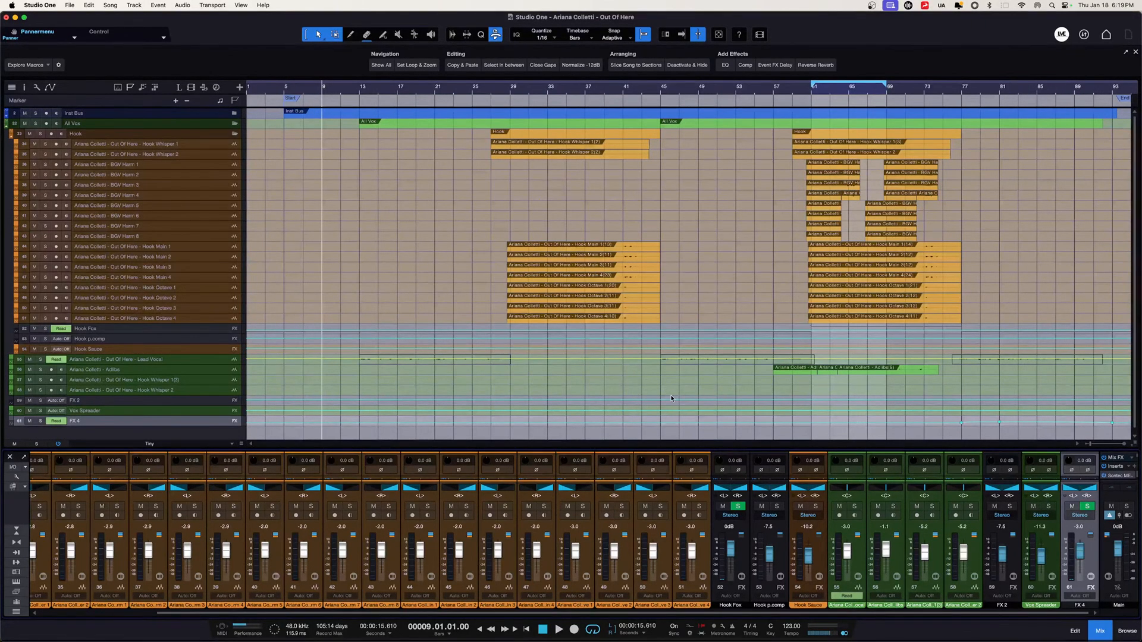
mouse_move(349, 449)
mouse_down()
mouse_move(358, 279)
mouse_move(358, 445)
mouse_up()
key(a)
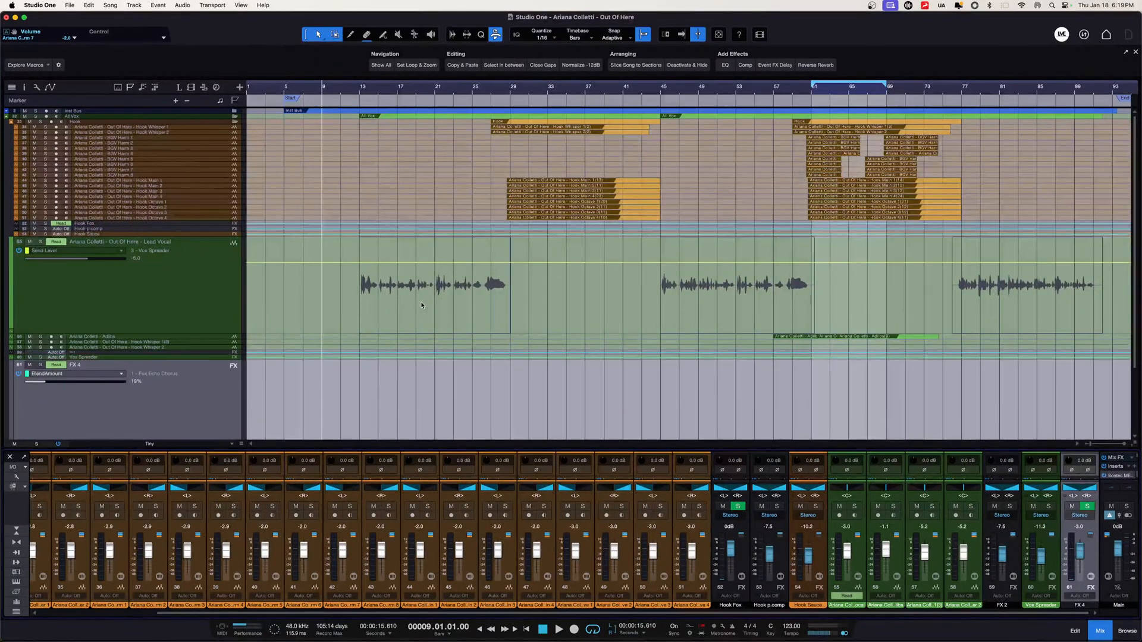
Return the playhead to bar 1 and narrow the track header column to widen the arrangement.
click(249, 89)
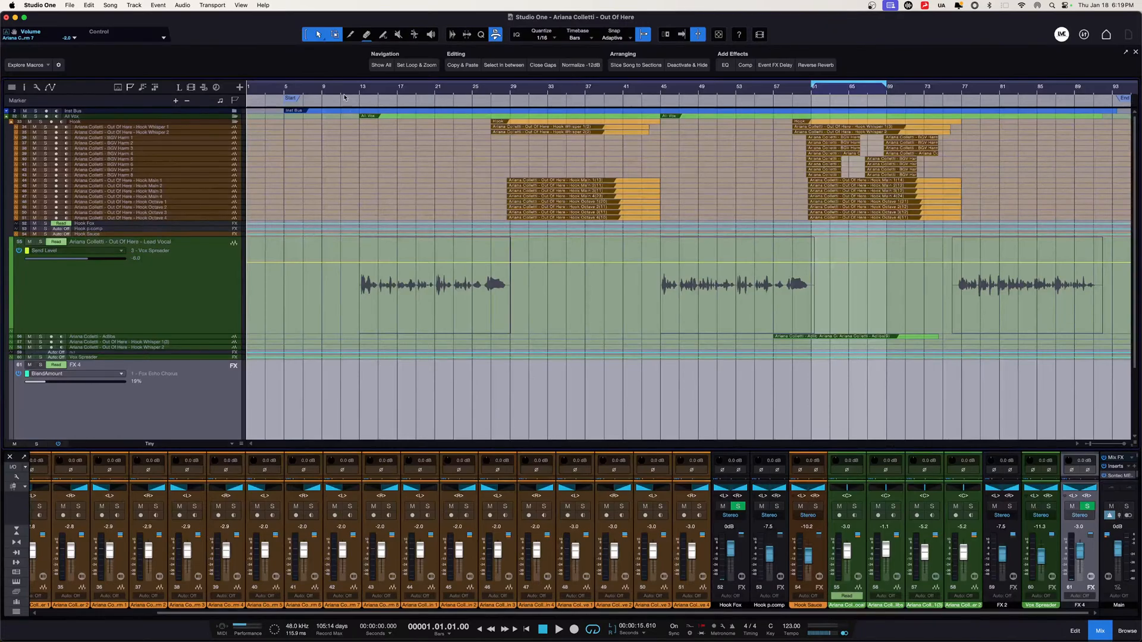
drag(244, 98, 116, 113)
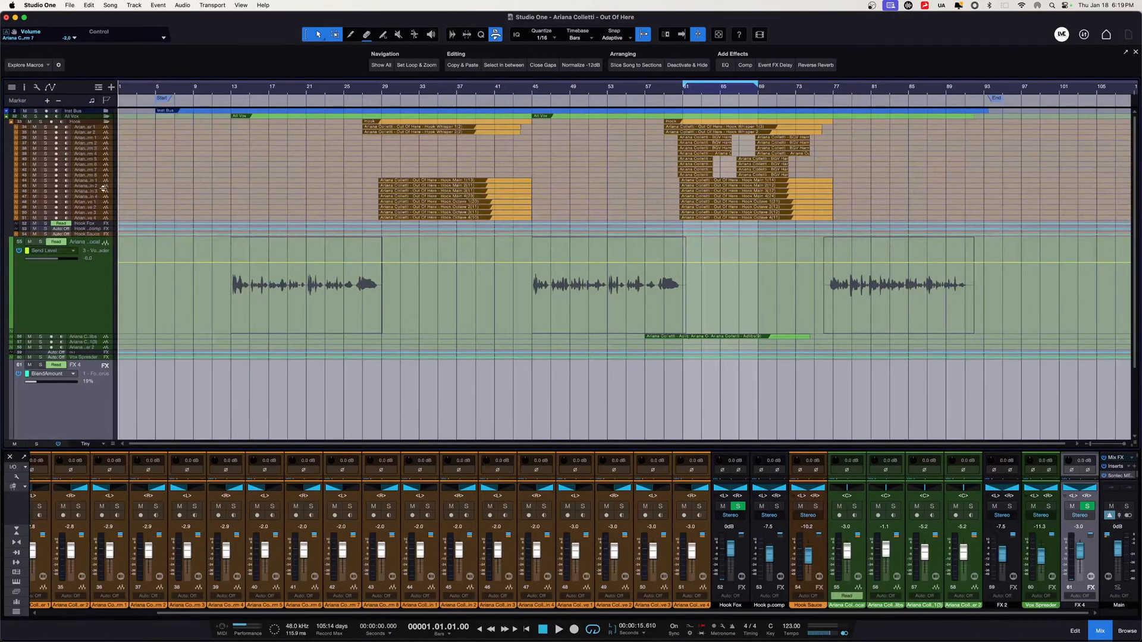
key(alt+z)
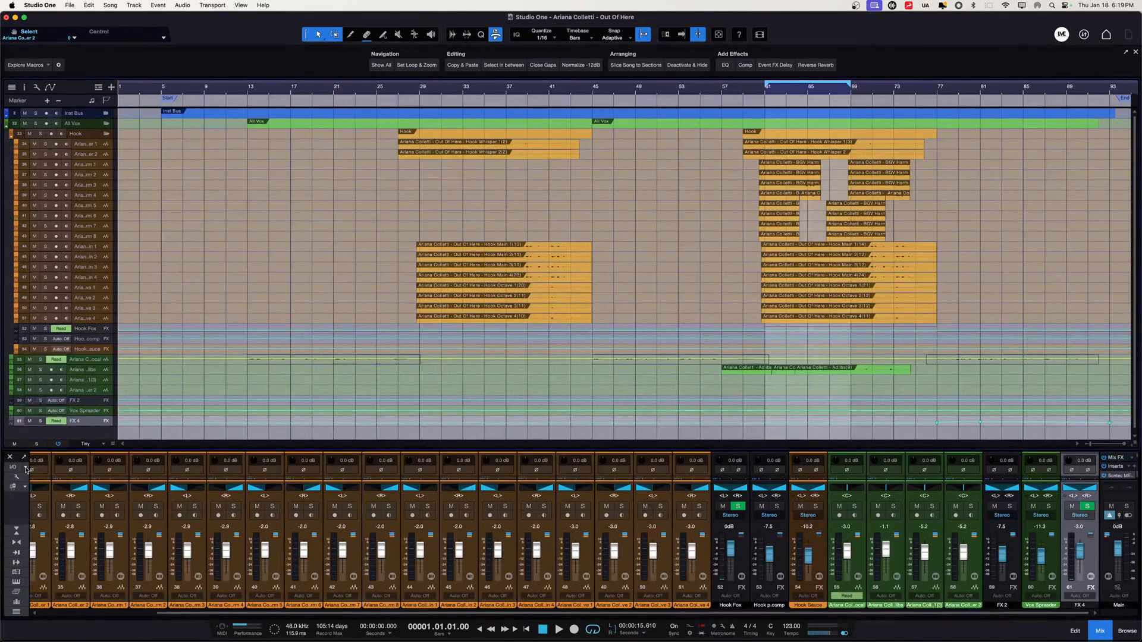
Hide the mixer and expand the Inst Bus and Melodics folder tracks, fitting all tracks in the arrangement height.
click(10, 458)
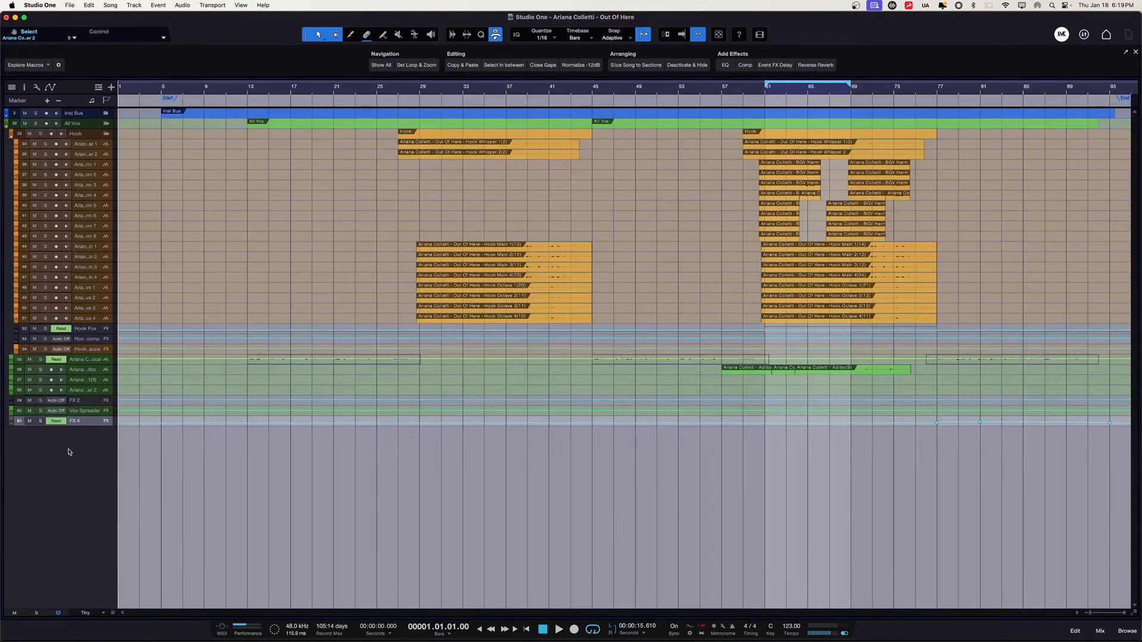
key(alt+z)
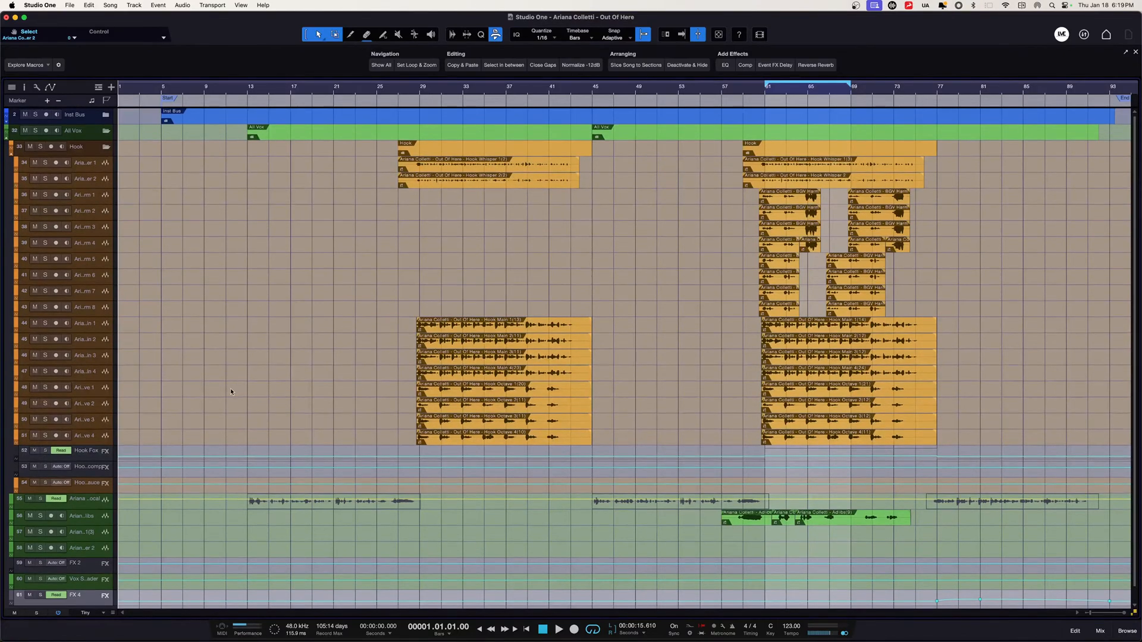
click(106, 114)
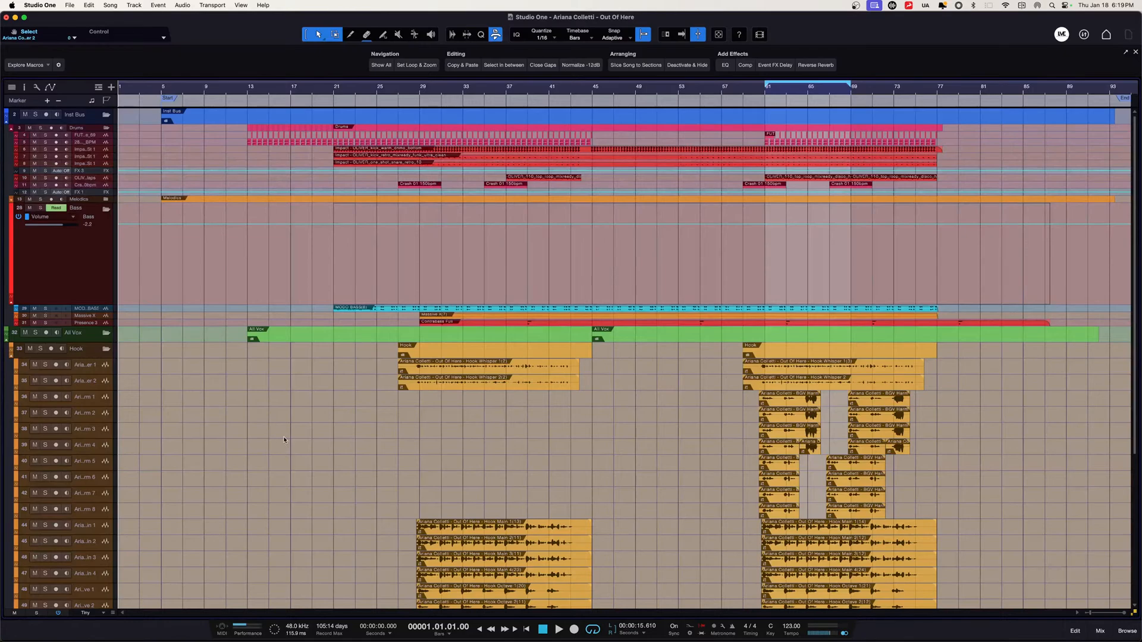
key(alt+z)
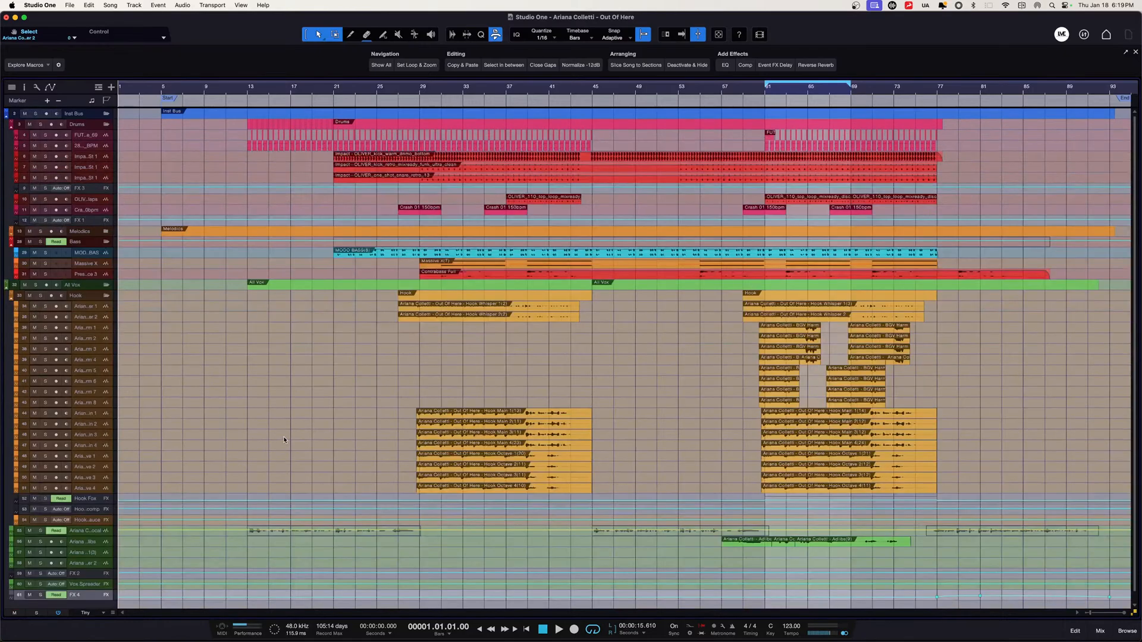
click(107, 232)
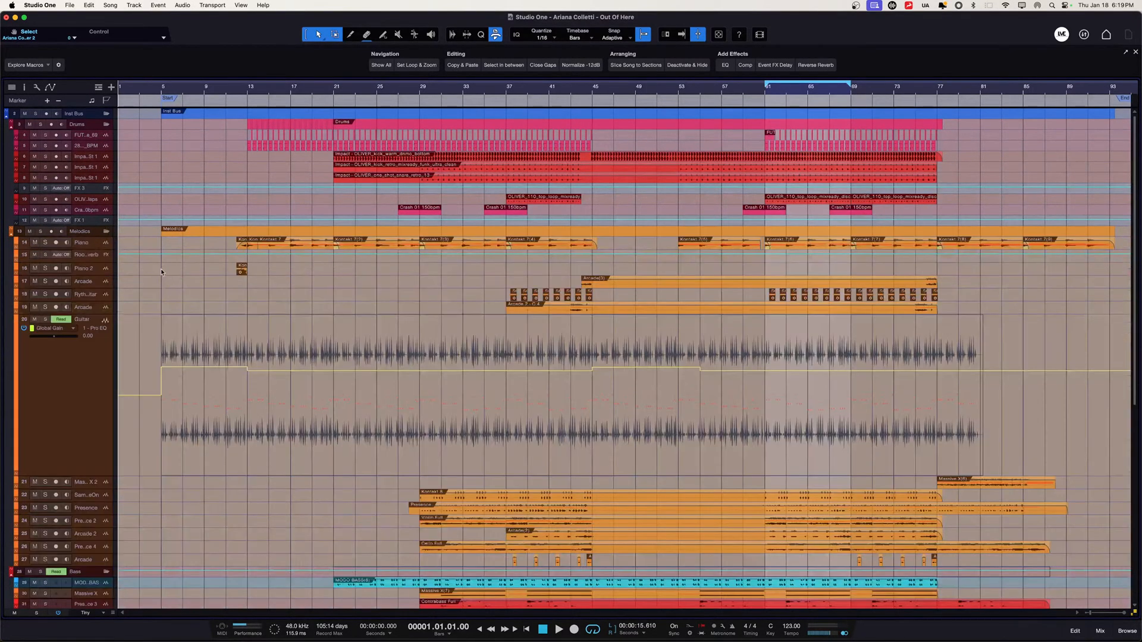
key(alt+z)
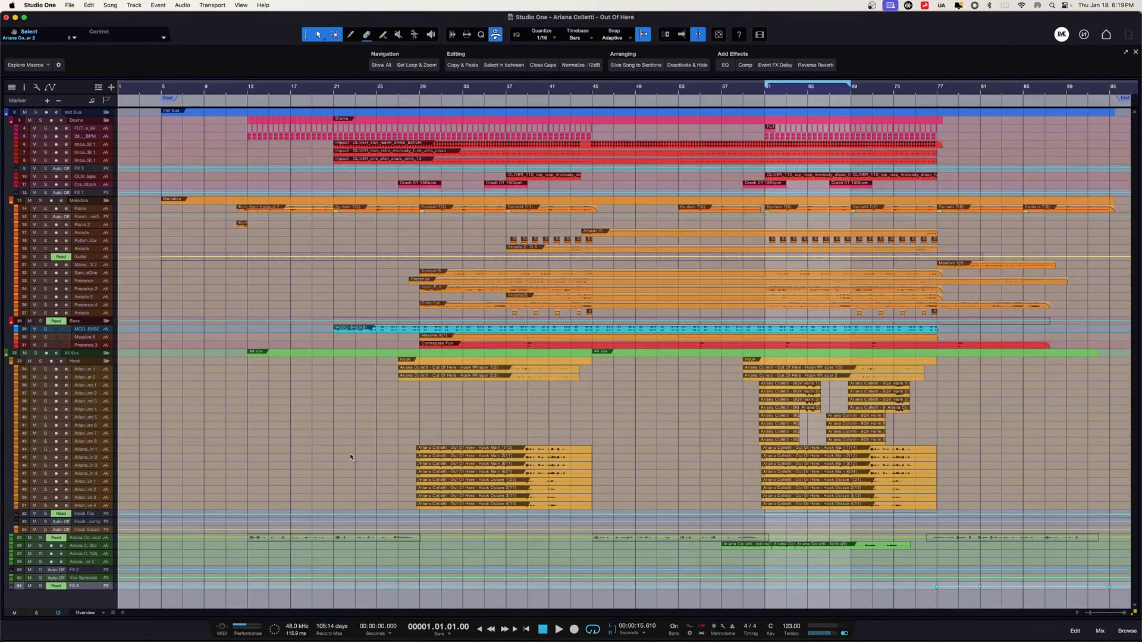
Show the mixer tall enough for inserts and sends, and bring the channels from Inst Bus onward into view.
click(1098, 632)
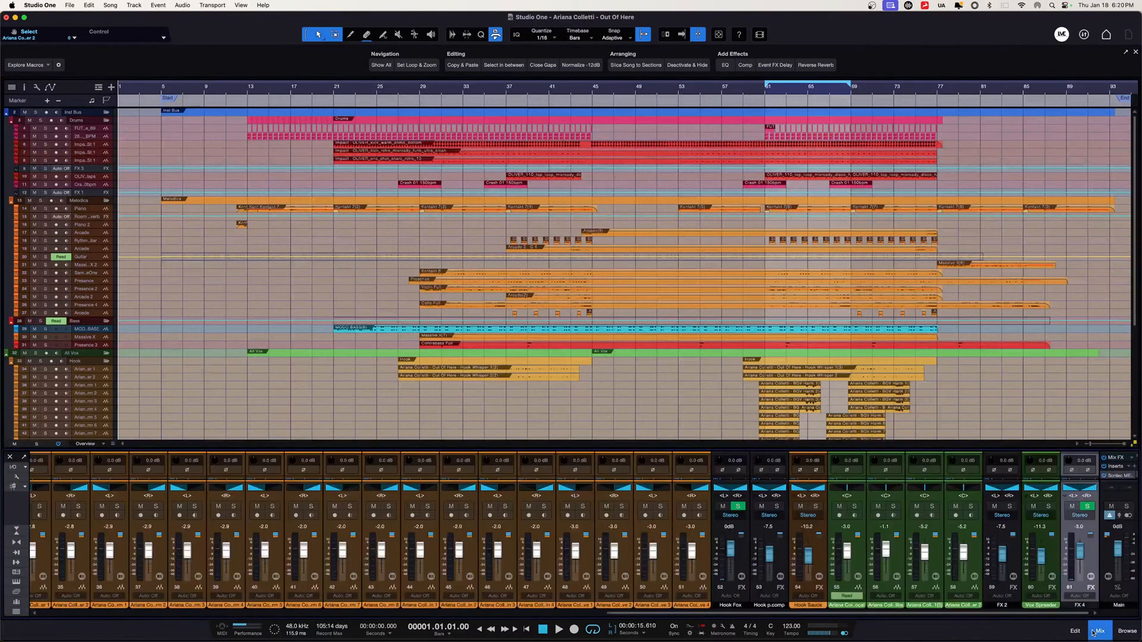
drag(1088, 450, 1061, 300)
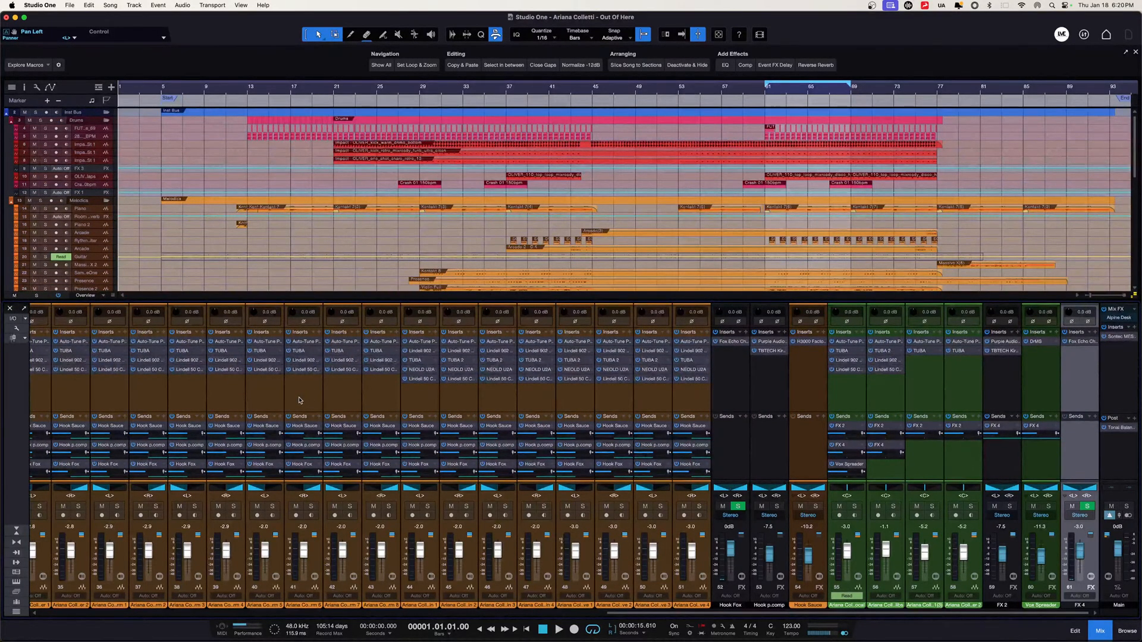
scroll(307, 406, left, 10)
scroll(306, 406, left, 8)
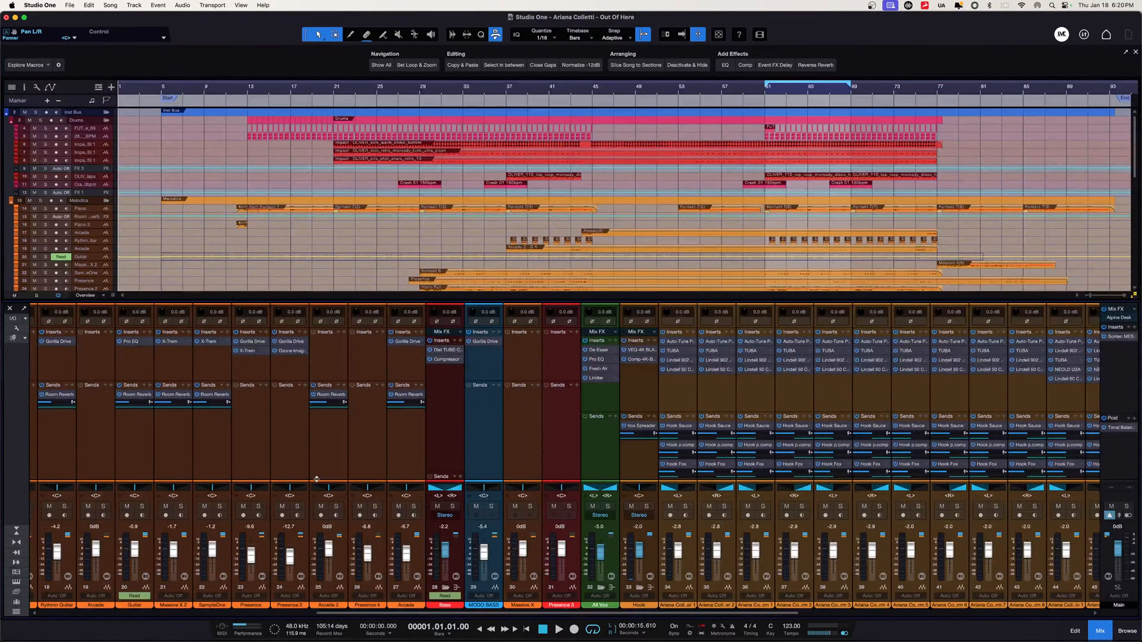
scroll(470, 419, left, 15)
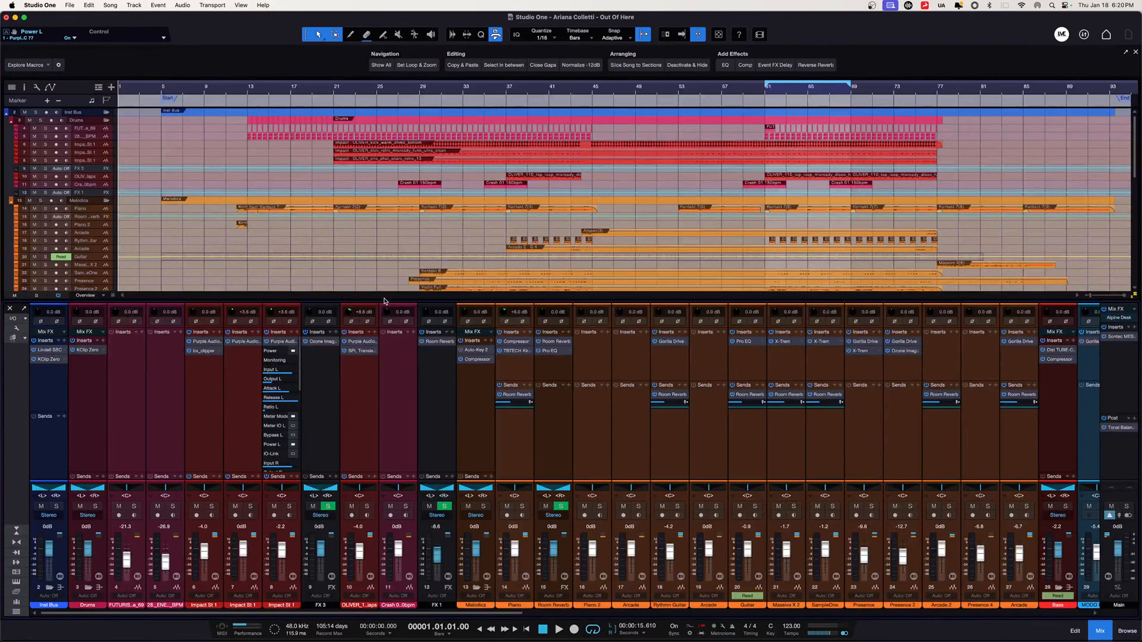
Shrink and hide the mixer, fitting all tracks into the full arrangement height.
drag(376, 302, 323, 363)
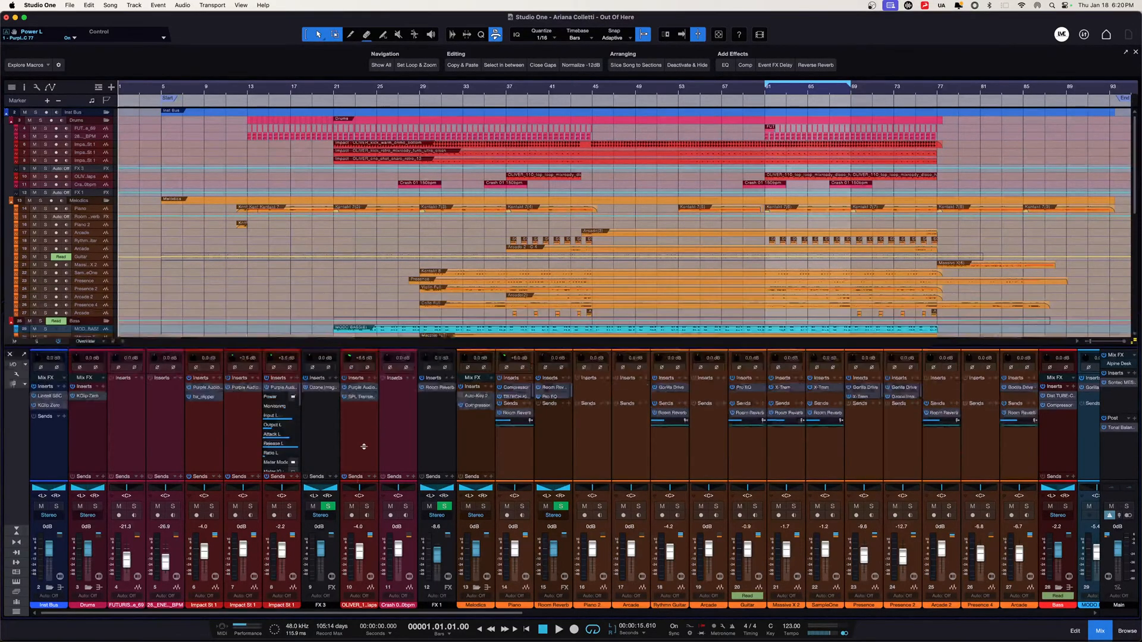
key(shift+w)
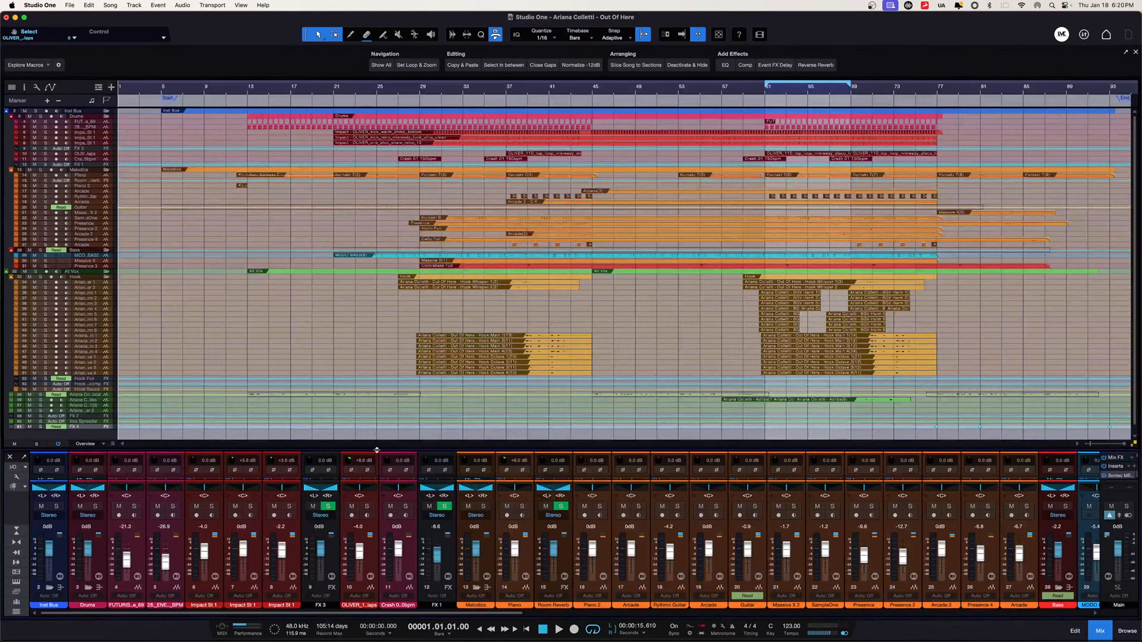
click(10, 457)
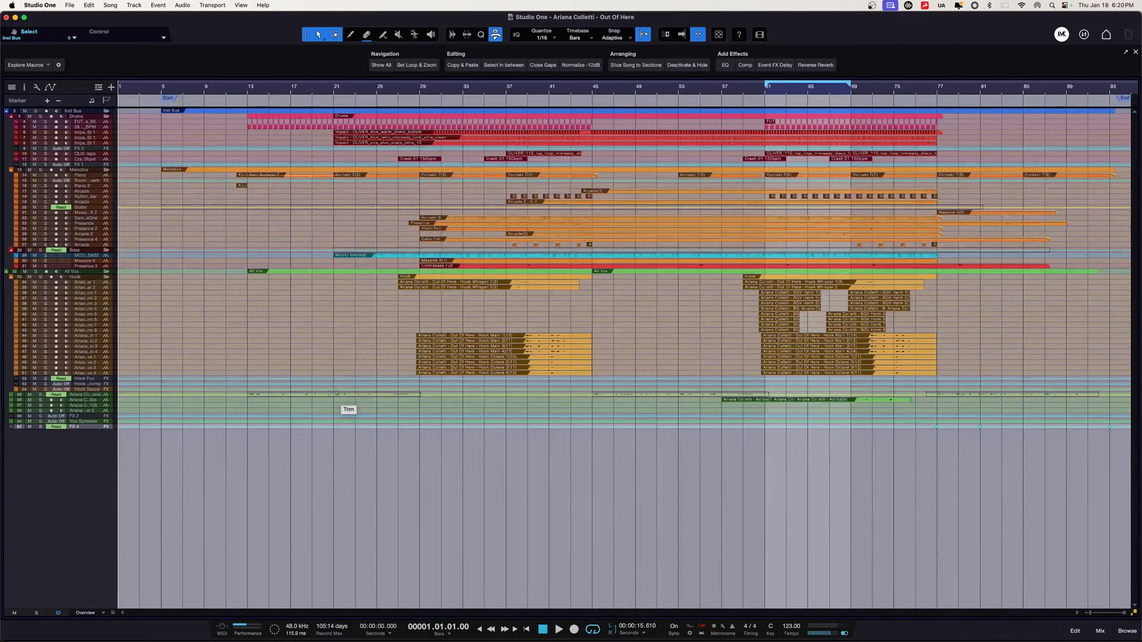
key(shift+e)
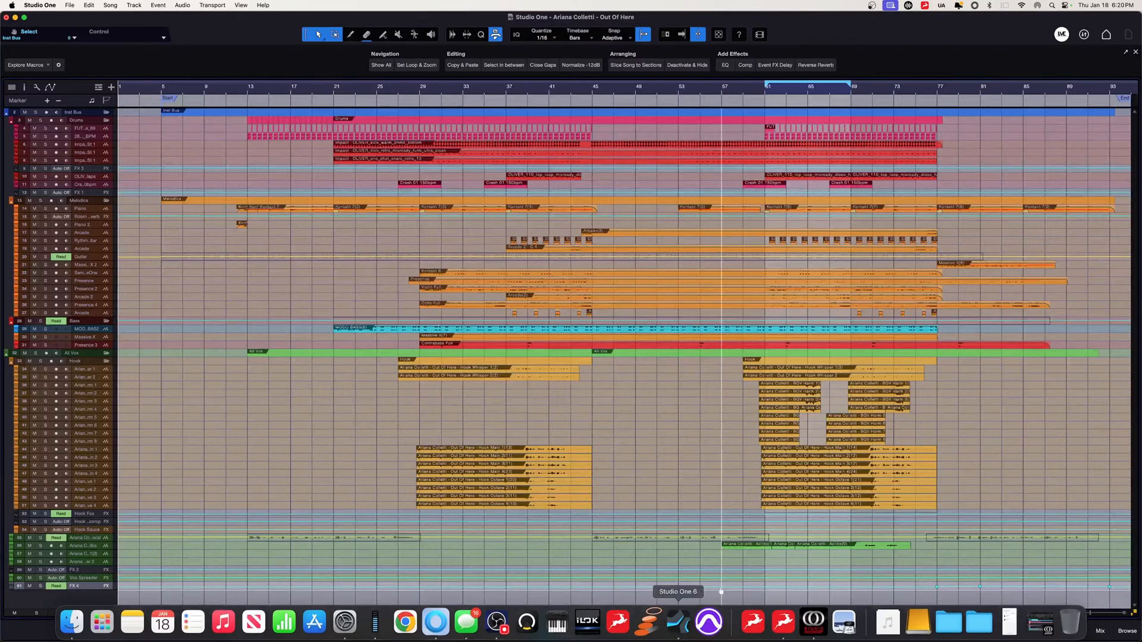
Turn off looping and play the song from the Start marker at bar 5.
key(slash)
key(space)
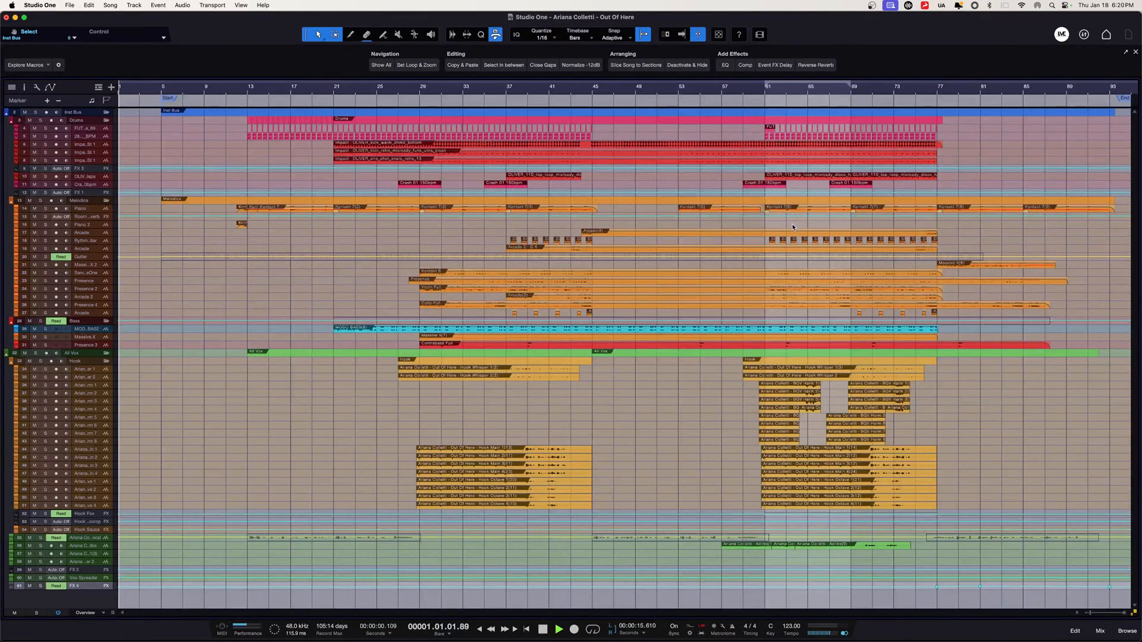
key(space)
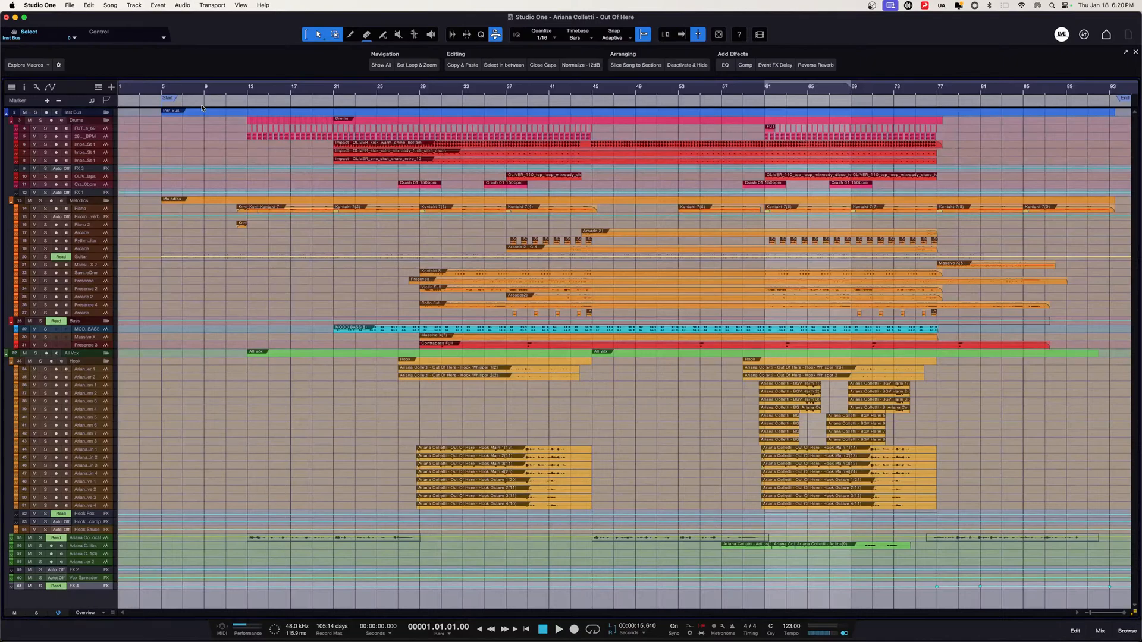
key(KP_2)
key(KP_1)
key(KP_2)
key(KP_Decimal)
key(space)
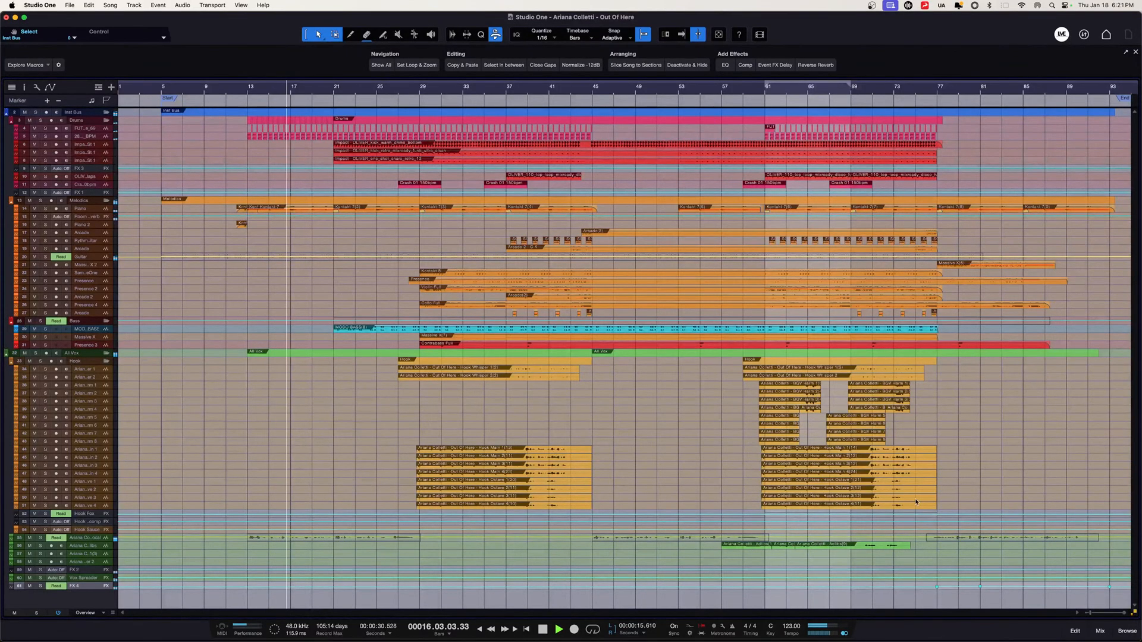
Show the mixer tall enough for inserts and sends, with the last vocal and FX channels in view.
click(1100, 631)
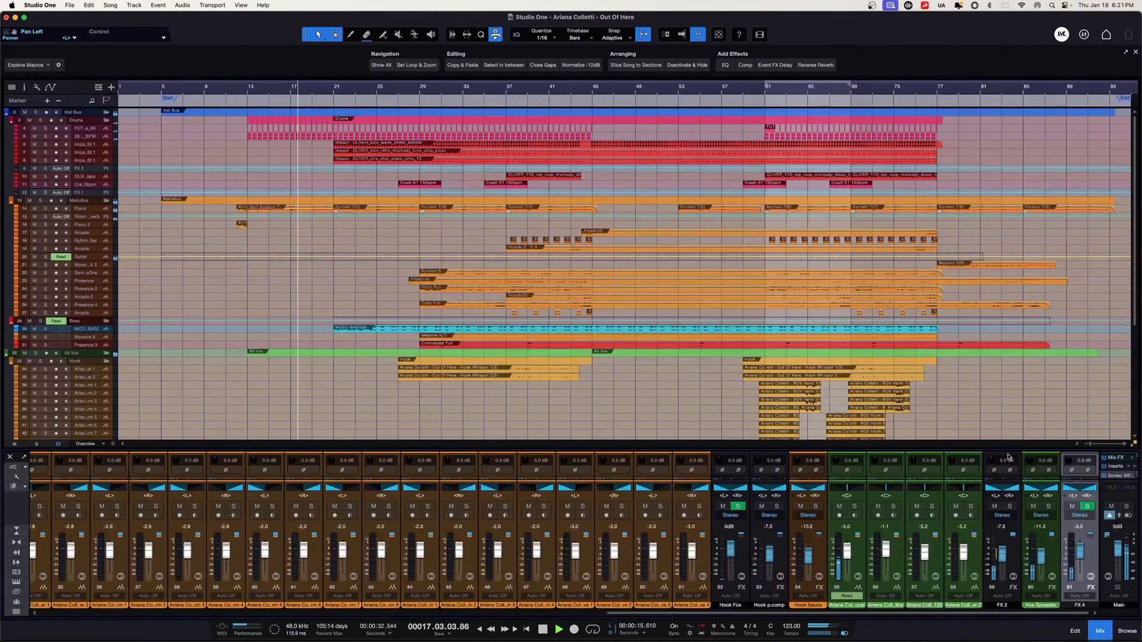
drag(1001, 436, 1002, 221)
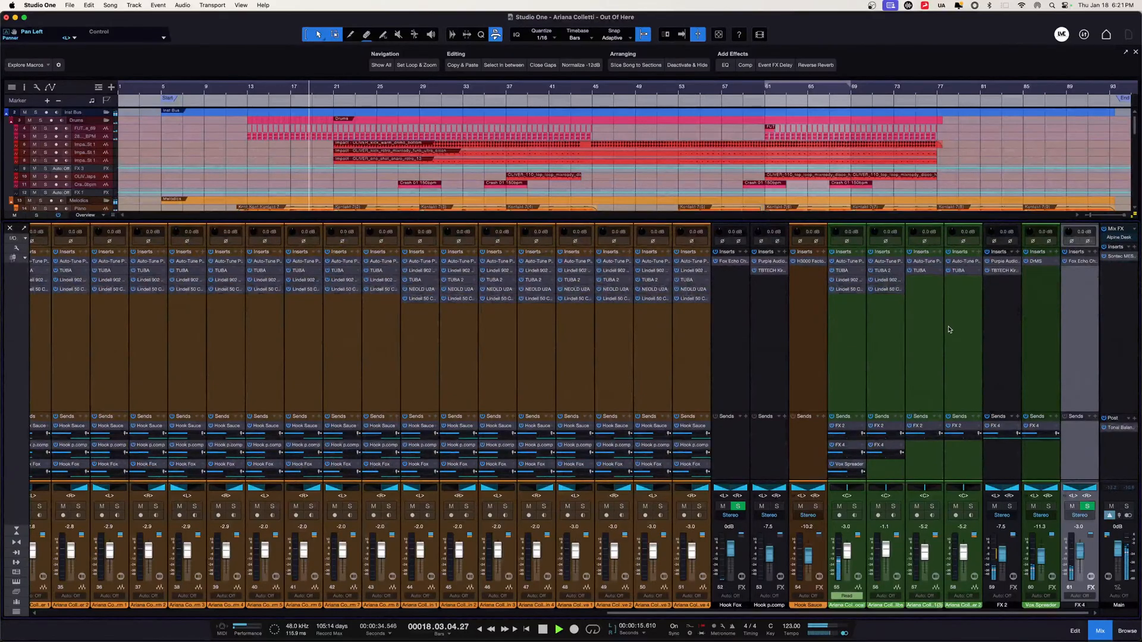
scroll(952, 332, left, 2)
scroll(952, 331, left, 3)
scroll(952, 332, right, 5)
Stop playback, open Fox Echo Chorus on the FX 4 channel, and adjust its Width and browse its presets.
click(1073, 261)
key(space)
mouse_move(785, 420)
mouse_down()
mouse_move(789, 391)
mouse_move(793, 403)
mouse_up()
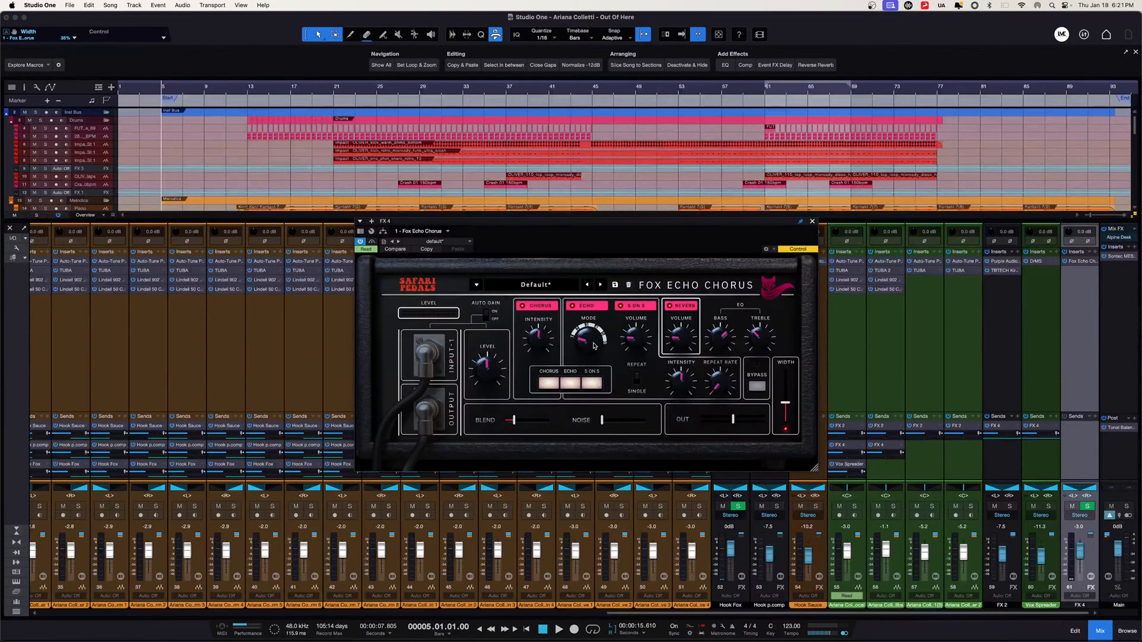
click(542, 285)
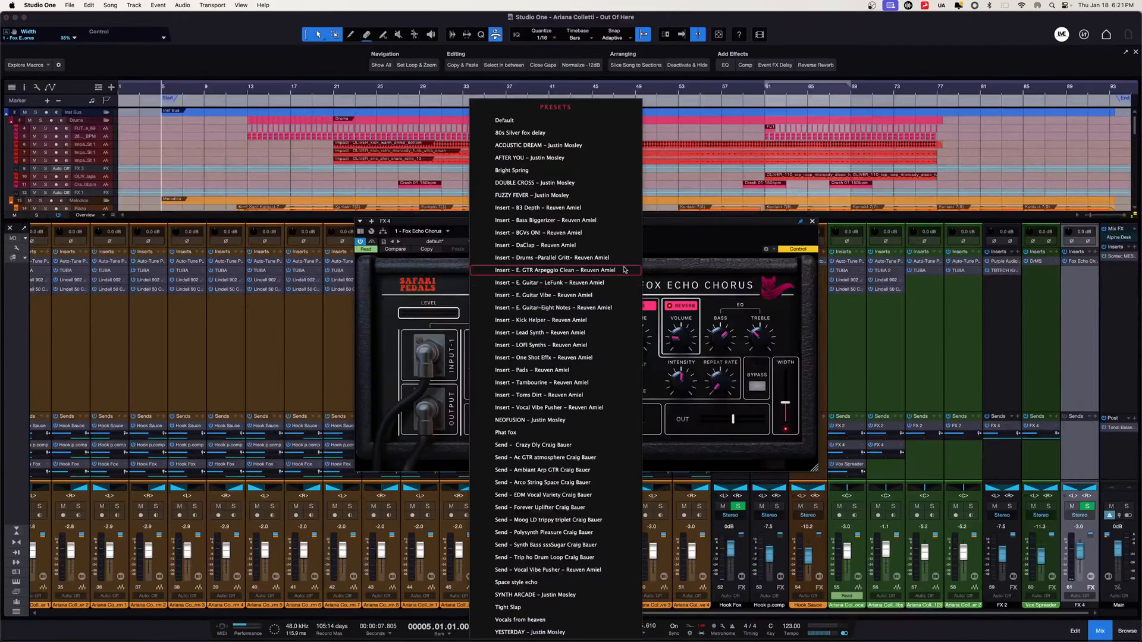
click(791, 364)
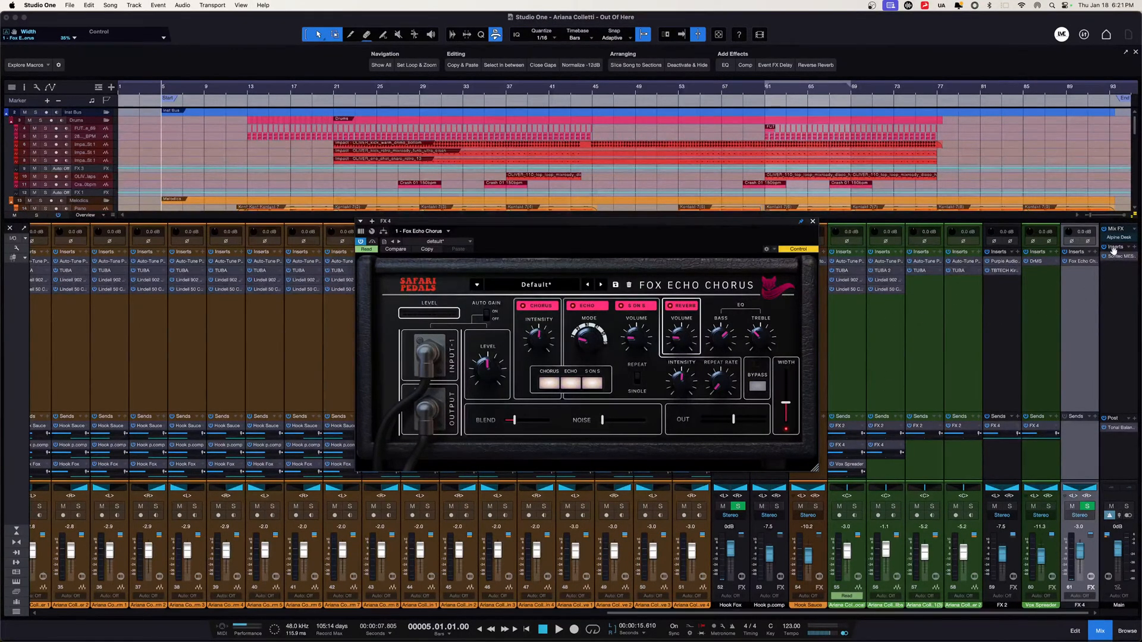
Solo the FX 4 channel and play the song from bar 14.
click(1088, 506)
key(space)
key(space)
click(254, 89)
key(space)
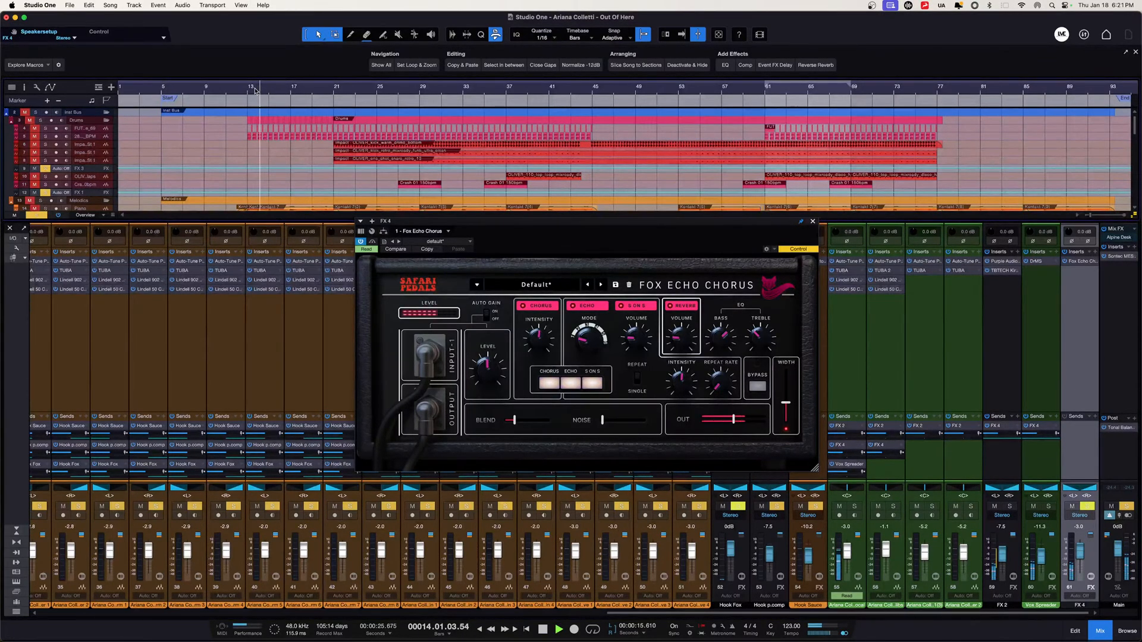
Audition the Fox Echo Chorus Blend at 100%, stop playback, and try it at 34%.
drag(514, 420, 595, 423)
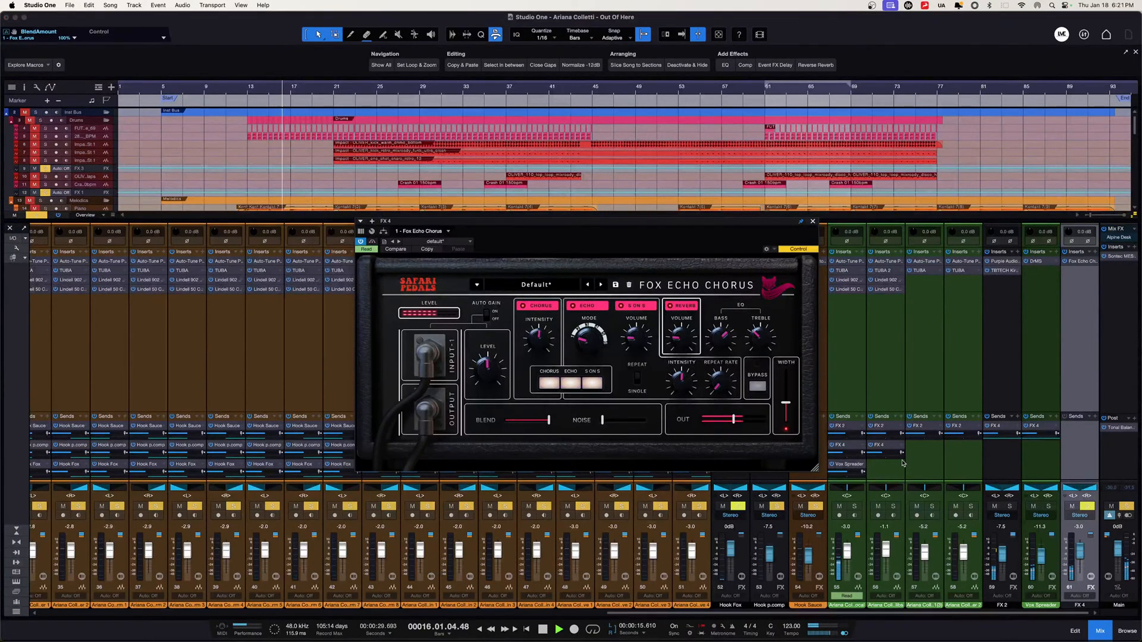
key(space)
click(513, 421)
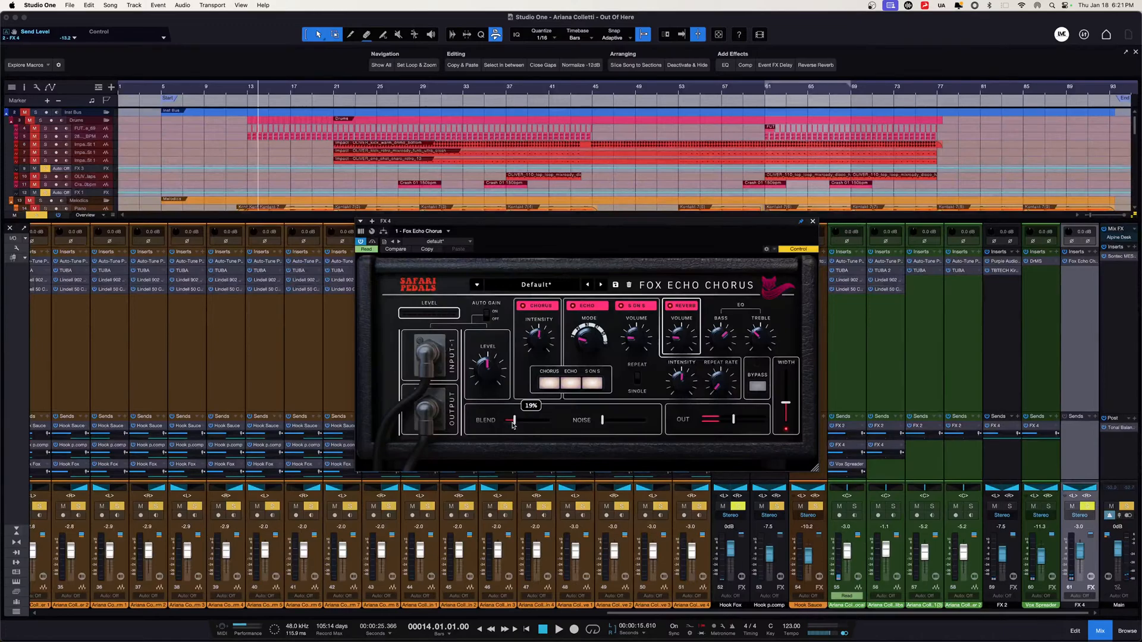
drag(515, 424, 513, 426)
key(space)
key(space)
drag(514, 422, 521, 423)
Try to find the Blend automation through the FX 3 automation lane and the recently touched parameters.
drag(80, 173, 80, 215)
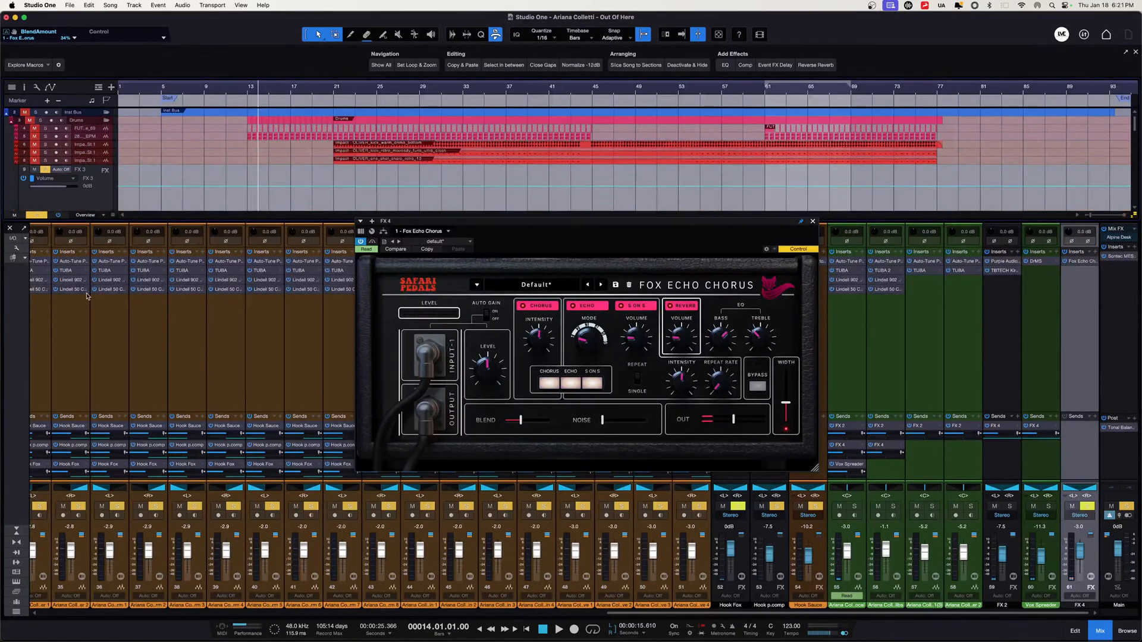
click(47, 173)
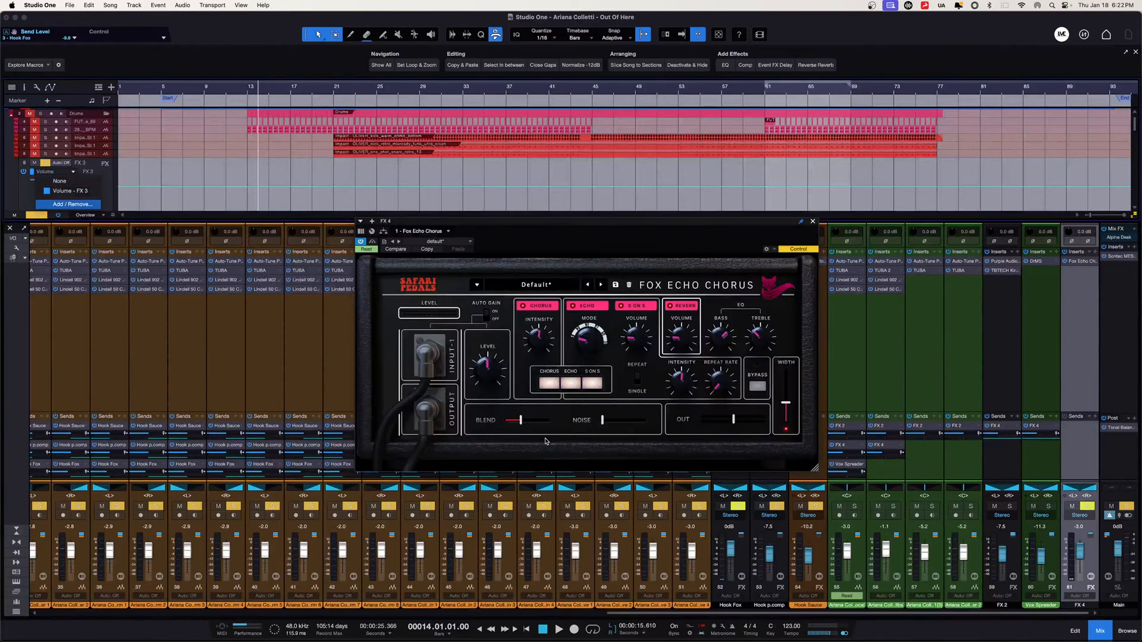
drag(523, 422, 522, 421)
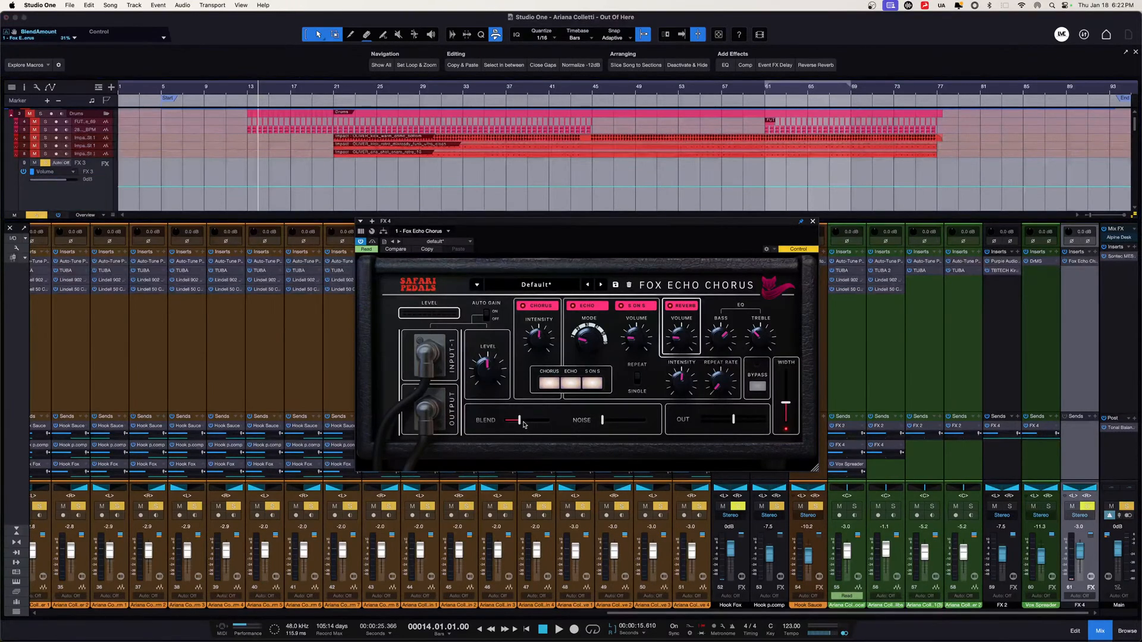
click(75, 38)
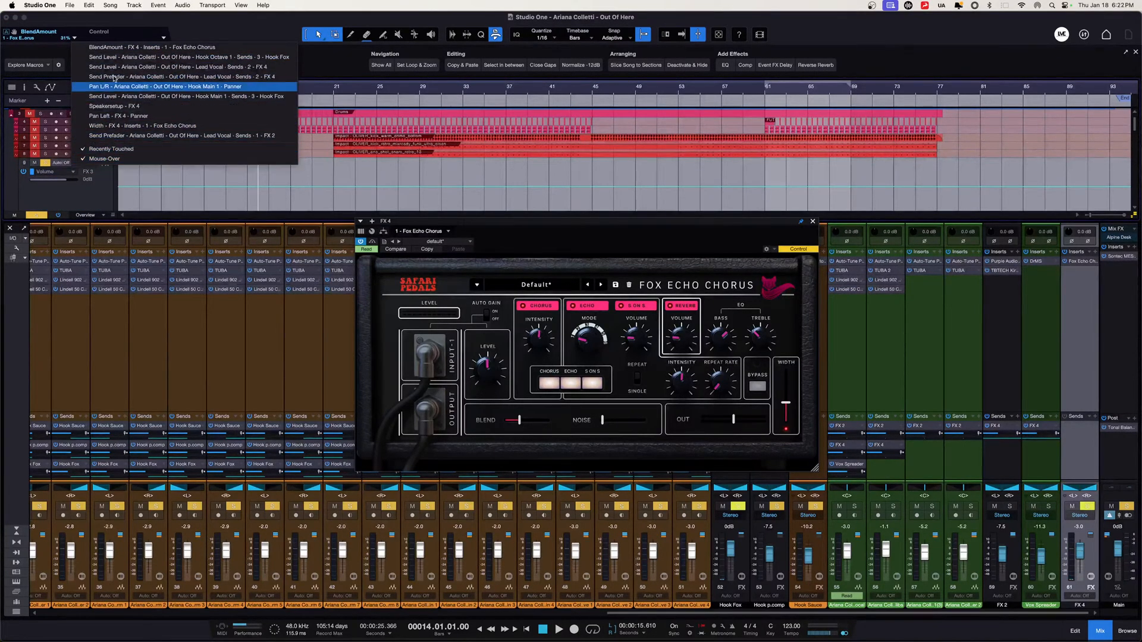
click(57, 195)
scroll(107, 168, up, 5)
scroll(106, 170, down, 4)
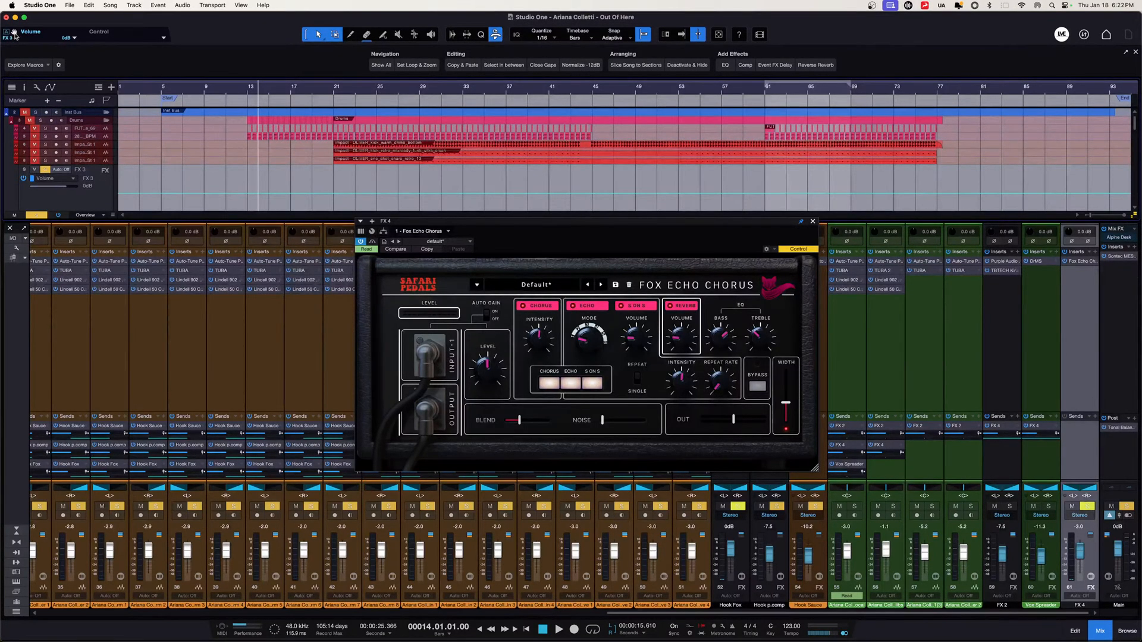
Expand the FX 4 track's BlendAmount automation lane in an enlarged arrangement and close Fox Echo Chorus.
mouse_move(520, 421)
drag(520, 421, 528, 420)
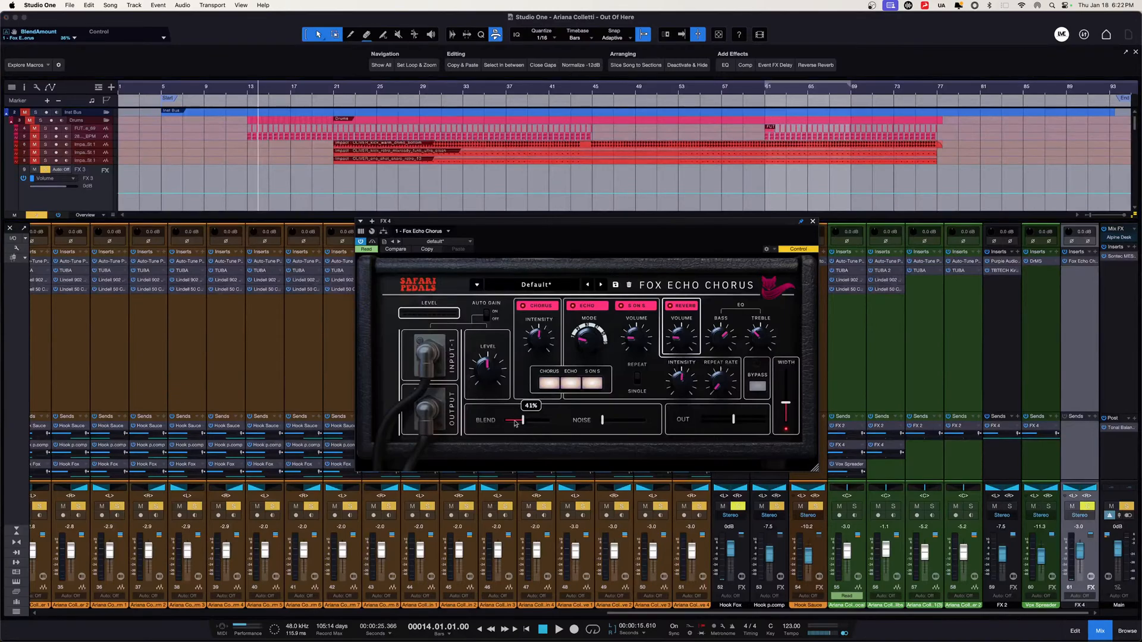
click(9, 38)
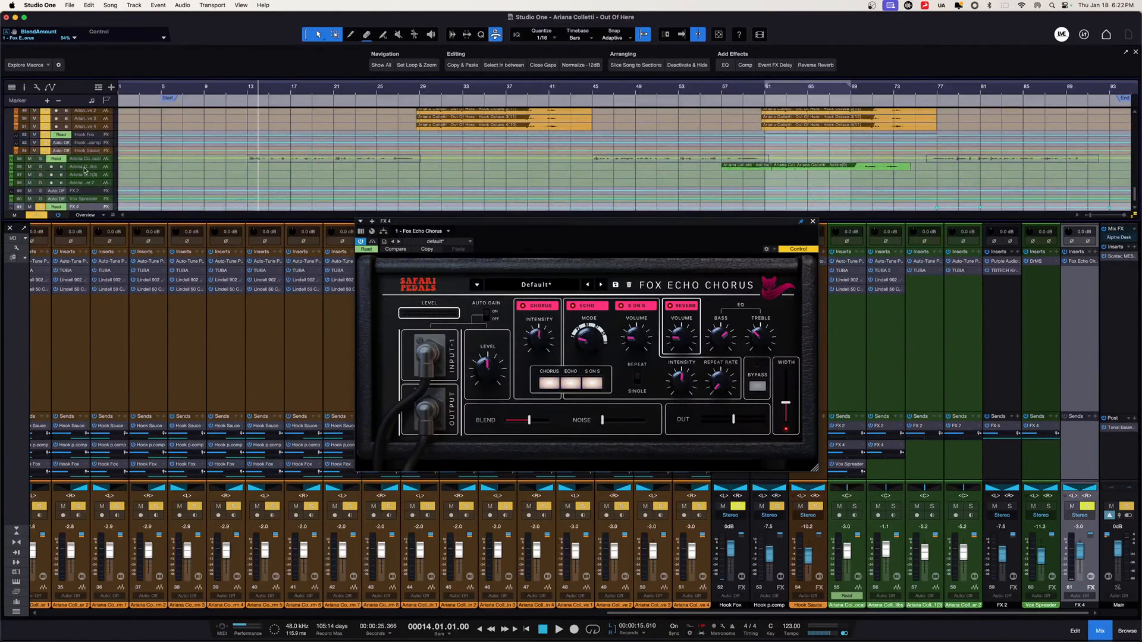
scroll(141, 162, down, 2)
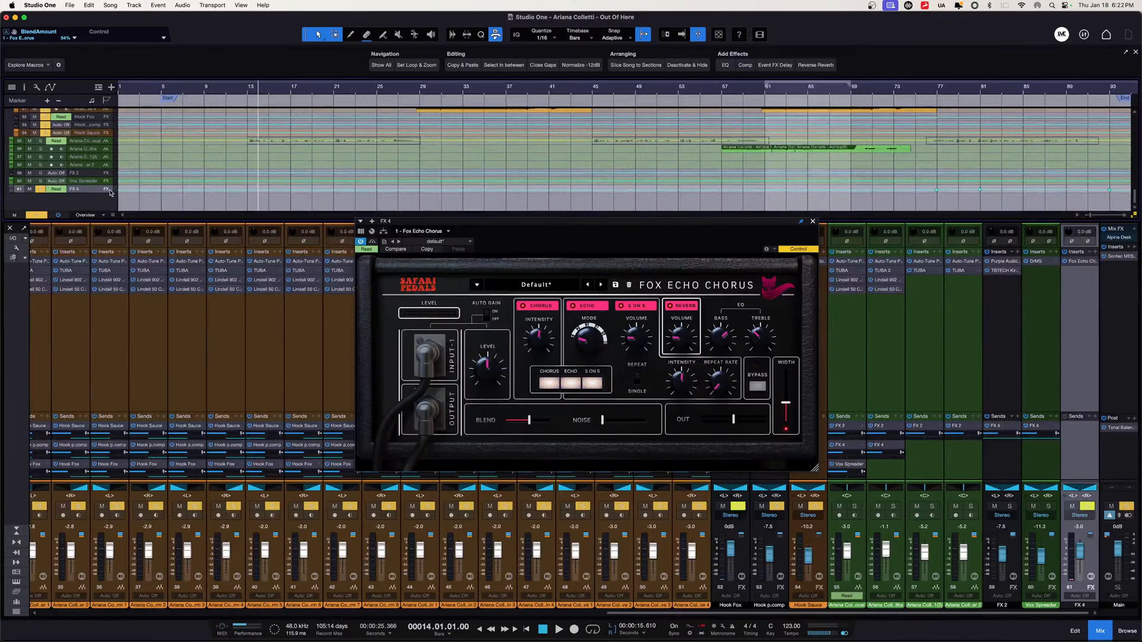
click(107, 191)
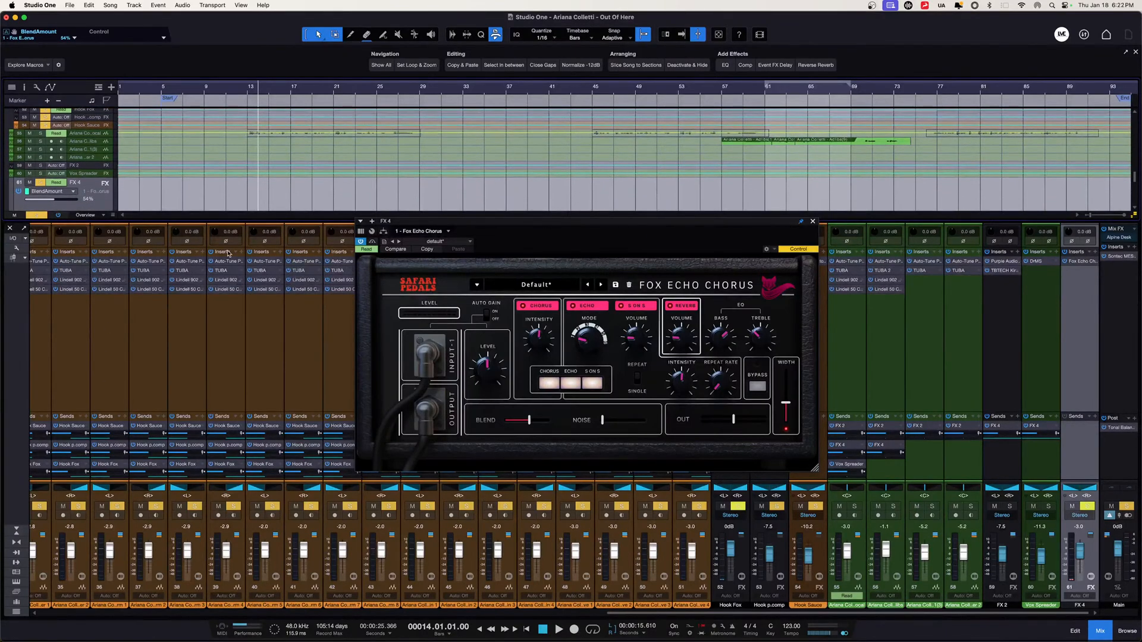
drag(190, 221, 190, 448)
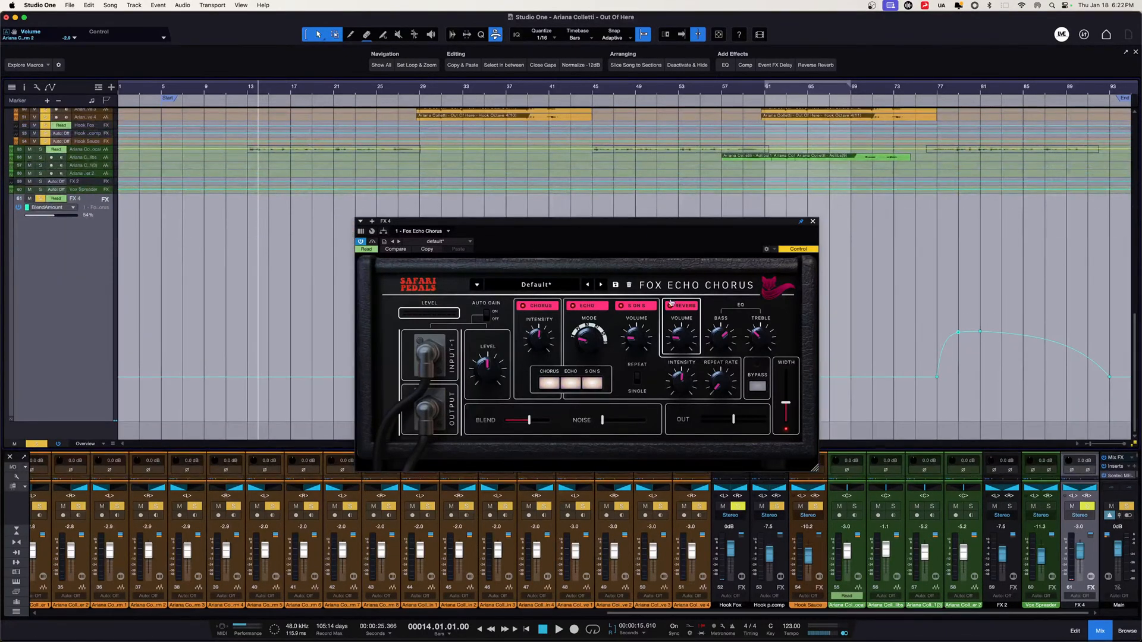
click(814, 222)
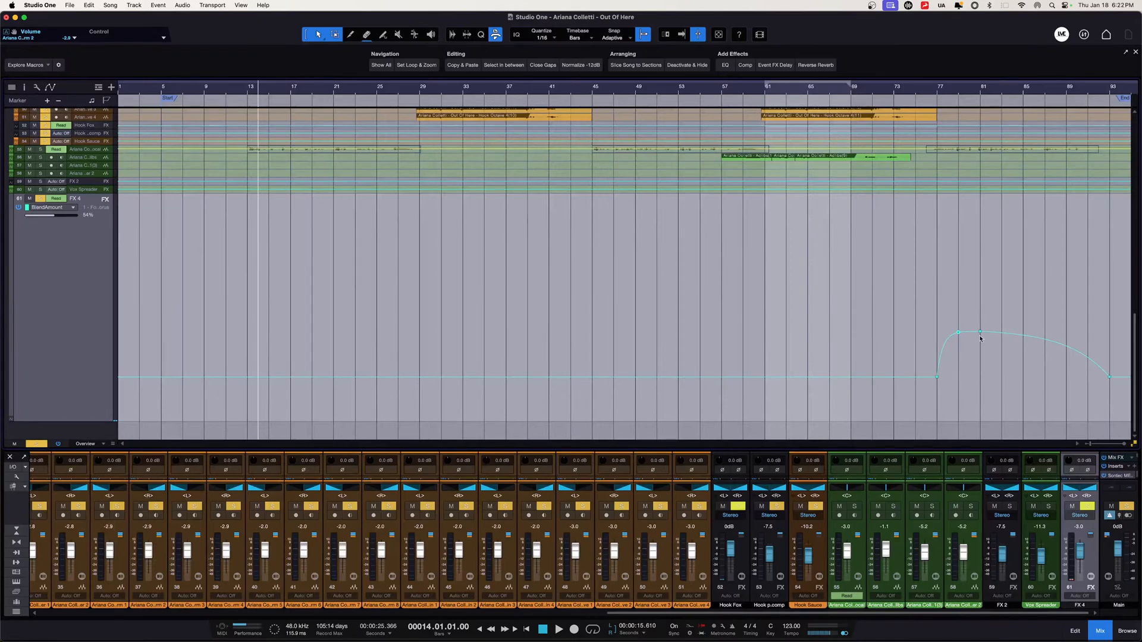
Copy the BlendAmount automation from the song's start to bar 93 and switch the FX 4 lane to Volume.
mouse_move(982, 336)
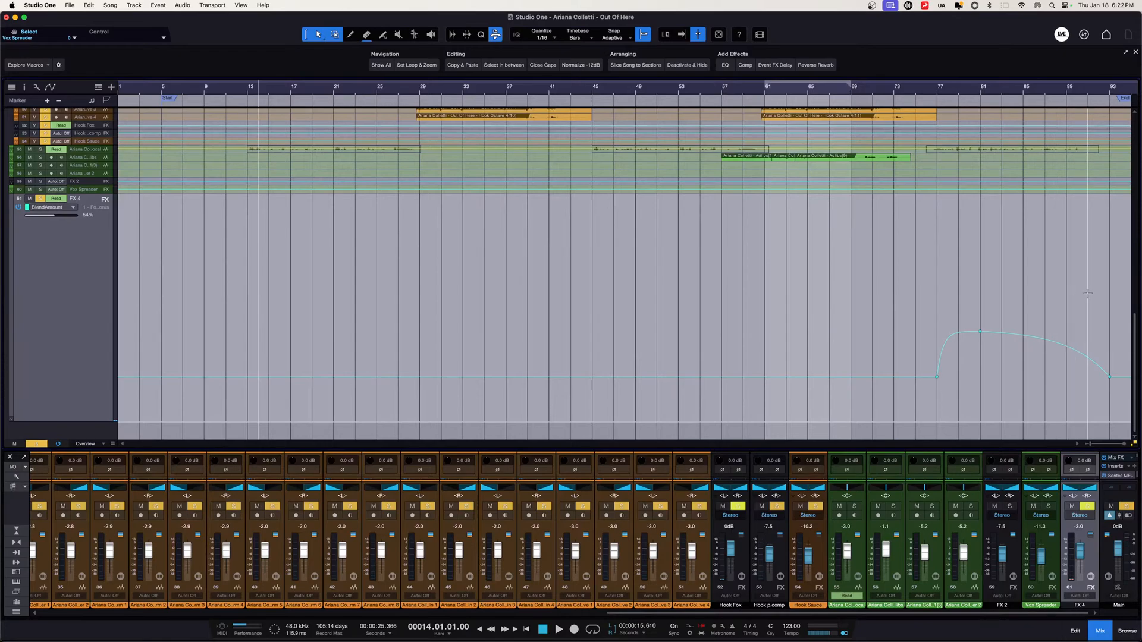
drag(1107, 289, 2, 342)
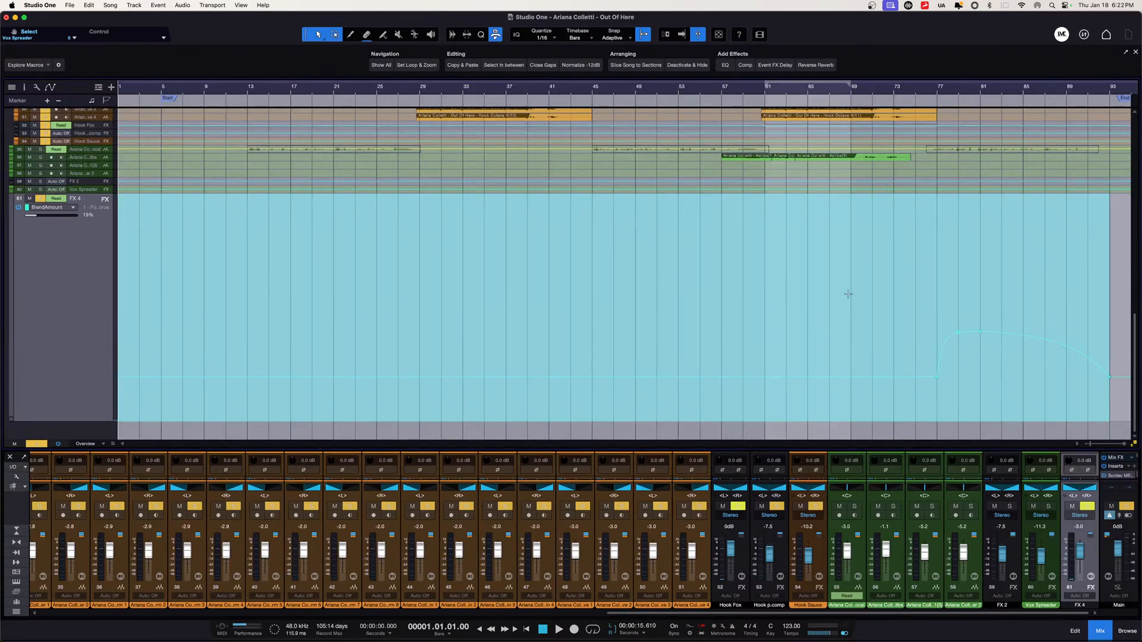
click(72, 207)
click(74, 227)
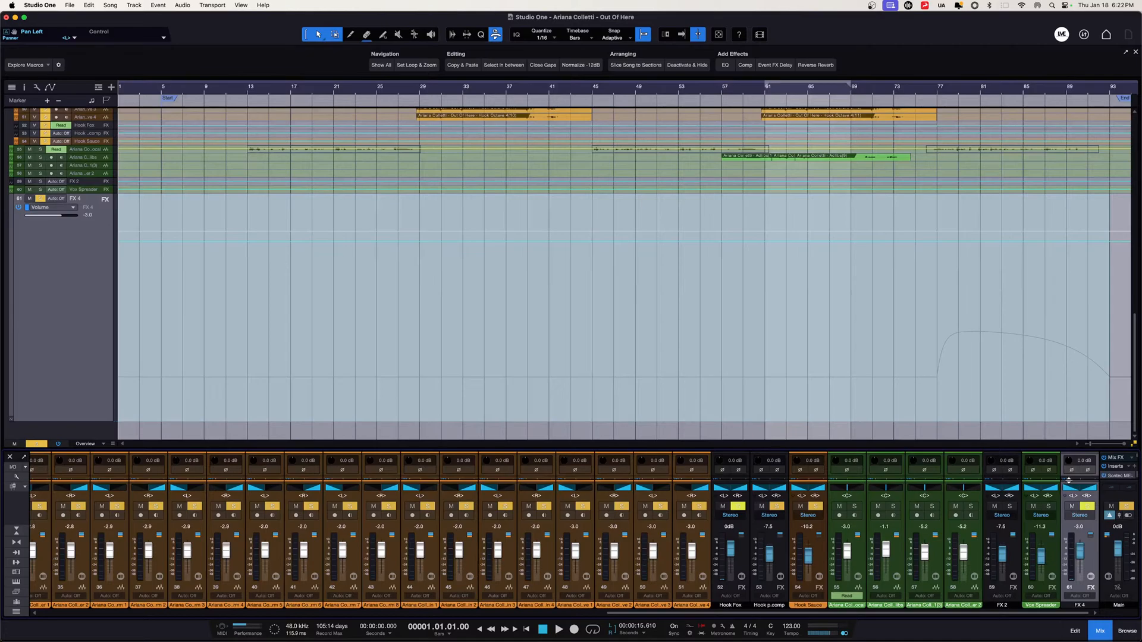
Reopen Fox Echo Chorus from a taller mixer and show the FX 4 channel's Volume automation for editing.
drag(1075, 446, 1076, 255)
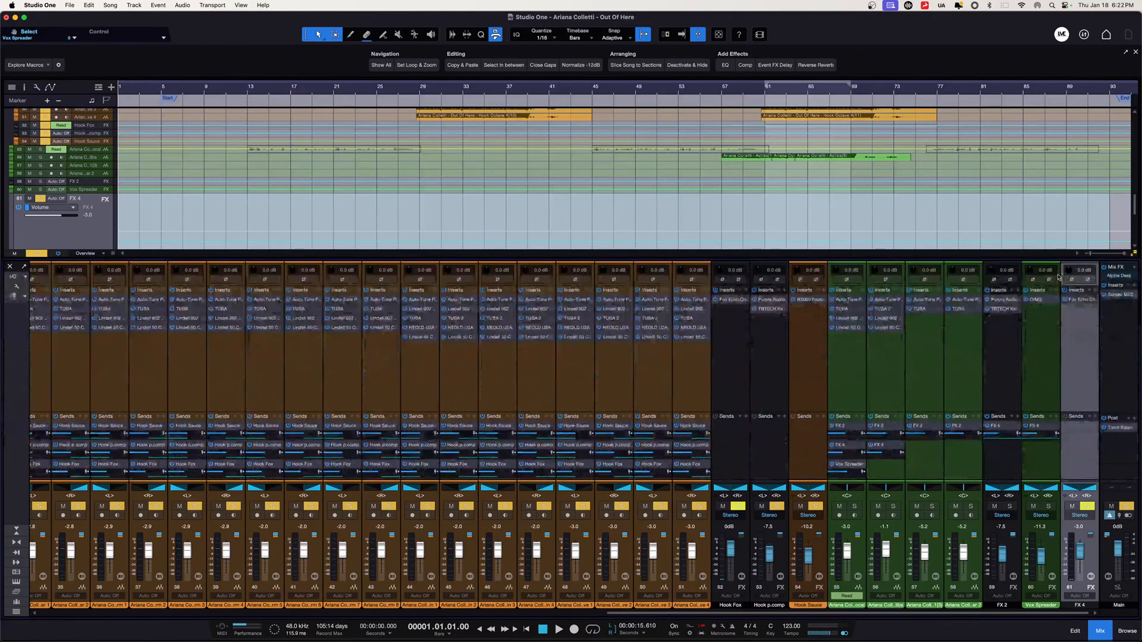
click(1077, 300)
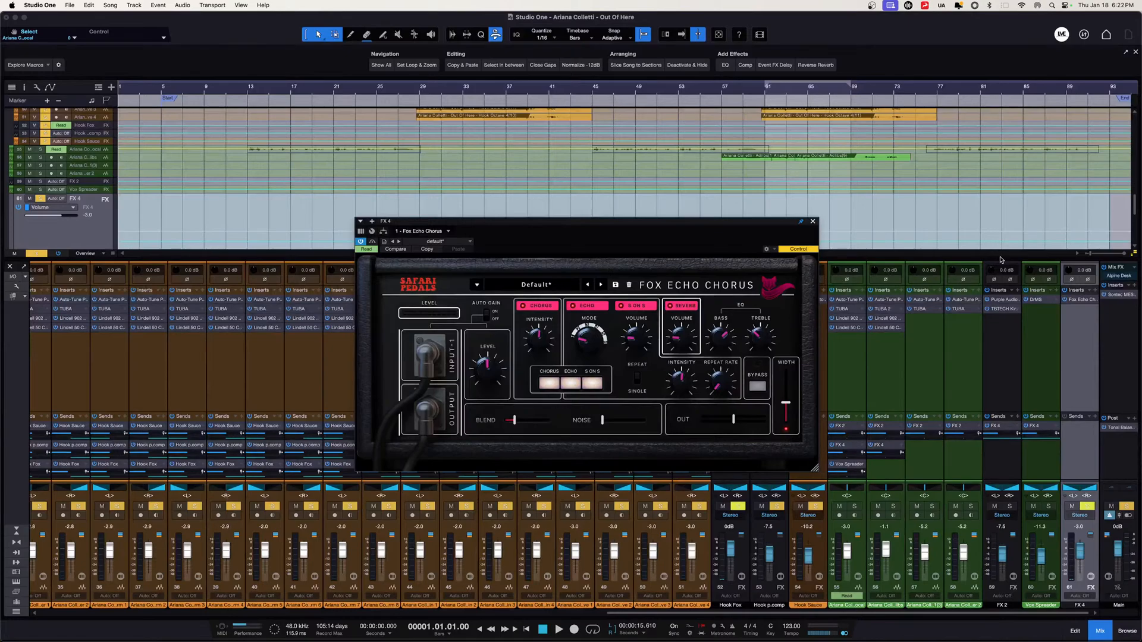
right_click(1084, 554)
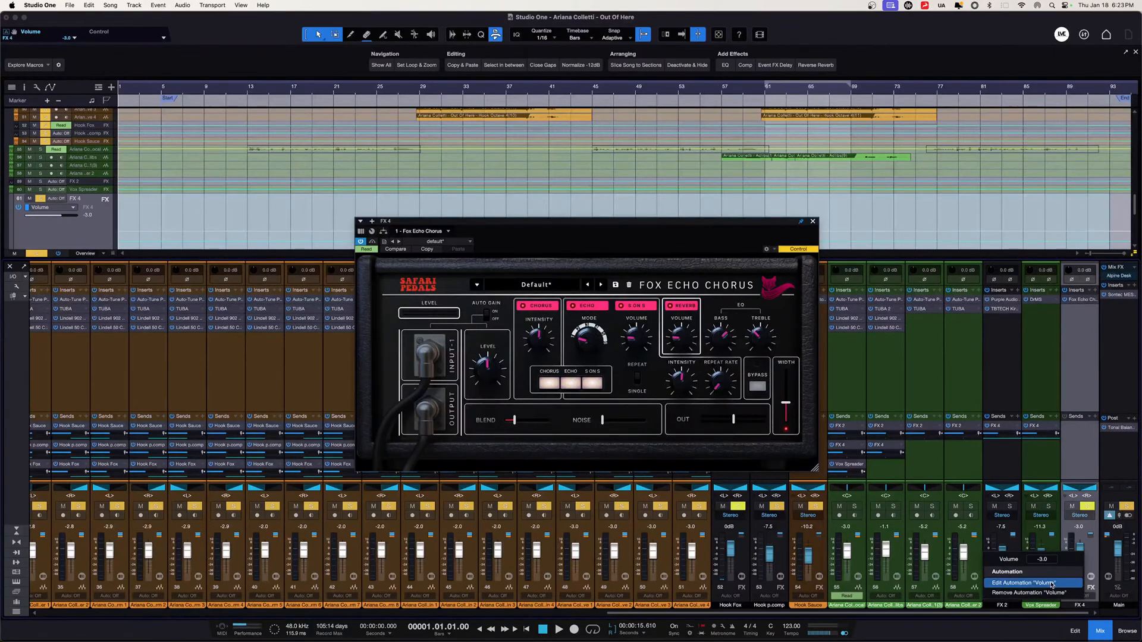
click(1013, 583)
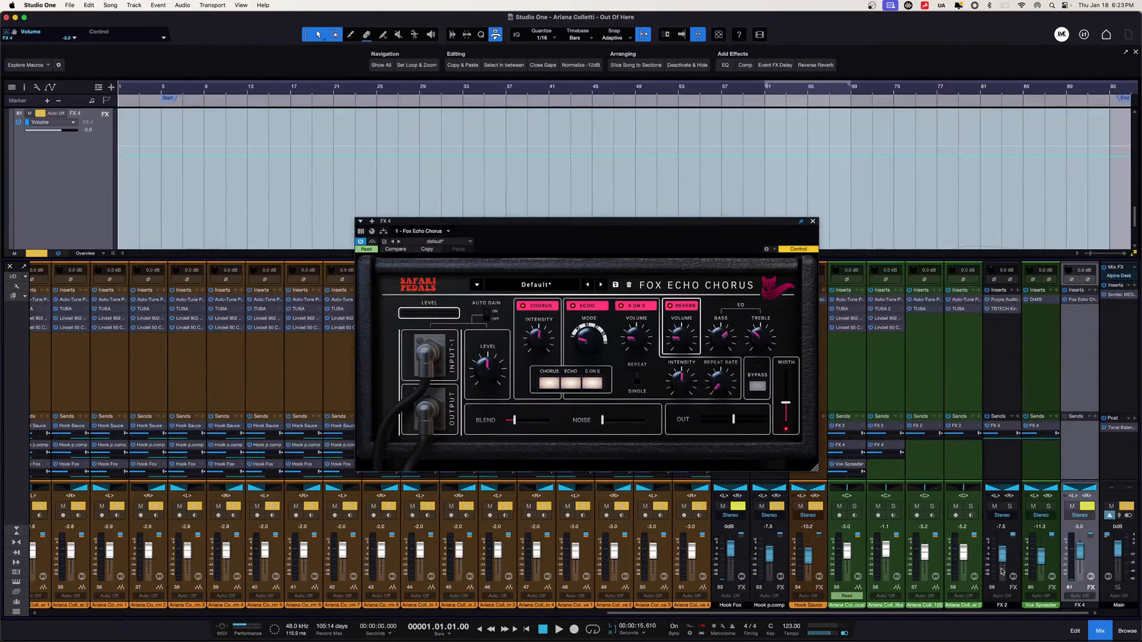
Paste the copied Blend curve into FX 4's Volume automation and switch the lane back to BlendAmount.
click(170, 178)
key(super+v)
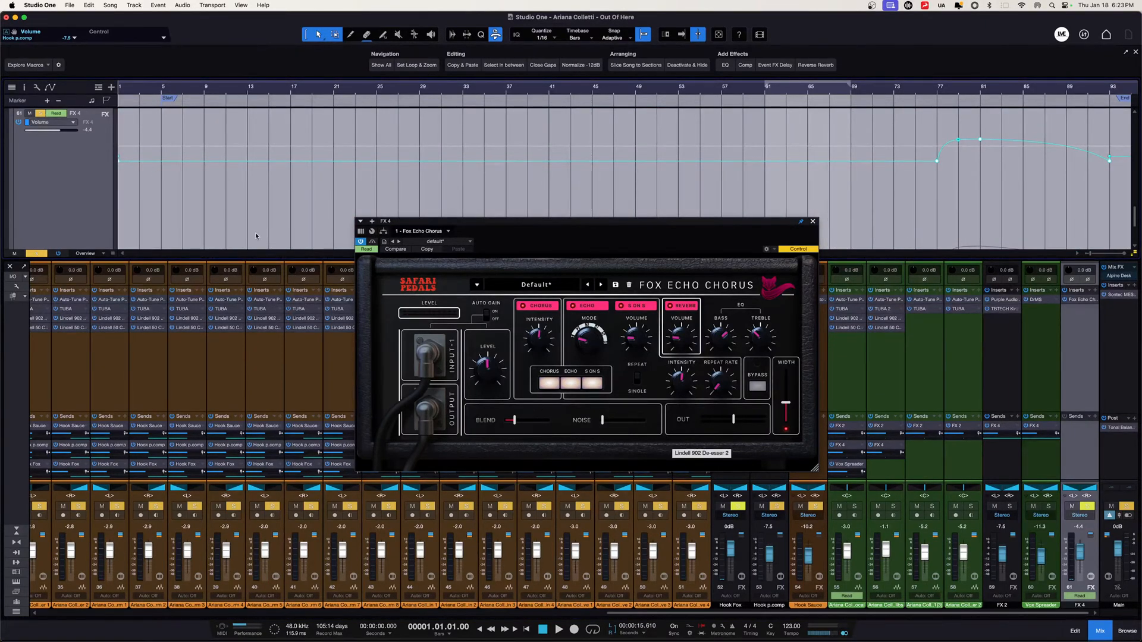
click(50, 122)
click(75, 147)
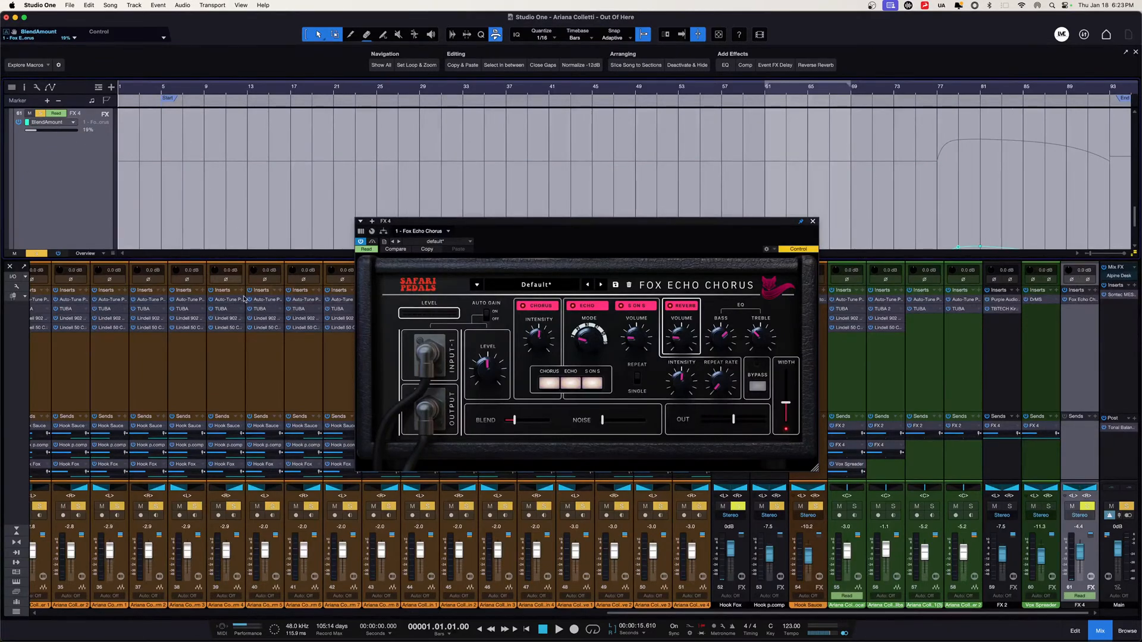
drag(516, 419, 513, 419)
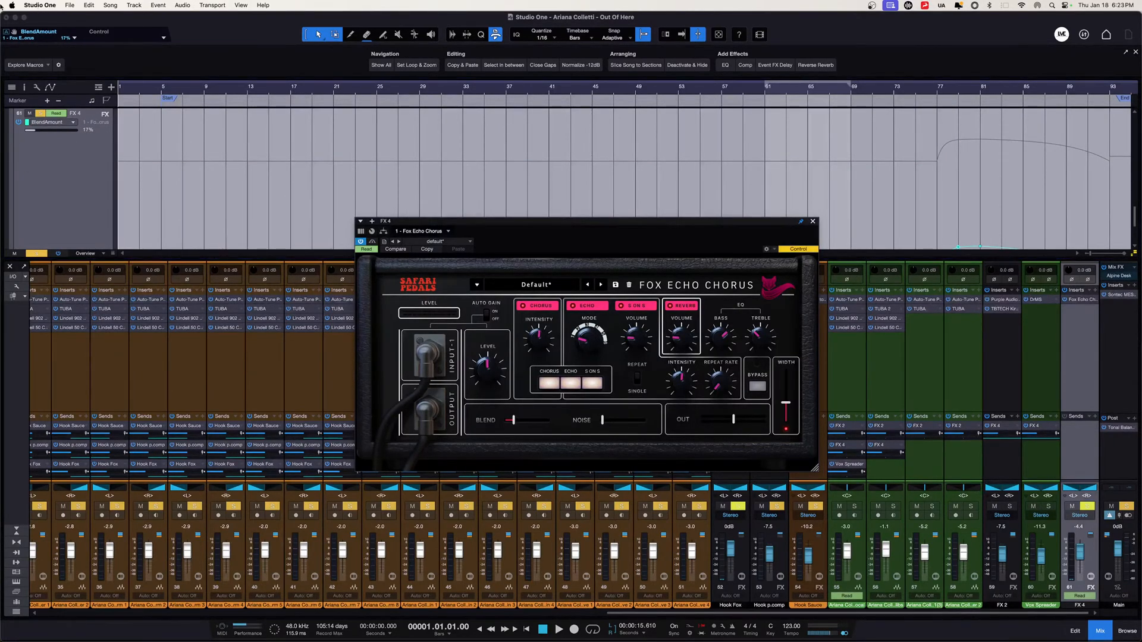
click(75, 38)
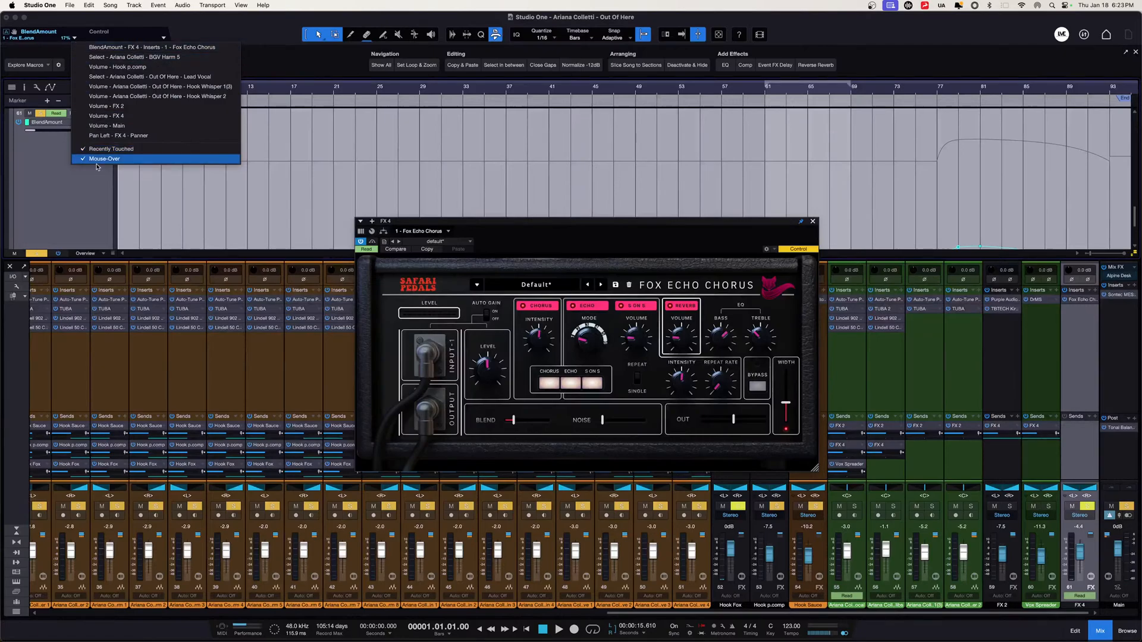
right_click(5, 33)
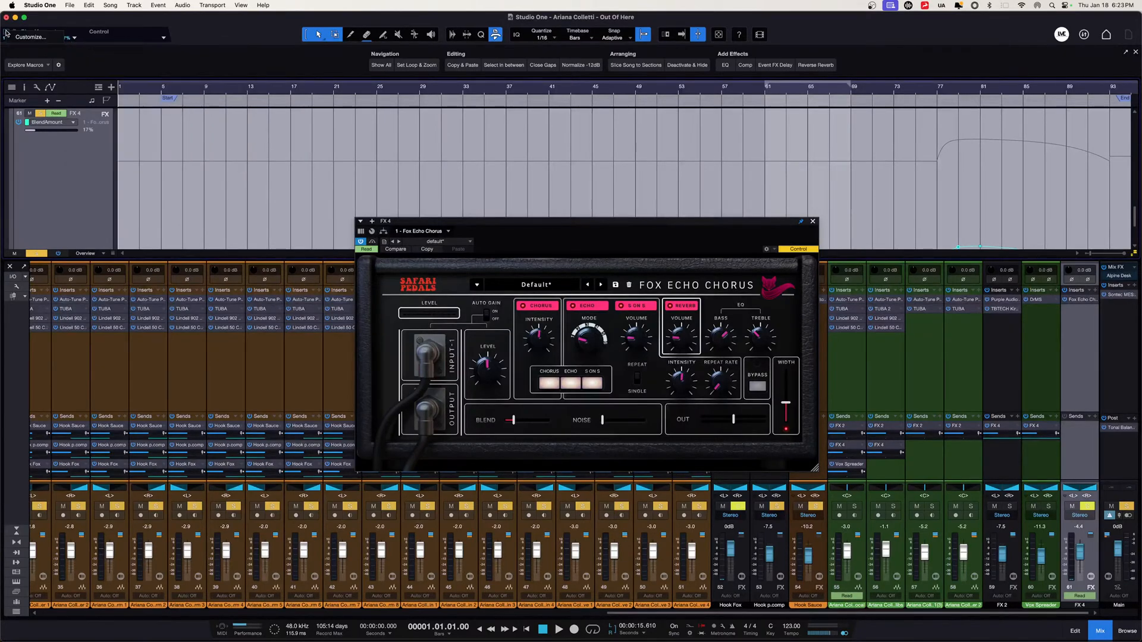
click(65, 149)
right_click(62, 136)
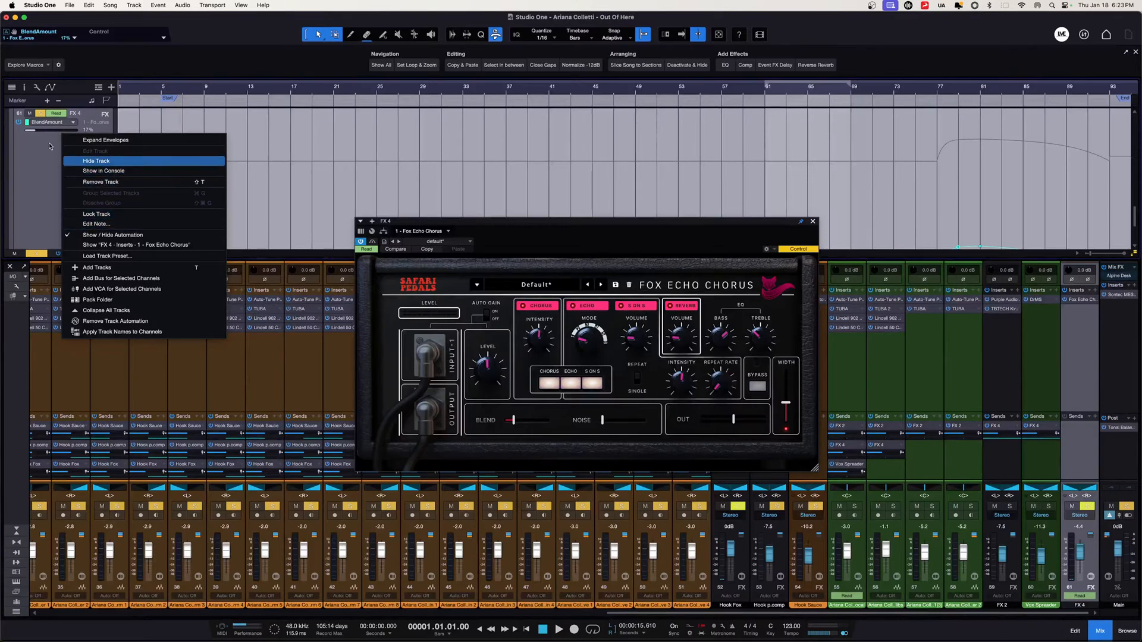
click(34, 132)
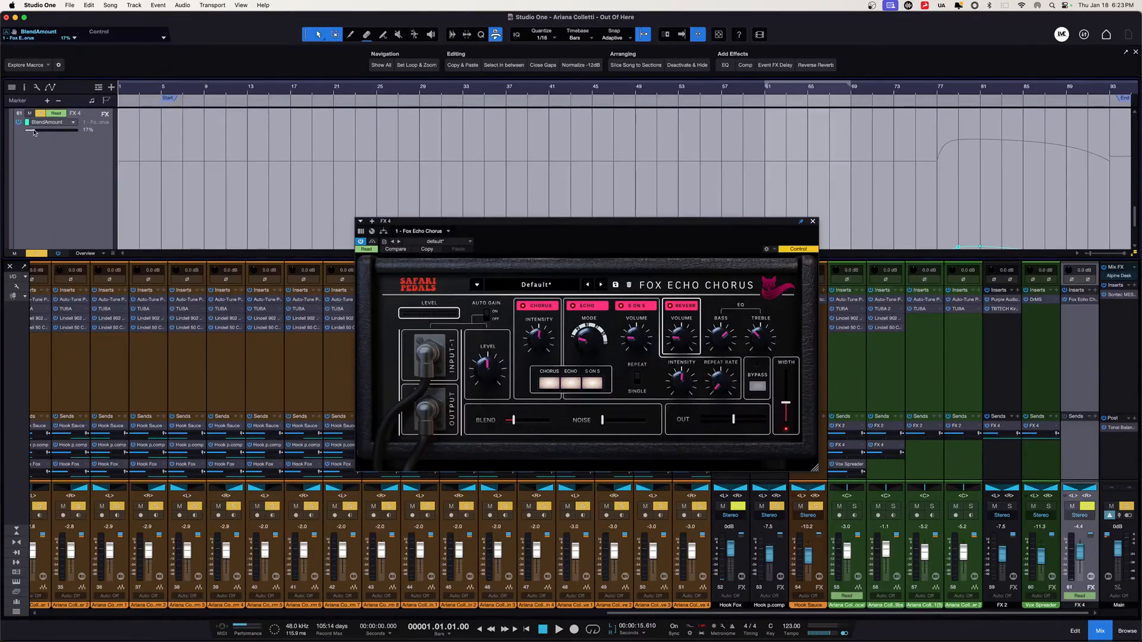
drag(35, 132, 78, 131)
Remove the BlendAmount parameter from FX 4's automation, keeping only its Volume automation.
click(73, 122)
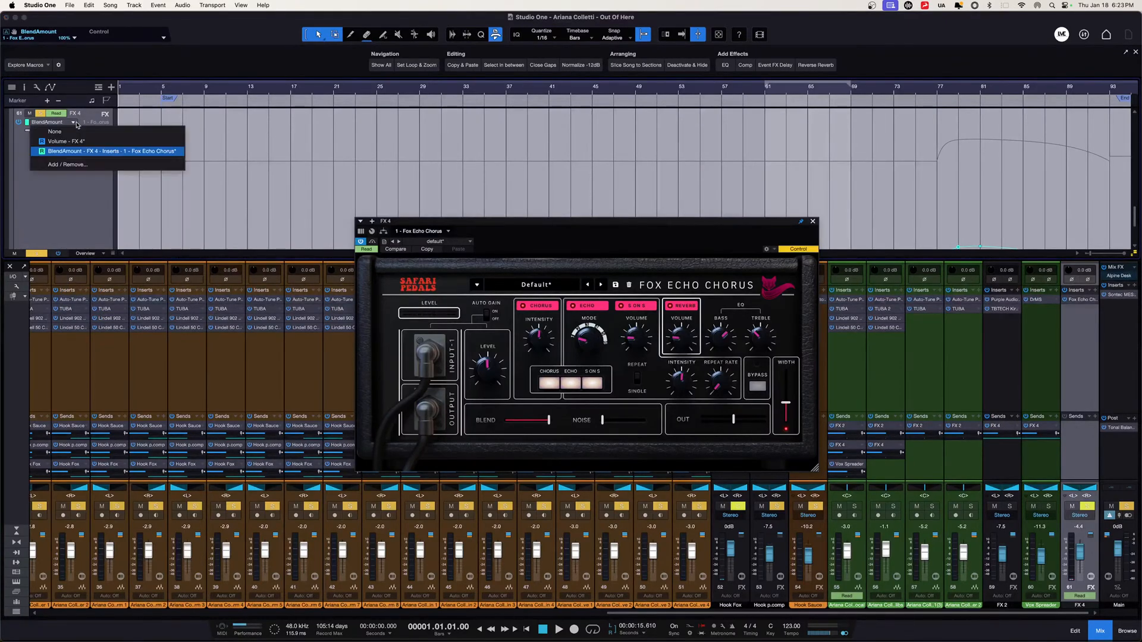
click(82, 165)
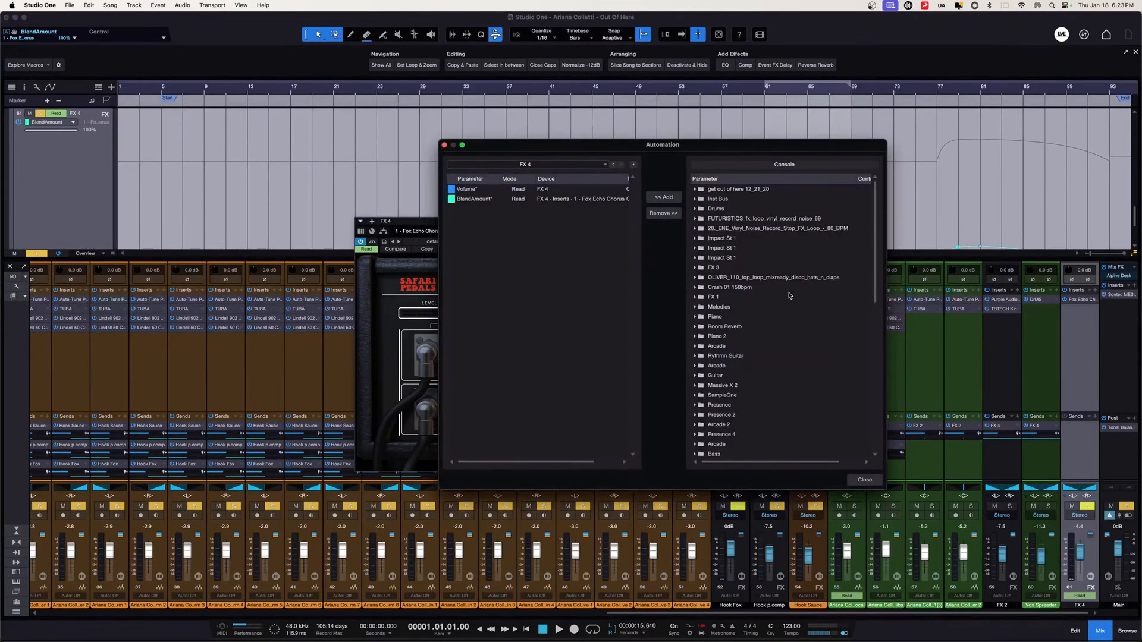
click(544, 201)
click(655, 213)
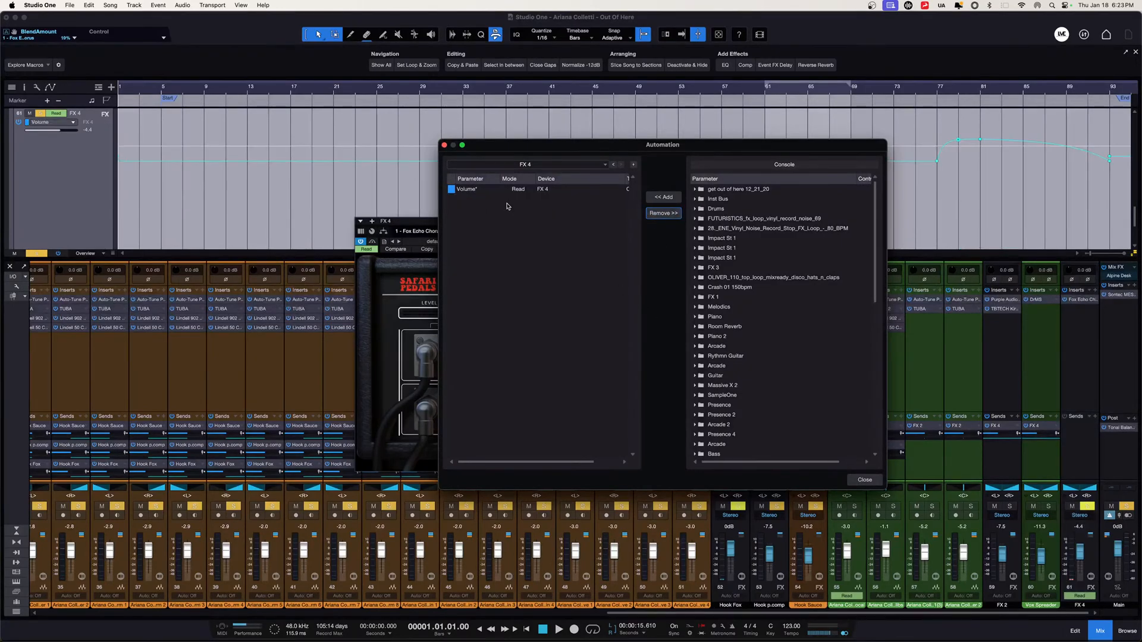
click(445, 145)
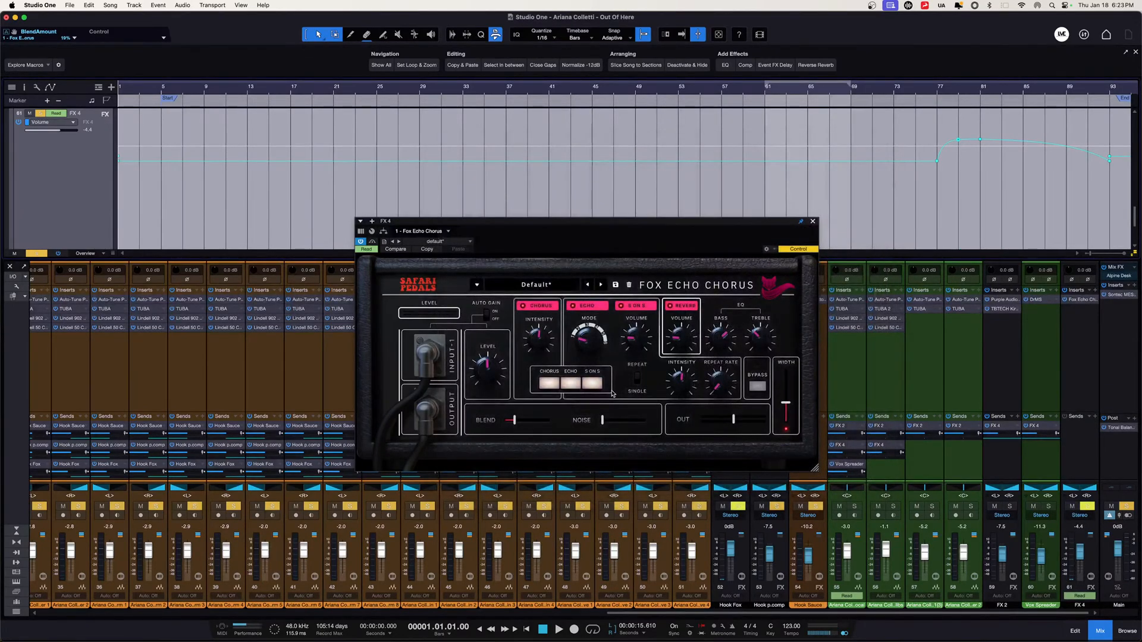
Clear the active solos and play the full mix from the start of the song.
mouse_move(729, 421)
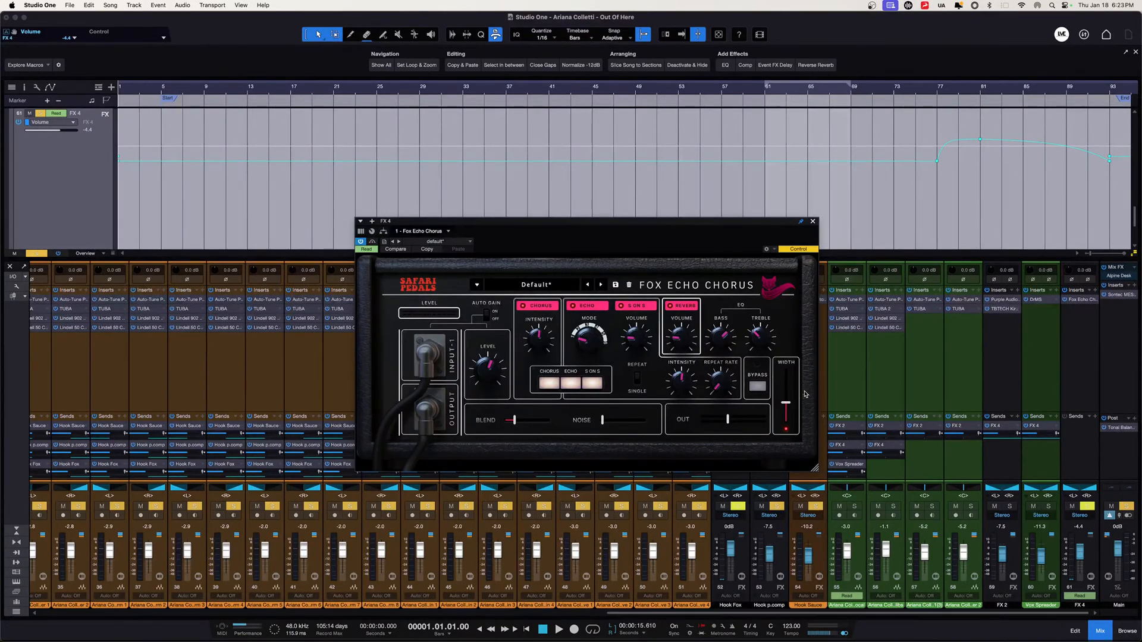
key(space)
key(super+shift+s)
key(space)
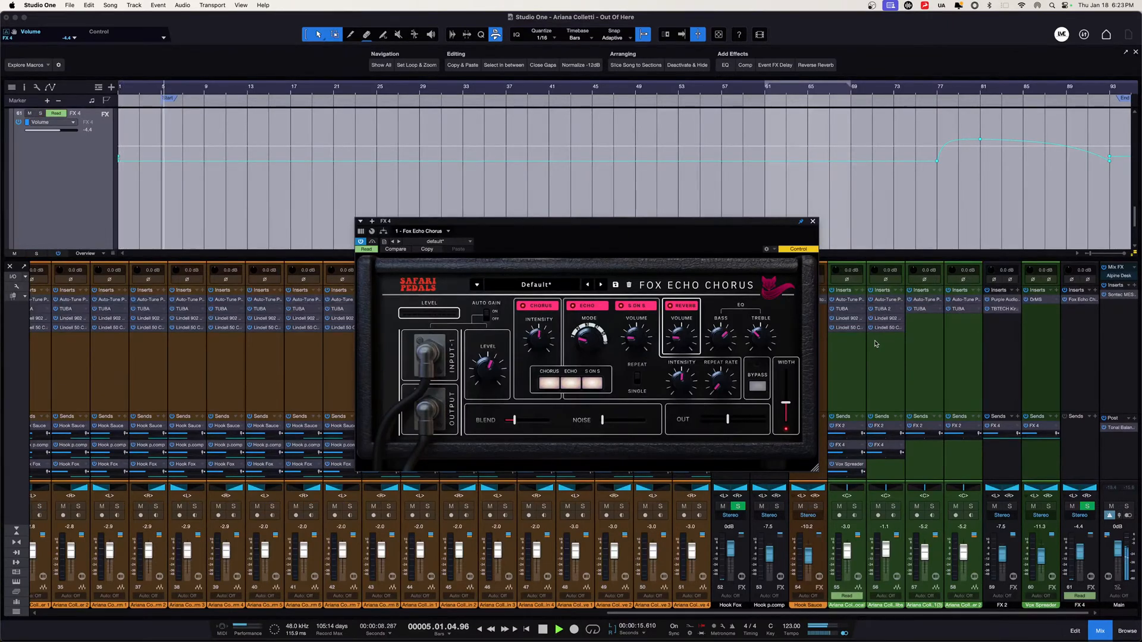
mouse_move(787, 407)
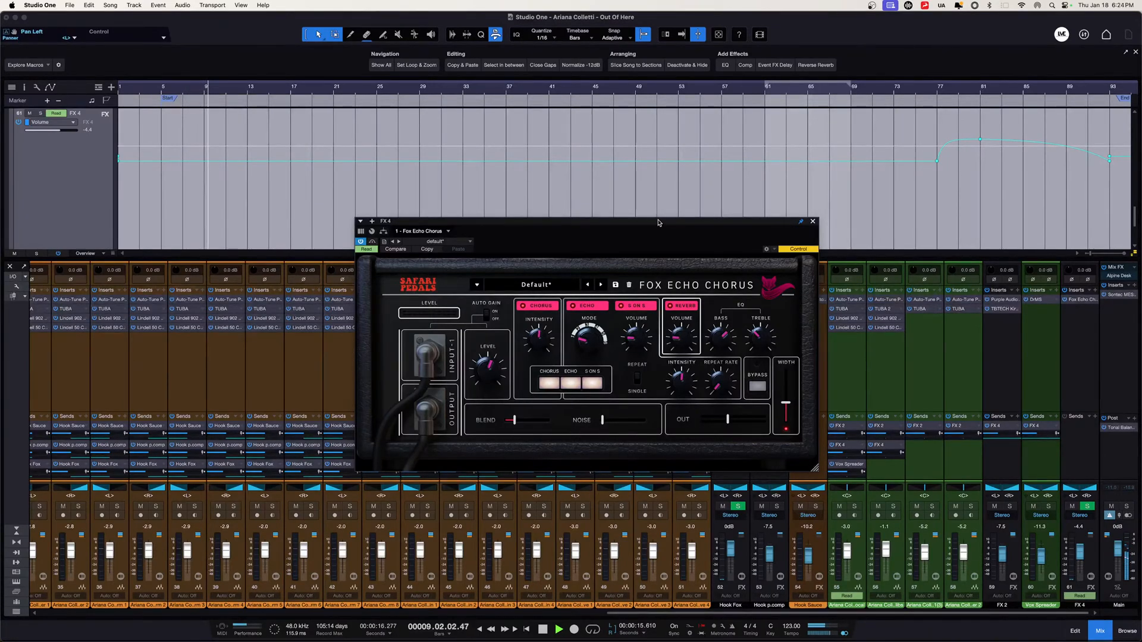
Raise the Blend of FX 4's Fox Echo Chorus to 100% in an enlarged plug-in window and save the song.
drag(642, 223, 485, 220)
drag(659, 465, 760, 519)
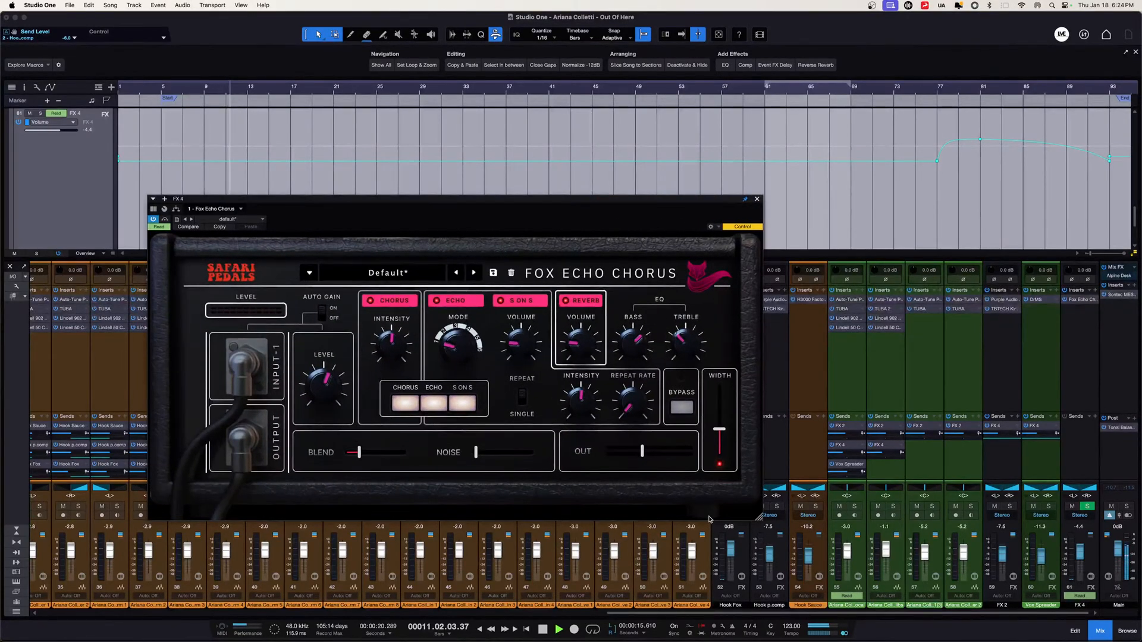
drag(359, 453, 404, 452)
key(space)
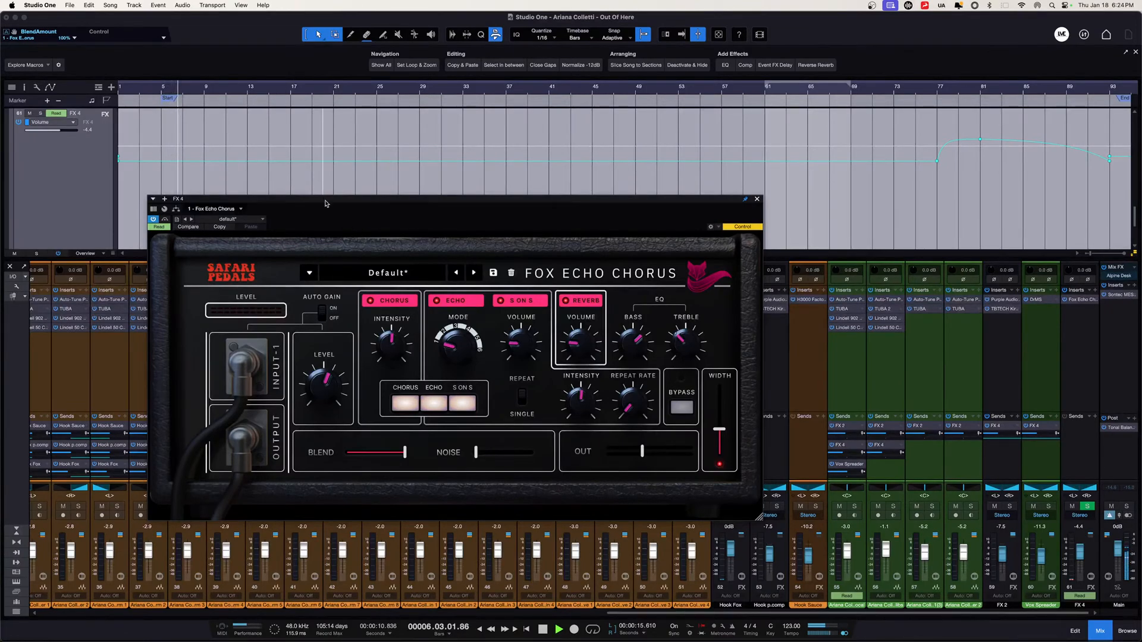
key(super+s)
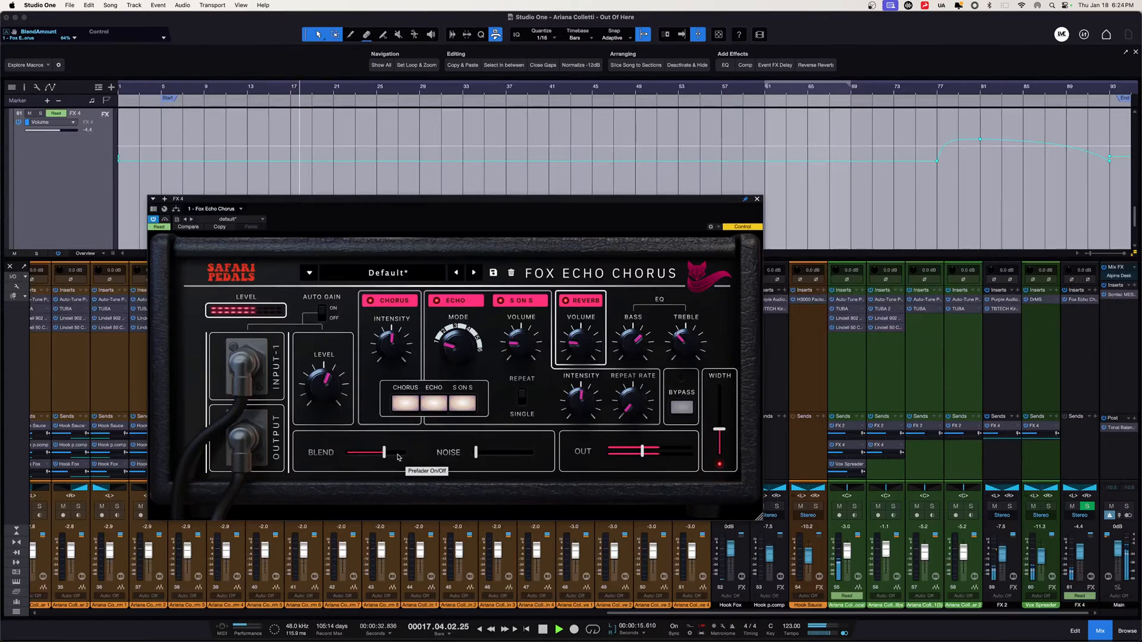
Return FX 4's Fox Echo Chorus Blend to fully wet and close the plug-in window.
mouse_move(566, 352)
drag(384, 452, 414, 453)
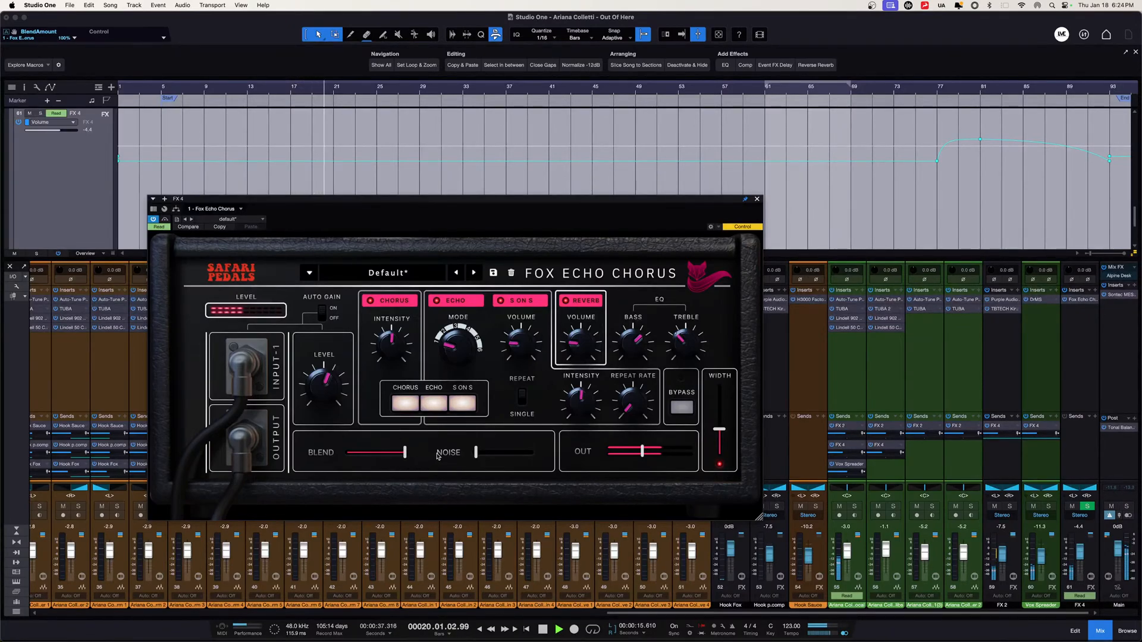
click(74, 123)
click(69, 193)
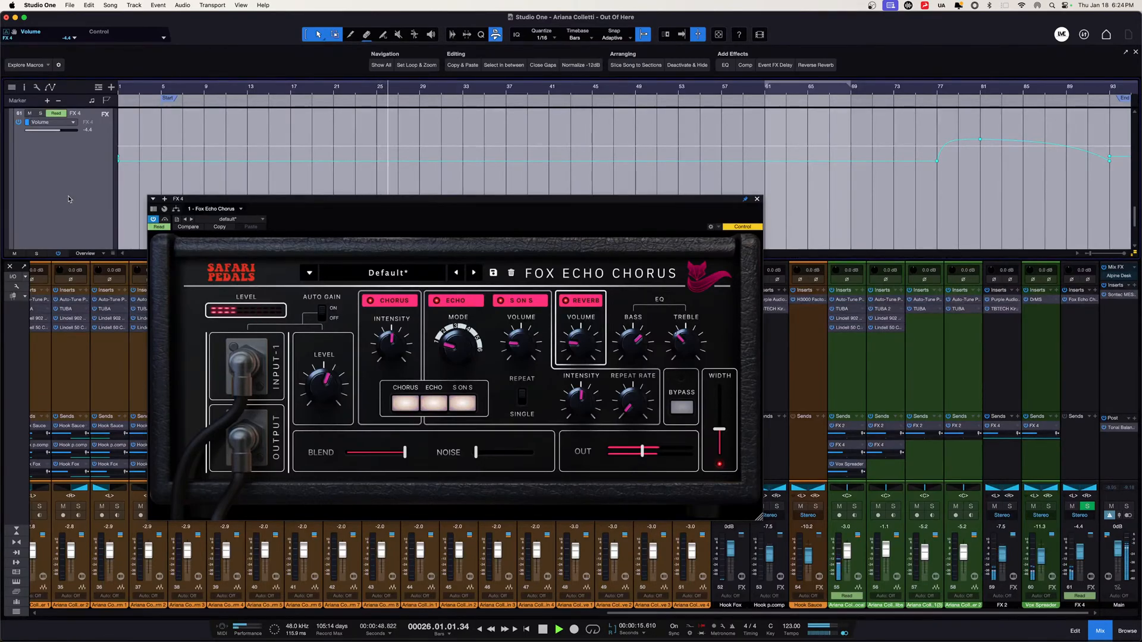
click(757, 199)
Open Fox Echo Chorus on the Hook Fox channel, raise its Blend to maximum and set its Width to about 60%.
scroll(430, 363, left, 5)
scroll(430, 363, left, 10)
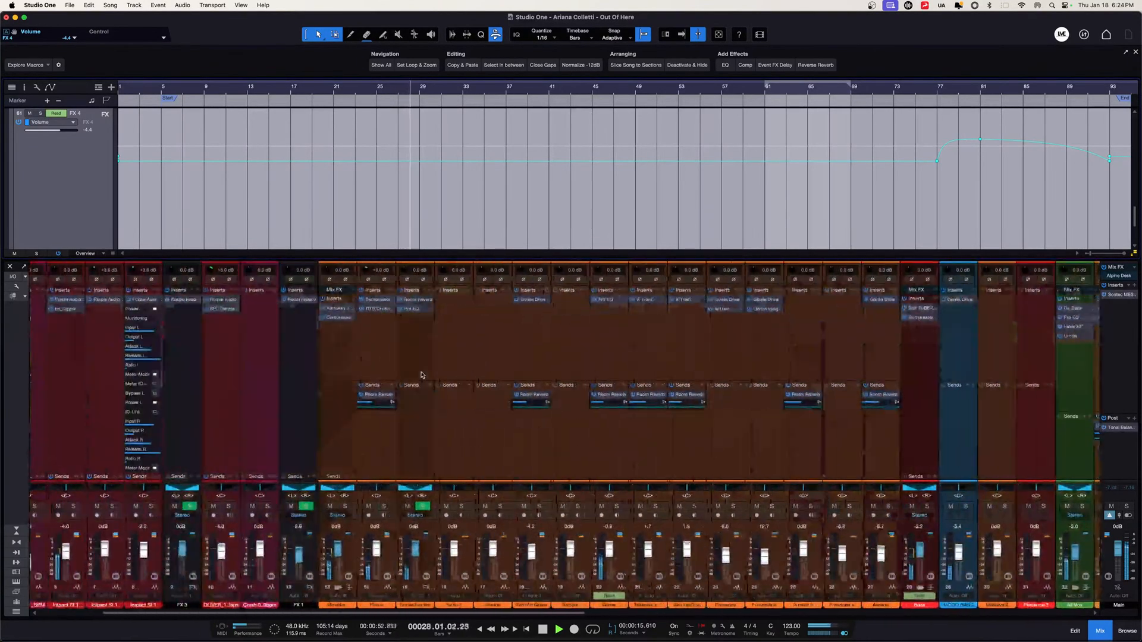
scroll(421, 375, left, 1)
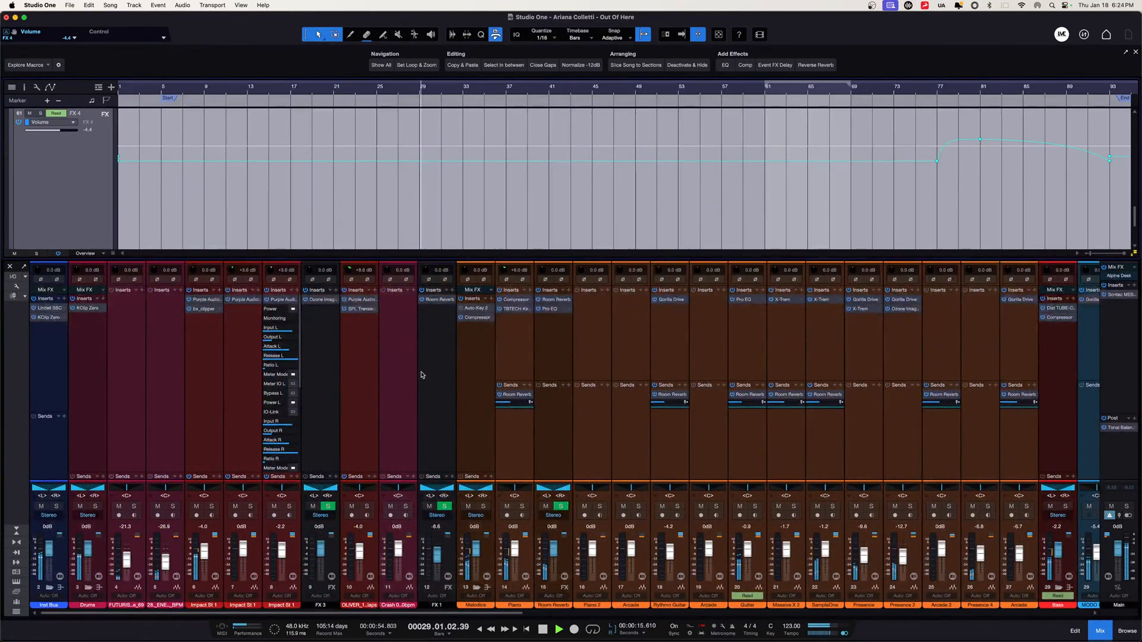
scroll(421, 375, left, 3)
scroll(446, 430, right, 15)
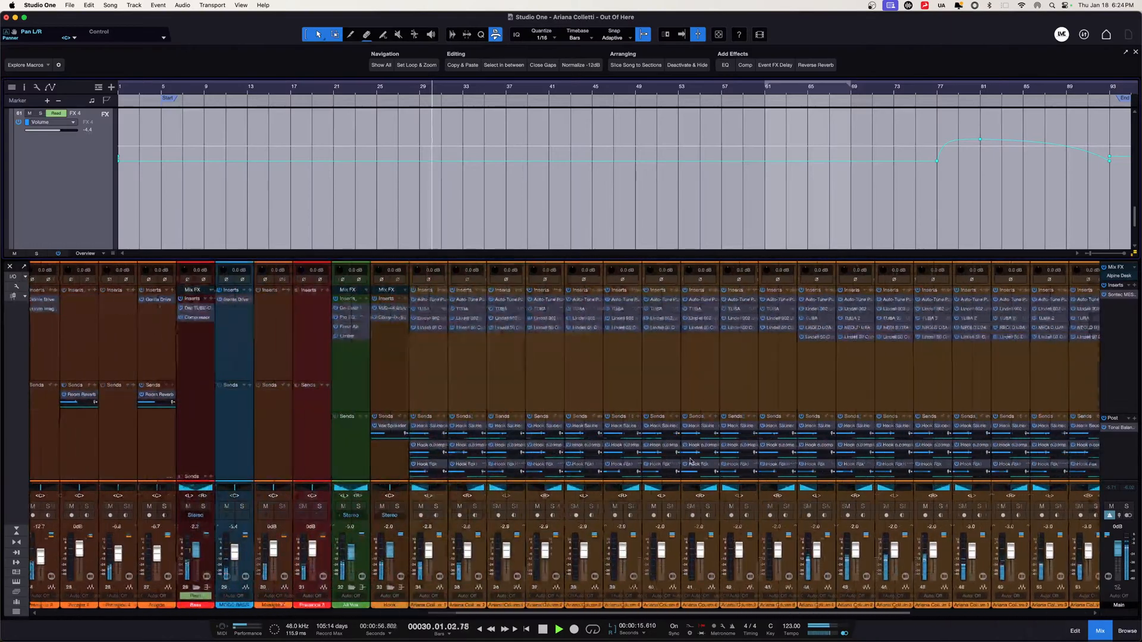
scroll(738, 425, left, 1)
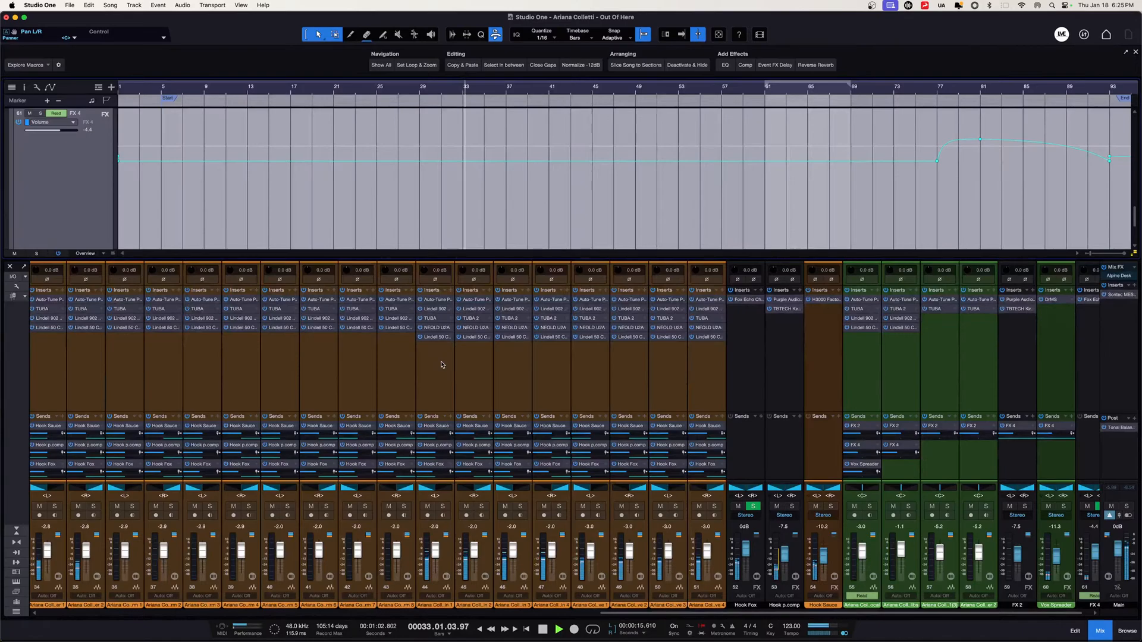
click(748, 301)
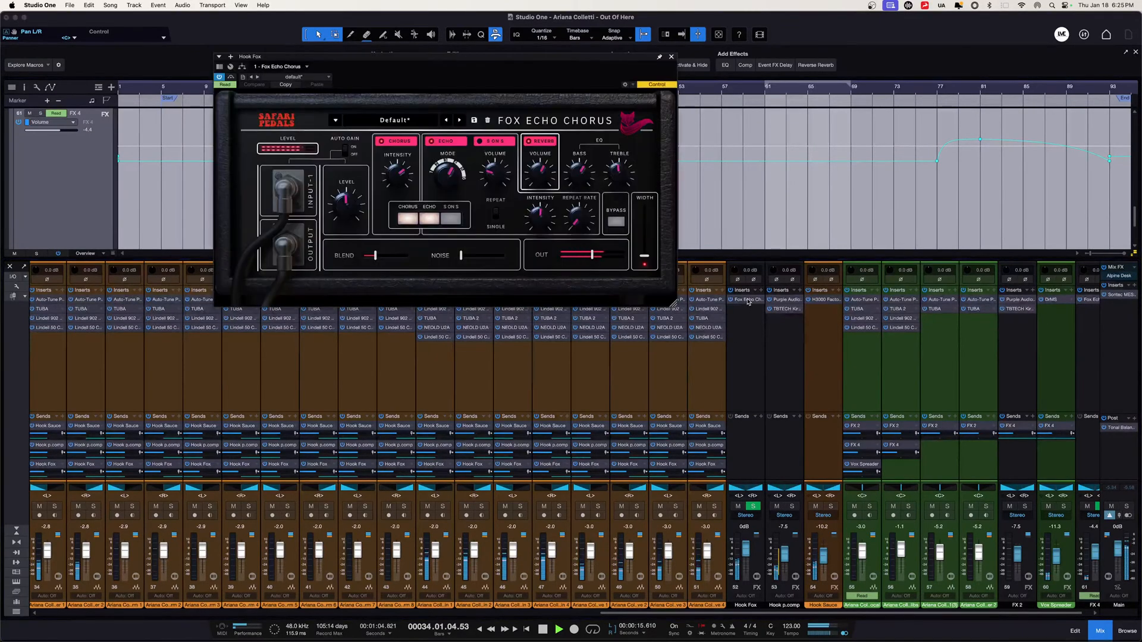
drag(375, 255, 407, 256)
drag(648, 257, 645, 225)
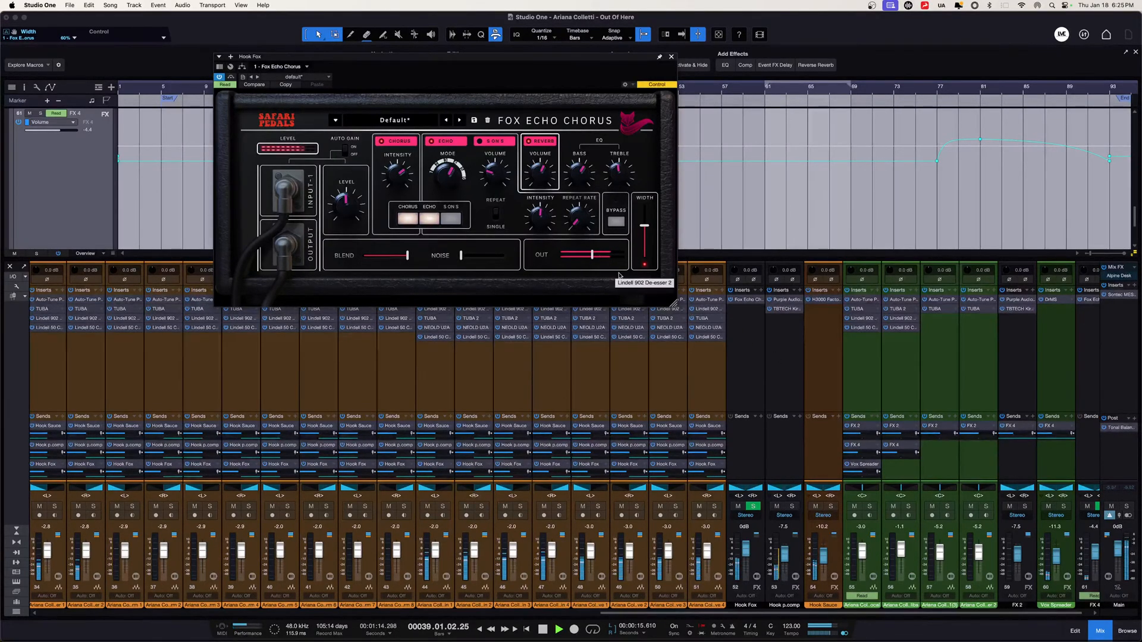
Inspect the Purple Audio MC77 limiter on the Hook p.comp channel and close its window.
click(757, 332)
click(780, 331)
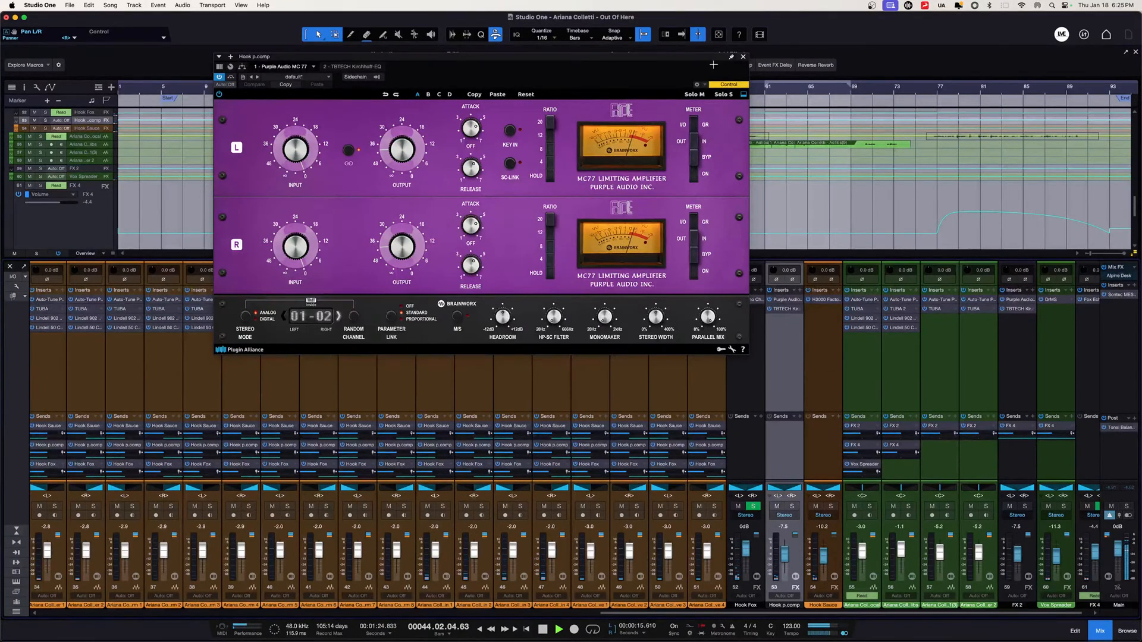
click(743, 57)
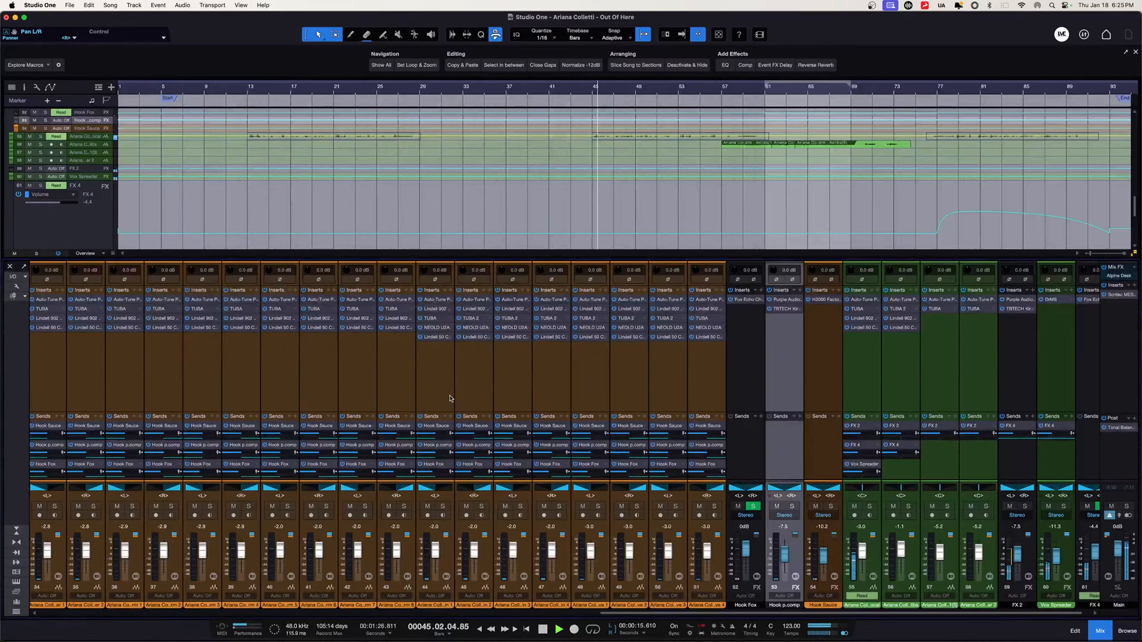
Inspect the Lead Vocal channel's Lindell 50 Channel, Lindell 902 De-esser, TUBA and Auto-Tune Pro inserts.
scroll(450, 398, left, 8)
scroll(451, 398, right, 5)
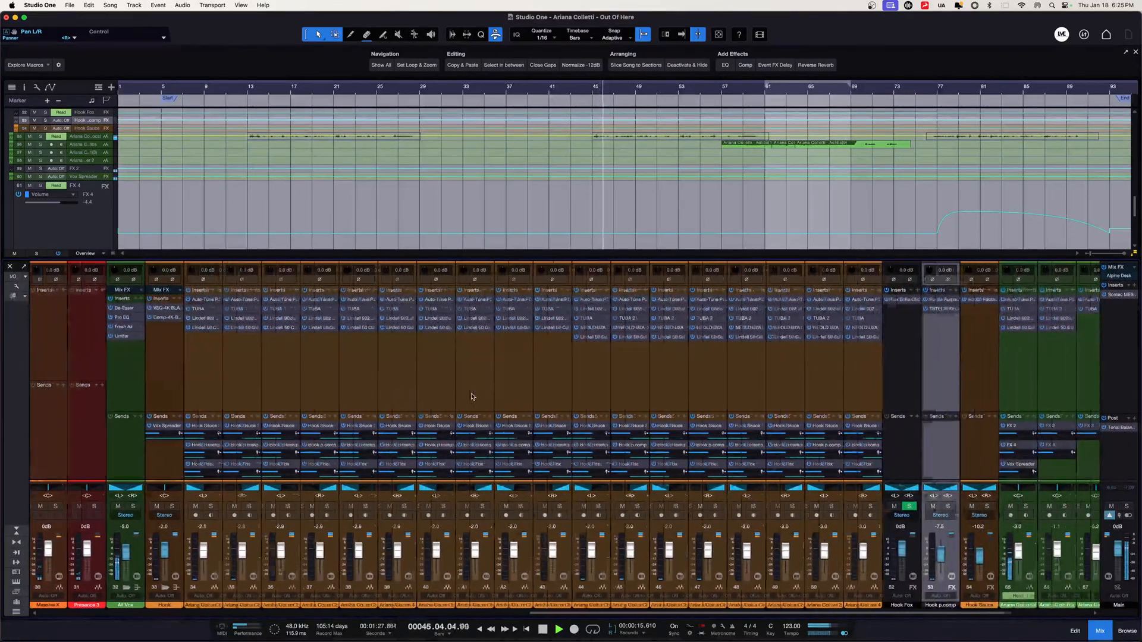
click(1019, 328)
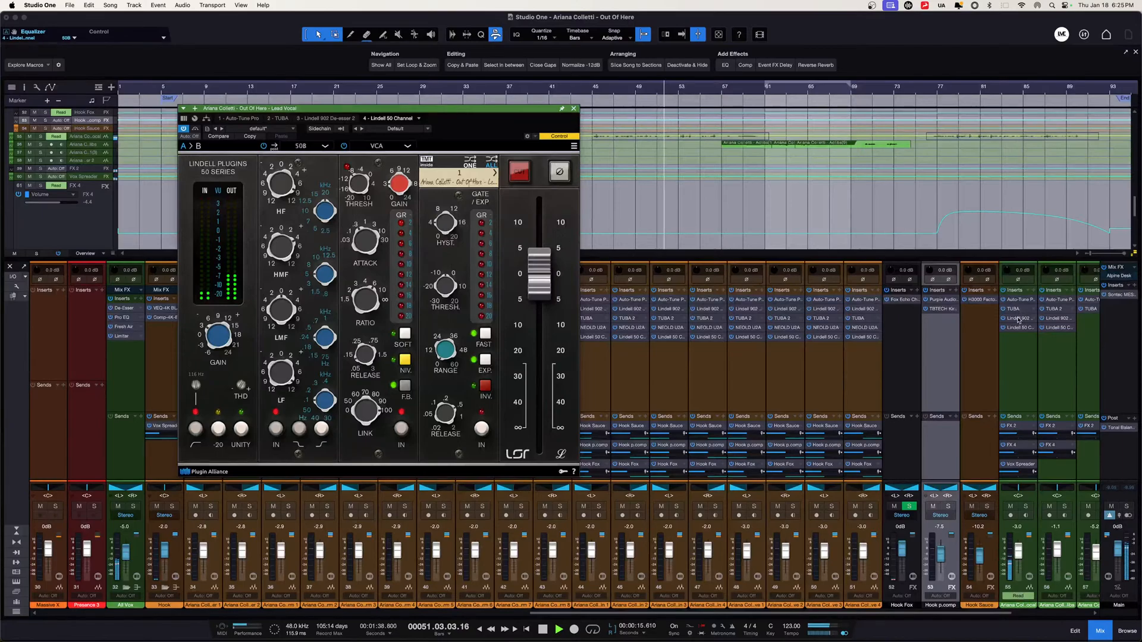
click(1021, 319)
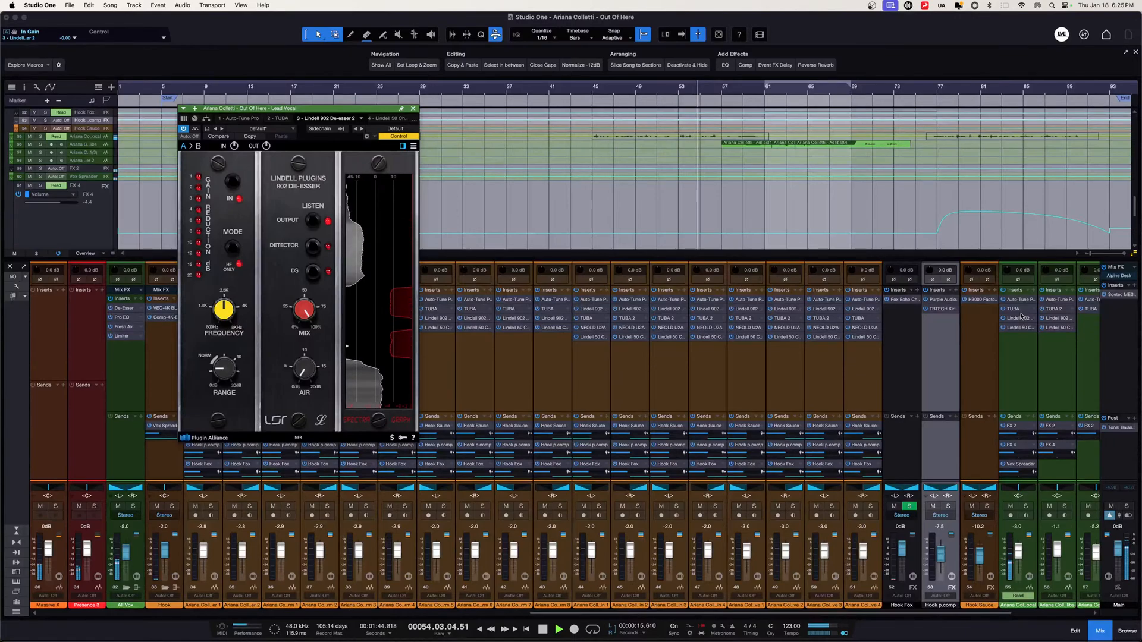
click(1023, 310)
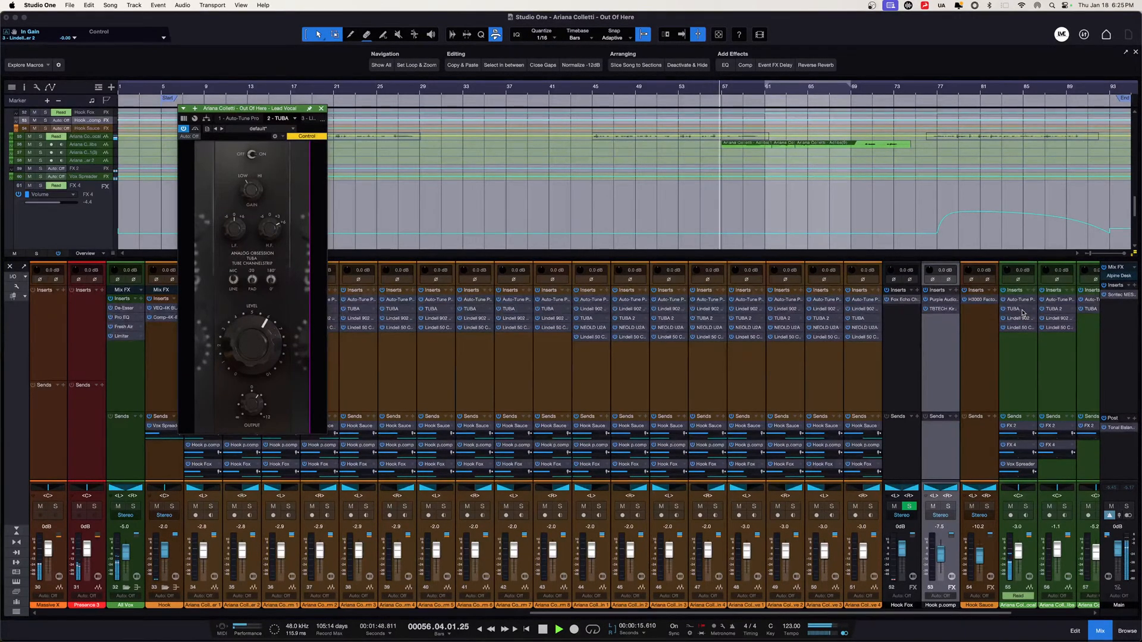
click(1023, 301)
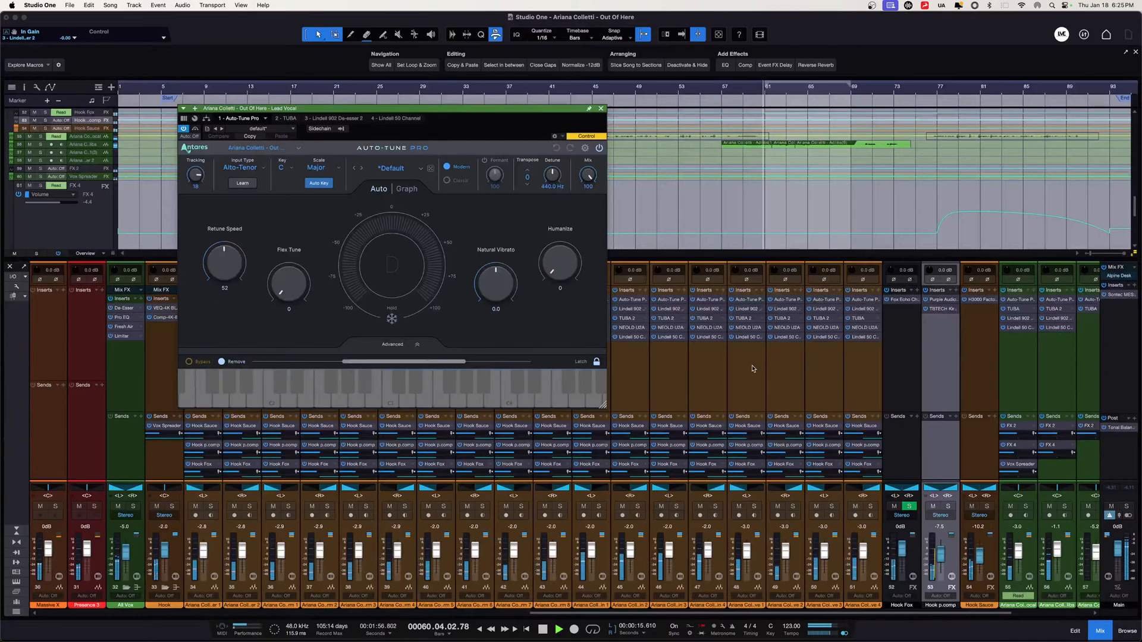
click(1024, 301)
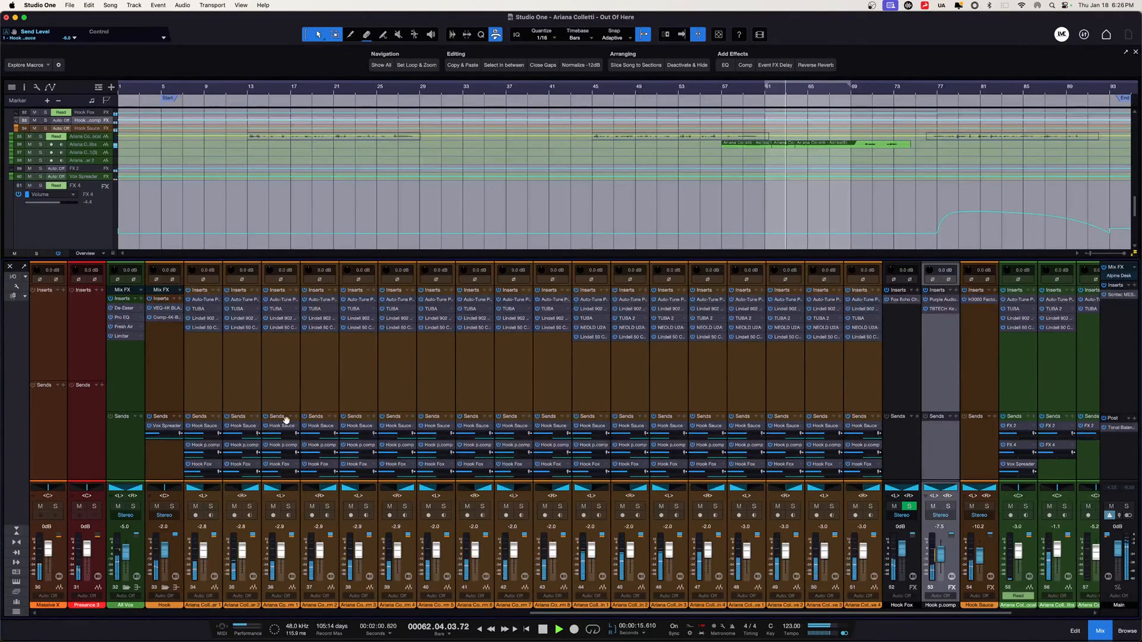
Raise the Comp-4K-Bus threshold on the Hook bus and inspect the bus's VEQ-4K BLACK equalizer.
click(170, 318)
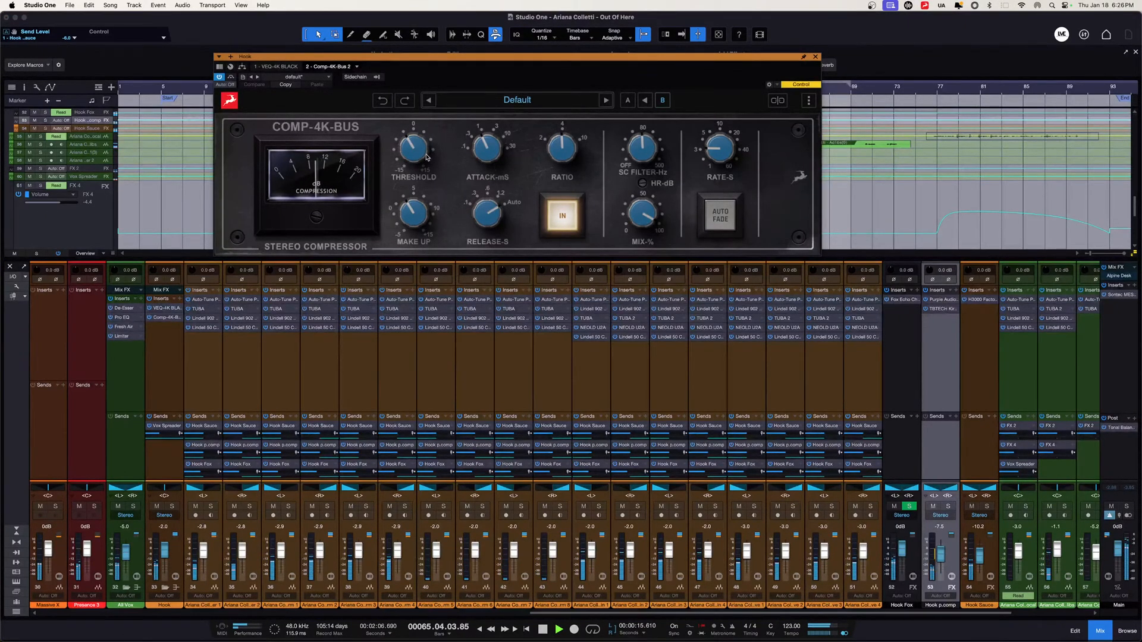
drag(418, 153, 424, 100)
drag(407, 147, 405, 158)
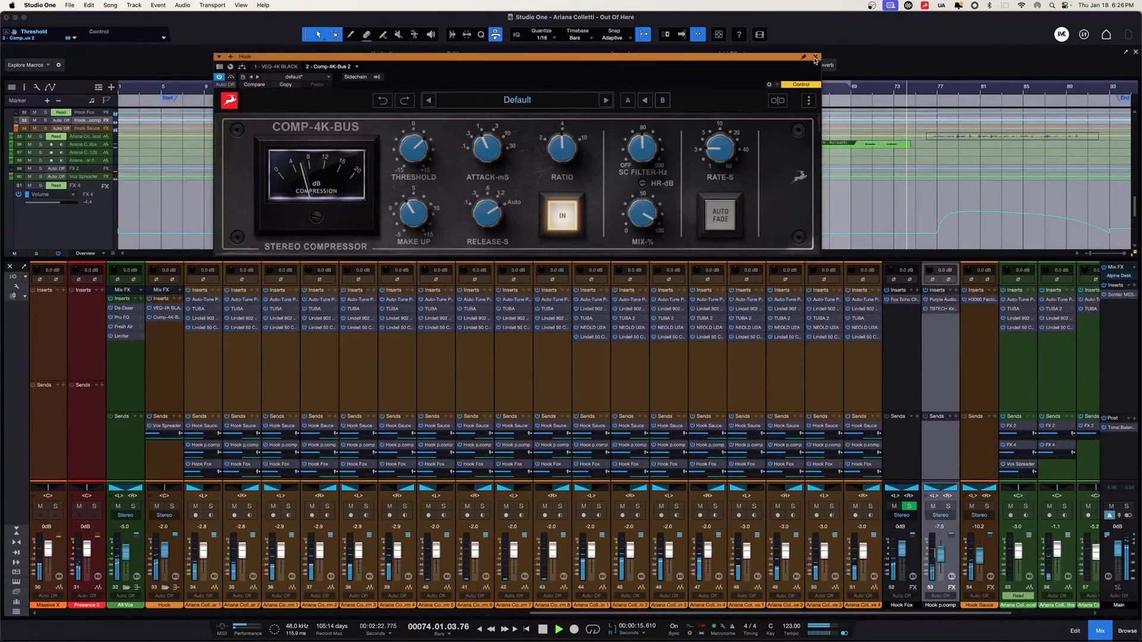
click(175, 309)
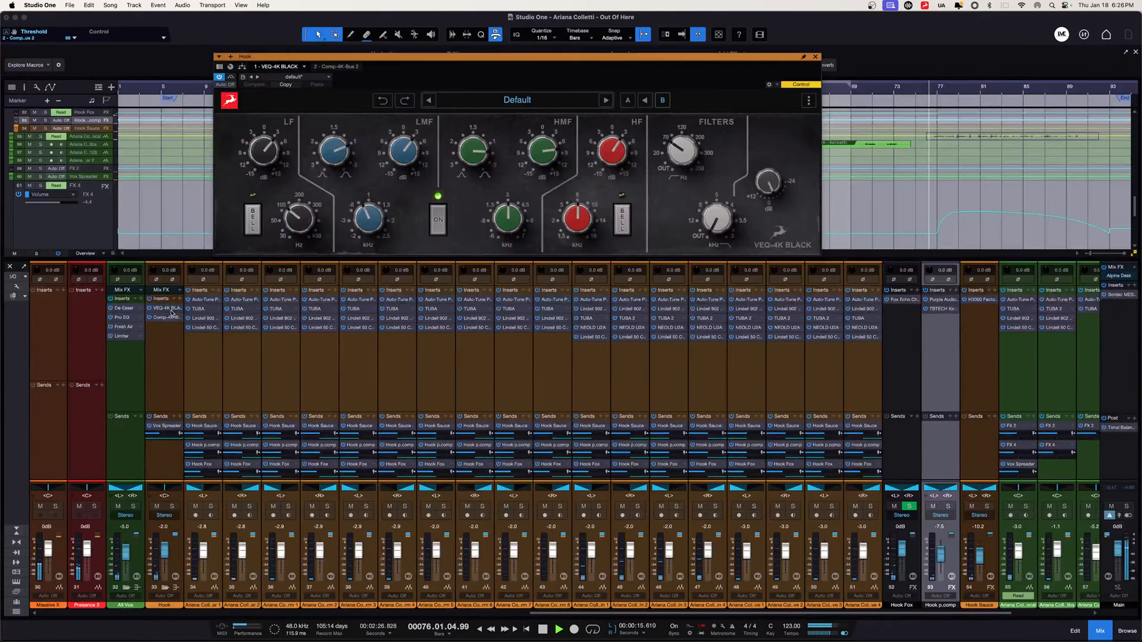
click(816, 56)
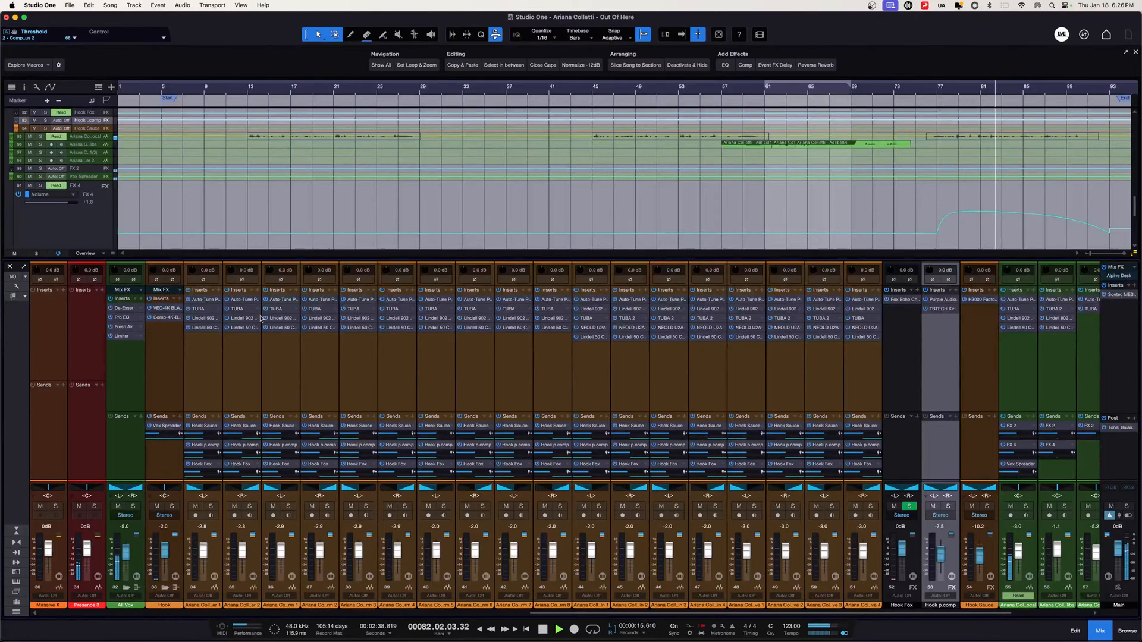
Open Fox Echo Chorus on the FX 4 channel, raise its Width to maximum and close the plug-in window.
scroll(480, 352, right, 5)
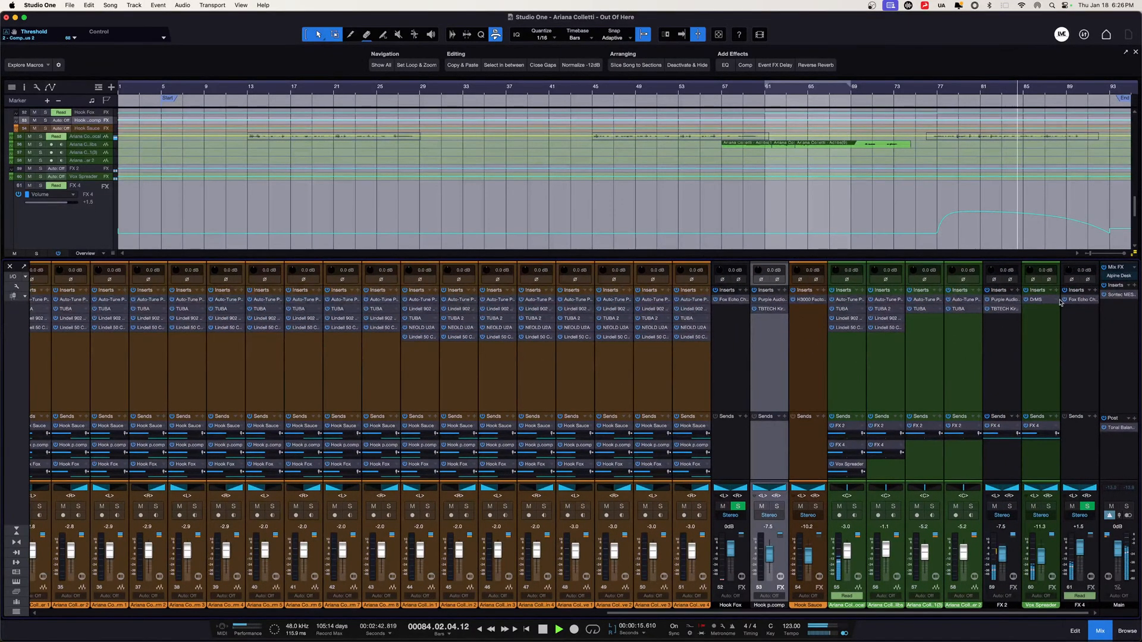
click(1081, 299)
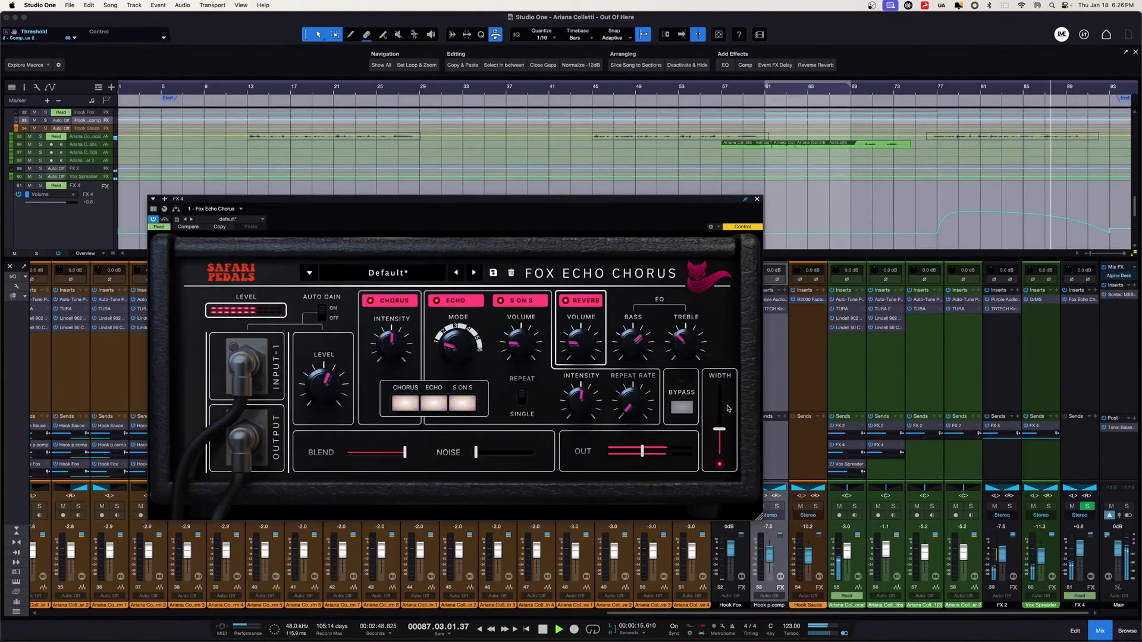
drag(720, 428, 722, 384)
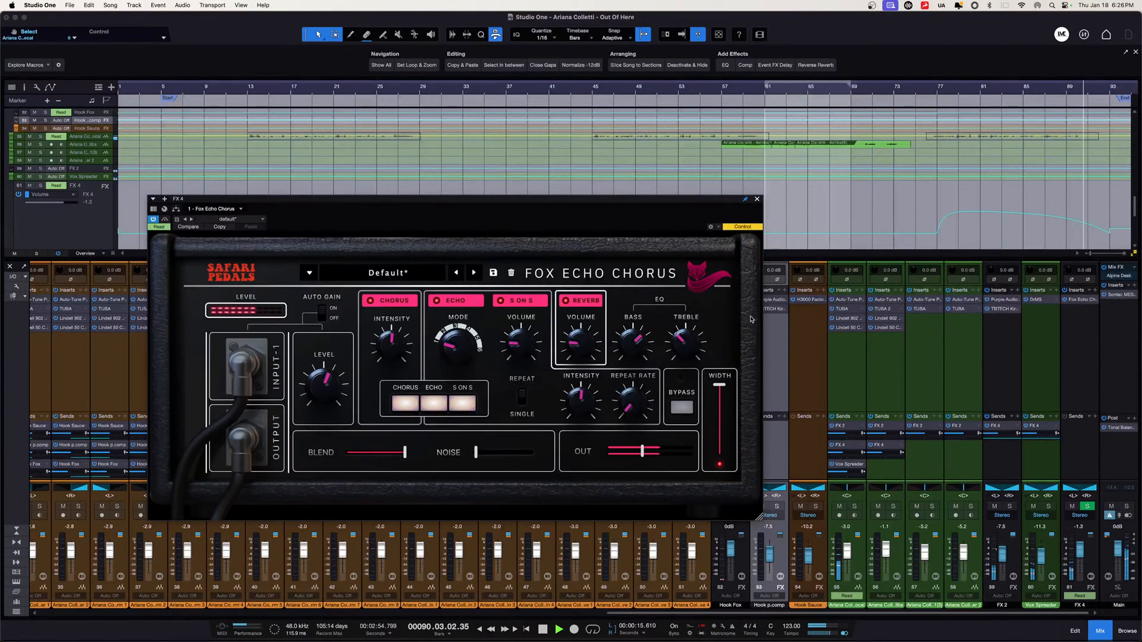
click(757, 199)
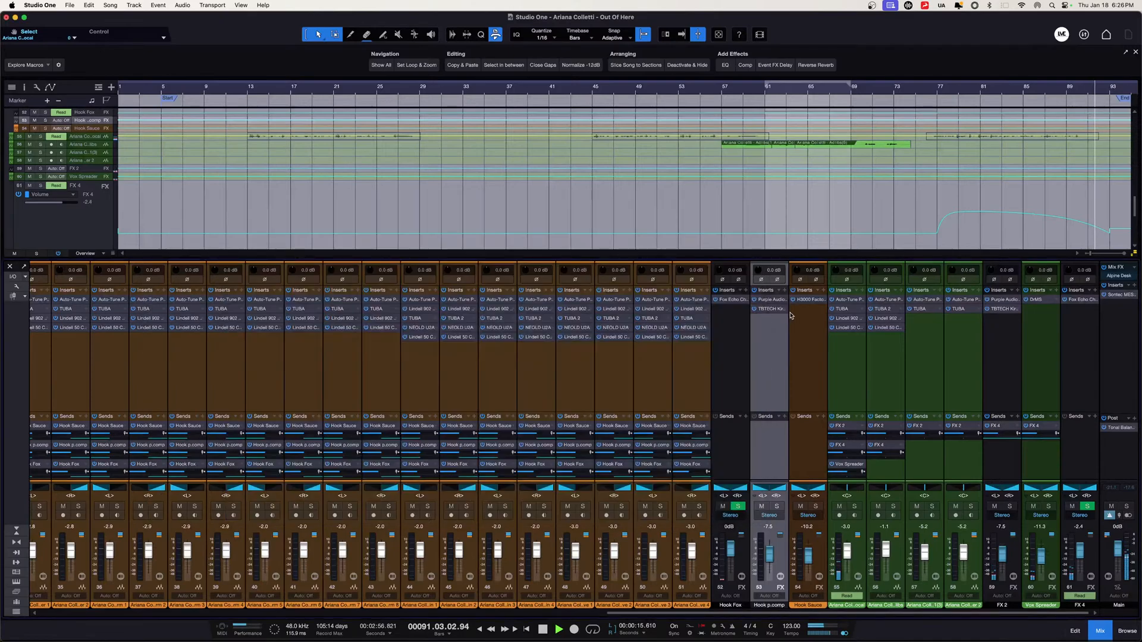
Stop playback, open Fox Echo Chorus on the Hook Fox channel, set its Width to maximum and Blend to 100%, and close it.
click(737, 324)
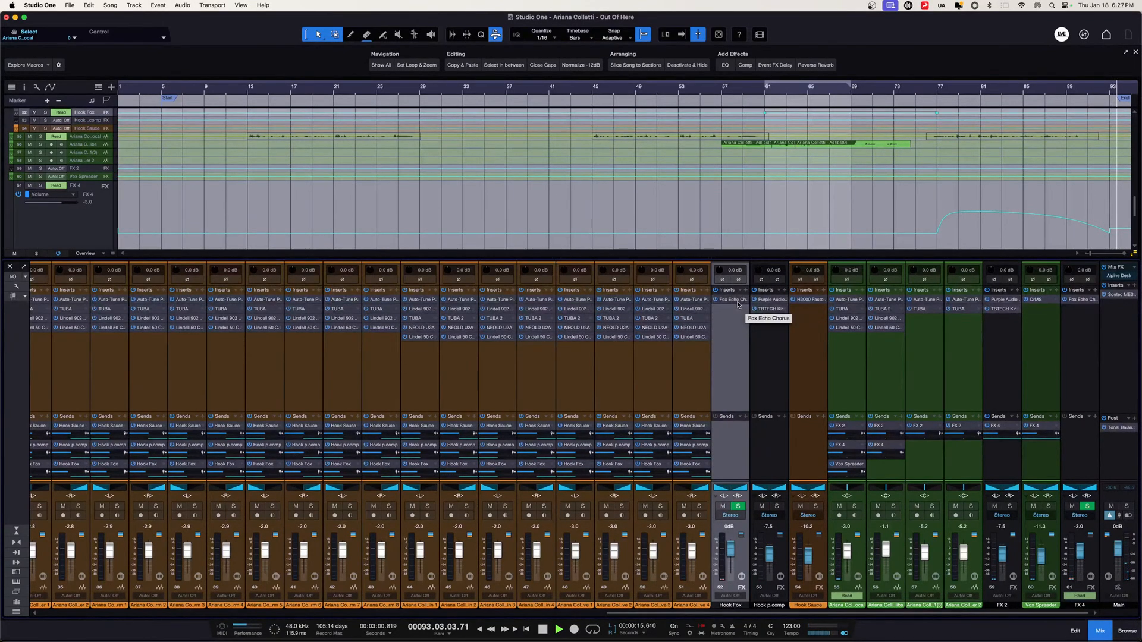
key(space)
click(735, 300)
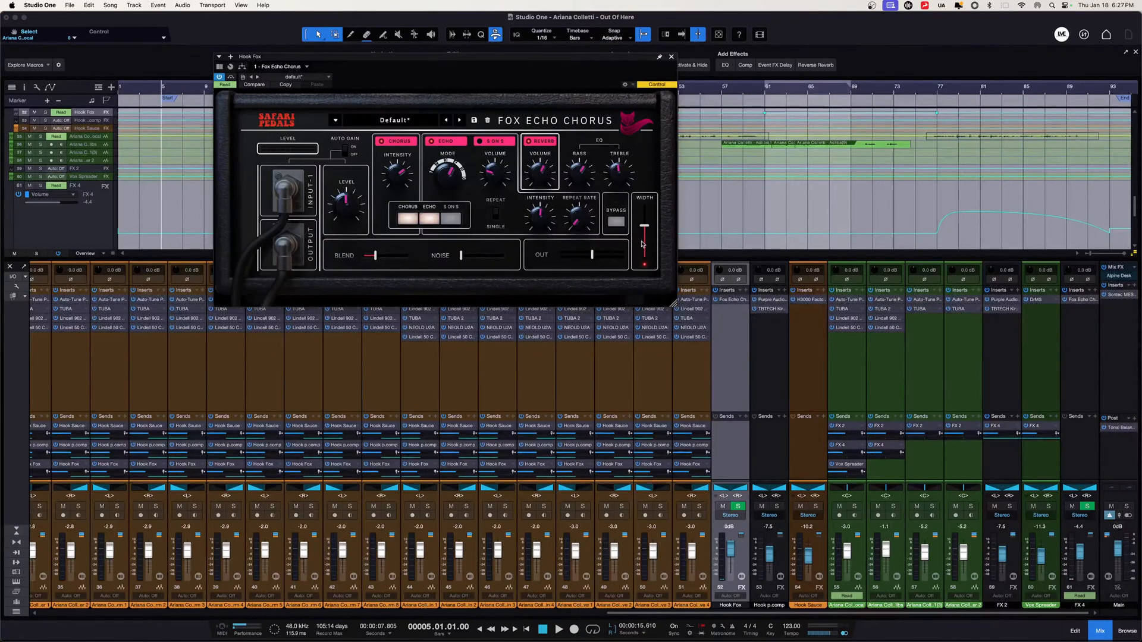
drag(647, 231, 644, 204)
drag(375, 256, 415, 260)
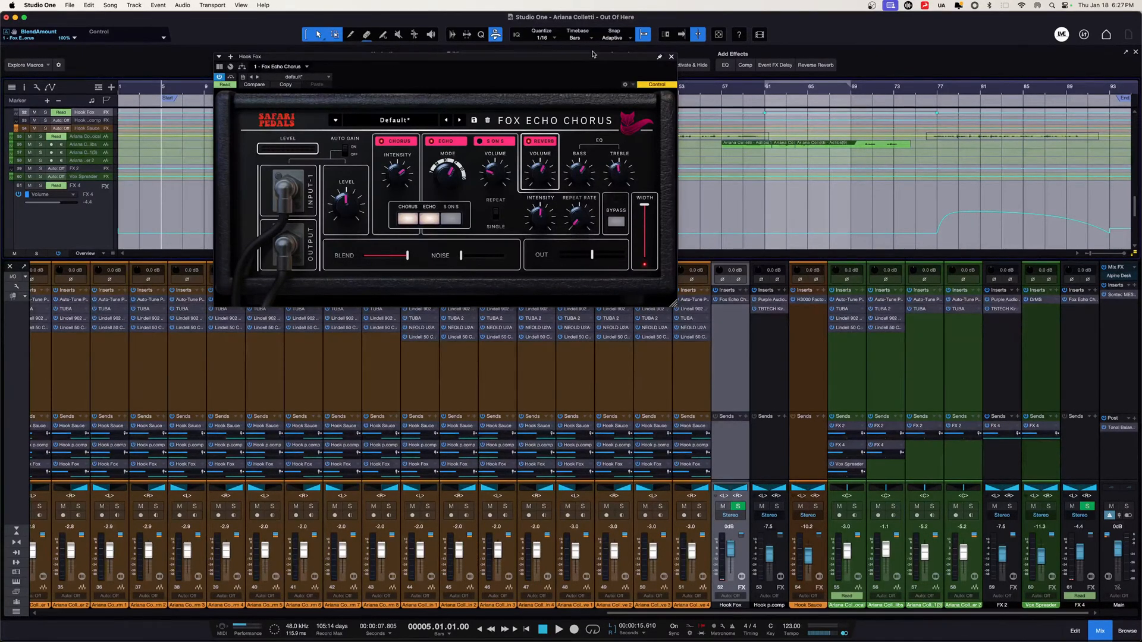
click(672, 58)
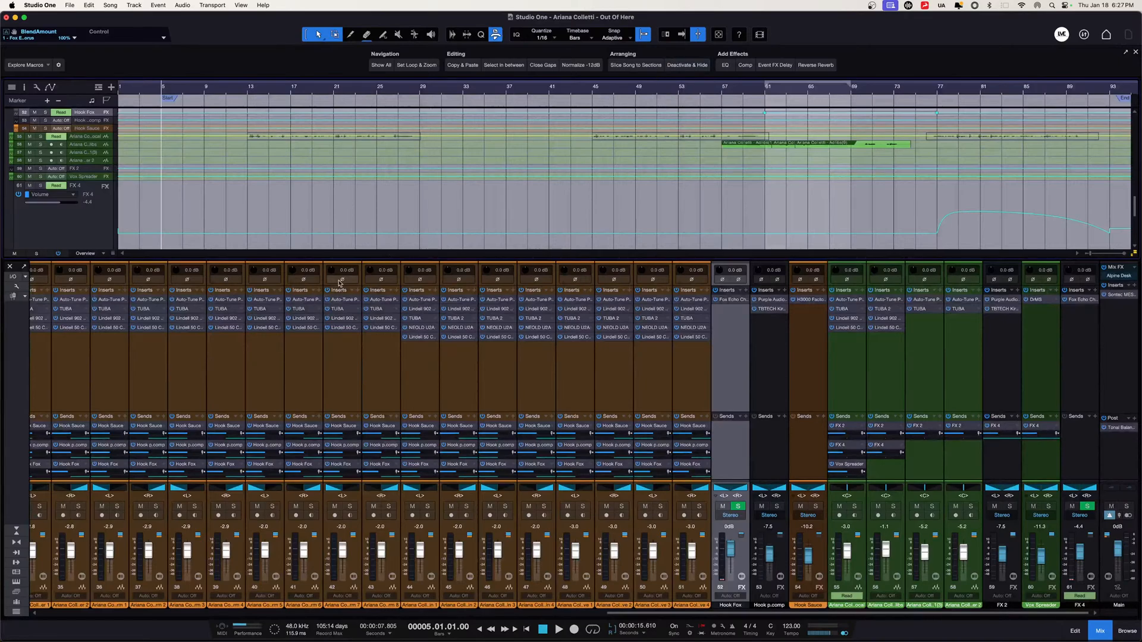
Hide the mixer console to review the track layout of the full arrangement, and bring the console back.
click(11, 267)
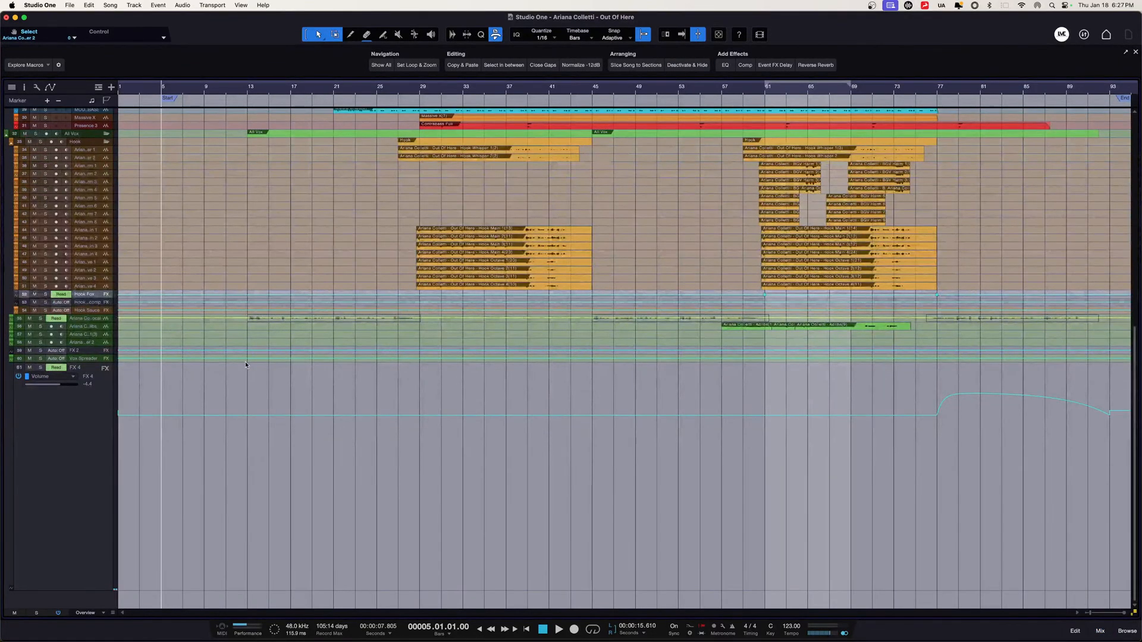
scroll(298, 306, up, 5)
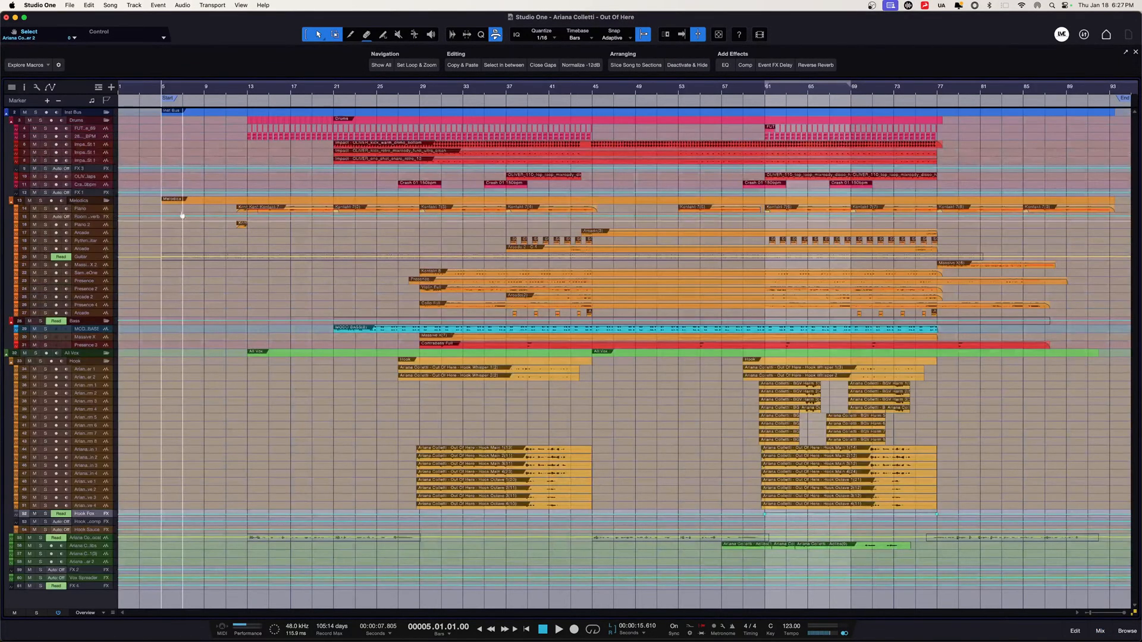
click(86, 362)
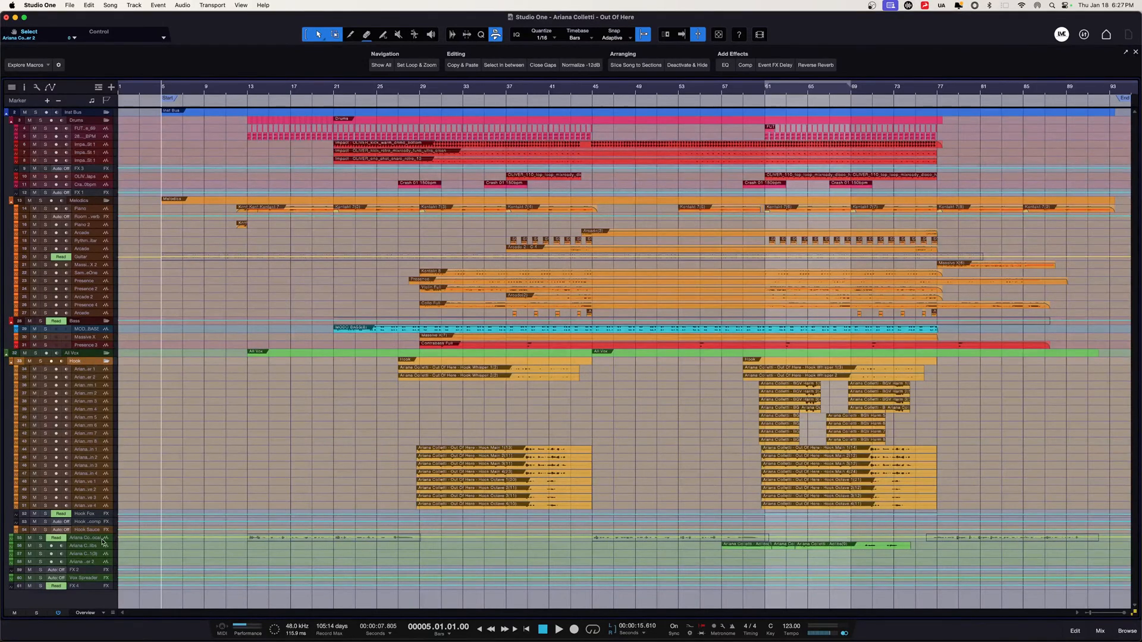
click(1110, 633)
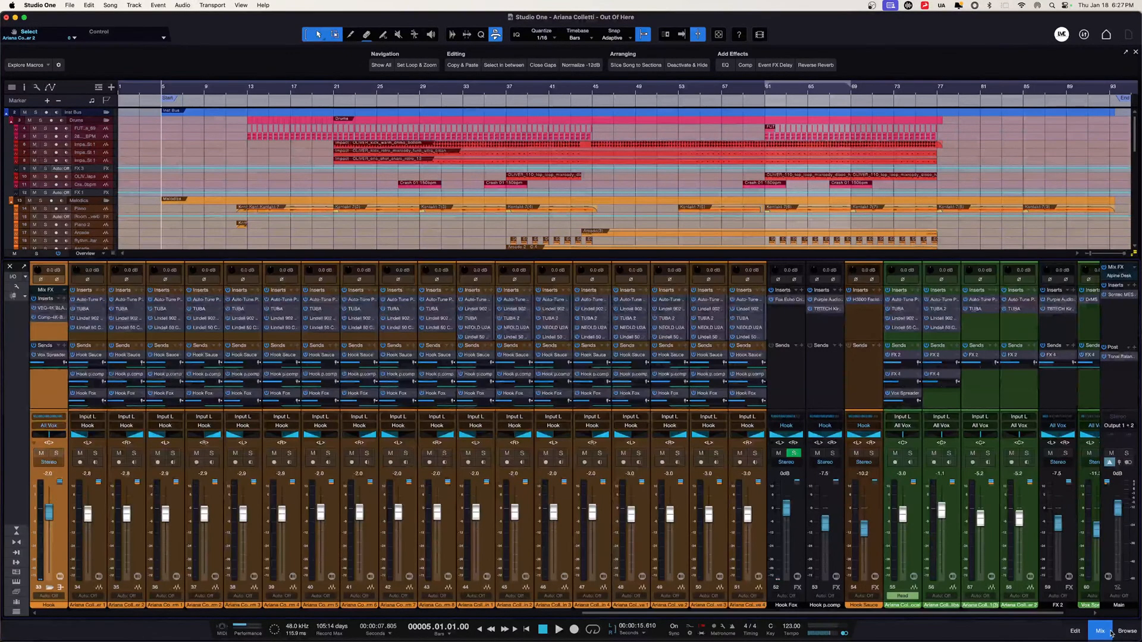
Open Fox Echo Chorus on the Hook Fox channel again and try out its Noise control.
click(784, 301)
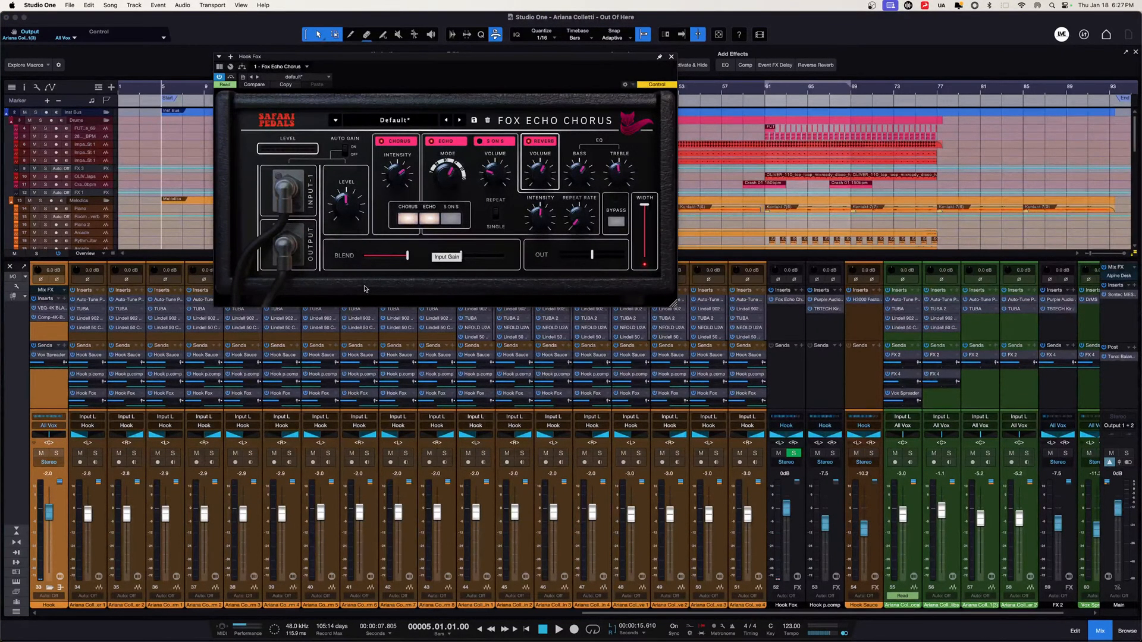
drag(461, 256, 504, 257)
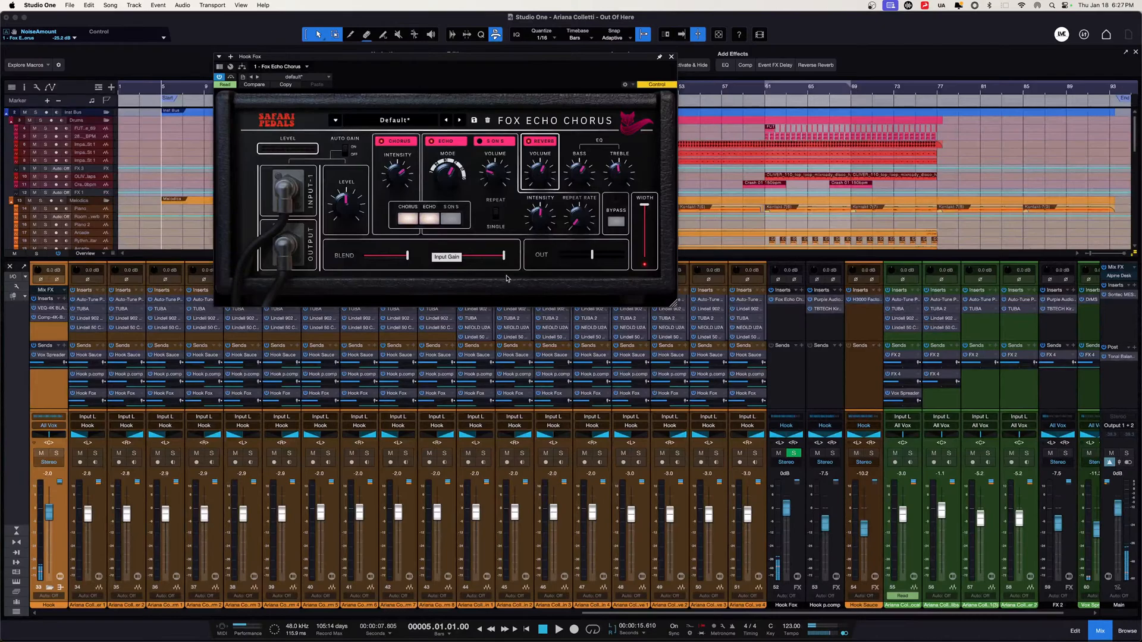
mouse_move(464, 257)
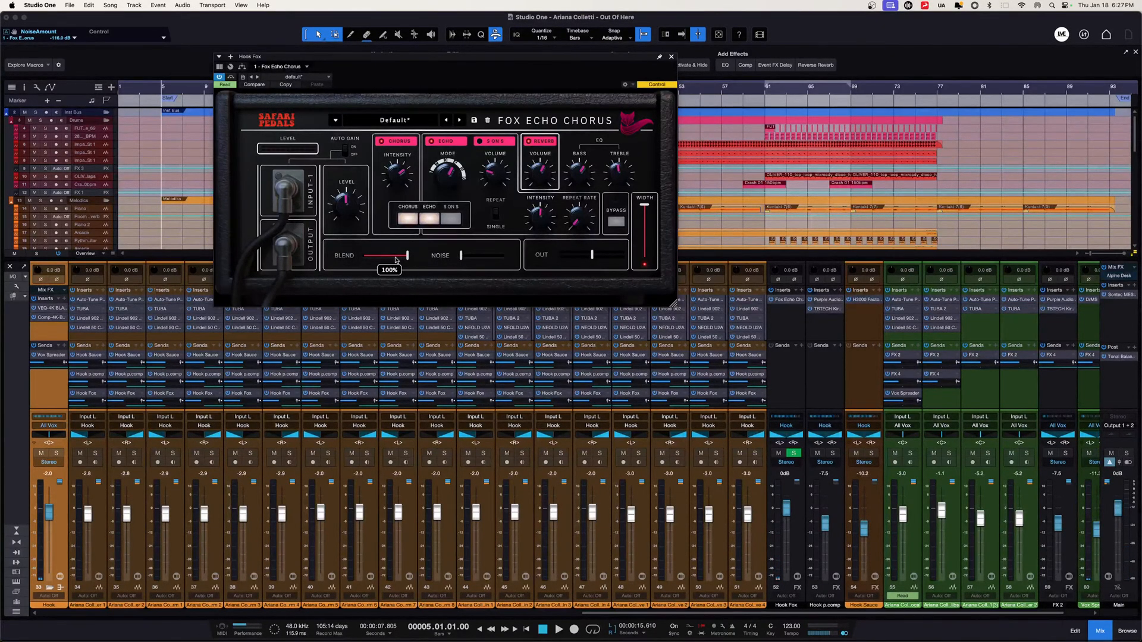
mouse_move(597, 258)
mouse_move(409, 260)
Set the Hook Fox Blend to 97% and show its BlendAmount automation envelope on the track in the arrangement.
drag(409, 260, 407, 260)
click(9, 34)
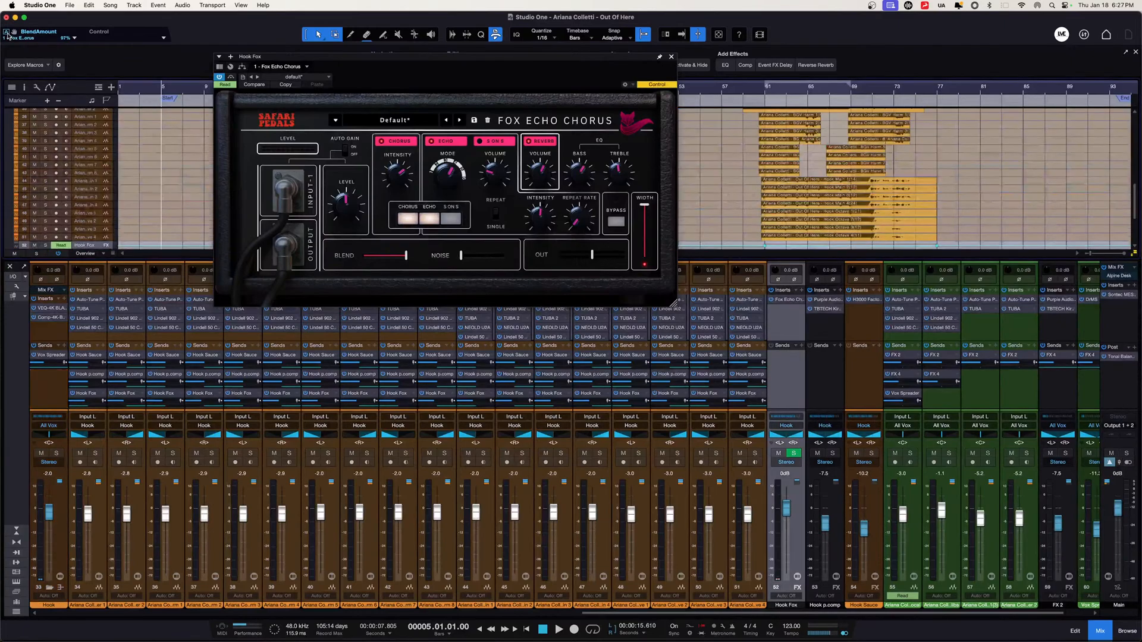
click(8, 268)
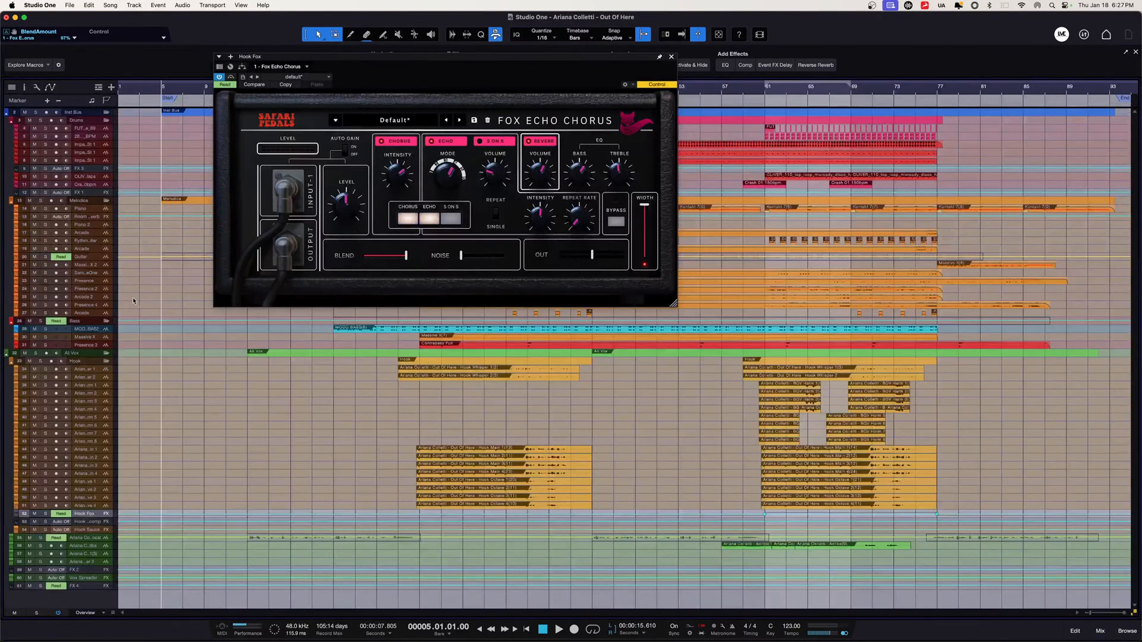
click(106, 514)
scroll(794, 514, down, 5)
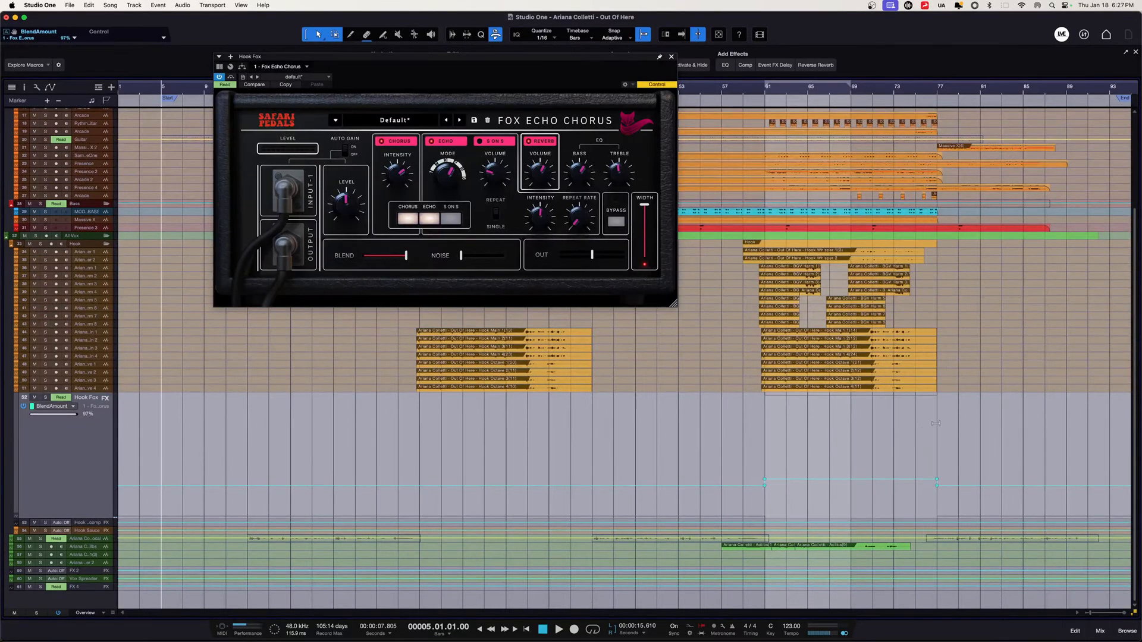
Select the automation range up to bar 77 on the Hook Fox track and clear its BlendAmount automation points.
drag(934, 427, 158, 419)
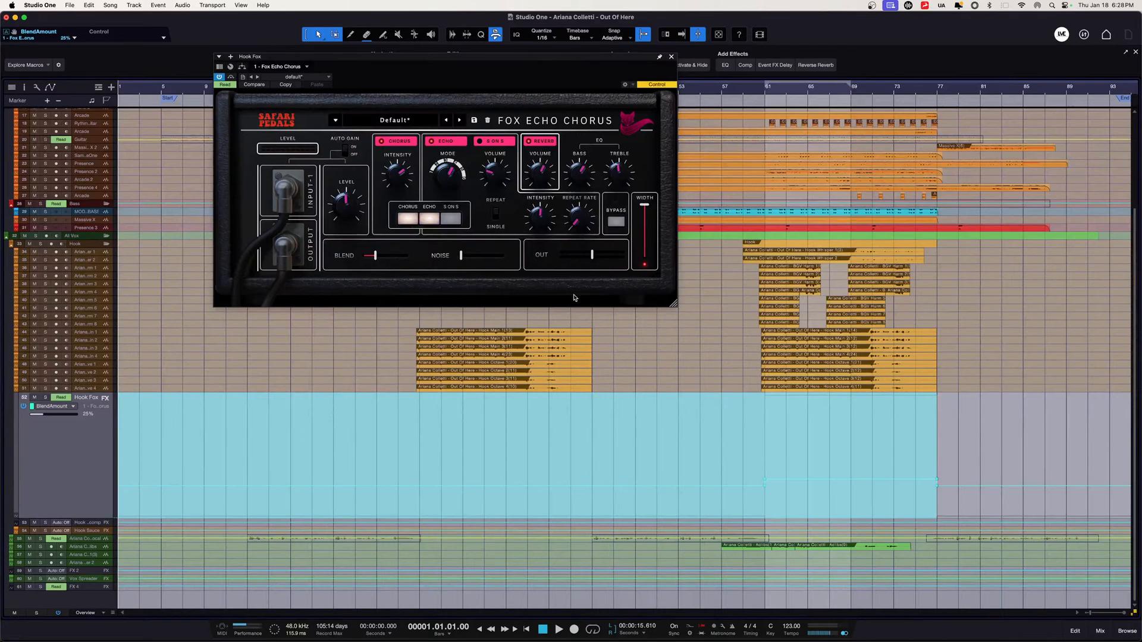
click(73, 407)
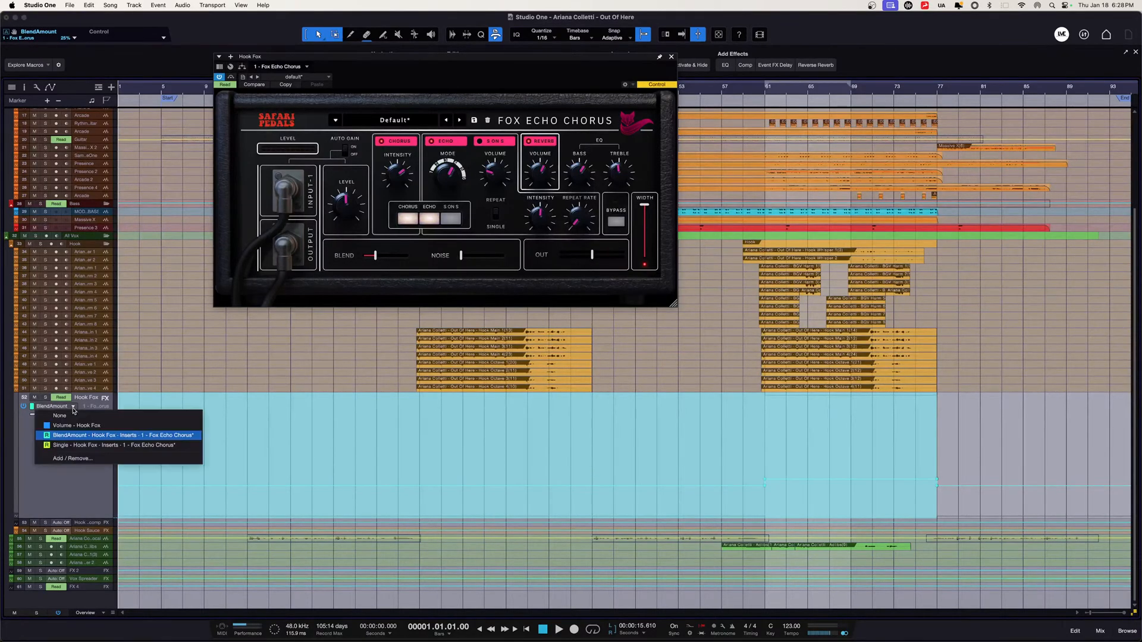
click(77, 425)
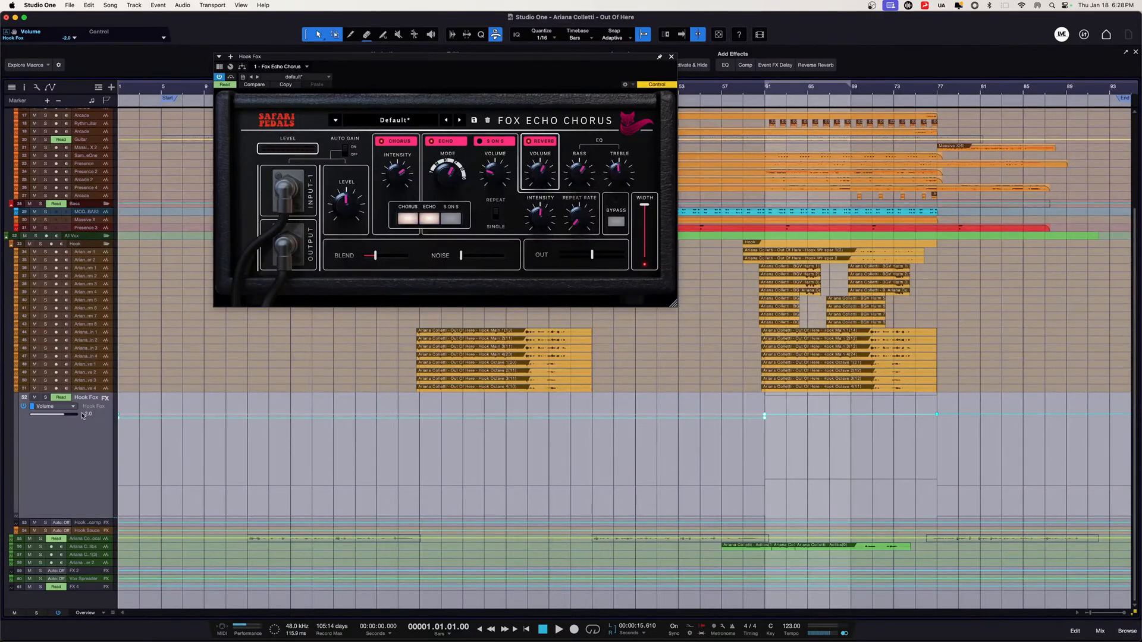
click(74, 407)
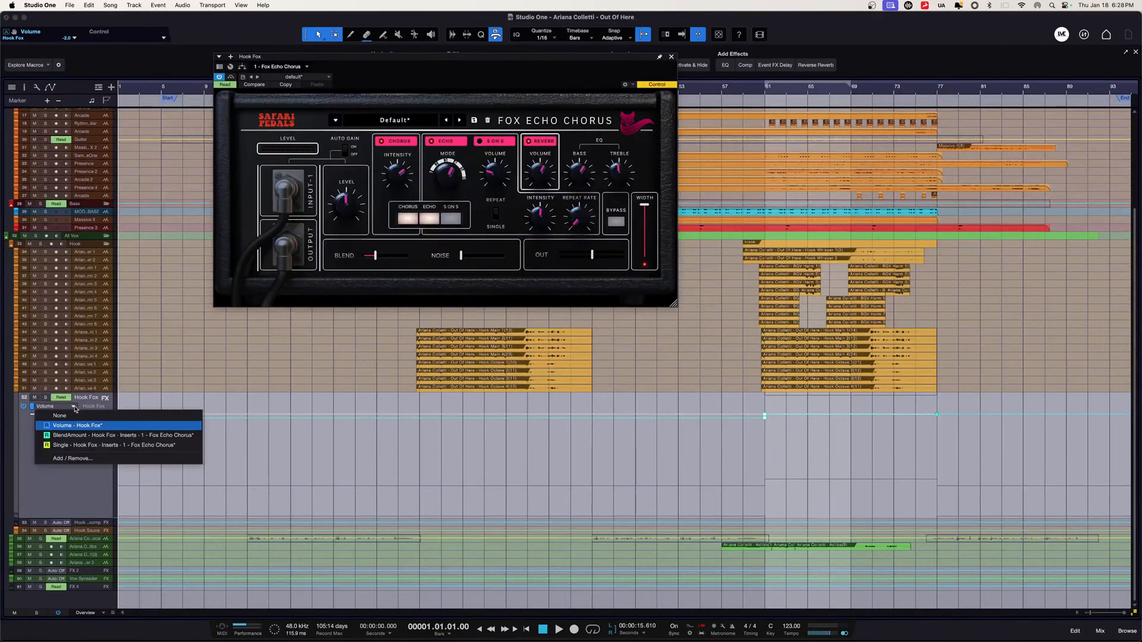
click(76, 436)
drag(941, 479, 9, 479)
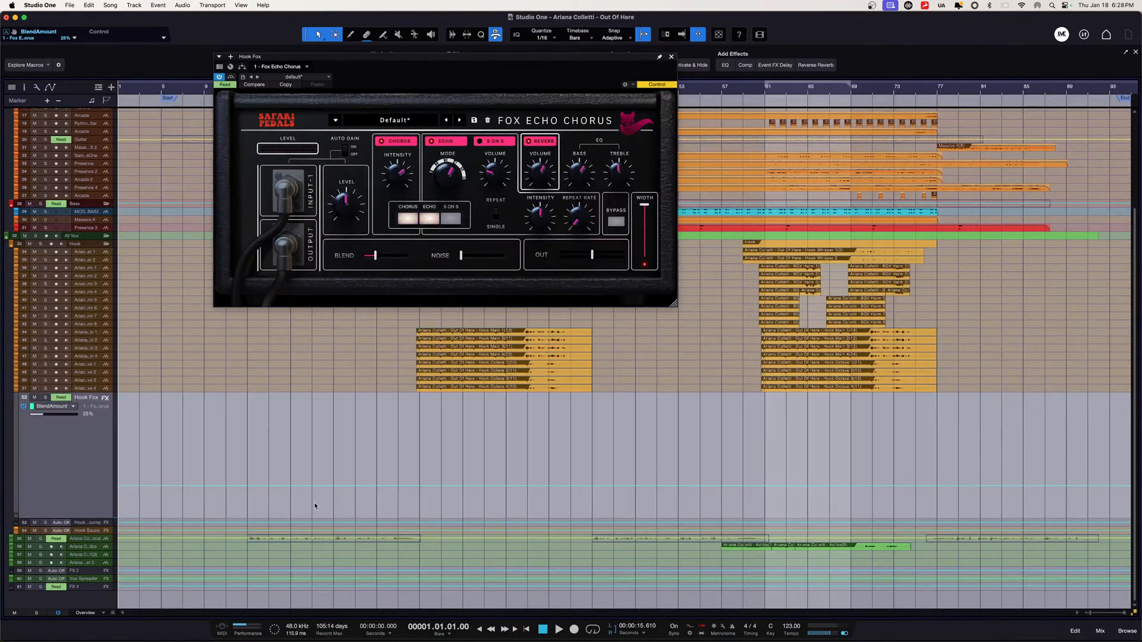
Switch the Hook Fox track's automation lane to Volume and save the song.
click(68, 407)
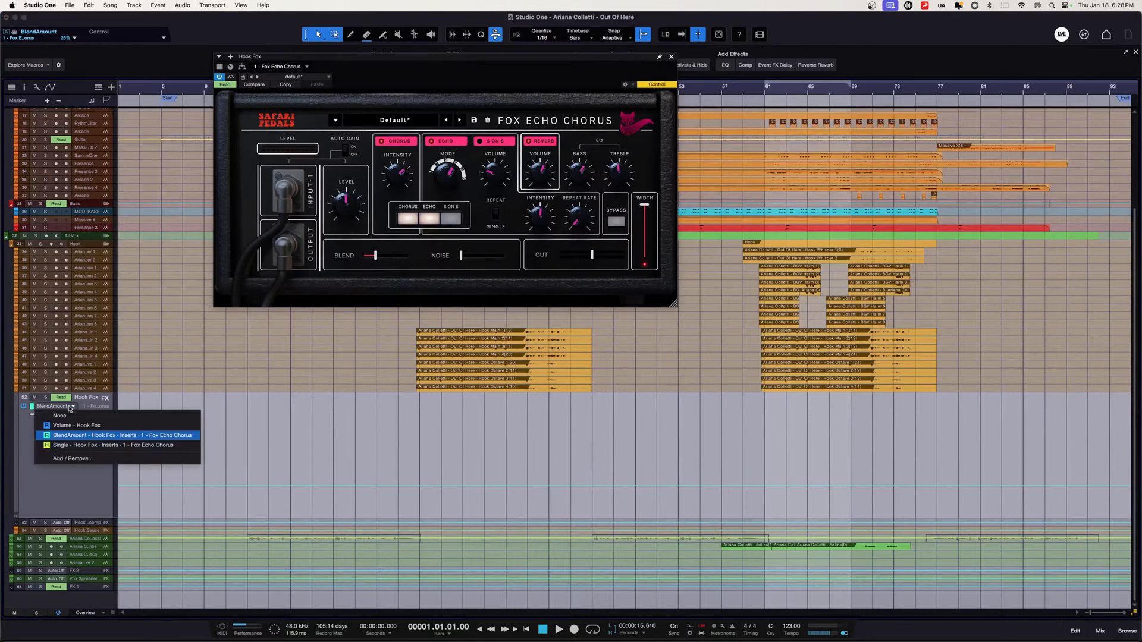
click(64, 428)
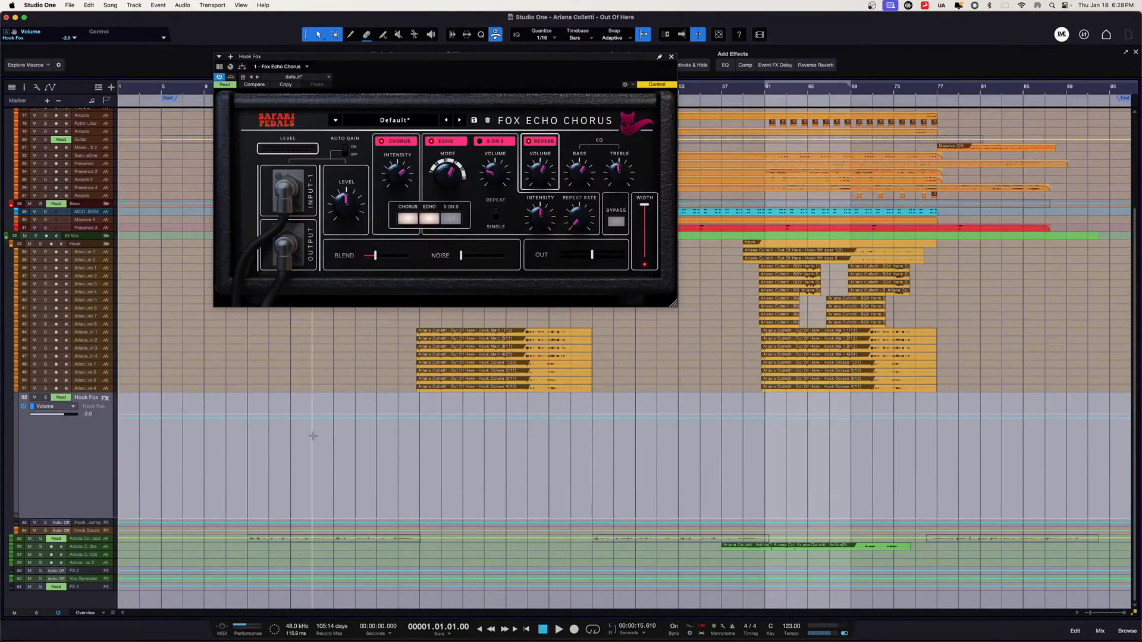
key(super+s)
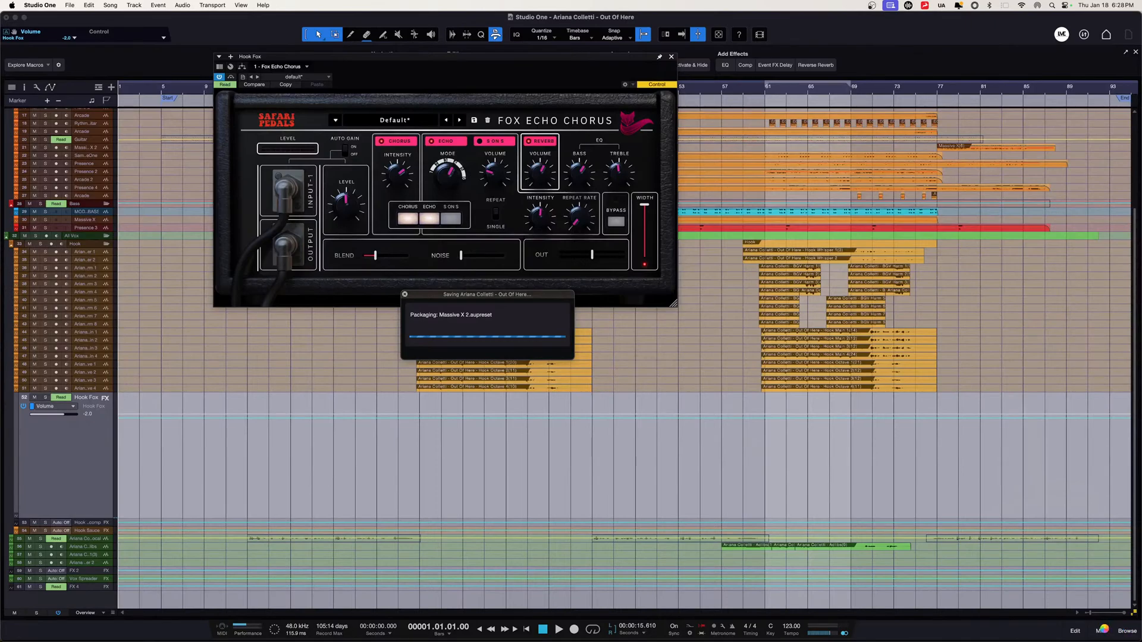
Show the mixer console again and close the Fox Echo Chorus window.
key(F3)
key(F3)
key(F3)
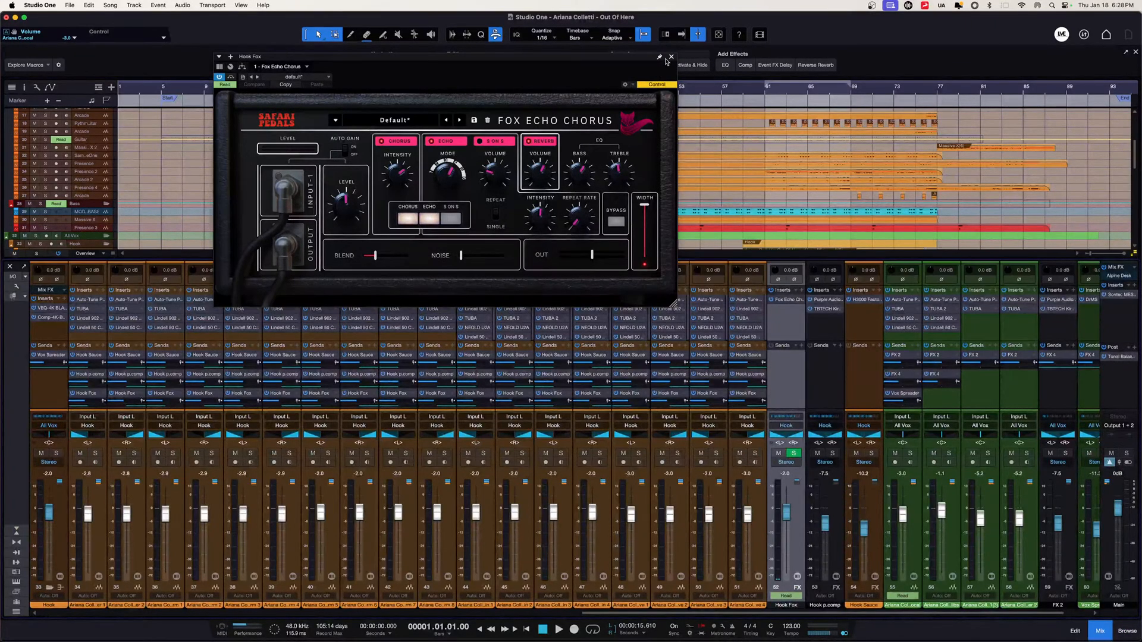
click(672, 57)
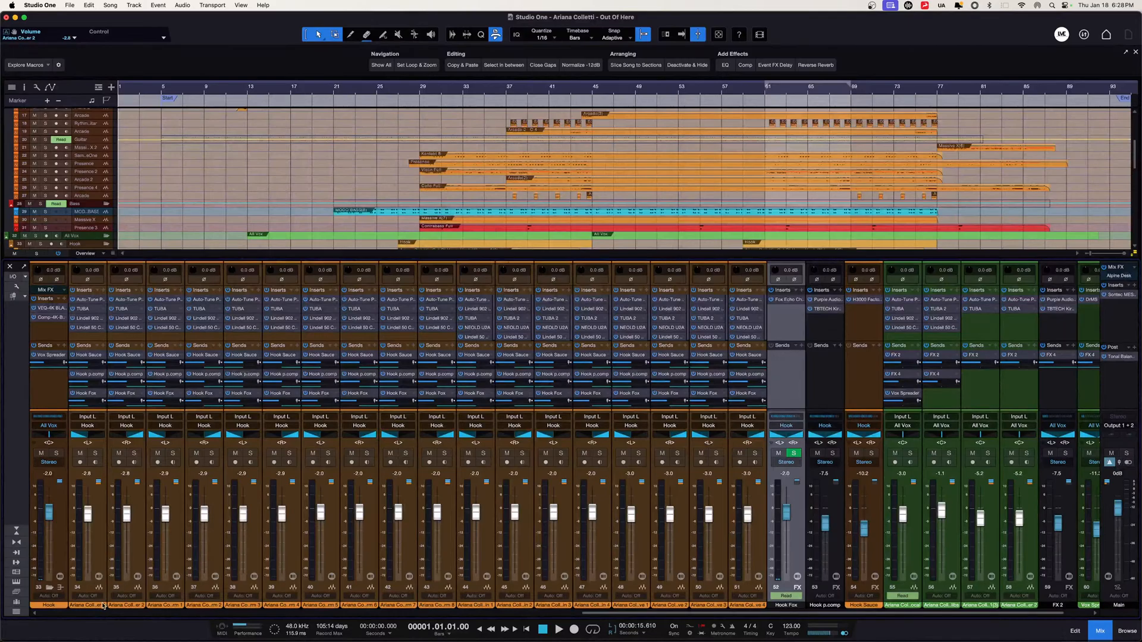
Go to the instrument buses in the console and collapse the Drums folder's channels.
scroll(103, 606, left, 10)
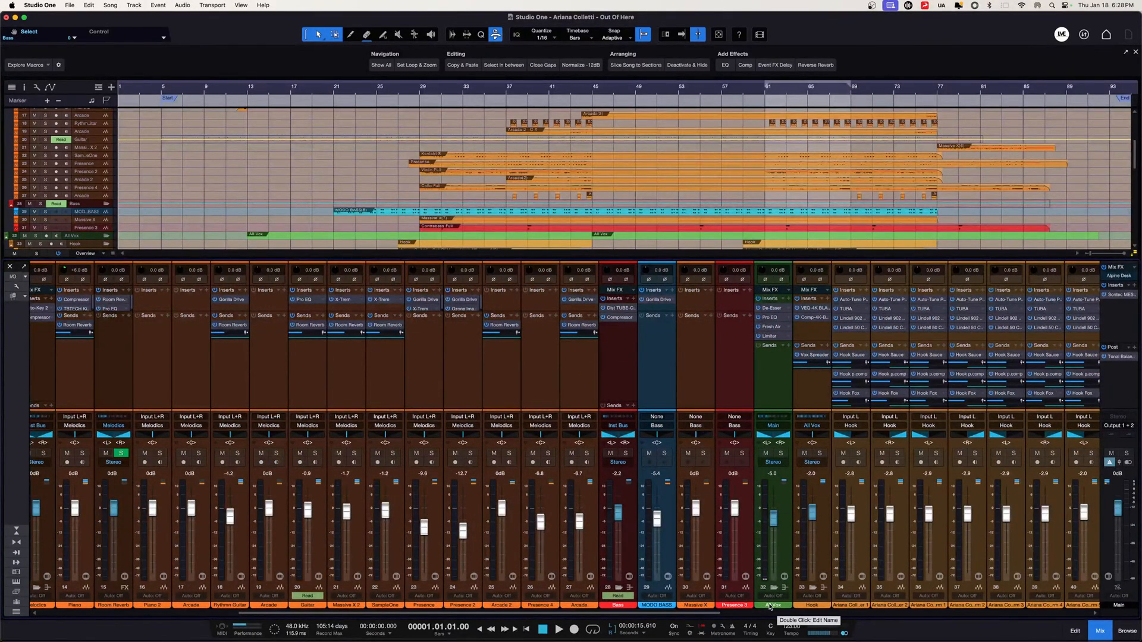
scroll(769, 607, left, 5)
scroll(770, 607, left, 3)
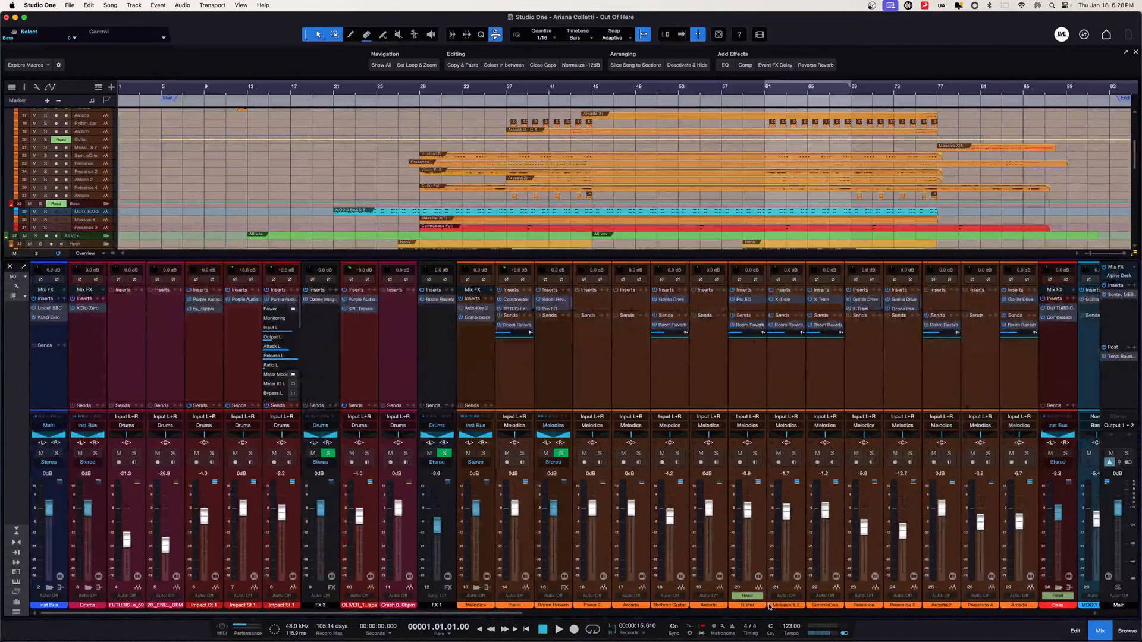
click(89, 588)
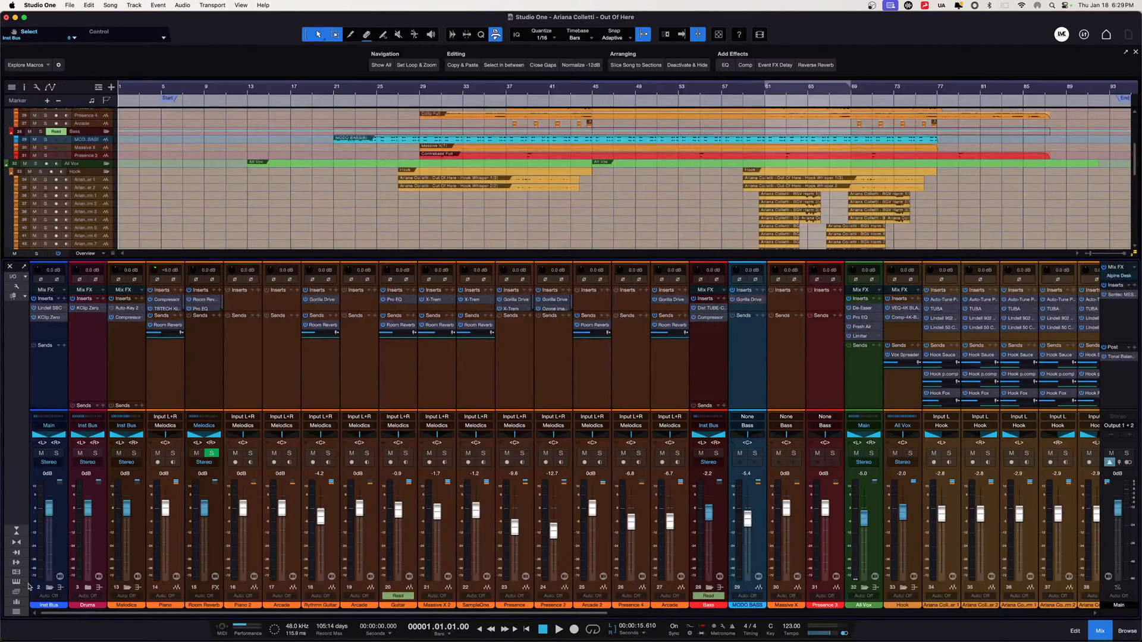
Hide the All Vox folder with its channels through the channel list, and expand the Drums folder's channels.
click(18, 603)
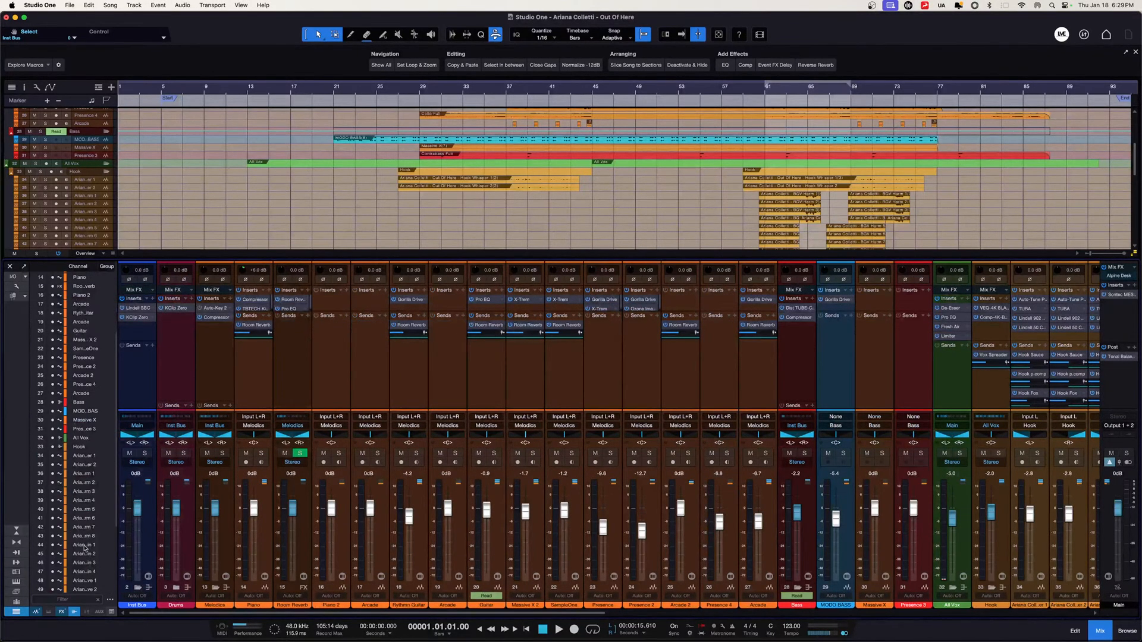
click(53, 439)
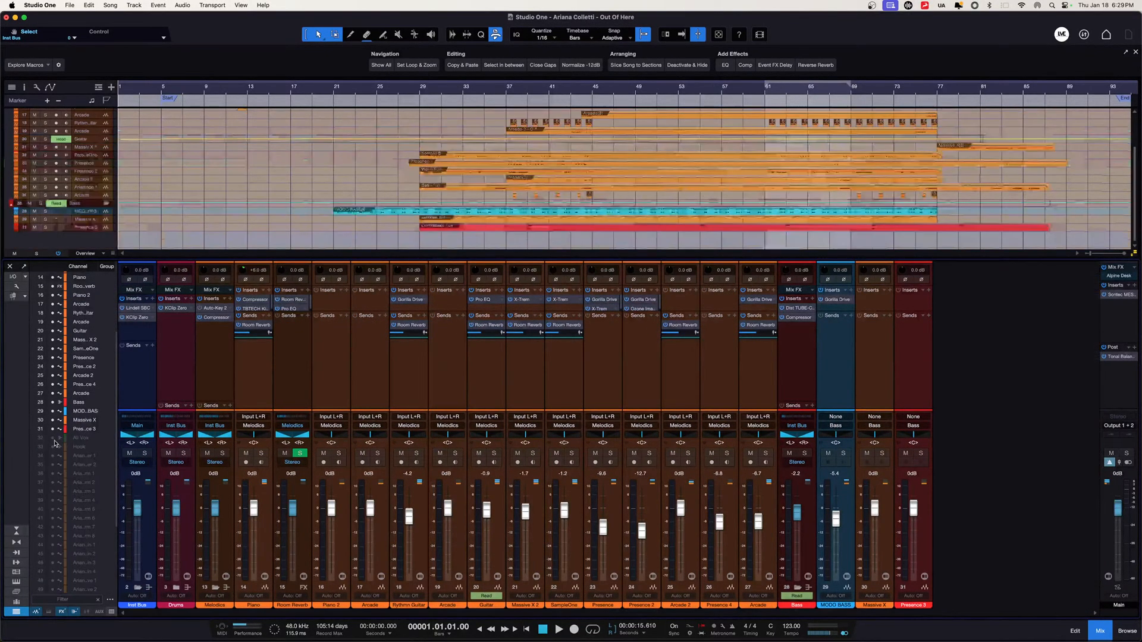
click(18, 602)
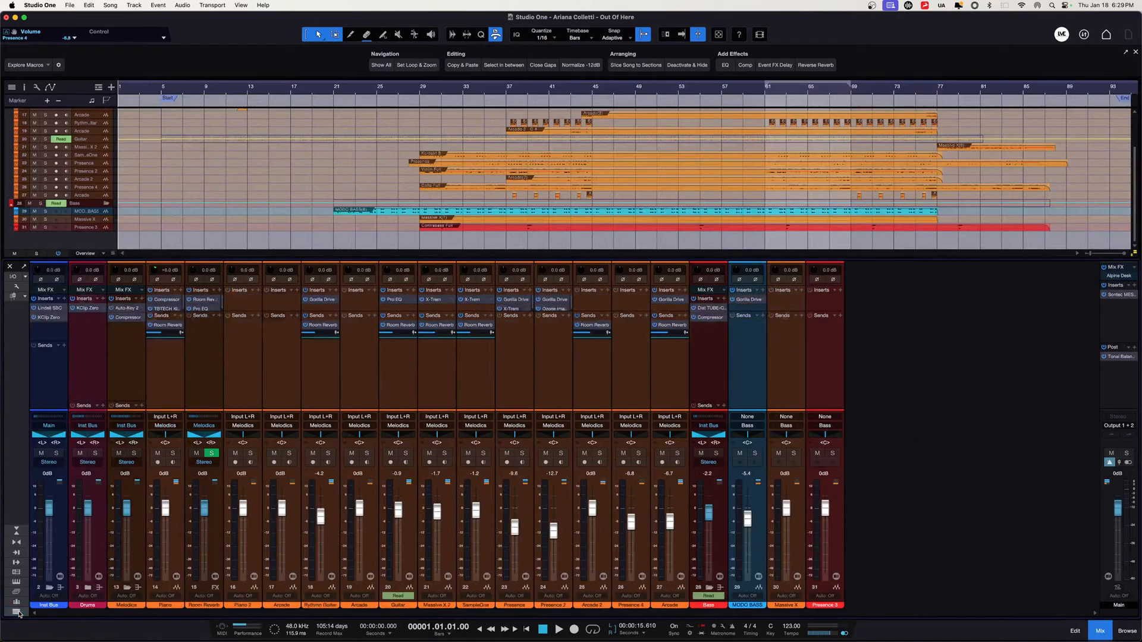
click(88, 588)
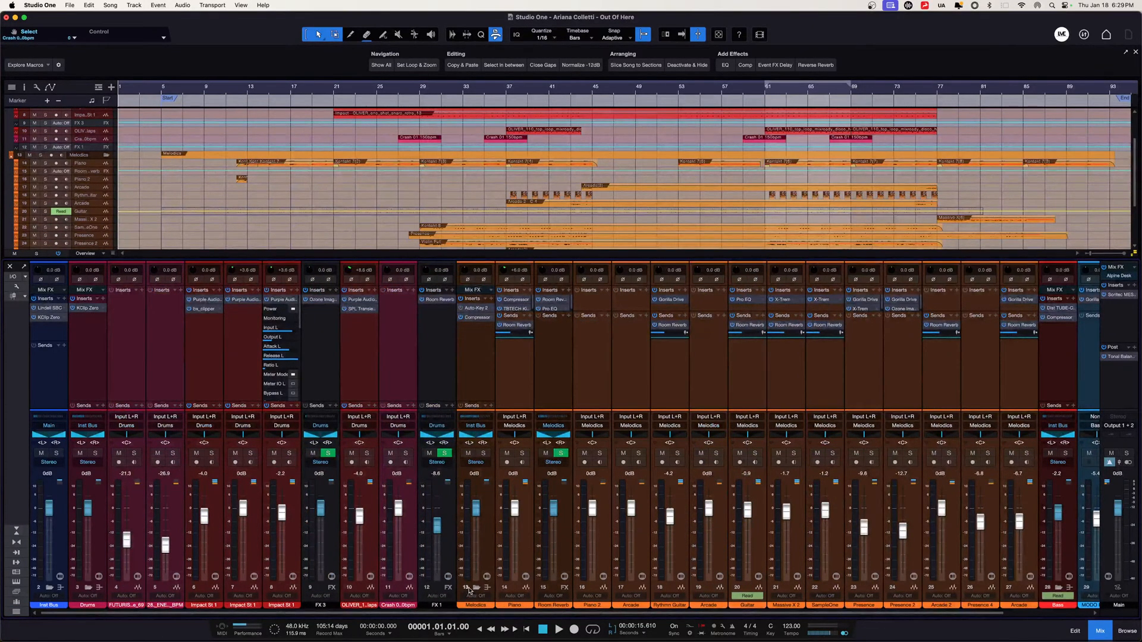
Collapse the Melodics folder's channels and set the playback position to bar 5.
click(476, 589)
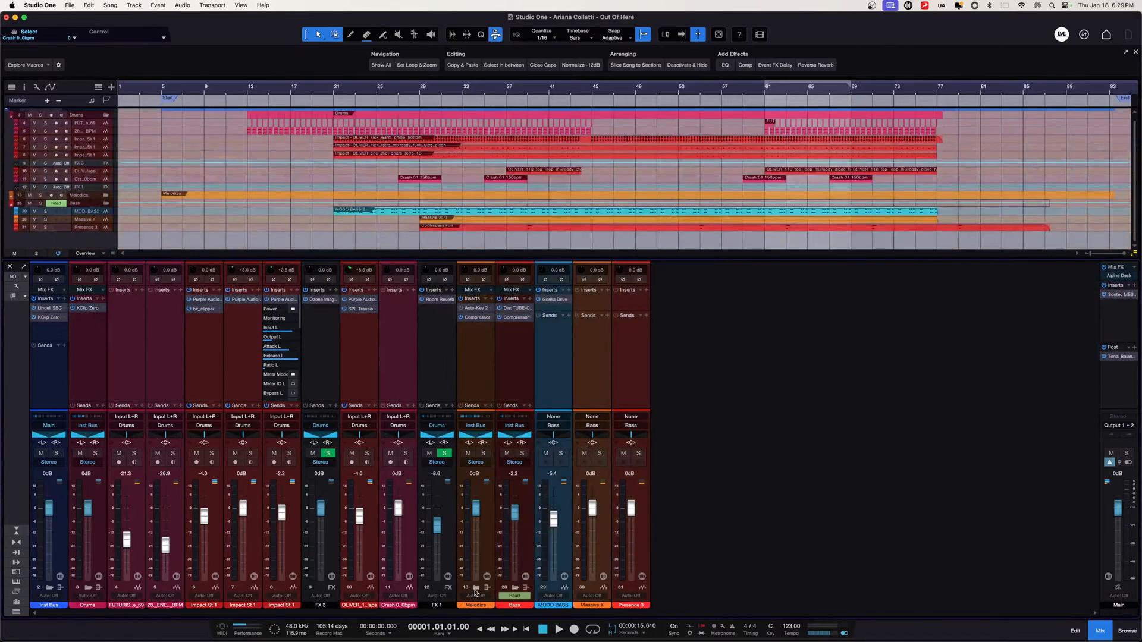
scroll(279, 183, up, 1)
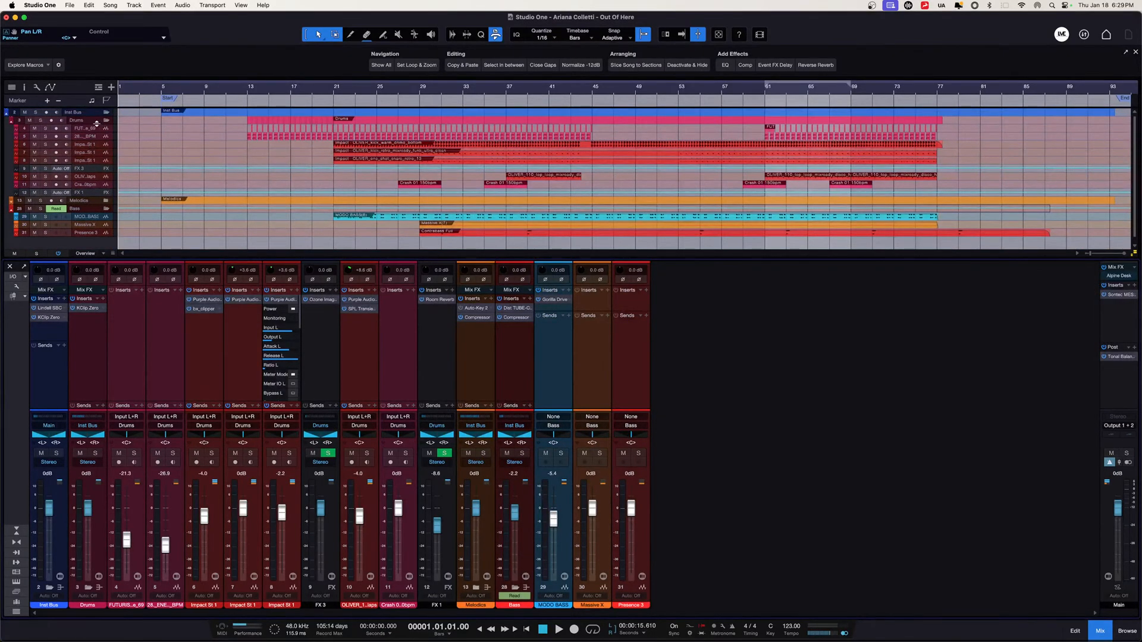
click(161, 88)
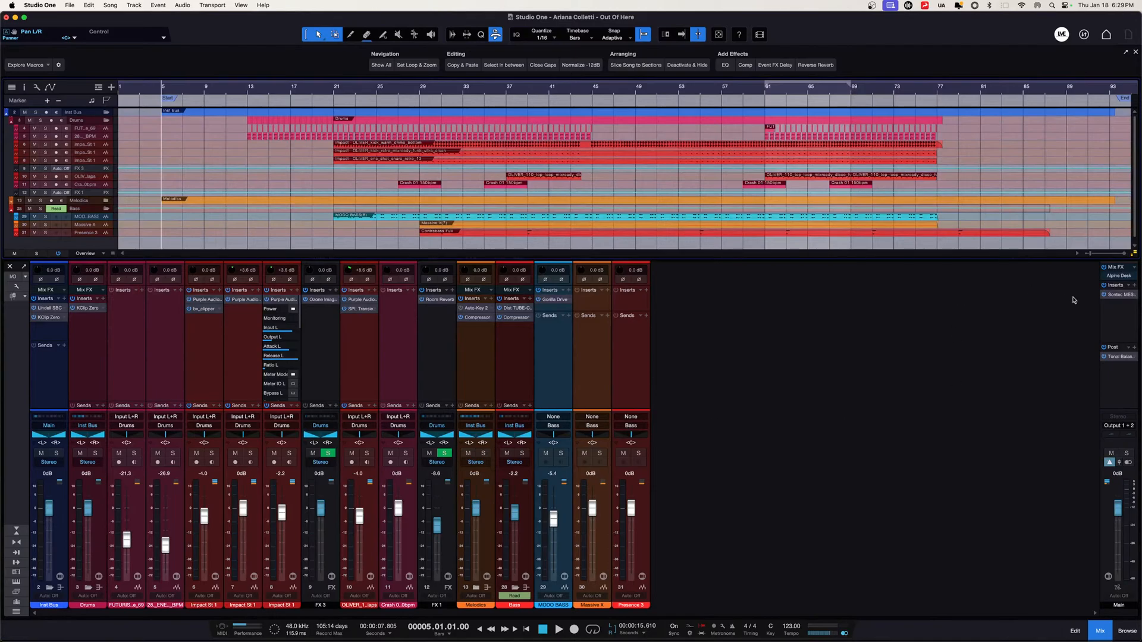
Select and solo the FUTURIS channel in the Drums folder, and audition it from bar 13.
click(99, 360)
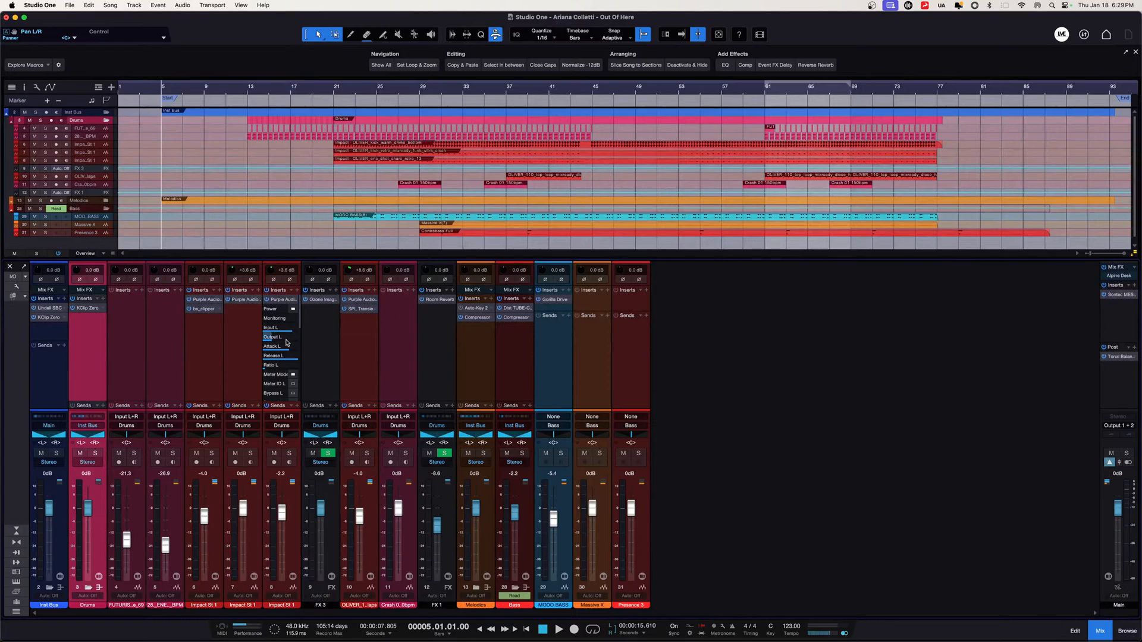
click(209, 368)
click(157, 367)
click(143, 369)
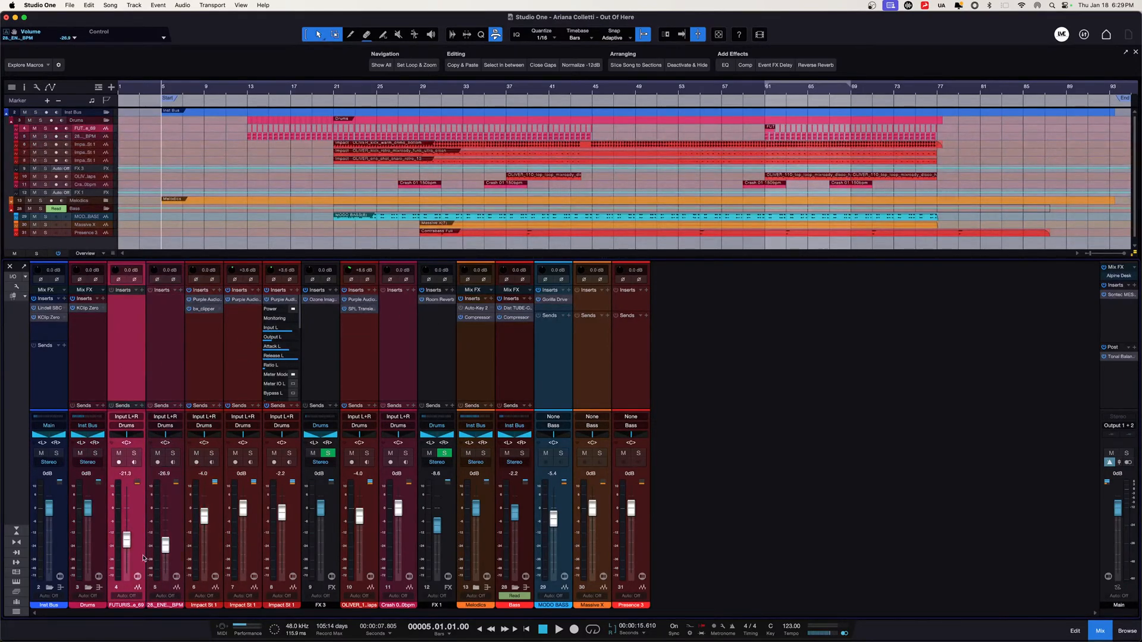
click(134, 454)
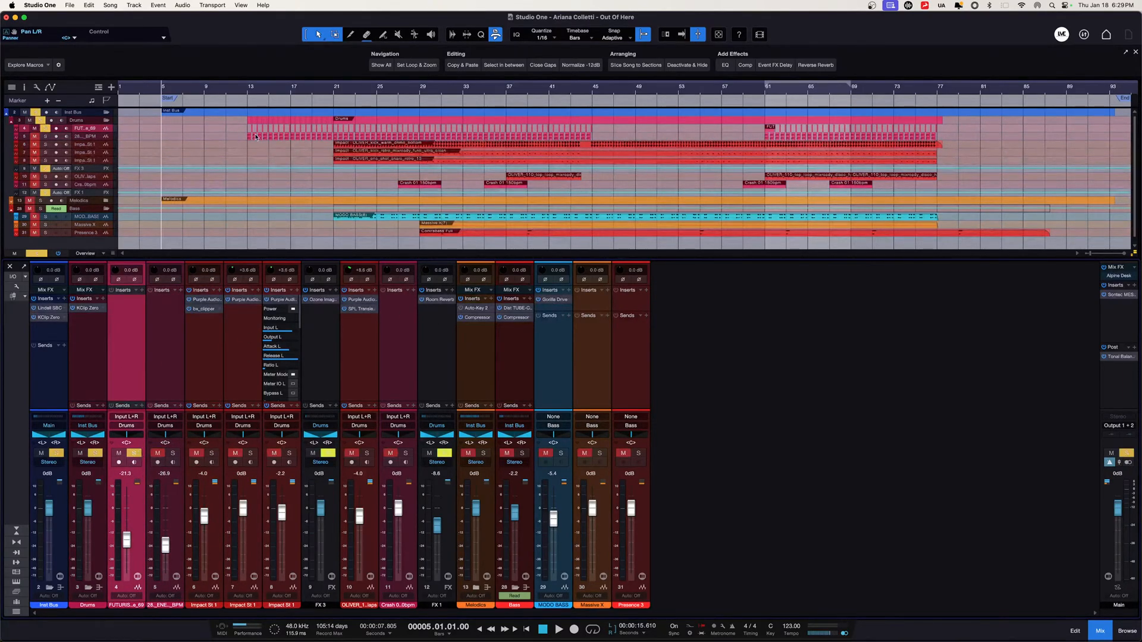
click(253, 88)
key(space)
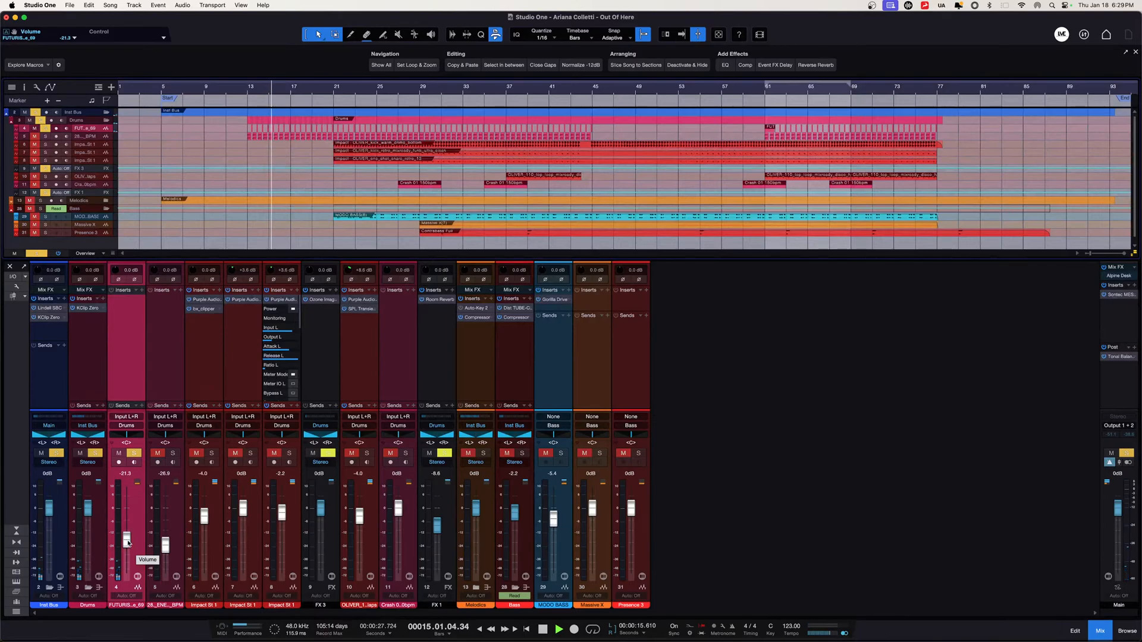
key(space)
Try the FUTURIS channel's volume at about +5.8 dB during playback, and undo the fader change.
drag(128, 543, 128, 501)
key(space)
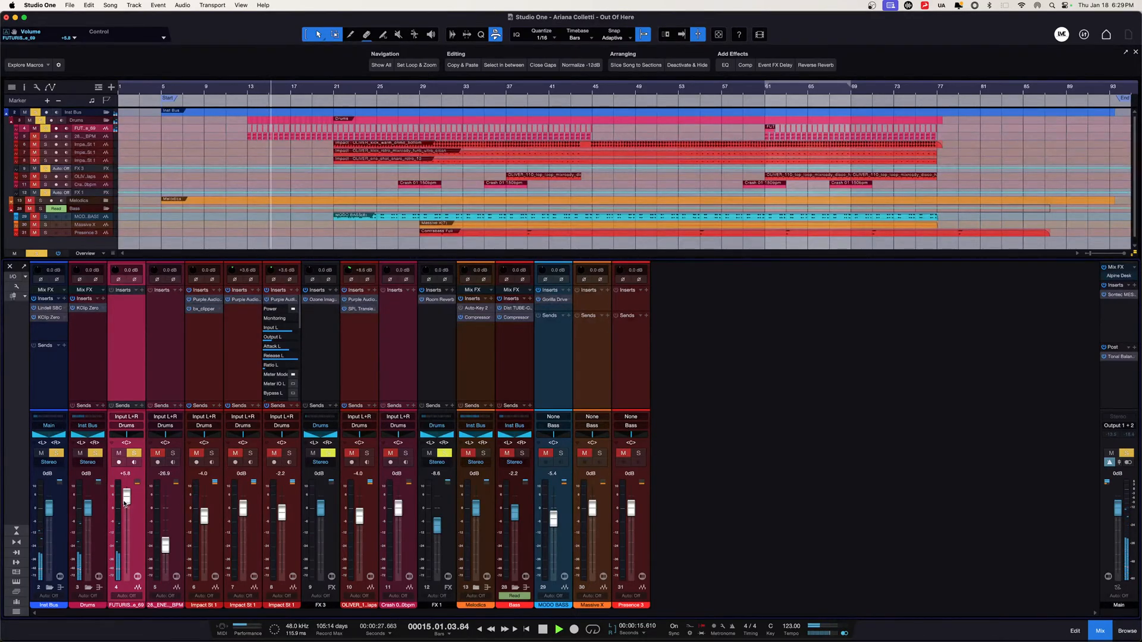
key(space)
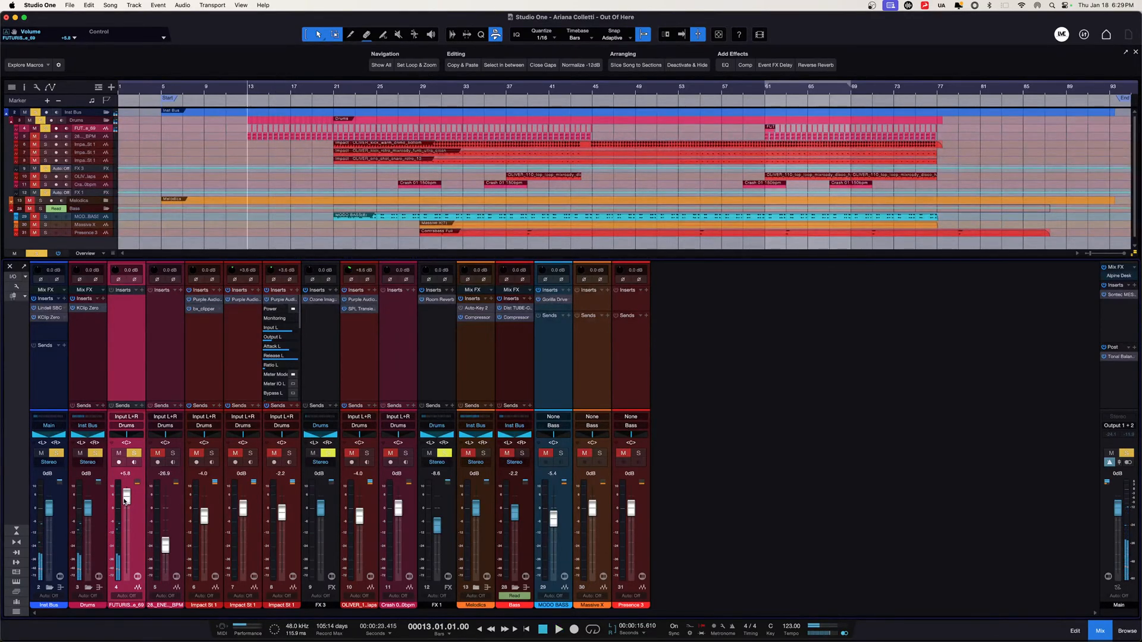
key(super+z)
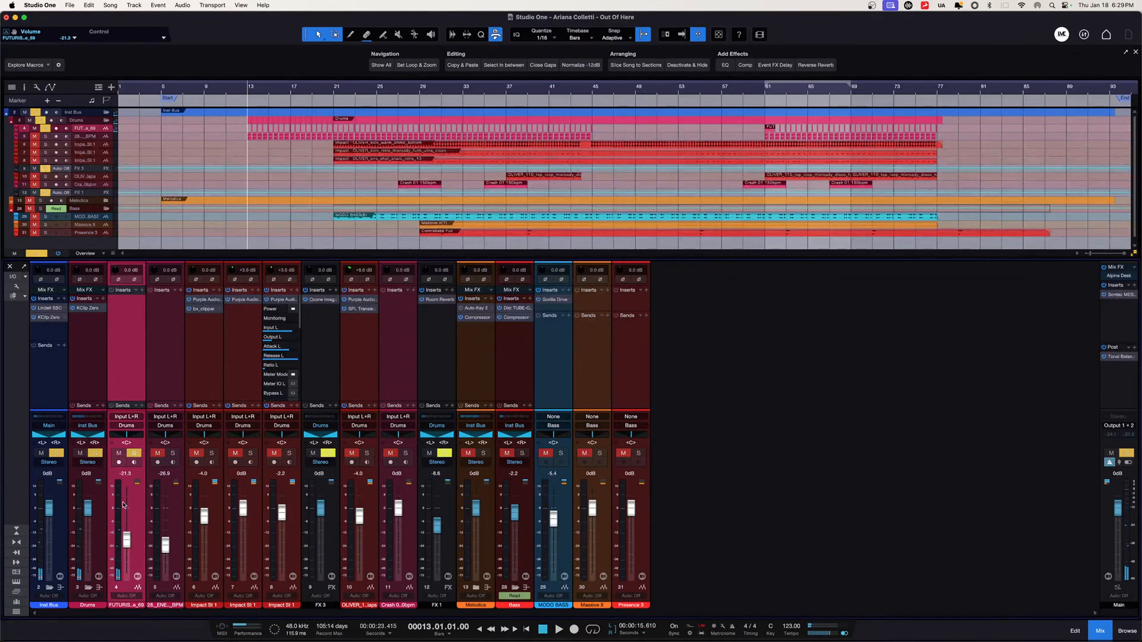
Solo the neighbouring ENE BPM loop instead of FUTURIS, audition it from bar 13 with its track enlarged, and clear the solo.
click(136, 454)
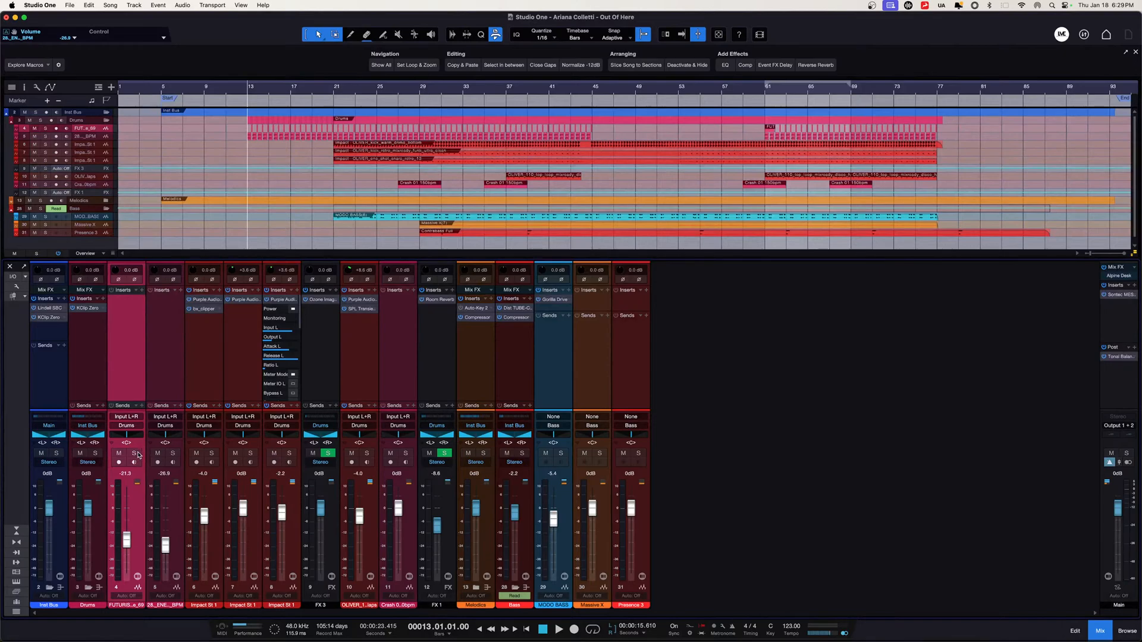
click(172, 453)
key(space)
drag(103, 140, 100, 187)
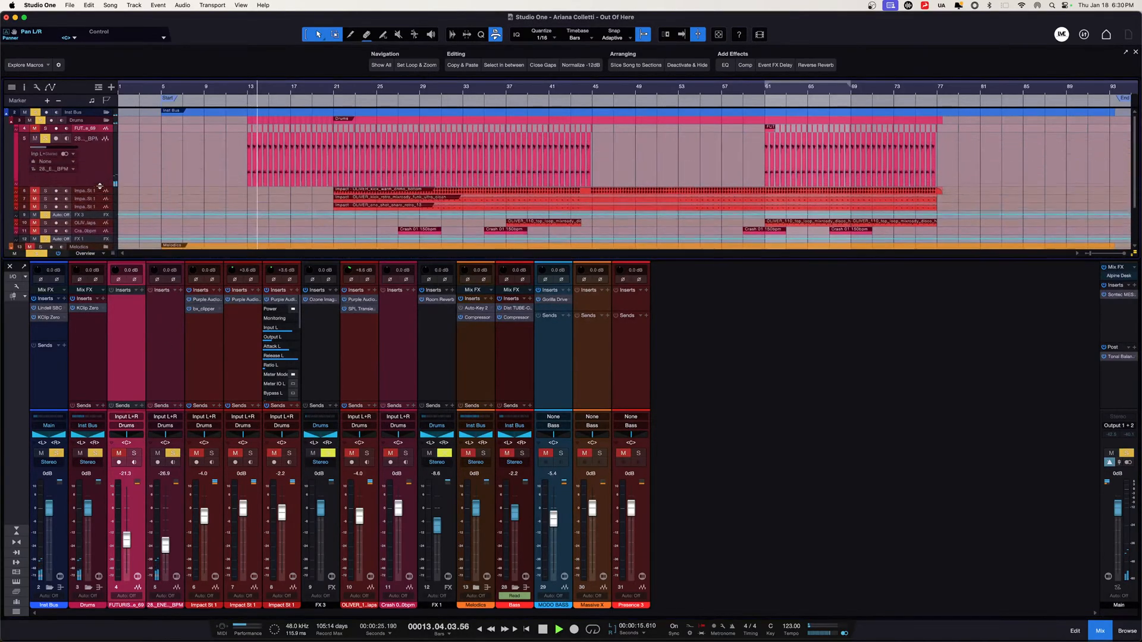
mouse_move(165, 545)
mouse_down()
mouse_move(167, 467)
mouse_move(176, 525)
mouse_up()
key(space)
key(shift+s)
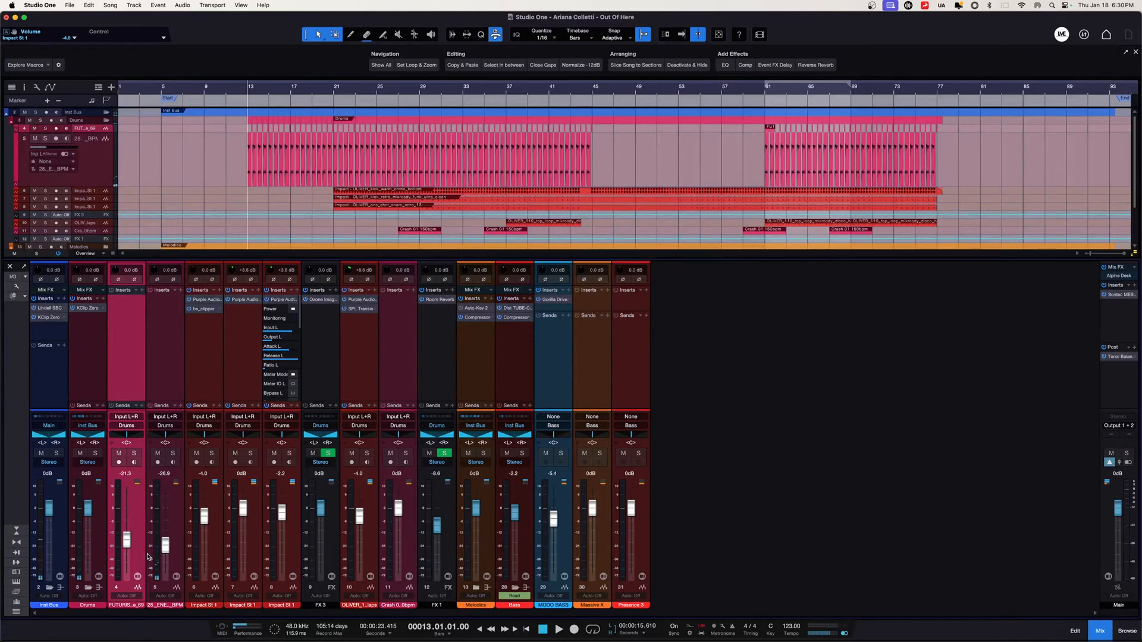
click(209, 541)
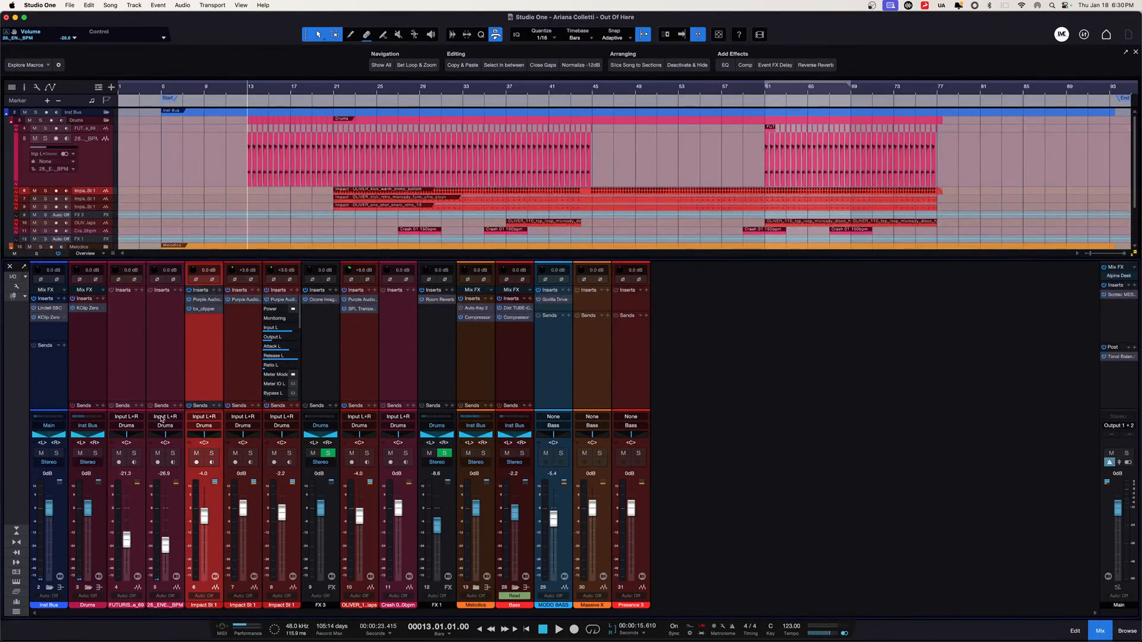
click(132, 349)
click(150, 350)
click(126, 350)
click(162, 345)
click(134, 349)
click(165, 369)
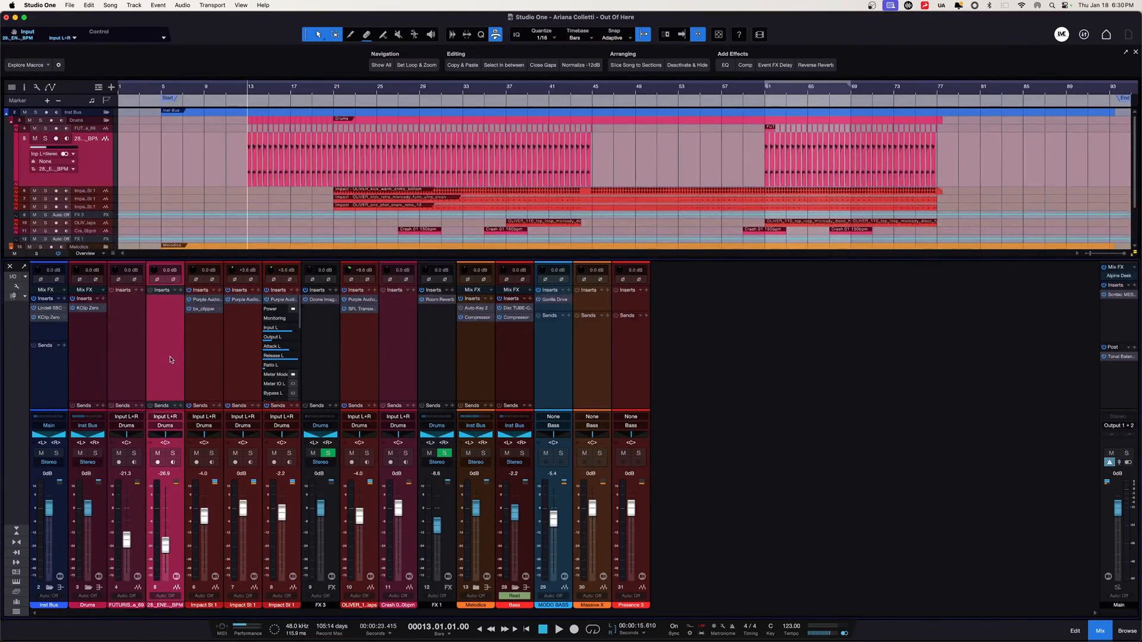
Solo the Impact kick channel beside the ENE loop, enlarge its track and audition it repeatedly from bar 21.
click(201, 370)
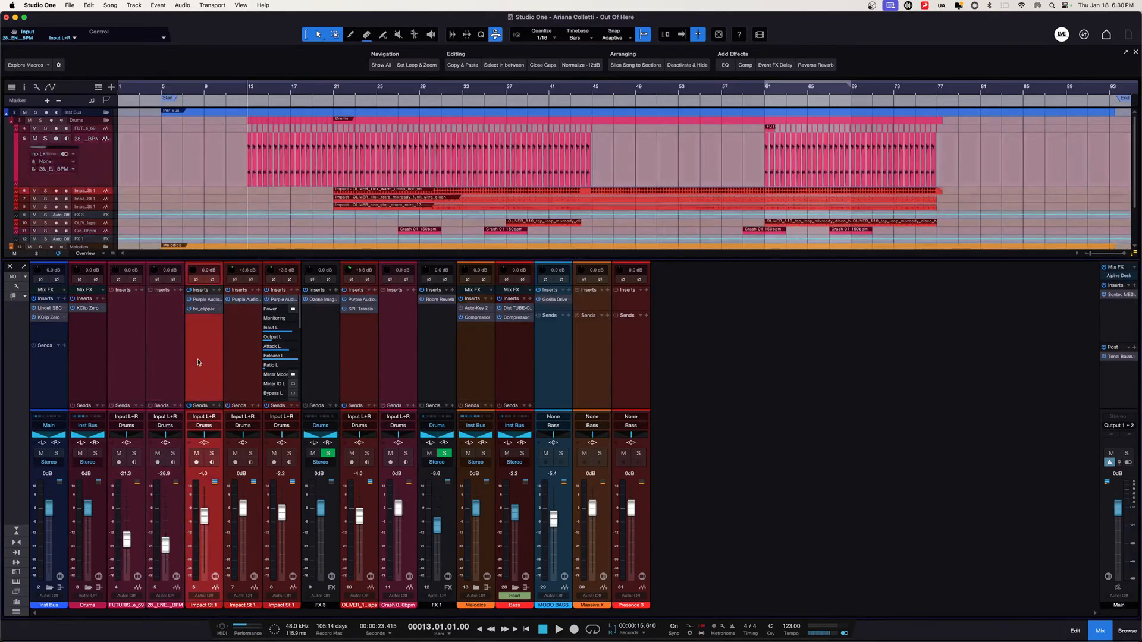
click(213, 454)
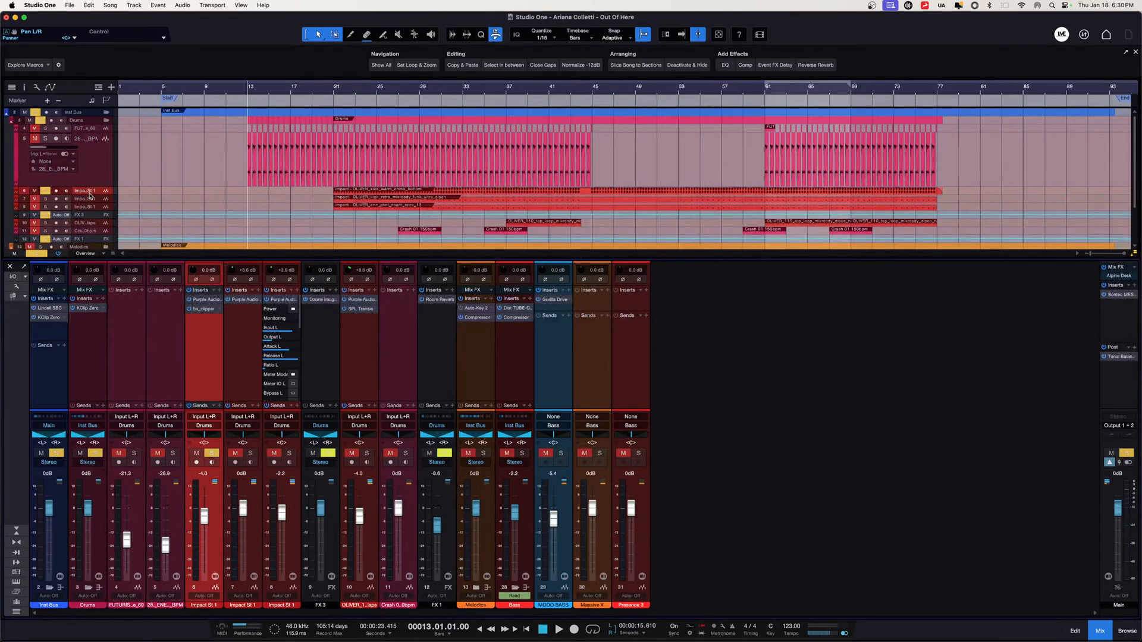
drag(79, 270, 100, 257)
click(336, 88)
key(space)
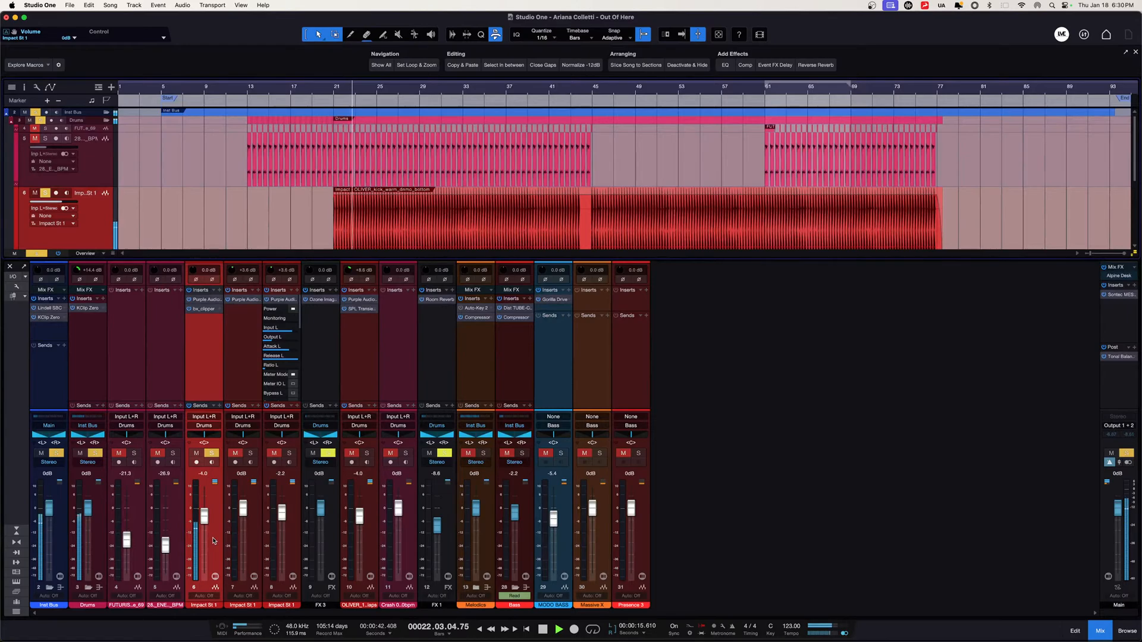
key(space)
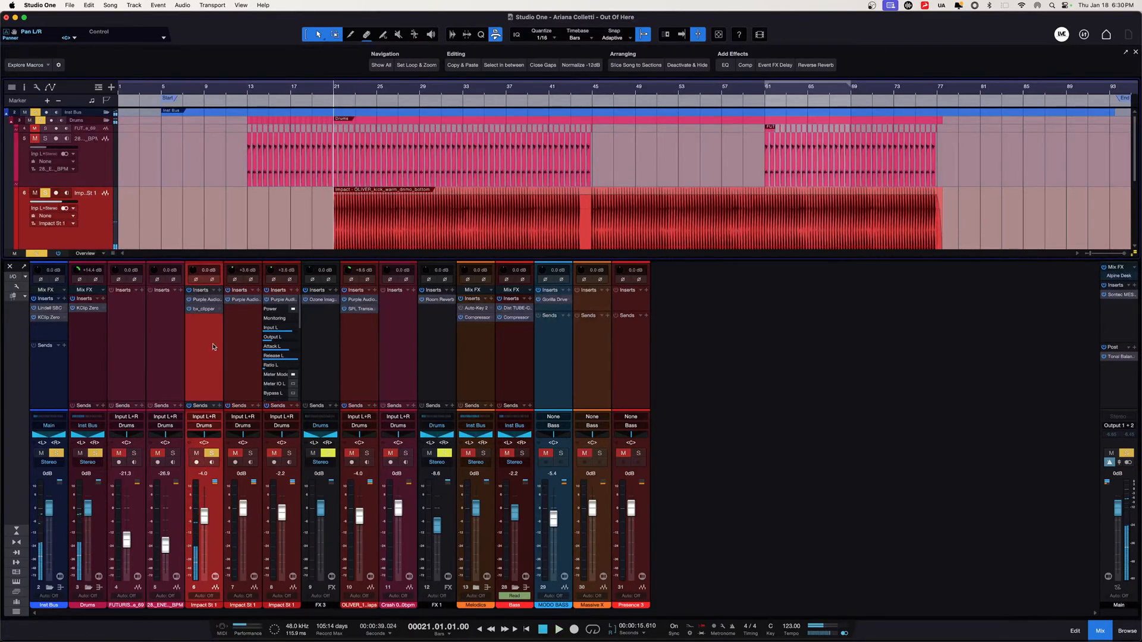
key(space)
key(space)
key(space)
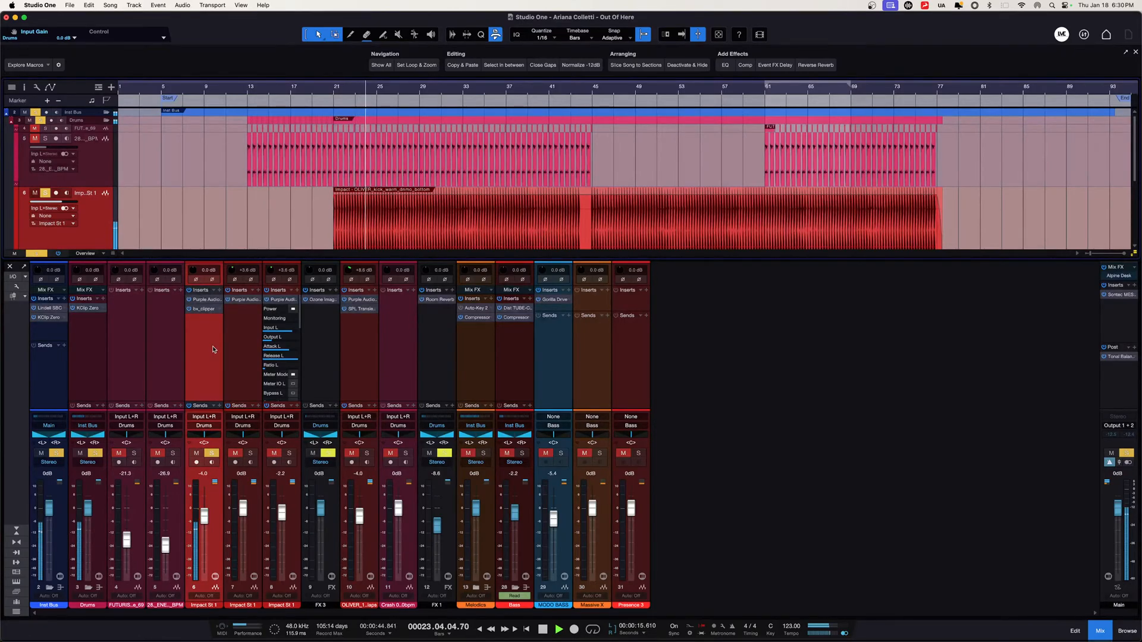
key(space)
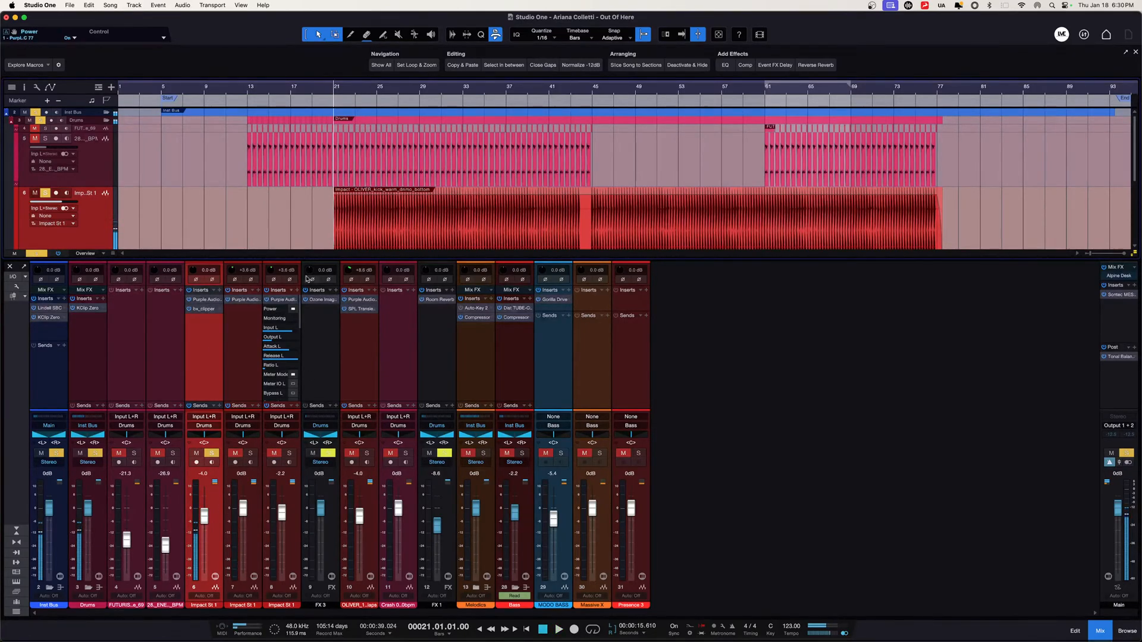
Open the Purple Audio MC77 insert on the kick channel and examine its settings and meters during playback.
click(209, 300)
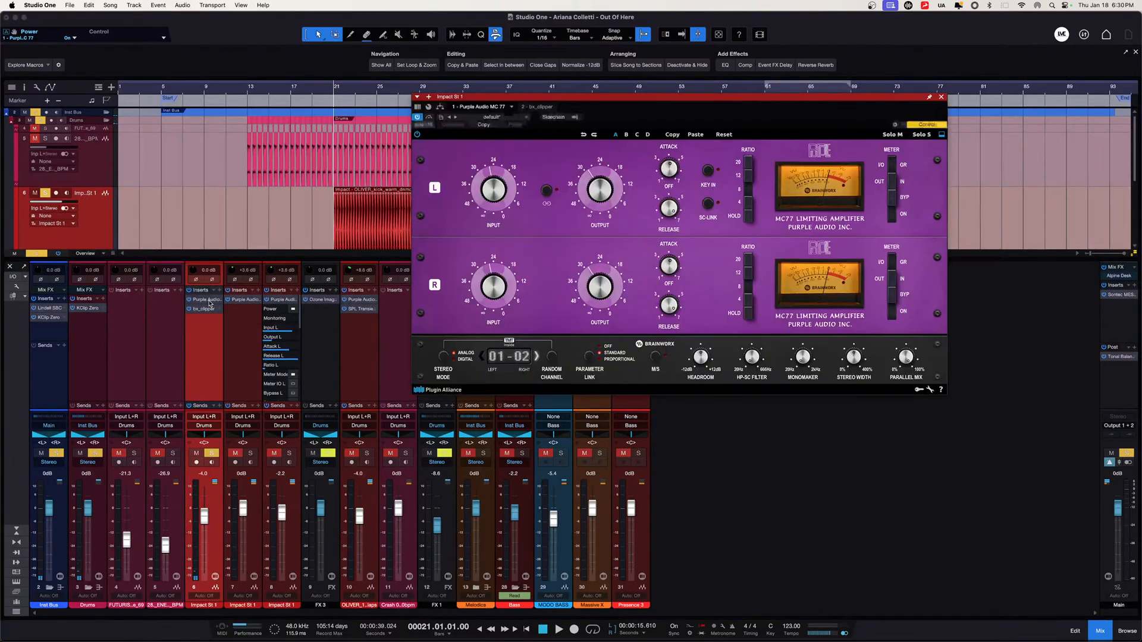
key(space)
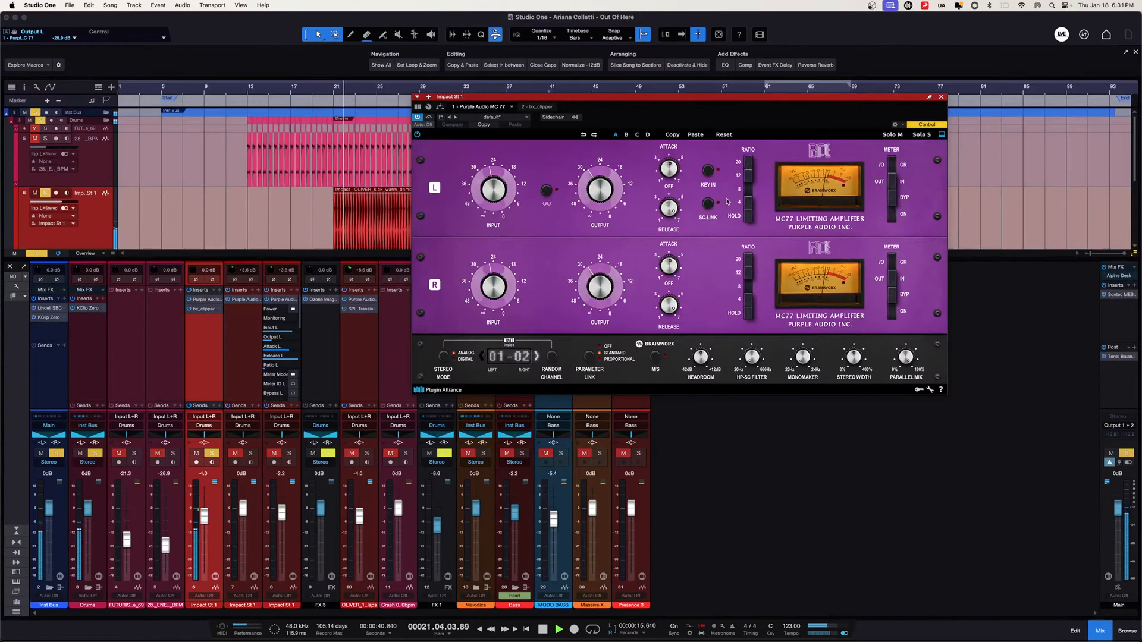
key(space)
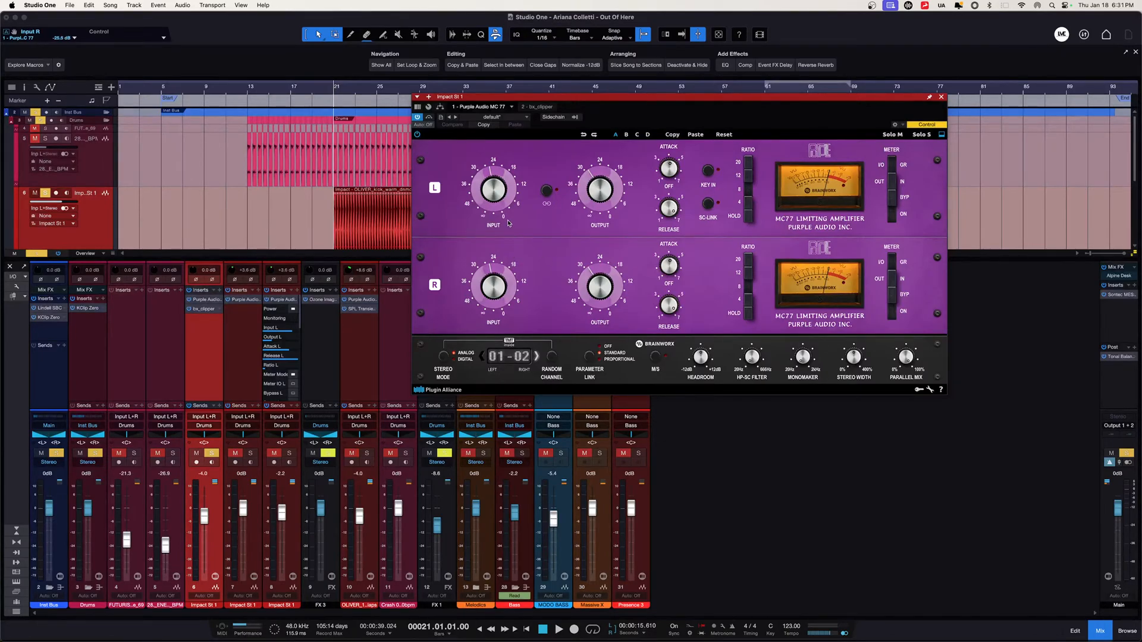
key(space)
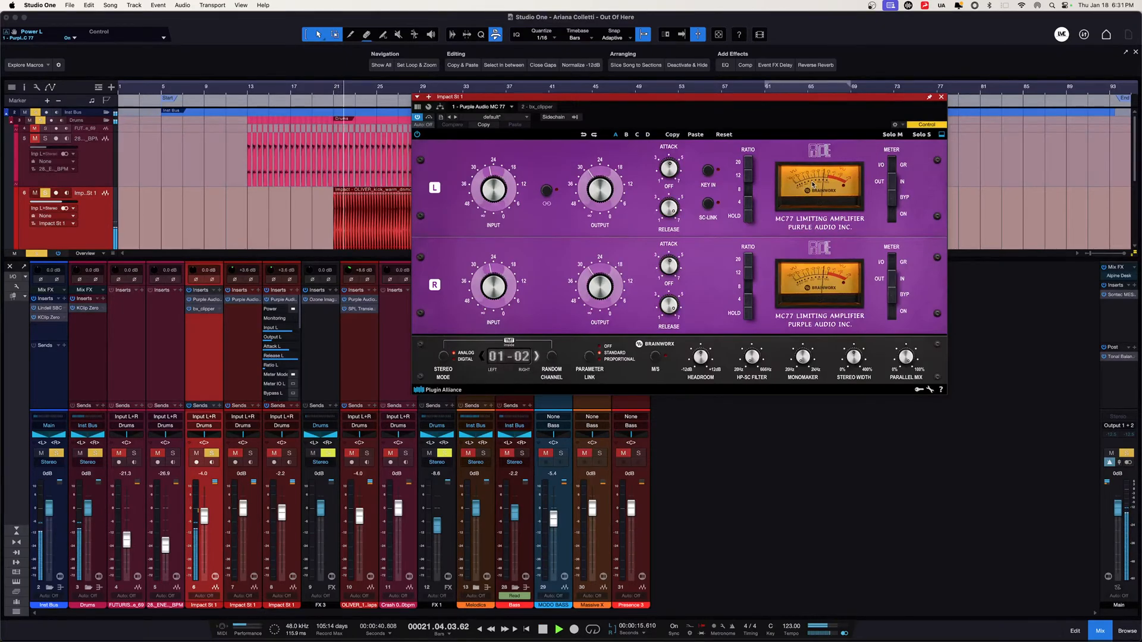
key(space)
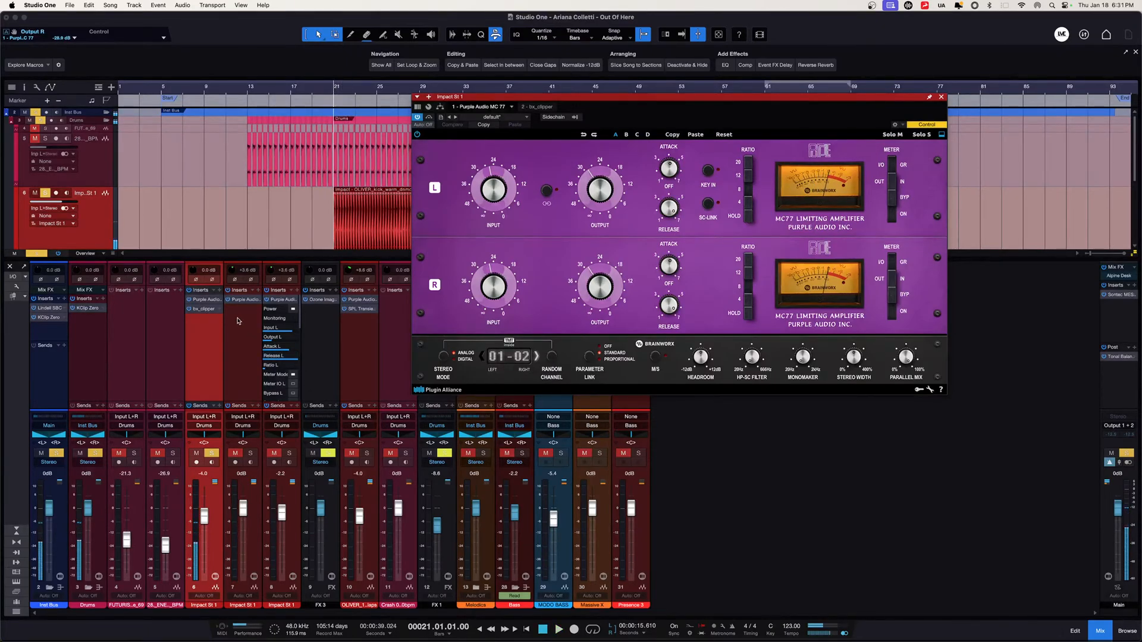
Open the kick channel's bx_clipper insert and compare the sound bypassed and active during playback.
click(204, 309)
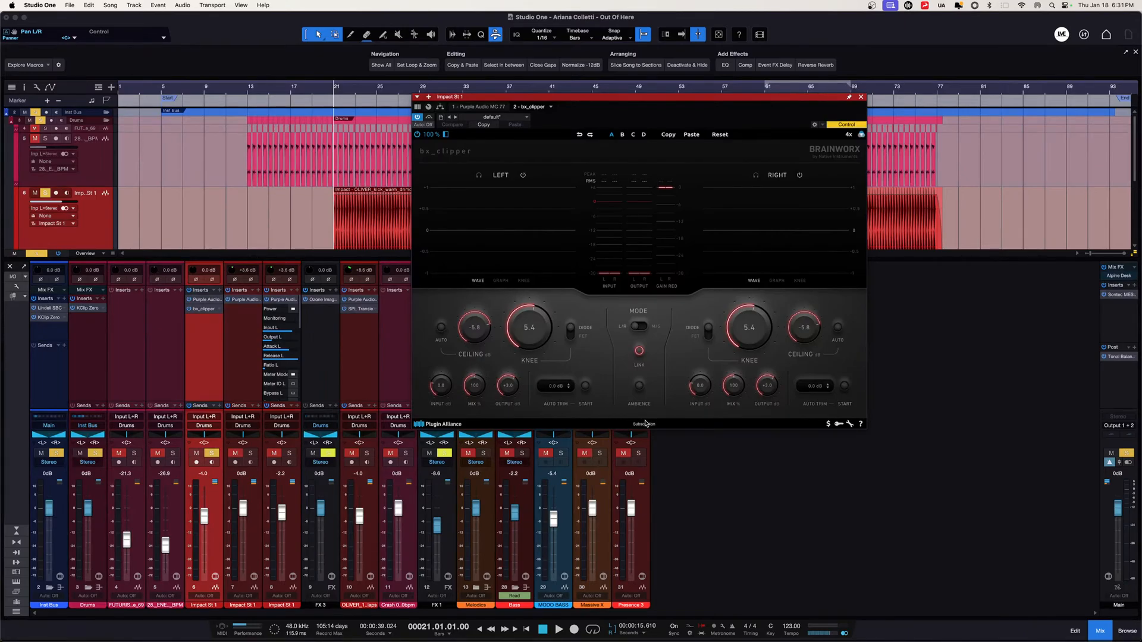
key(space)
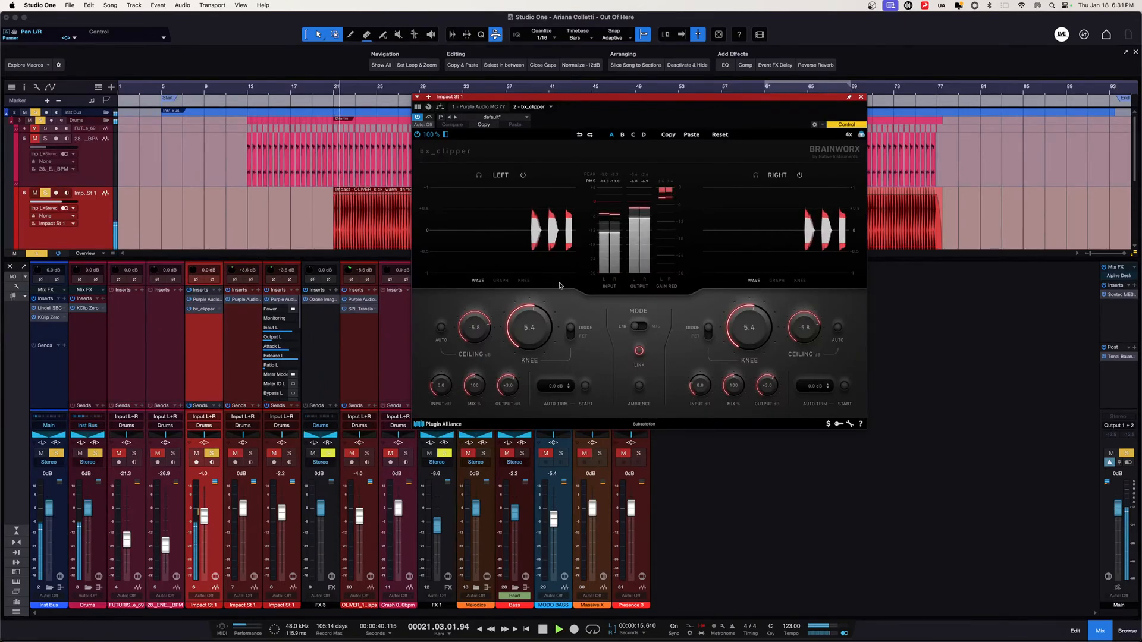
click(429, 118)
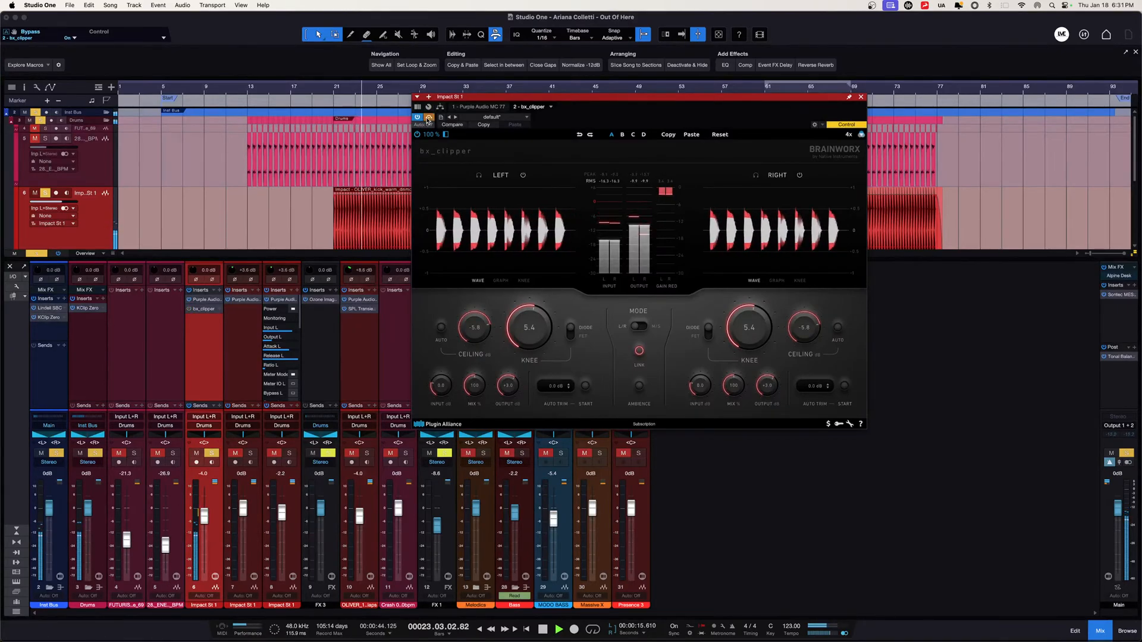
click(428, 118)
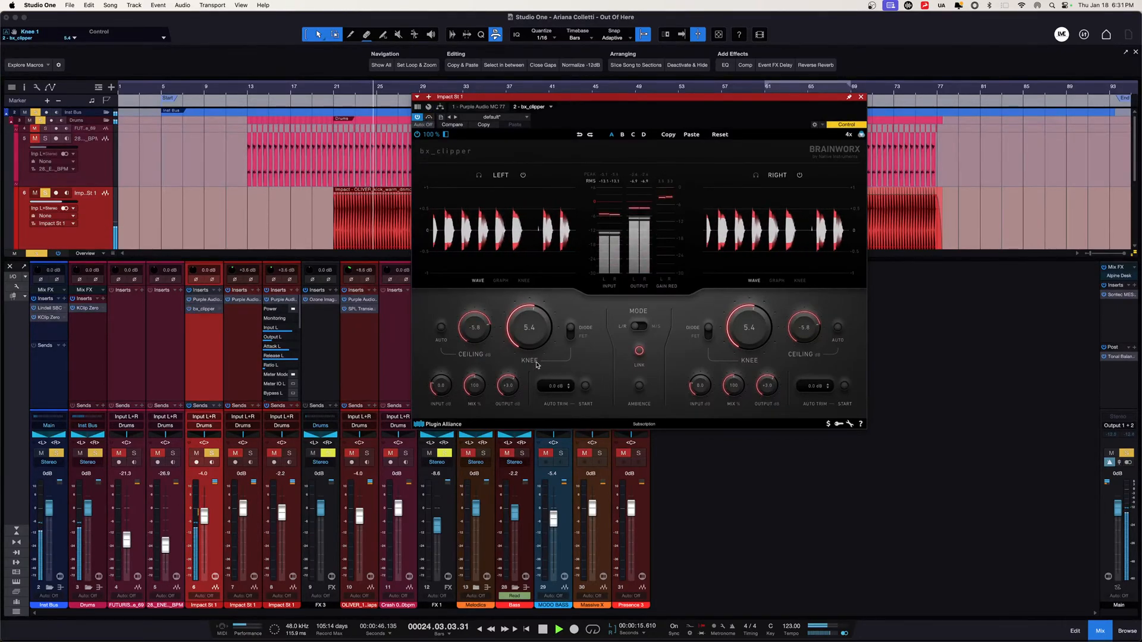
key(space)
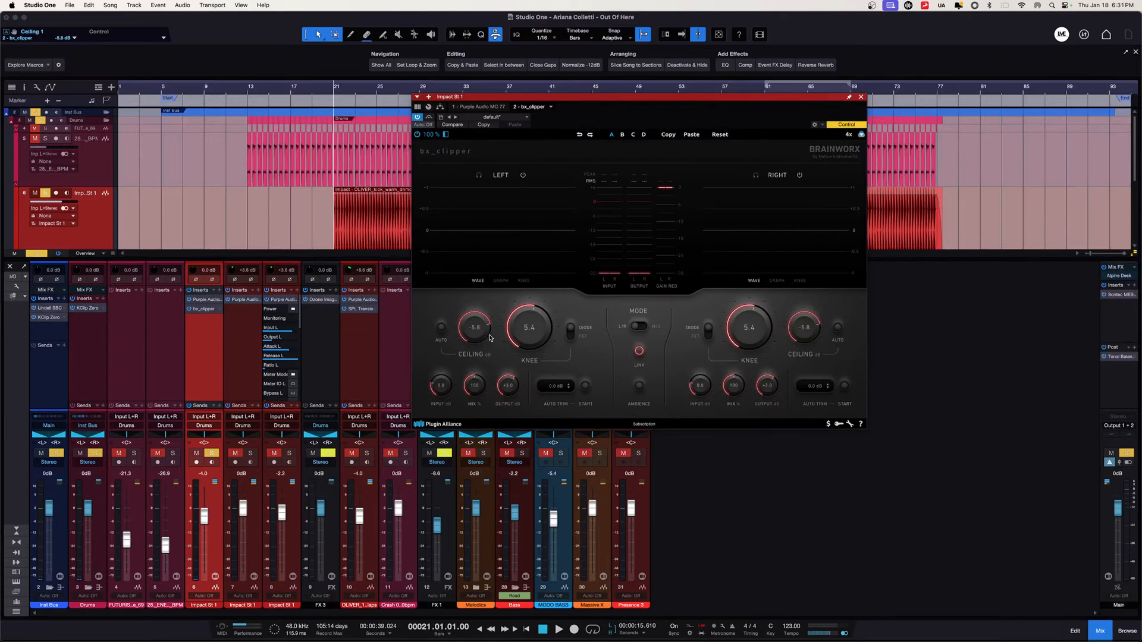
Replay the soloed kick from bar 21 while examining the ceiling, knee and output meters in bx_clipper.
key(space)
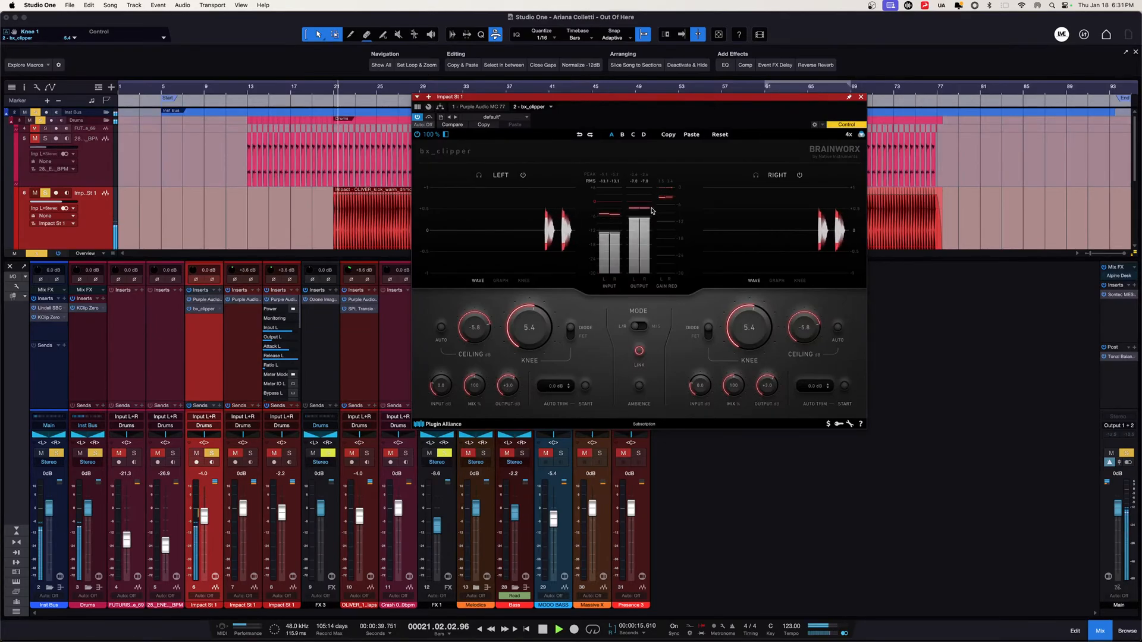
key(space)
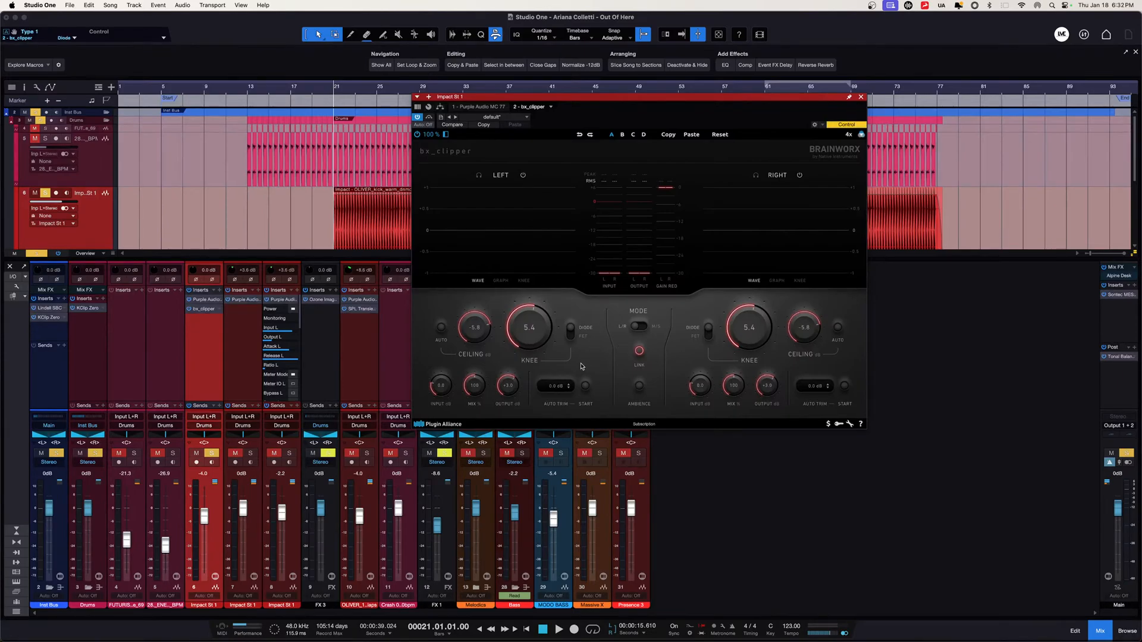
key(space)
mouse_move(539, 331)
mouse_down()
mouse_move(540, 448)
mouse_move(545, 336)
mouse_up()
key(space)
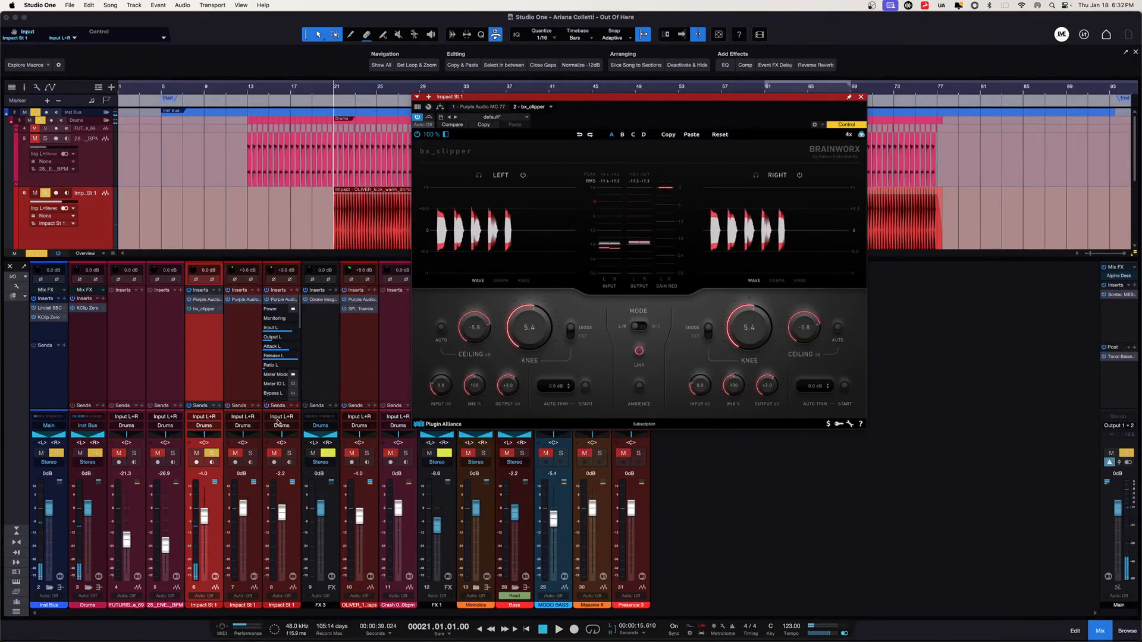
Enlarge the second Impact kick track and audition it soloed from bar 29 while examining its Purple Audio MC77 insert.
click(251, 386)
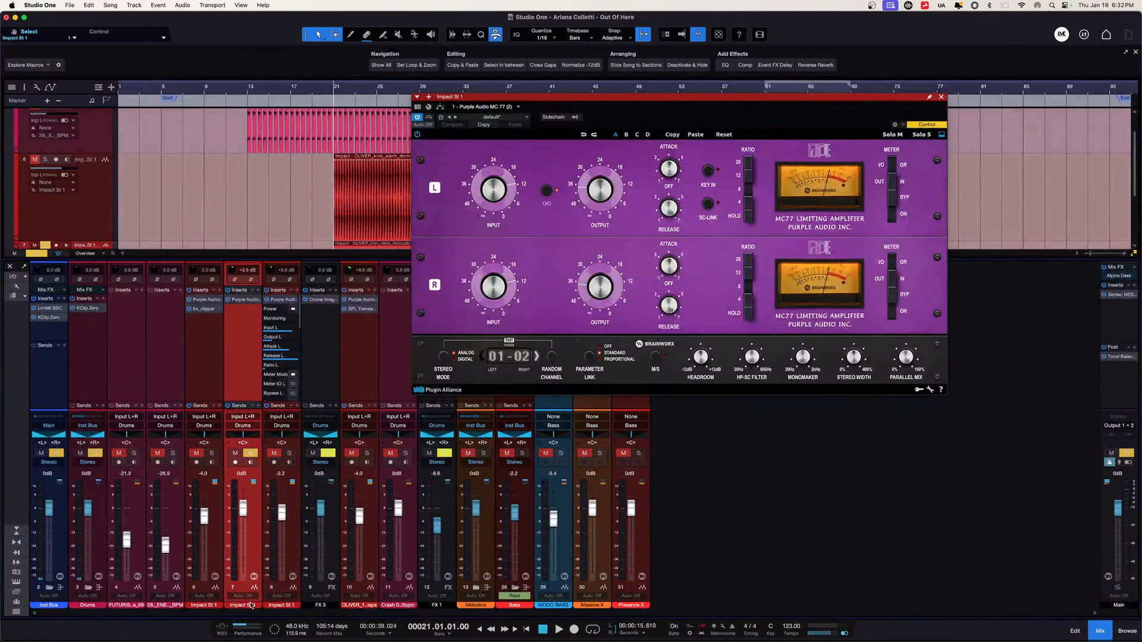
scroll(311, 222, down, 5)
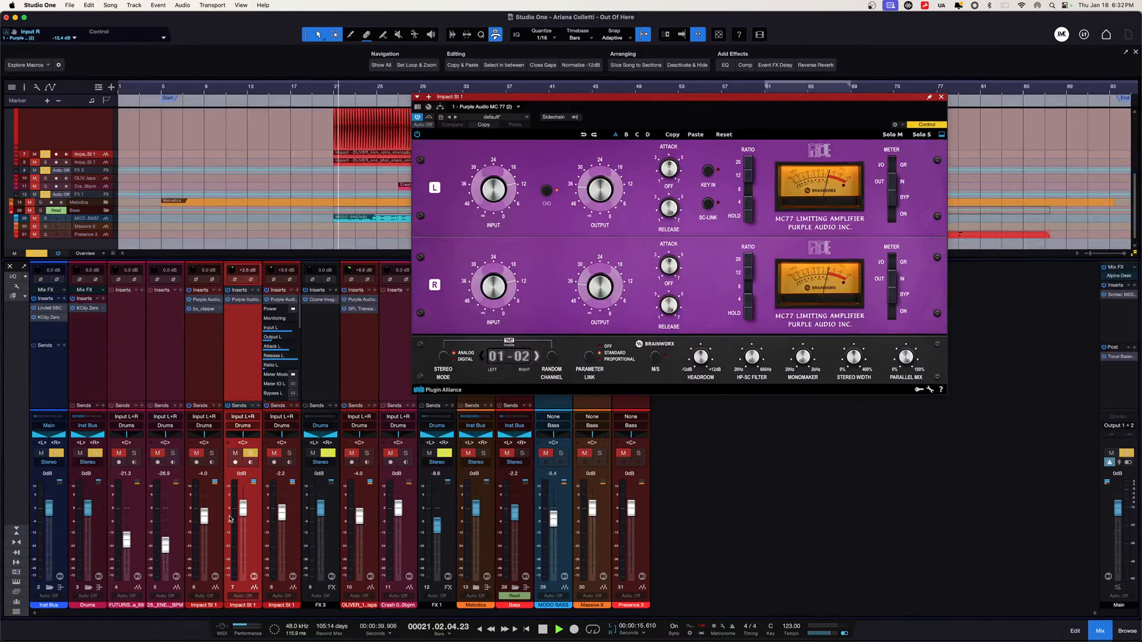
drag(86, 158, 86, 252)
click(942, 96)
key(space)
click(419, 92)
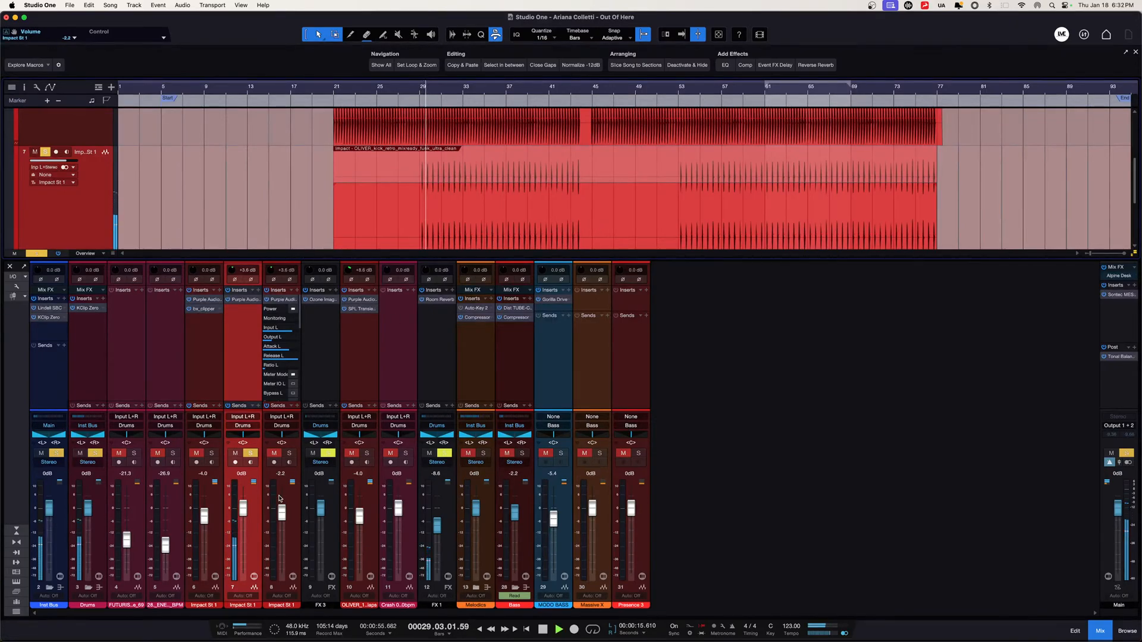
key(space)
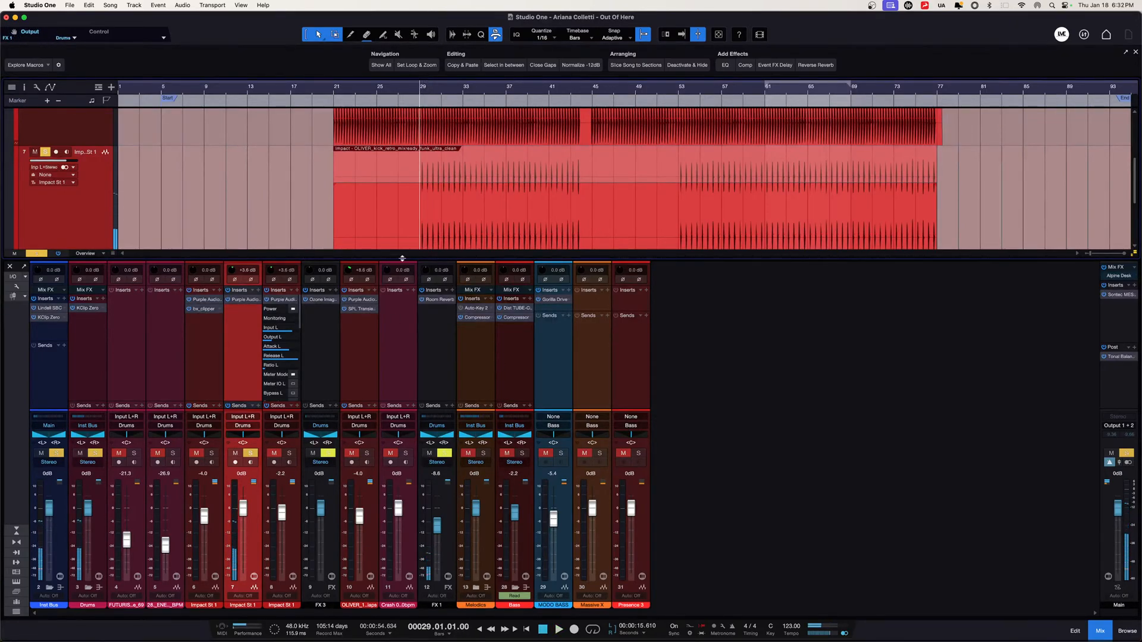
click(245, 300)
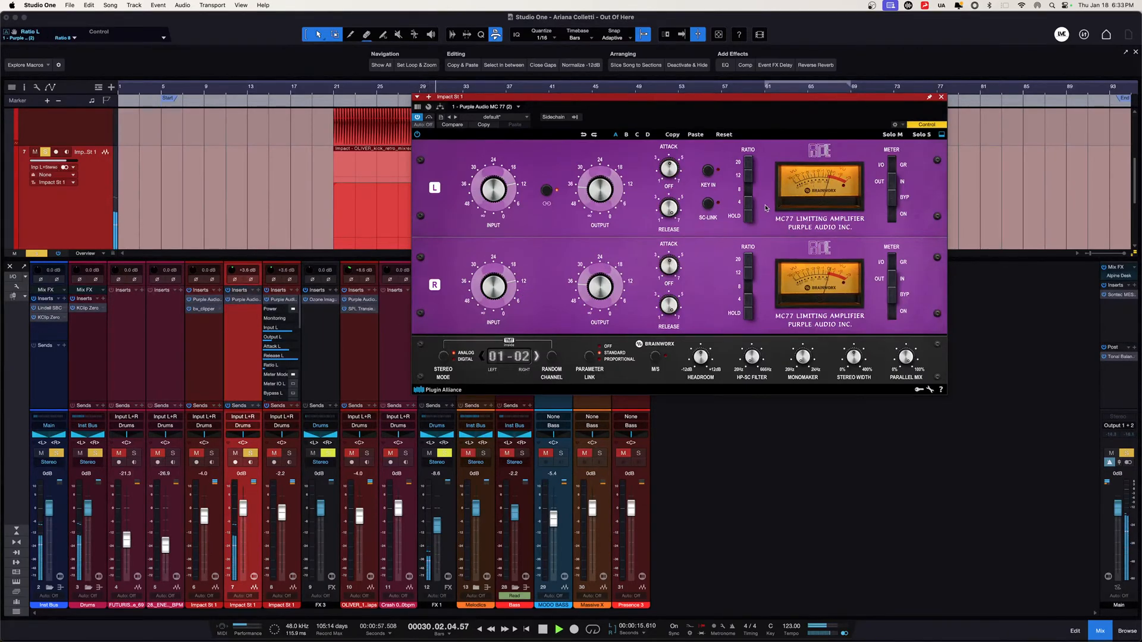
key(space)
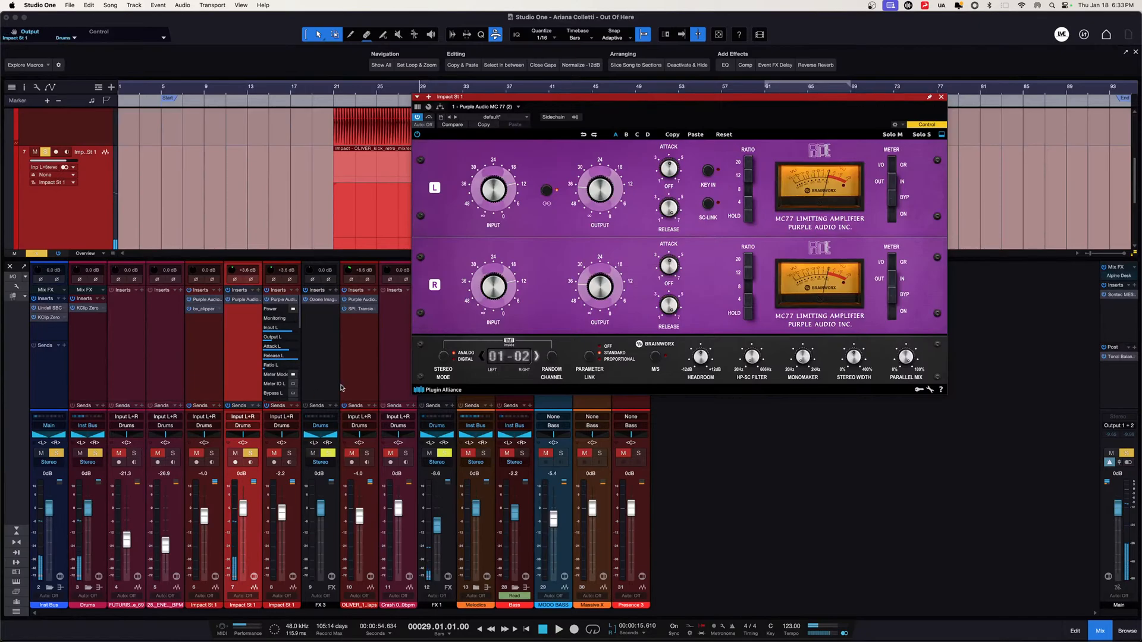
Solo both Impact kicks together with the FUTURIS and ENE loops, and close the MC77 window.
click(252, 455)
click(213, 454)
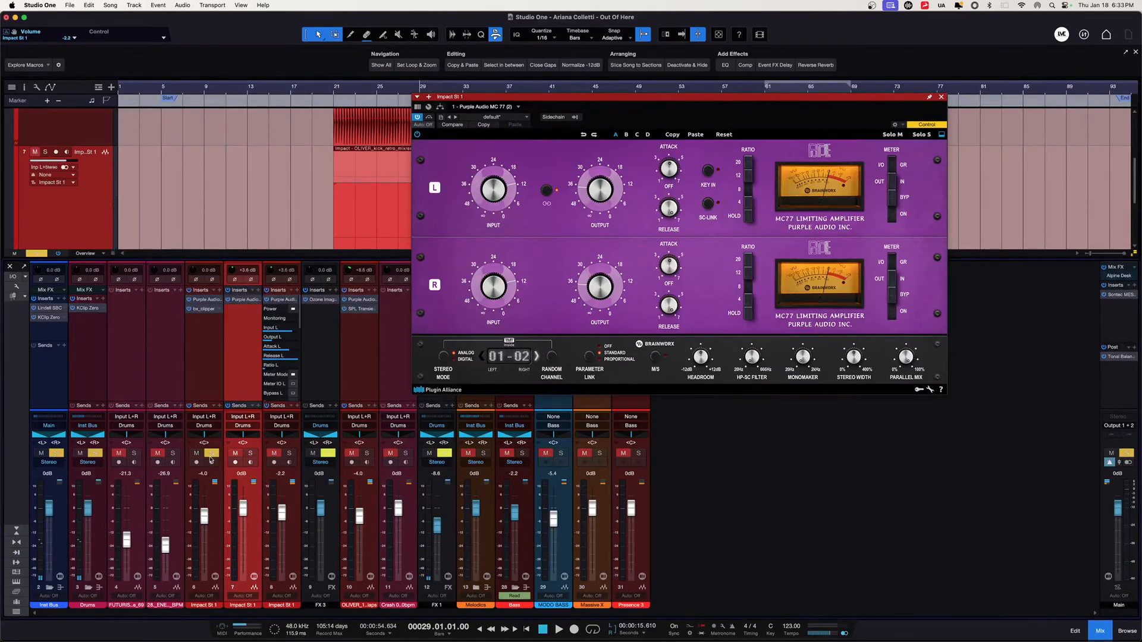
click(233, 455)
click(157, 454)
click(119, 455)
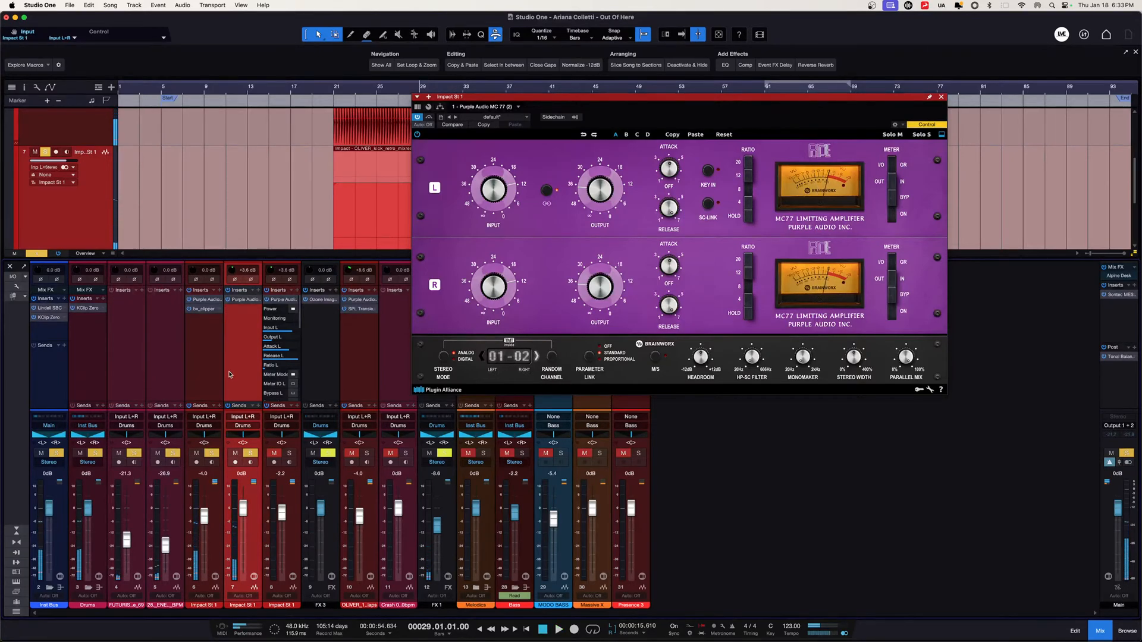
click(942, 97)
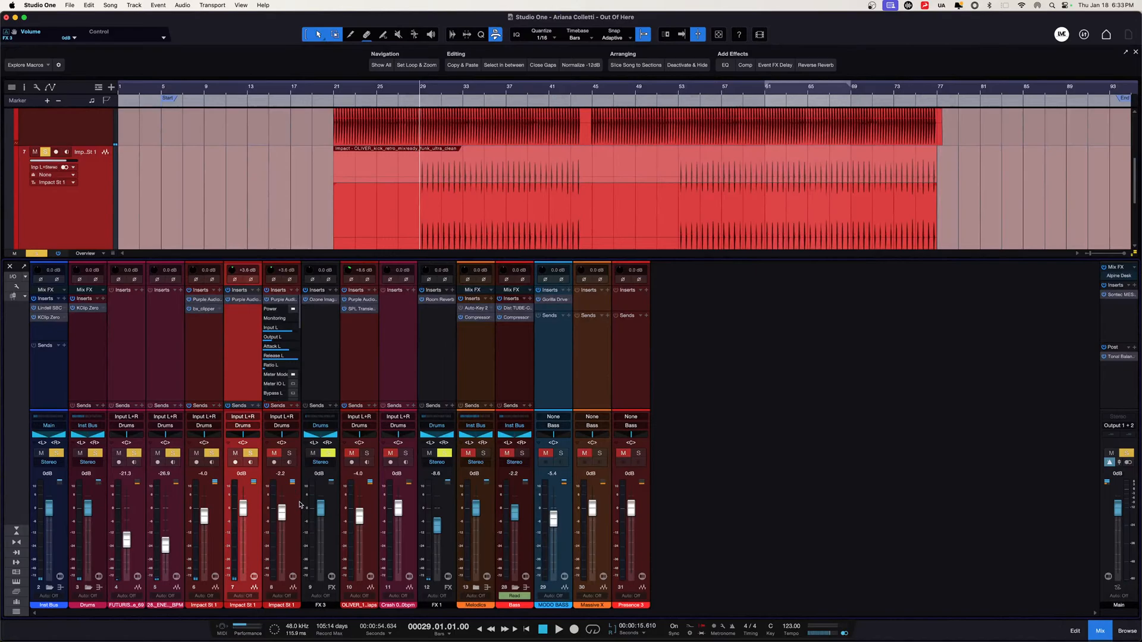
Enlarge the Impact snare track, audition it with the kicks and loops from bar 29, and leave only the snare soloed.
click(282, 300)
key(space)
scroll(103, 210, down, 2)
drag(103, 206, 125, 276)
scroll(305, 192, down, 4)
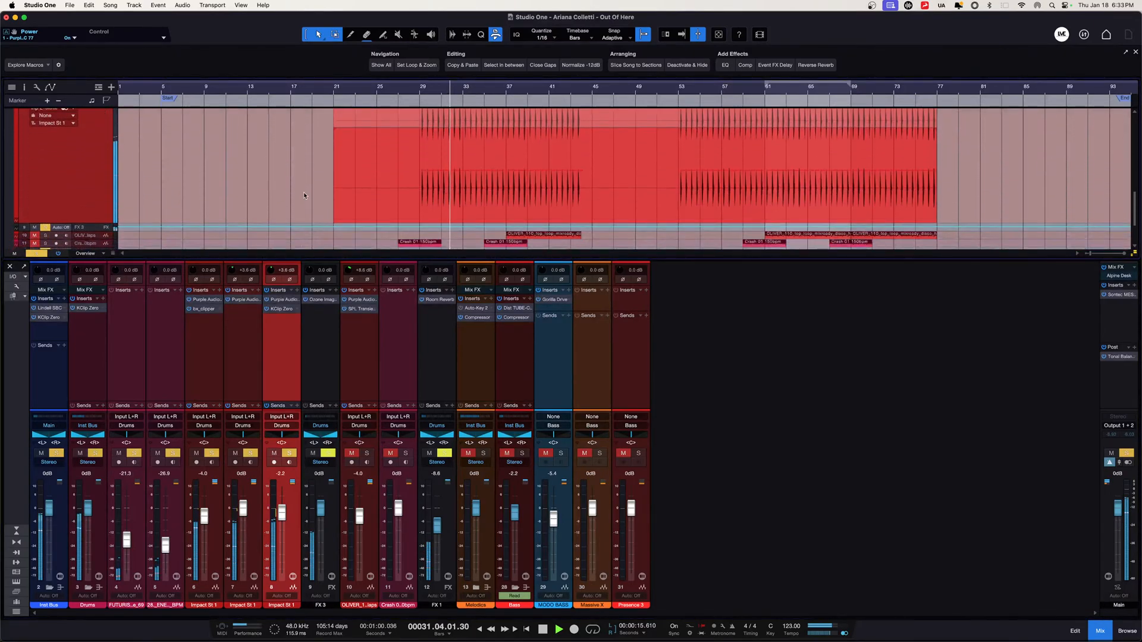
key(space)
click(249, 453)
drag(249, 453, 135, 453)
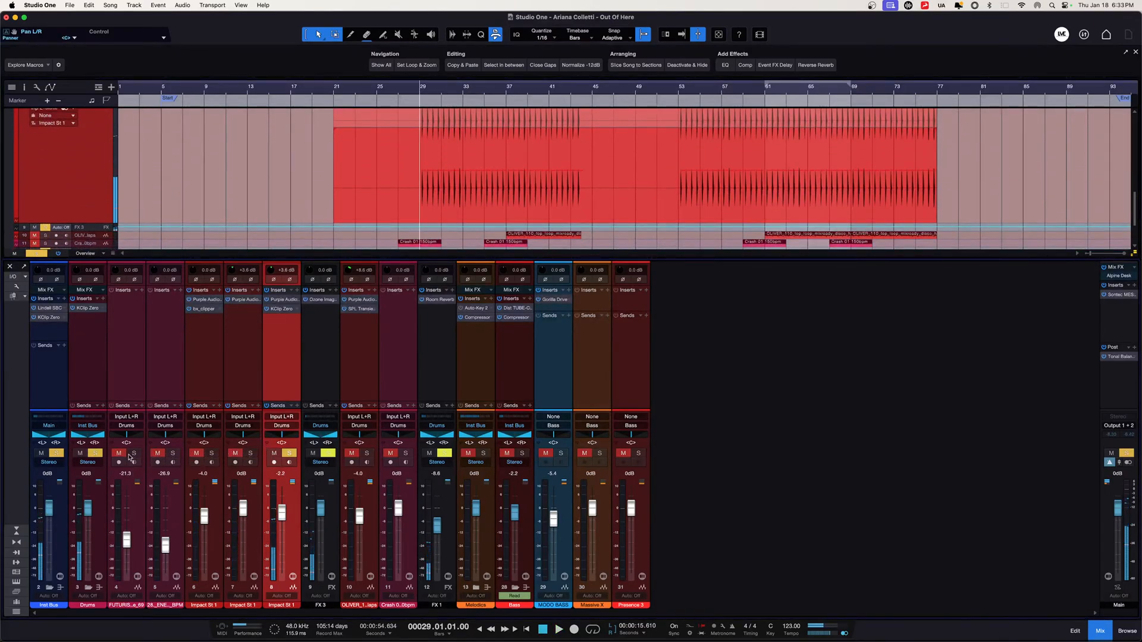
Open the snare's MC77 and KClip Zero inserts during playback, comparing KClip Zero bypassed and active.
click(282, 300)
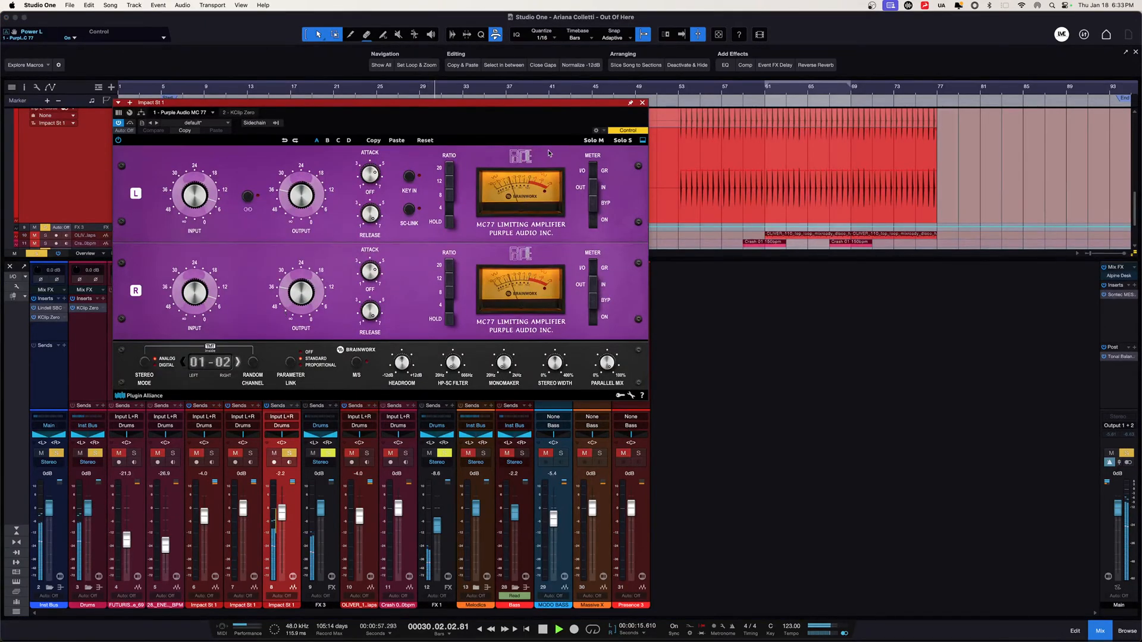
click(238, 113)
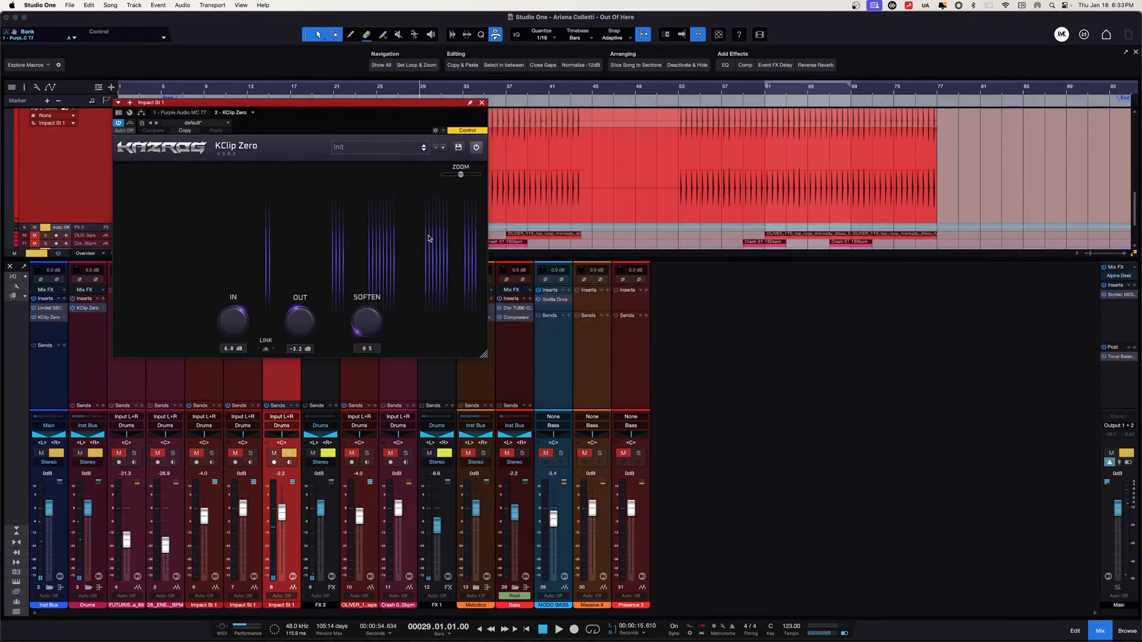
key(space)
click(131, 123)
click(131, 123)
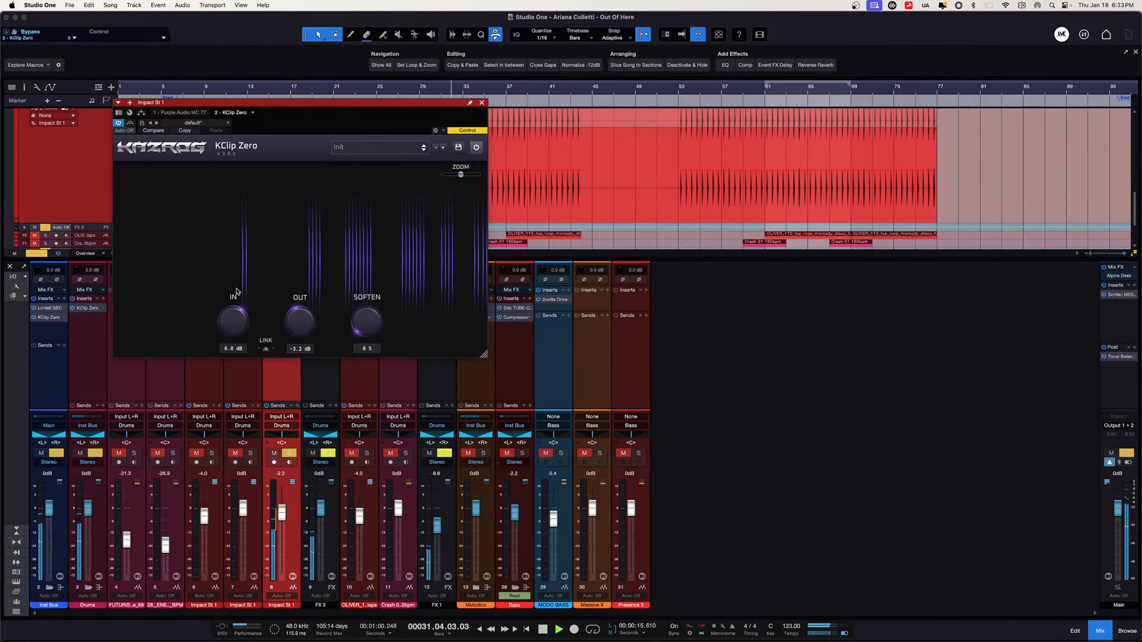
key(space)
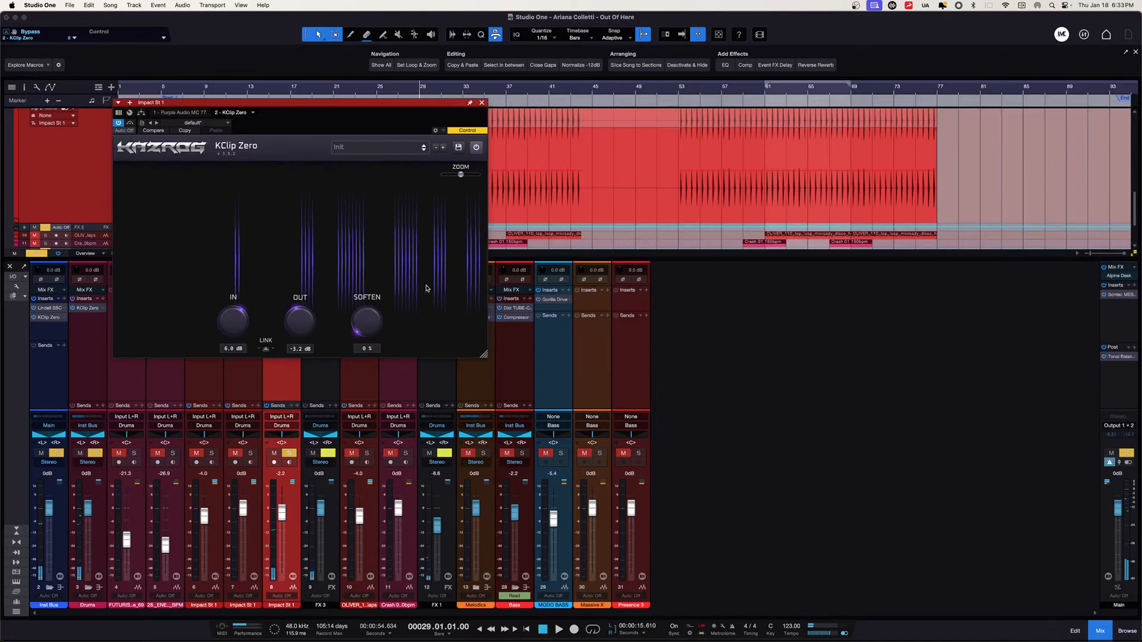
Magnify the waveform in the snare's KClip Zero, replay the snare while examining its settings, and close the plugin with the snare unsoloed.
mouse_move(460, 174)
mouse_down()
mouse_move(488, 175)
mouse_move(472, 179)
mouse_up()
key(space)
key(space)
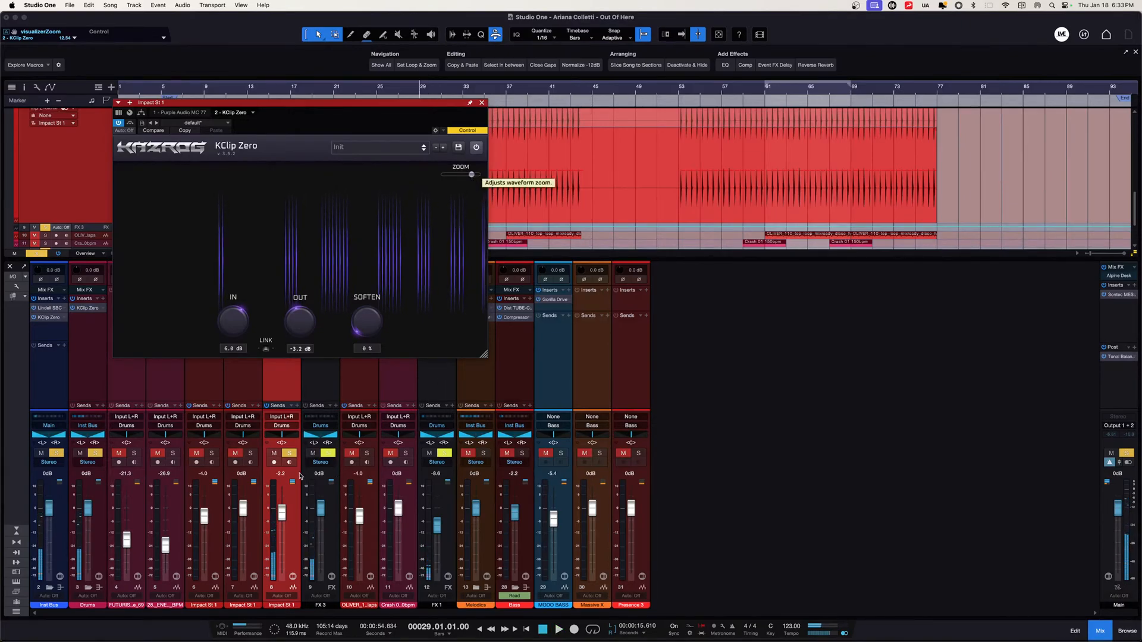
click(288, 454)
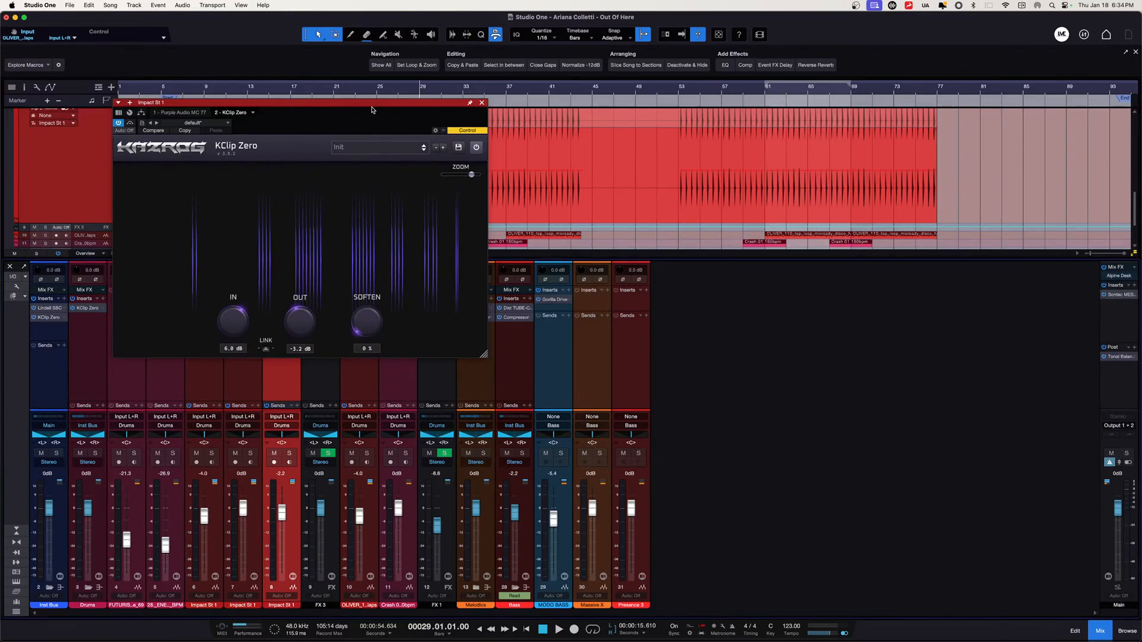
drag(364, 104, 500, 226)
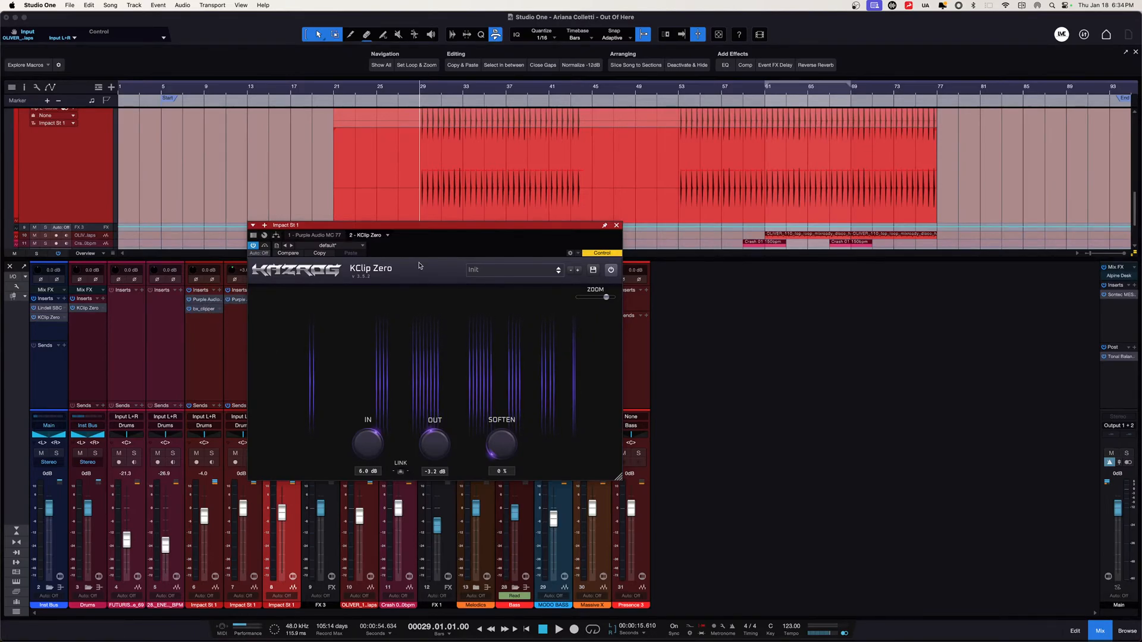
drag(566, 230, 914, 238)
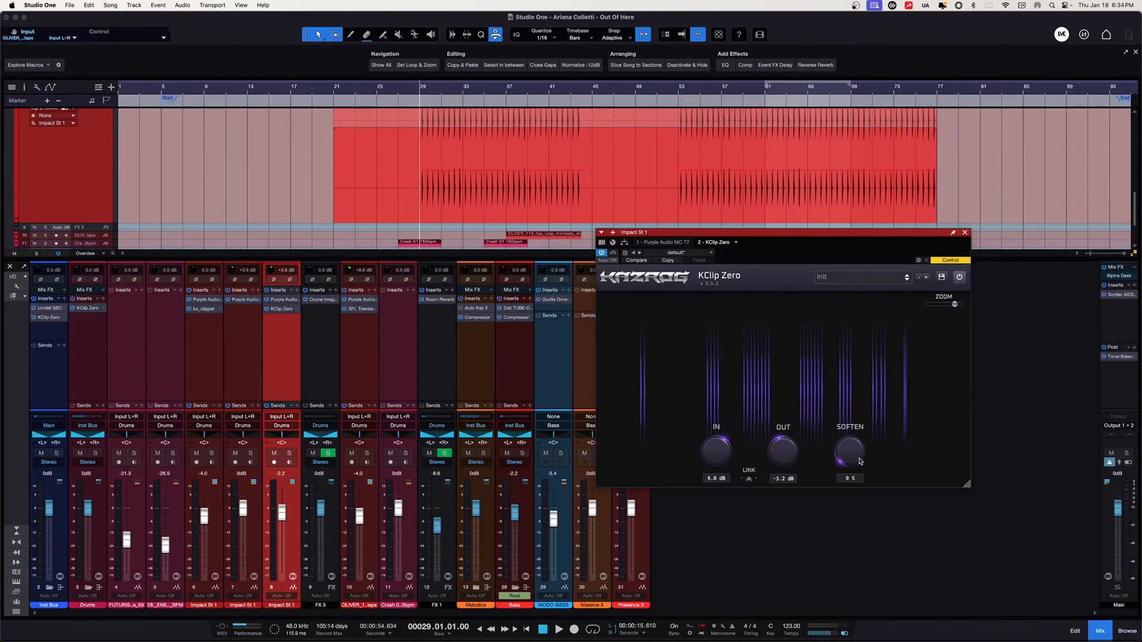
click(965, 233)
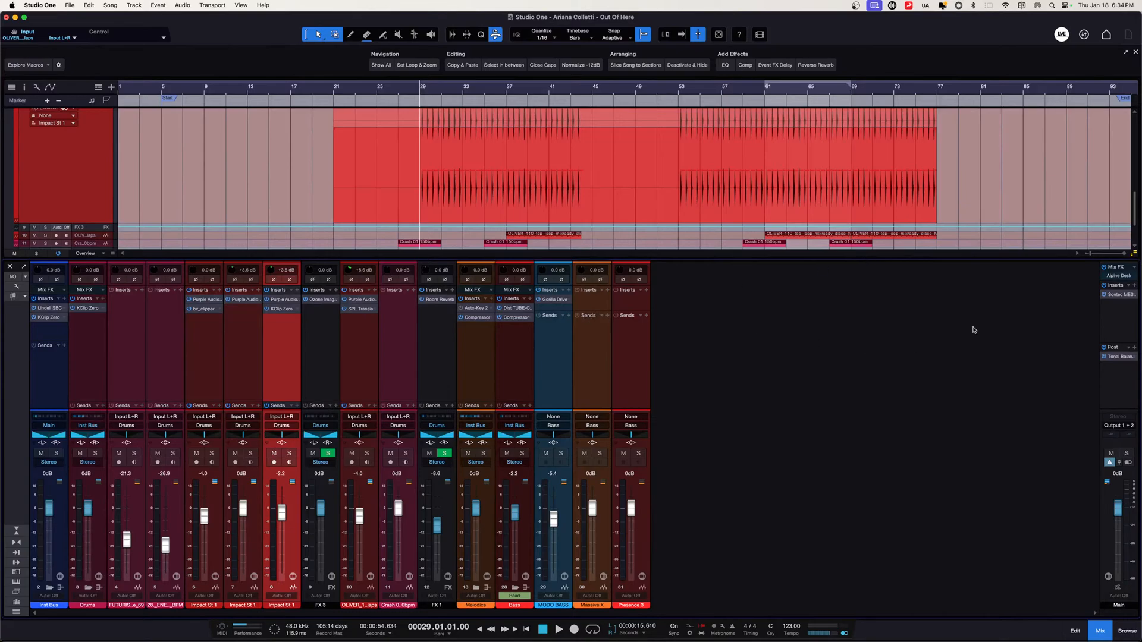
Solo the snare and compare its sound with the FX 3 channel muted and active during playback from bar 29.
click(321, 343)
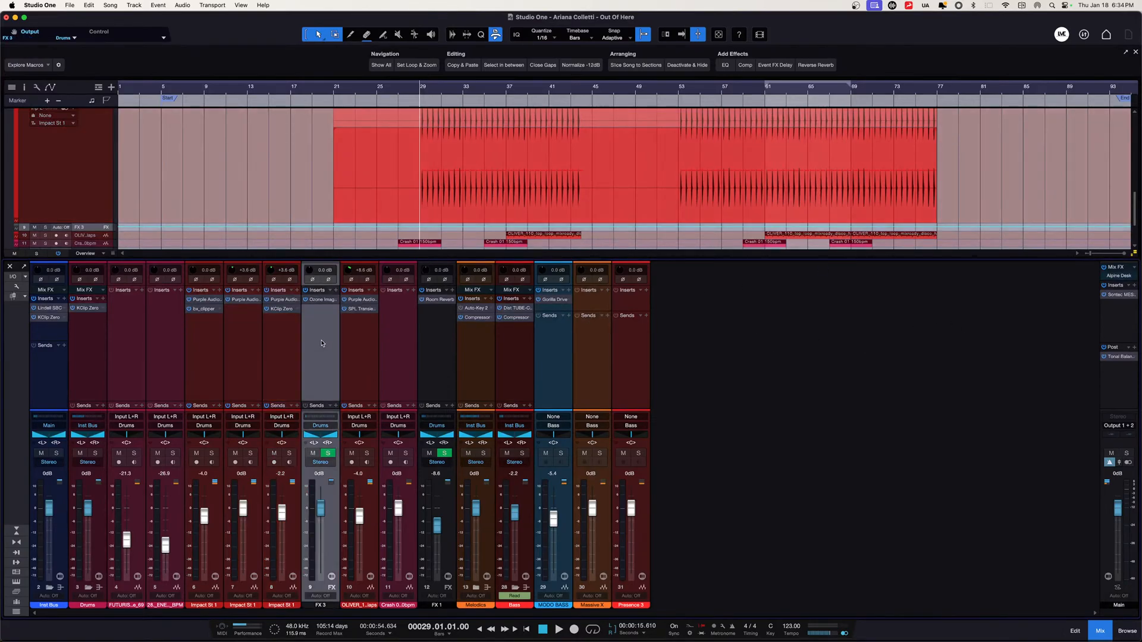
click(327, 427)
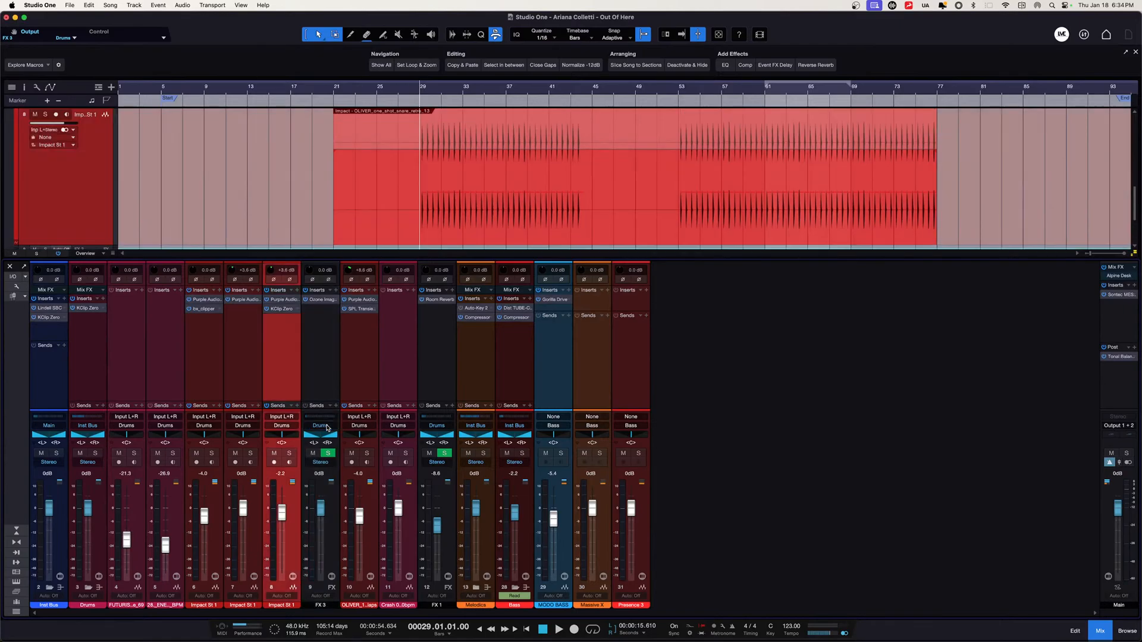
click(319, 312)
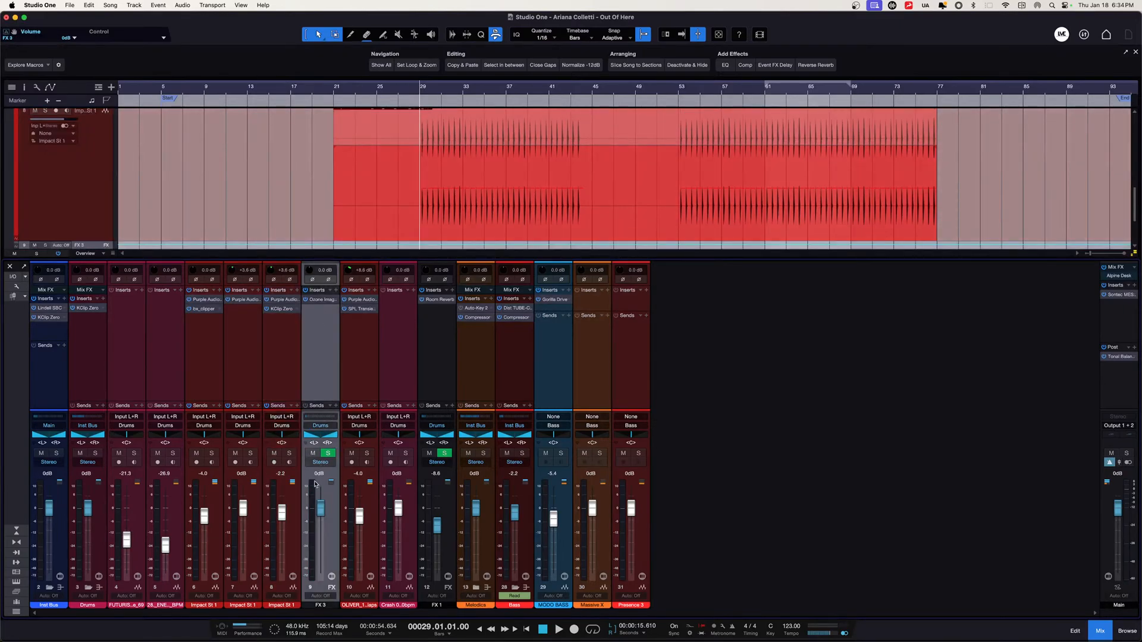
click(319, 455)
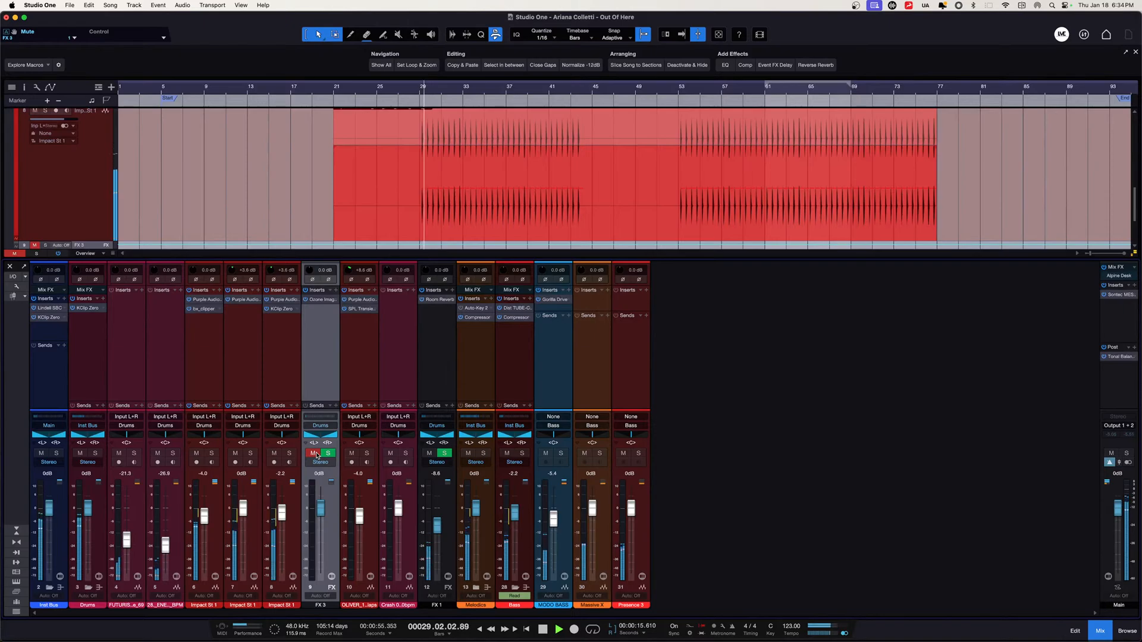
click(314, 454)
click(328, 454)
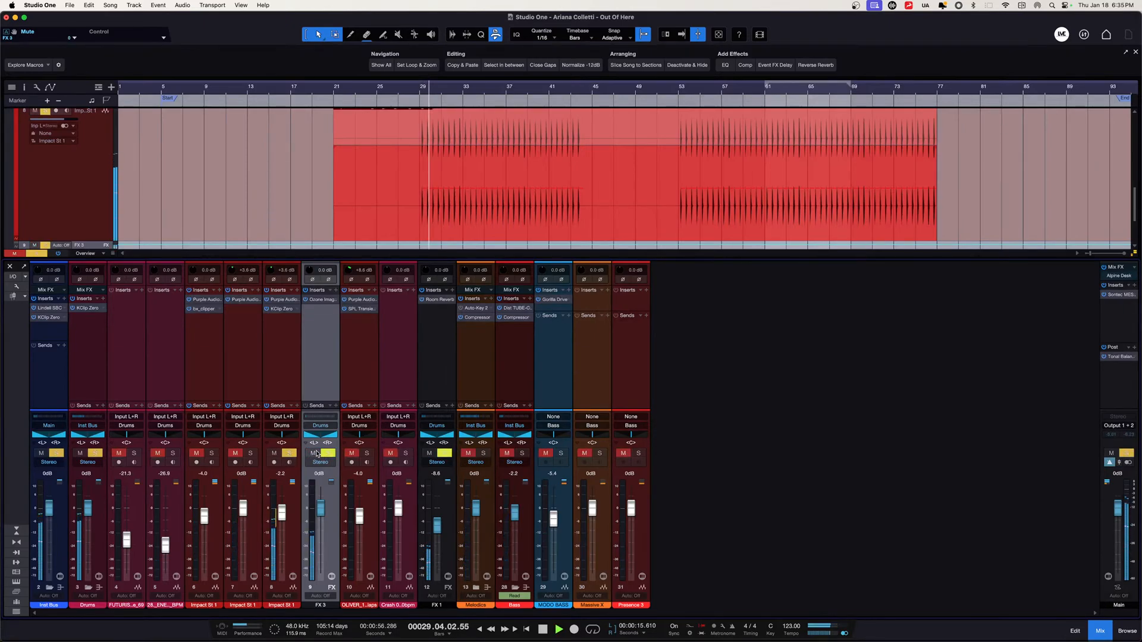
click(314, 453)
click(326, 454)
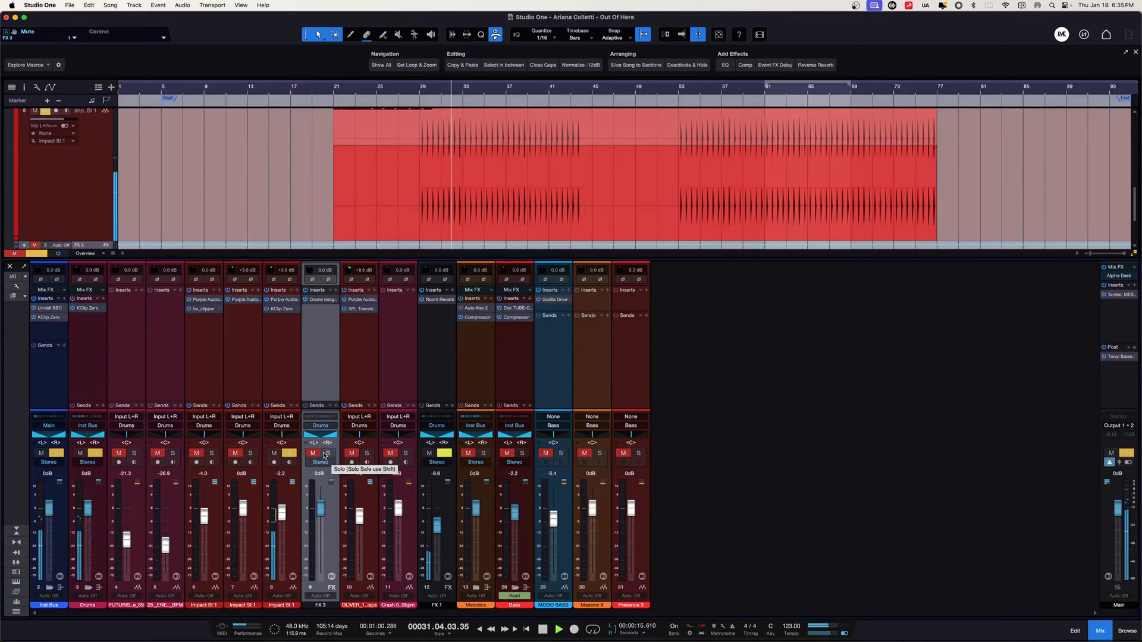
click(318, 455)
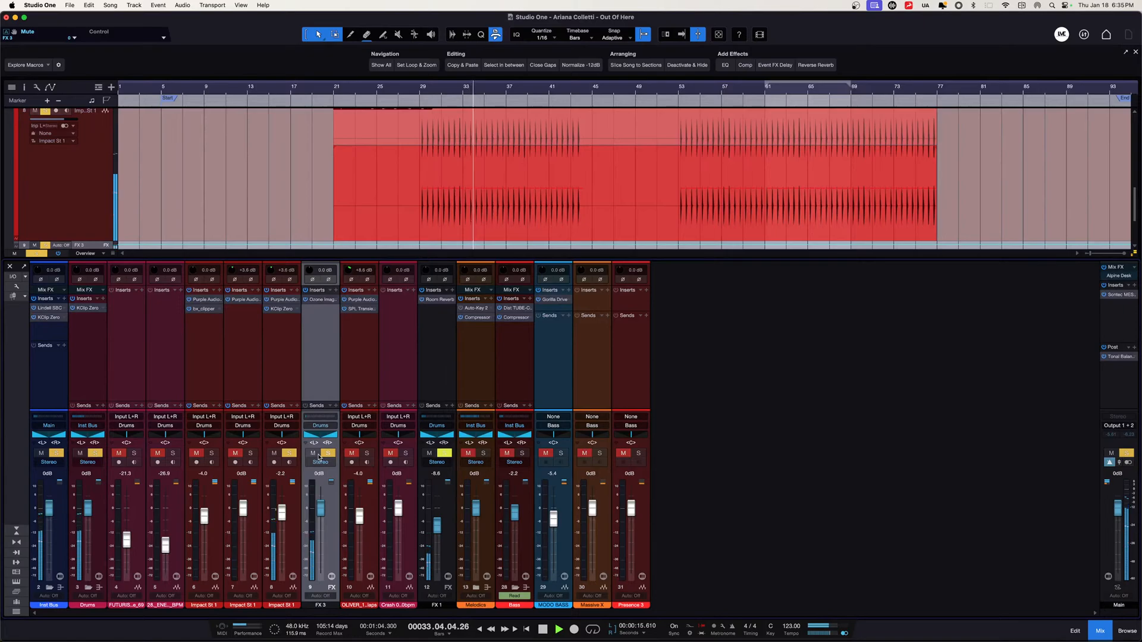
key(space)
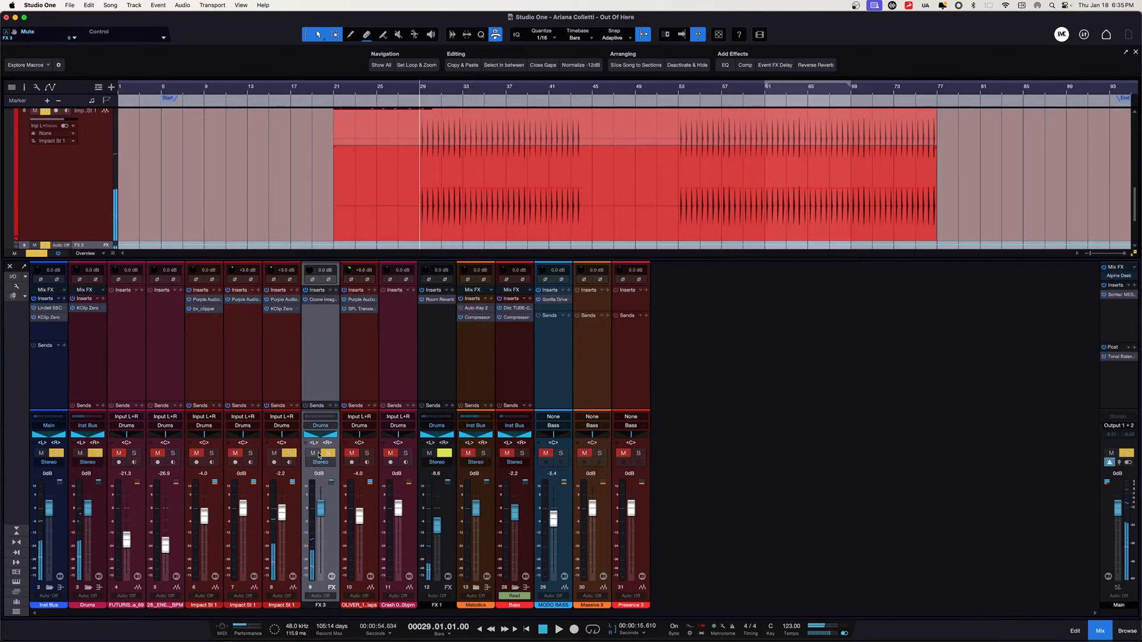
Examine the width and Stereoize settings of the Ozone Imager 2 insert on FX 3, and clear the solos on the snare and FX 3.
click(324, 299)
drag(379, 112, 594, 325)
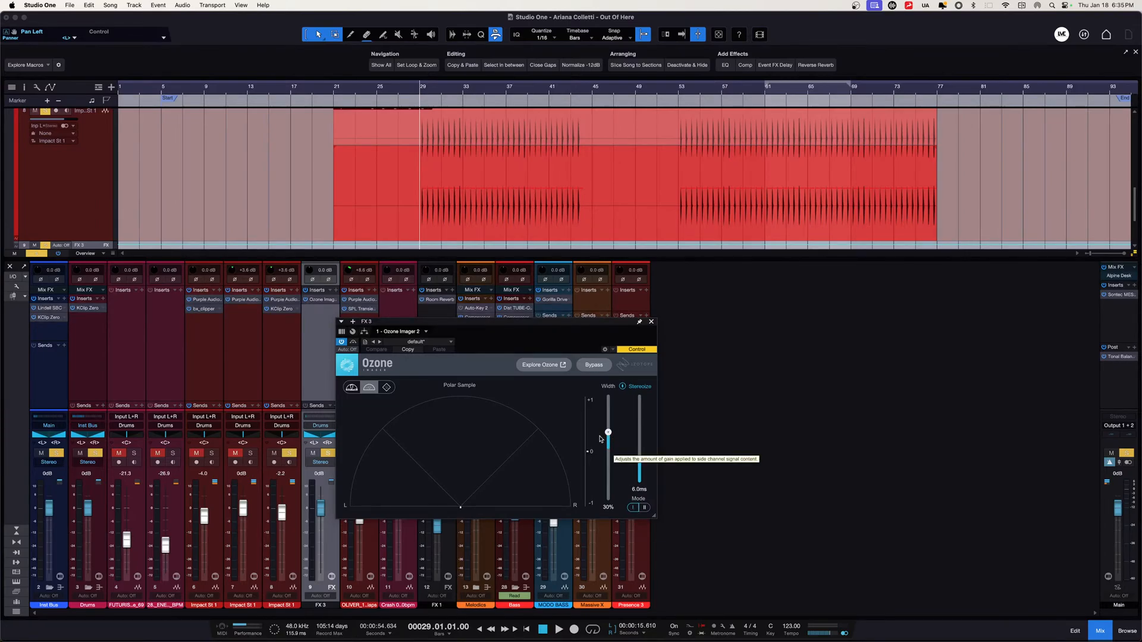
click(651, 322)
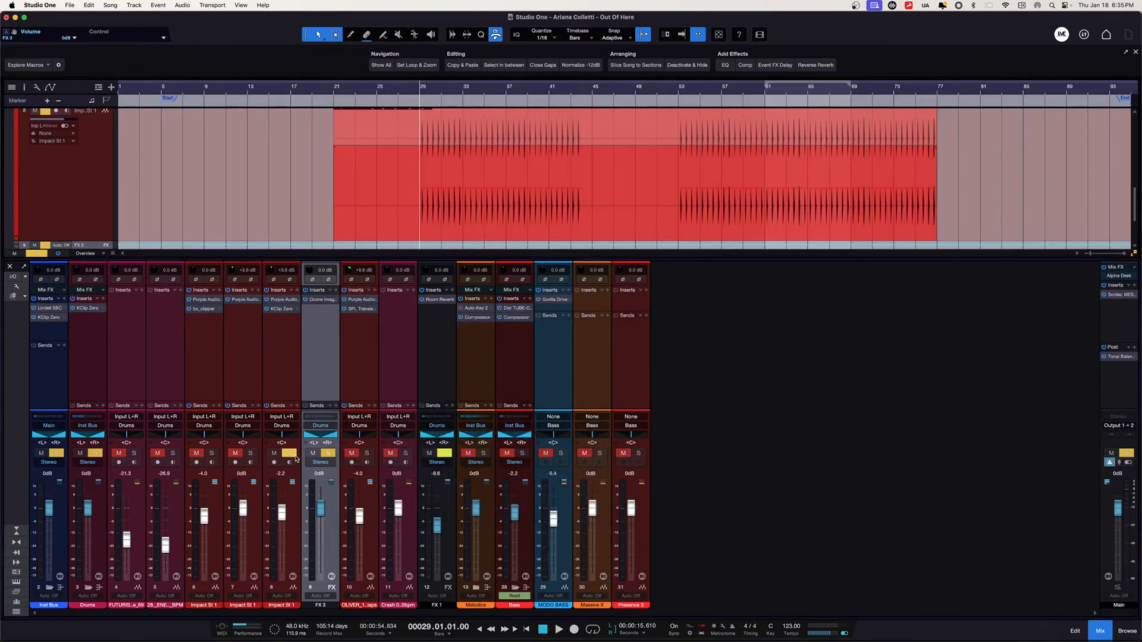
click(289, 453)
click(331, 455)
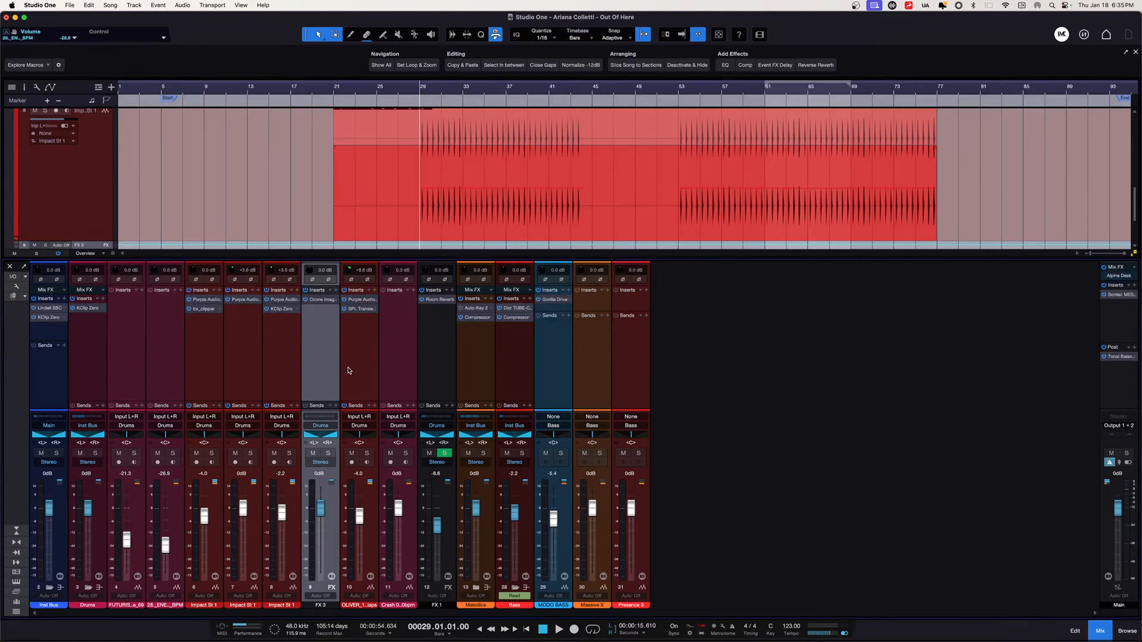
Select the OLIVER claps loop channel, enlarge its track and start playback from bar 36.
click(405, 344)
scroll(440, 188, down, 2)
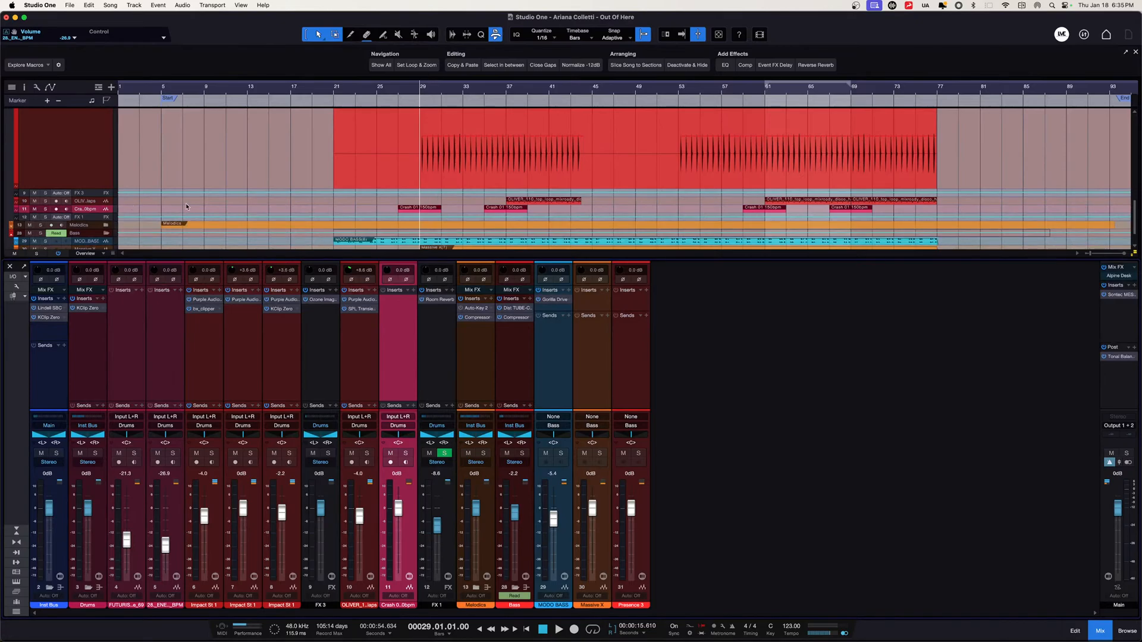
click(360, 384)
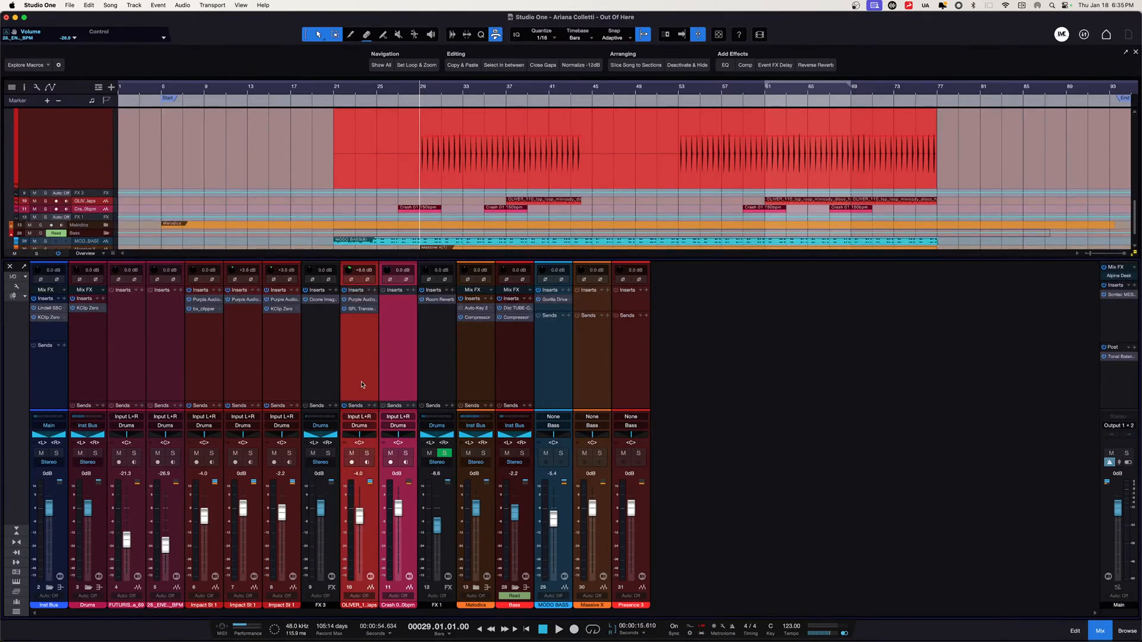
drag(91, 206, 91, 302)
scroll(357, 185, down, 2)
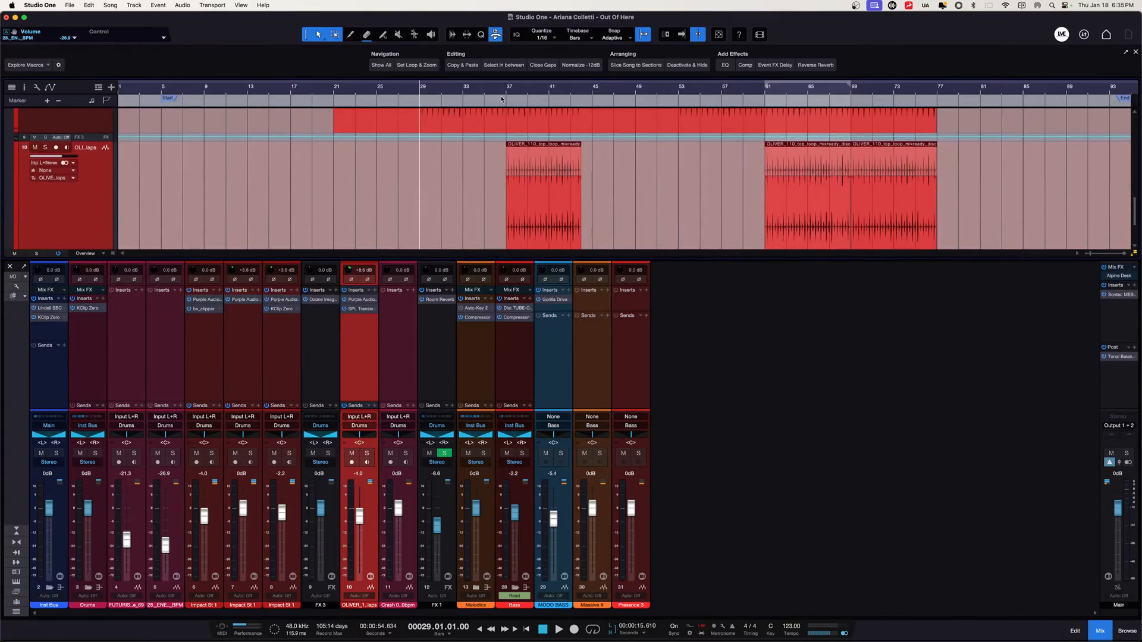
click(500, 93)
key(space)
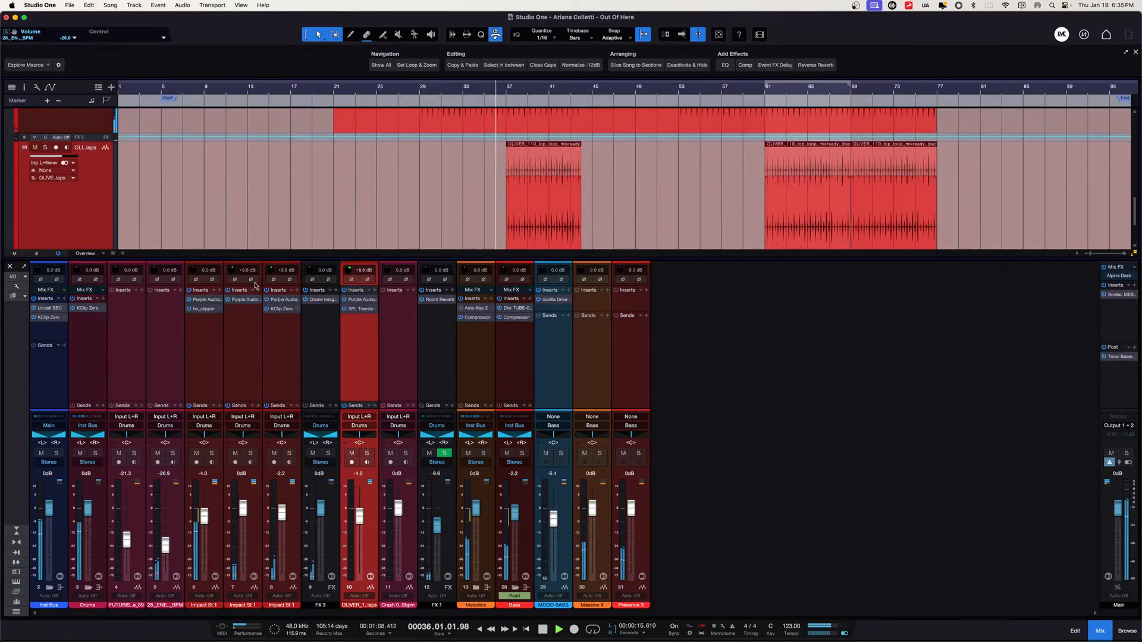
Solo the OLIVER claps loop and examine its SPL Transient Designer Plus and Purple Audio MC77 inserts, with playback from bar 36.
click(365, 453)
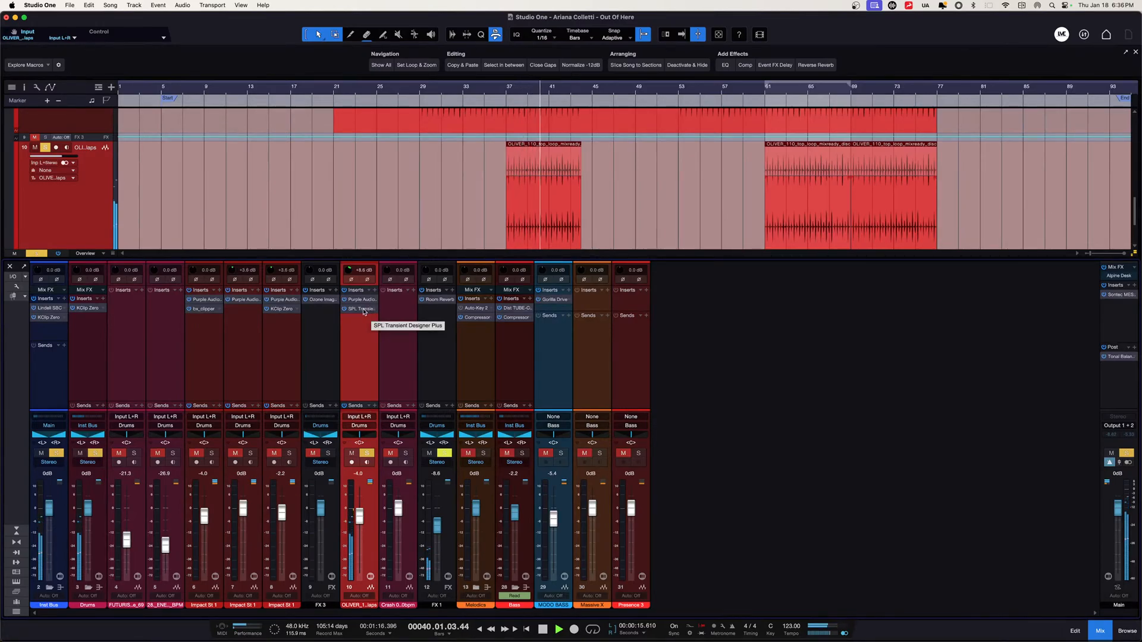
key(space)
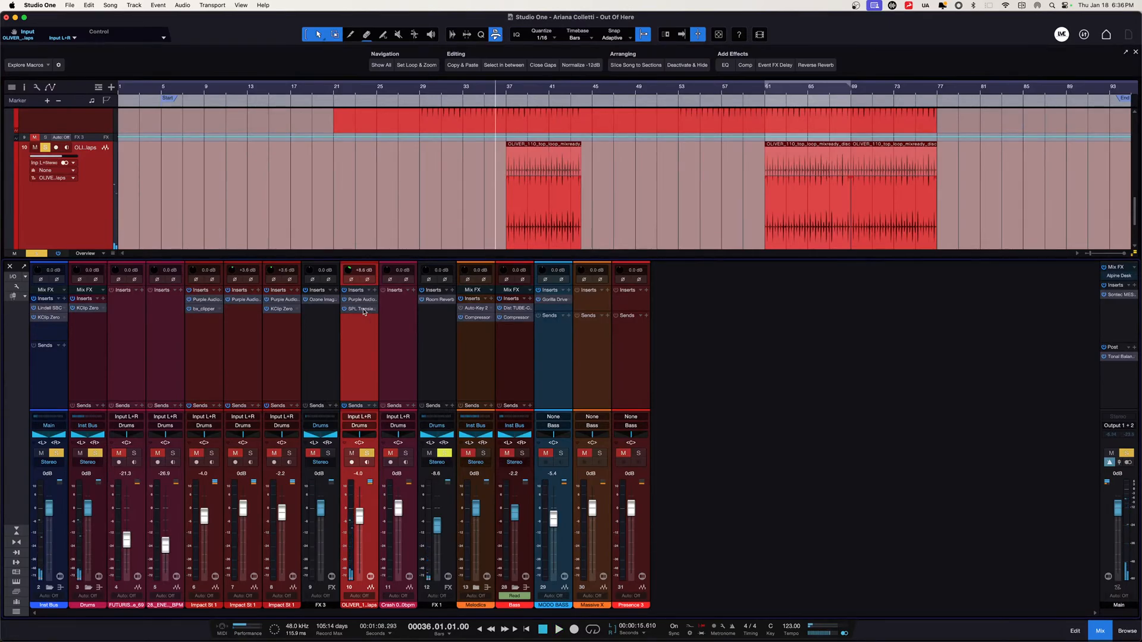
click(363, 310)
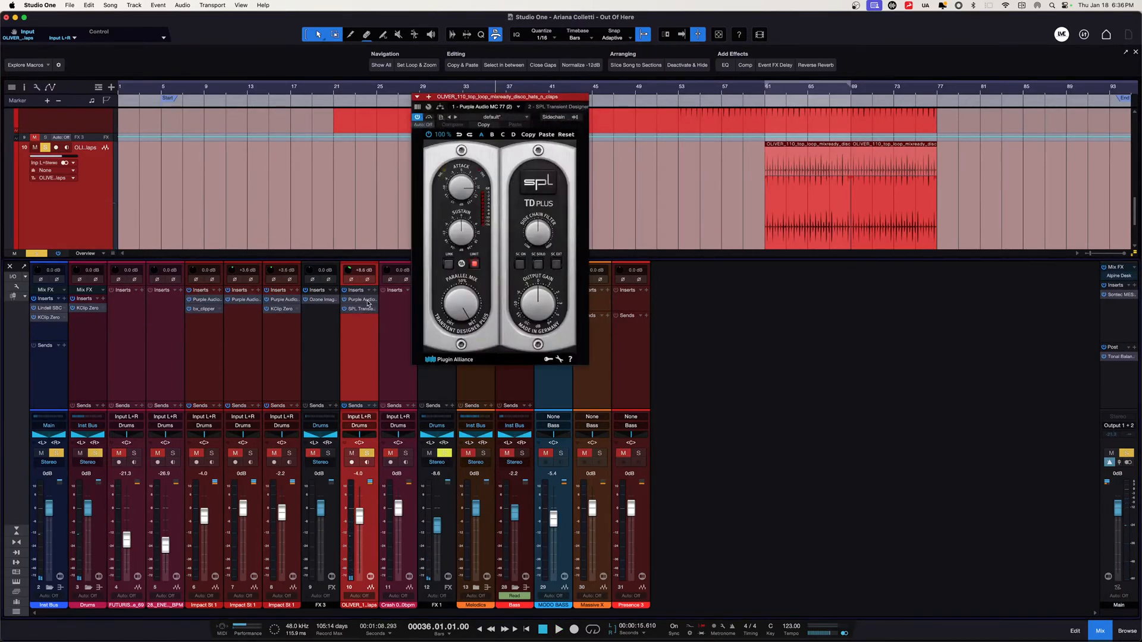
click(367, 299)
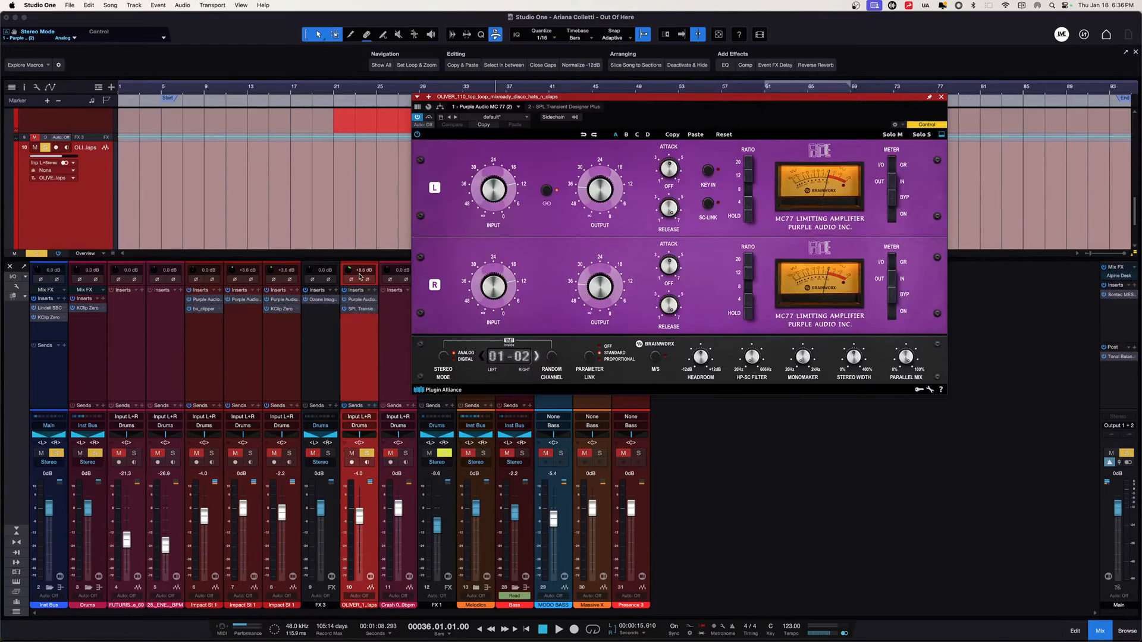
key(space)
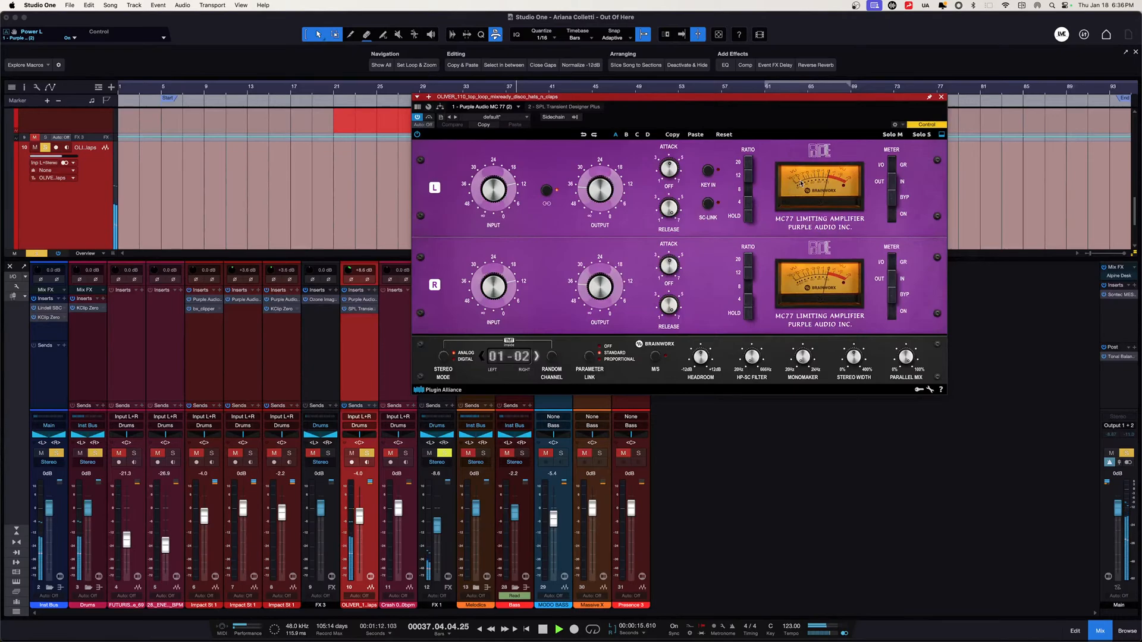
key(space)
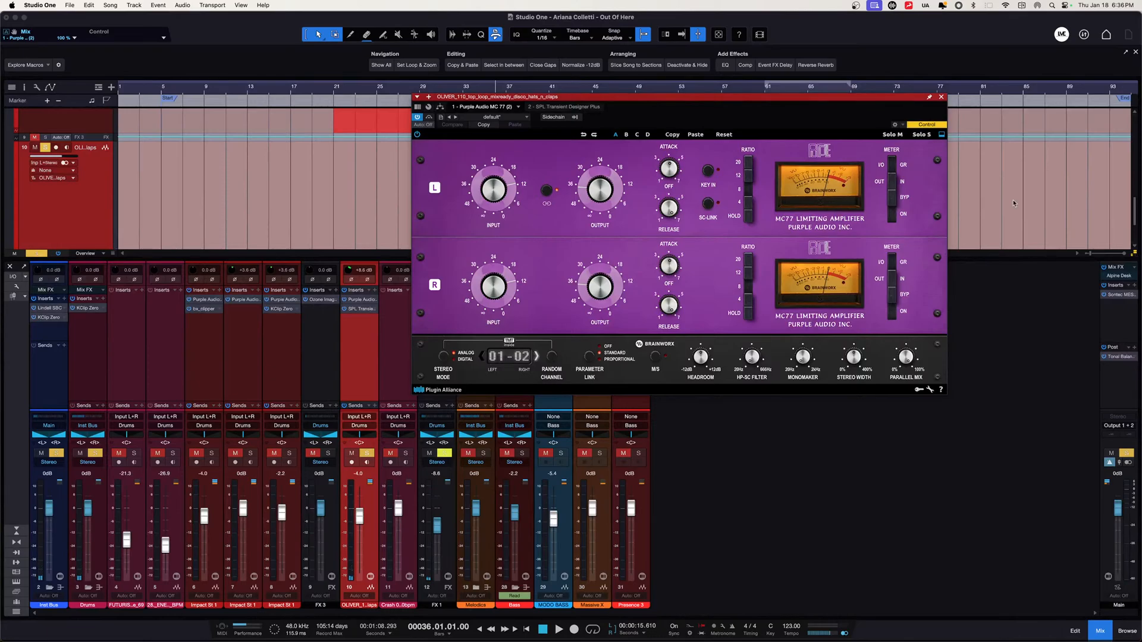
Move the MC77 window clear of the arrangement, zoom in on the claps loop's first clip and place the playhead at bar 37.
drag(903, 100, 766, 296)
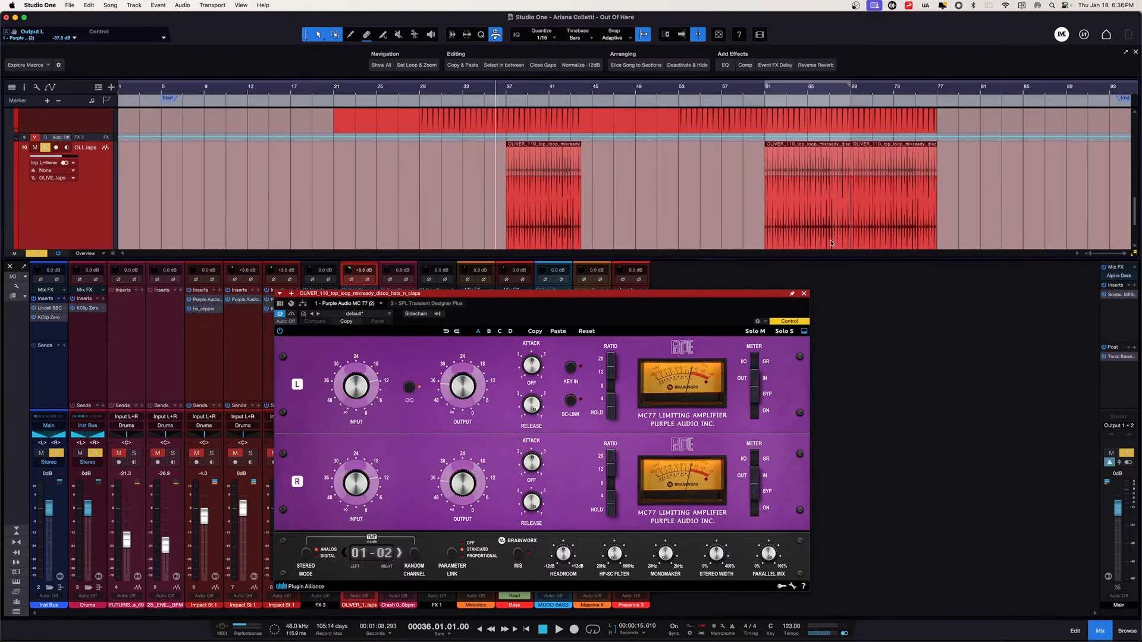
drag(1091, 254, 1093, 255)
drag(534, 254, 555, 303)
click(415, 90)
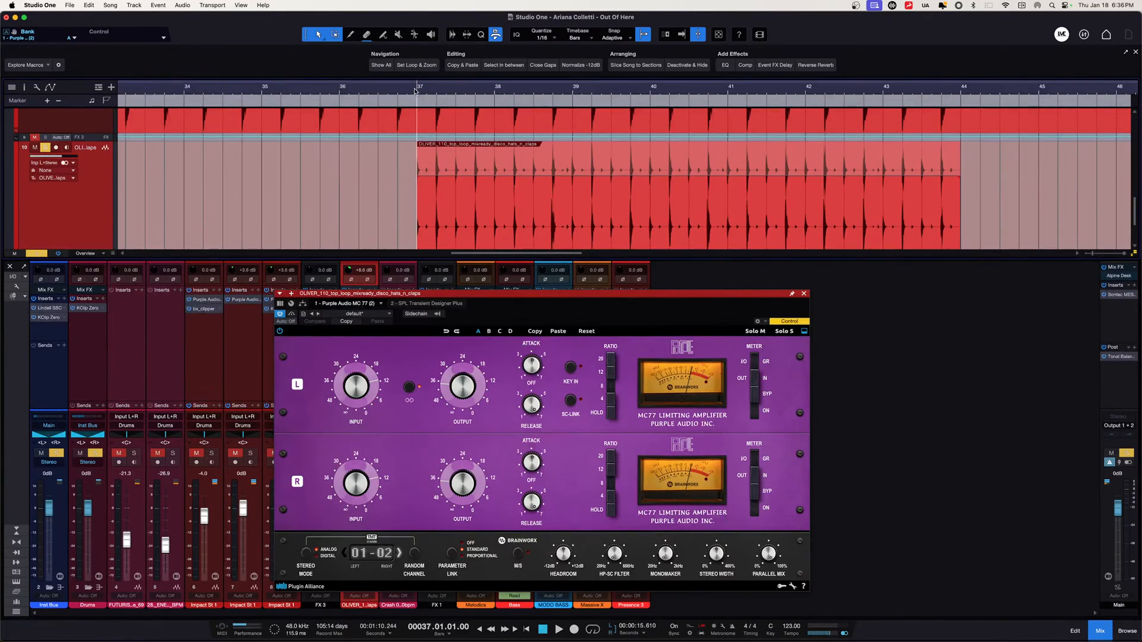
Play the claps loop from bar 37 to compare SPL Transient Designer Plus bypassed and active, and clear the channel's solo.
click(418, 305)
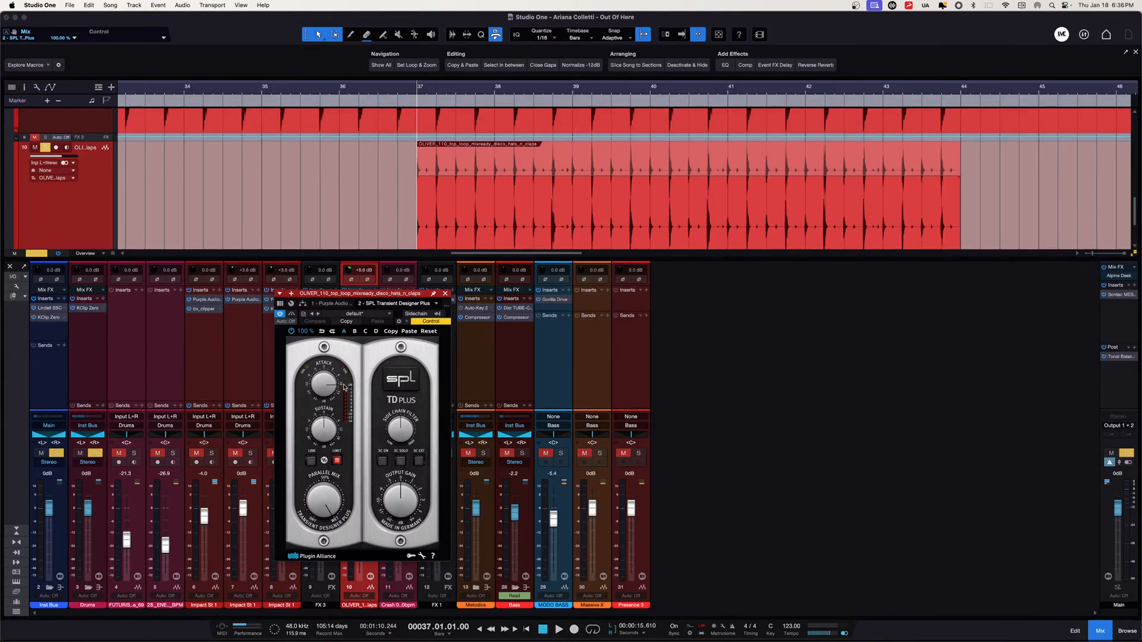
key(space)
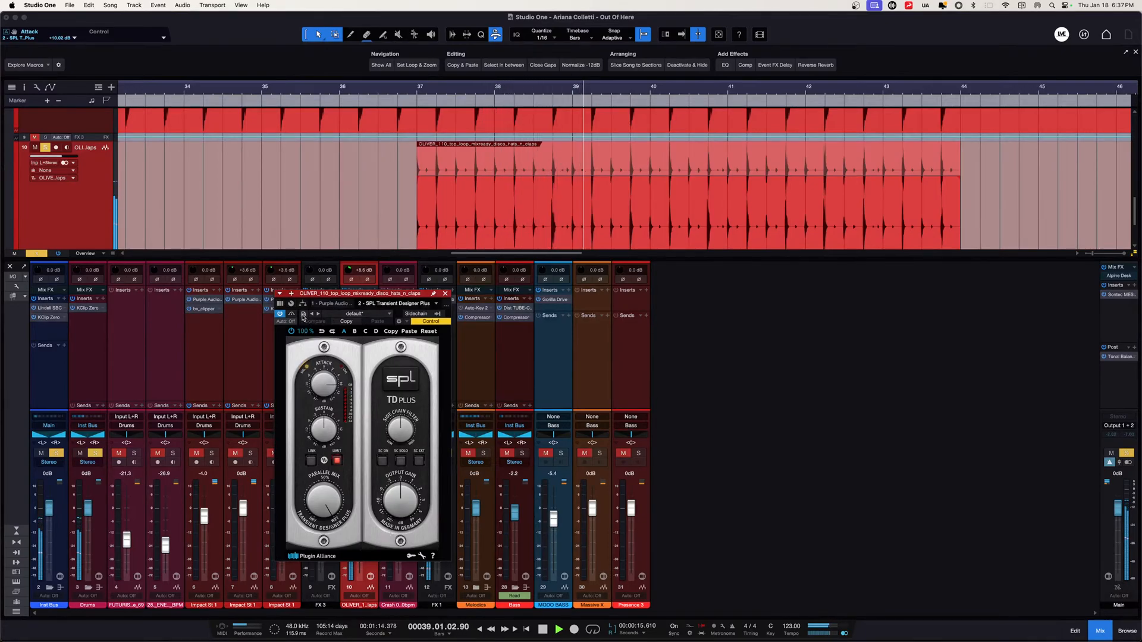
click(293, 314)
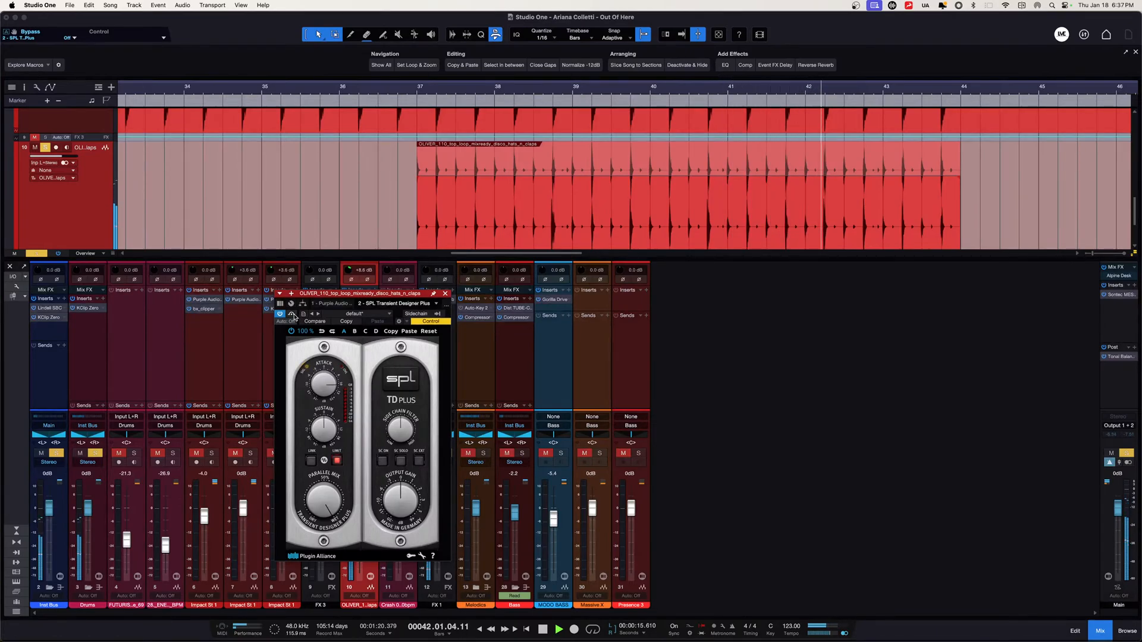
key(space)
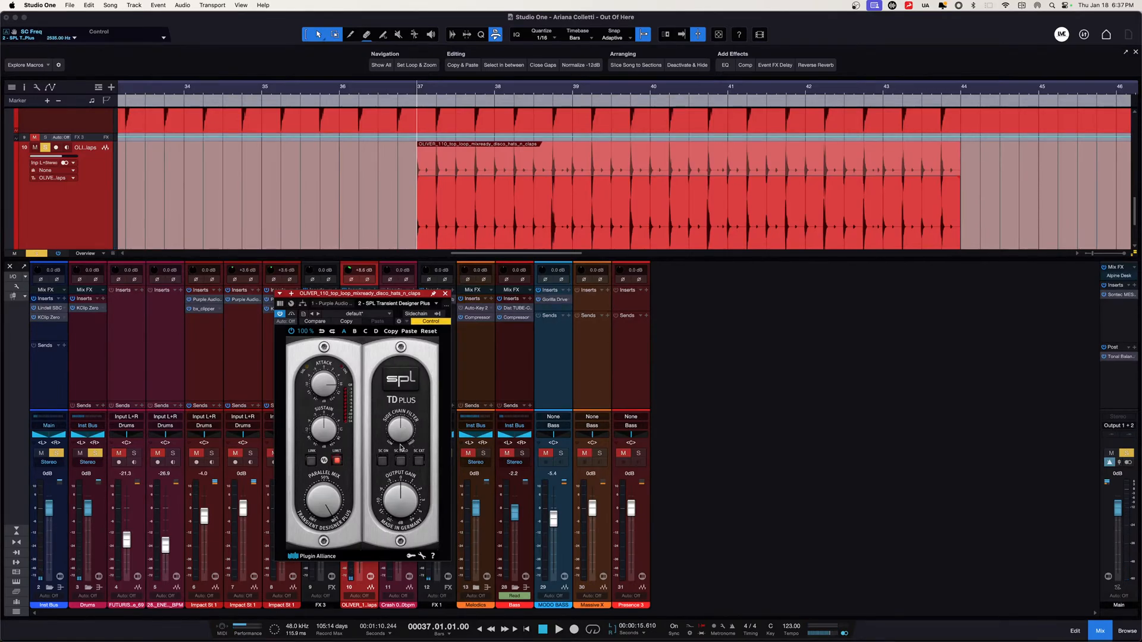
click(446, 294)
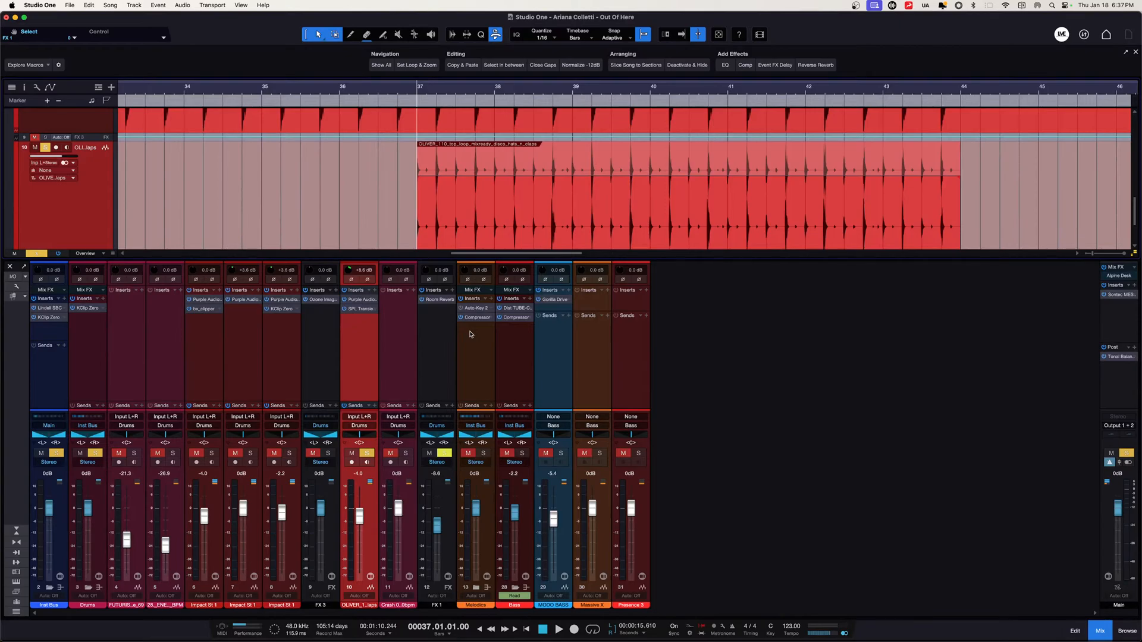
click(367, 454)
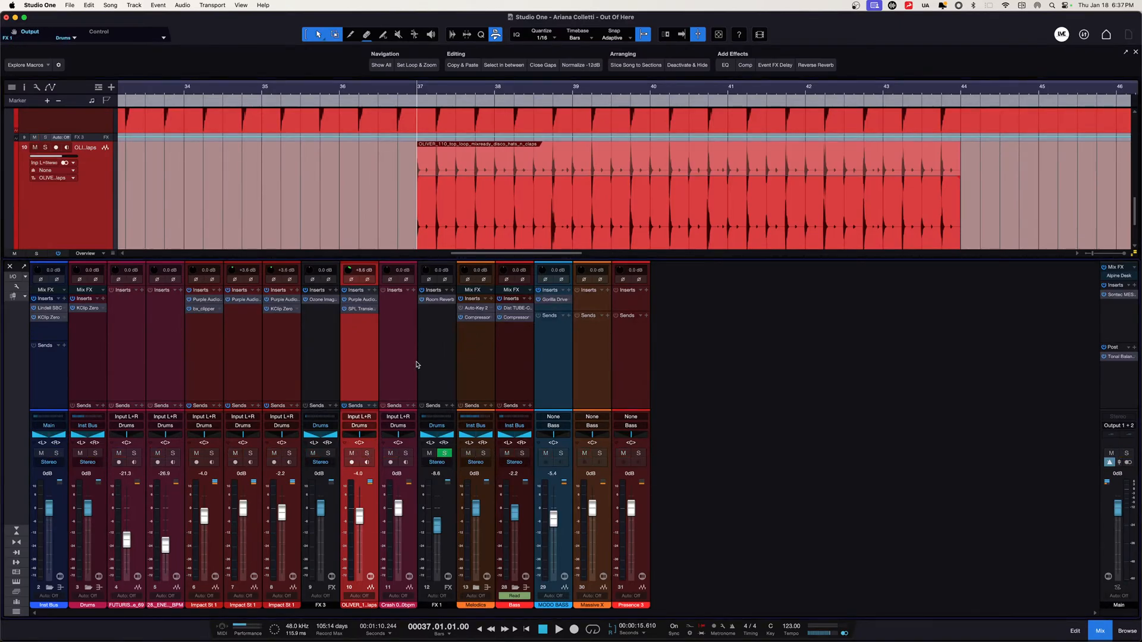
Reopen the claps loop's SPL Transient Designer Plus, audition the soloed track from bypassed to active, and unsolo it.
click(395, 363)
click(372, 369)
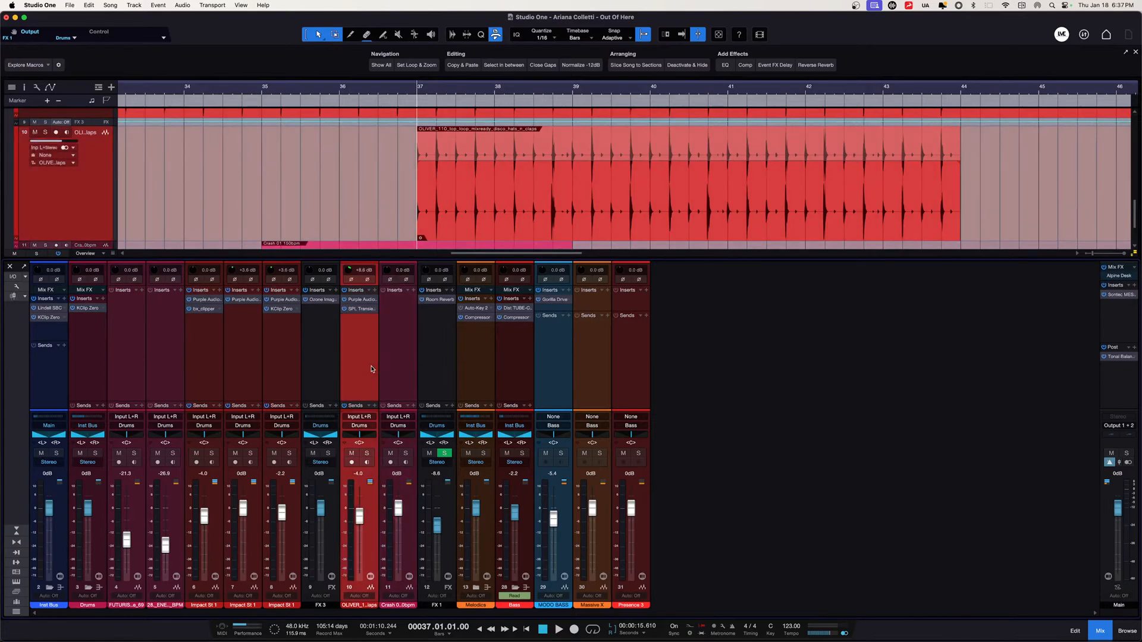
click(370, 309)
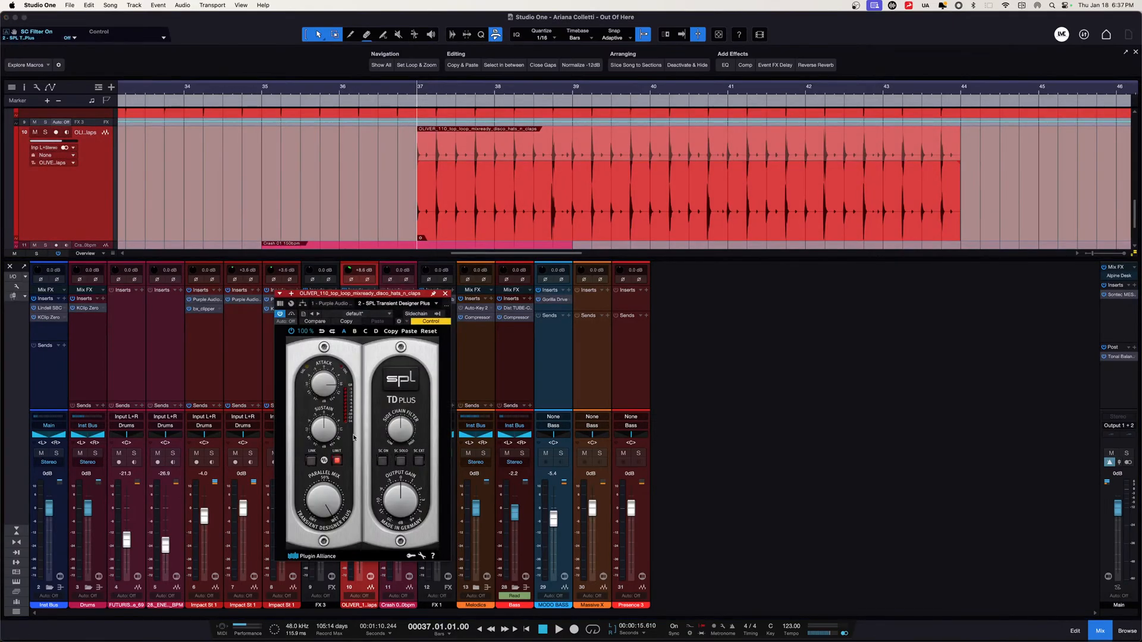
click(291, 316)
key(space)
key(space)
drag(324, 295, 485, 303)
key(s)
key(space)
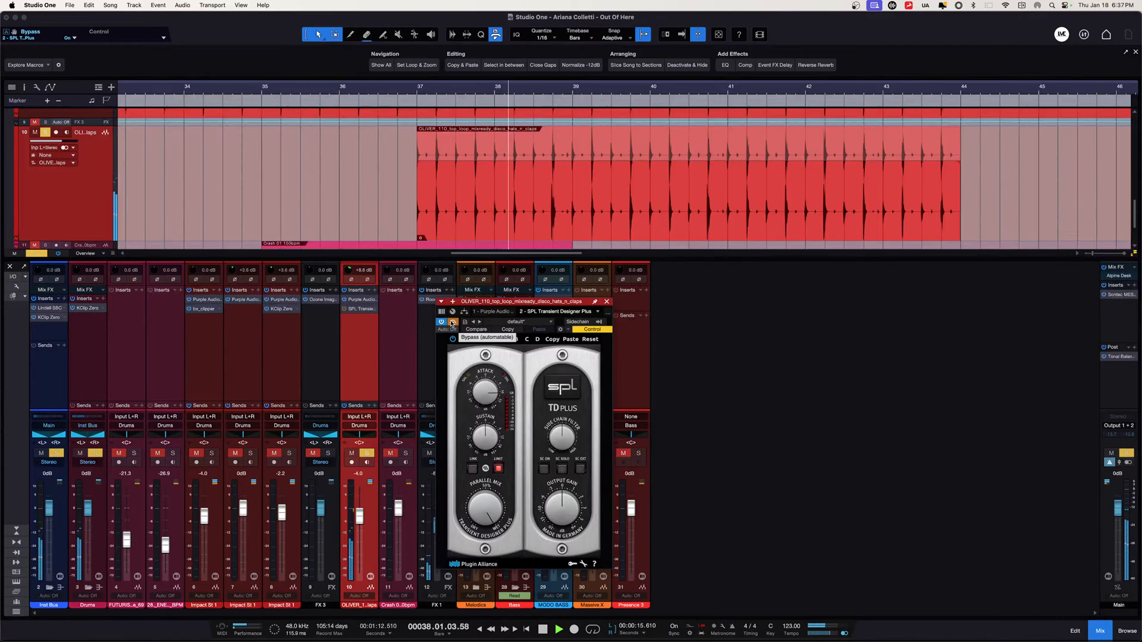
click(453, 323)
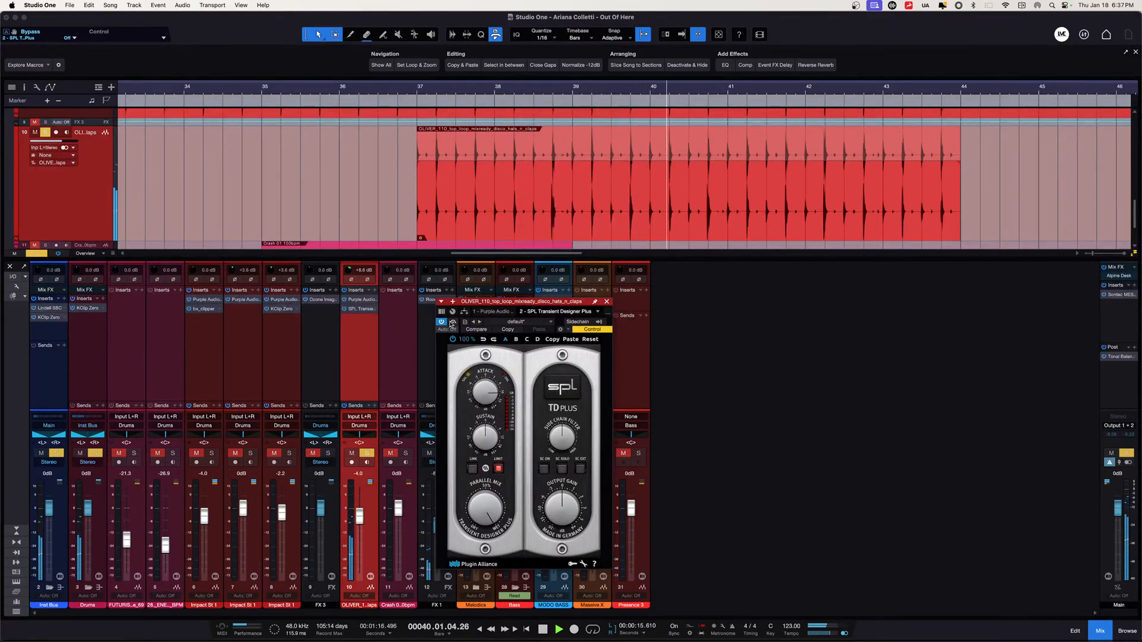
key(space)
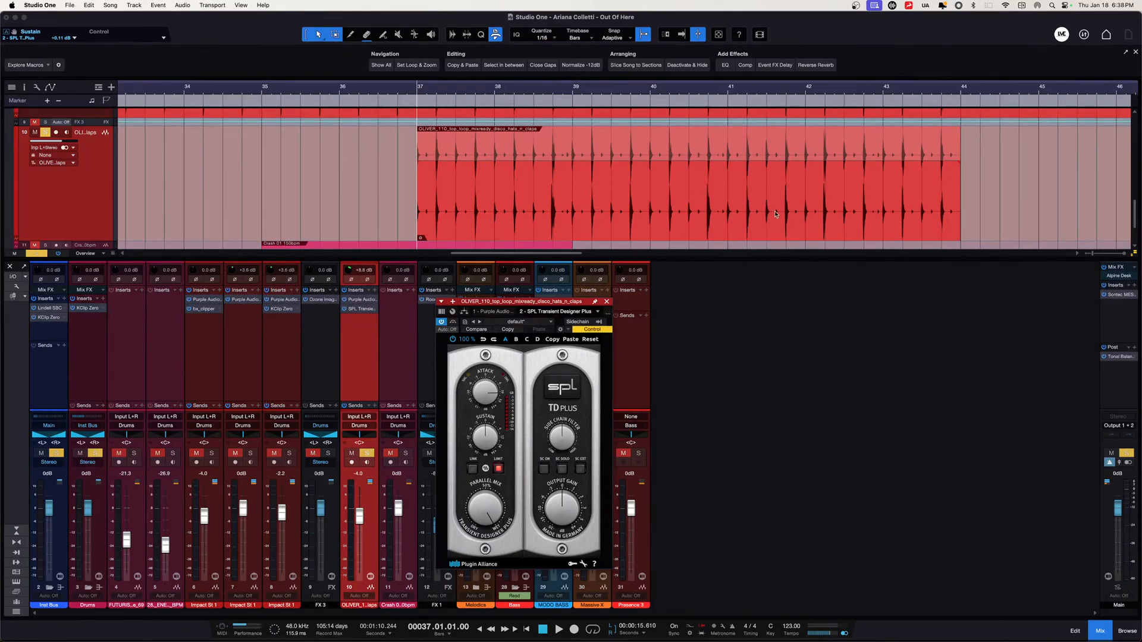
click(368, 456)
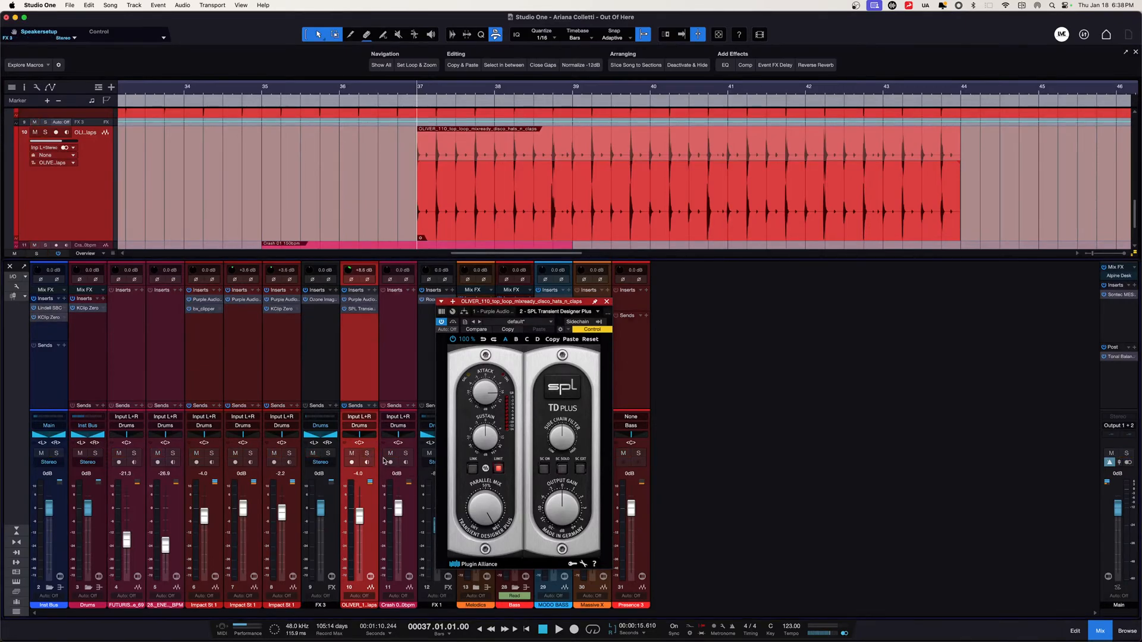
Open the Crash 01 150bpm channel editor and check the displays in the Mac's screen mirroring options.
click(391, 381)
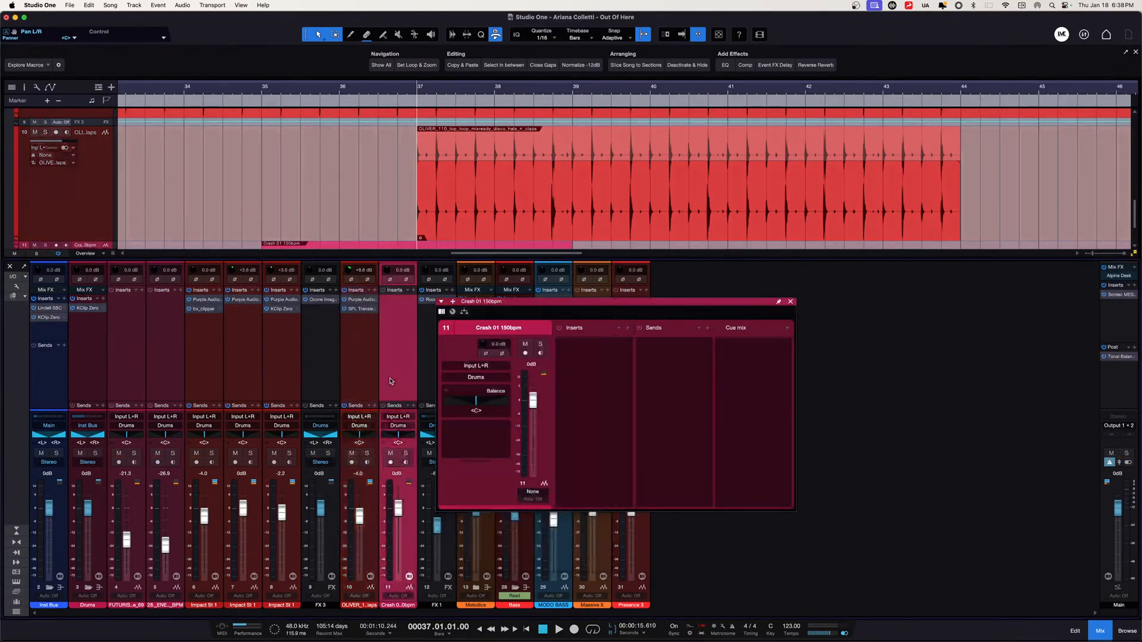
click(1065, 6)
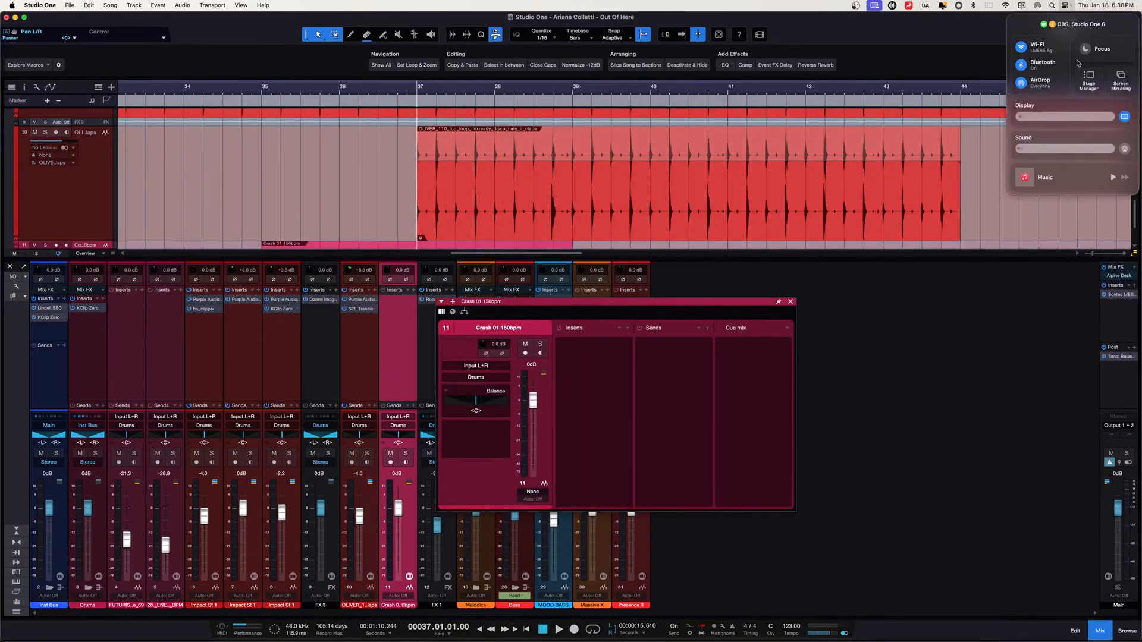
click(1123, 89)
click(1060, 68)
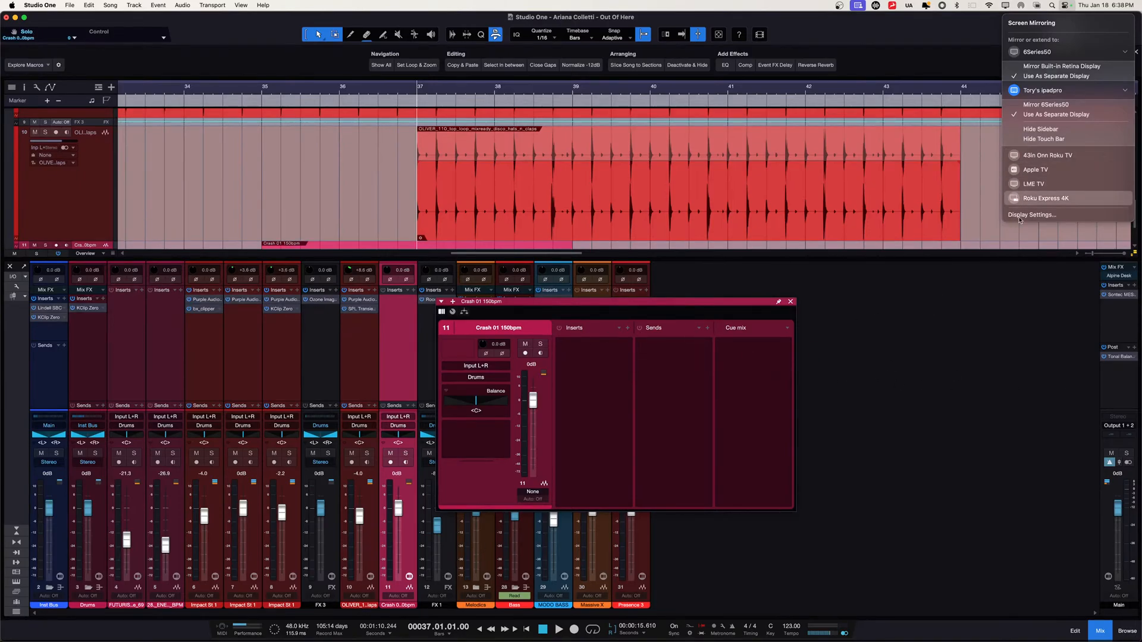
click(1001, 313)
drag(583, 307, 784, 332)
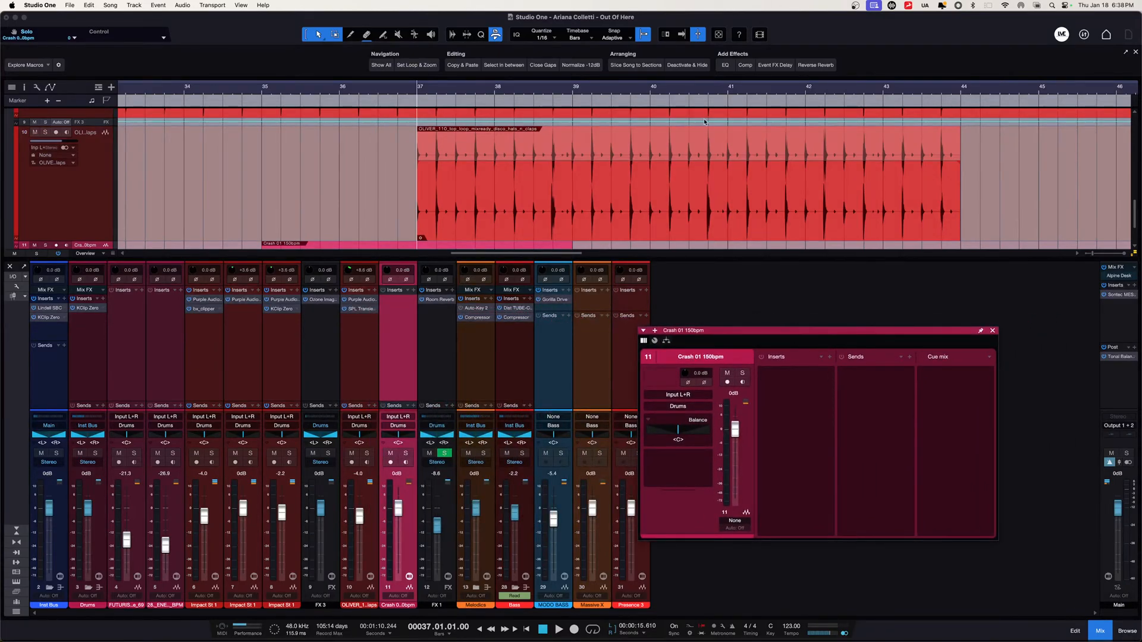
View the Room Reverb settings on FX 1, and solo the Drums bus to examine its KClip Zero.
click(442, 369)
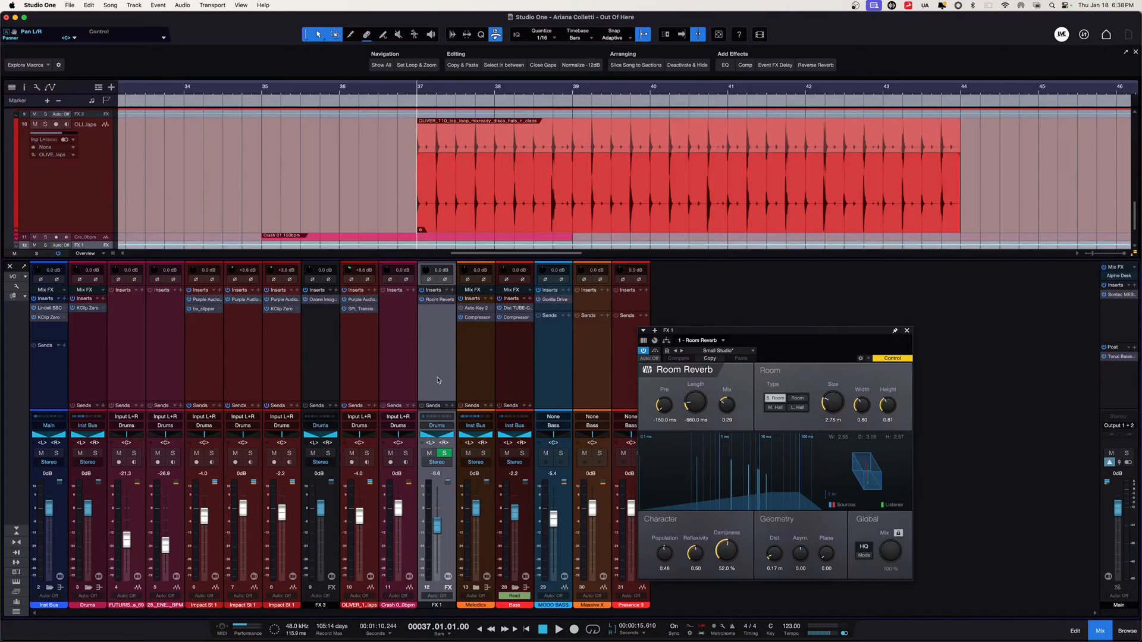
click(95, 453)
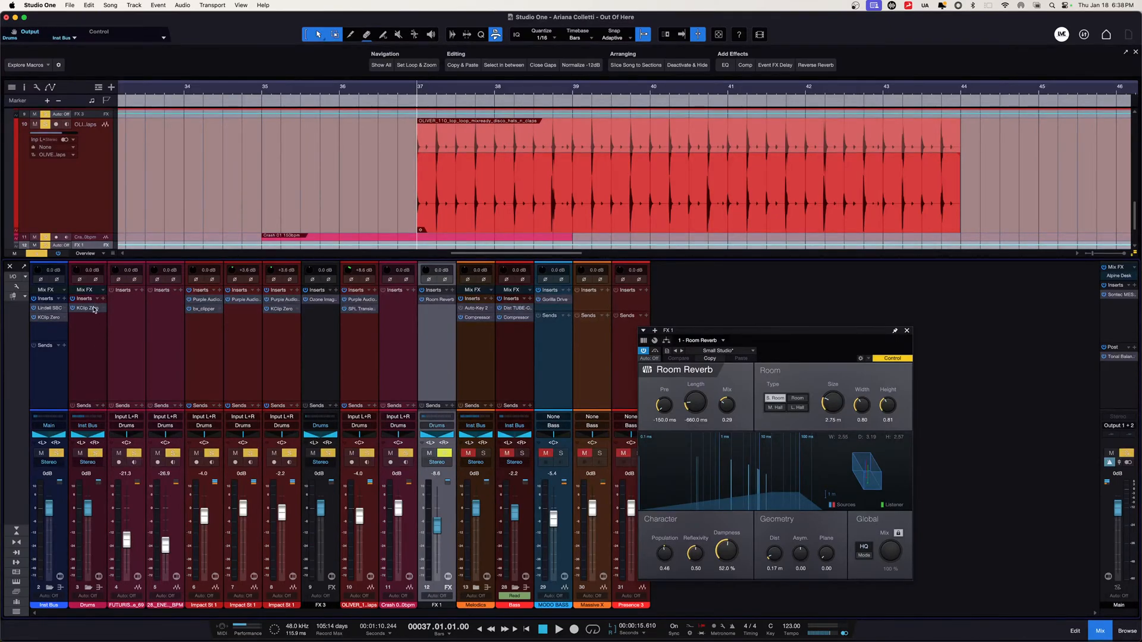
click(93, 308)
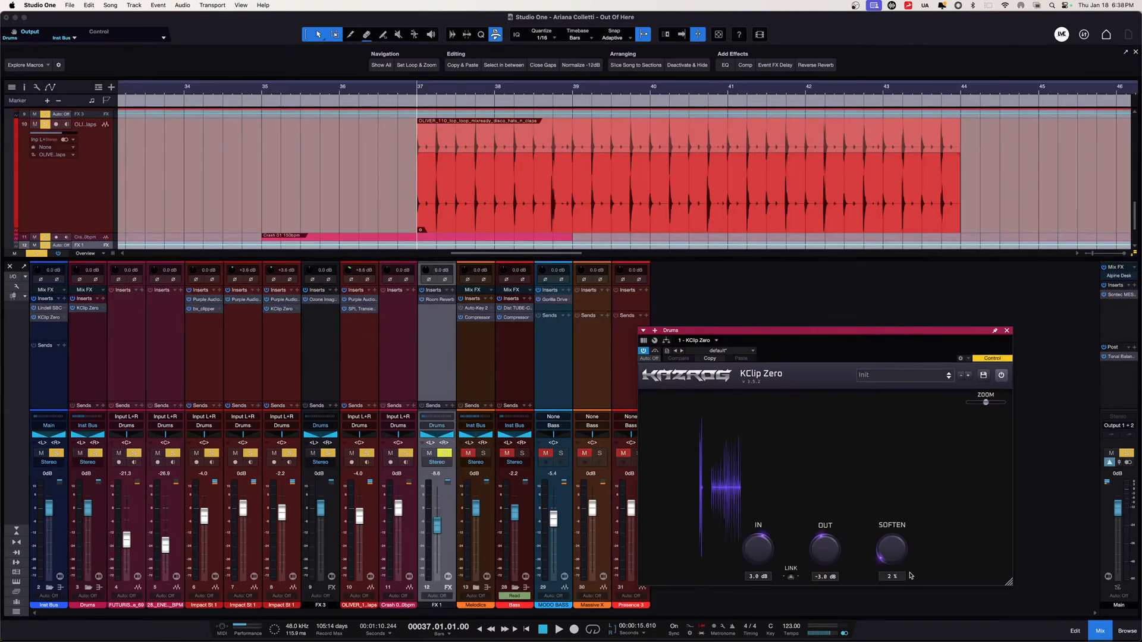
Play the soloed drums from bar 37 and compare them with the Drums bus inserts bypassed and active.
key(space)
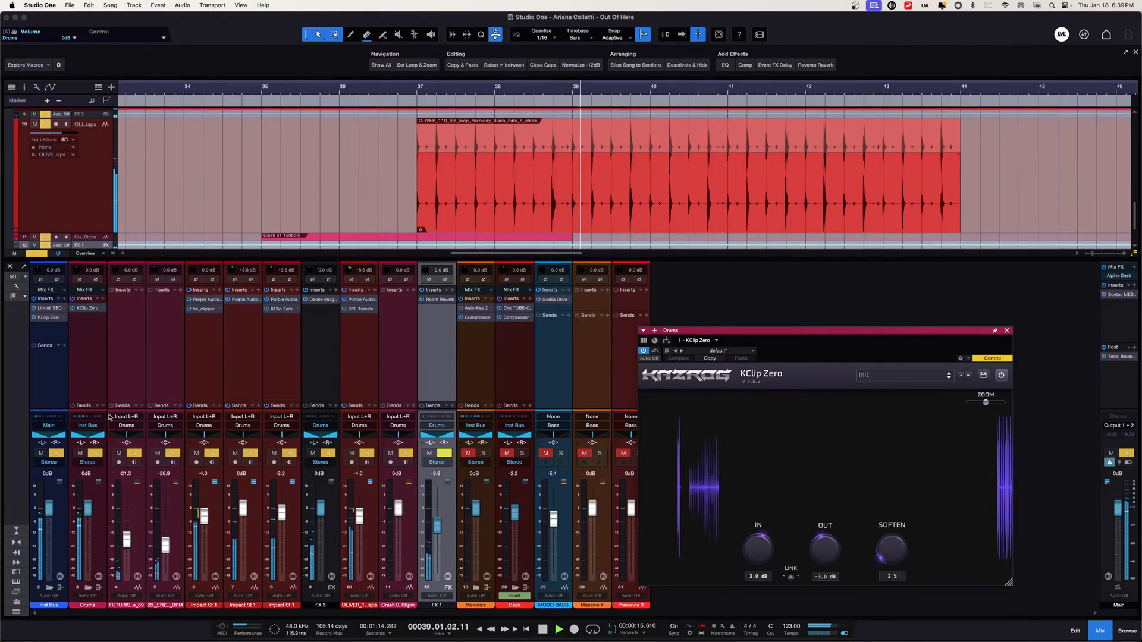
click(72, 299)
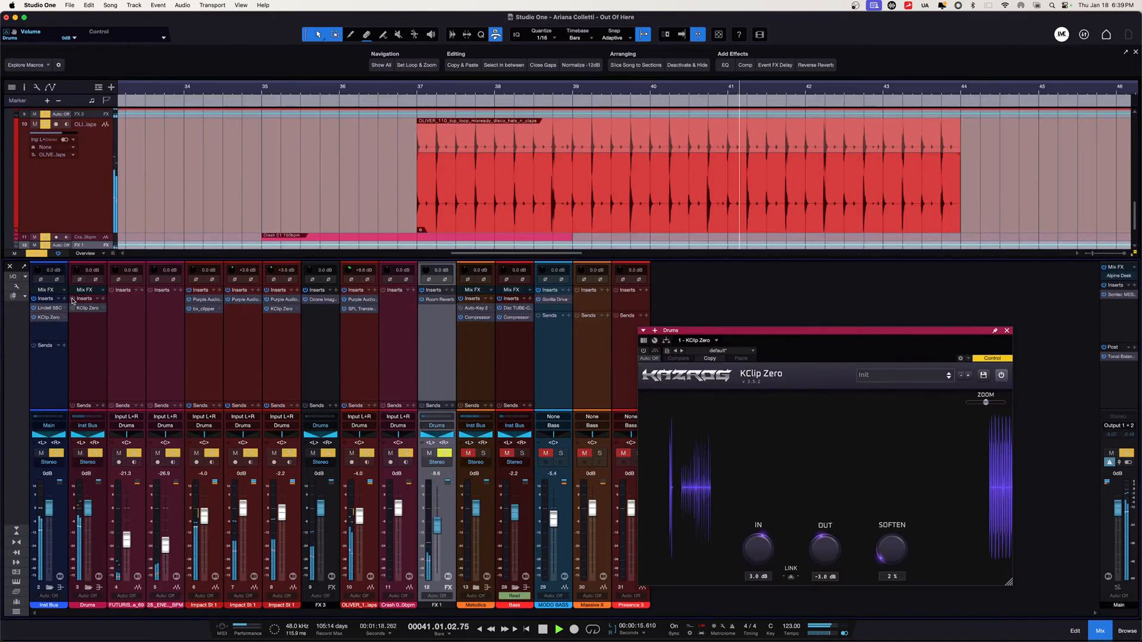
click(72, 300)
Select the channels from the first Impact track through FX 1, compare the drums with their inserts bypassed and active, and reselect only FX 1.
click(221, 346)
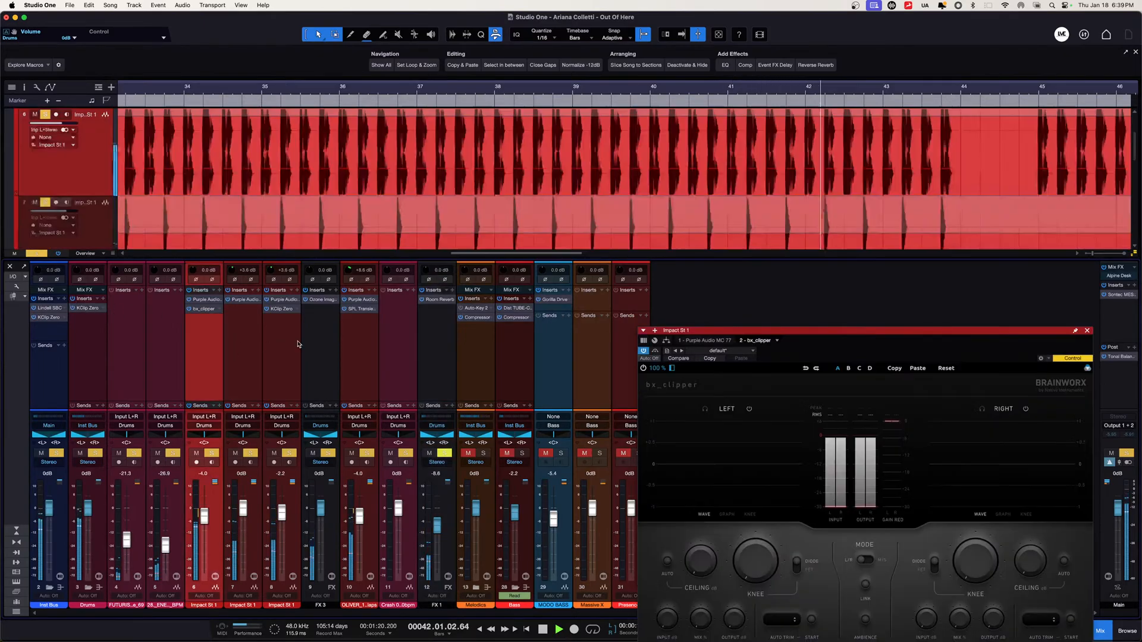
click(447, 343)
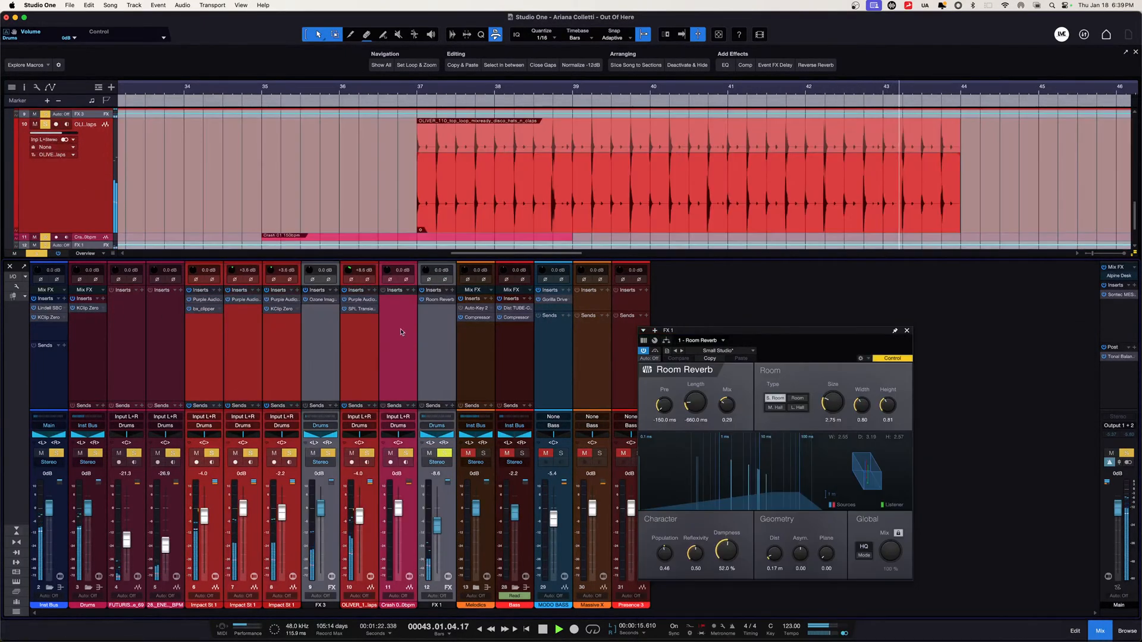
click(227, 291)
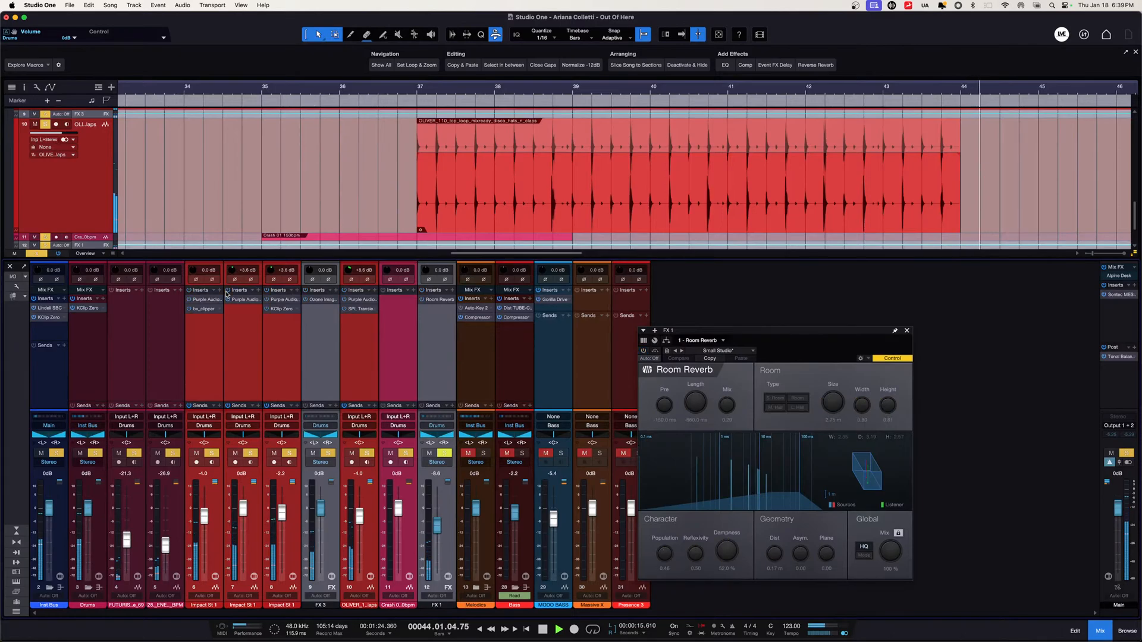
key(space)
key(space)
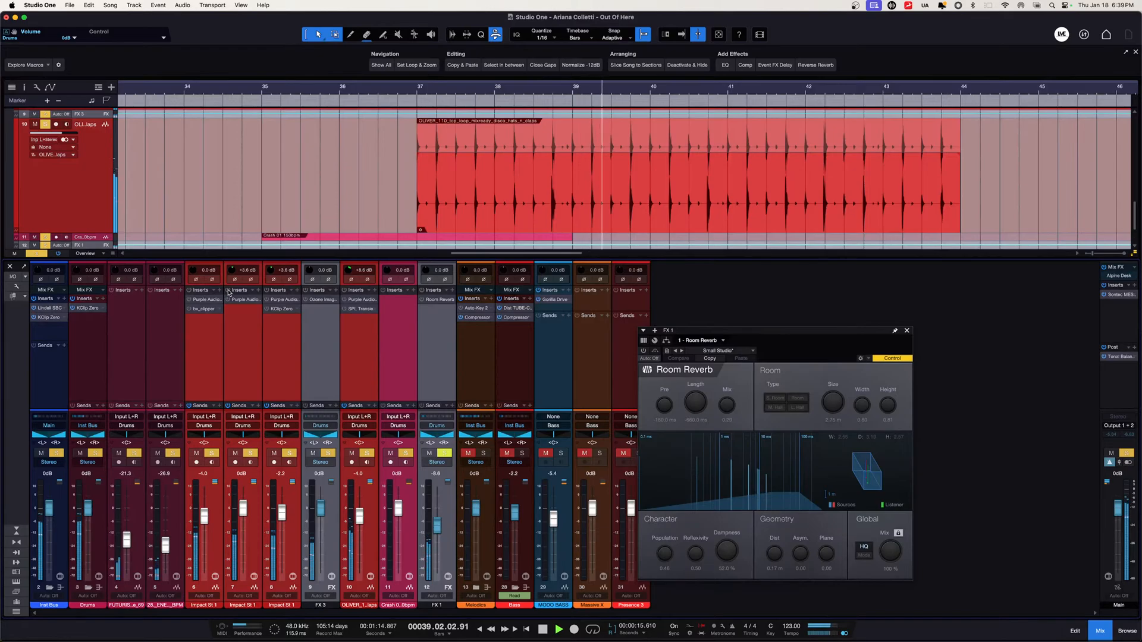
key(space)
click(228, 291)
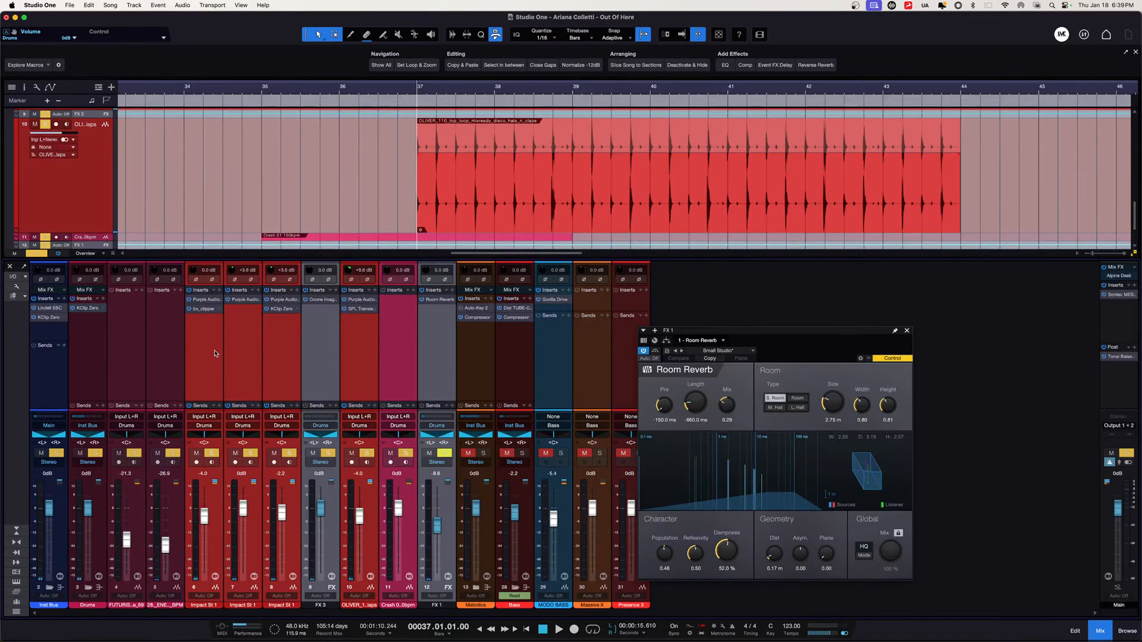
click(400, 349)
click(426, 347)
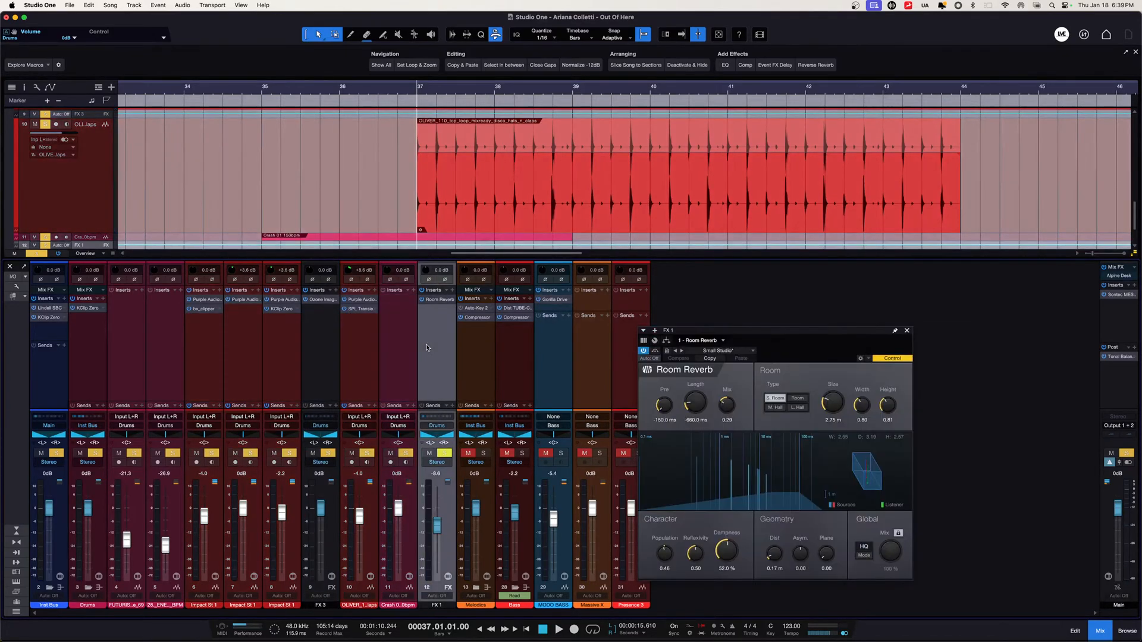
Play the soloed drums from bar 37 and compare them with the FX 1 room reverb muted and unmuted.
click(433, 419)
key(space)
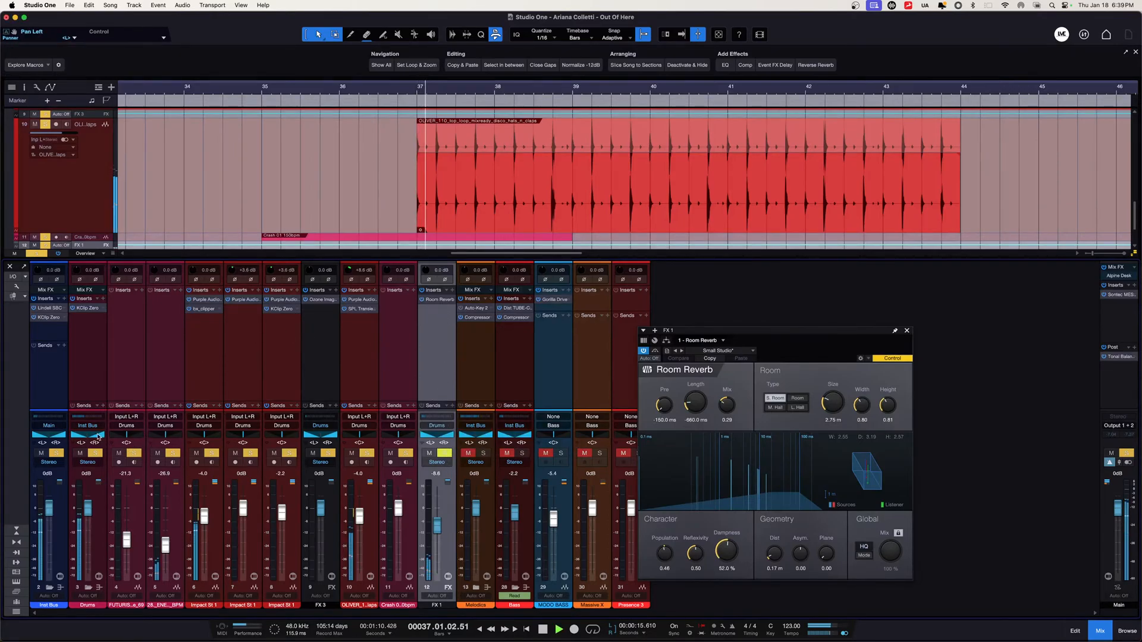
click(431, 454)
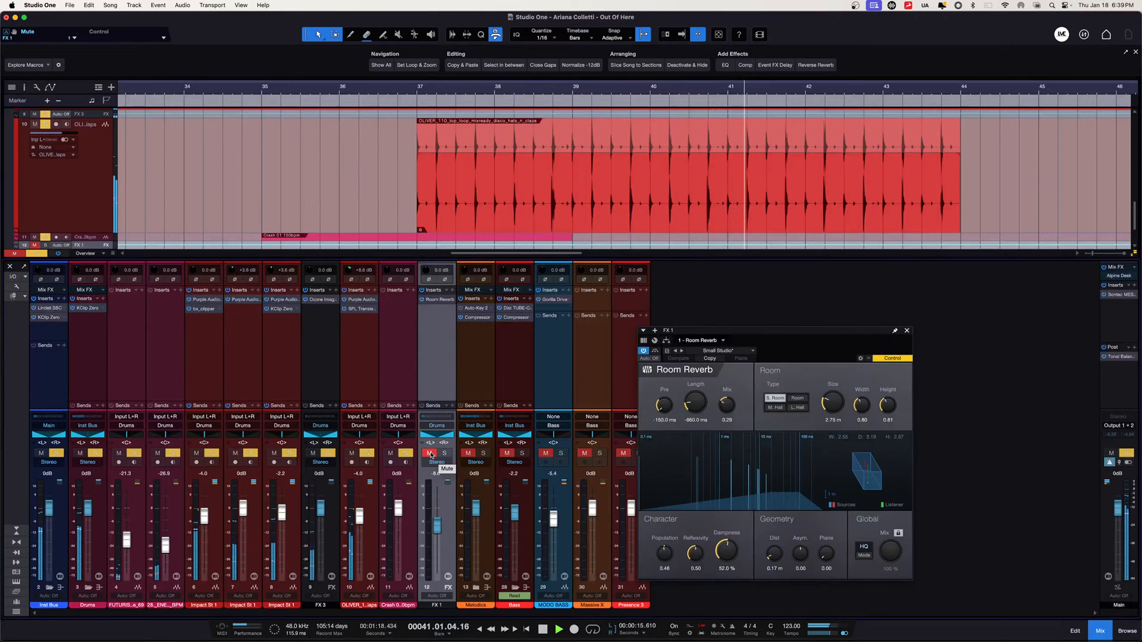
click(432, 454)
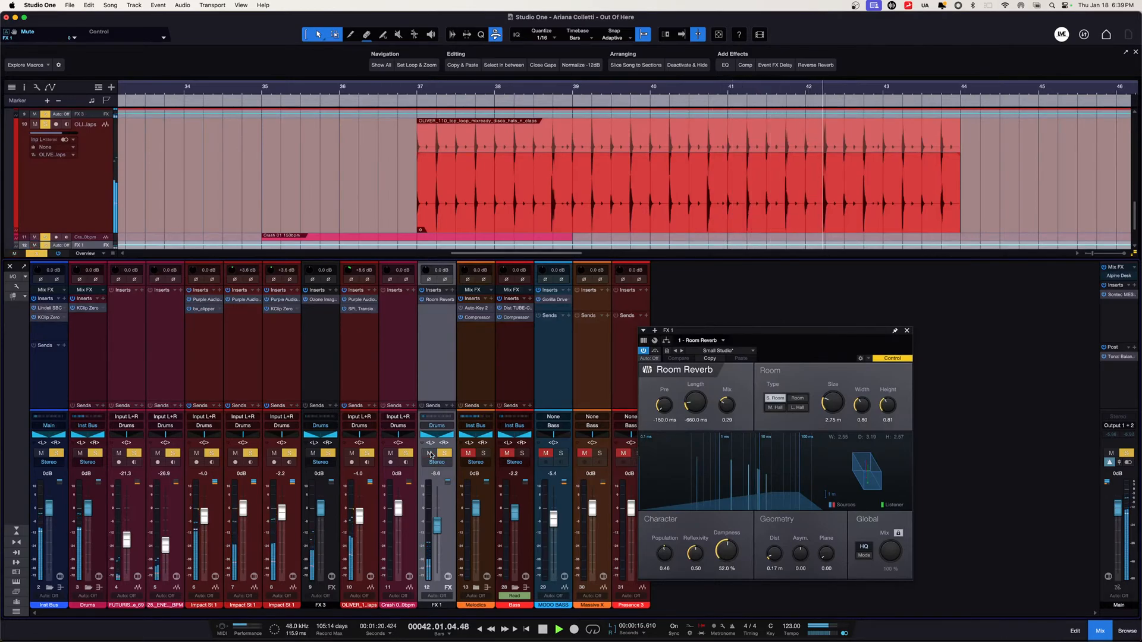
key(space)
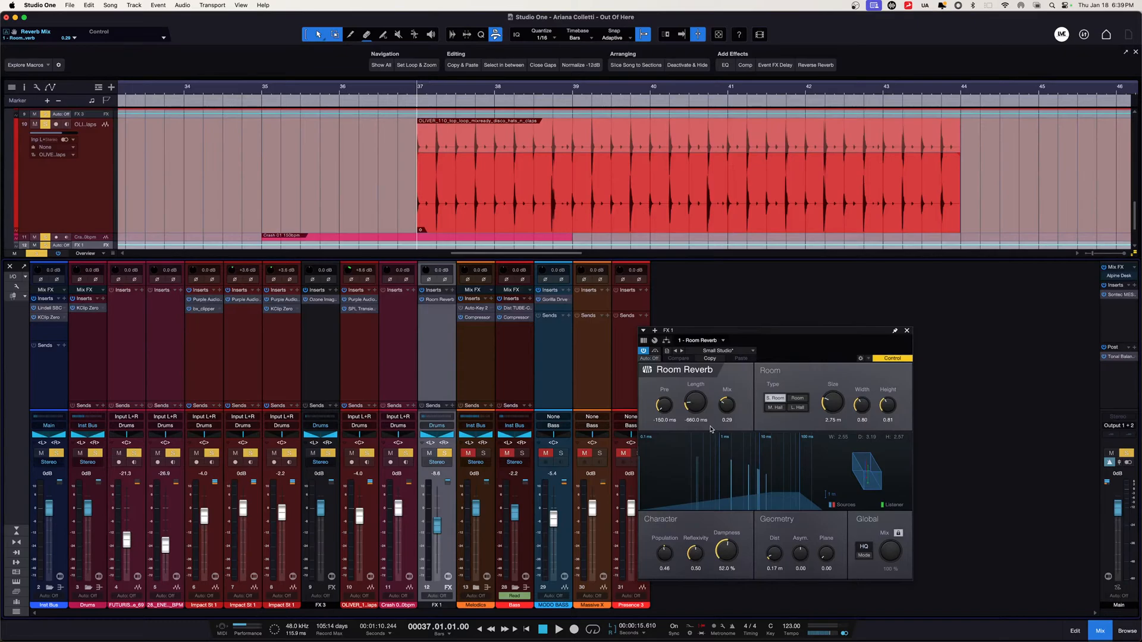
Solo only FX 1, play it from bar 37 to hear the room reverb alone, and clear the solo.
click(448, 454)
click(448, 454)
alt+click(448, 454)
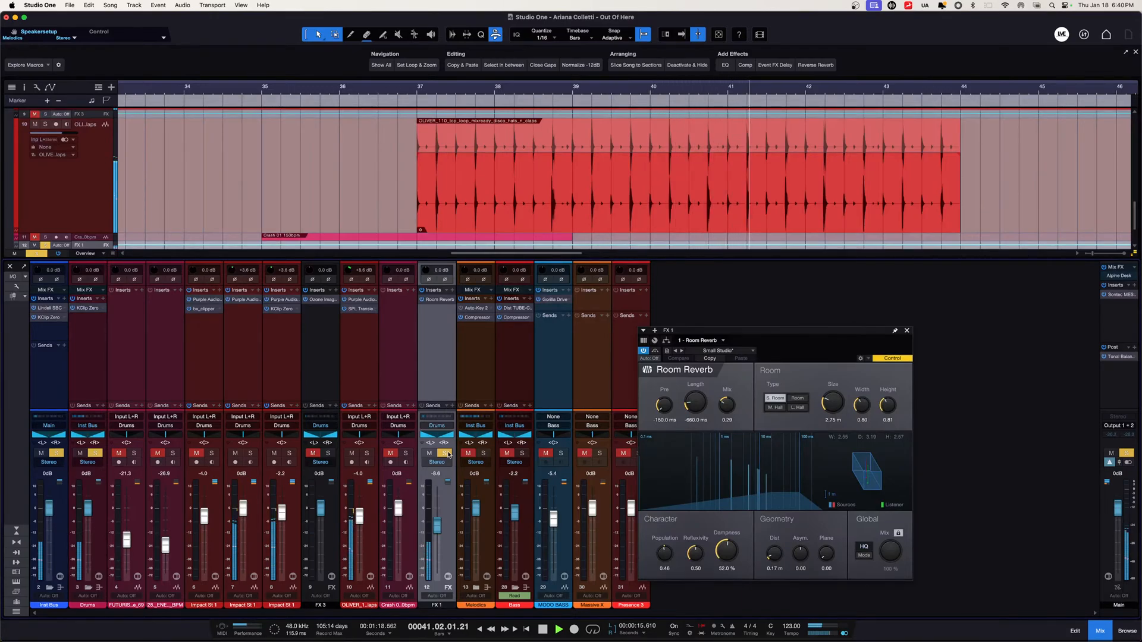
key(space)
click(446, 454)
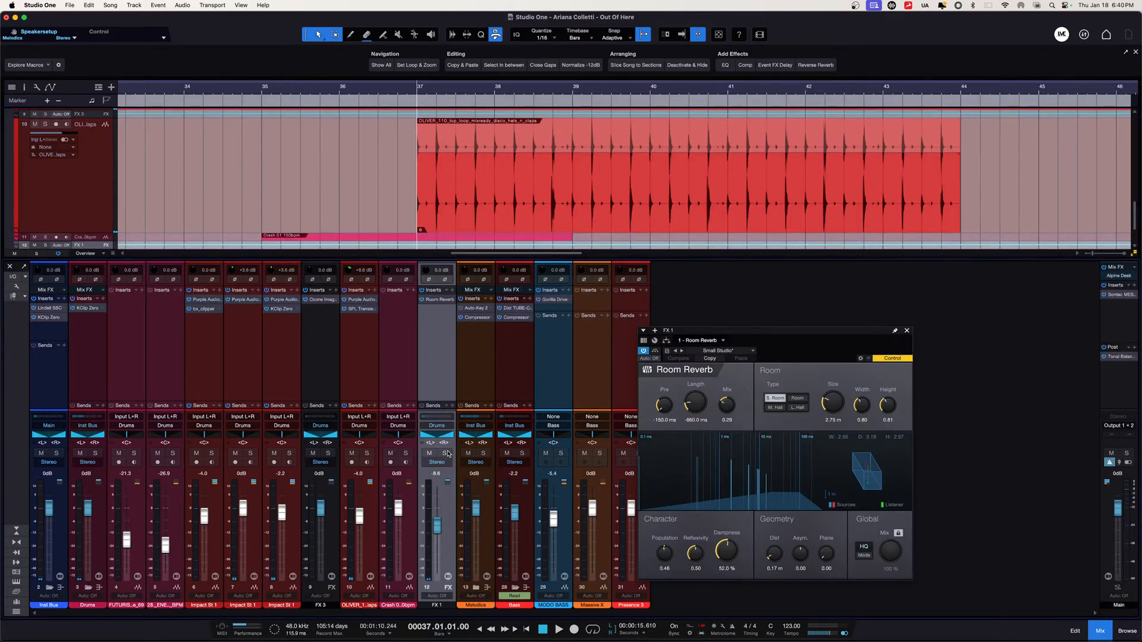
Play the soloed Drums bus from bar 37 with FX 1 muted, bring FX 1 back in to compare, and clear the solo.
click(430, 453)
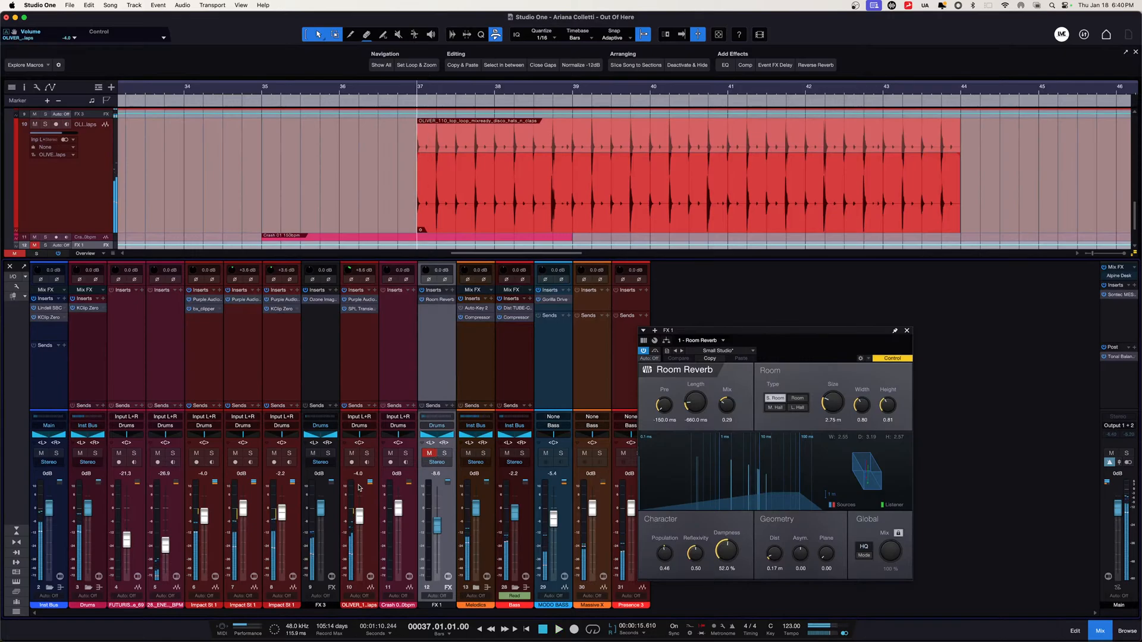
click(95, 454)
key(space)
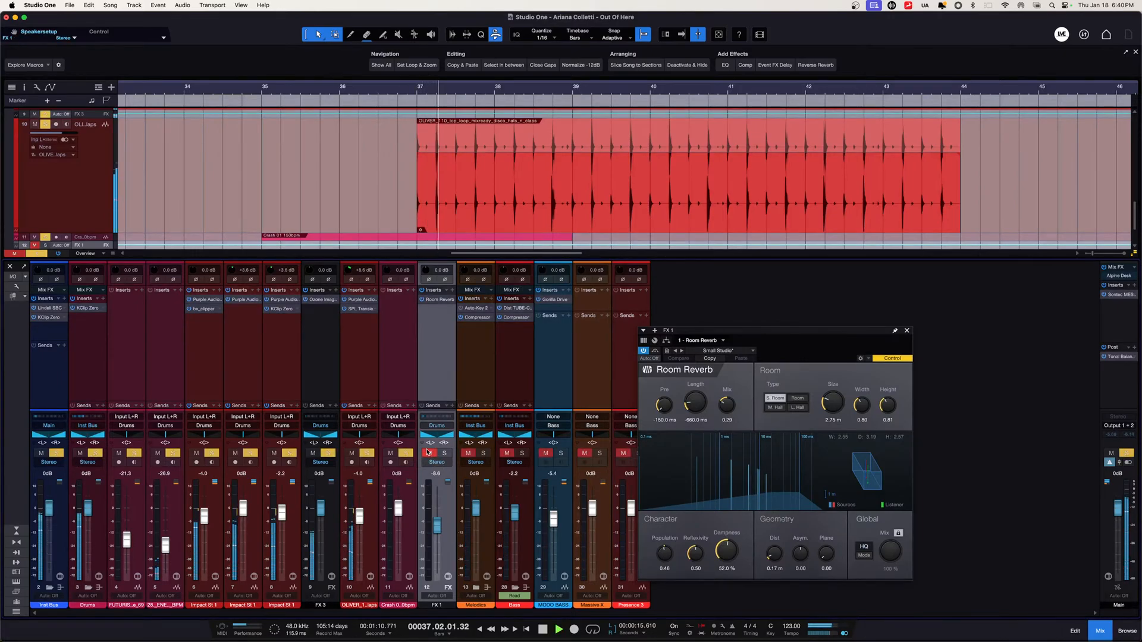
click(430, 453)
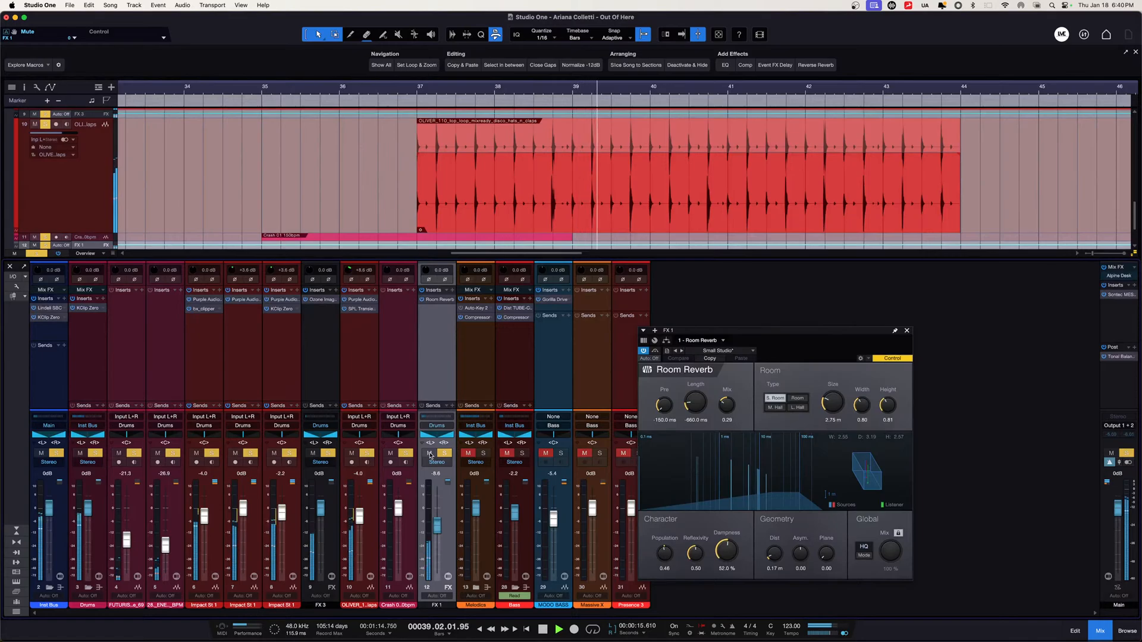
key(space)
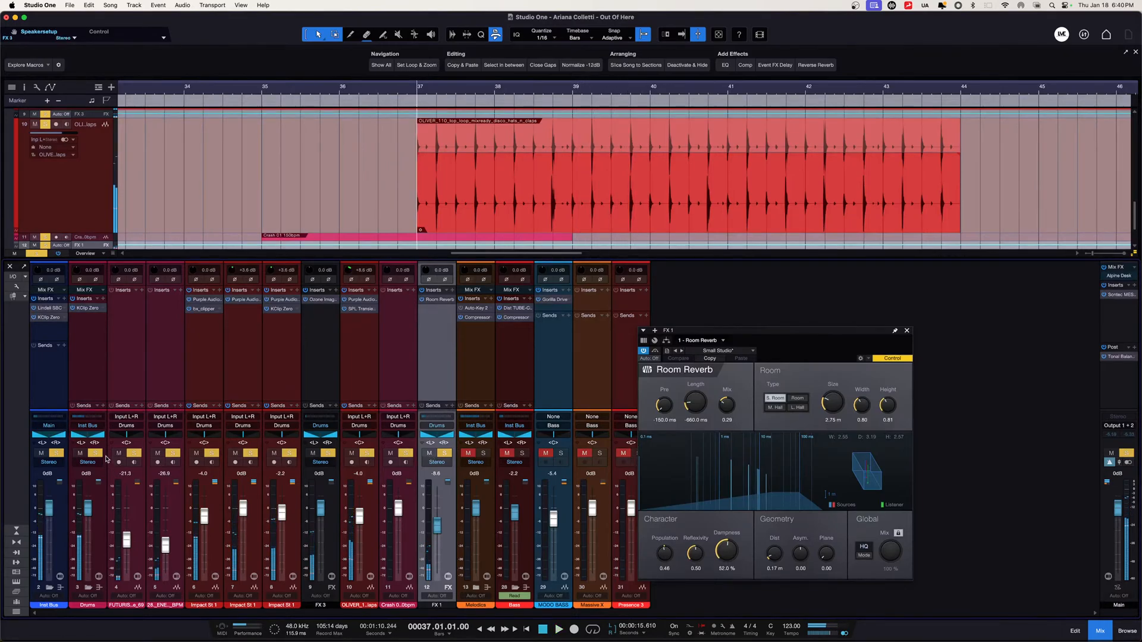
alt+click(96, 454)
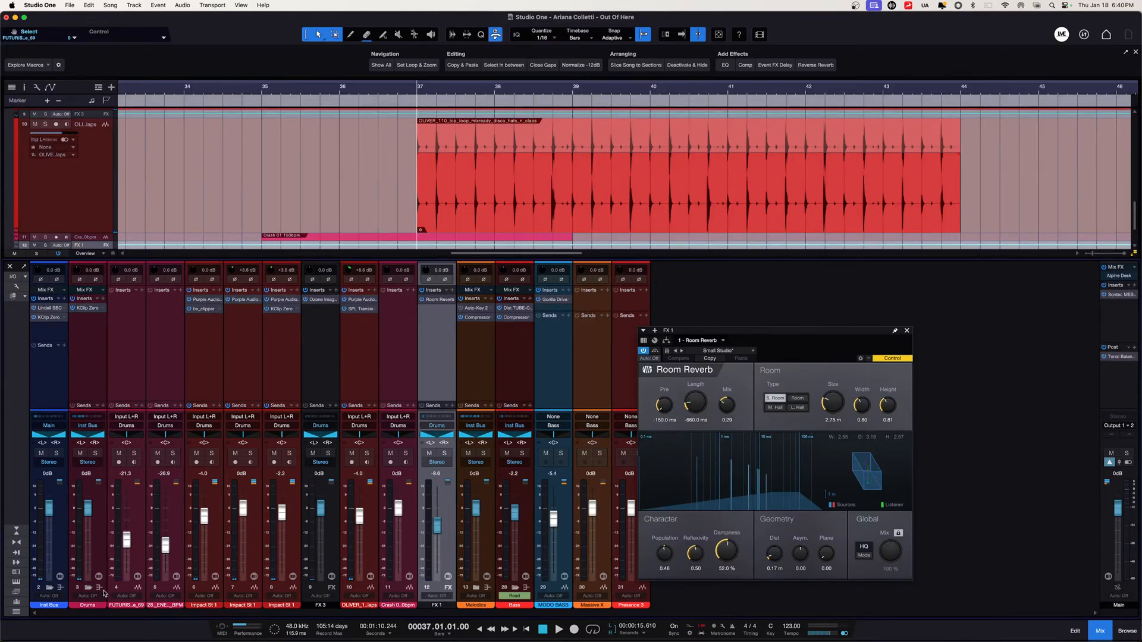
Collapse and mute the Drums bus, and expand the Melodics folder to view its channels and Auto-Key 2 insert.
click(88, 589)
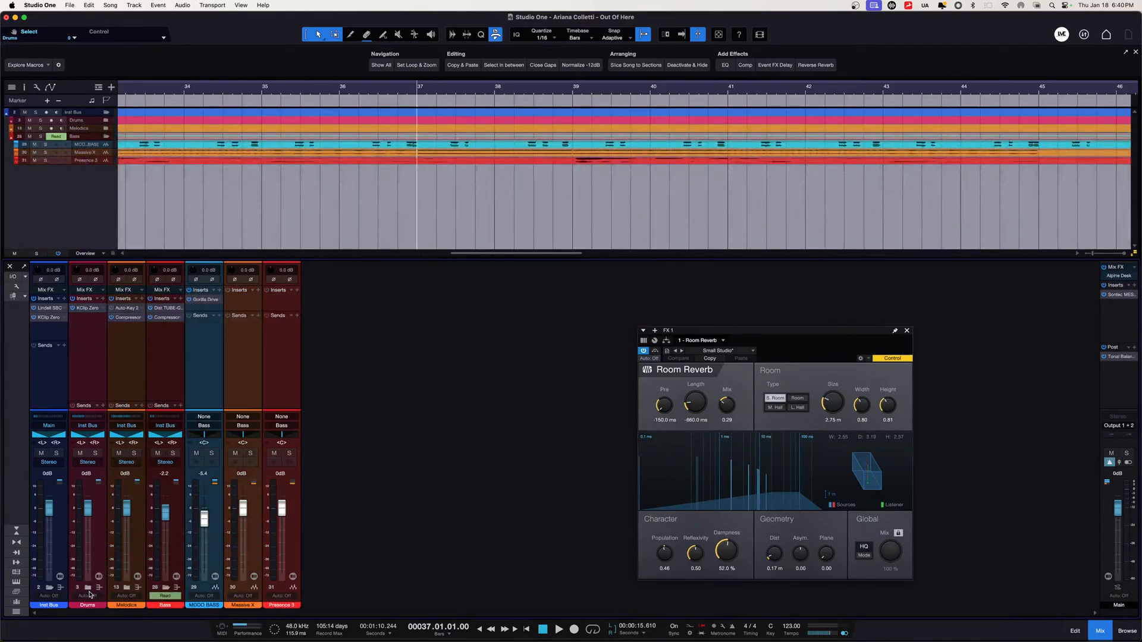
click(81, 453)
click(128, 588)
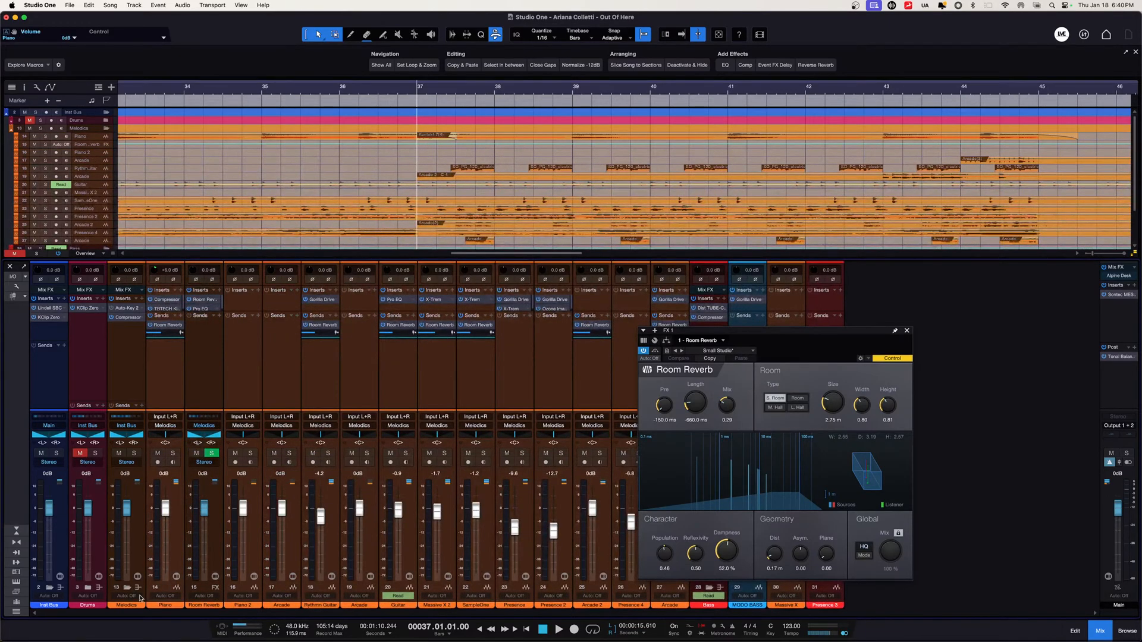
click(136, 543)
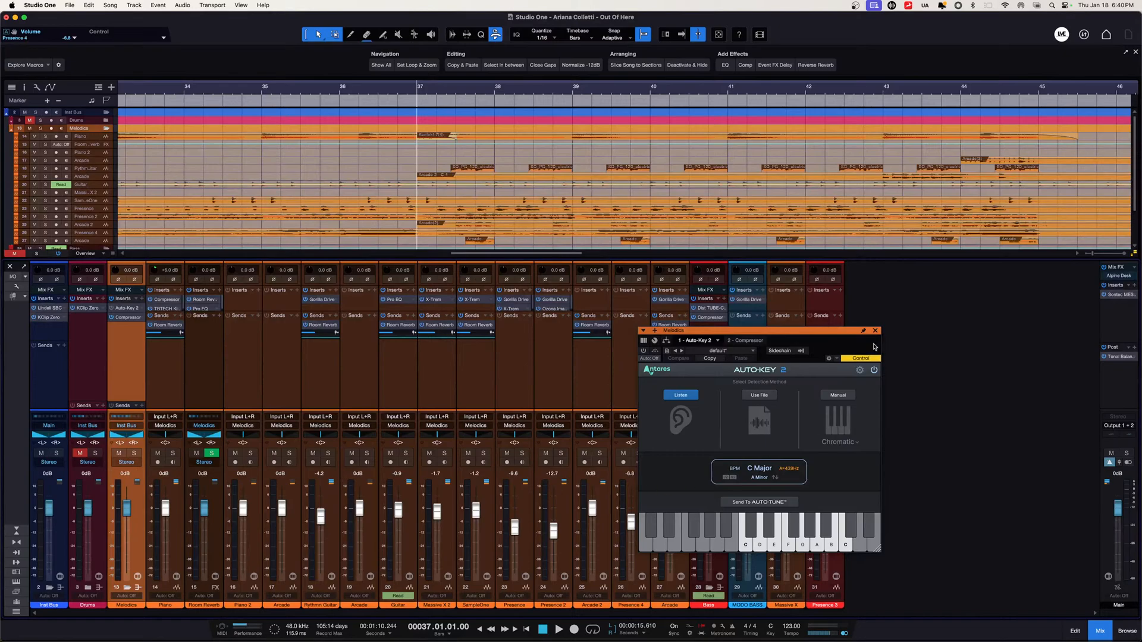
click(875, 331)
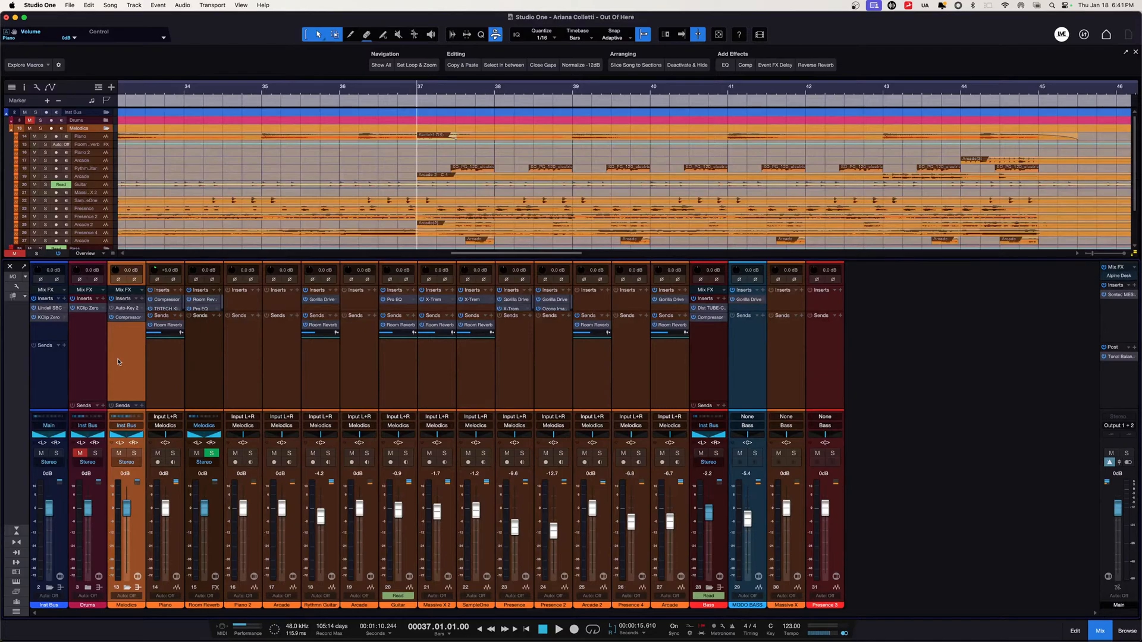
Collapse the Bass folder, leave the Melodics folder expanded, and solo the Melodics bus.
click(127, 588)
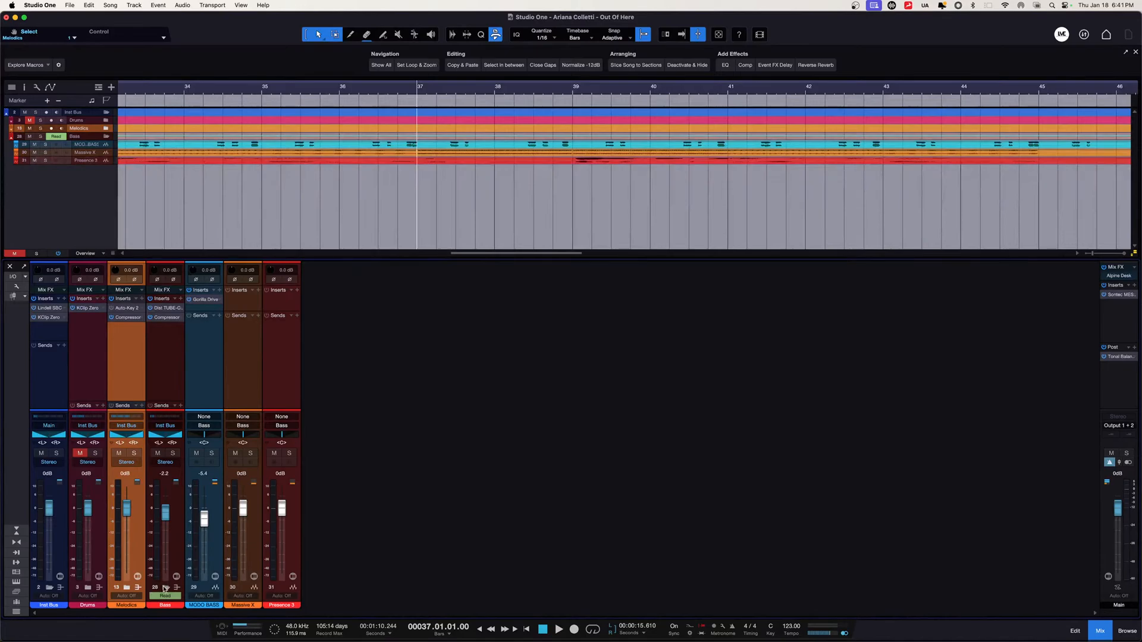
click(165, 588)
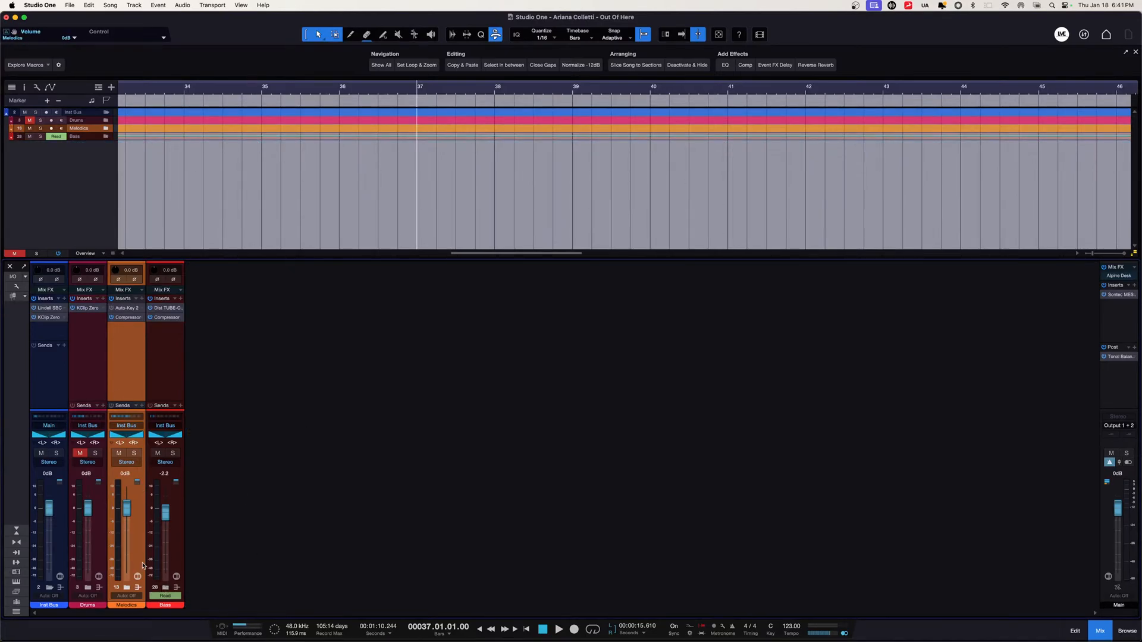
click(127, 587)
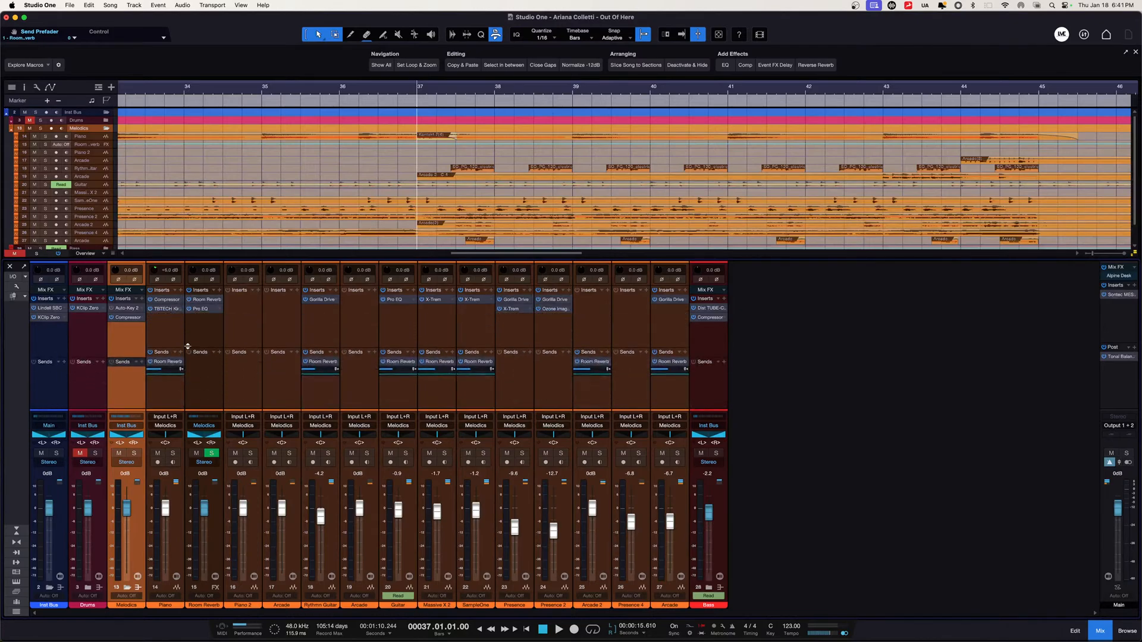
click(134, 454)
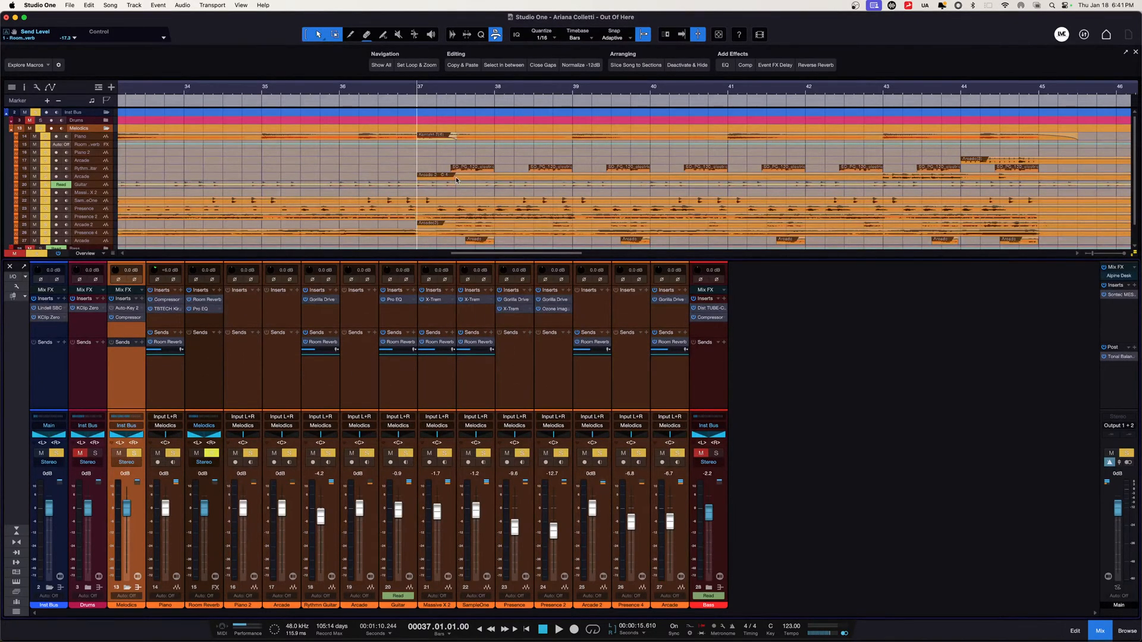
Fit the whole song in the arrangement with the playhead at bar 11, and show the Arranger track.
key(alt+z)
scroll(473, 182, down, 2)
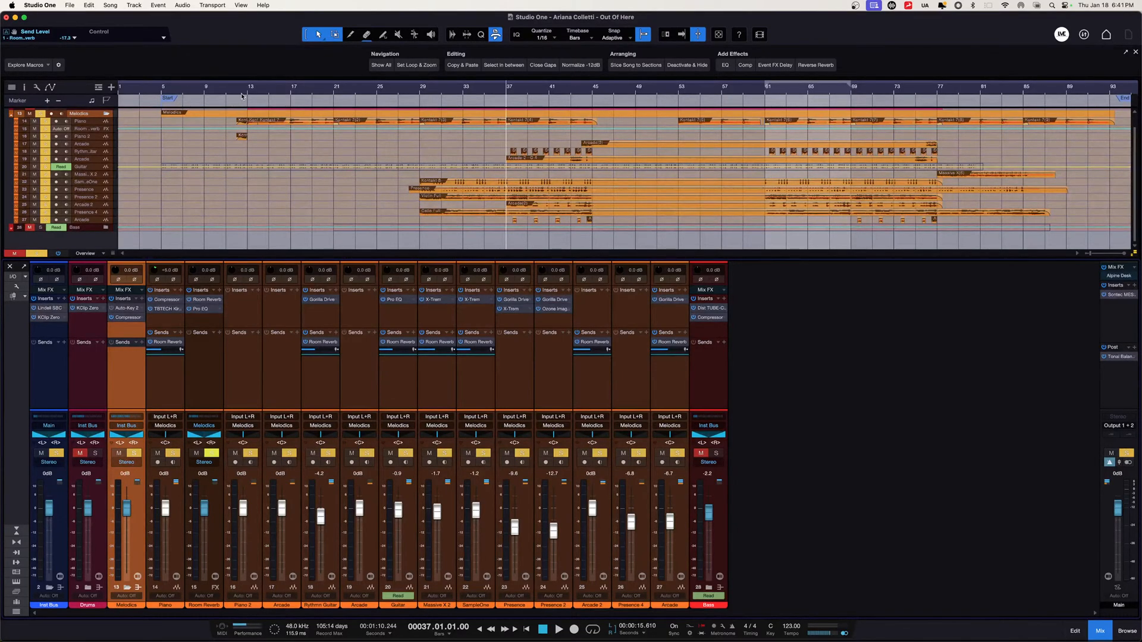
click(418, 87)
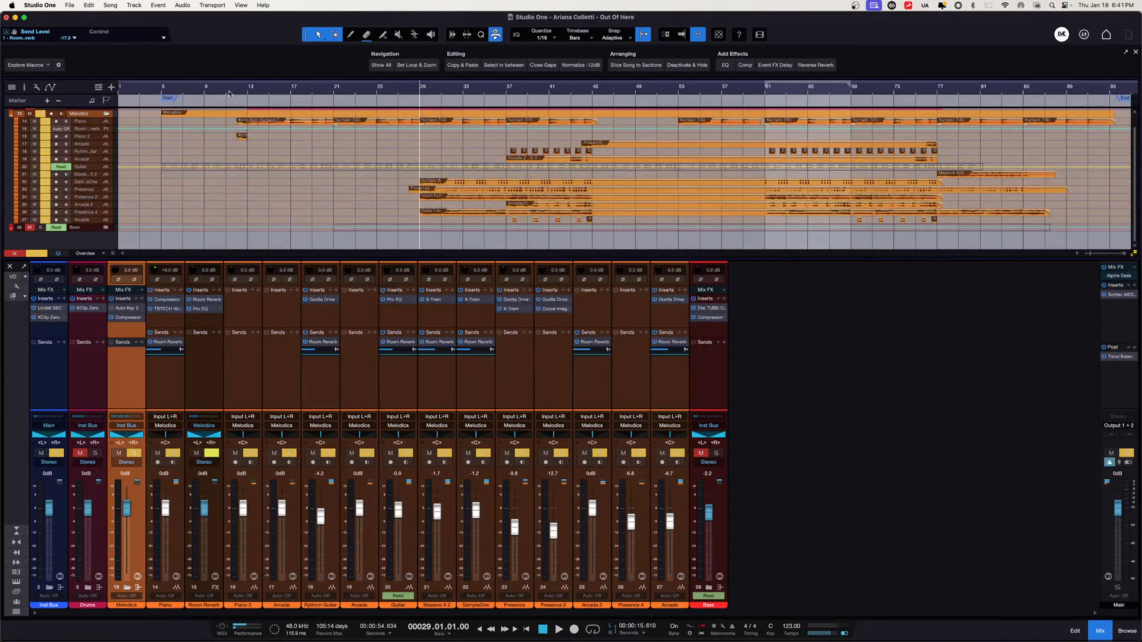
click(227, 90)
click(98, 87)
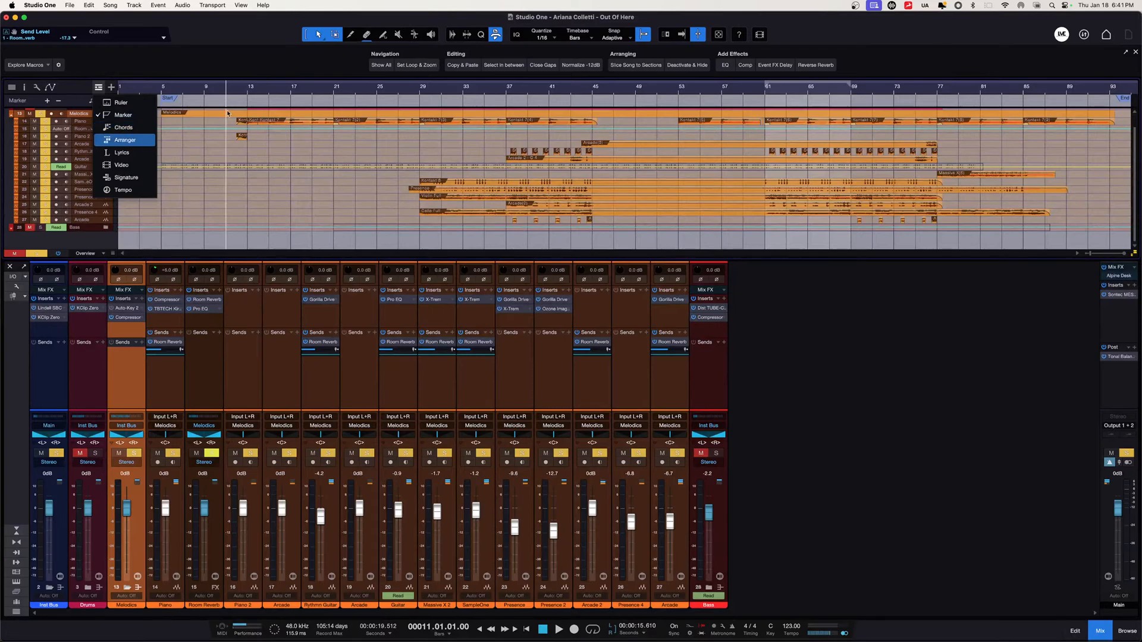
click(125, 140)
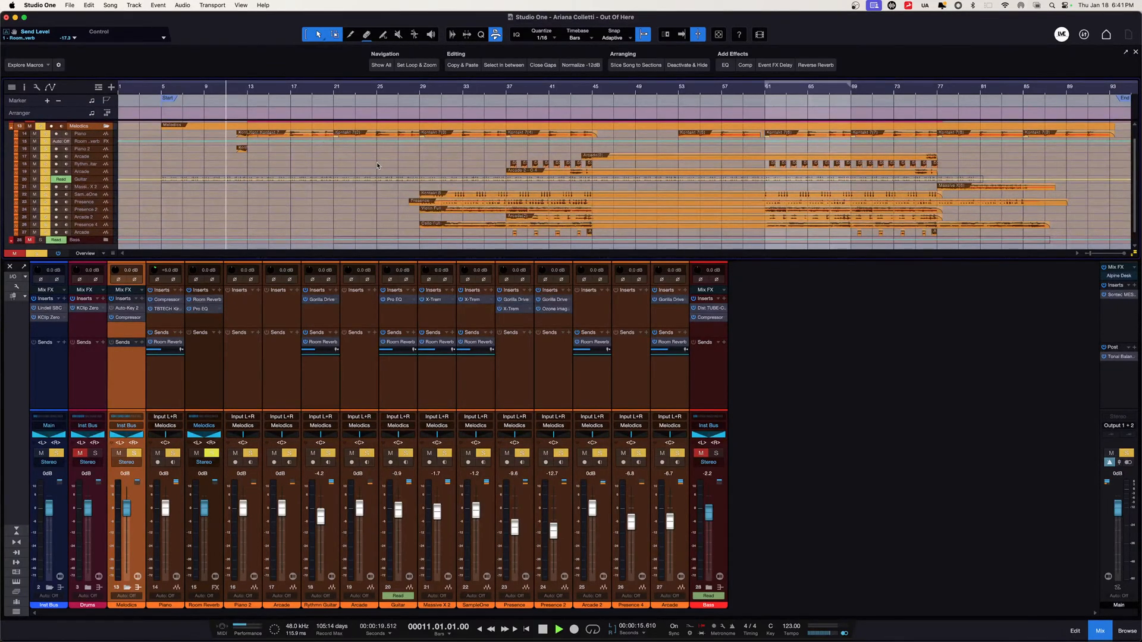
Play the soloed melodics from bar 11, hide the mixer, and enlarge all tracks to normal height.
key(space)
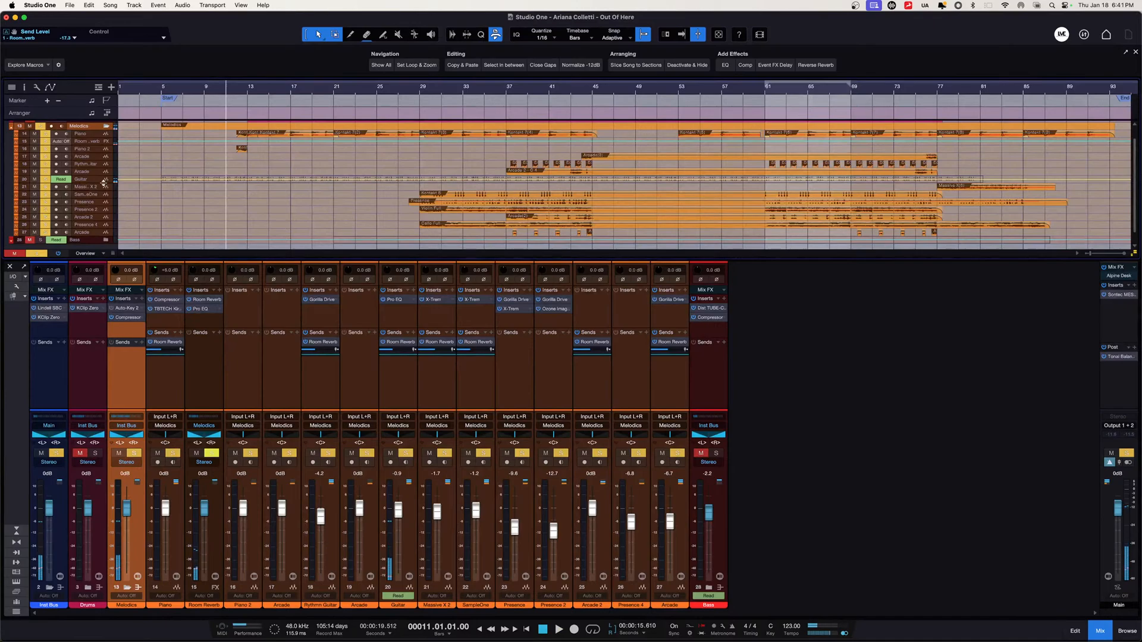
key(space)
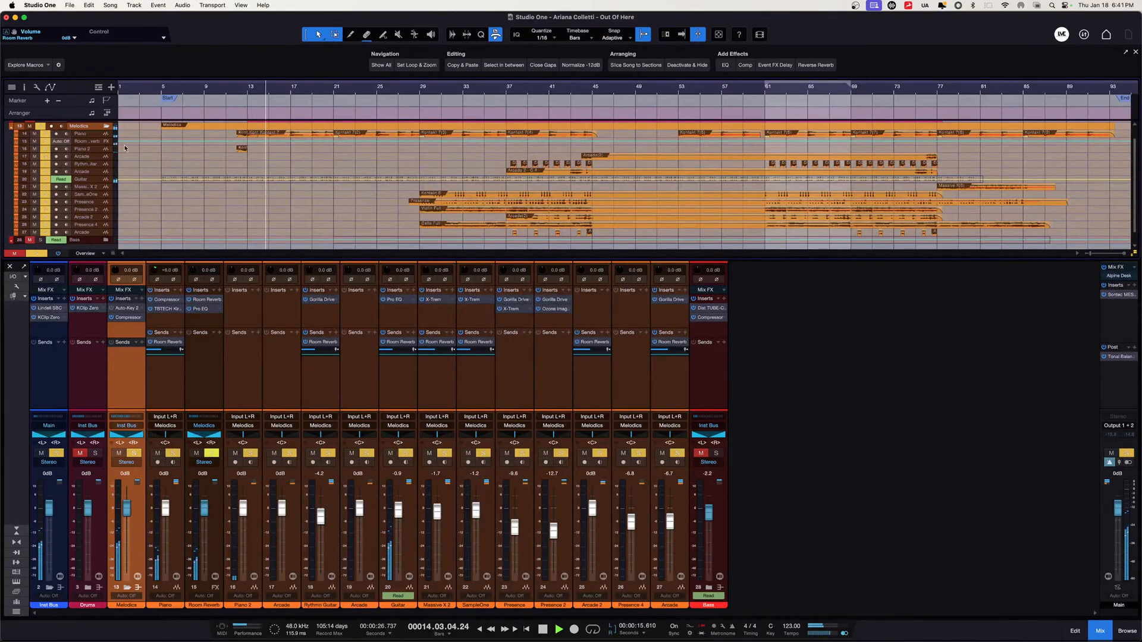
drag(92, 138, 93, 180)
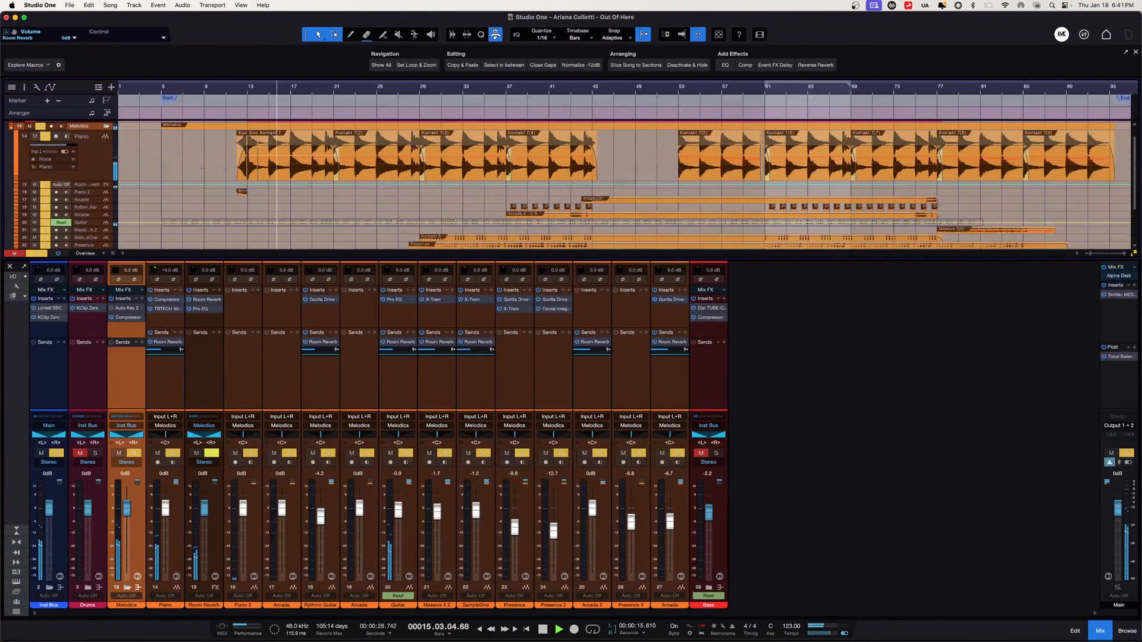
key(F3)
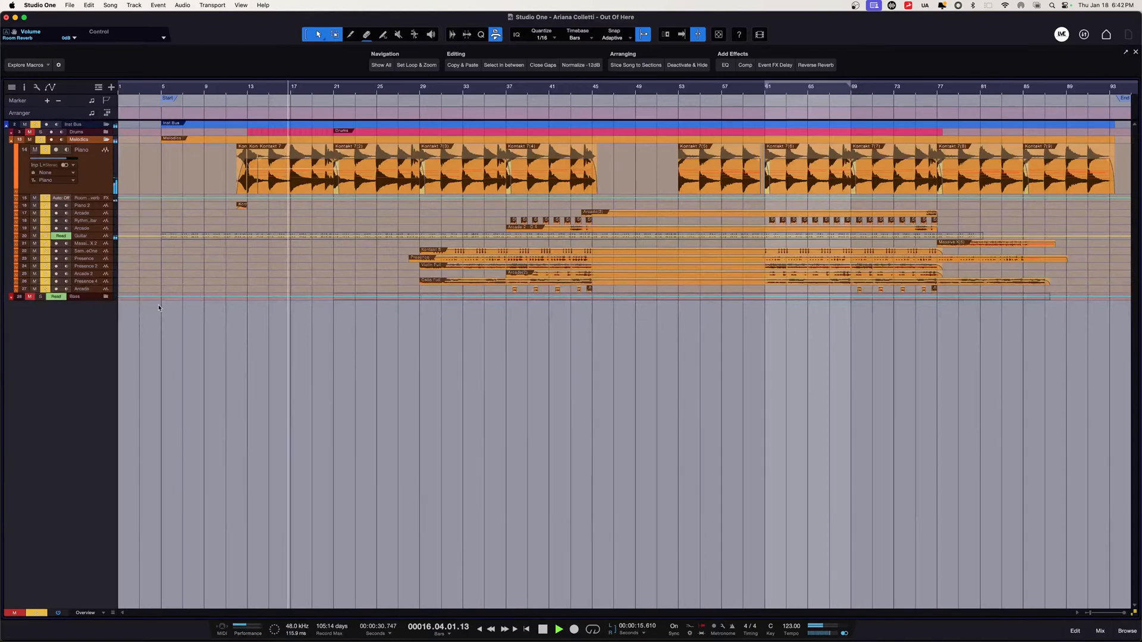
key(shift+e)
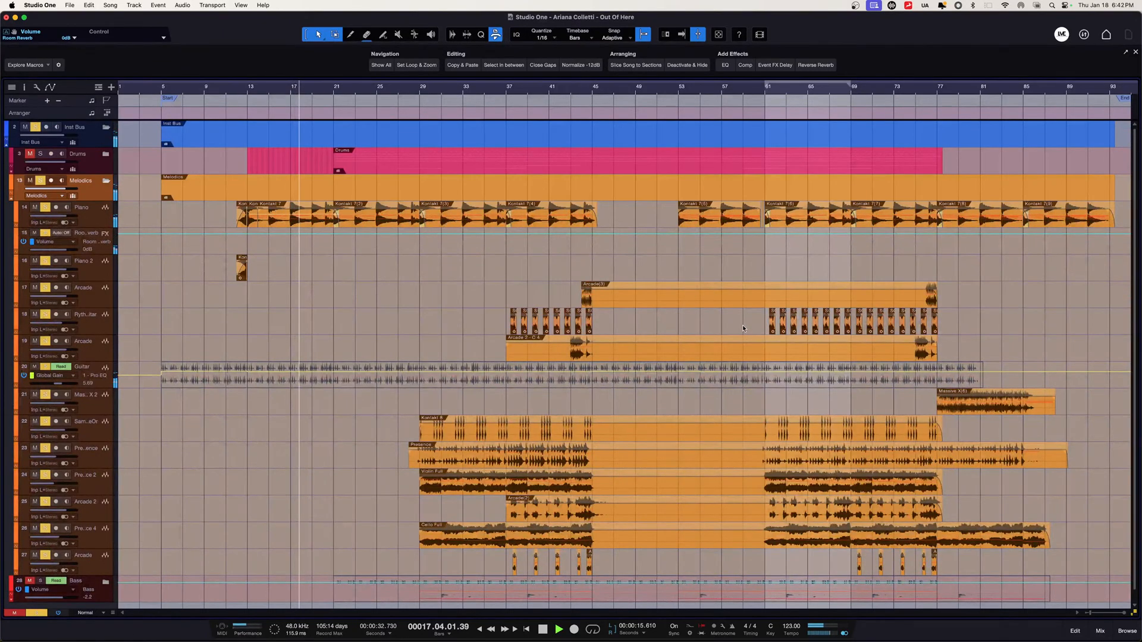
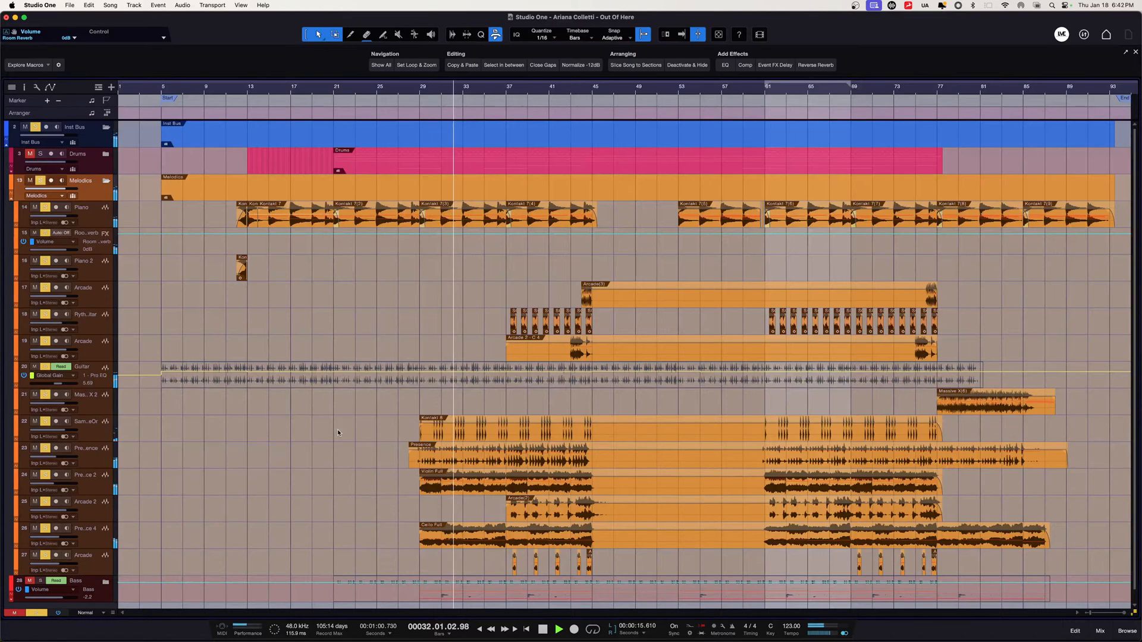
Hide the automation envelopes on the arrangement tracks and stop playback.
key(a)
key(a)
key(a)
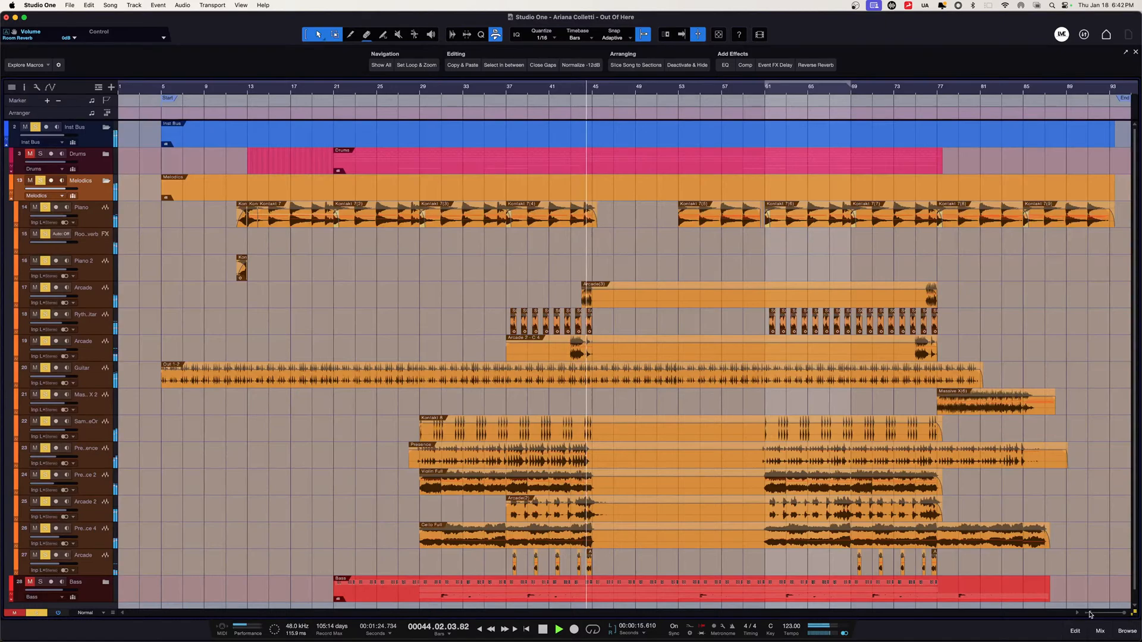
key(space)
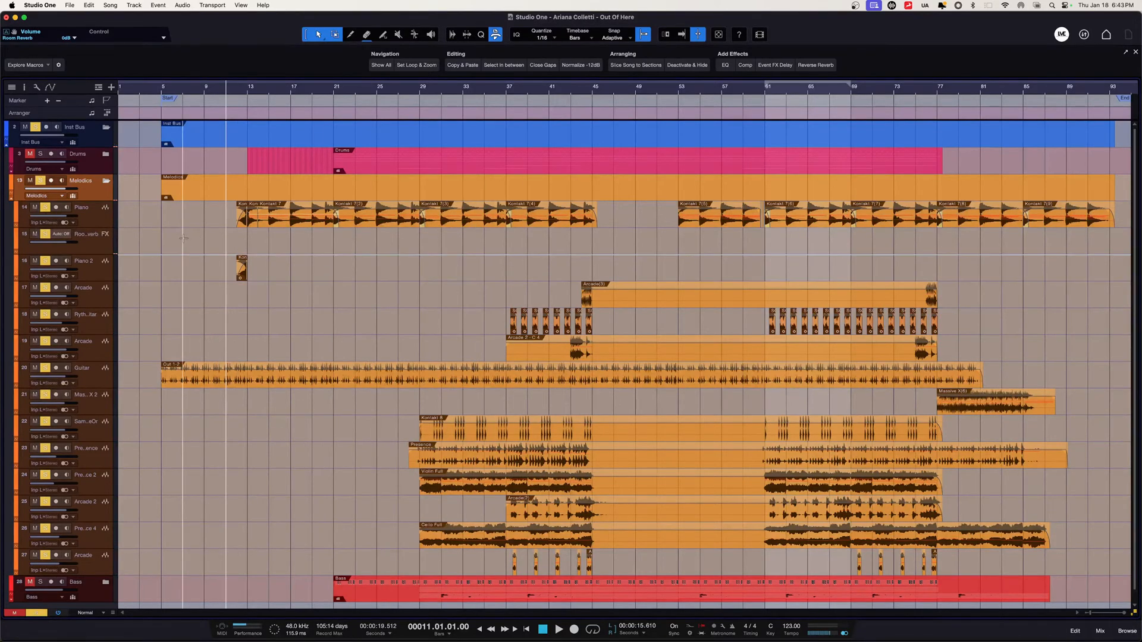
Select the Piano track and its audio event starting at bar 21 in a closer view of the timeline.
click(91, 214)
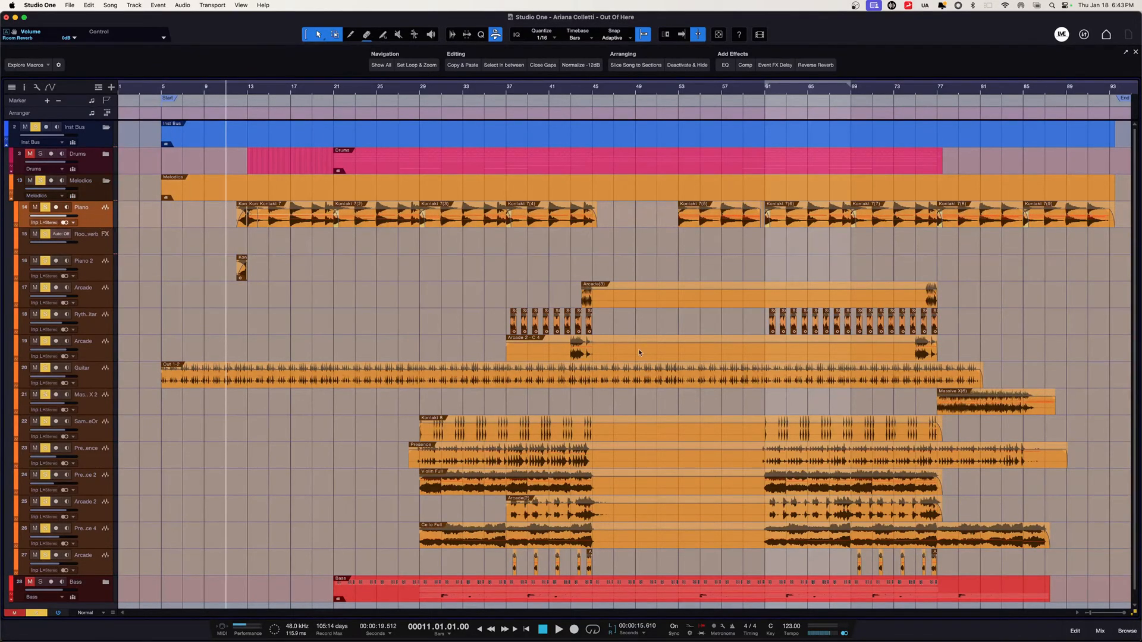
drag(1090, 616, 1093, 617)
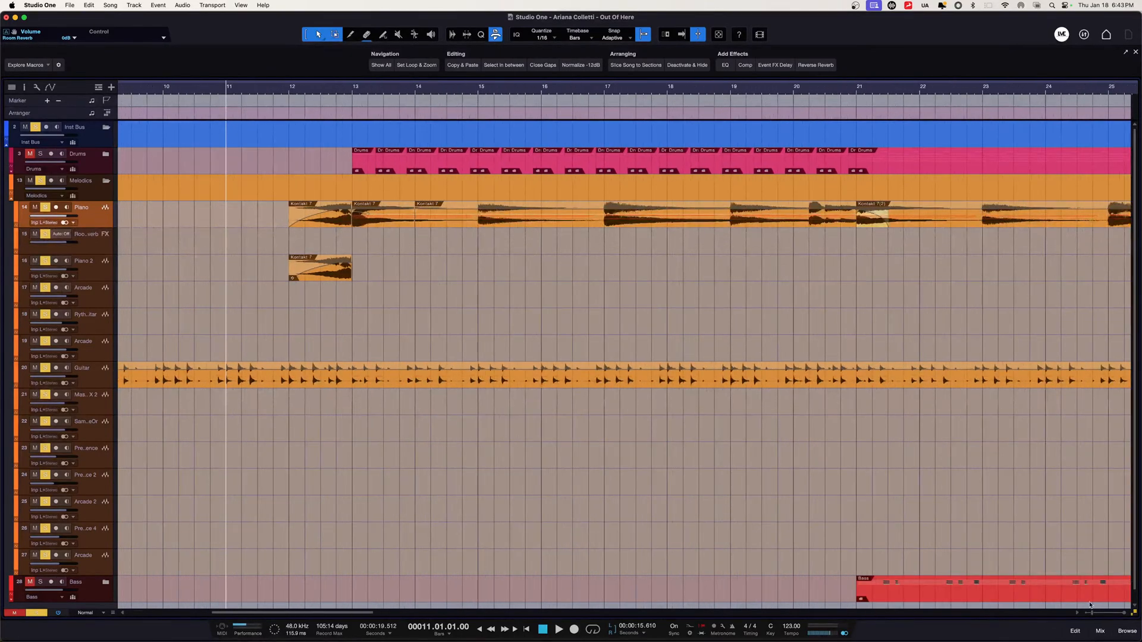
scroll(404, 332, right, 5)
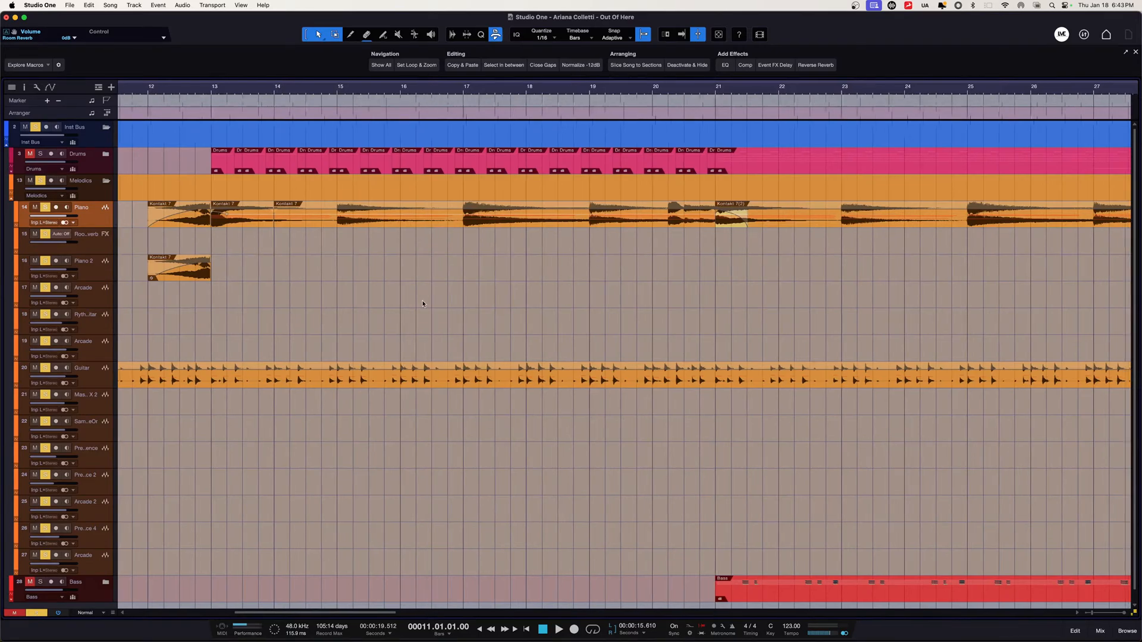
scroll(755, 224, right, 5)
click(756, 223)
scroll(603, 277, left, 7)
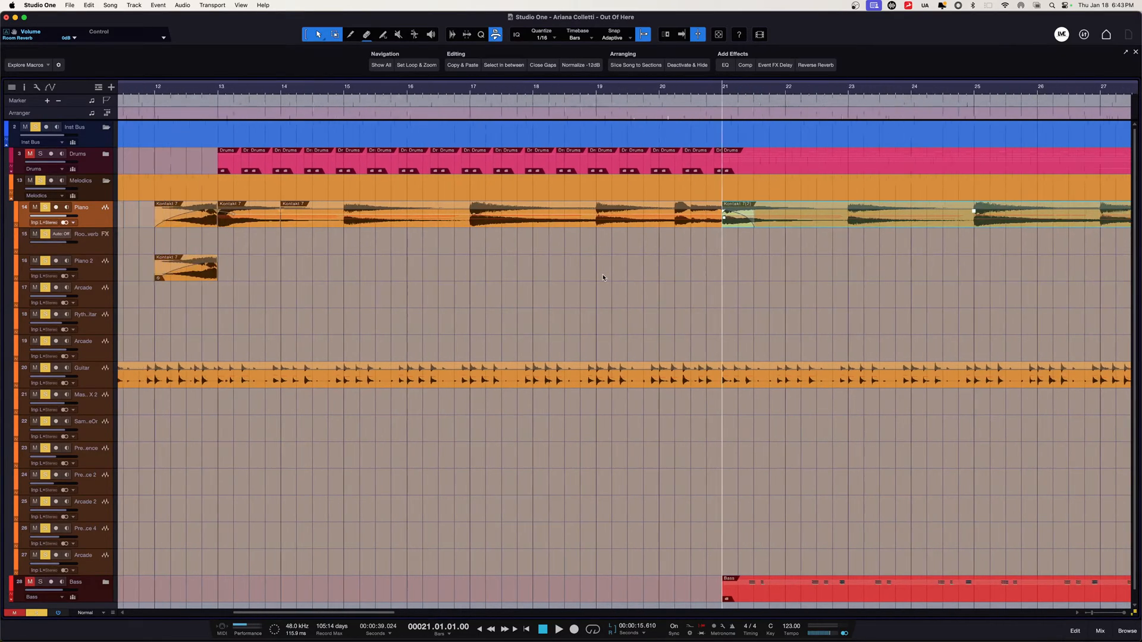
Place the playhead at bar 12, where the first piano event starts, with most of the song in view.
click(271, 226)
click(493, 299)
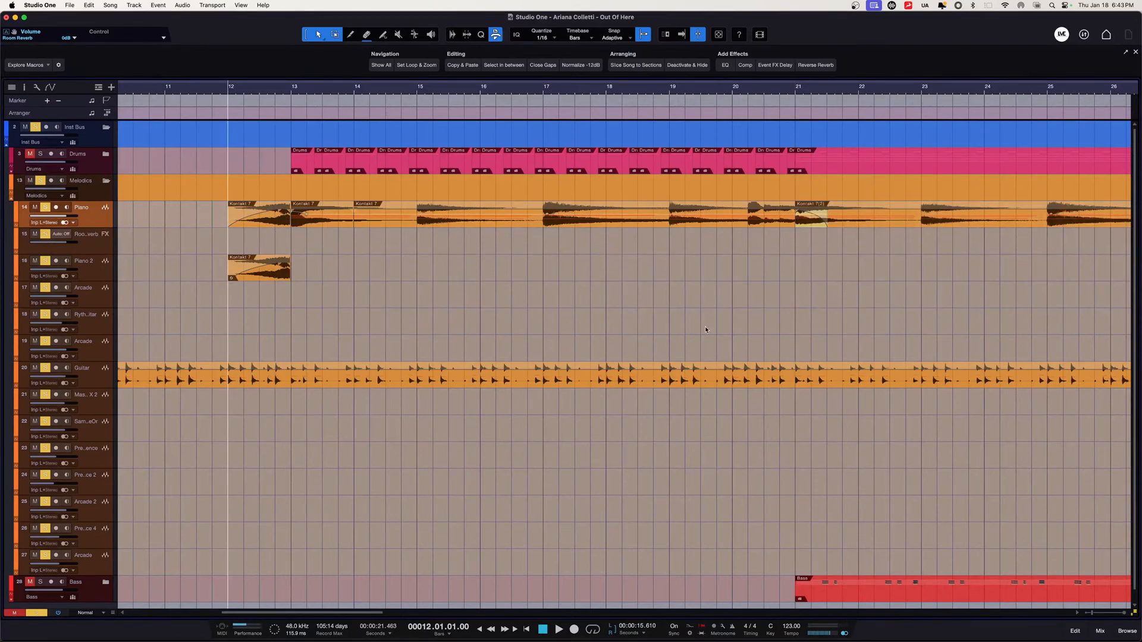
drag(1089, 614, 1086, 613)
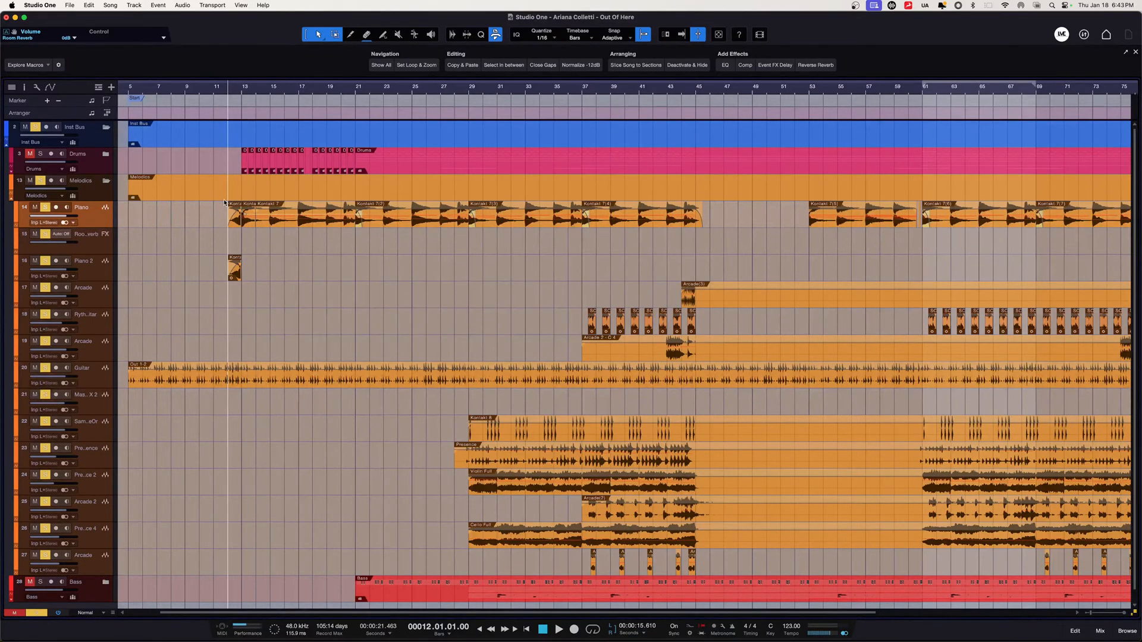
Select the two audio events at bar 12 on the Piano and Piano 2 tracks and mute them.
drag(221, 214, 236, 295)
click(242, 299)
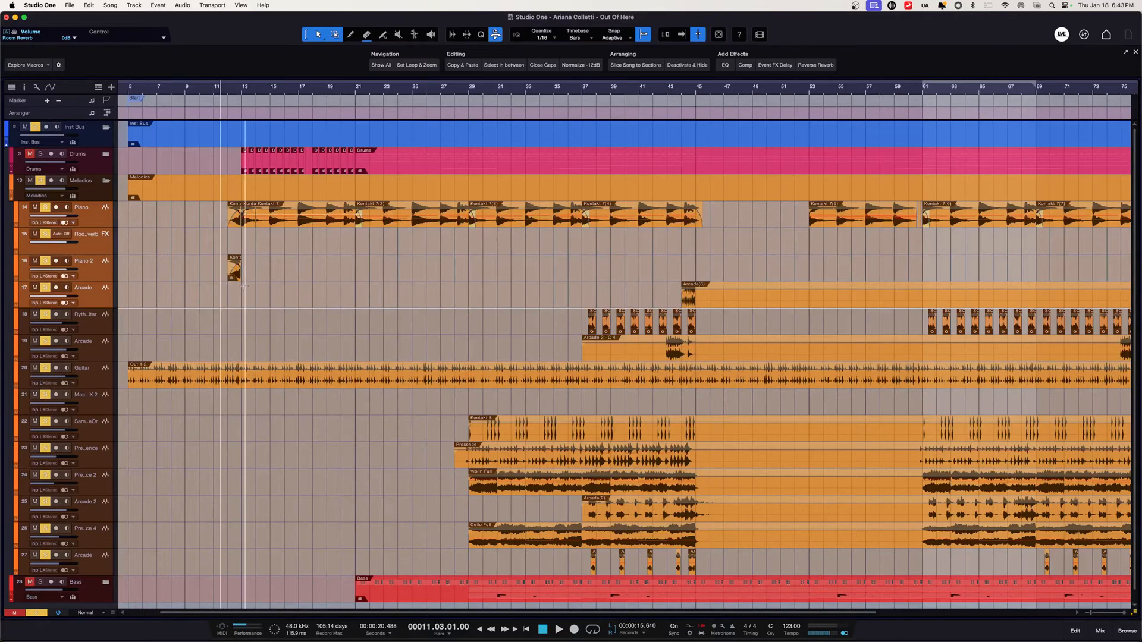
click(230, 262)
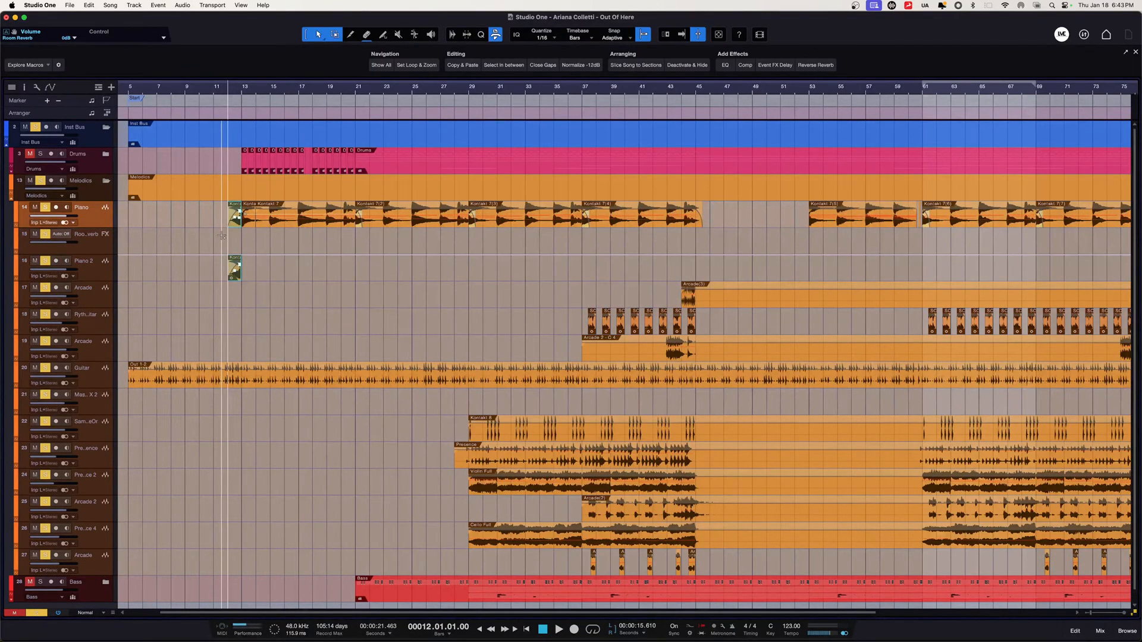
key(shift+m)
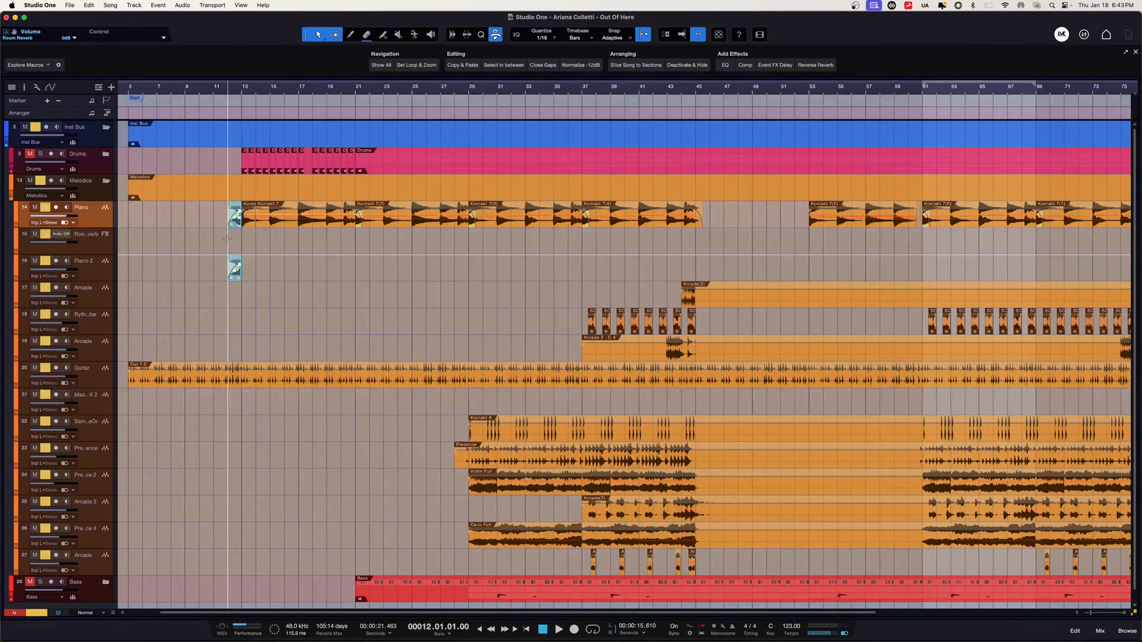
Turn off the Melodics solo and play the transition from bar 12 without the two muted piano events.
click(42, 183)
key(space)
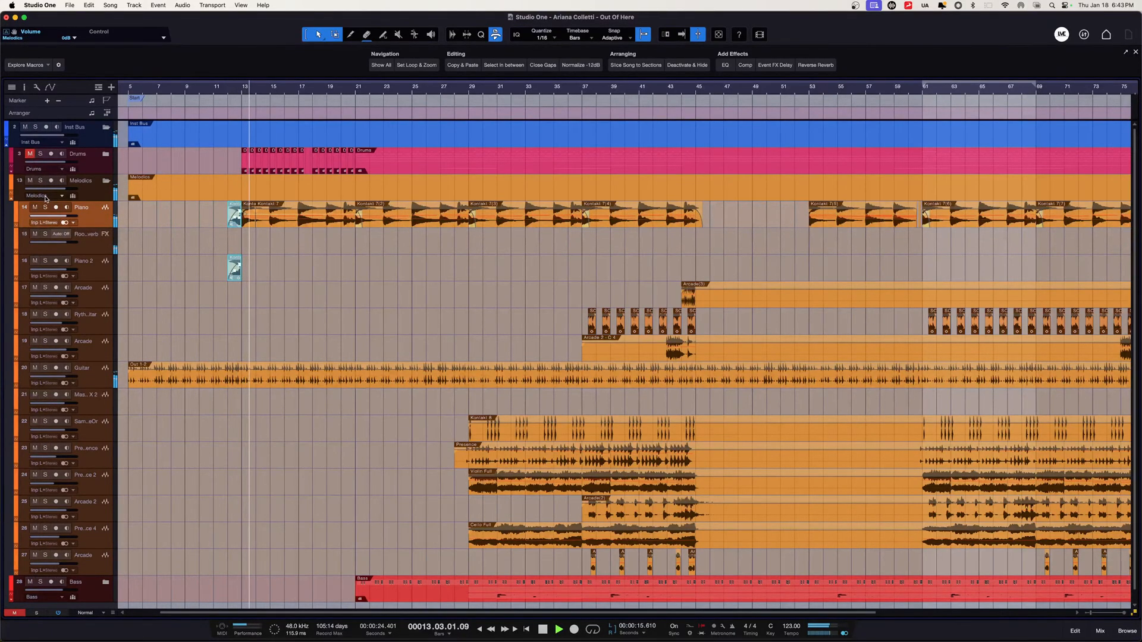
key(space)
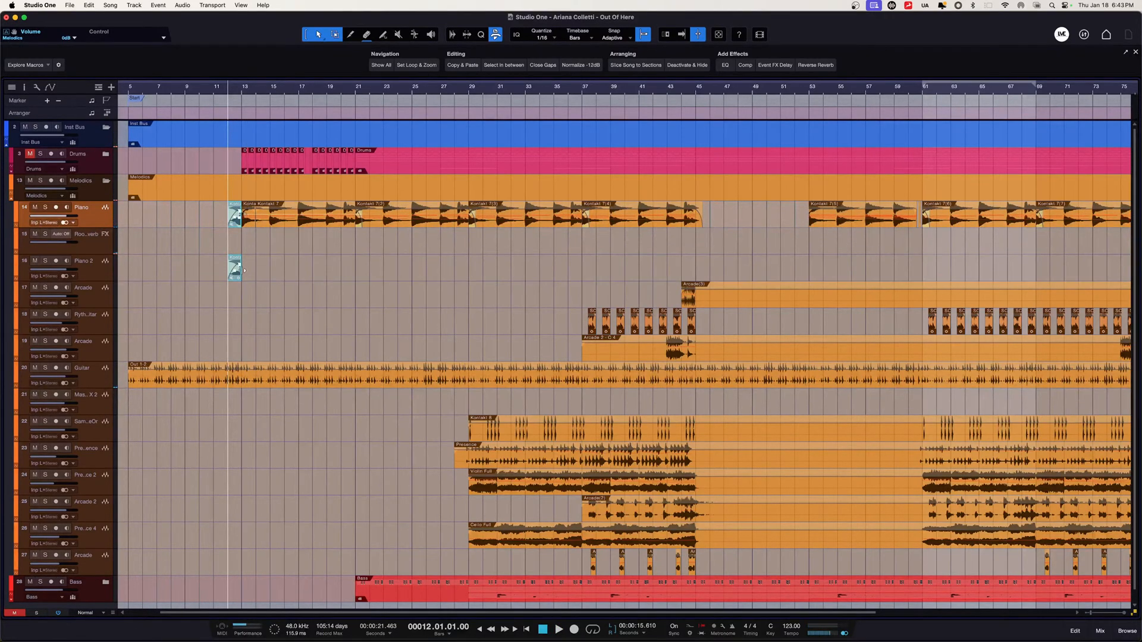
Unmute the two piano events at bar 12 and clear the selection.
key(shift+m)
click(371, 321)
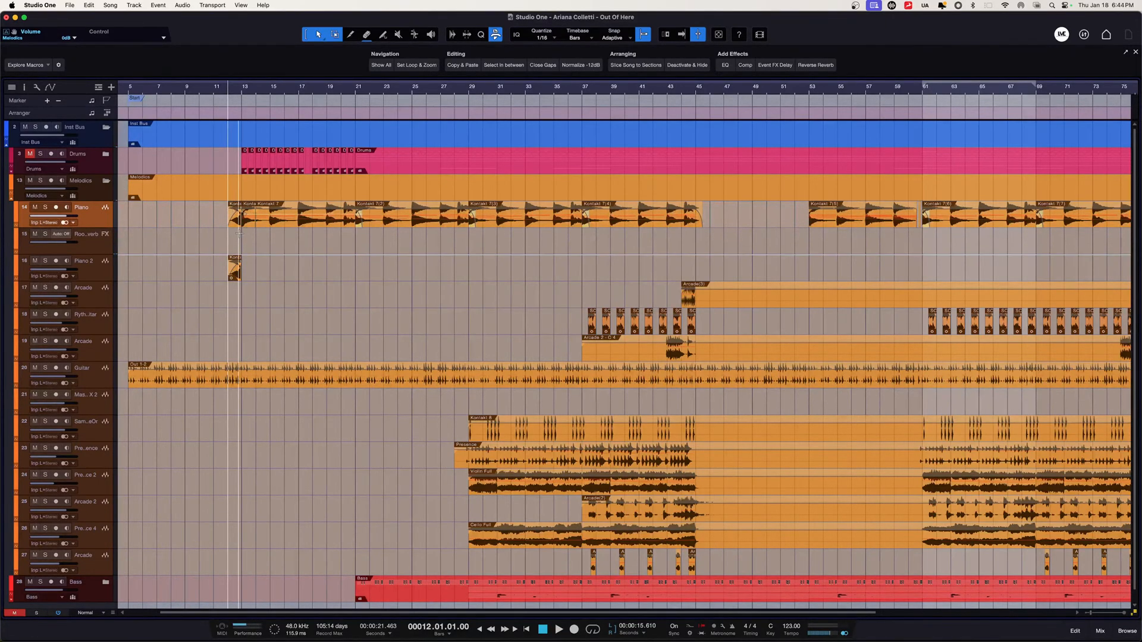
Solo the Piano track and listen to it from bar 12.
click(45, 210)
key(space)
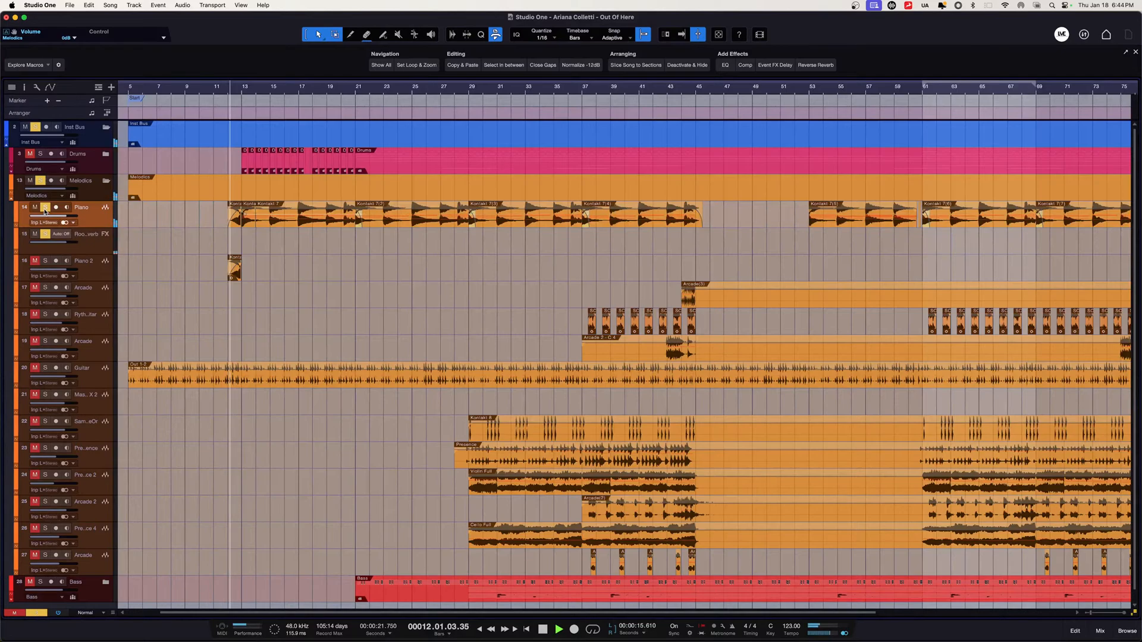
key(space)
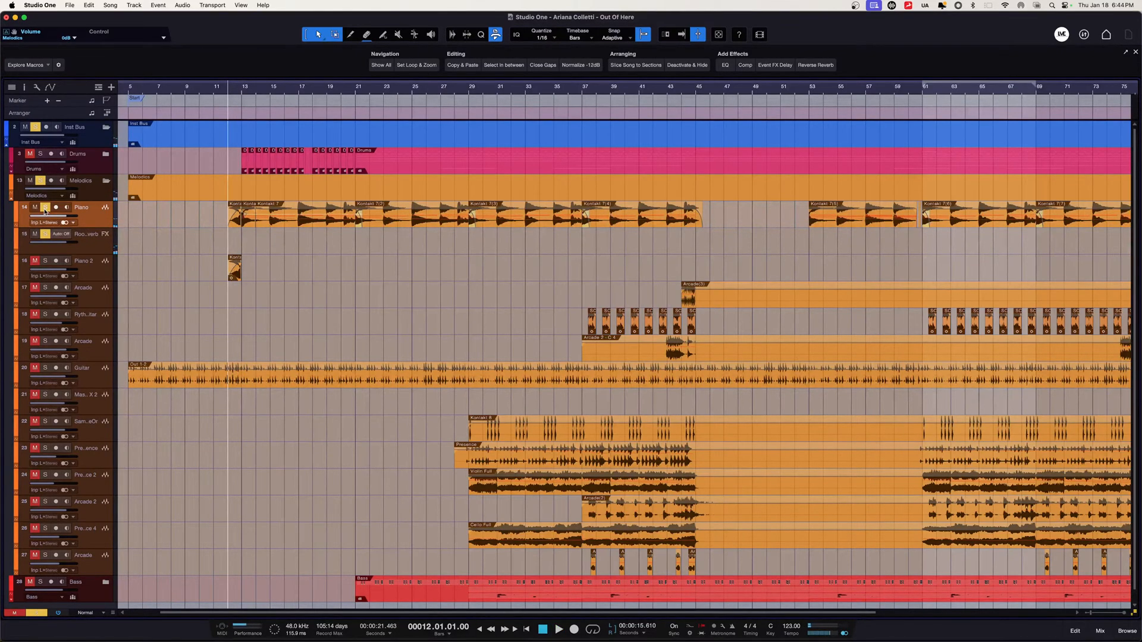
Switch the solo from Piano to Piano 2 and listen to that track from bar 12.
click(46, 209)
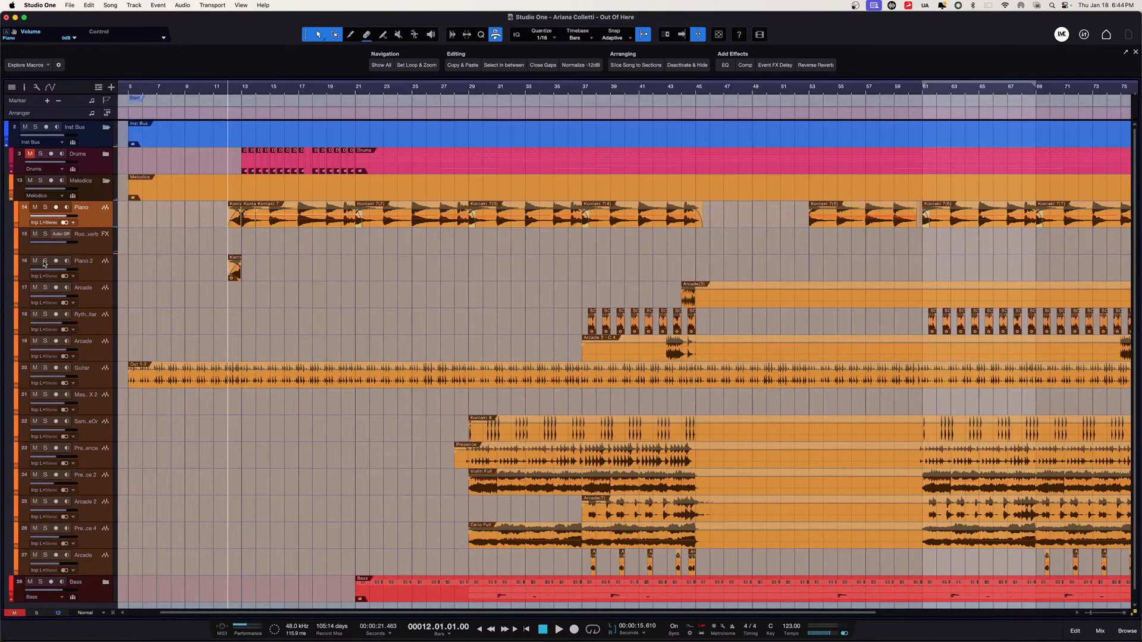
click(45, 262)
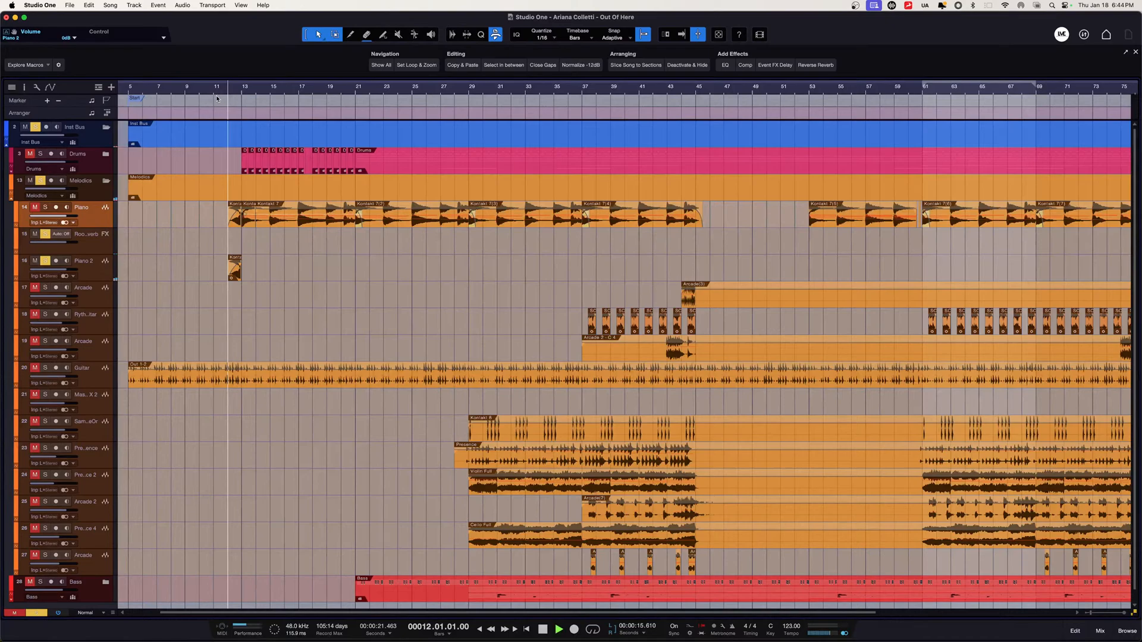
key(space)
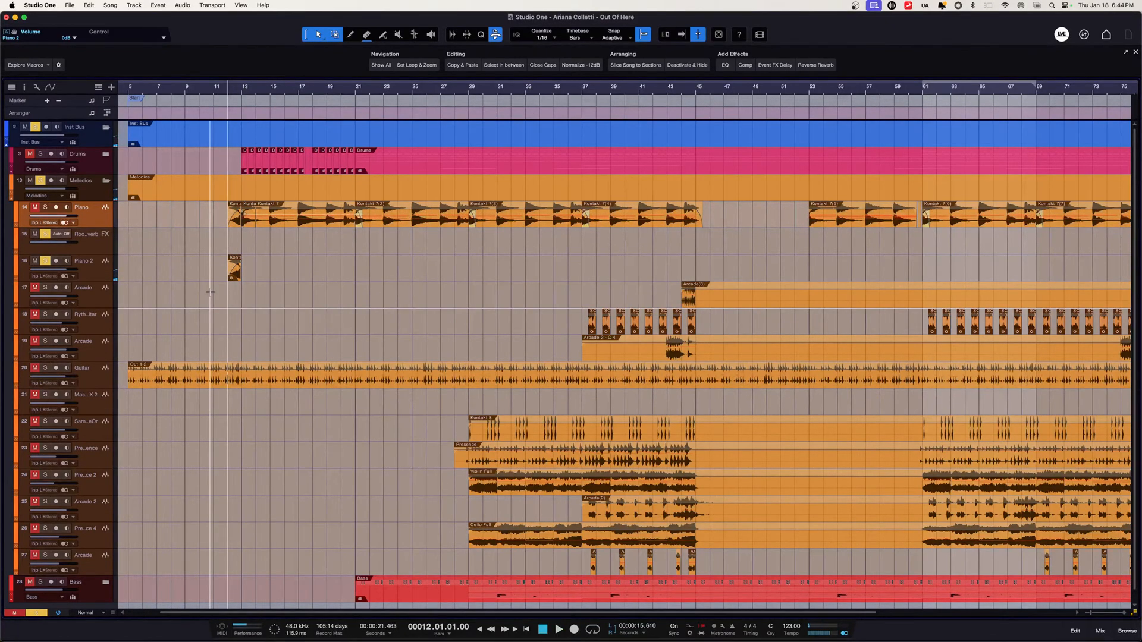
Compare the bar 12 events on Piano and Piano 2, and inspect the Piano 2 event's transpose setting.
click(235, 224)
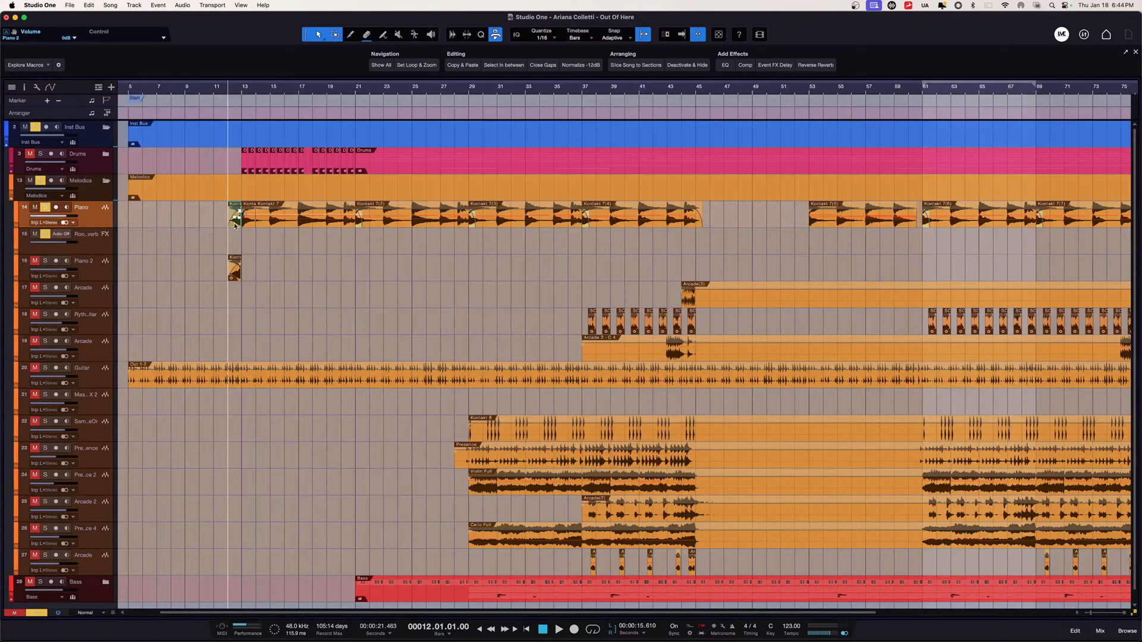
click(236, 277)
right_click(236, 278)
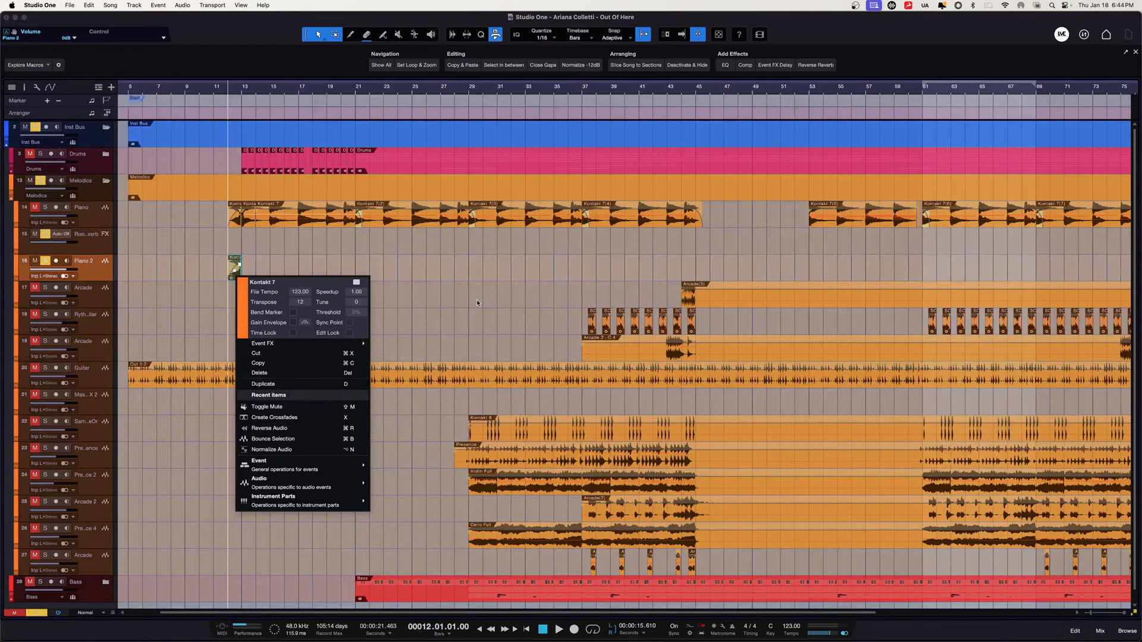
click(415, 299)
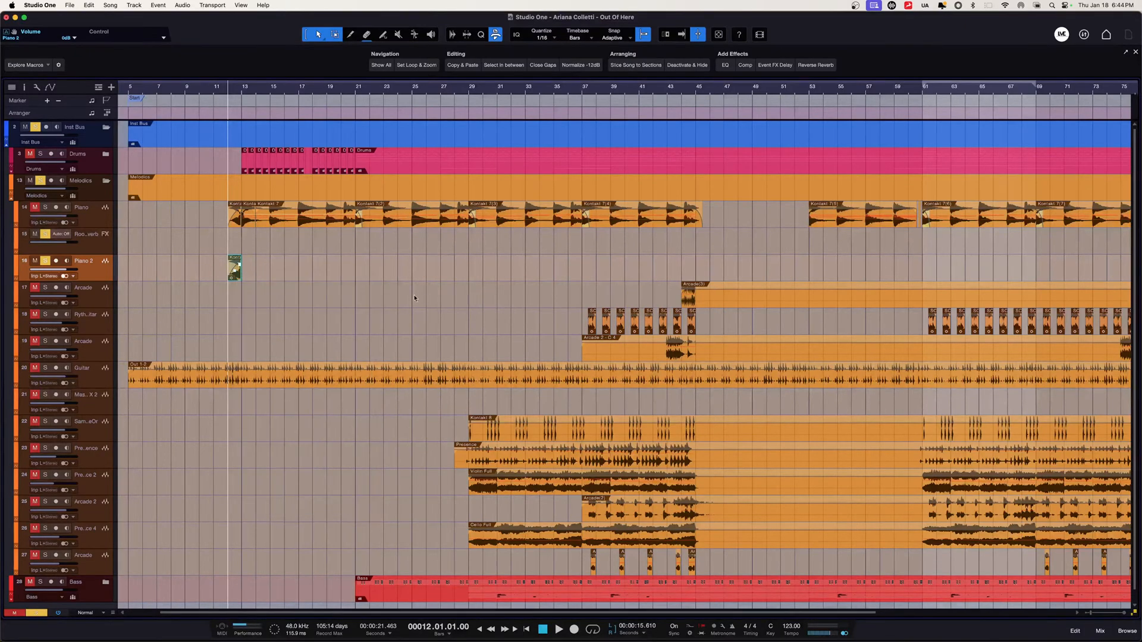
Turn off the Piano 2 solo and place the playhead at bar 10.
click(46, 261)
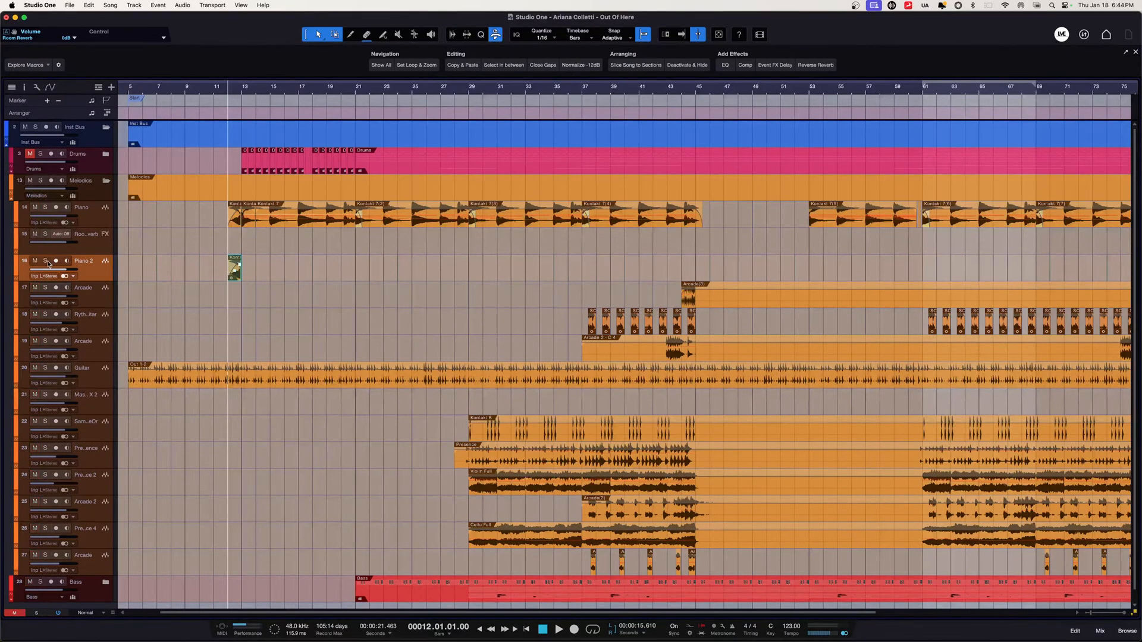
click(212, 92)
click(199, 94)
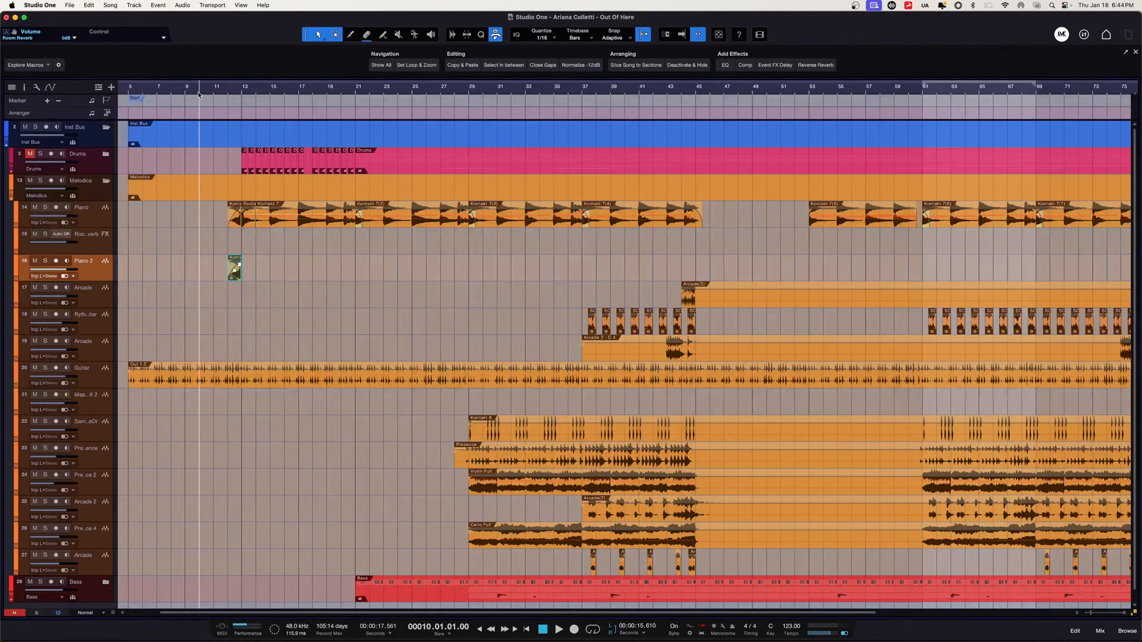
Solo the Drums and Melodics folder tracks and play the arrangement from bar 10.
click(40, 154)
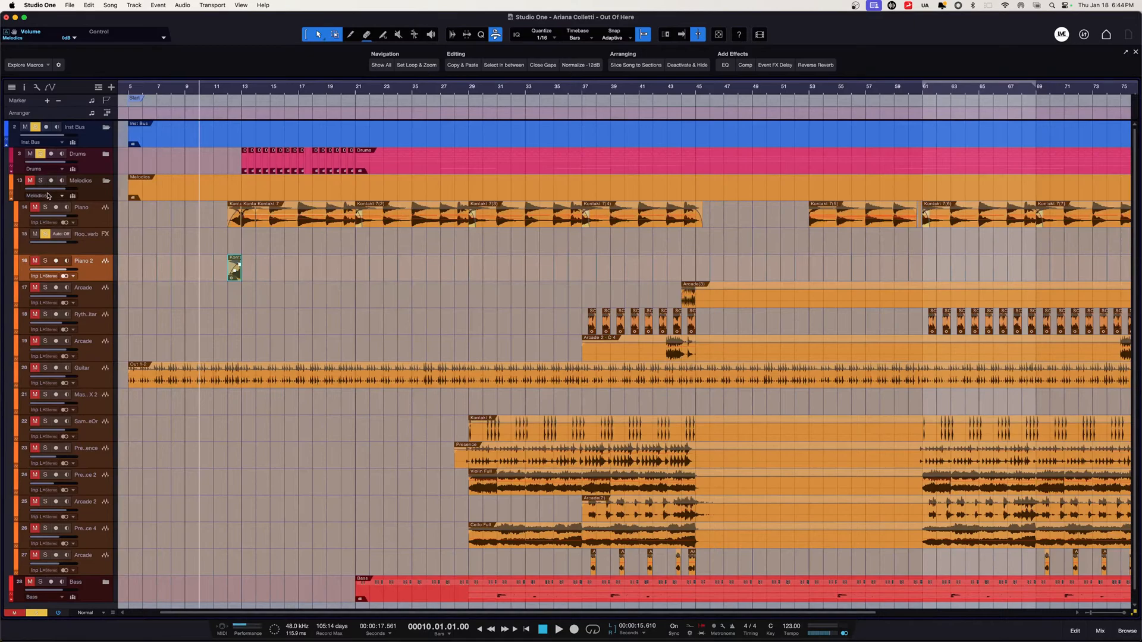
click(41, 181)
key(space)
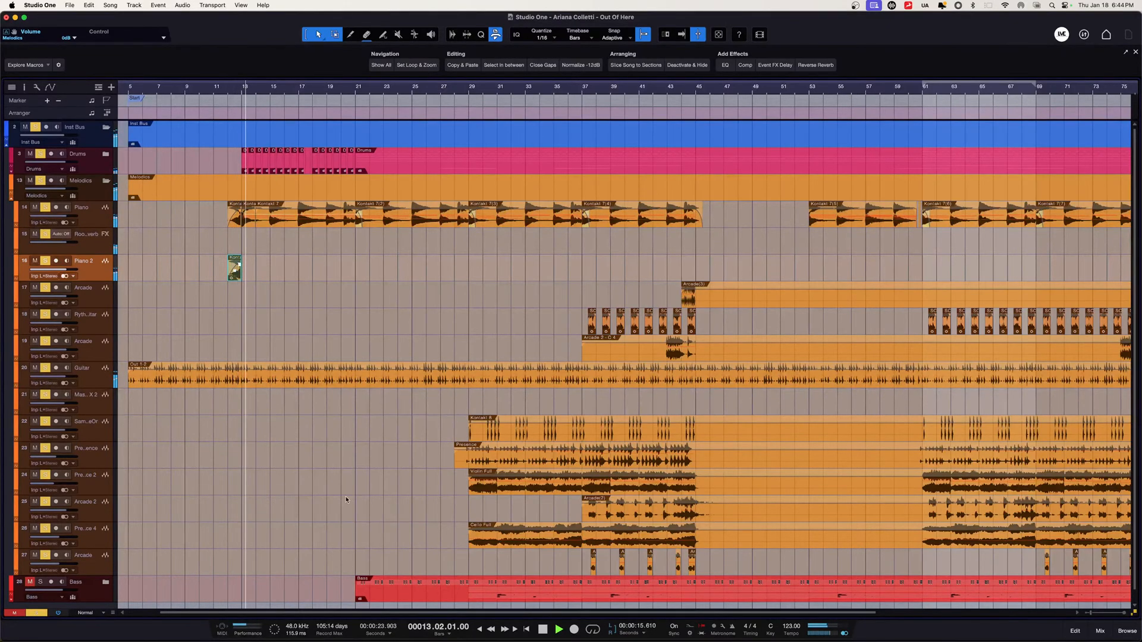
scroll(367, 497, down, 1)
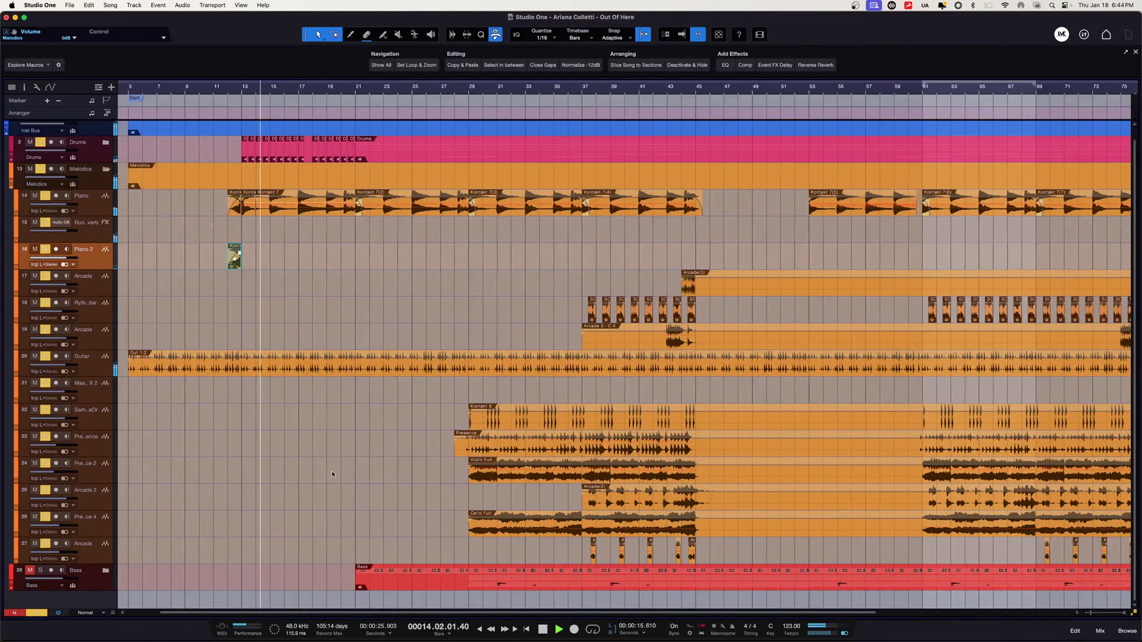
scroll(332, 474, right, 2)
scroll(332, 475, right, 10)
key(space)
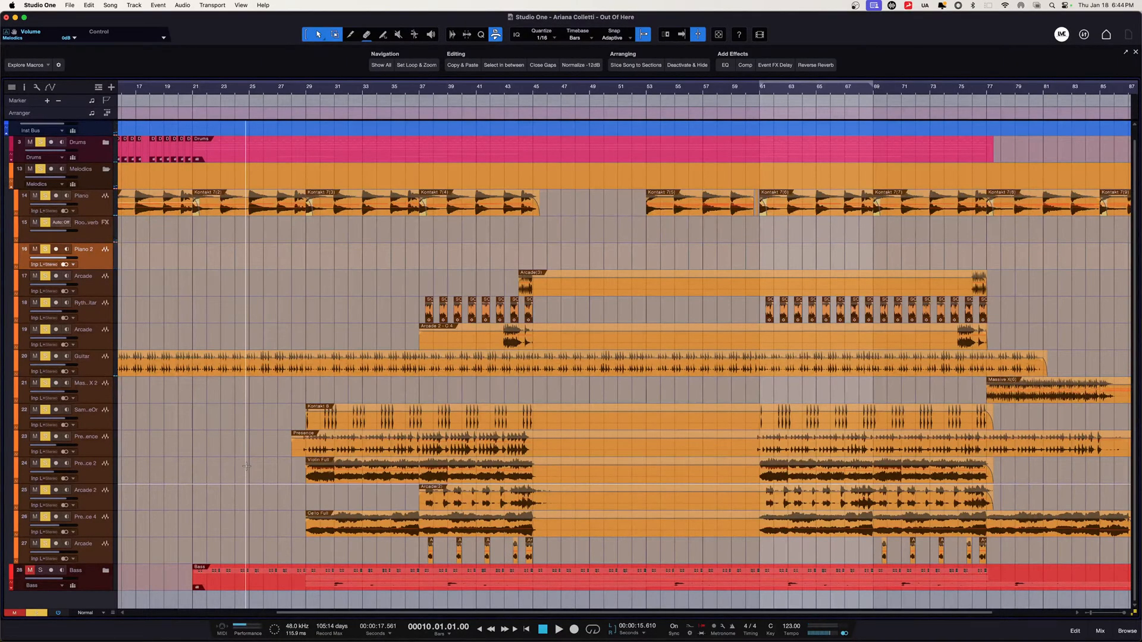
scroll(417, 461, left, 6)
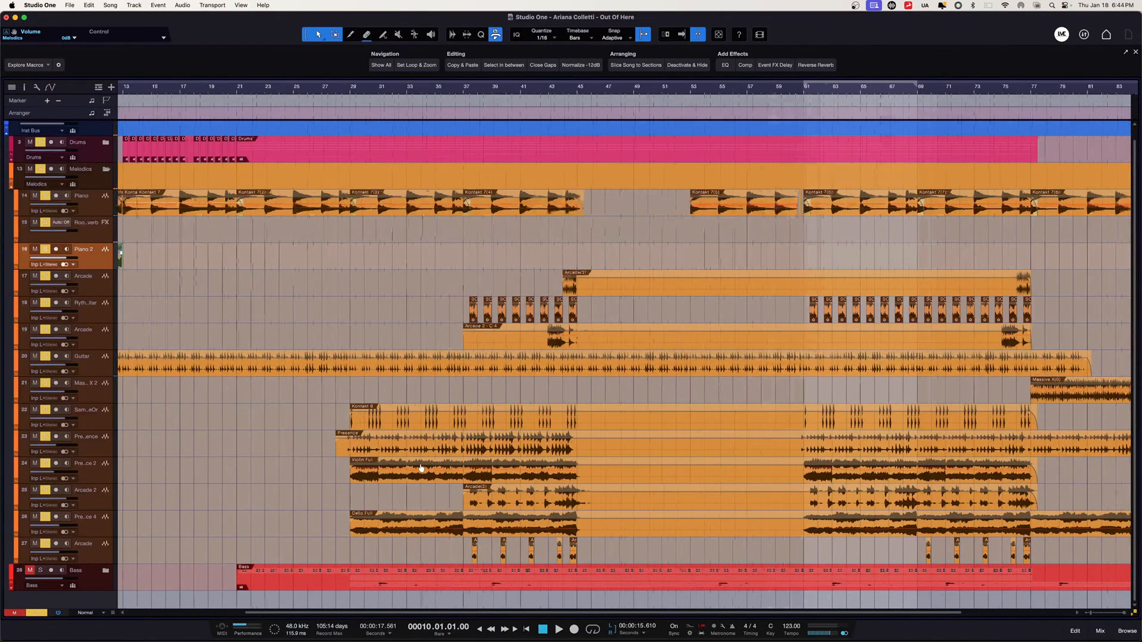
scroll(418, 461, left, 10)
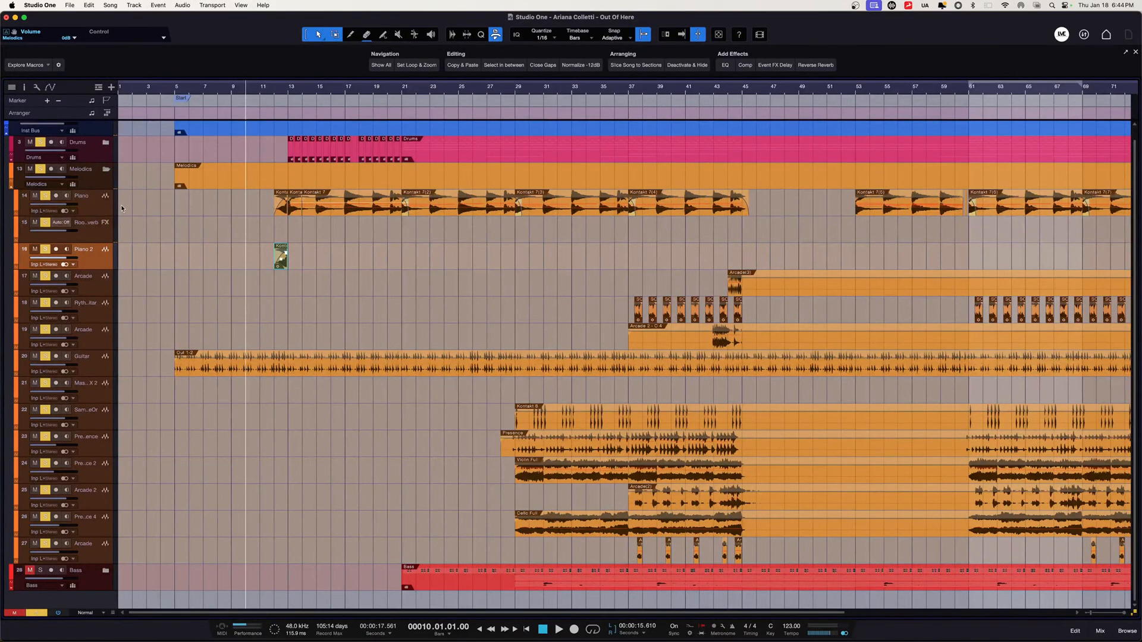
Show the Piano channel's Kirchhoff-EQ alongside the mixer and play the song from just before bar 13.
click(103, 208)
key(F3)
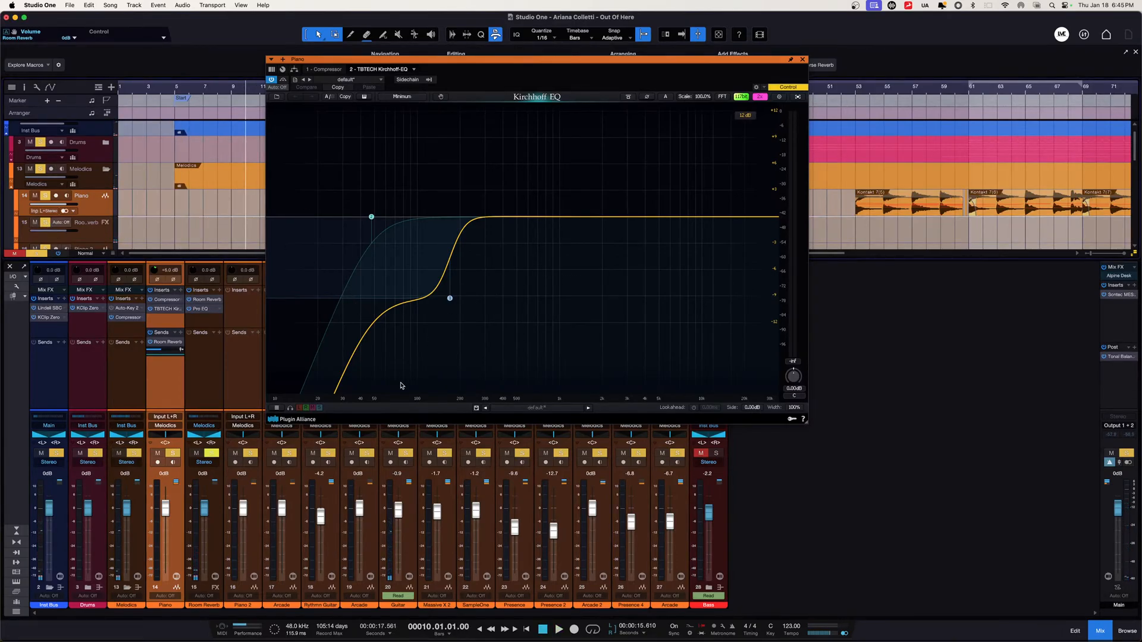
drag(496, 70, 725, 157)
click(285, 97)
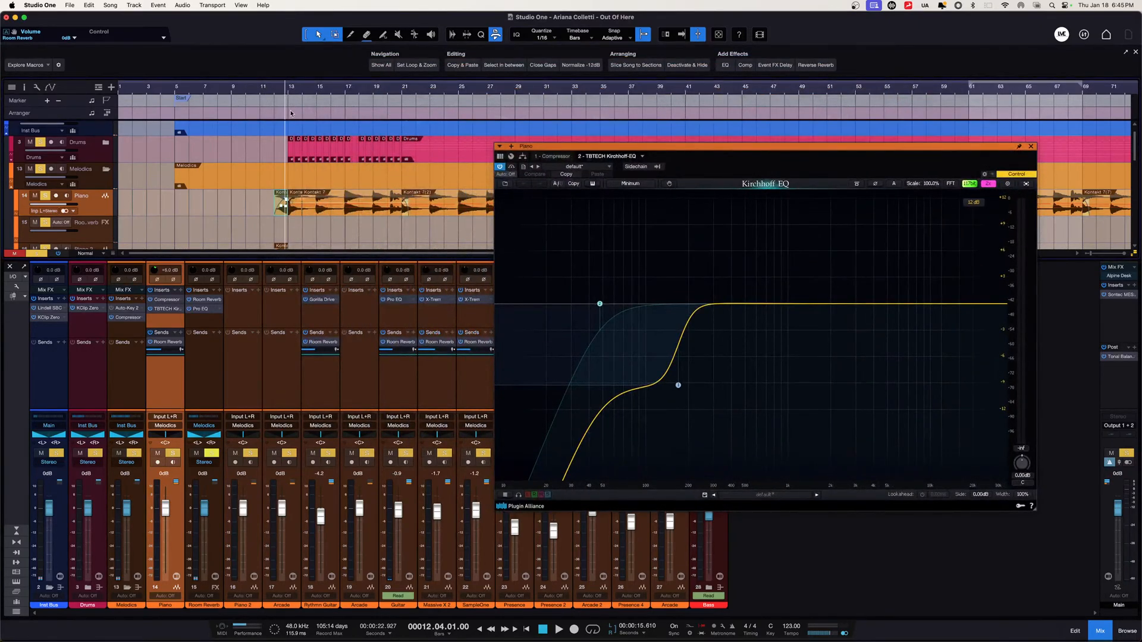
key(space)
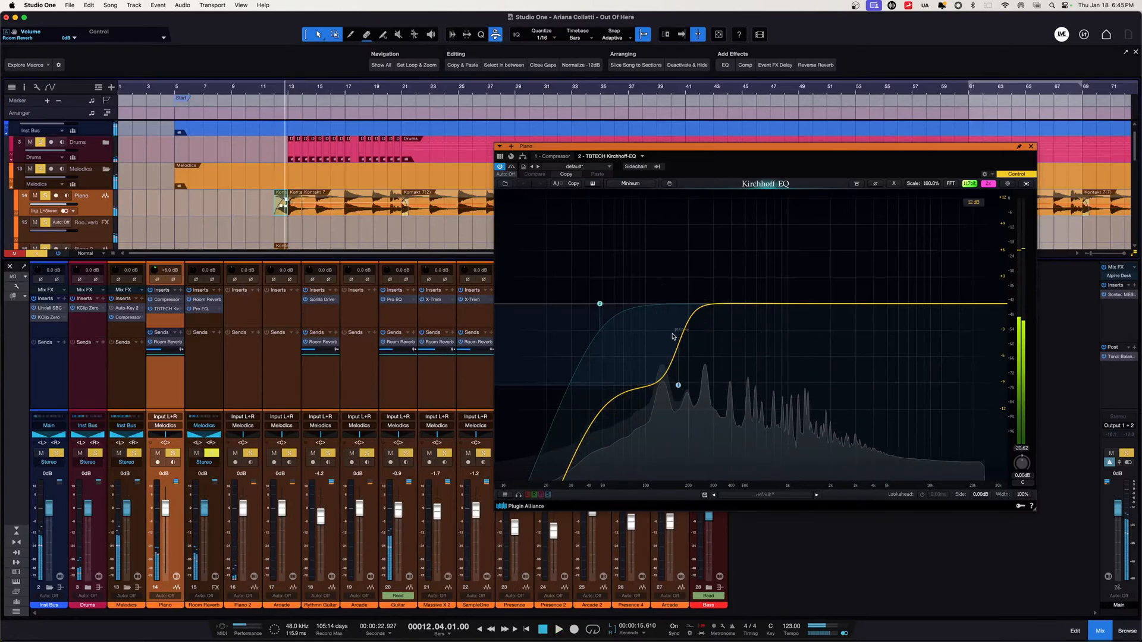
key(space)
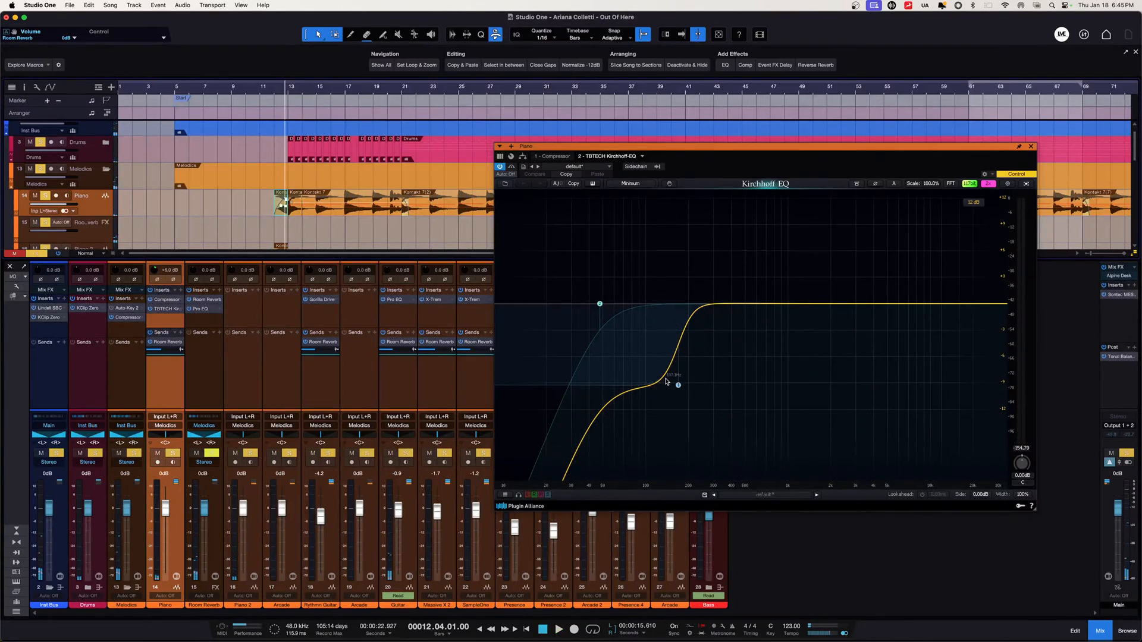
Display the settings of the low shelf band in the Piano's Kirchhoff-EQ and play the passage again.
click(678, 387)
drag(679, 387, 680, 385)
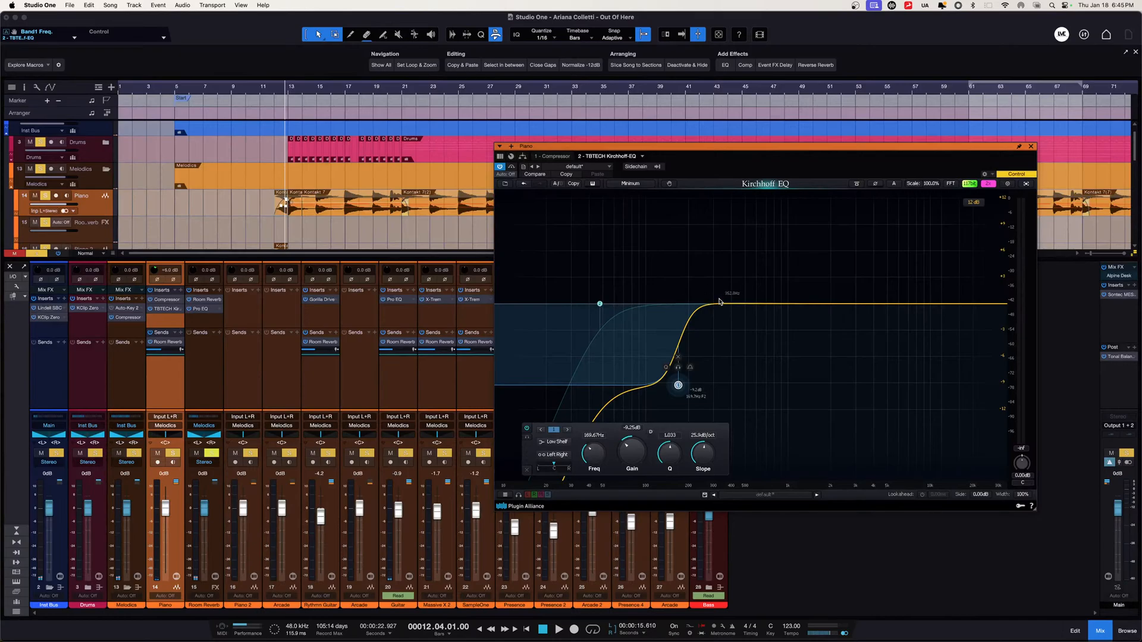
key(space)
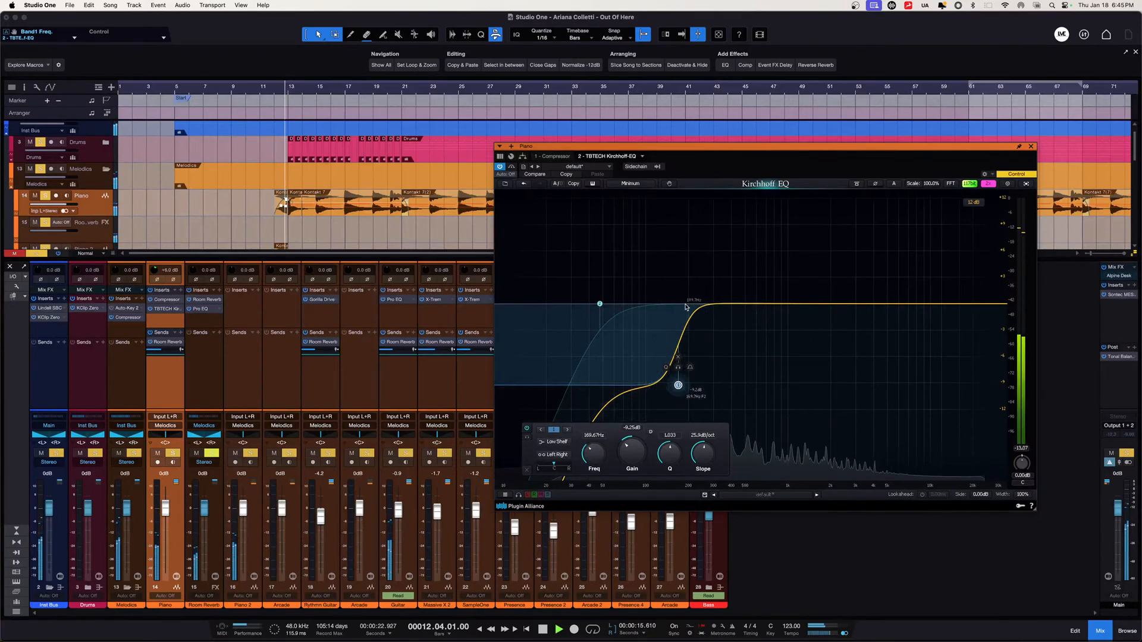
key(space)
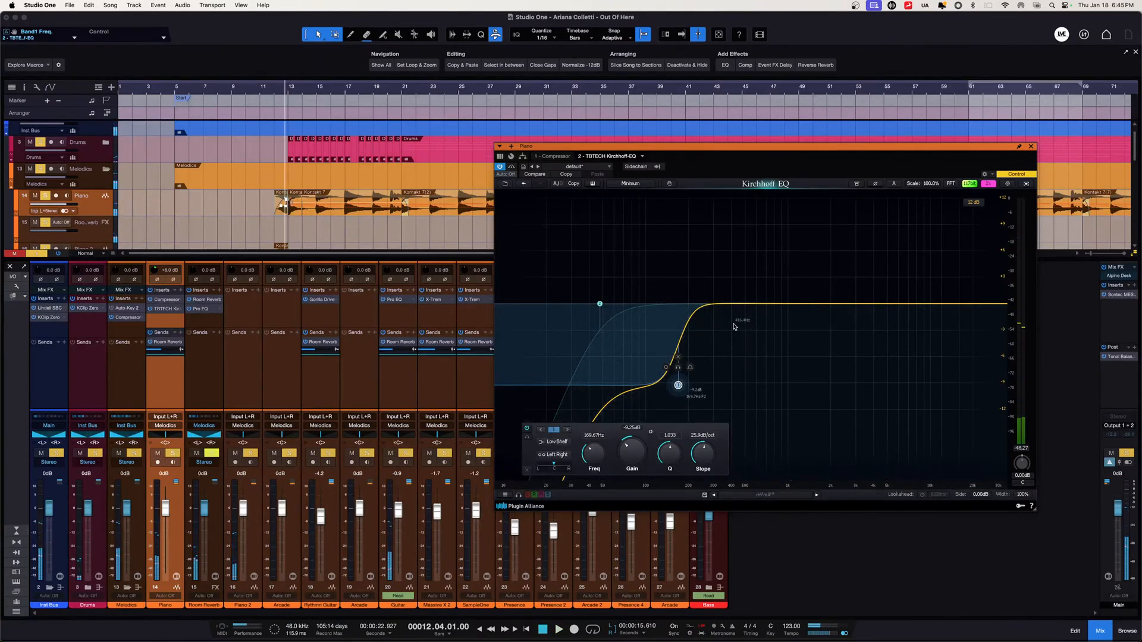
Open the Piano channel's Compressor, check its gain reduction during playback, and close it.
scroll(300, 224, down, 2)
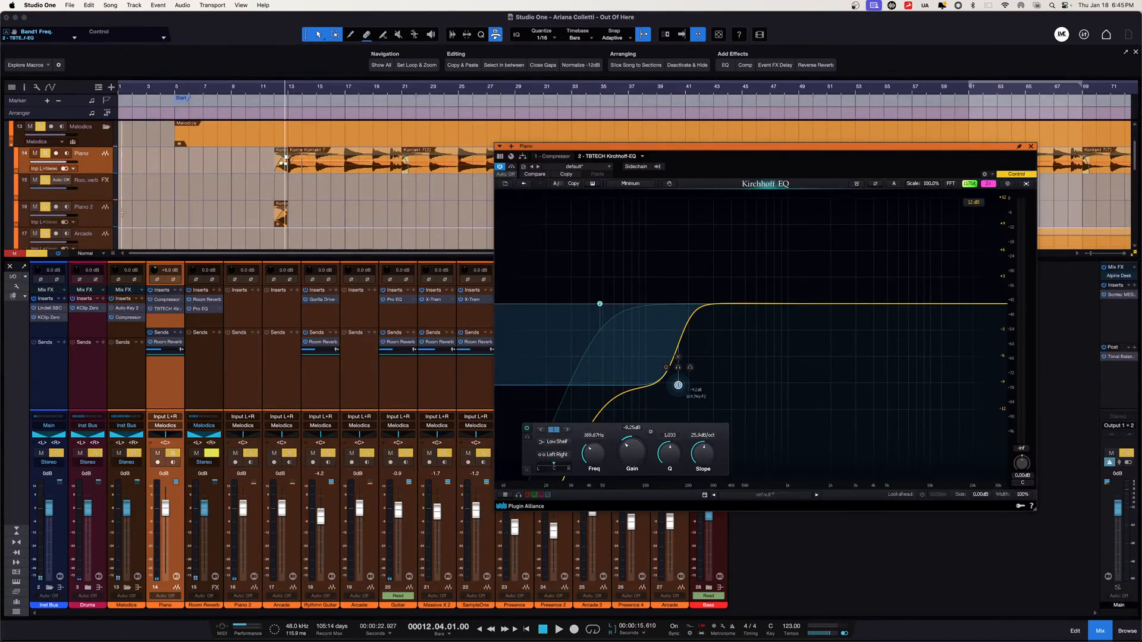
scroll(298, 226, down, 1)
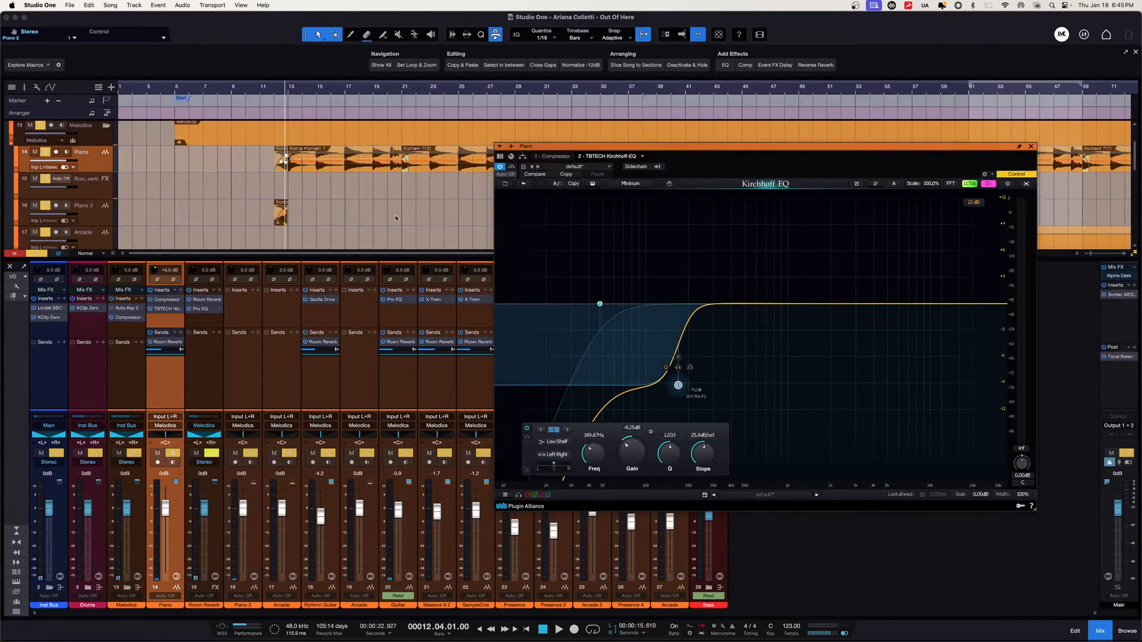
click(167, 300)
key(space)
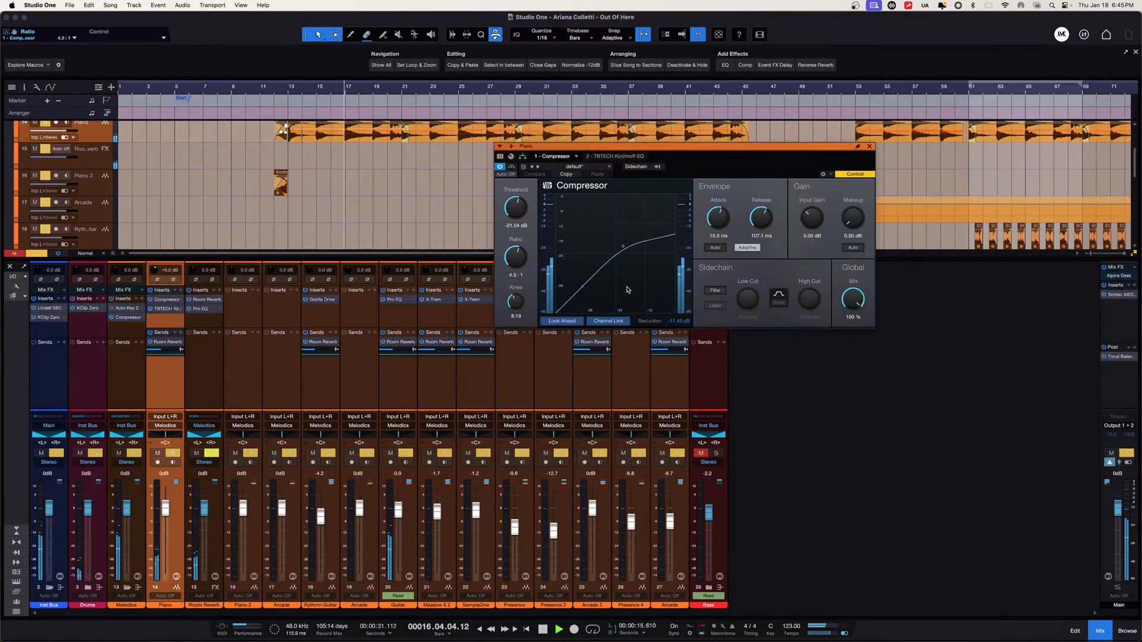
key(space)
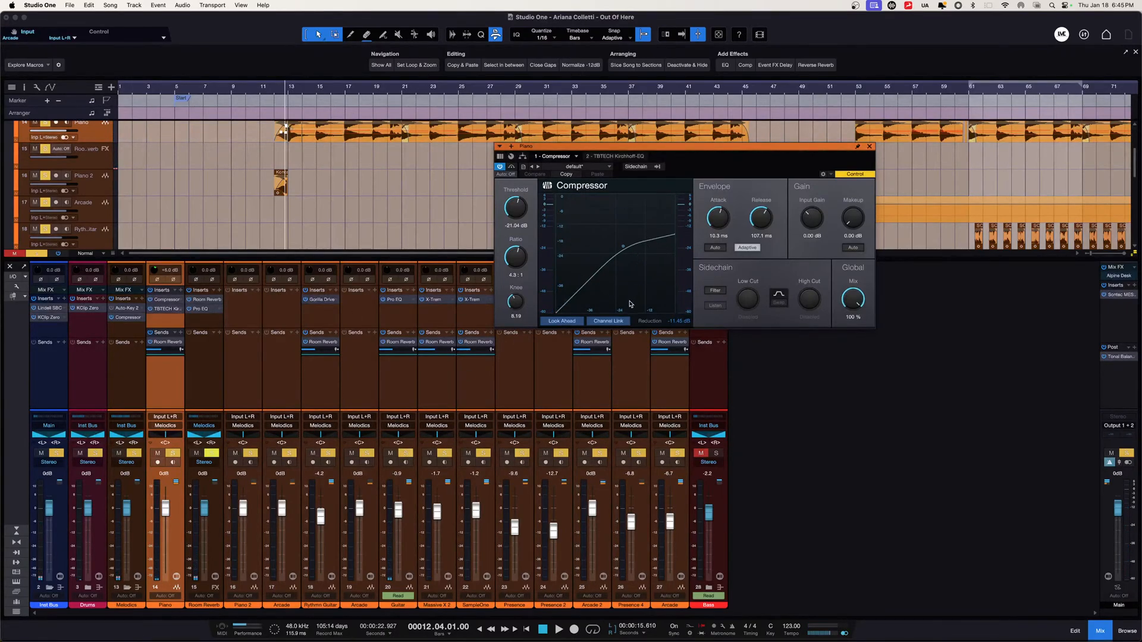
drag(826, 150, 752, 310)
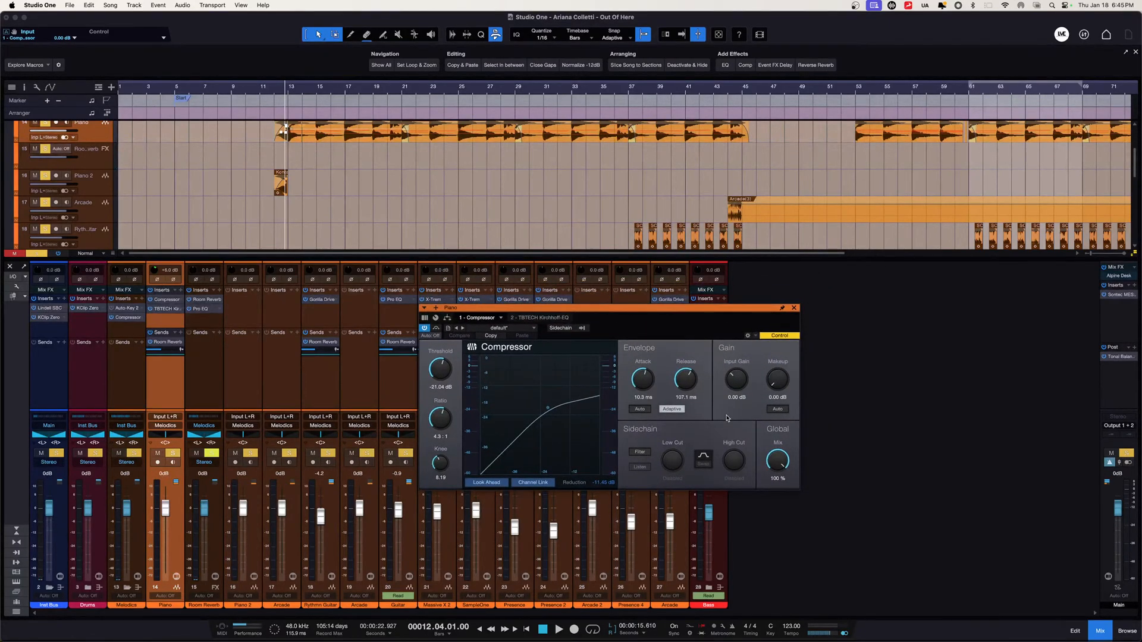
click(794, 308)
Reopen the Piano's Compressor to watch its level meters during another playback of the piano entry, and close it.
scroll(348, 215, up, 3)
scroll(286, 216, down, 5)
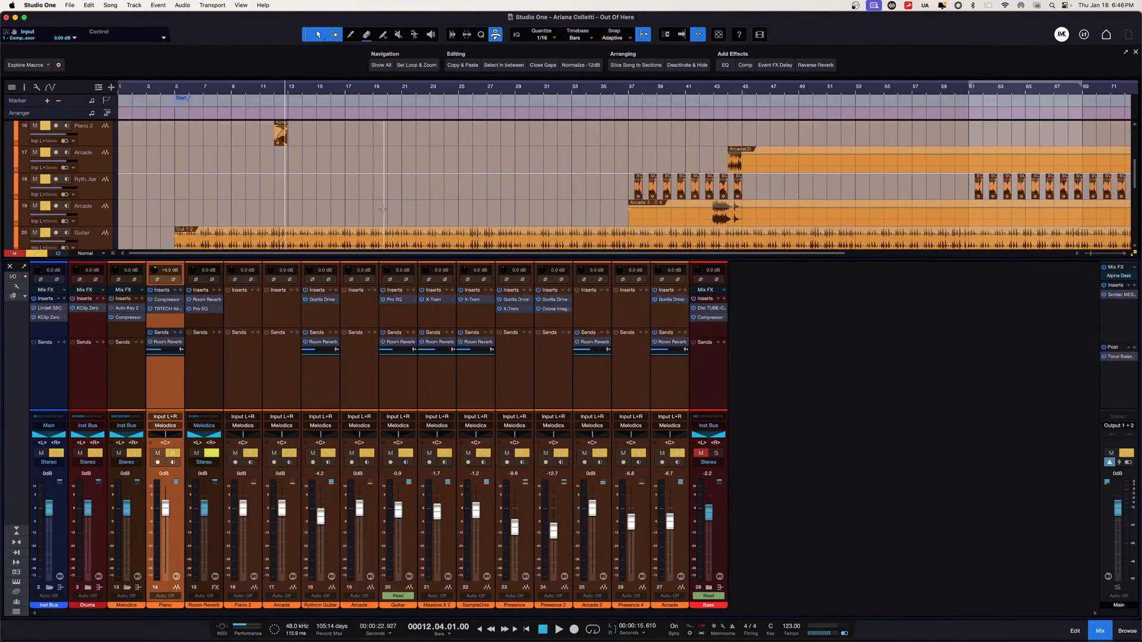
scroll(377, 208, up, 2)
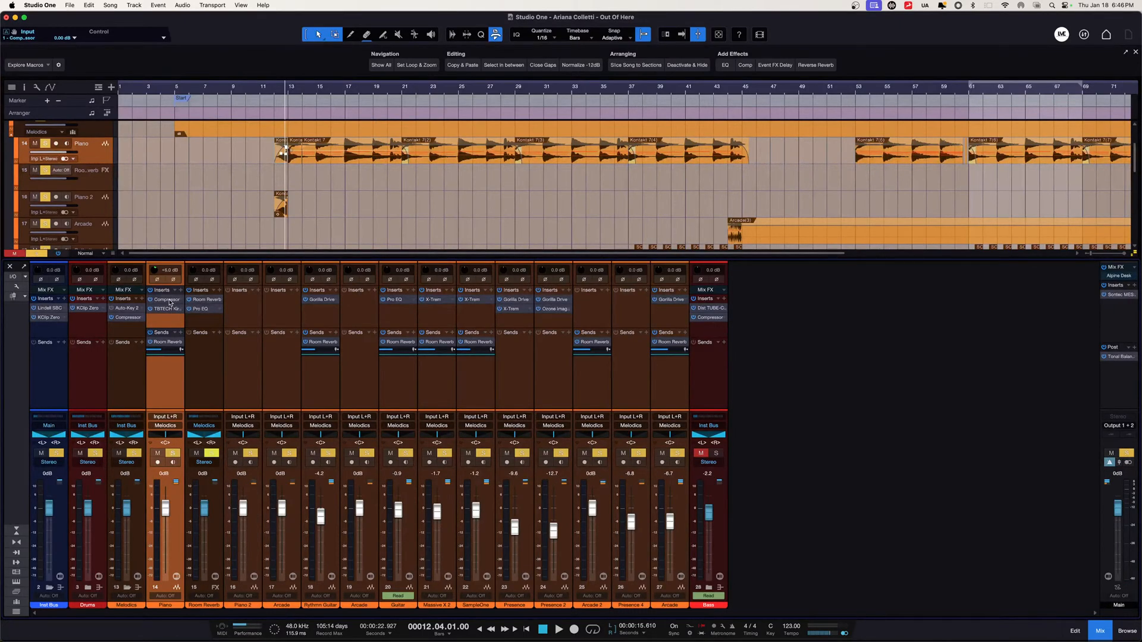
click(168, 300)
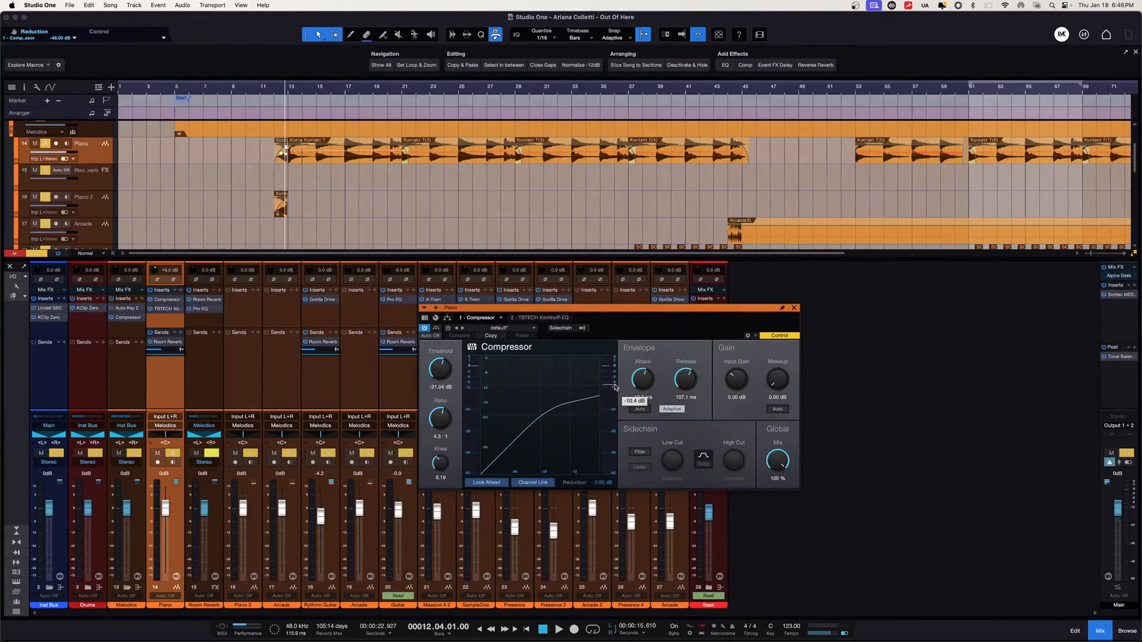
key(space)
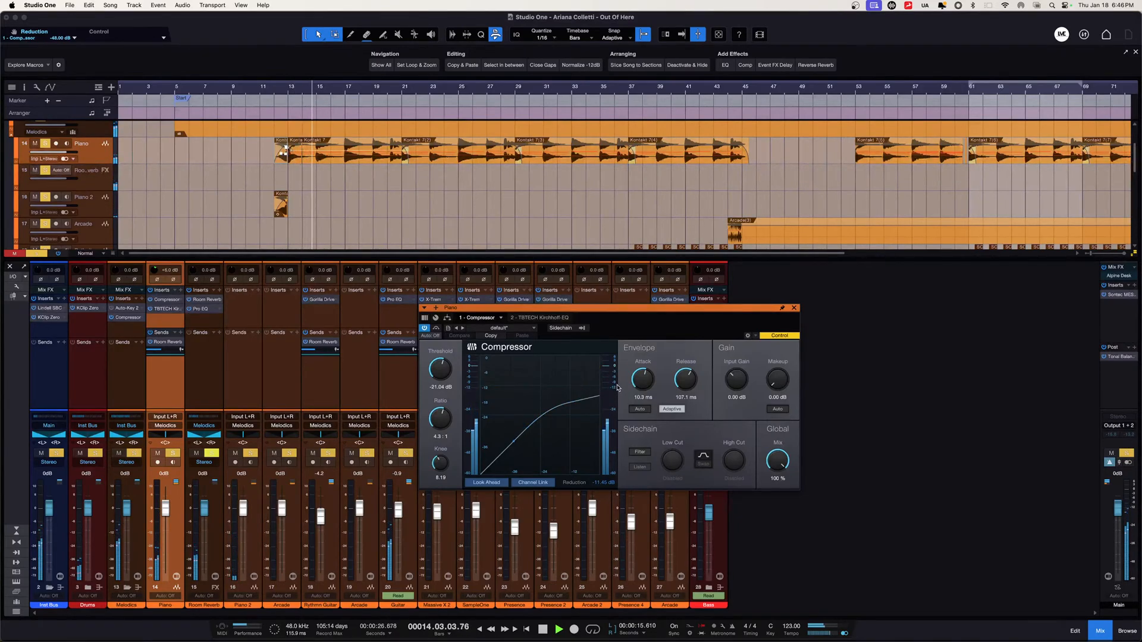
key(space)
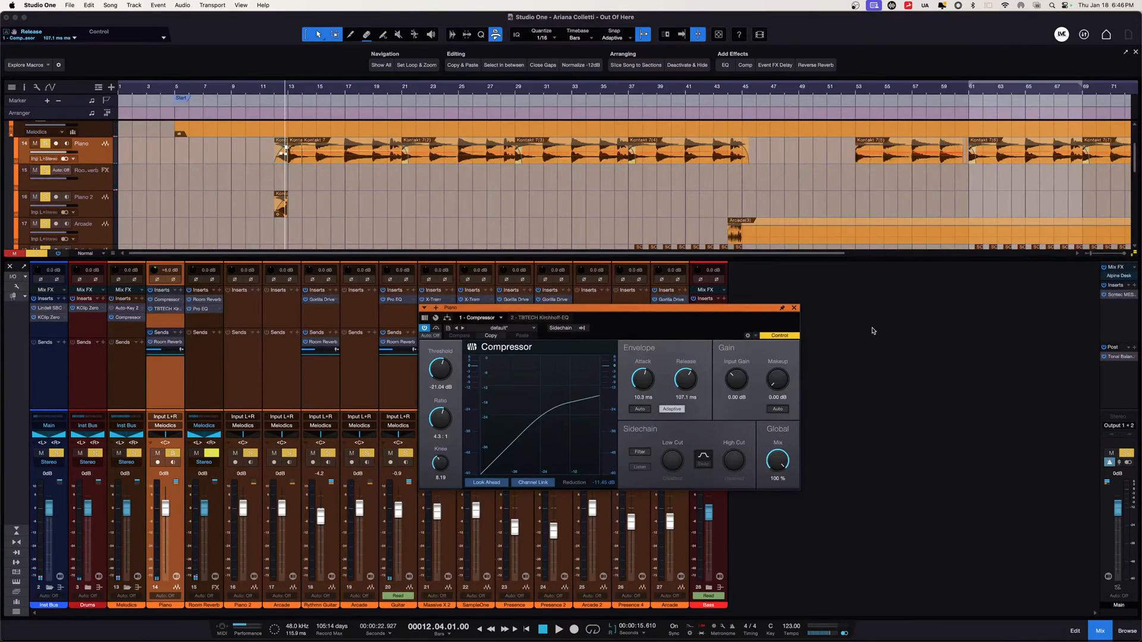
click(794, 309)
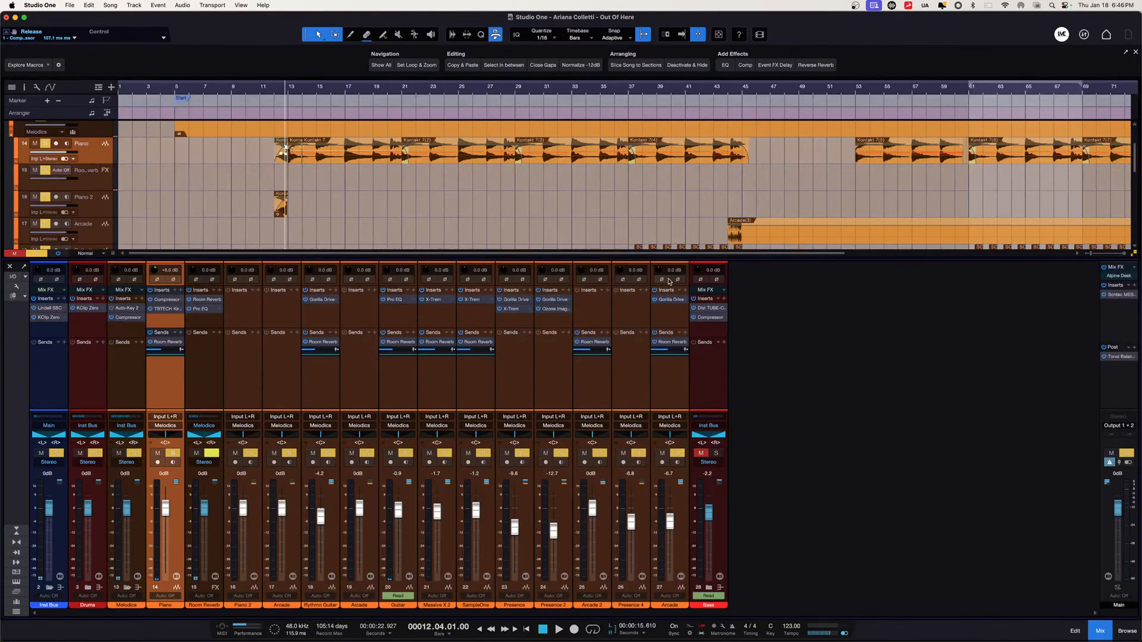
Solo the Guitar track exclusively so that the other melodic tracks are silenced.
scroll(395, 213, down, 4)
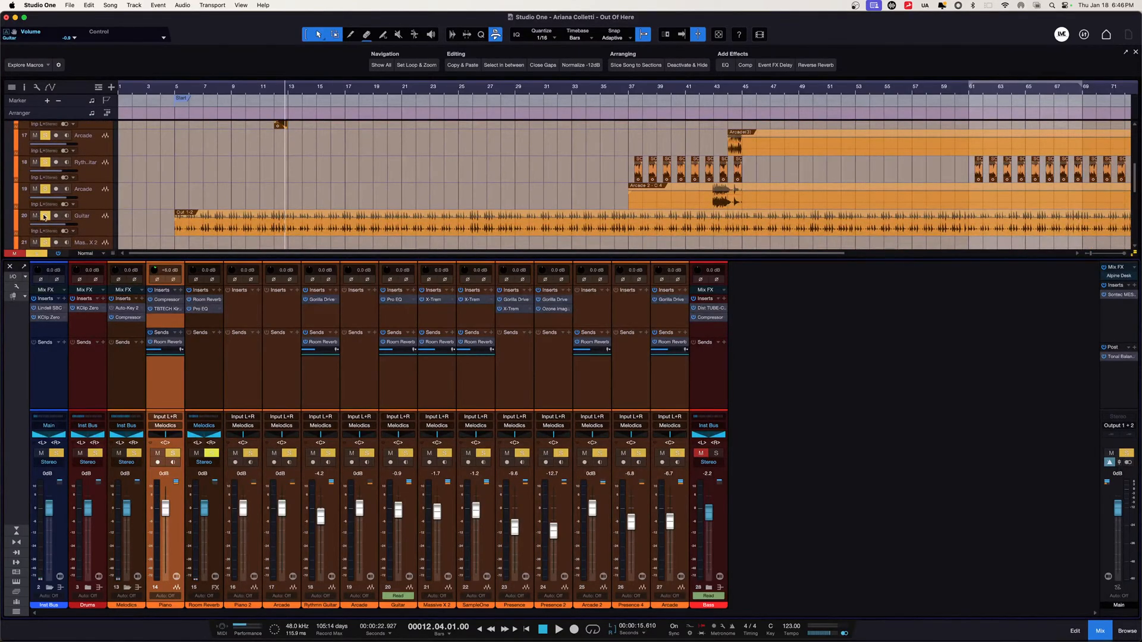
alt+click(43, 216)
scroll(173, 218, down, 4)
scroll(175, 218, up, 8)
scroll(177, 218, down, 5)
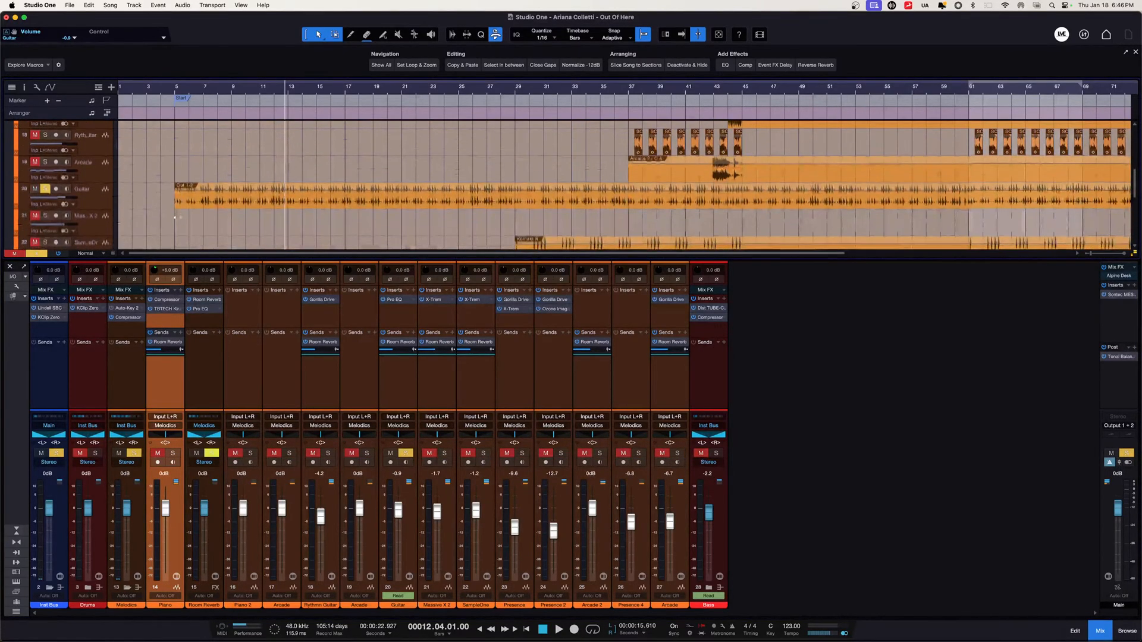
Play the soloed guitar from bar 5 and inspect its Pro EQ, keeping the plug-in window clear of the channel strips.
click(176, 89)
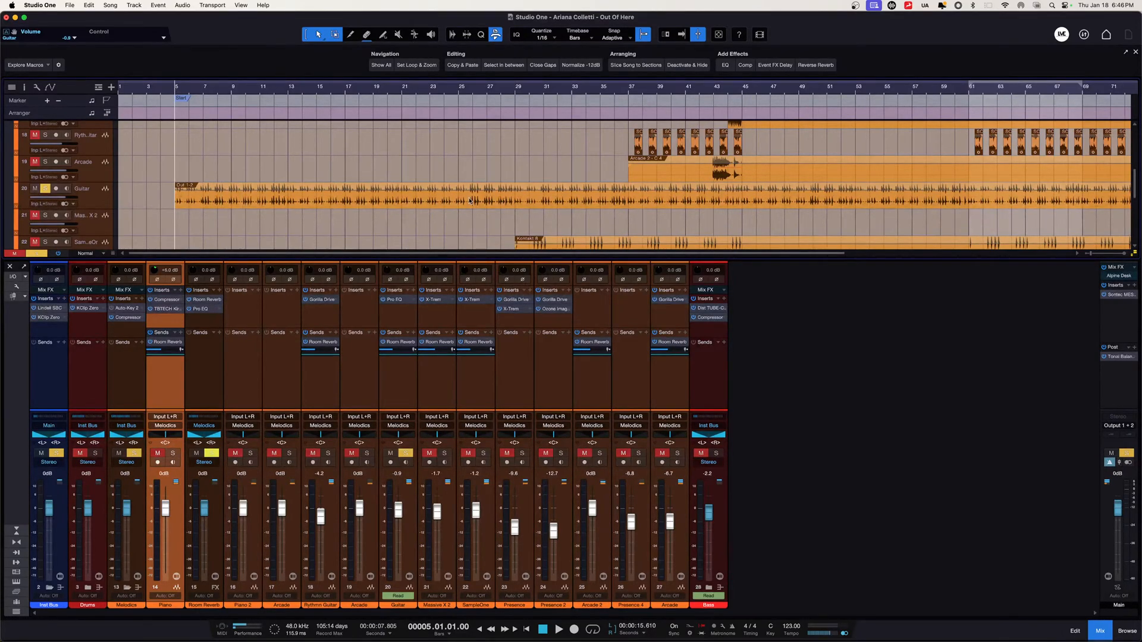
scroll(448, 200, right, 6)
scroll(448, 201, left, 6)
key(space)
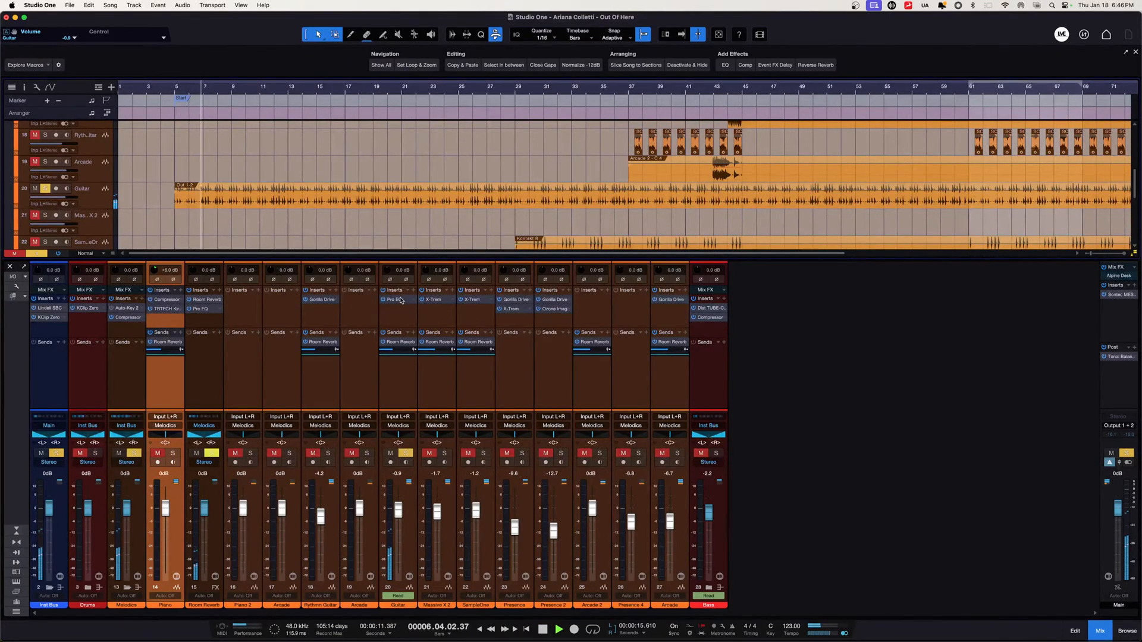
click(400, 301)
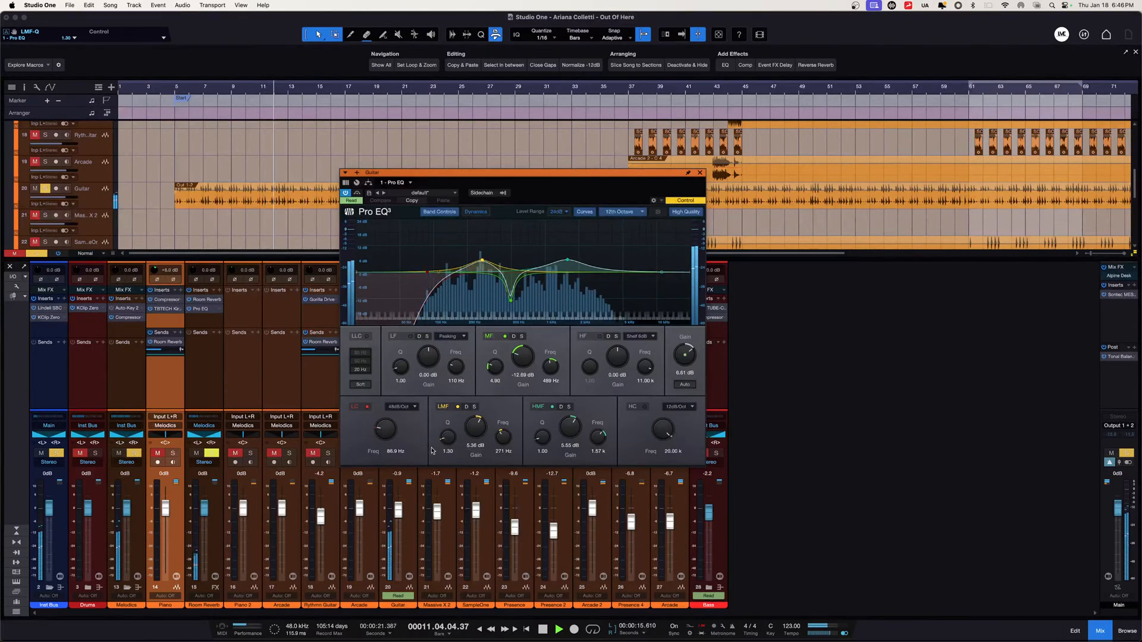
key(space)
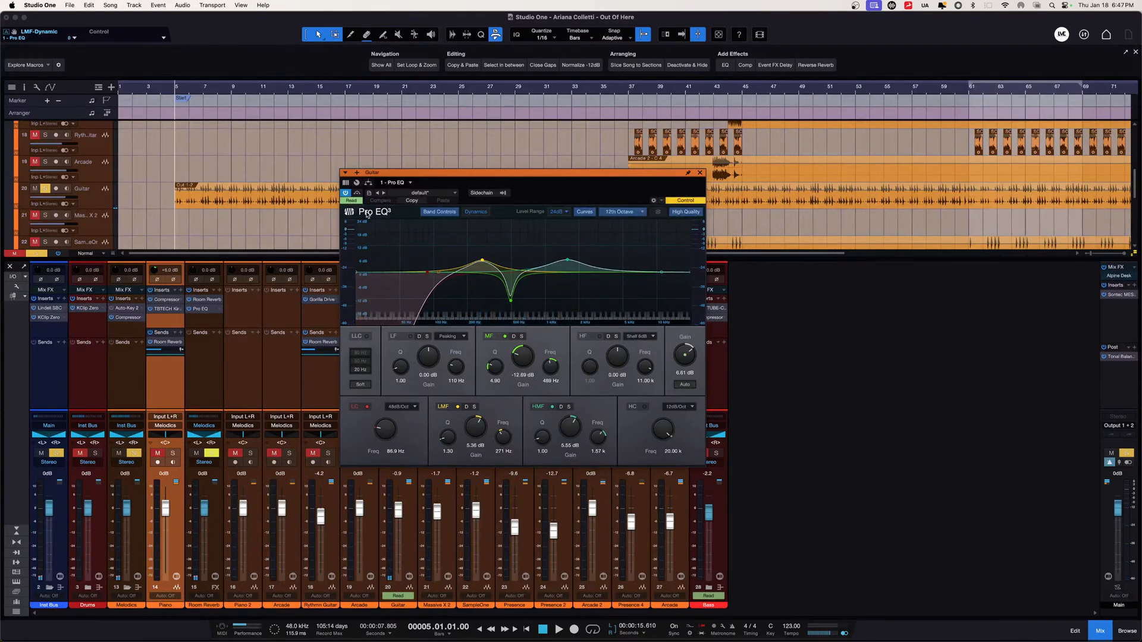
drag(508, 174, 826, 194)
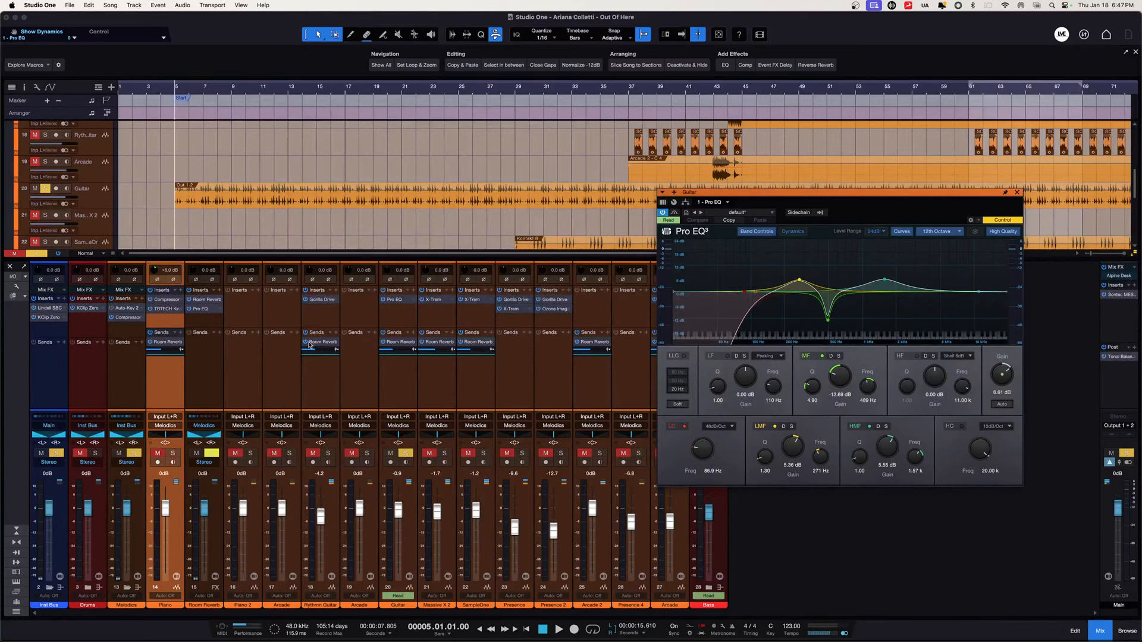
Open the Room Reverb from the Piano channel's send and show the send's destination channel.
click(169, 343)
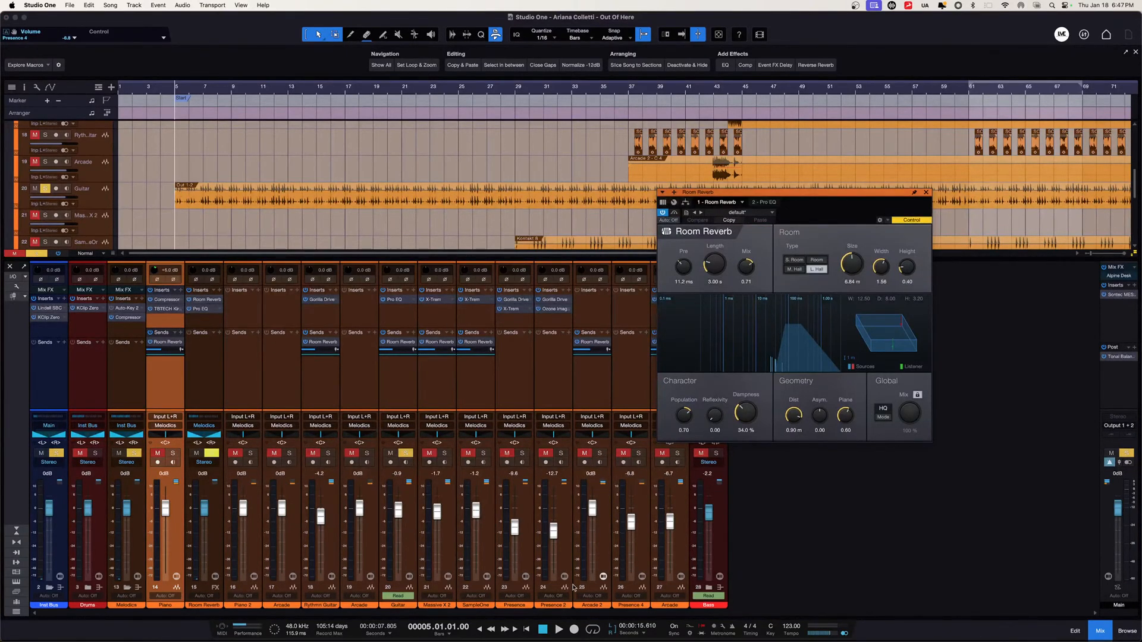
key(KP_Subtract)
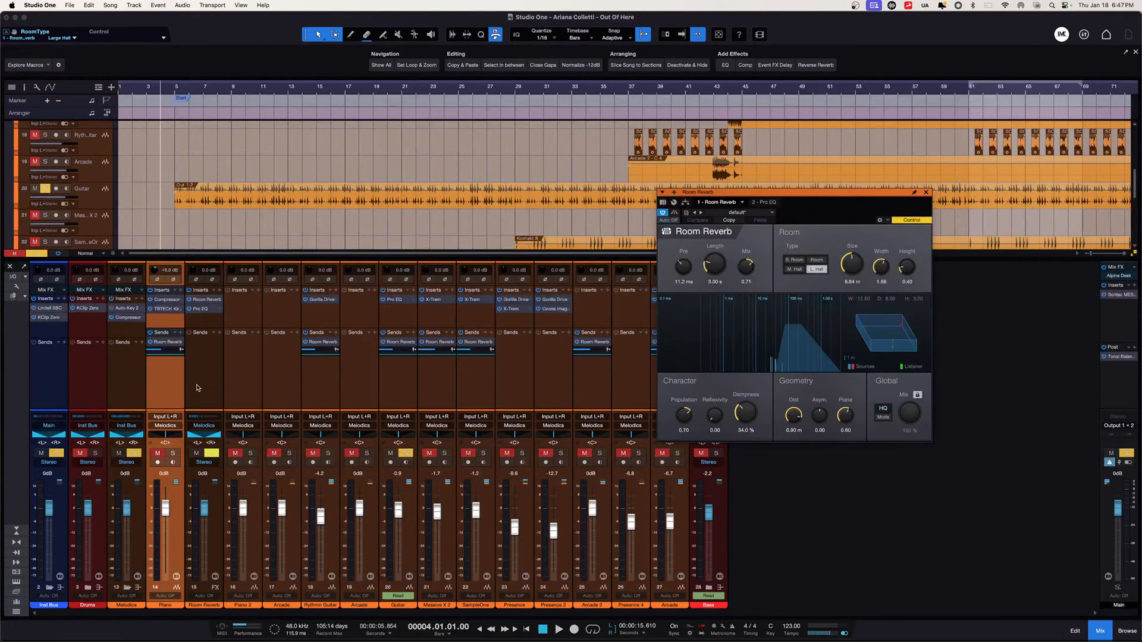
right_click(179, 345)
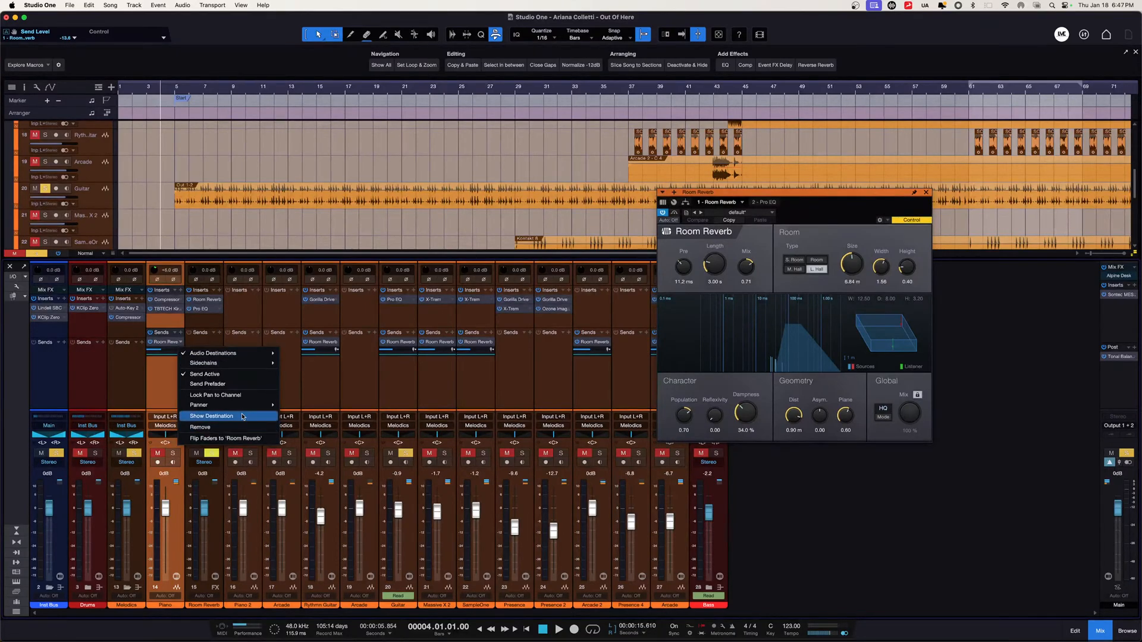
click(242, 417)
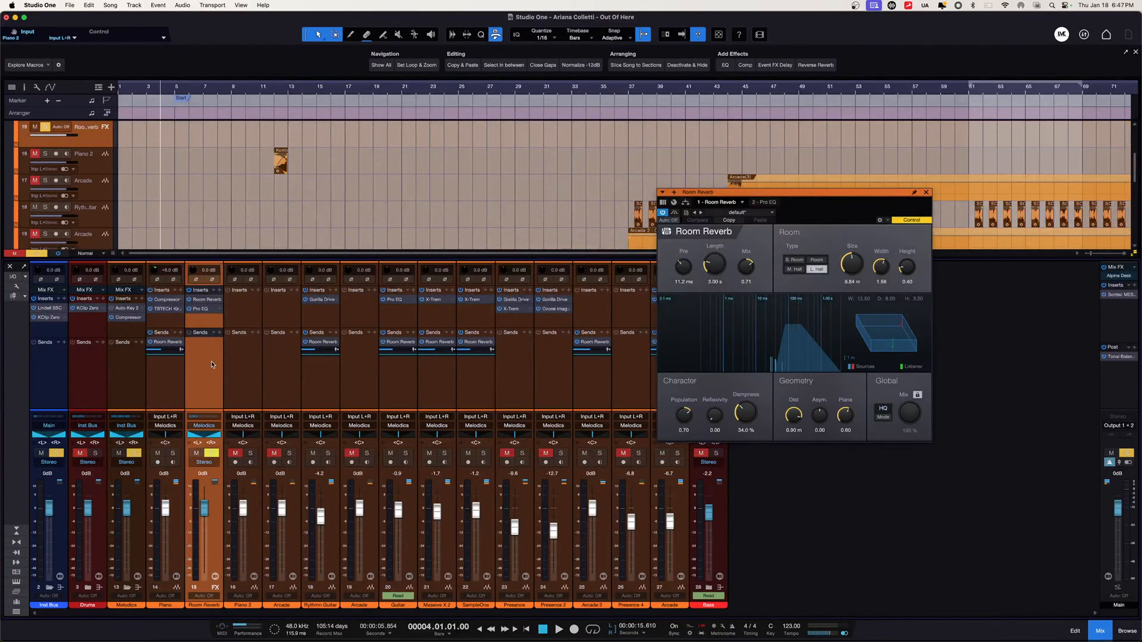
Inspect the Pro EQ and the Room Reverb settings on the Room Reverb channel, and close the plug-in window.
click(203, 309)
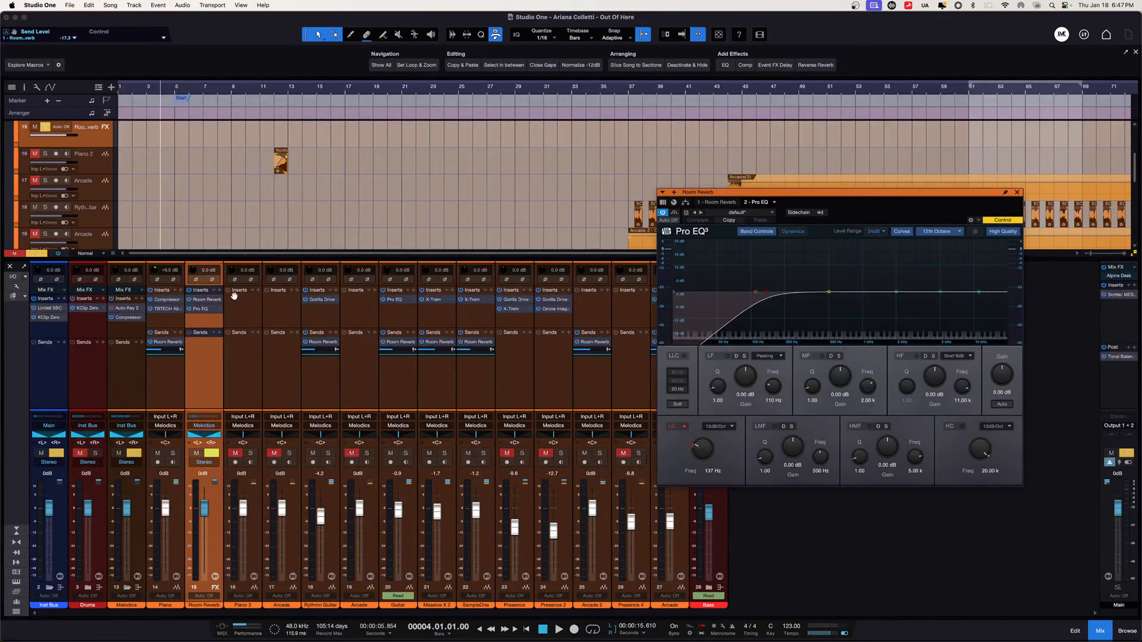
double_click(206, 300)
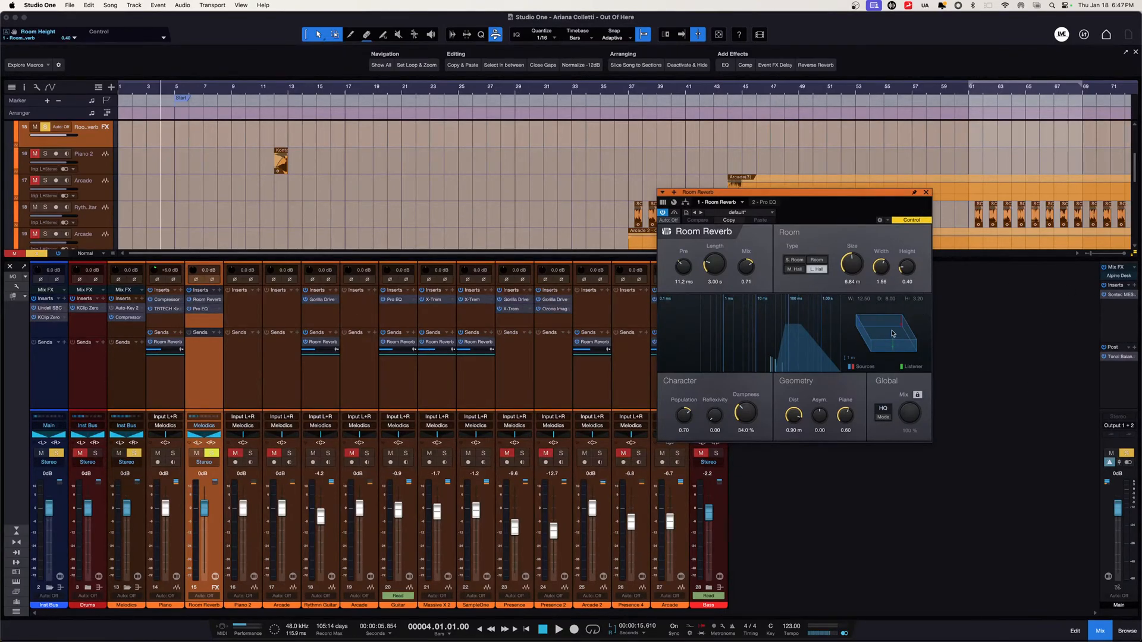
click(926, 193)
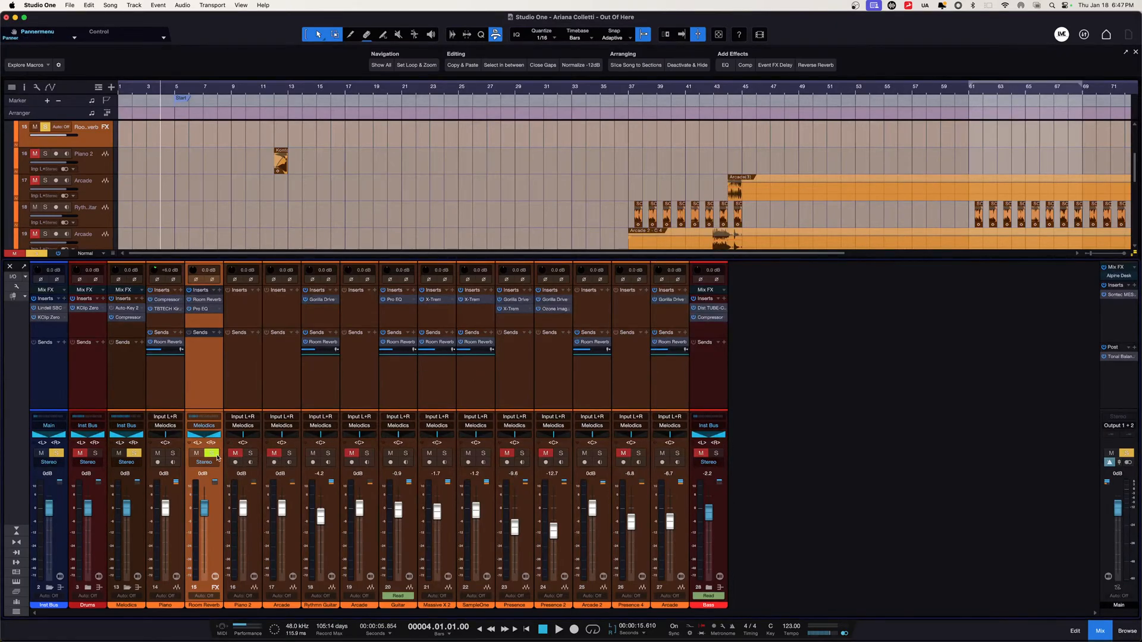
Clear the current solo, and solo the Piano 2 track and the Arcade track beside it.
click(213, 454)
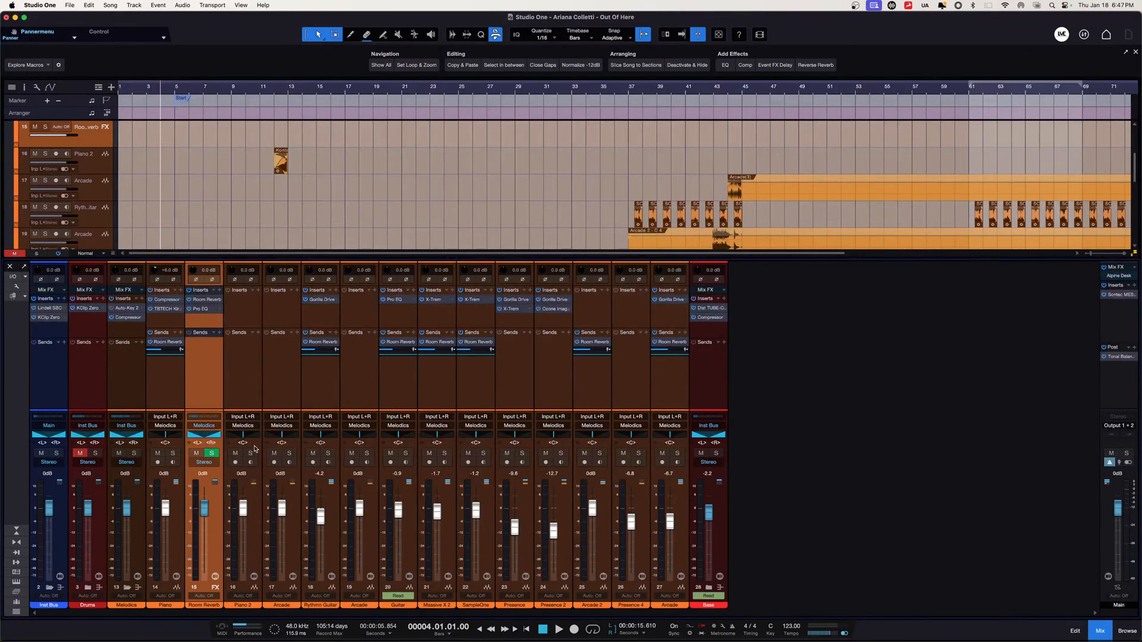
click(253, 454)
click(289, 455)
scroll(290, 229, up, 4)
scroll(284, 219, down, 3)
scroll(1014, 180, right, 5)
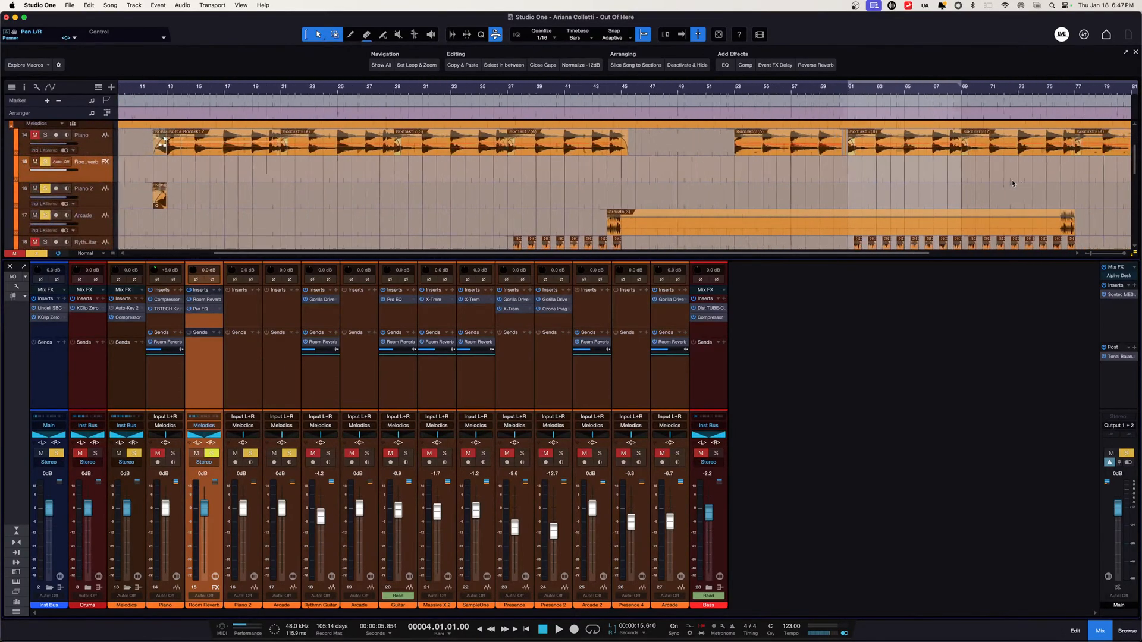
scroll(990, 187, left, 5)
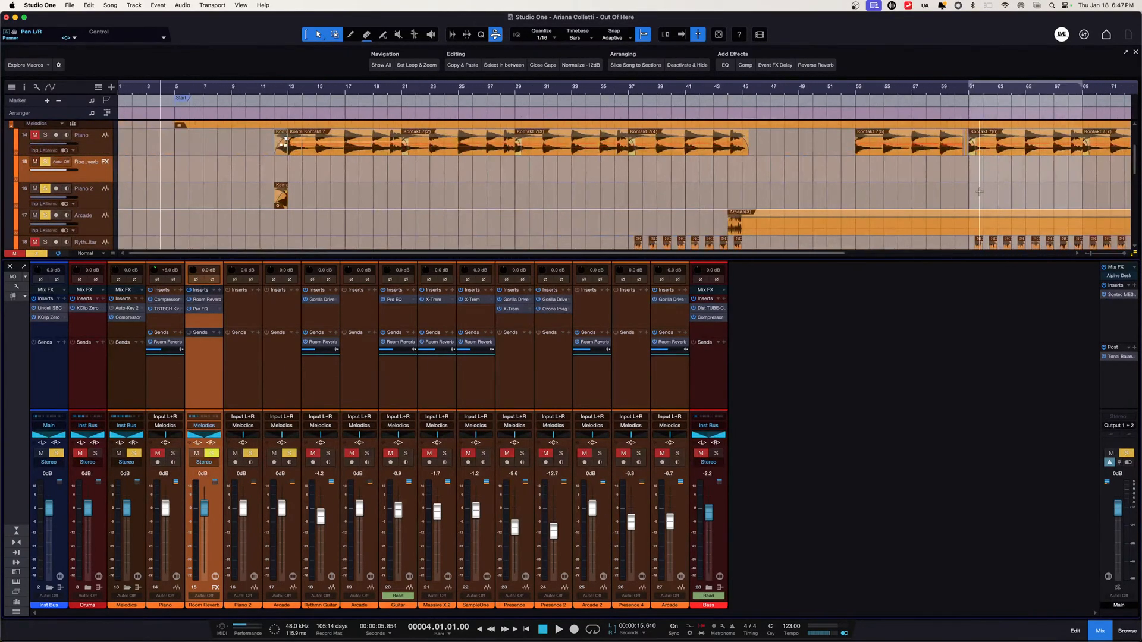
scroll(979, 192, left, 2)
Play the Arcade track from bar 44 with Piano 2's solo turned off, and solo Piano 2 again after stopping.
click(728, 90)
click(44, 190)
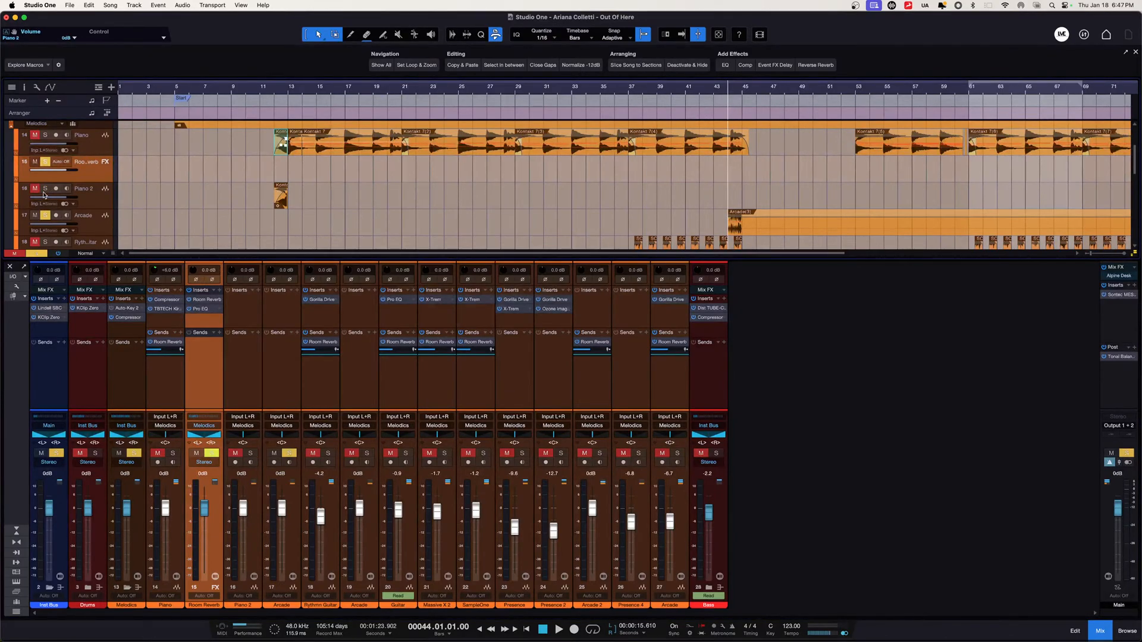
key(space)
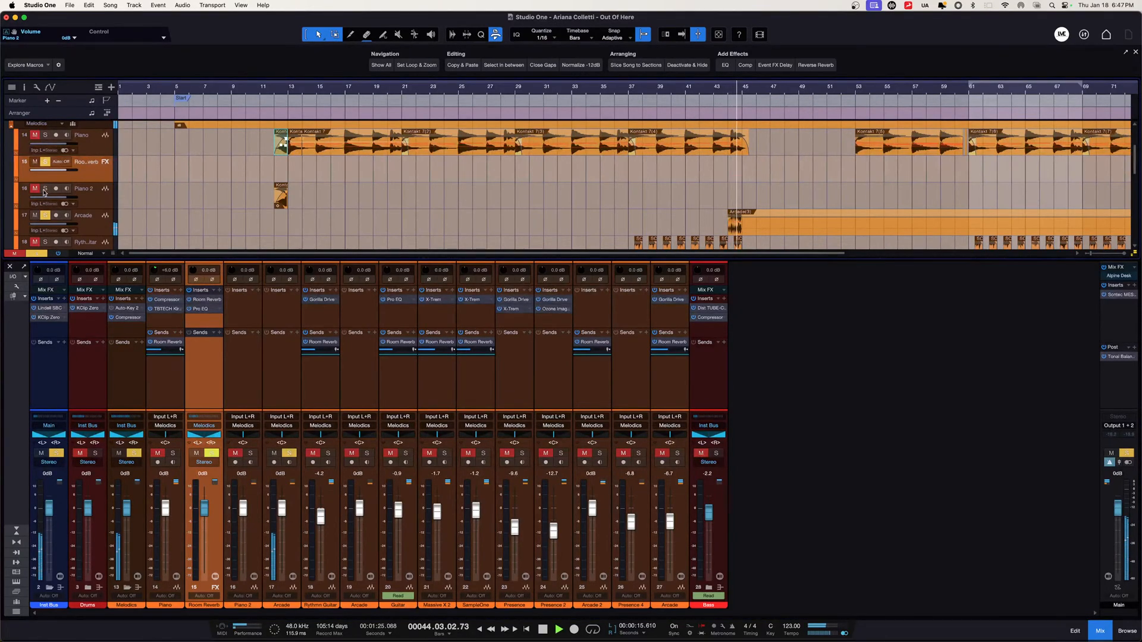
key(space)
click(44, 191)
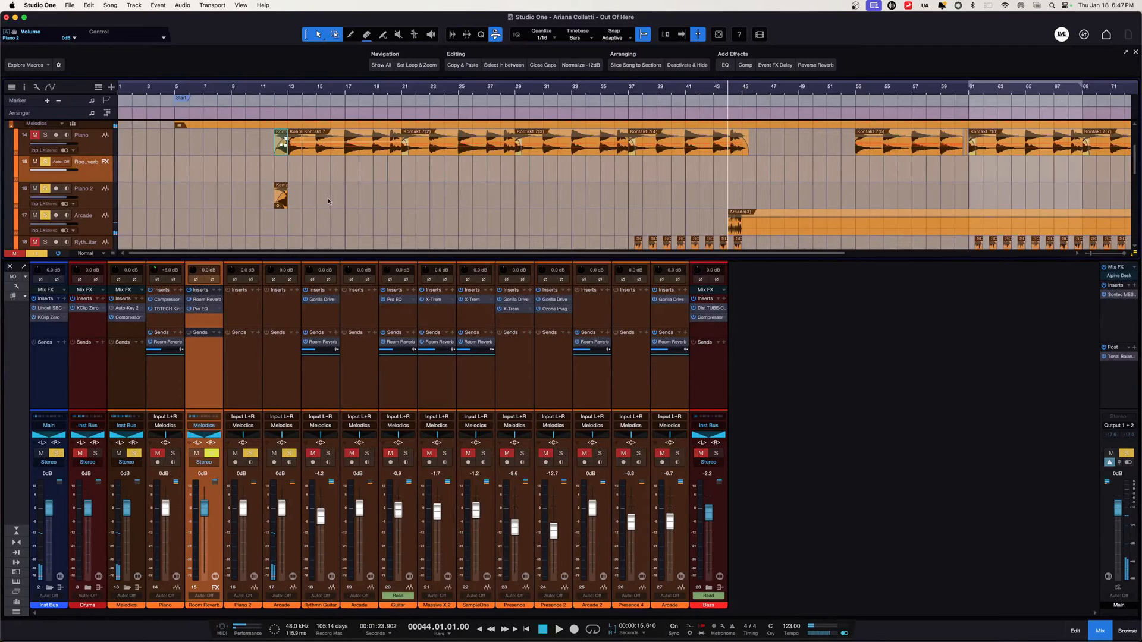
Play the song from bar 43 with Piano 2 and Arcade soloed, and clear both solos.
scroll(290, 226, down, 3)
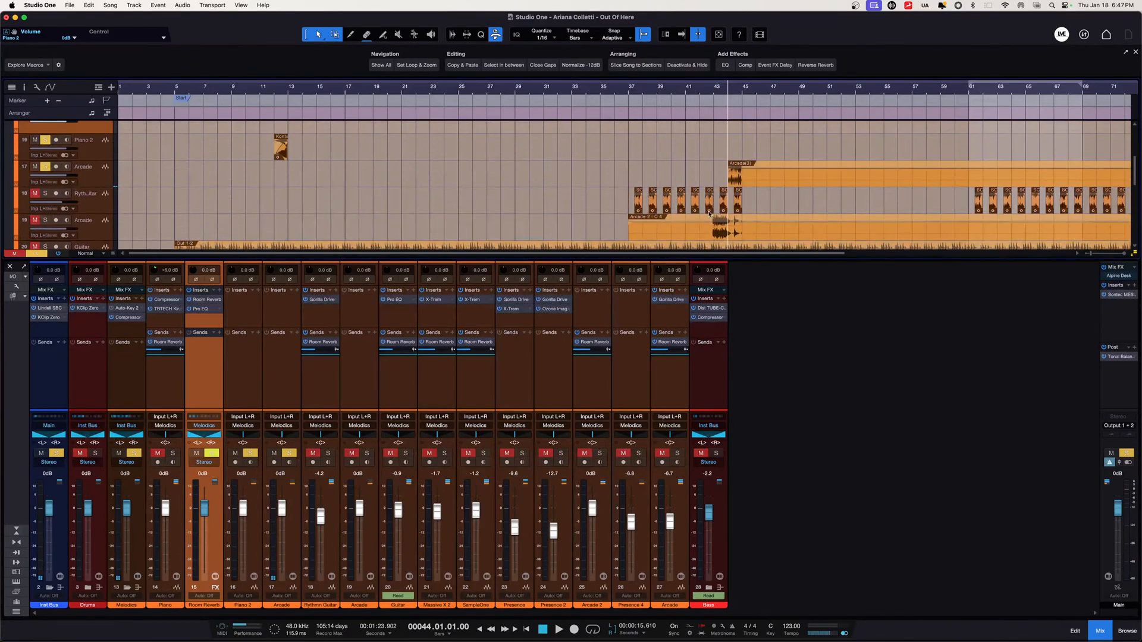
click(717, 94)
key(space)
click(251, 453)
click(289, 453)
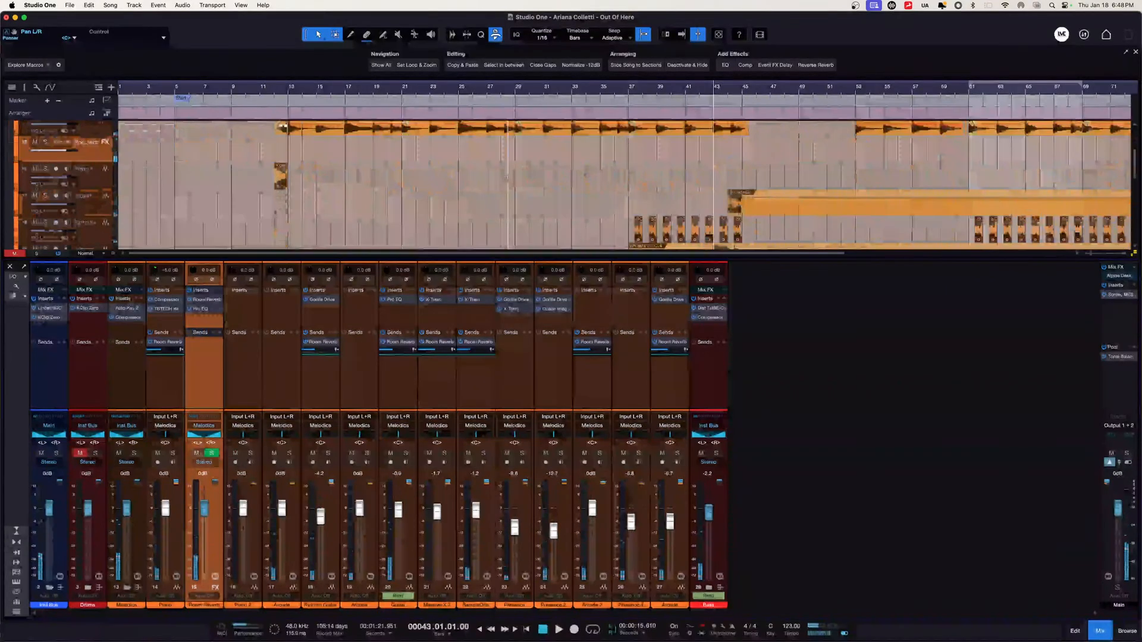
Open the Gorilla Drive plug-in on the Rhythm Guitar channel and enlarge its window.
scroll(508, 178, down, 3)
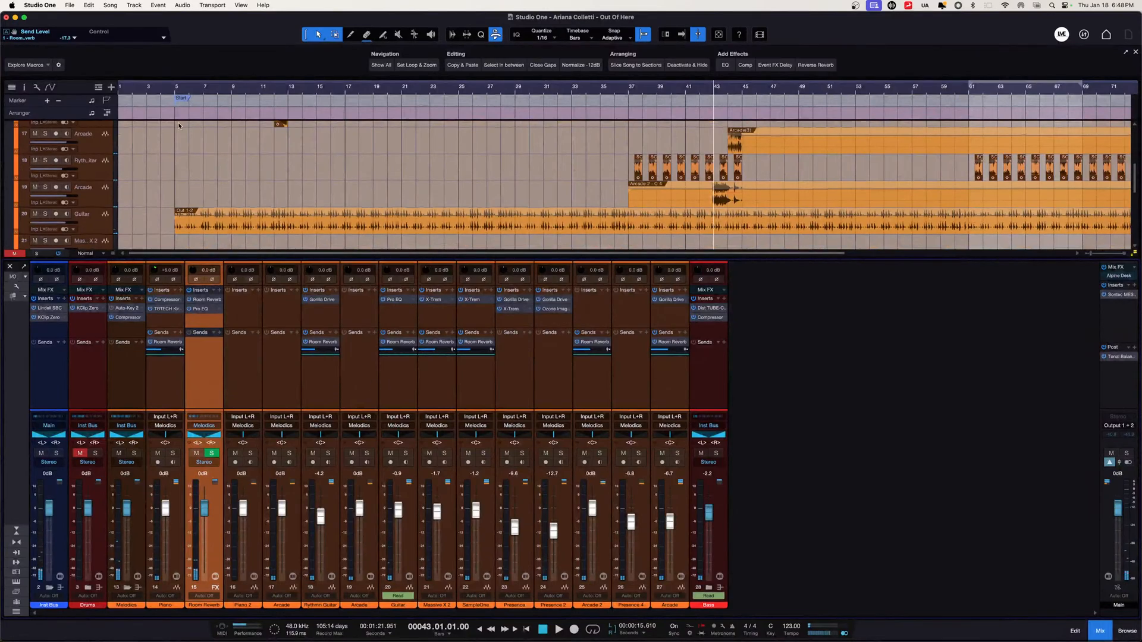
scroll(181, 186, up, 5)
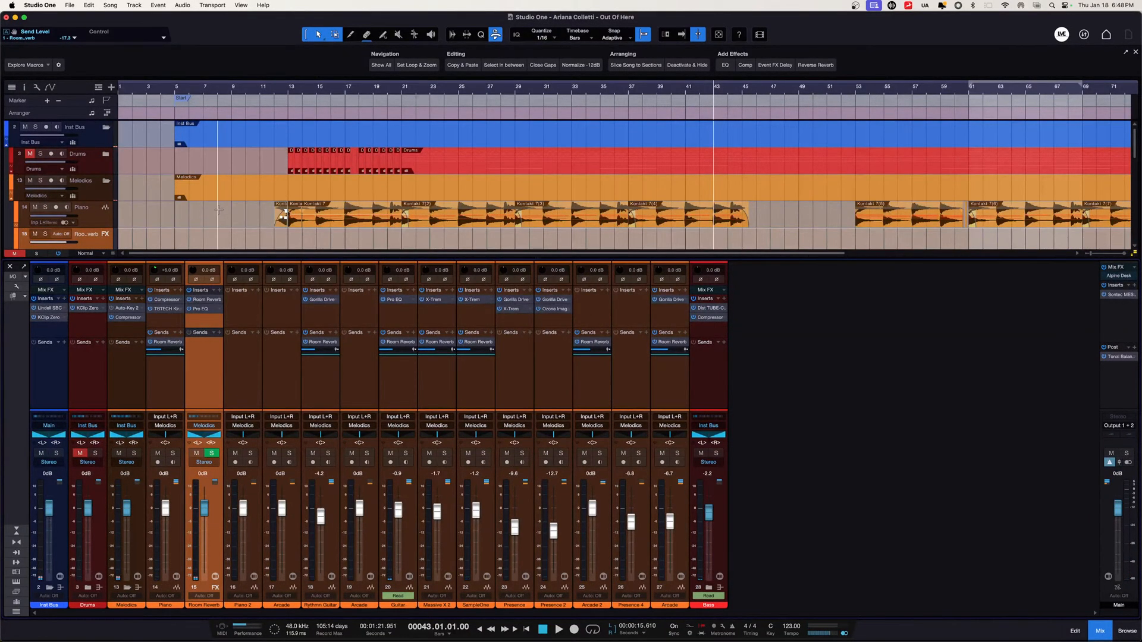
scroll(257, 190, down, 5)
scroll(257, 193, down, 5)
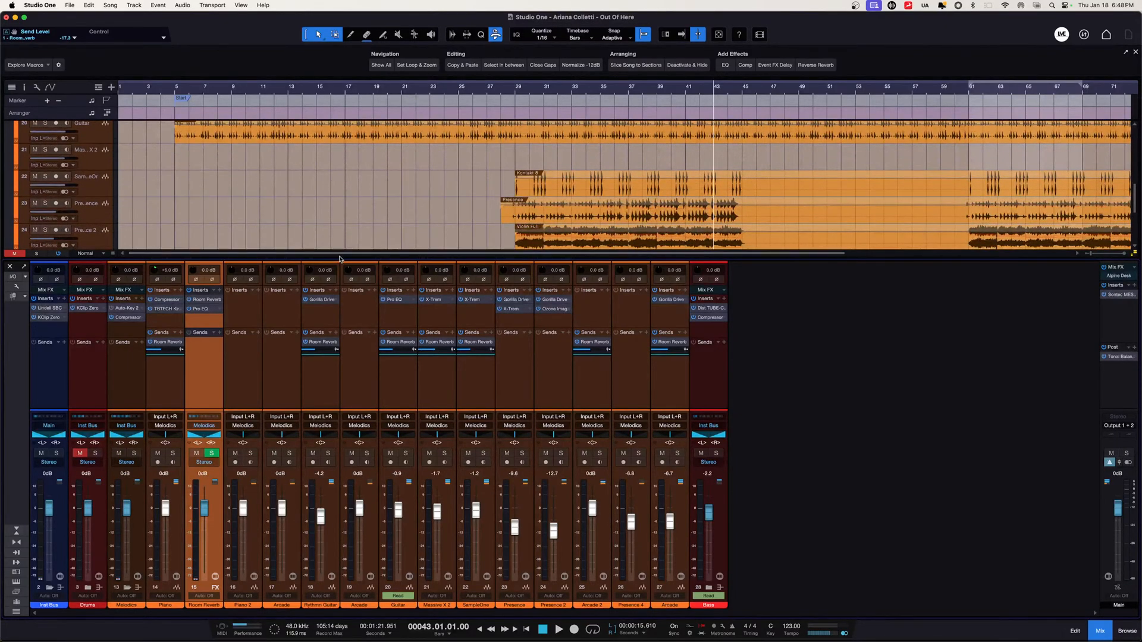
click(330, 310)
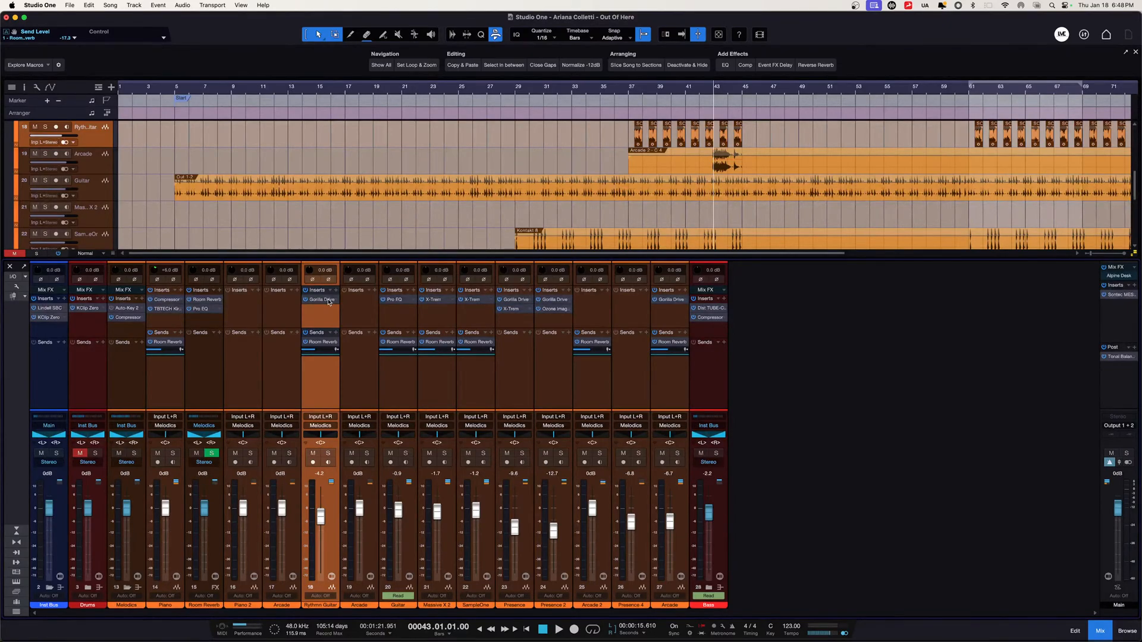
click(328, 300)
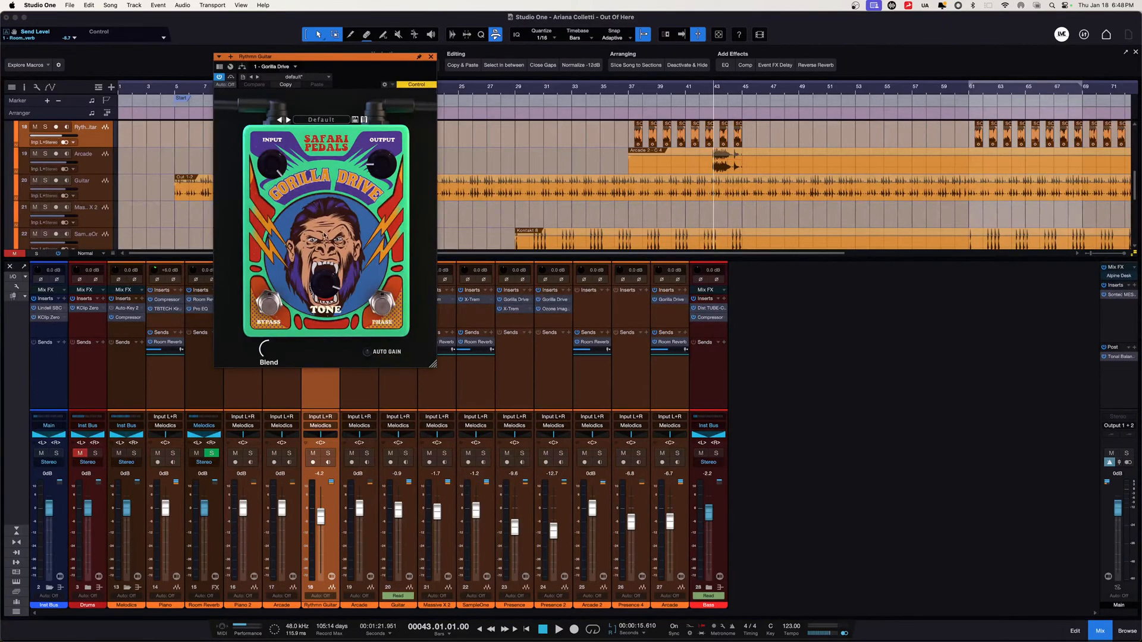
mouse_move(275, 165)
mouse_move(270, 354)
drag(439, 367, 565, 529)
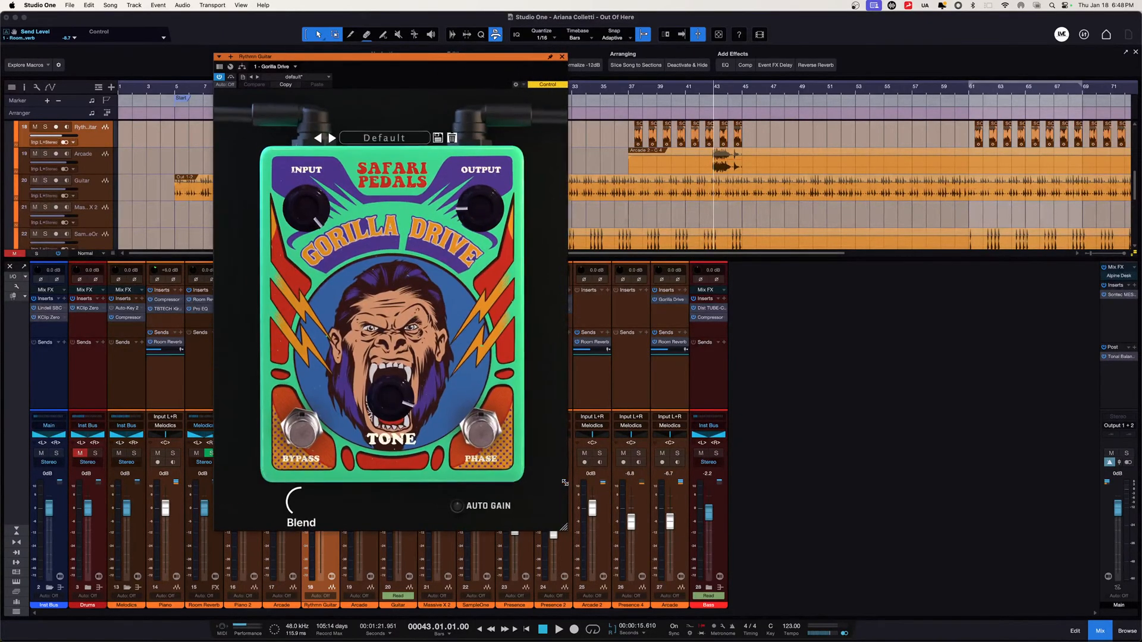
Examine the Blend, Input and Output settings of the Rhythm Guitar's Gorilla Drive, and close the plug-in.
mouse_move(292, 495)
mouse_move(326, 224)
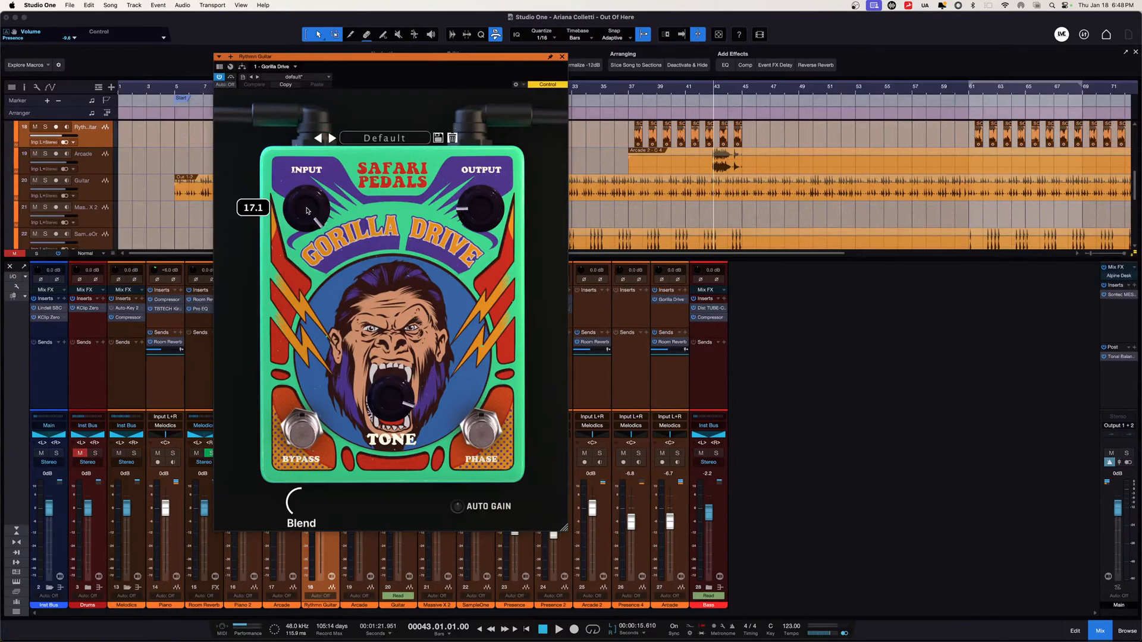
mouse_move(497, 216)
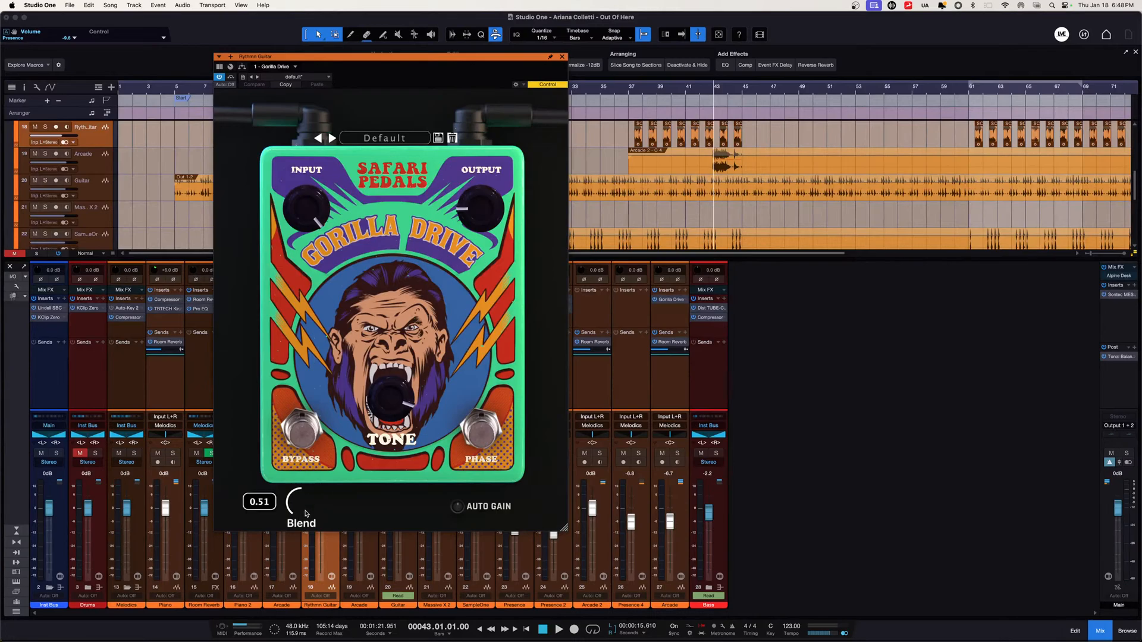
click(562, 57)
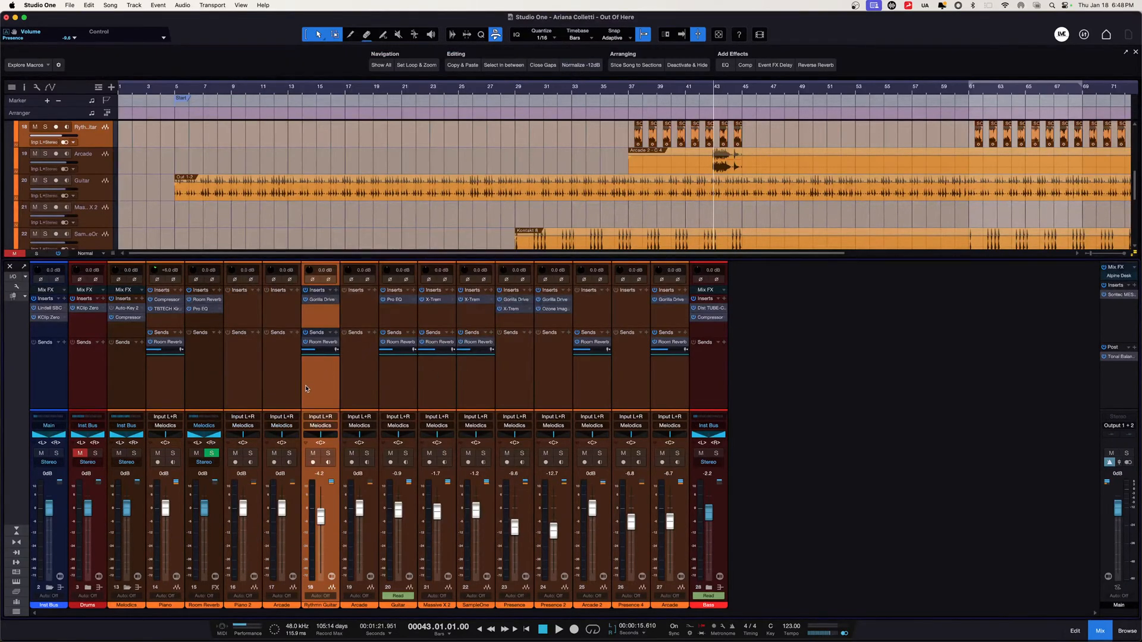
Solo the Rhythm Guitar, listen to it from bar 43, and clear the solo after stopping playback.
click(45, 127)
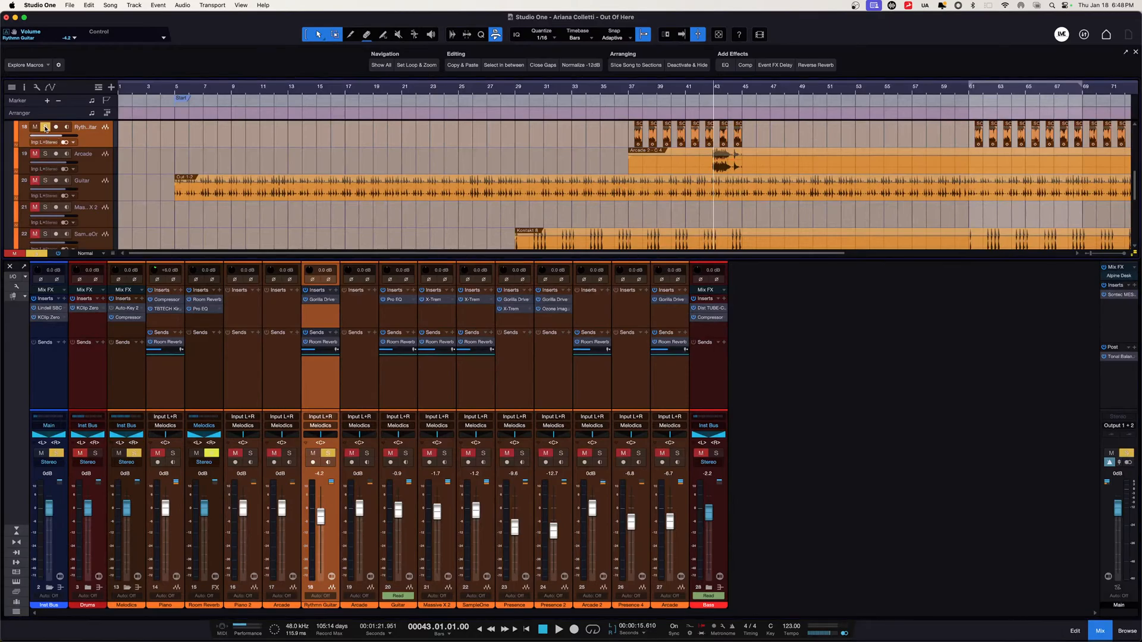
key(space)
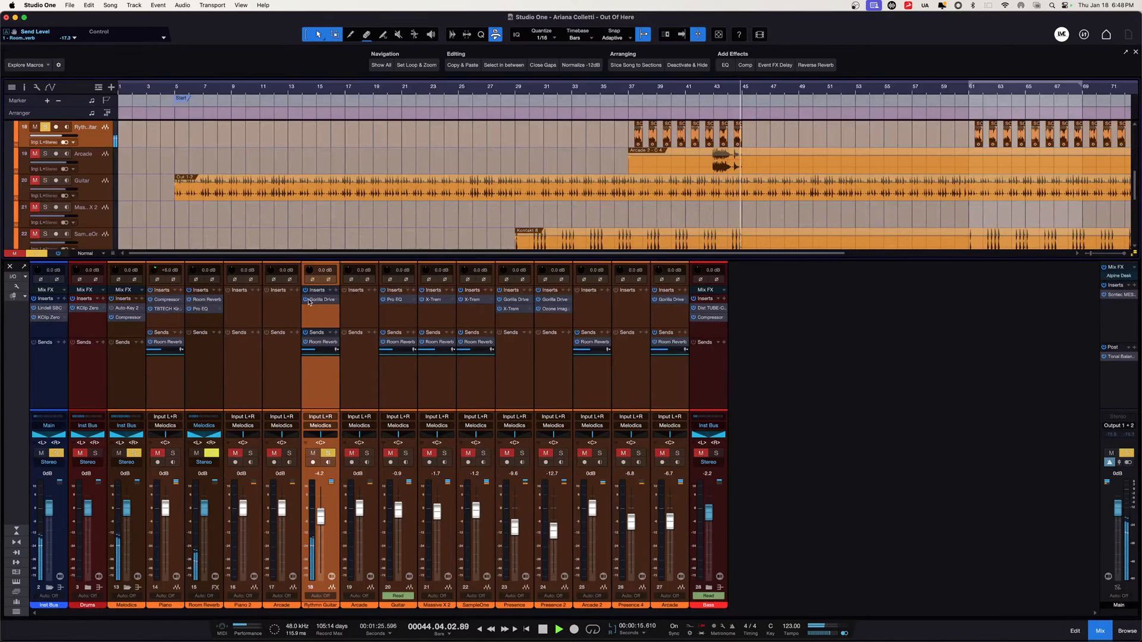
key(space)
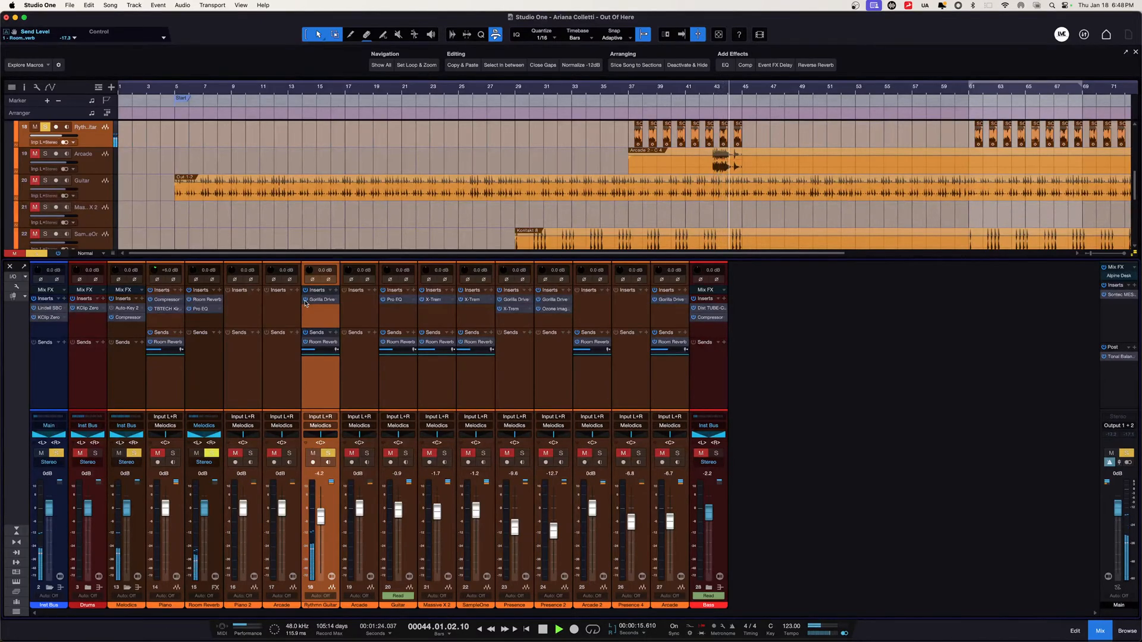
key(space)
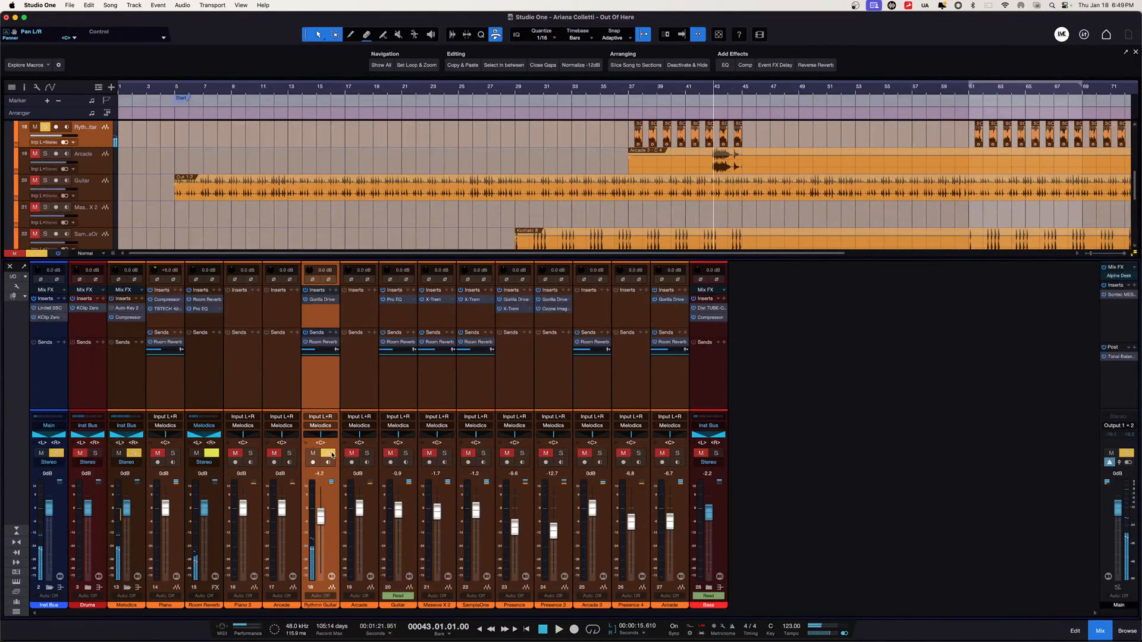
click(328, 453)
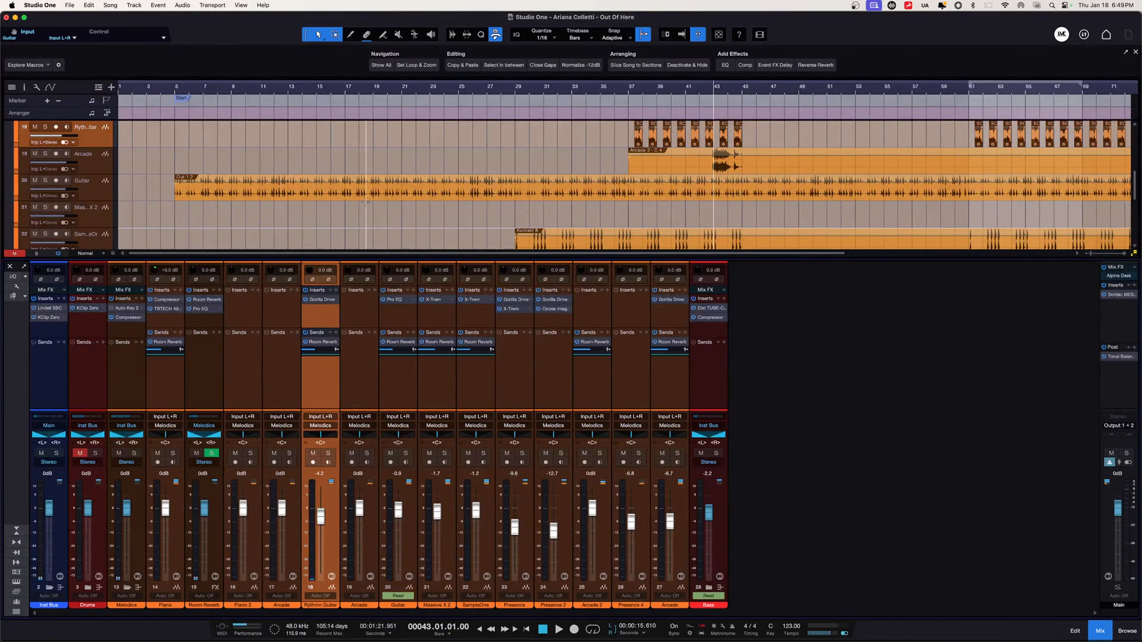
Solo the SampleOne track and start playback at the beginning of its event at bar 29.
scroll(554, 143, down, 2)
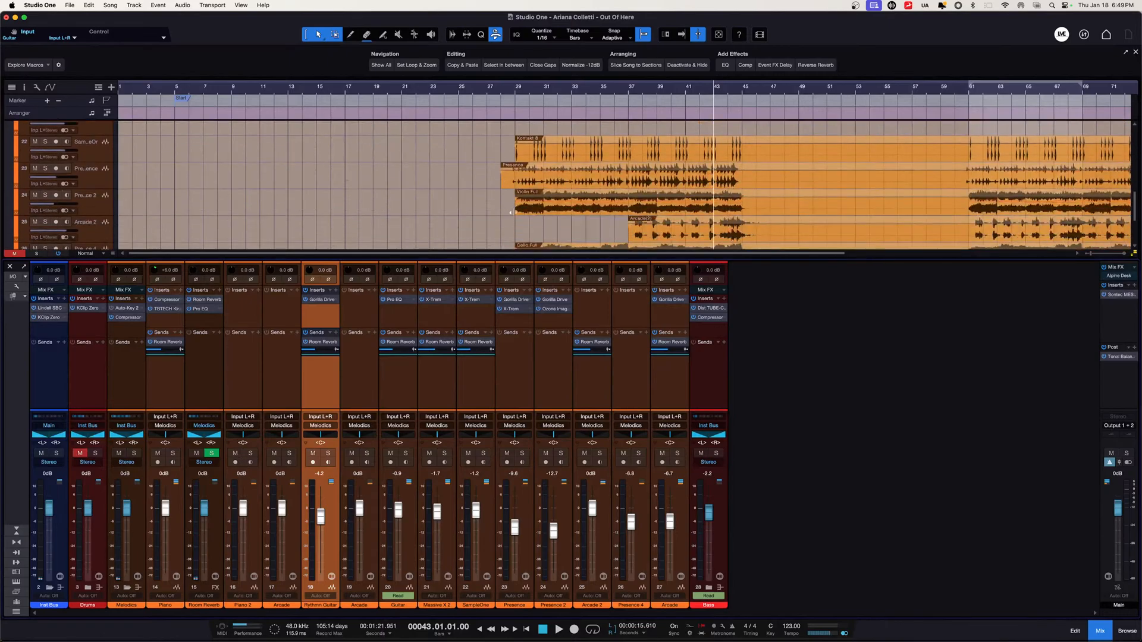
scroll(525, 175, down, 3)
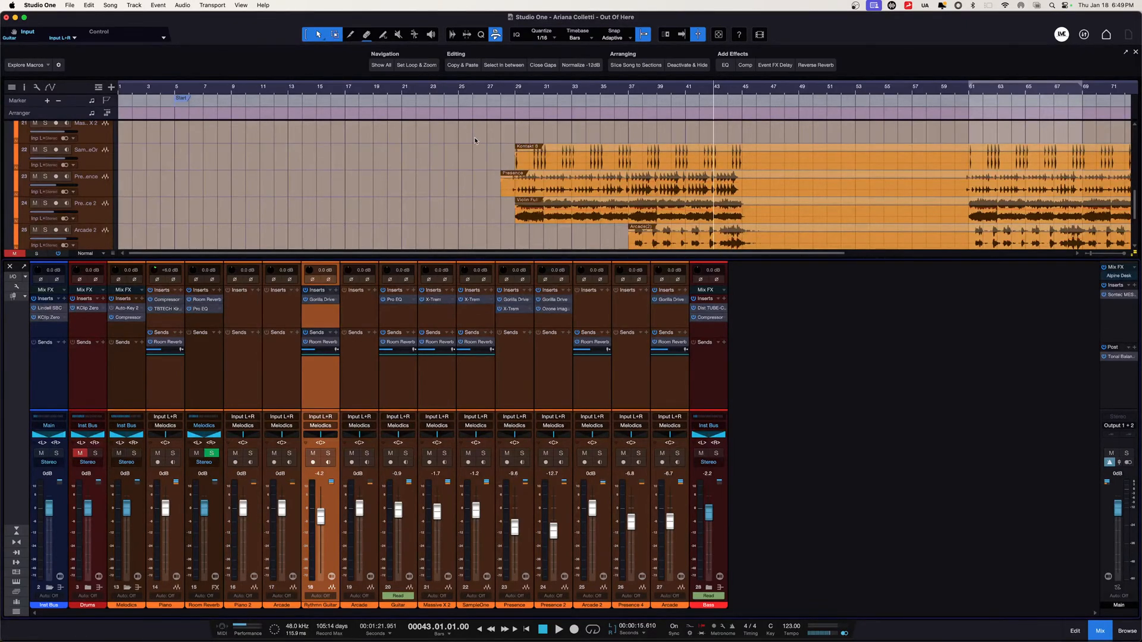
click(516, 192)
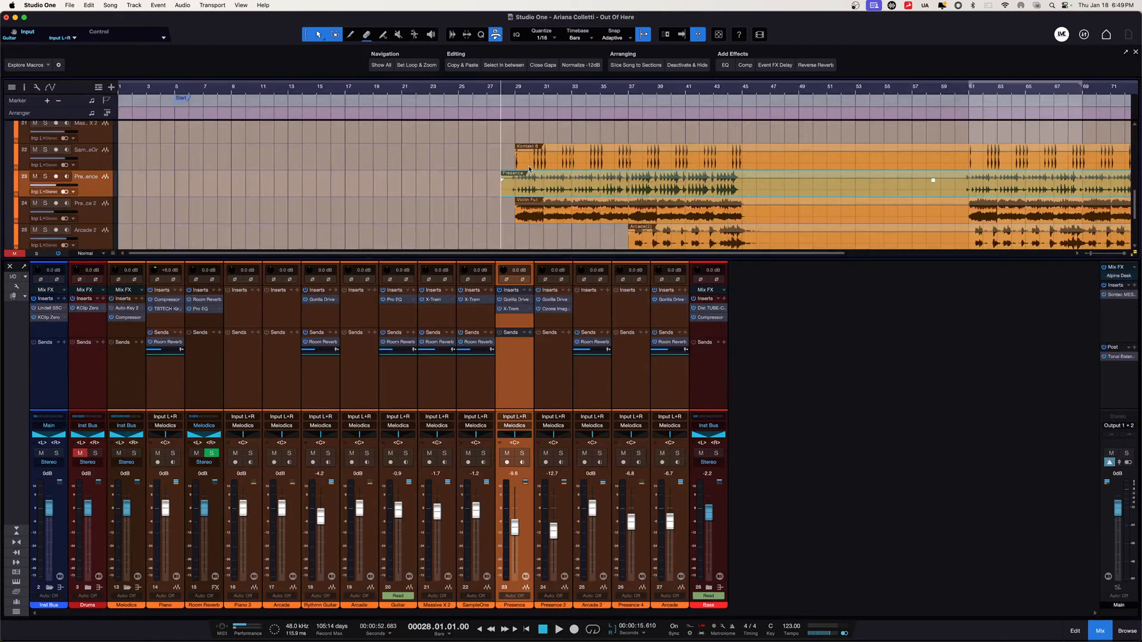
click(531, 166)
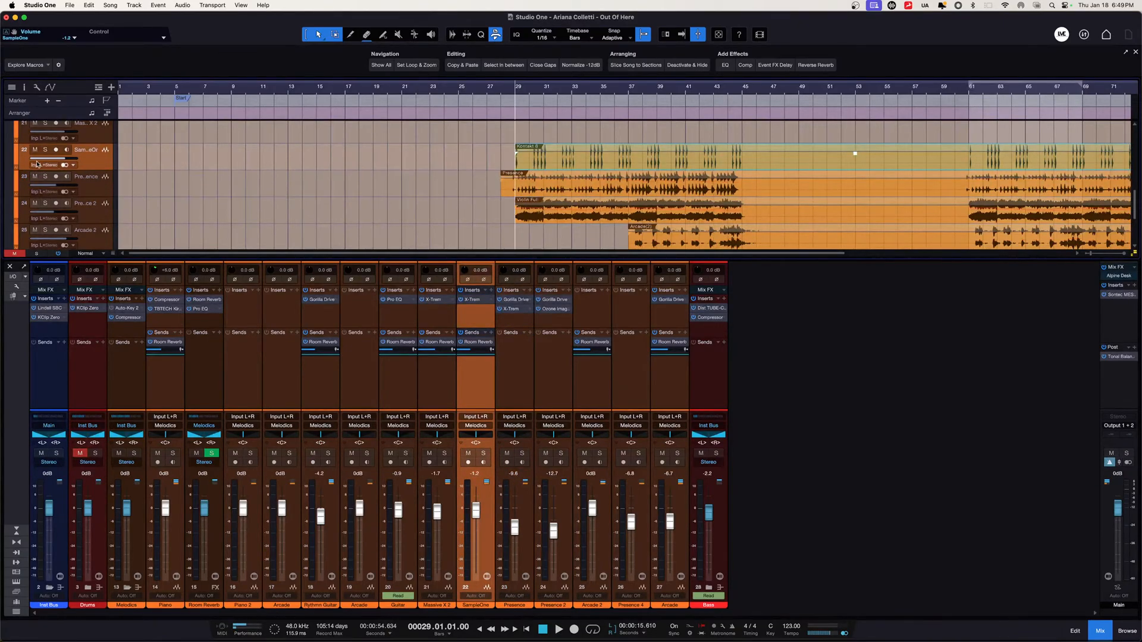
key(s)
key(space)
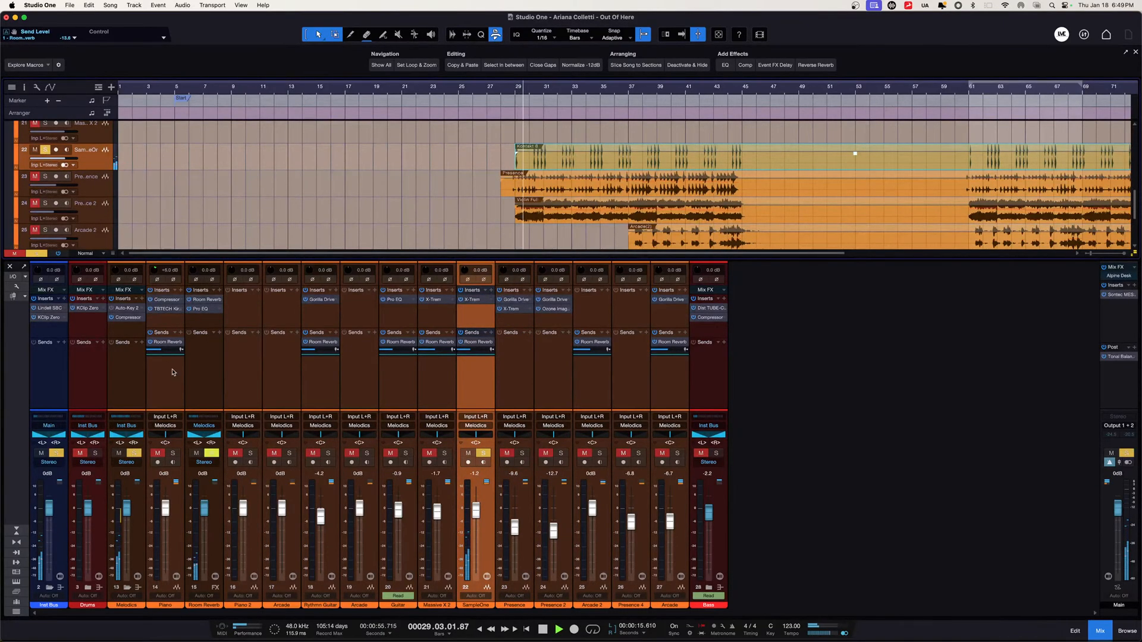
Open the SampleOne channel's X-Trem, stop playback, and place the plug-in window clear of the channel strips.
click(485, 305)
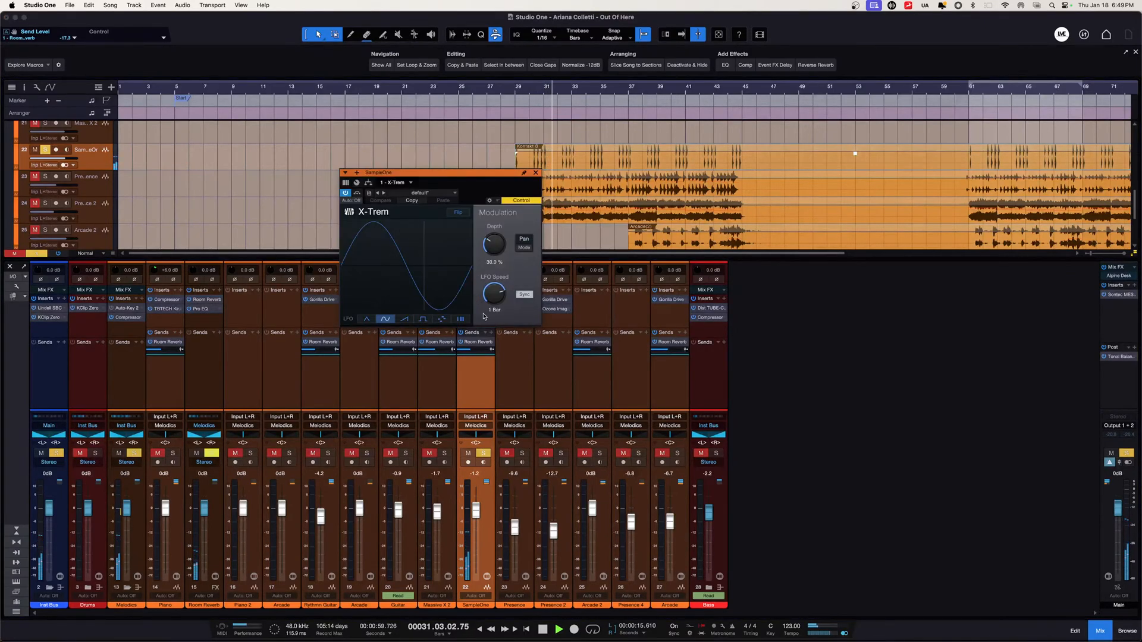
key(space)
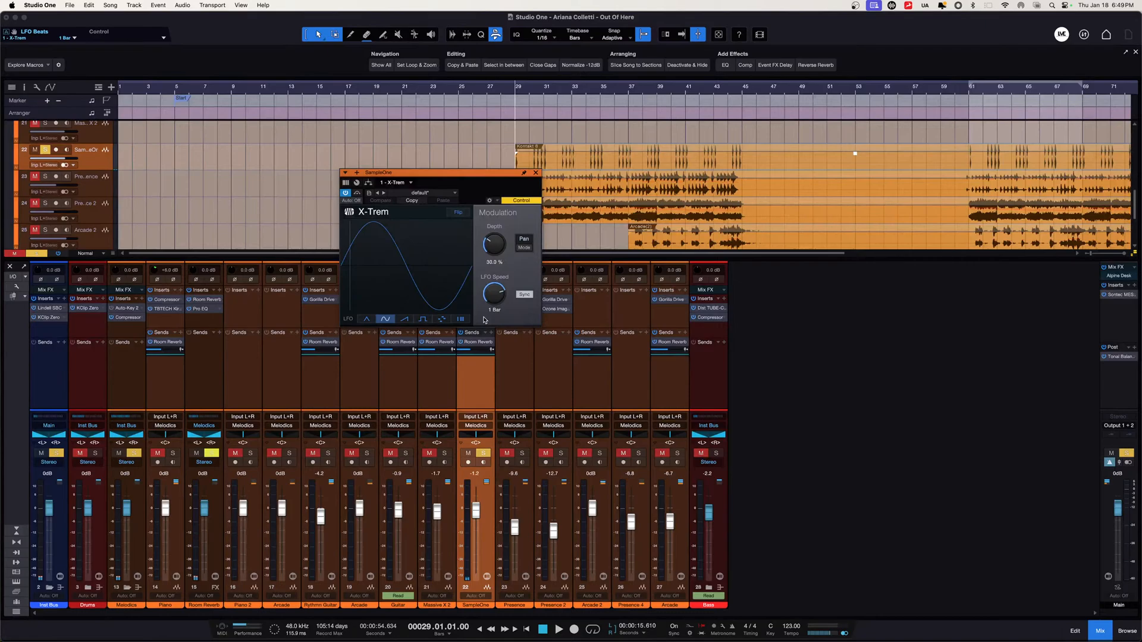
drag(513, 177, 897, 274)
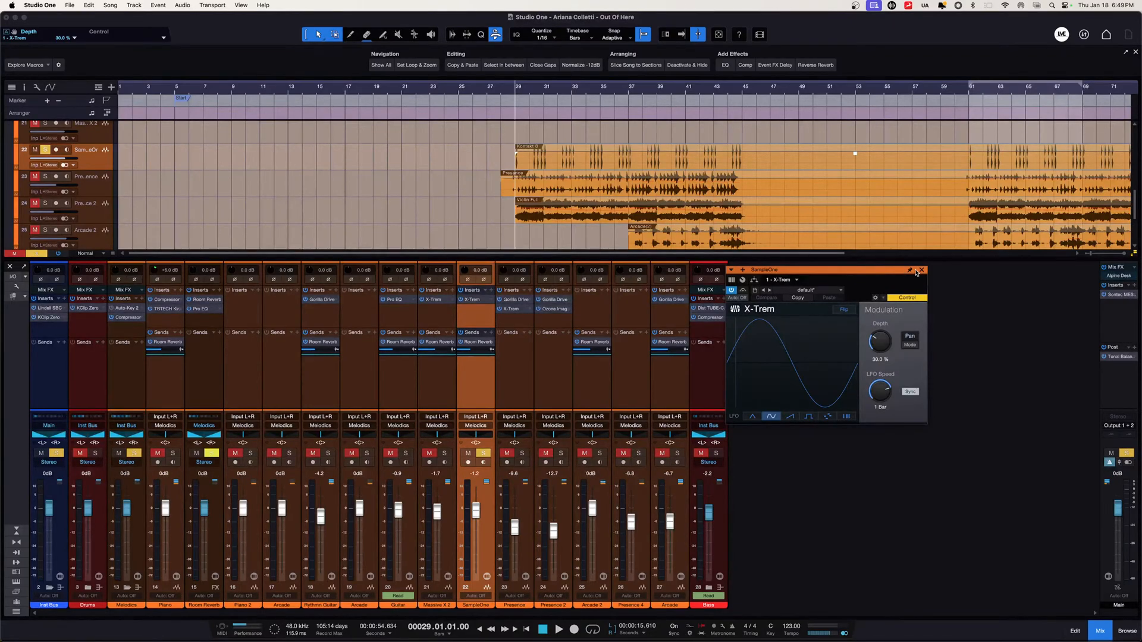
Solo the Presence track in place of SampleOne and open its Gorilla Drive plug-in.
click(443, 301)
click(513, 373)
click(493, 400)
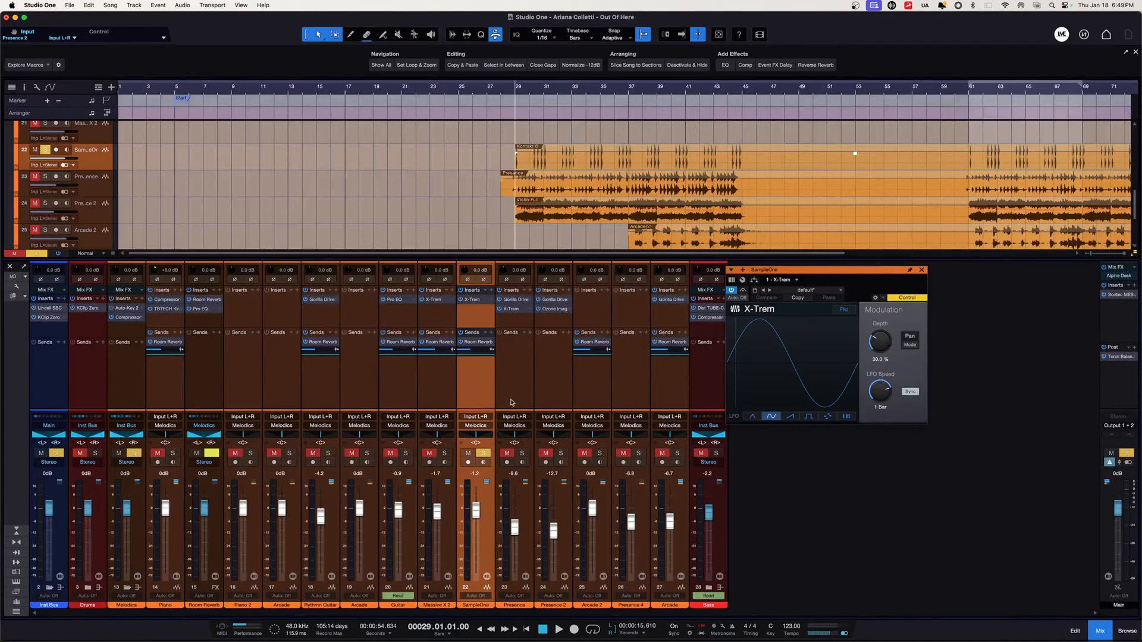
click(511, 403)
click(483, 408)
click(533, 359)
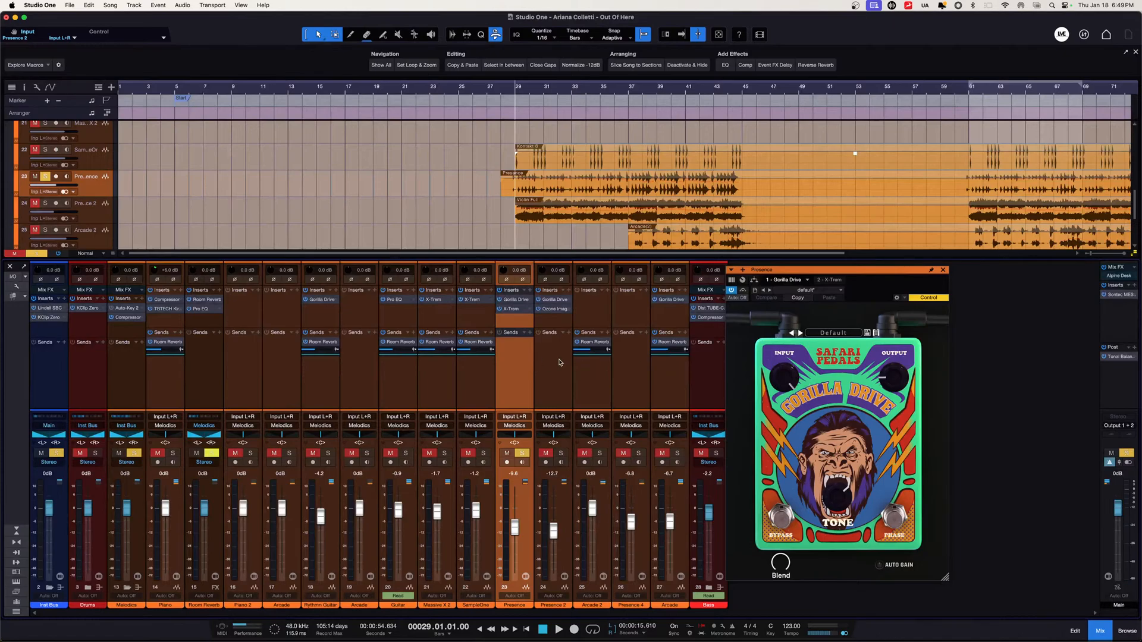
Return to the SampleOne channel, solo Presence together with it, and play both tracks from bar 29.
click(456, 391)
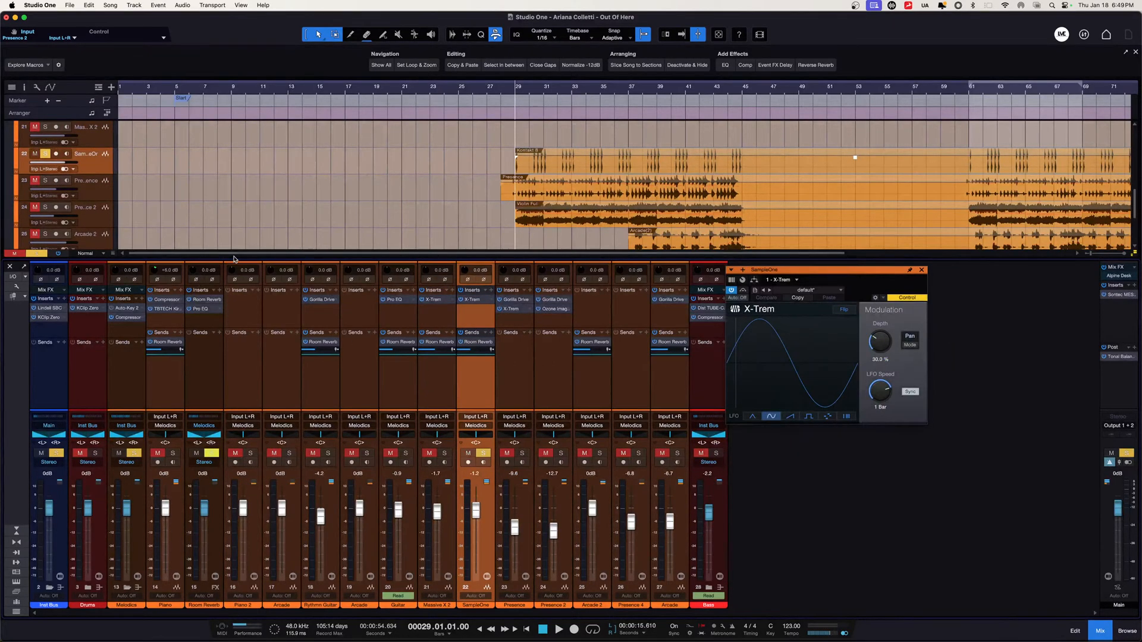
click(46, 181)
key(space)
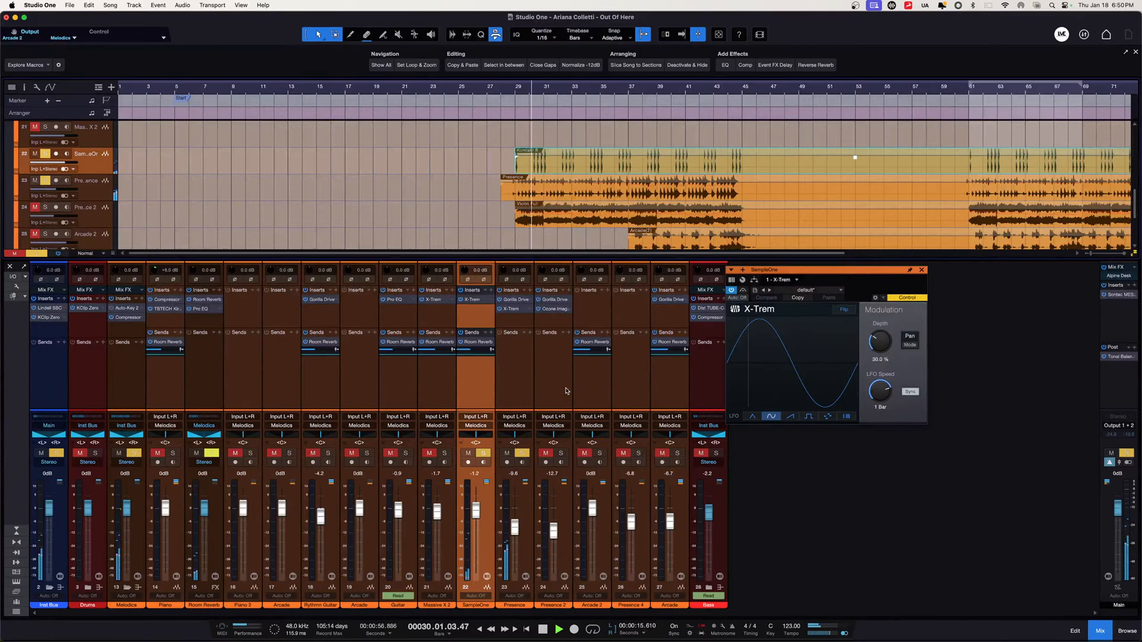
Open the Presence channel's Gorilla Drive, compare the sound bypassed and active during playback, and stop playback.
click(523, 380)
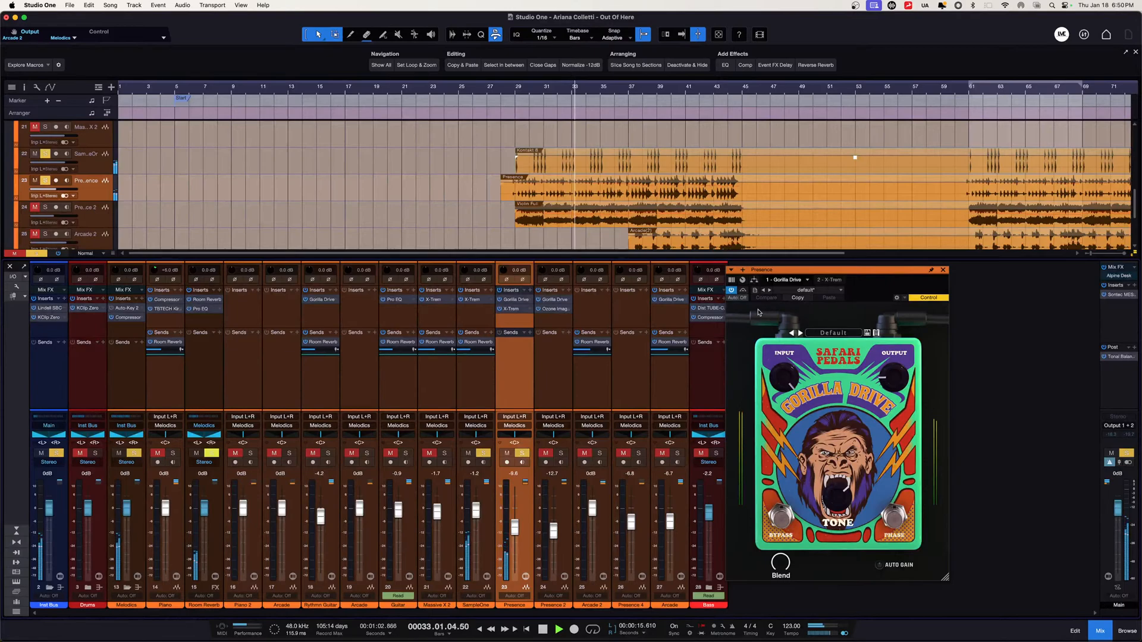
click(743, 290)
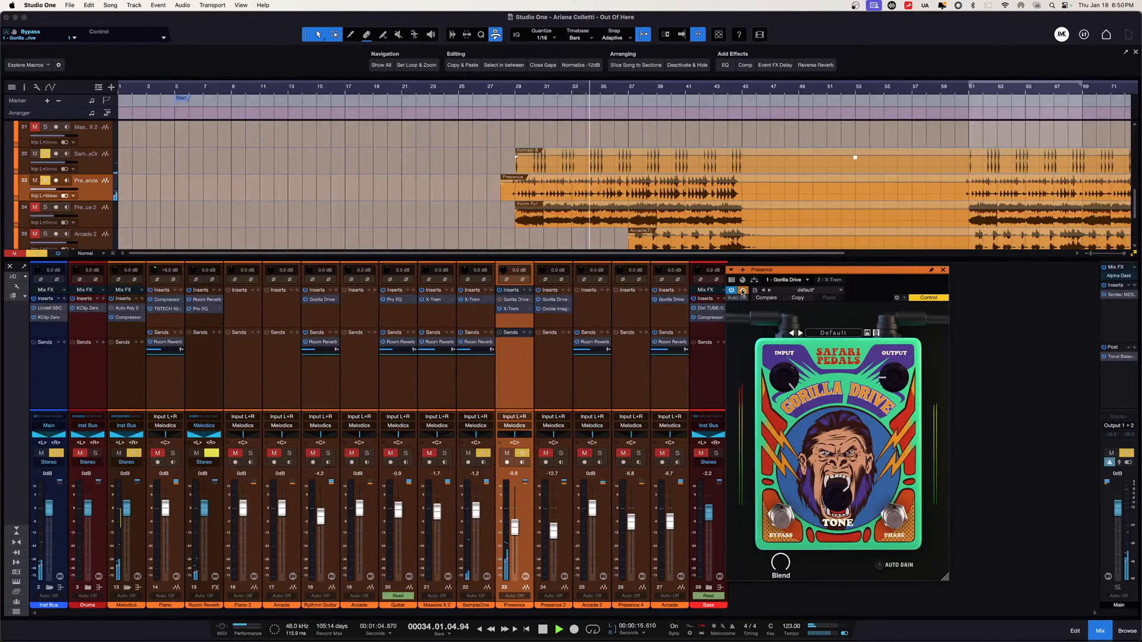
click(743, 291)
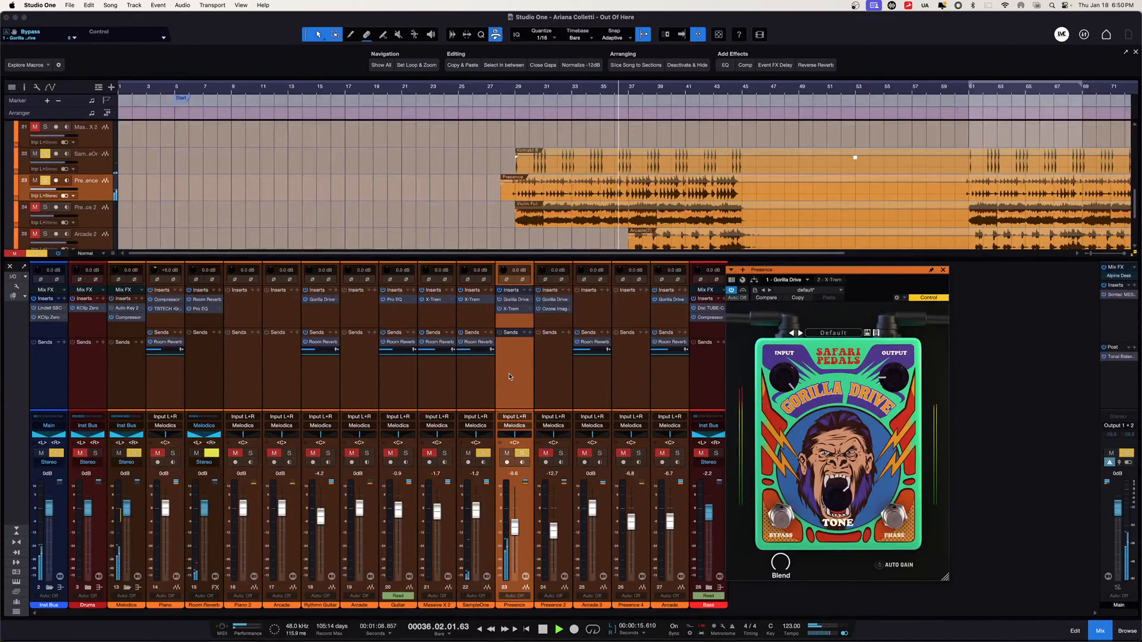
key(space)
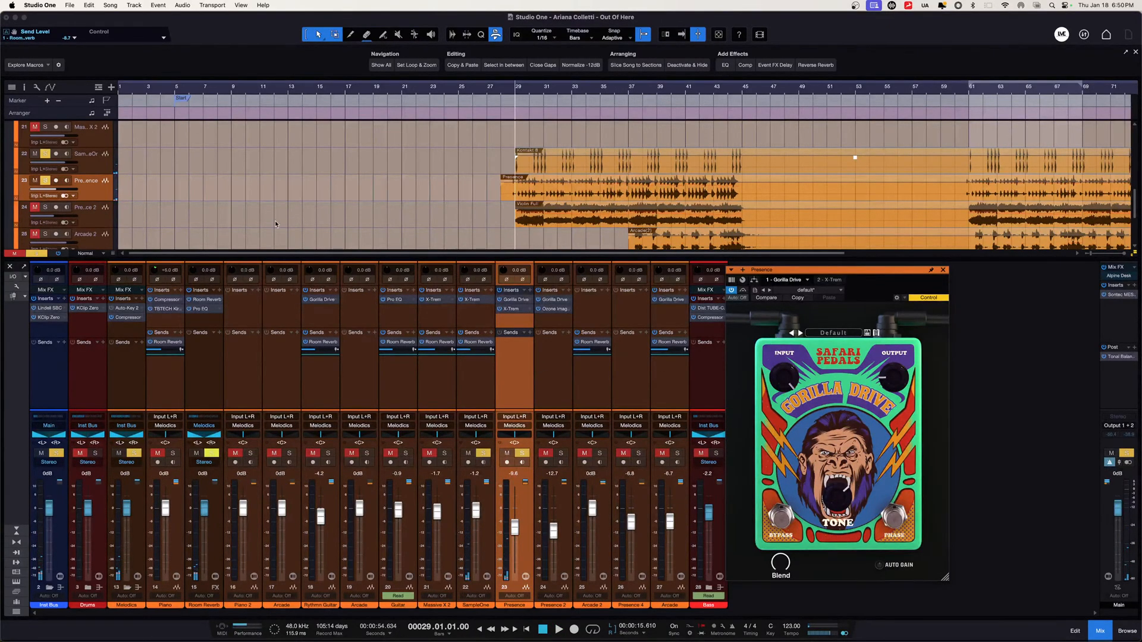
Clear the solos on SampleOne and Presence, and listen to them within the unsoloed mix from bar 29.
click(48, 153)
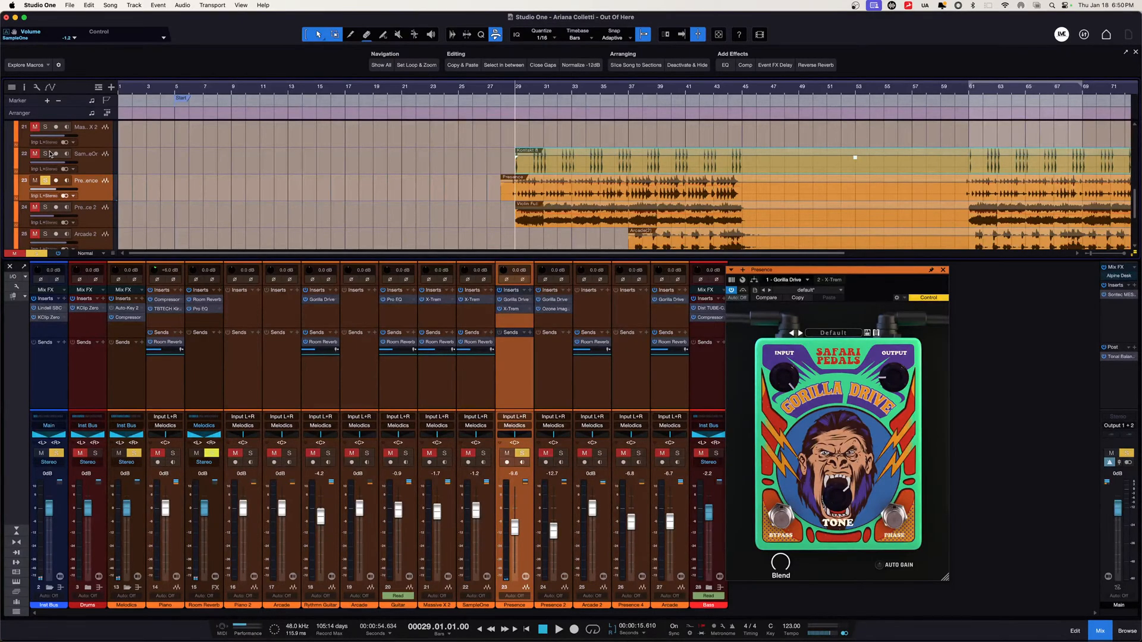
click(56, 187)
click(47, 181)
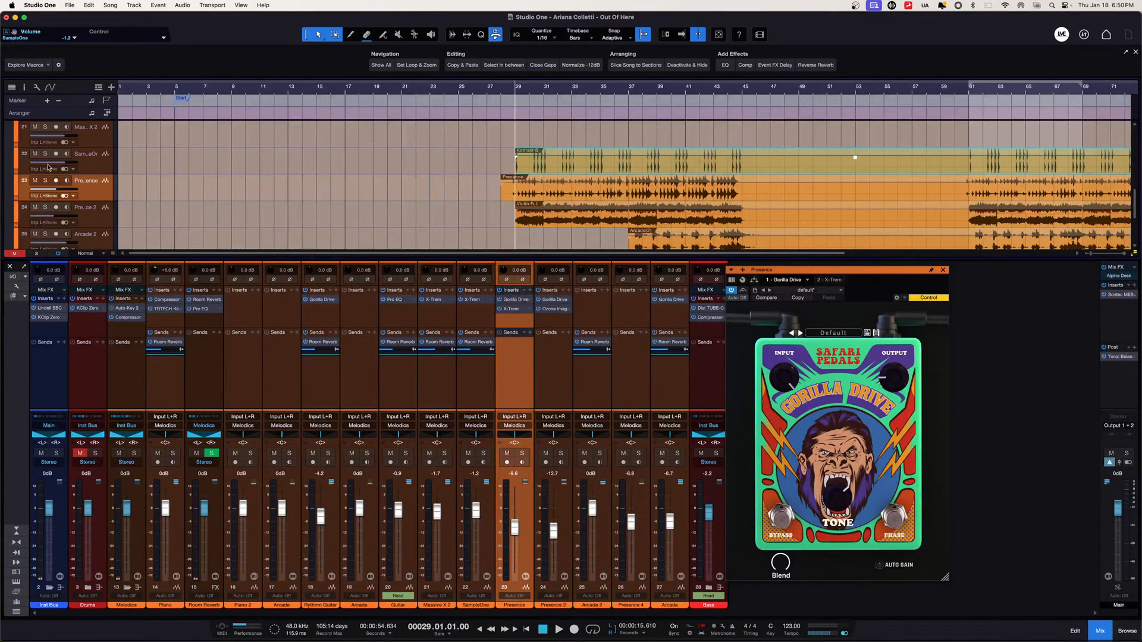
key(space)
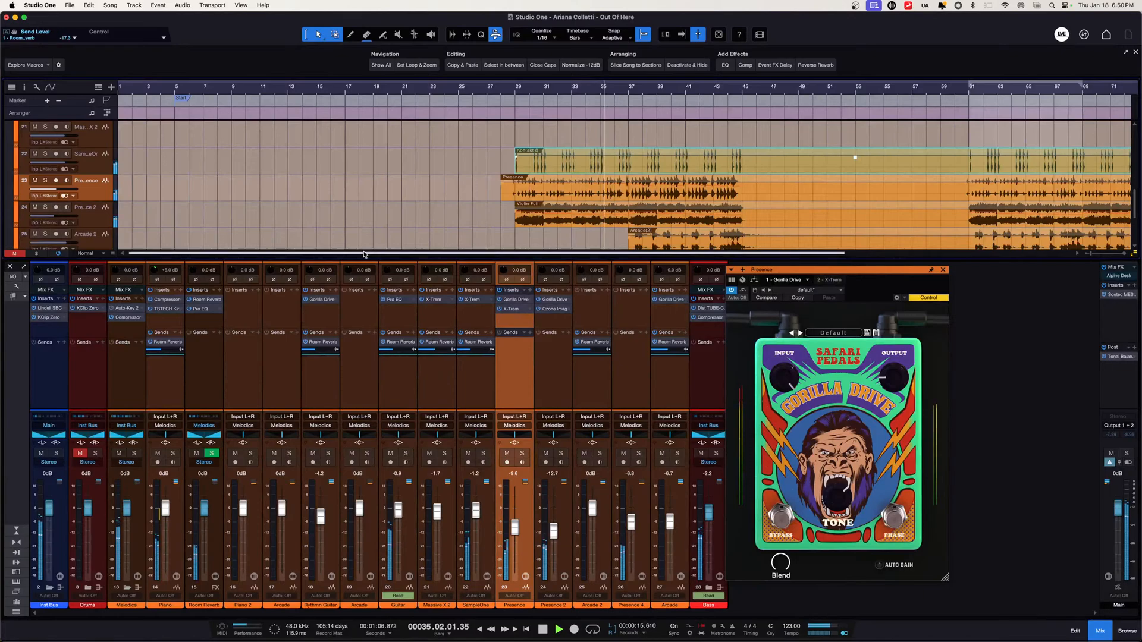
key(space)
Solo the Presence 2 track and open its Gorilla Drive plug-in.
click(563, 454)
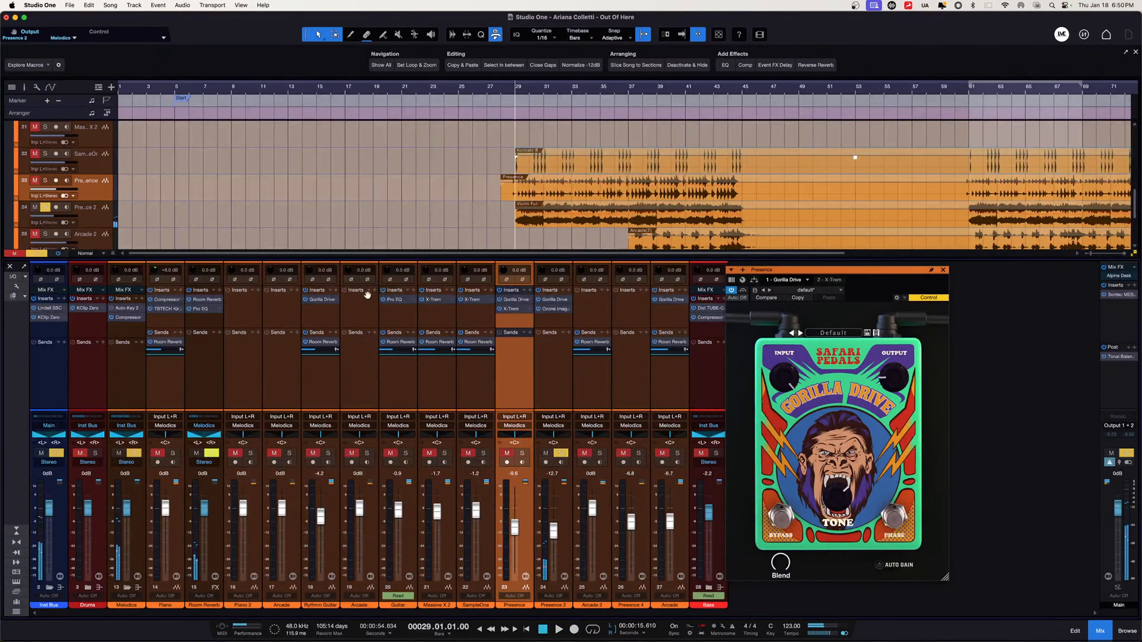
click(103, 218)
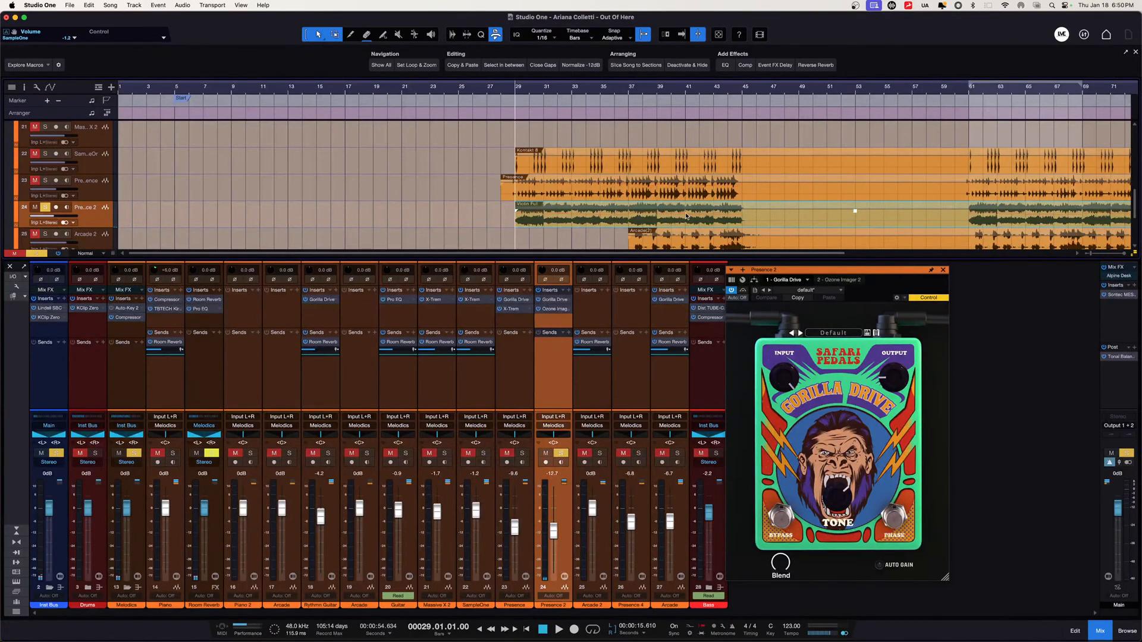
click(549, 303)
click(550, 304)
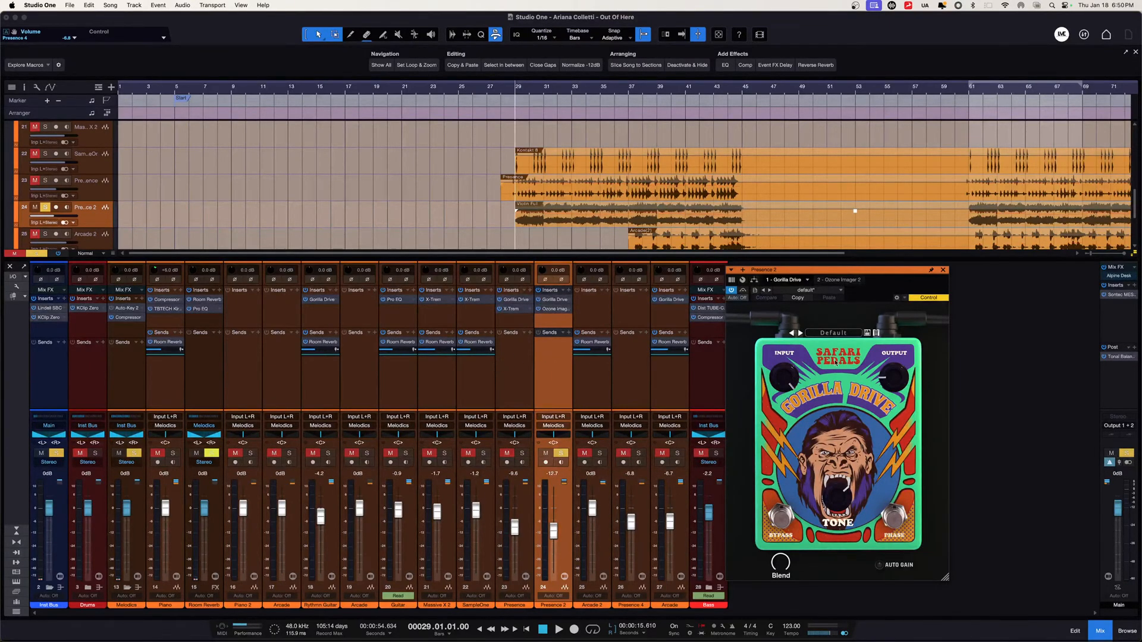
Play Presence 2 from bar 29 while examining its Ozone Imager 2 and Gorilla Drive, and stop playback.
click(561, 309)
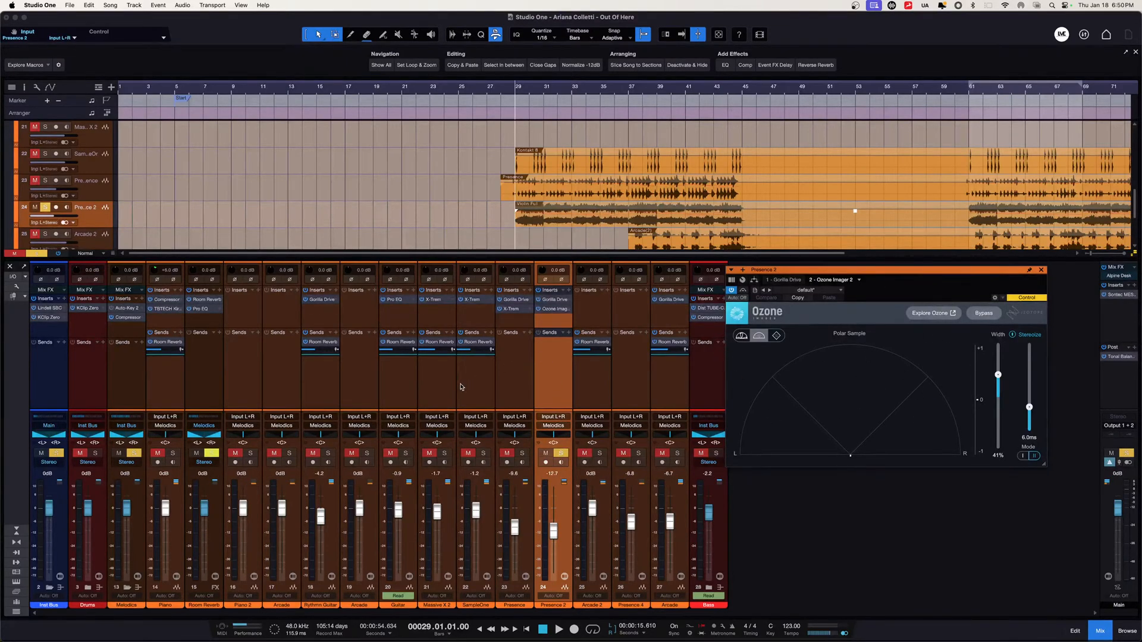
key(space)
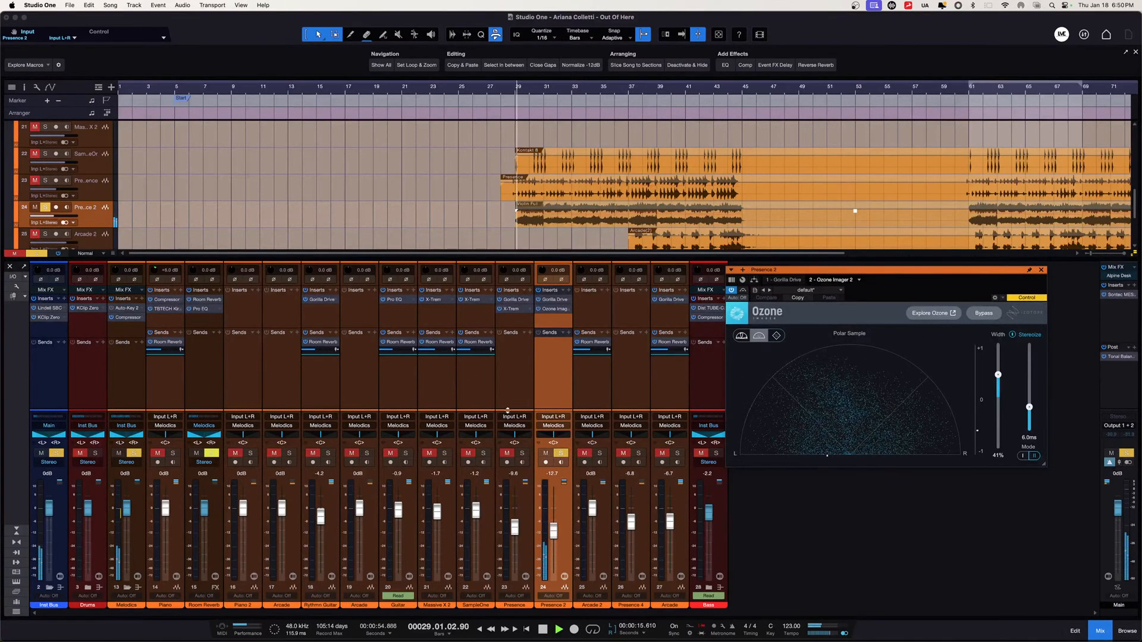
click(552, 300)
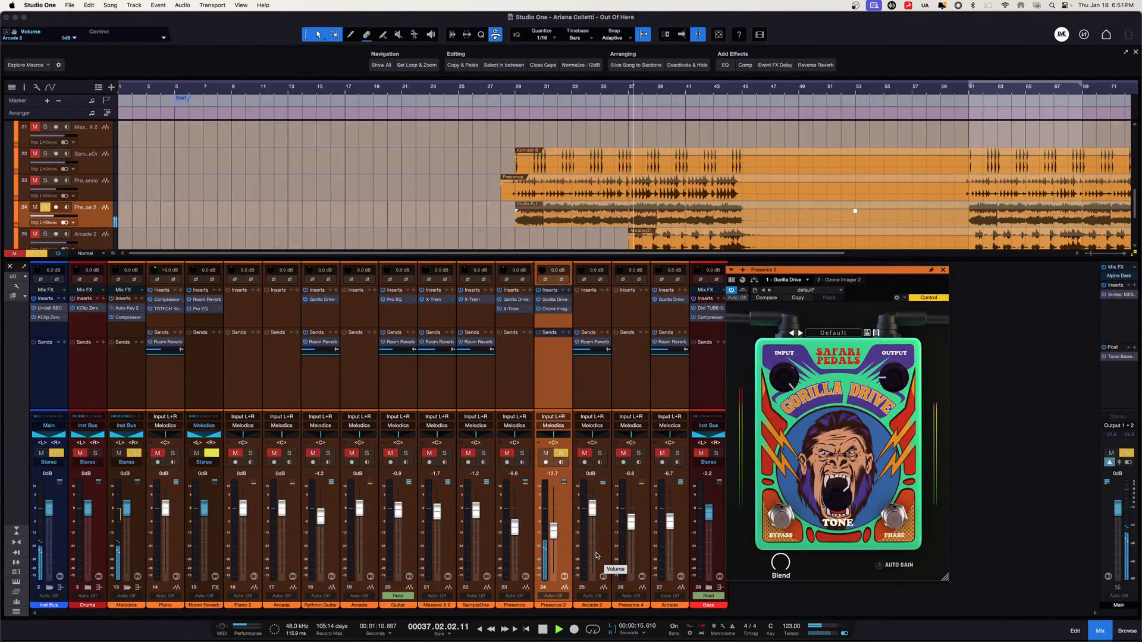
key(space)
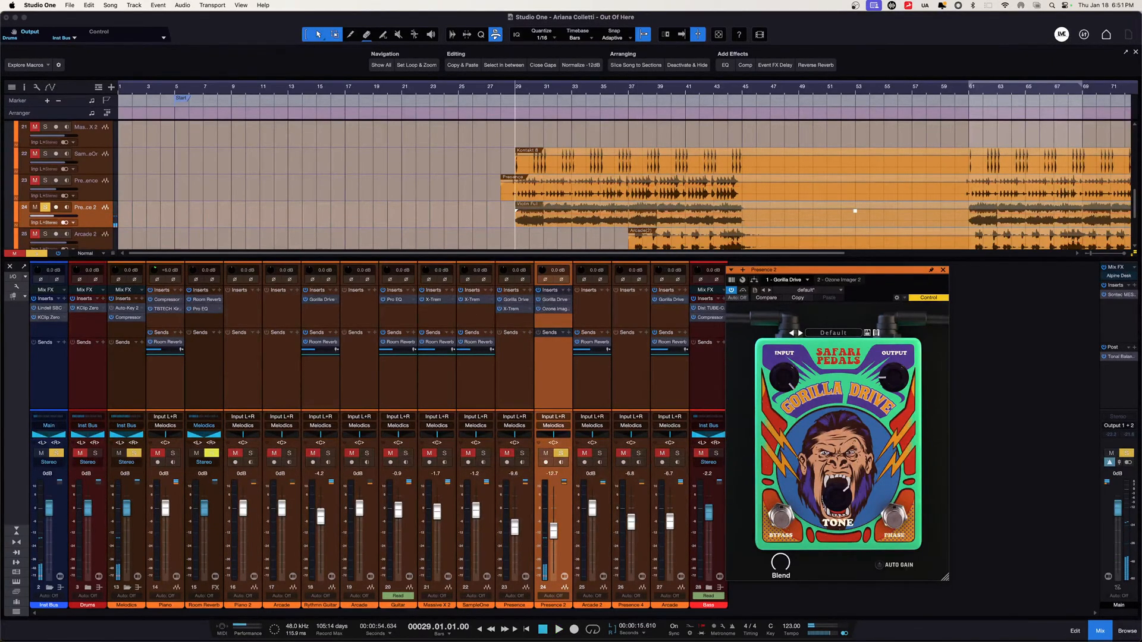
Enlarge the arrangement area, solo Arcade 2 in place of Presence 2, and start playback at bar 37.
drag(72, 260, 72, 447)
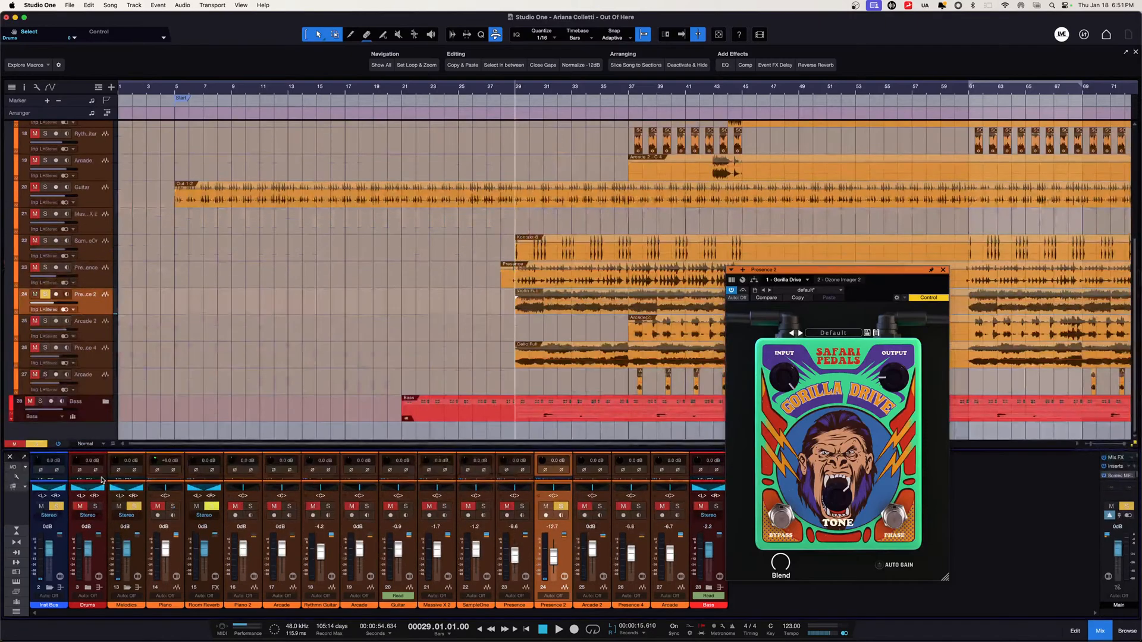
click(45, 321)
click(45, 295)
click(625, 92)
key(space)
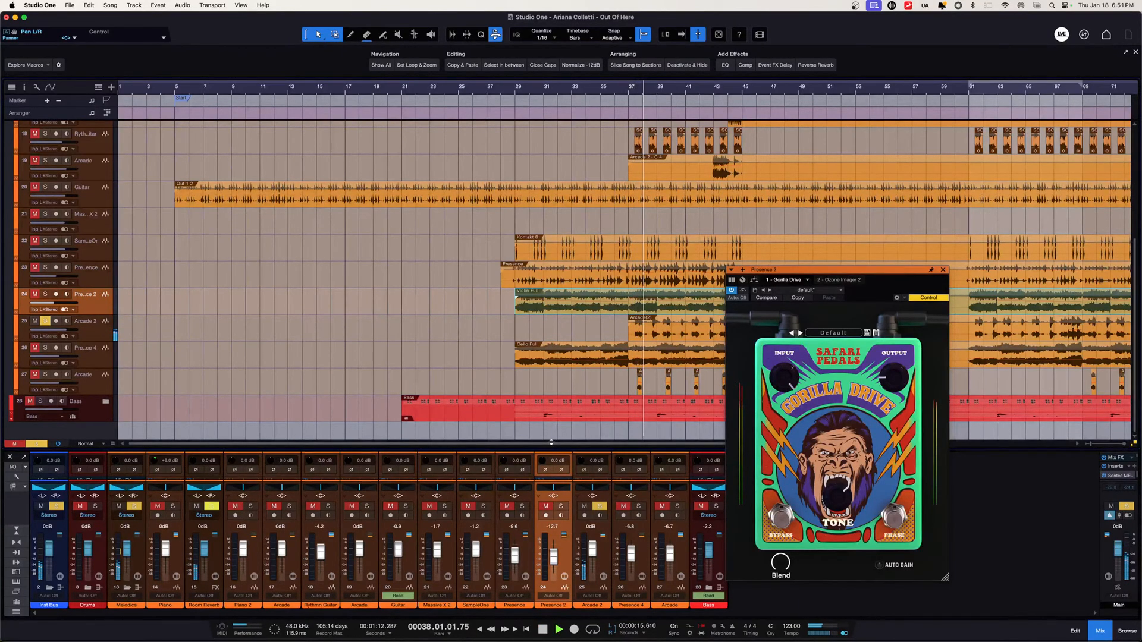
Enlarge the console to show inserts and sends, open the Arcade 2 channel editor, and stop playback.
drag(532, 449, 533, 436)
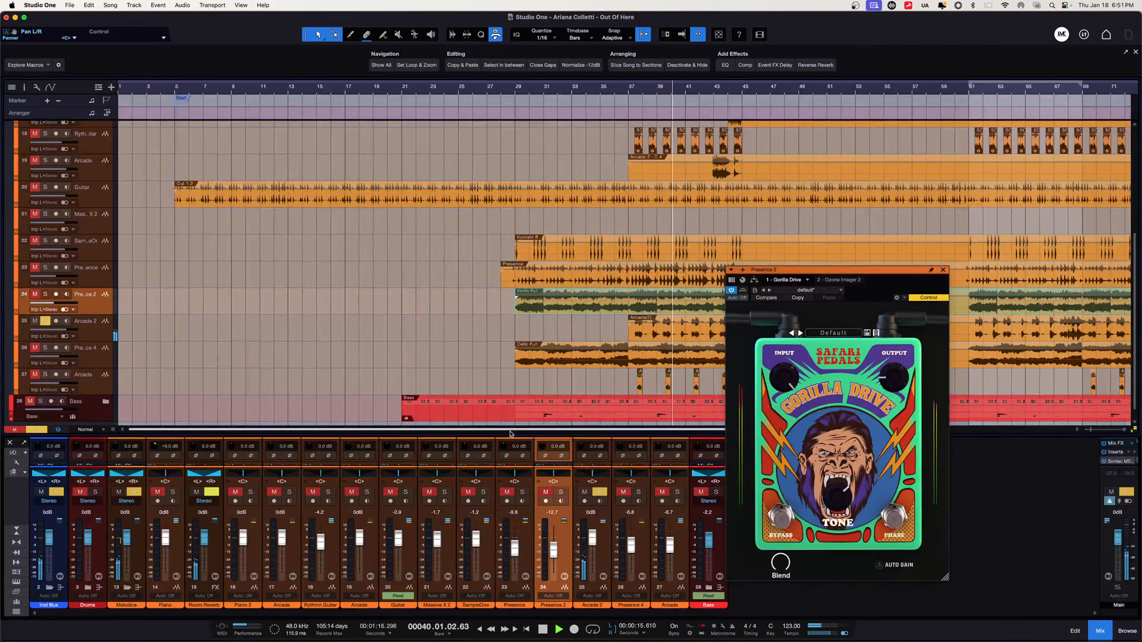
drag(518, 436, 454, 335)
double_click(605, 379)
key(space)
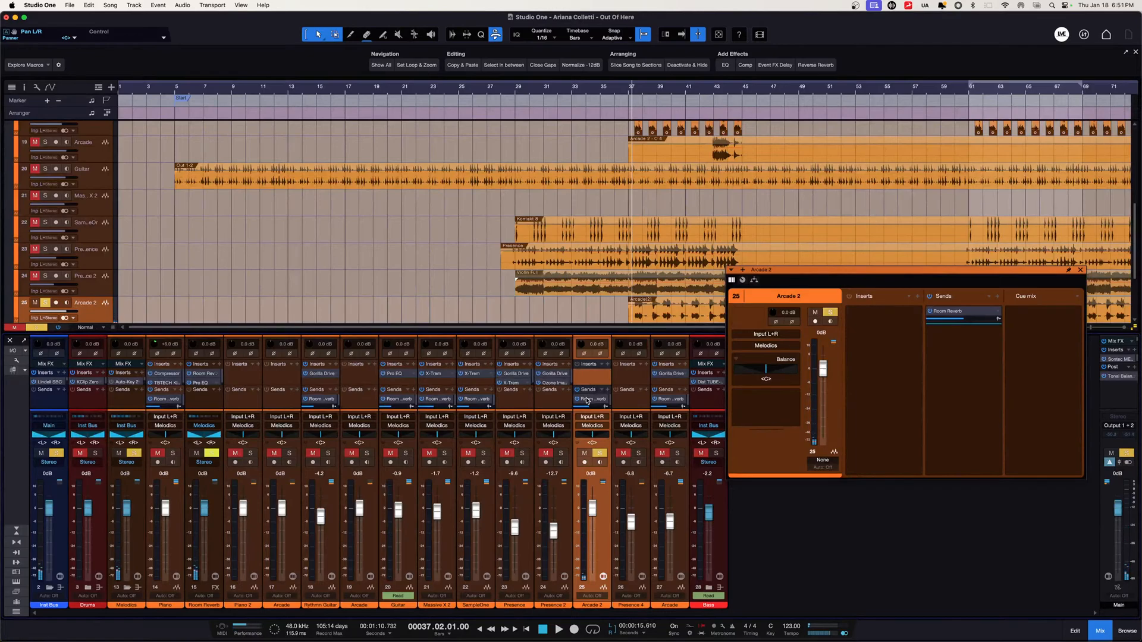
Solo Presence 4, listen to it from bar 37, and move its track directly above Arcade 2.
click(634, 378)
key(space)
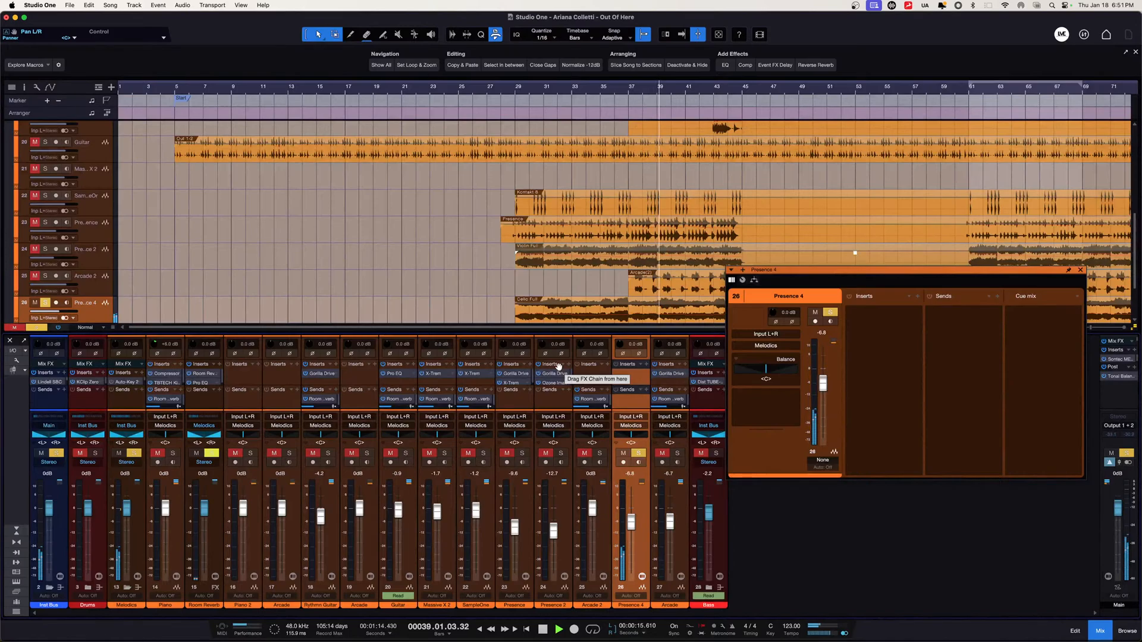
key(space)
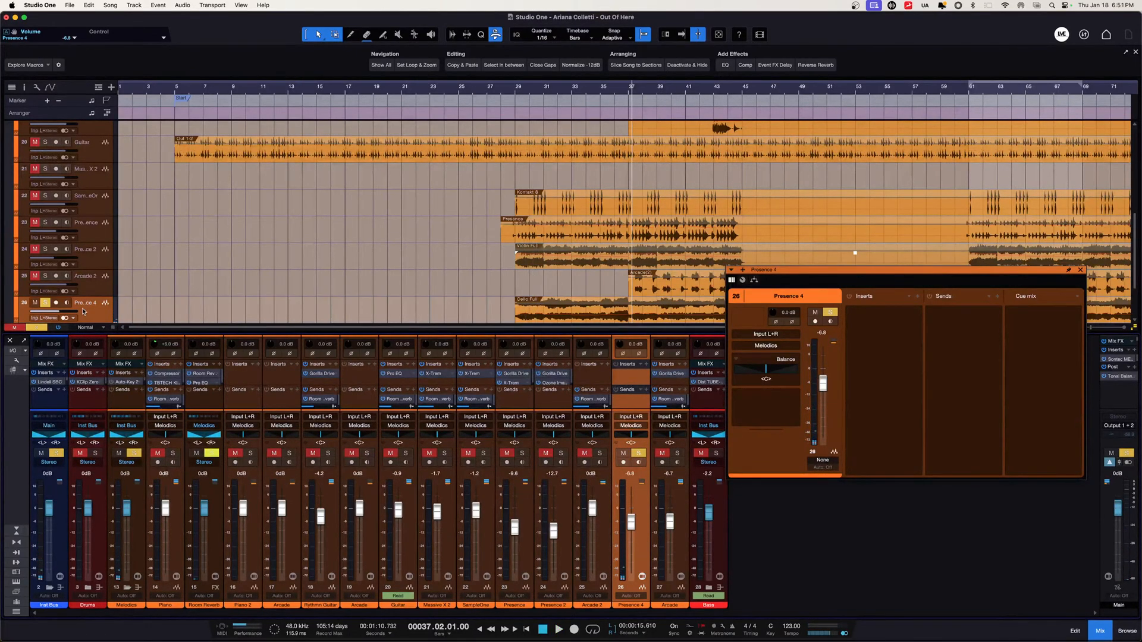
drag(89, 306, 86, 276)
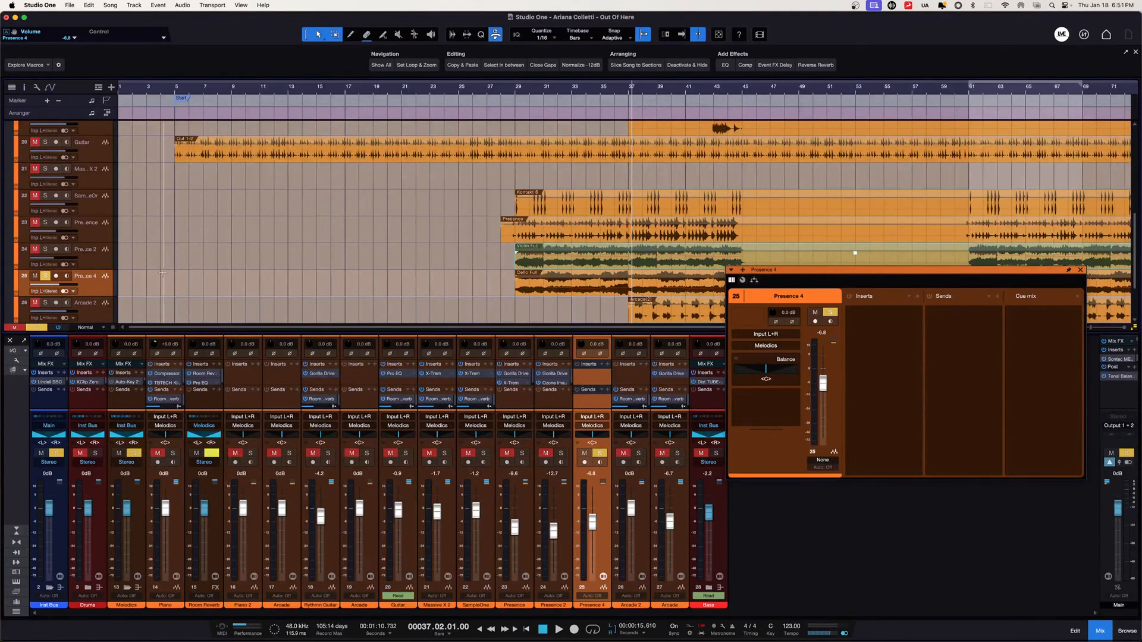
key(space)
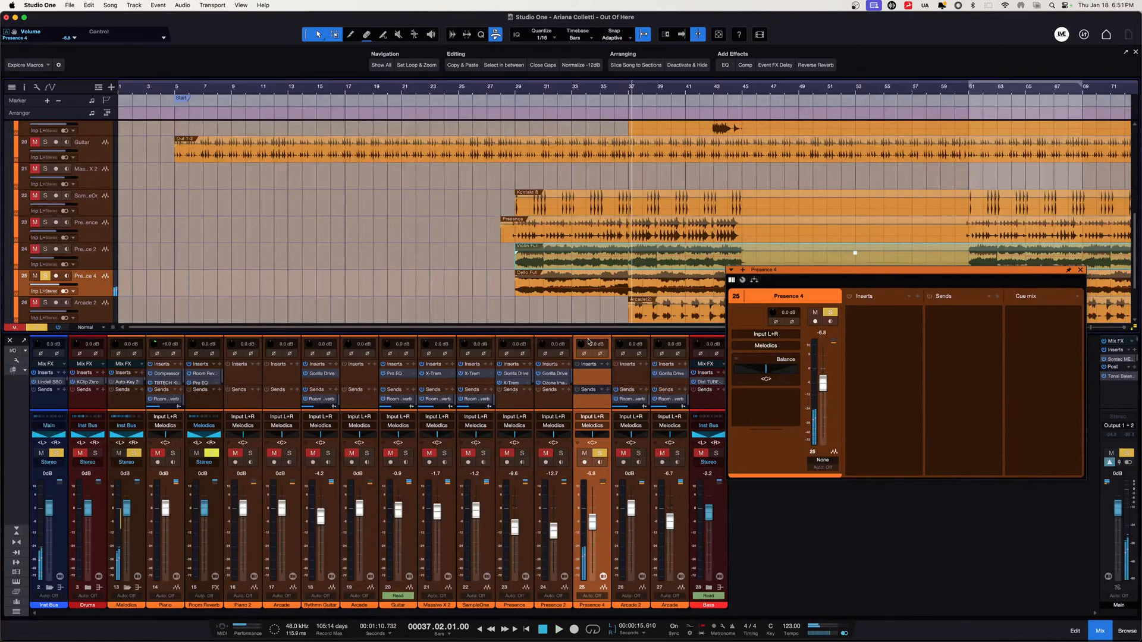
Examine the Arcade 2 channel's inserts and sends, and open the Gorilla Drive on the last Arcade channel.
scroll(522, 283, down, 3)
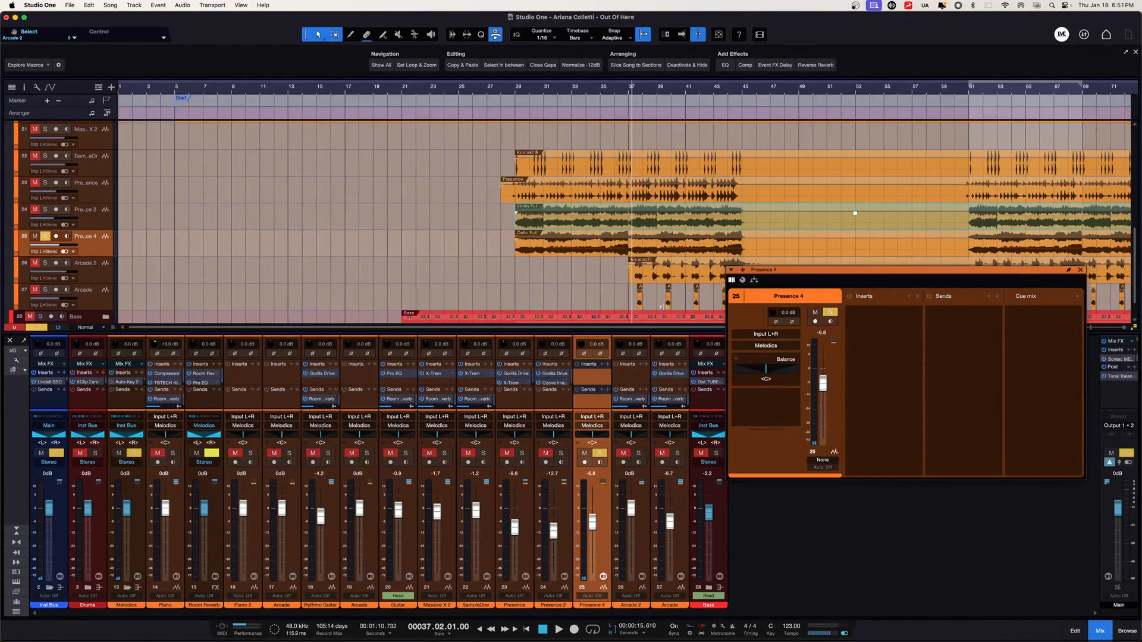
click(622, 378)
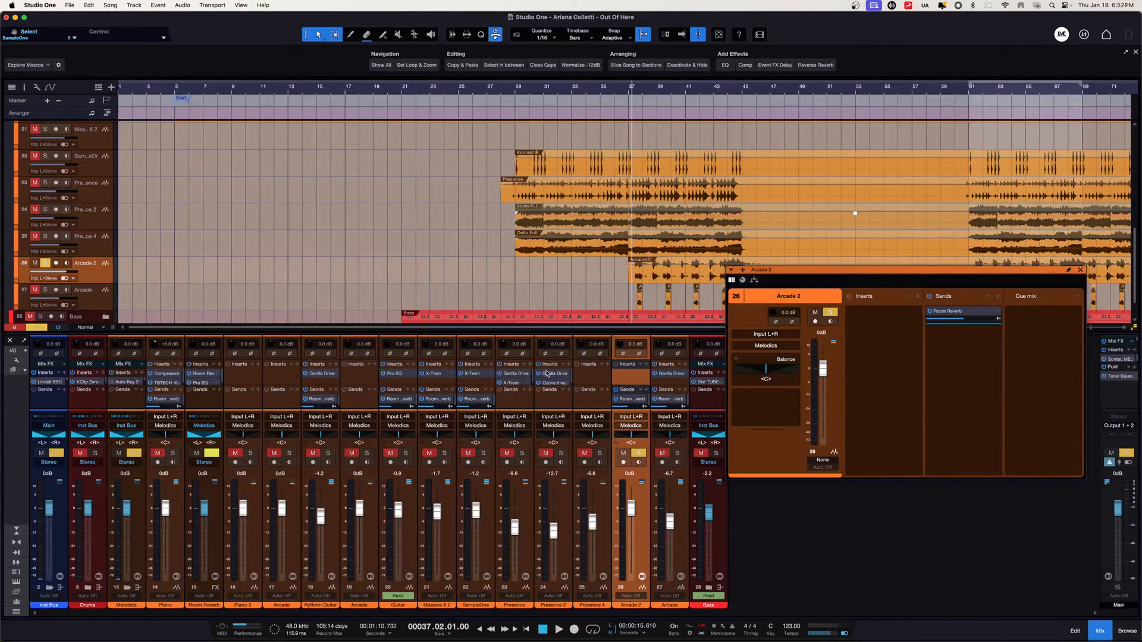
click(667, 376)
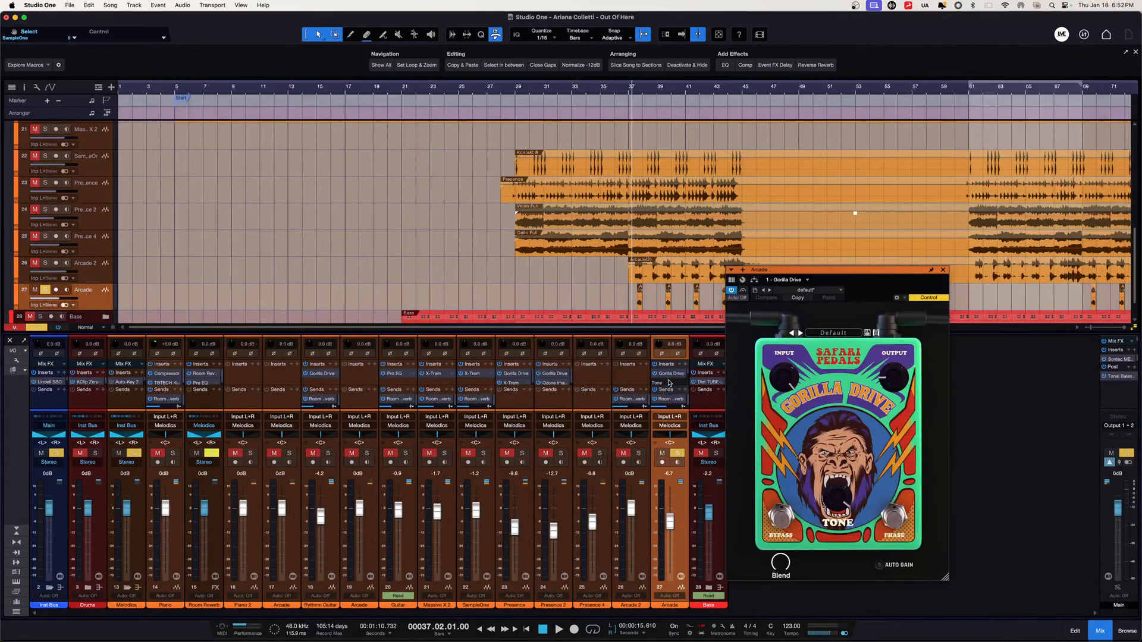
Solo the whole Melodics bus, play it from bar 37, and make more room for inserts and sends in the console.
click(136, 454)
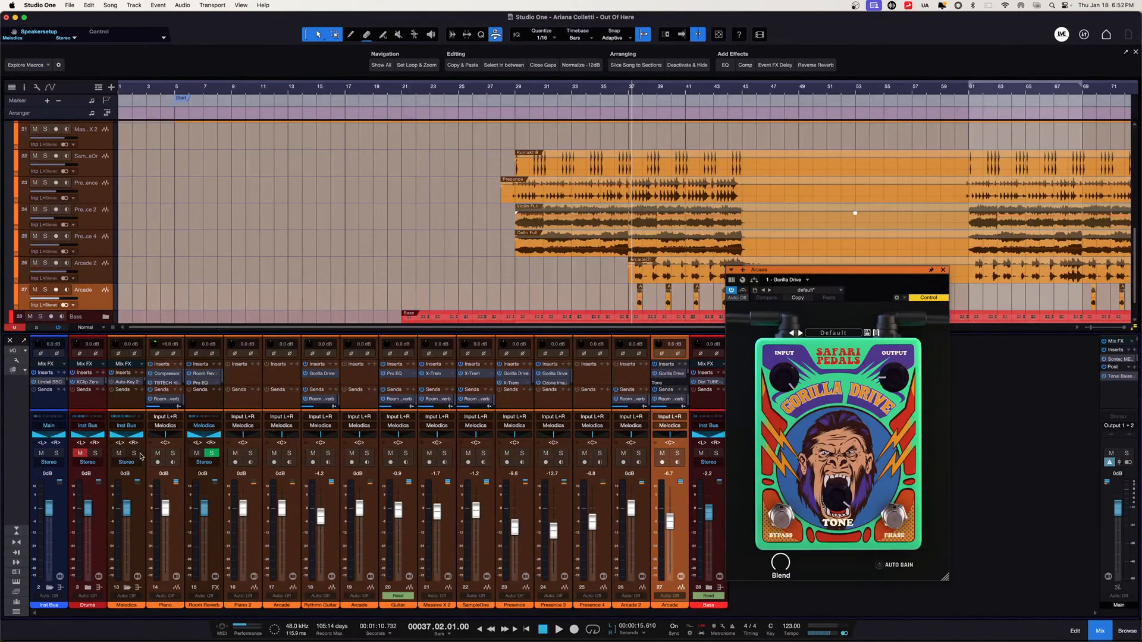
key(space)
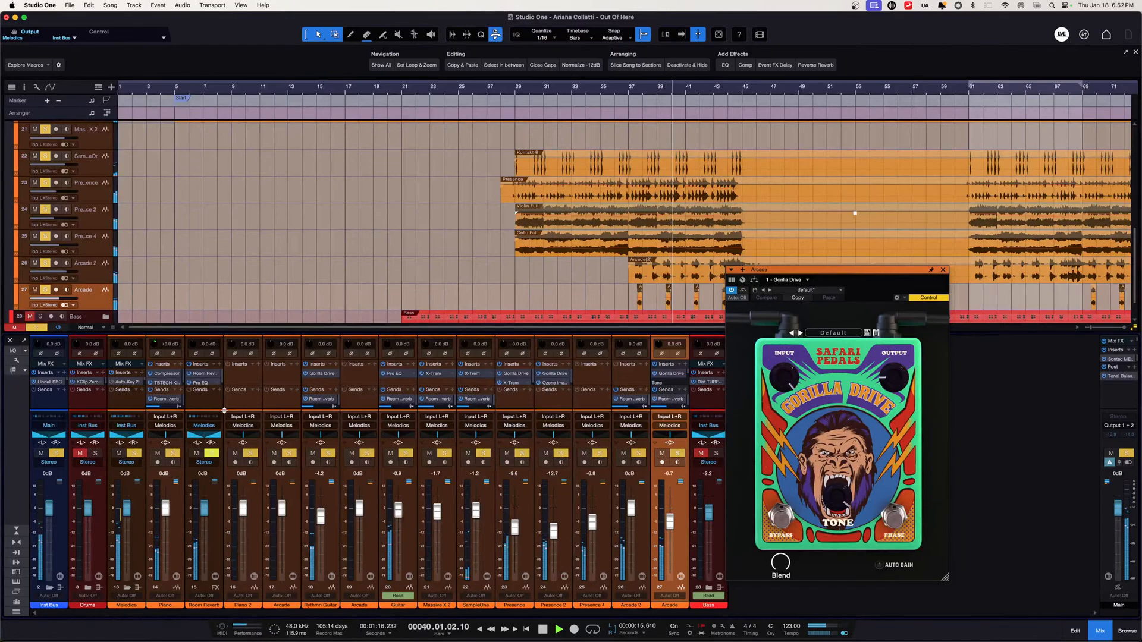
drag(224, 411, 179, 482)
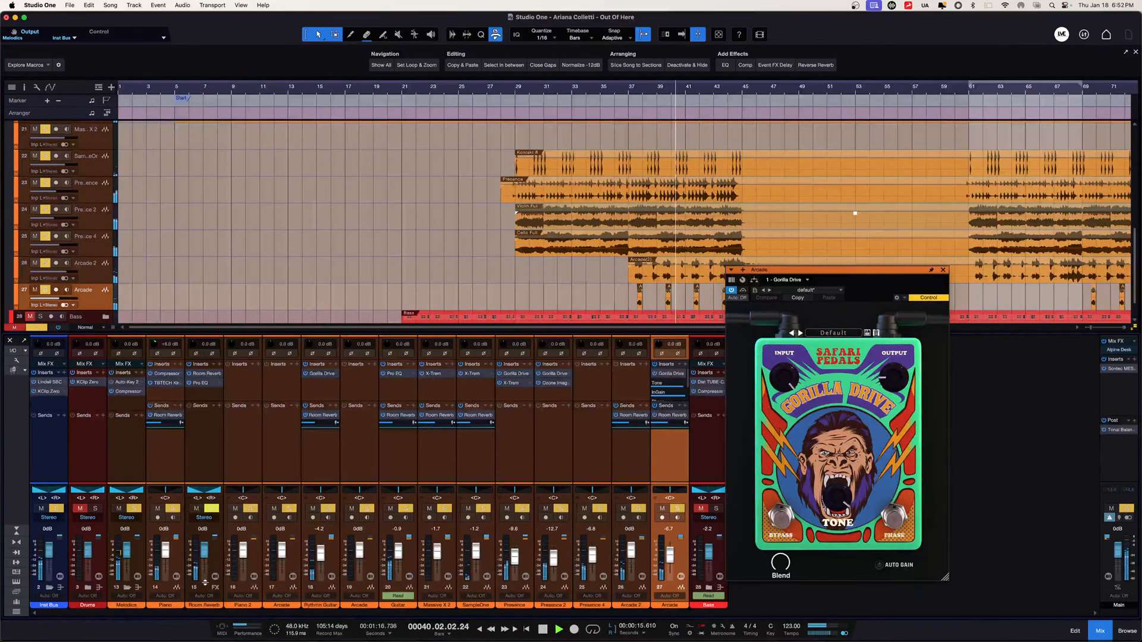
Select the channels from Piano through Arcade, and compare the melodic mix with all their inserts bypassed and active.
click(177, 481)
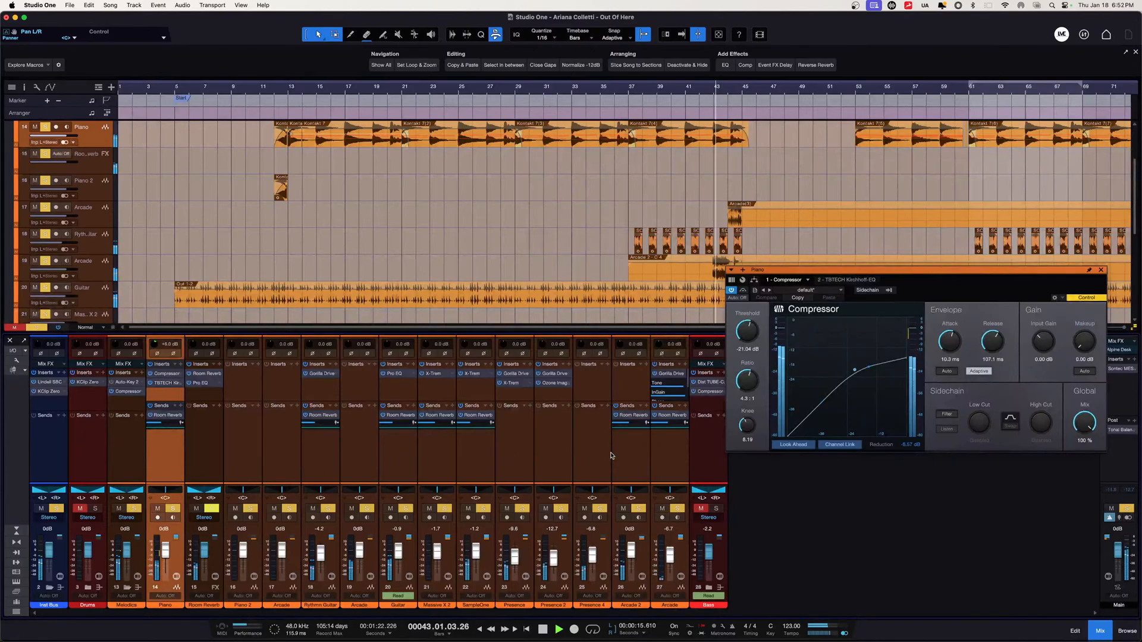
click(655, 366)
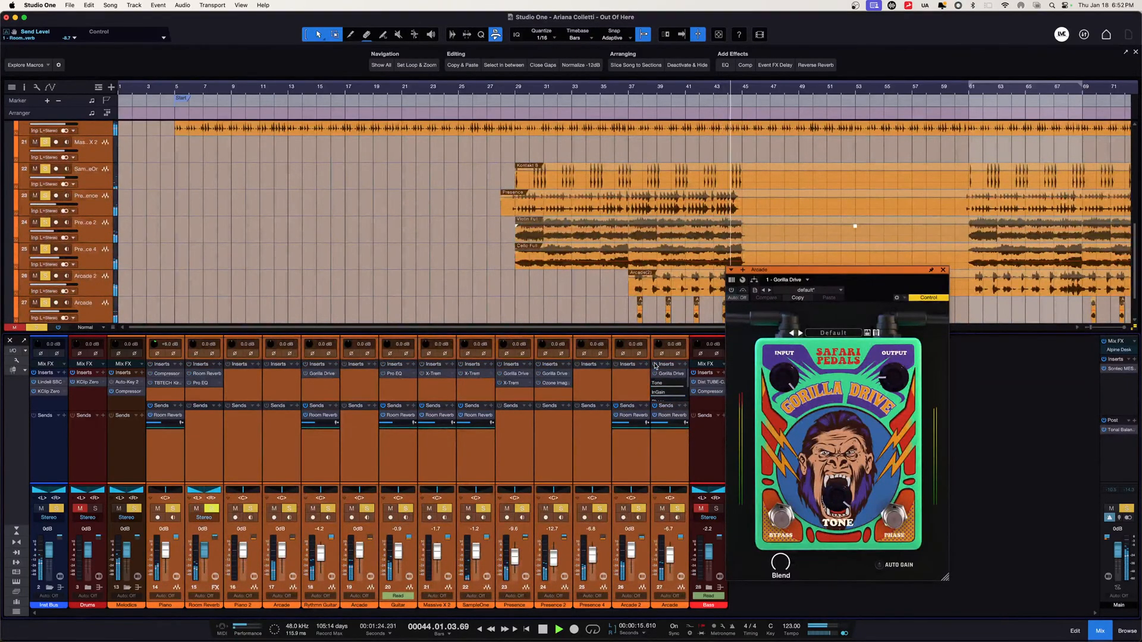
key(space)
key(space)
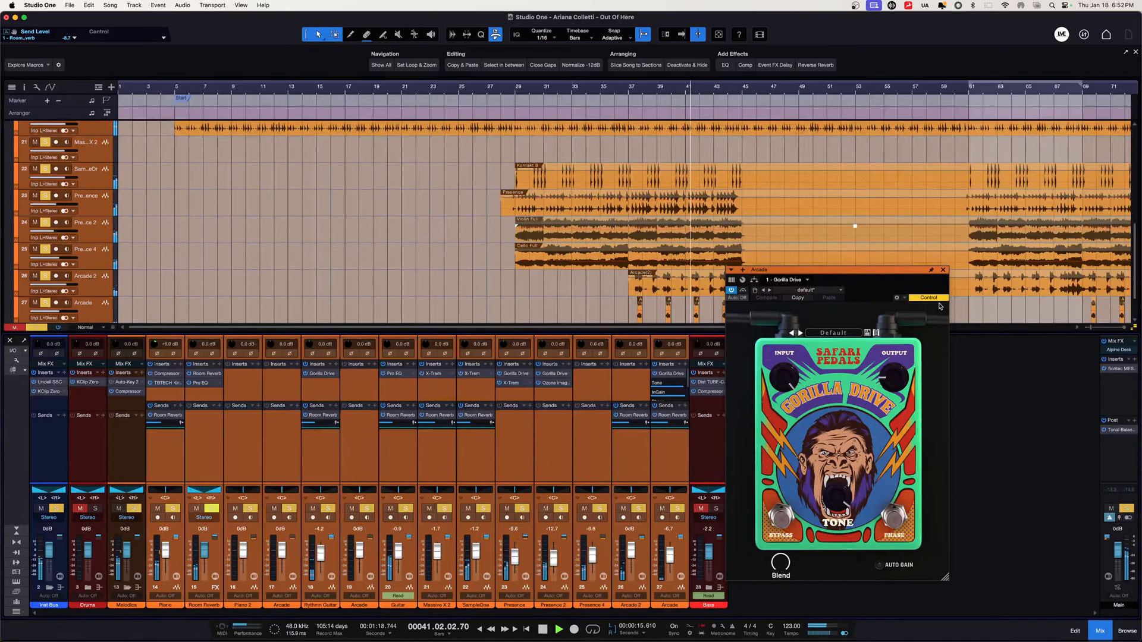
key(space)
Close the Gorilla Drive window, and enlarge the console's inserts area with only the last Arcade channel selected.
click(943, 270)
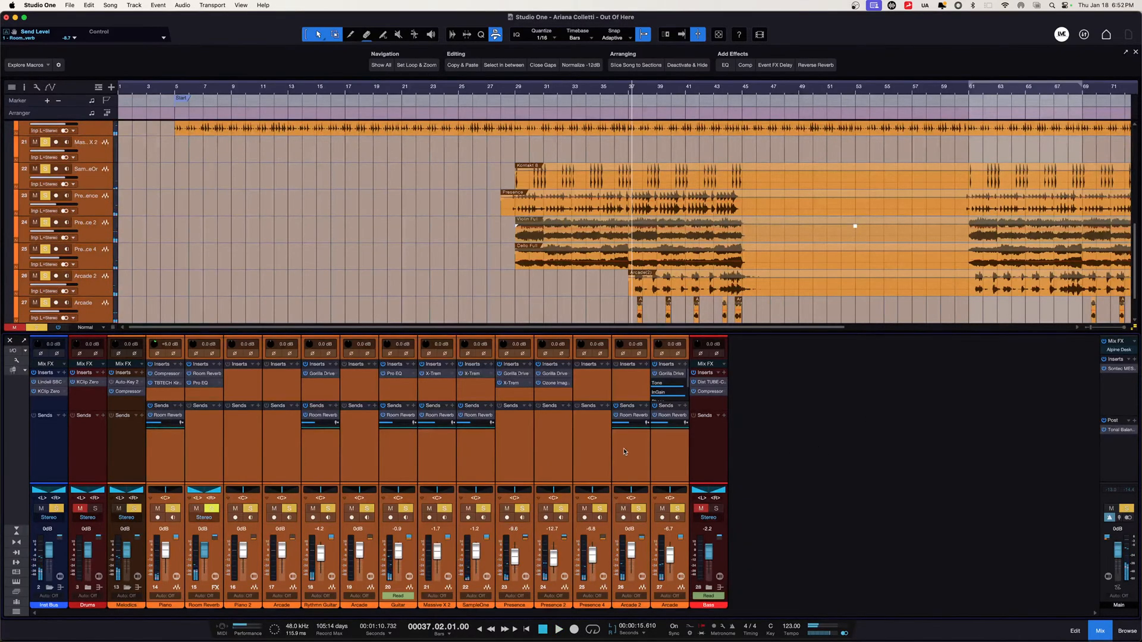
drag(599, 400, 593, 430)
click(678, 379)
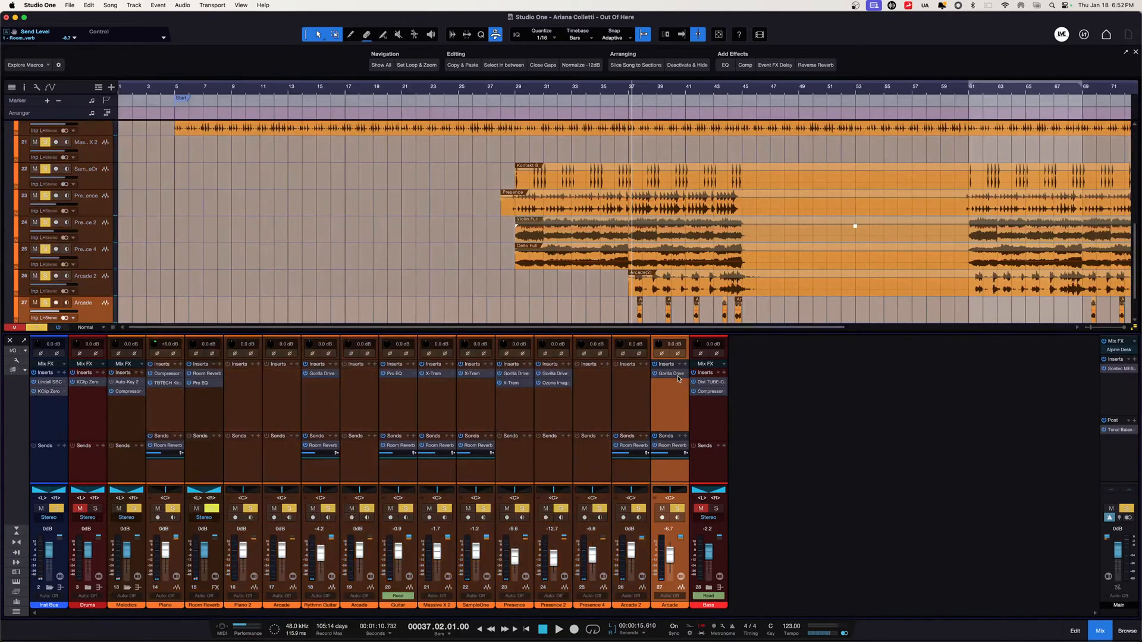
Collapse the Melodics folder and switch the solo to the Bass bus, with its folder's tracks expanded and enlarged.
scroll(297, 337, right, 3)
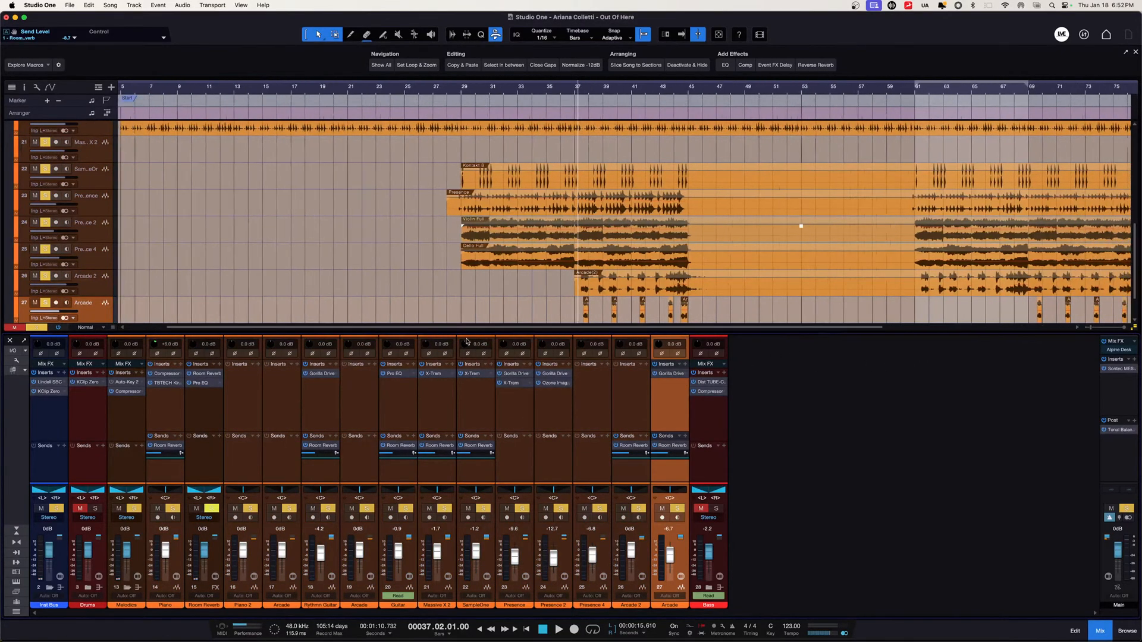
click(126, 588)
click(134, 509)
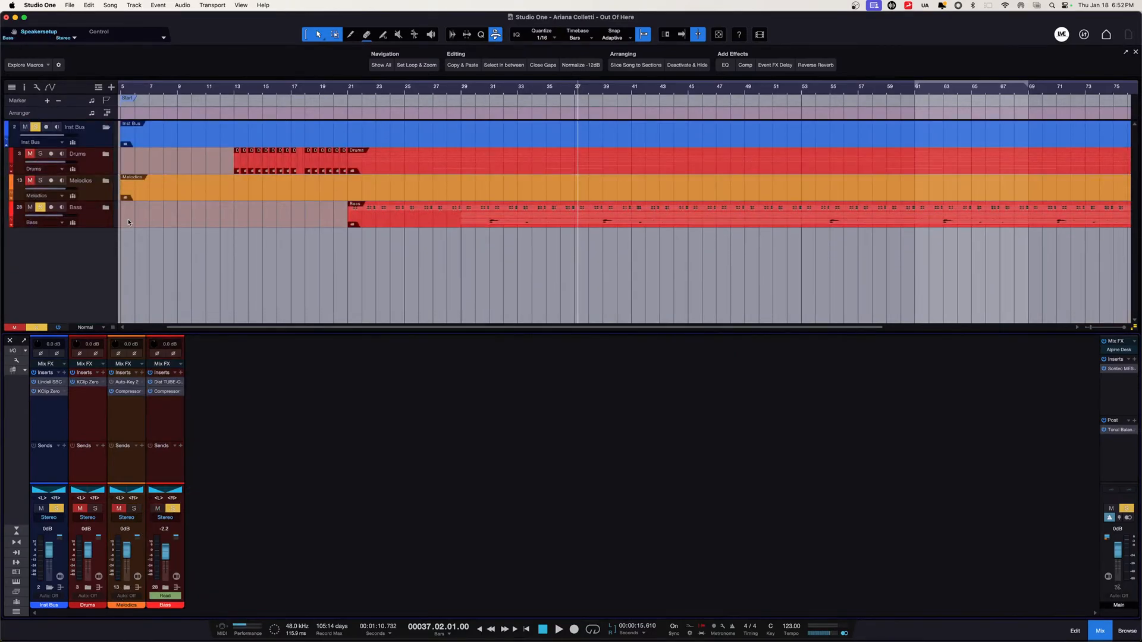
click(107, 208)
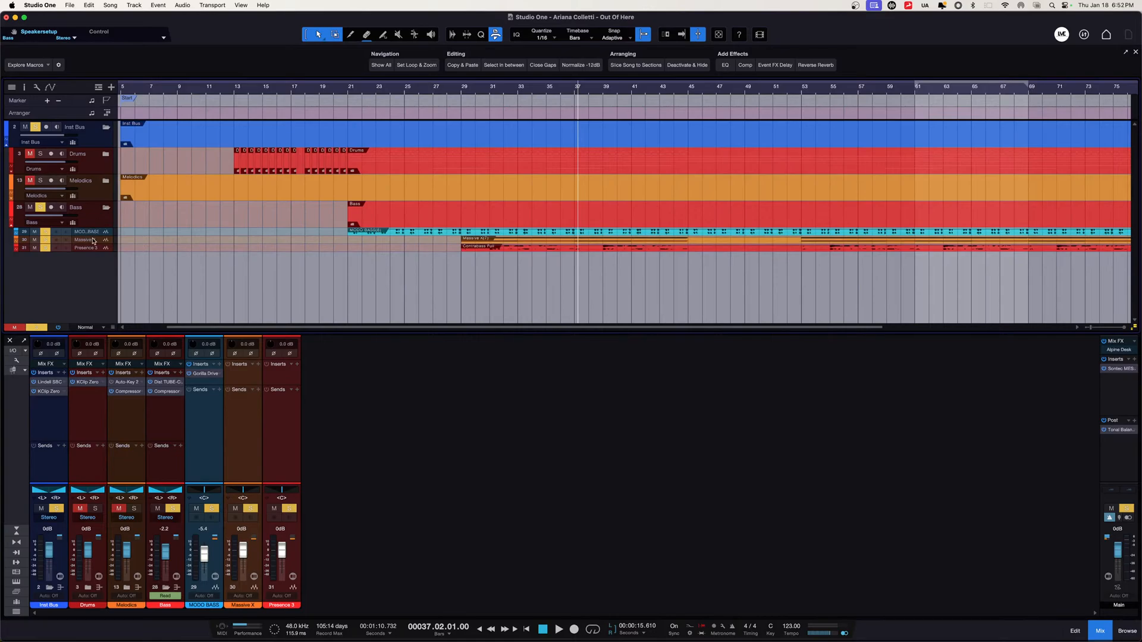
key(z)
Look over the Massive X, Presence 3 and MODO BASS tracks in the Bass folder, ending on MODO BASS.
click(95, 281)
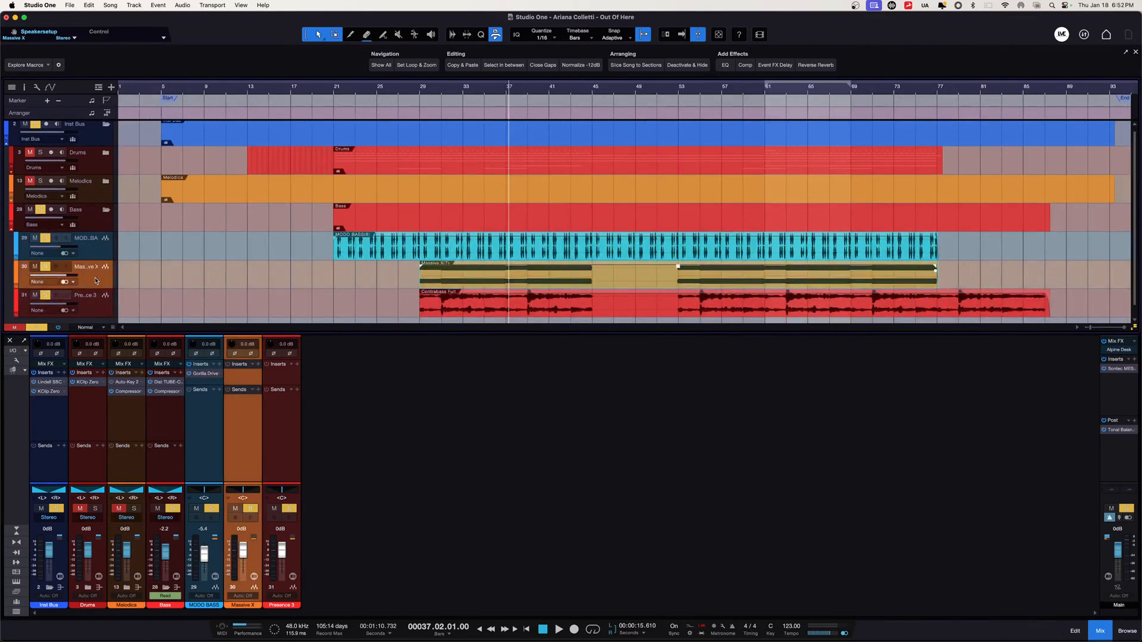
click(106, 309)
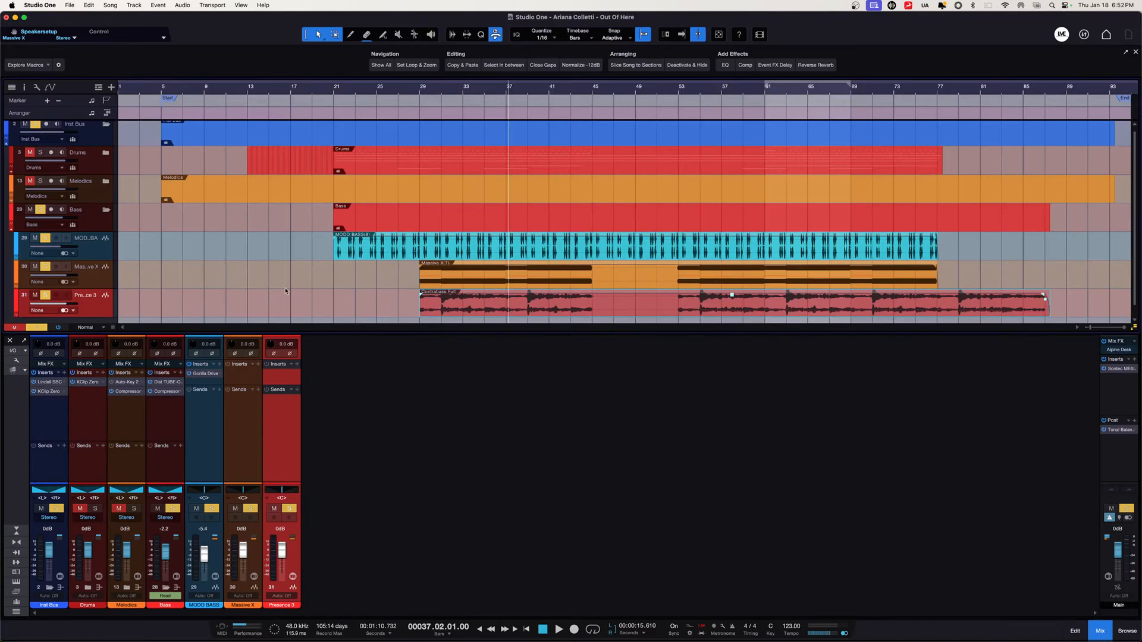
click(108, 257)
Play the bass from bar 21 and compare MODO BASS with its Gorilla Drive bypassed and active.
click(332, 94)
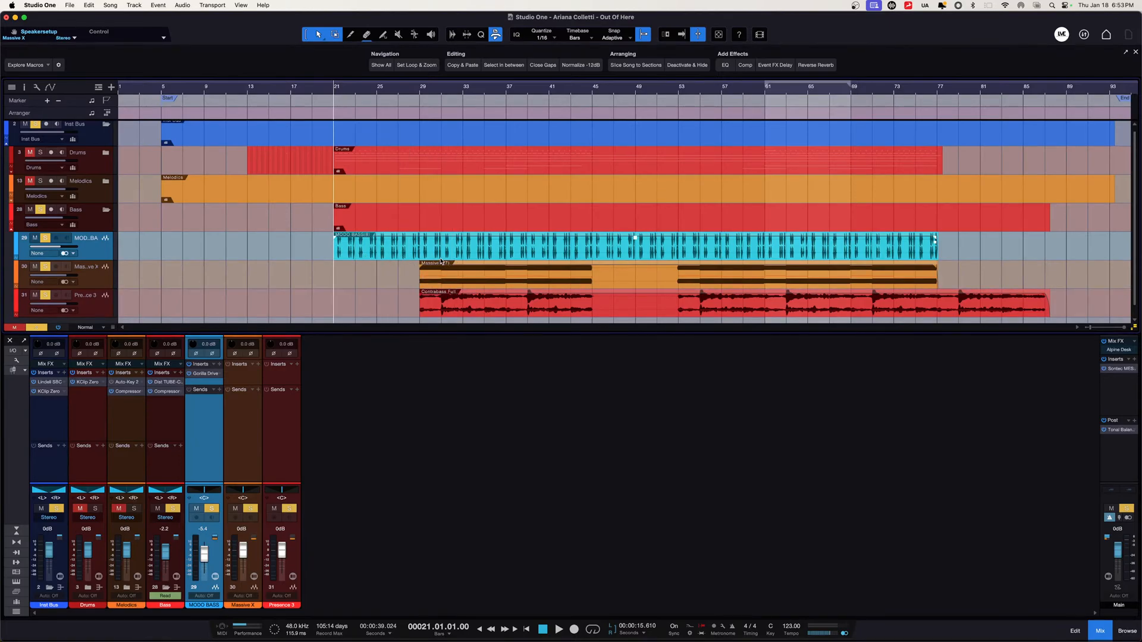
key(space)
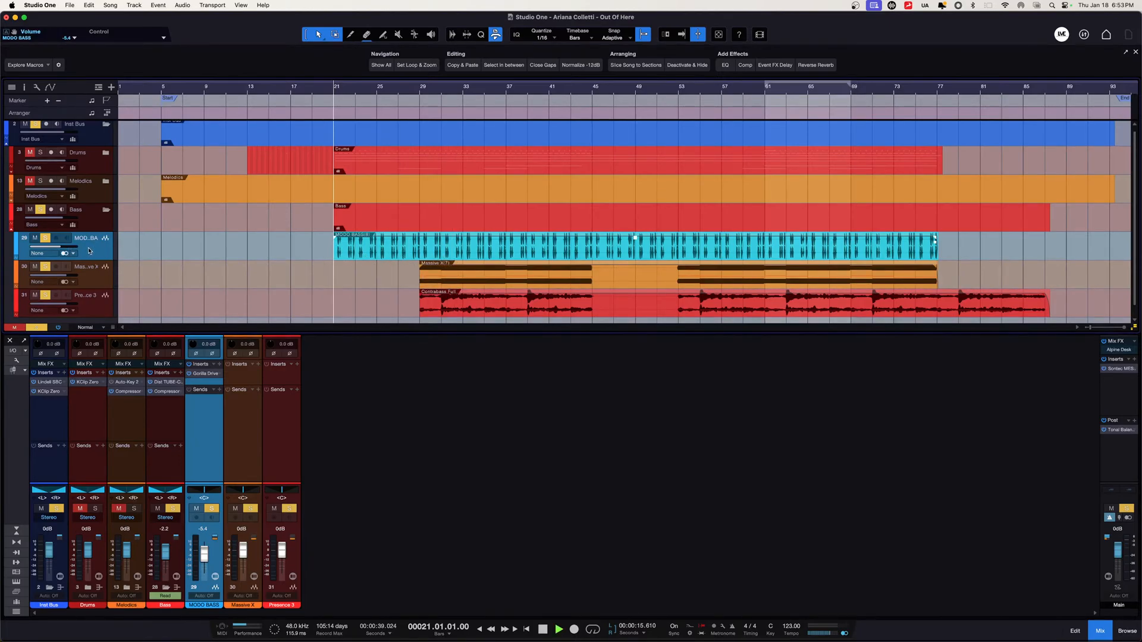
click(206, 373)
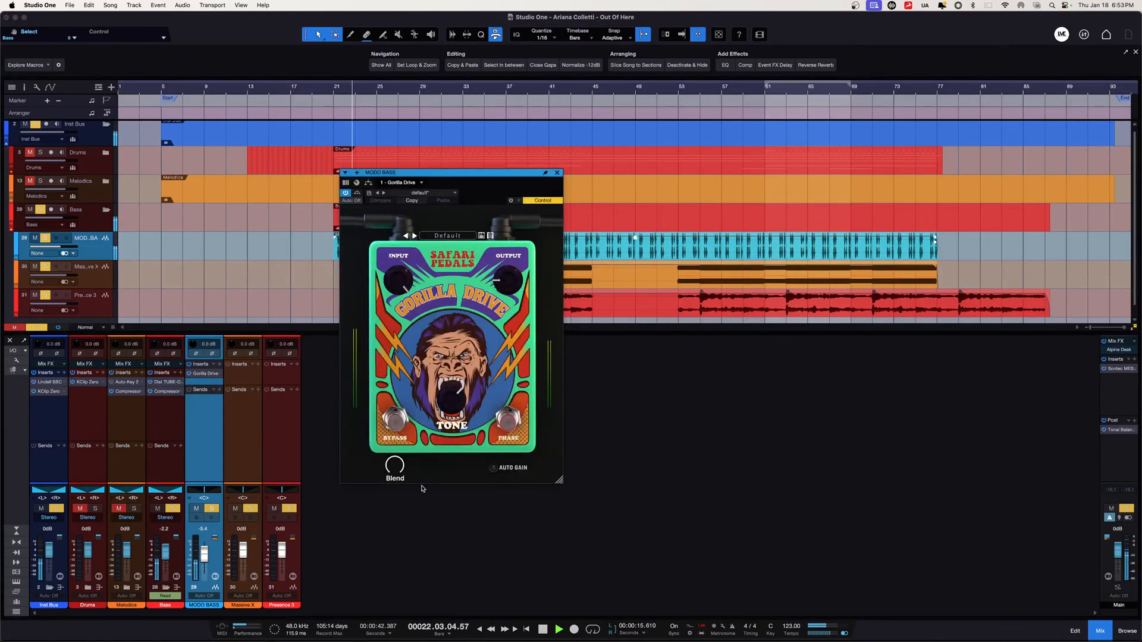
click(358, 193)
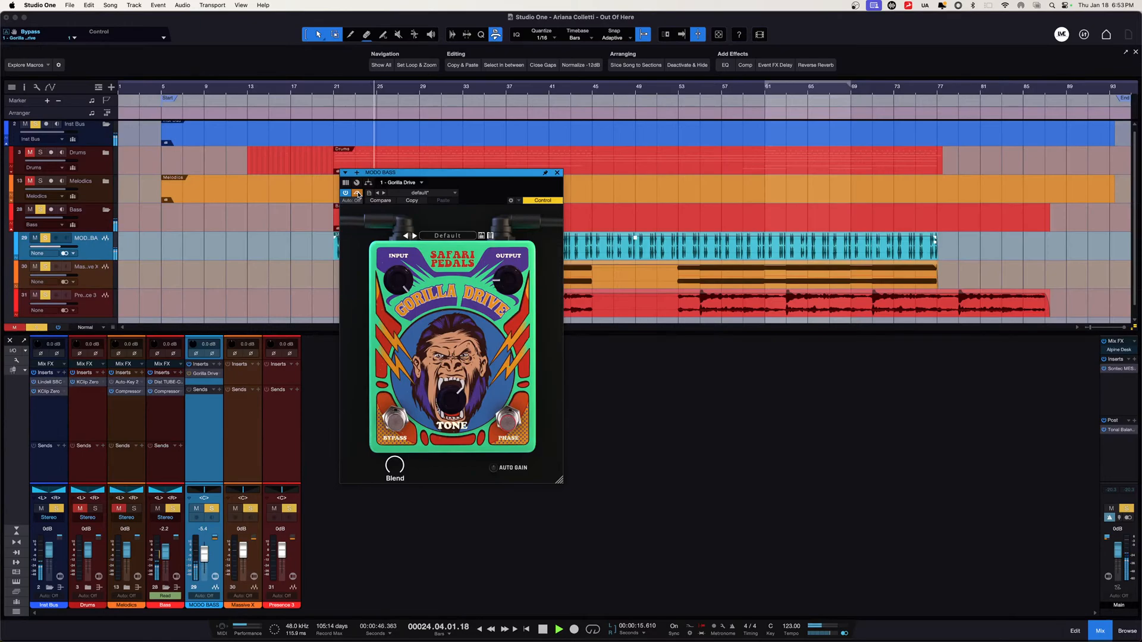
click(358, 194)
key(space)
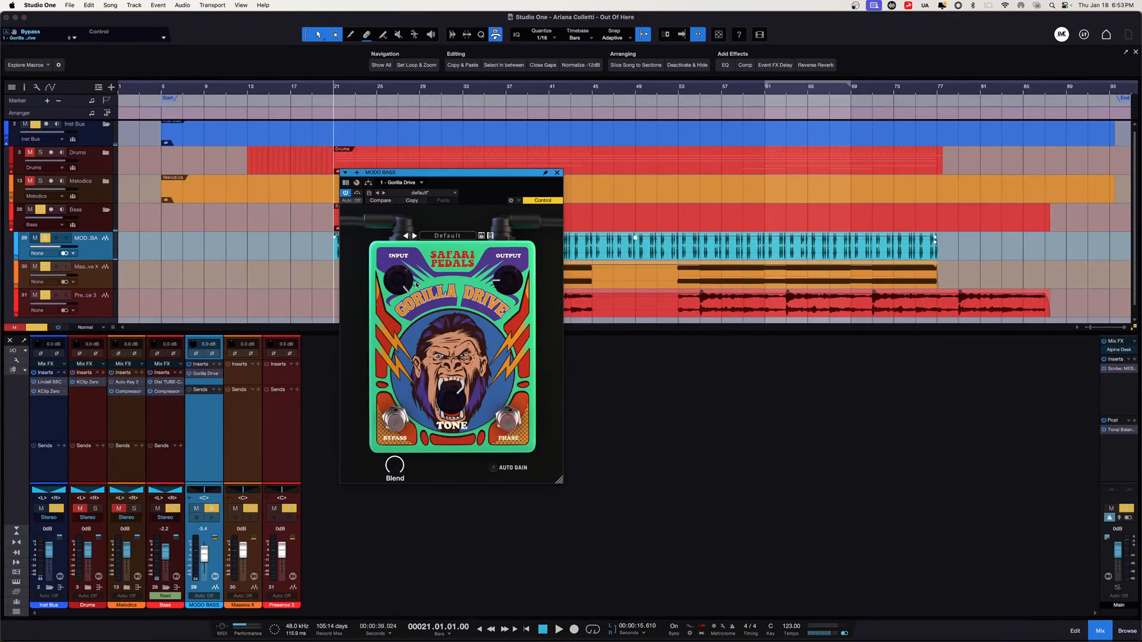
mouse_move(400, 283)
Check the Massive X and Presence 3 channels for inserts and sends.
click(91, 284)
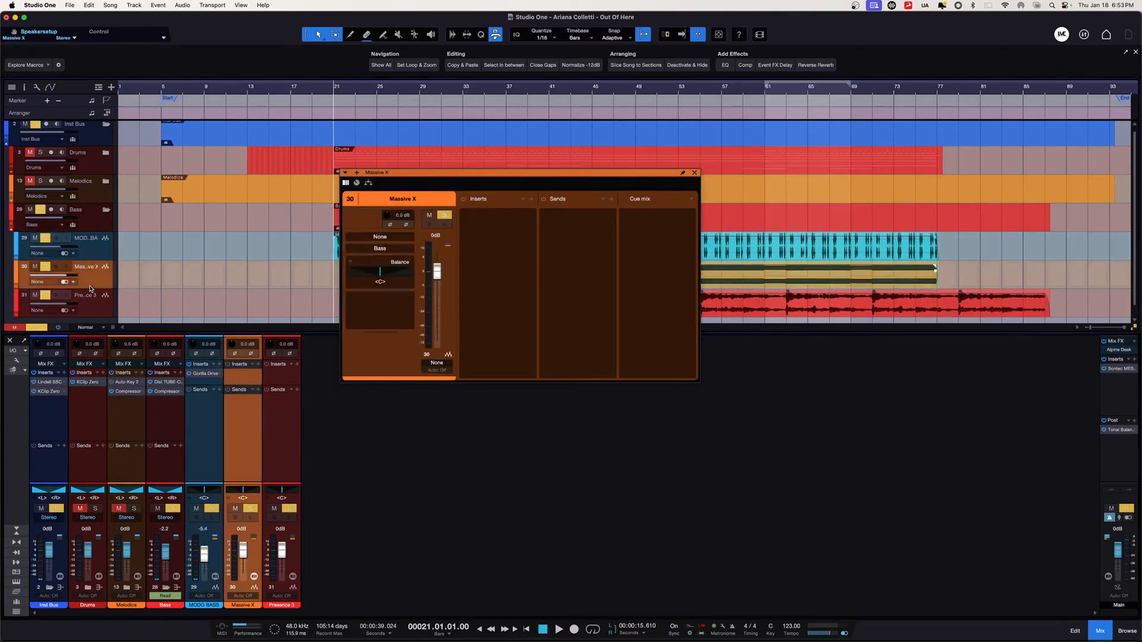
click(93, 311)
click(94, 284)
Open the Bass bus's Dist TUBE-CULTURE in an enlarged window and compare the sound with it off and on.
click(167, 382)
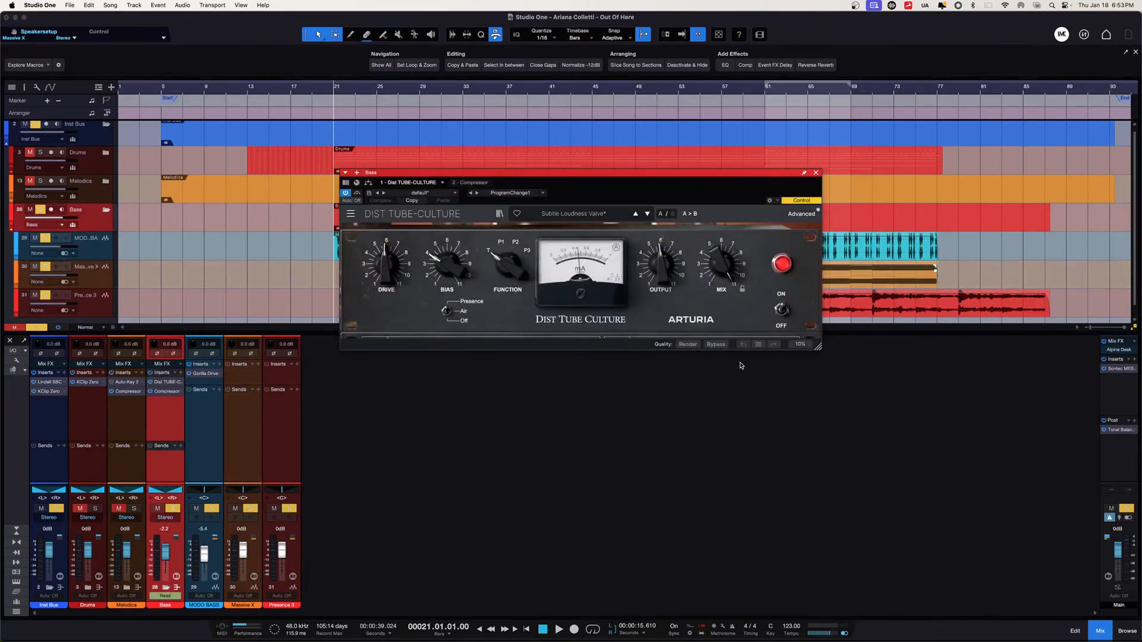
drag(818, 348, 1087, 431)
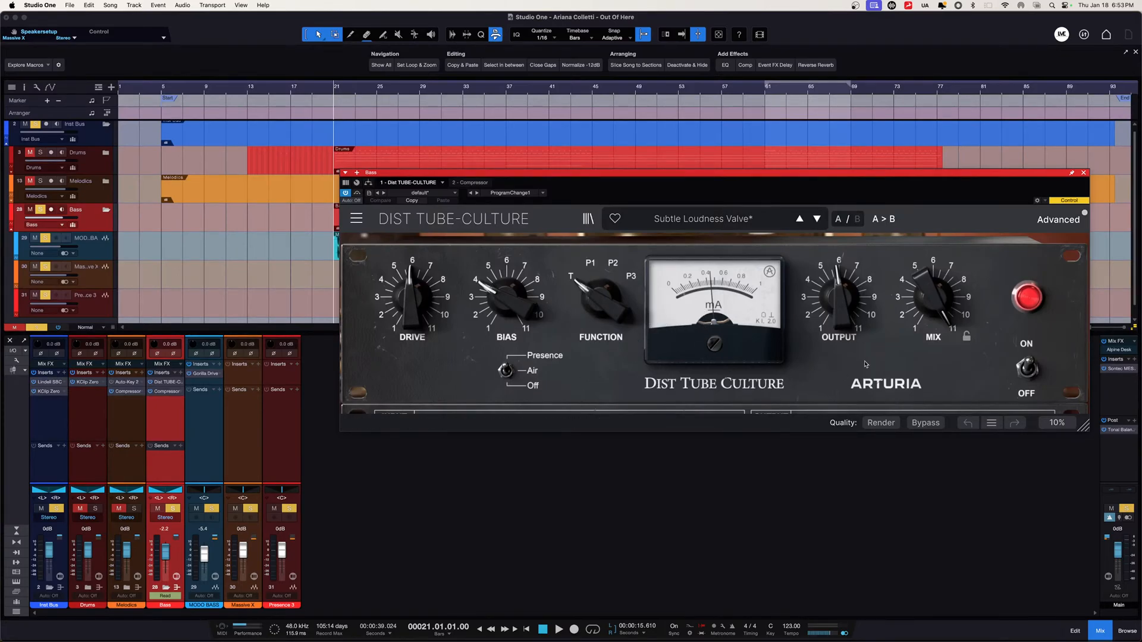
key(space)
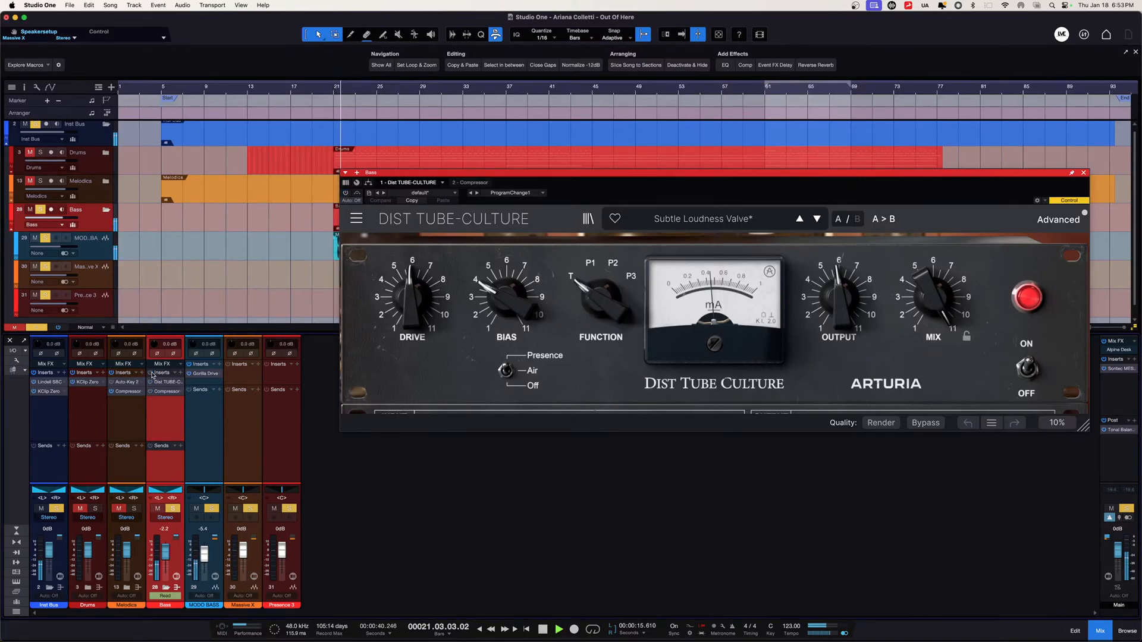
click(151, 383)
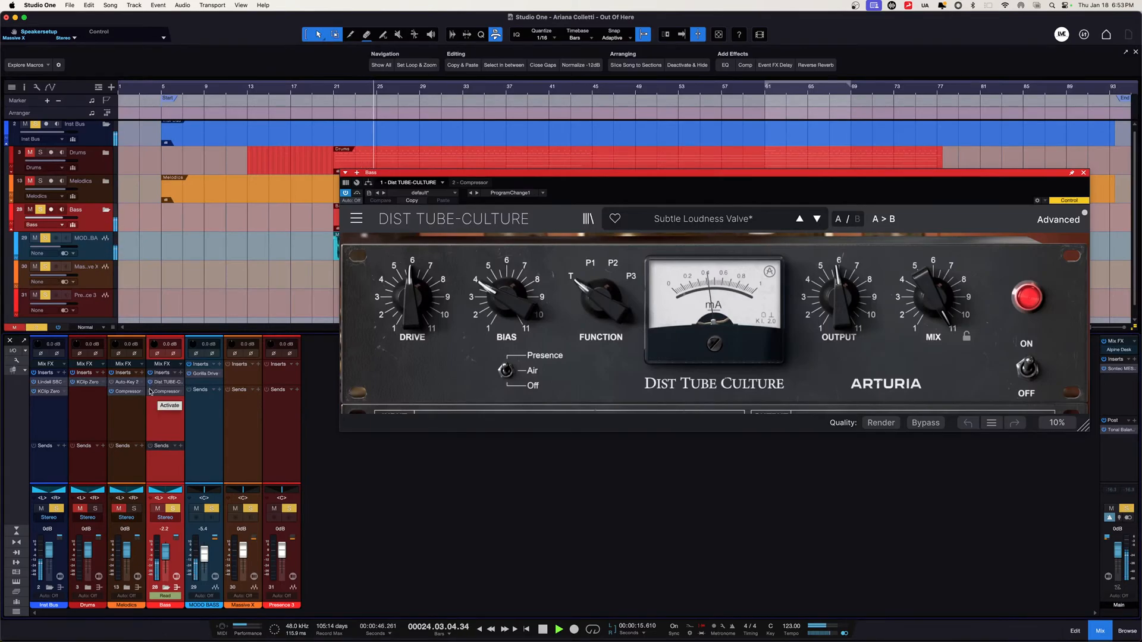
key(space)
Open the sidechained Compressor on the Bass bus and examine its gain reduction during playback.
double_click(172, 393)
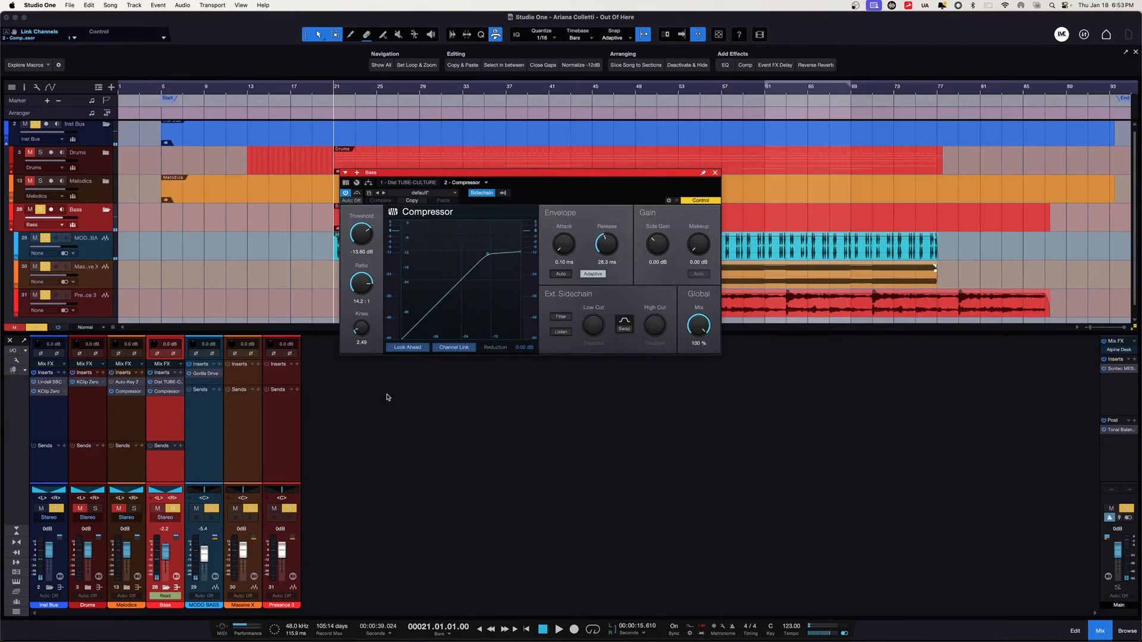
key(space)
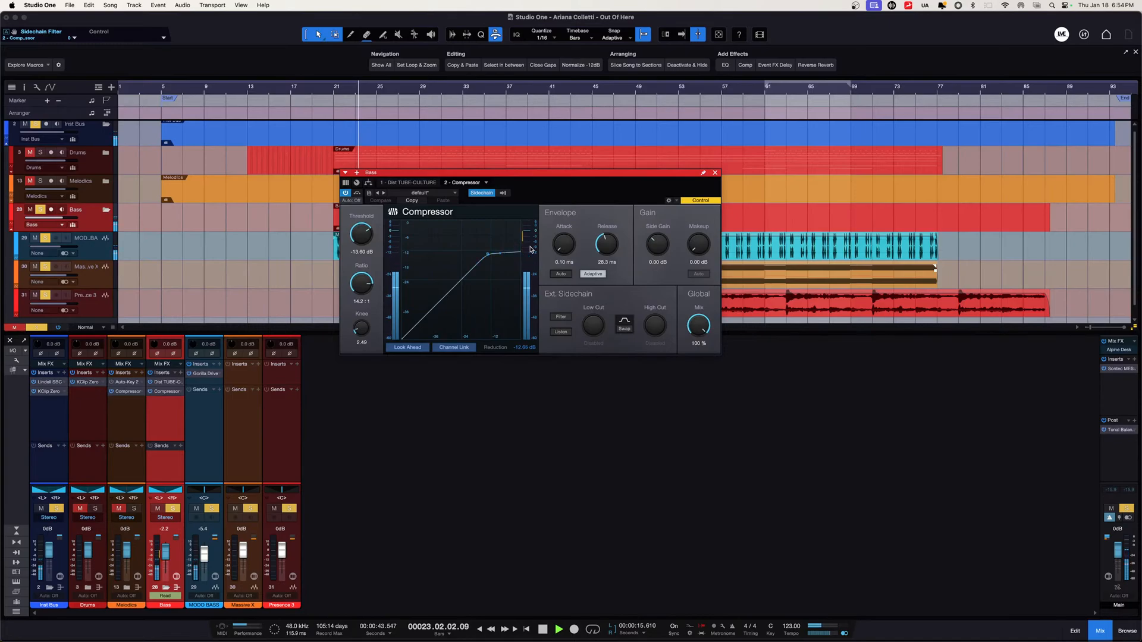
key(space)
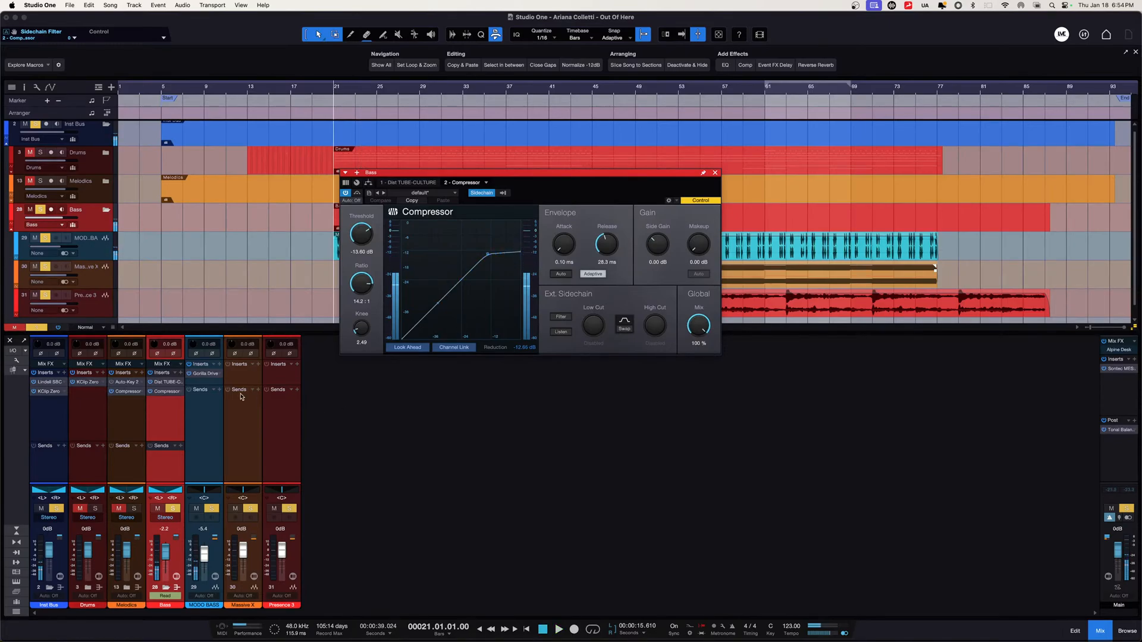
Clear the Bass solo, then solo Melodics and examine its sidechained Compressor's gain reduction during playback.
alt+click(179, 507)
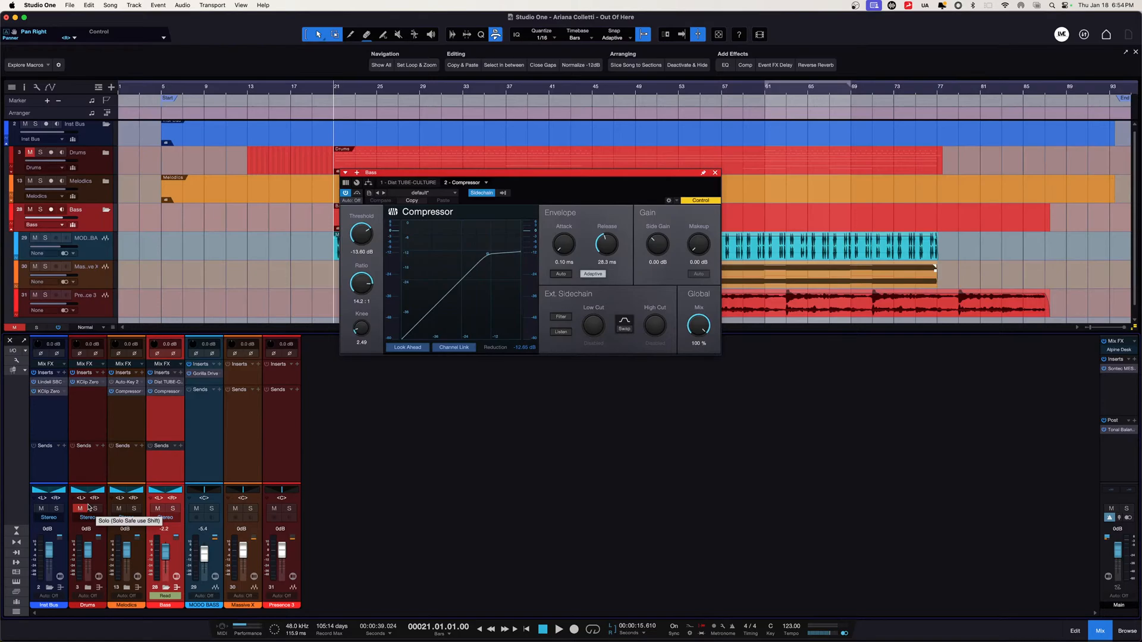
click(131, 395)
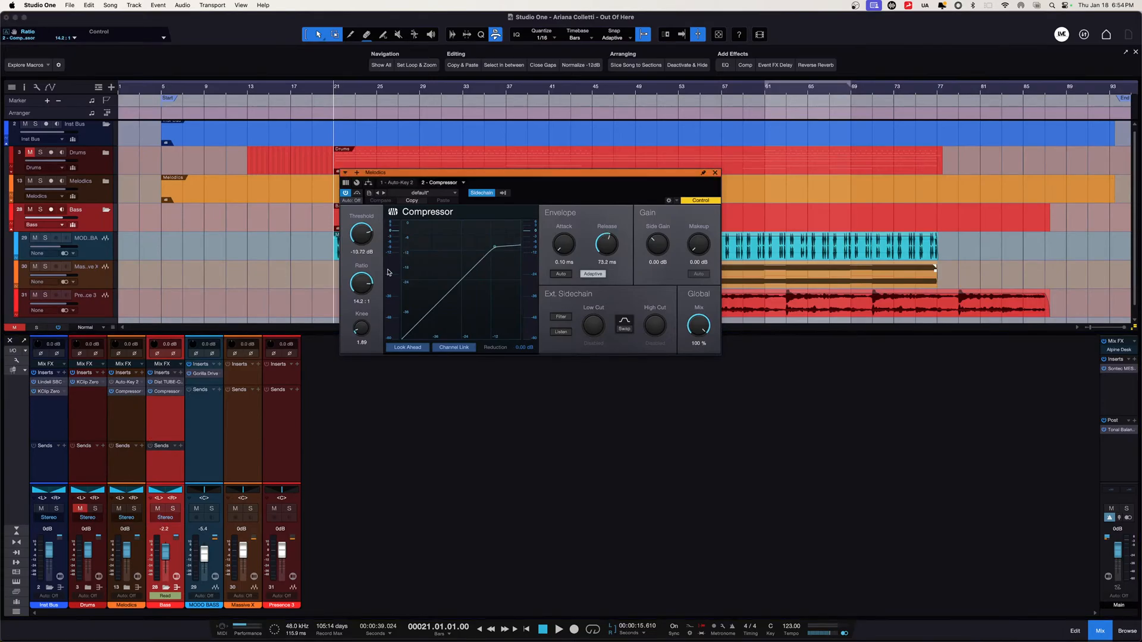
click(139, 419)
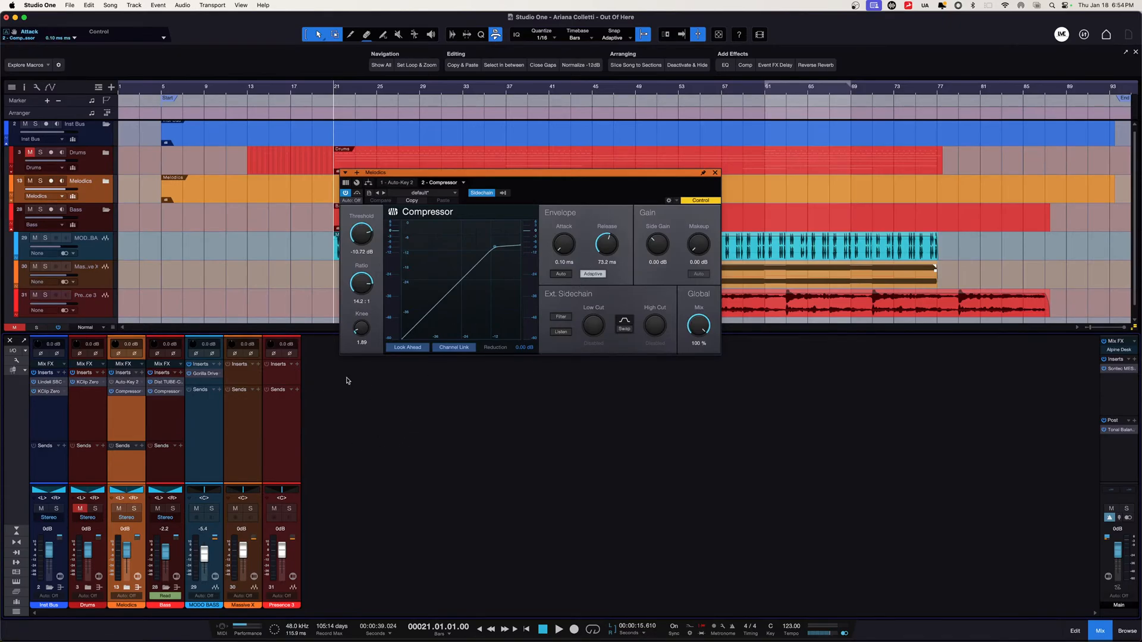
click(135, 509)
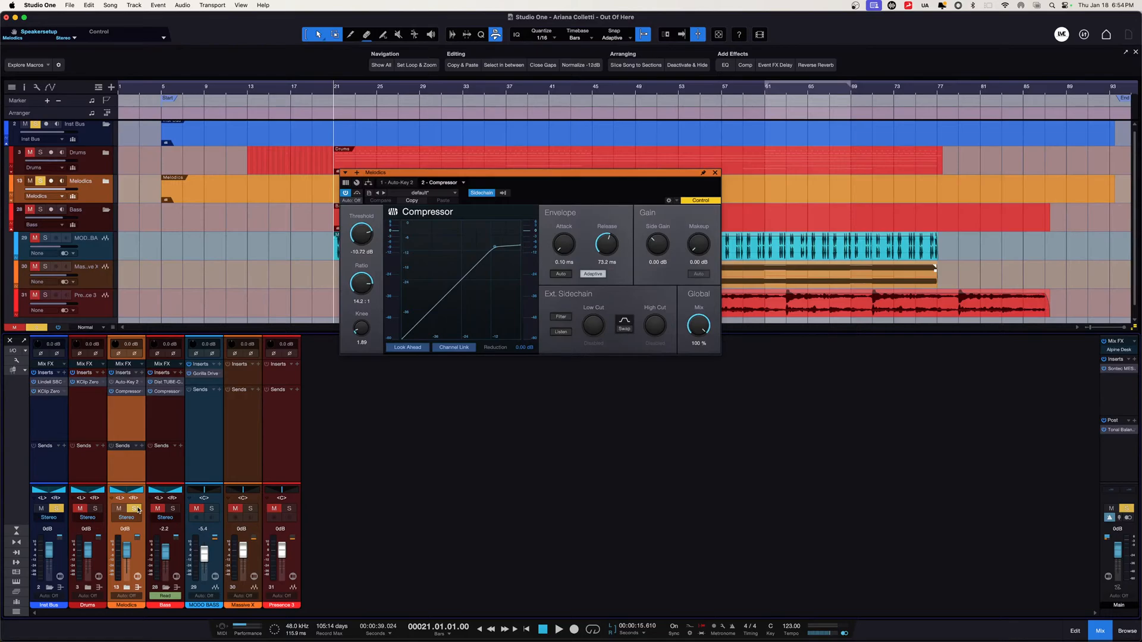
key(space)
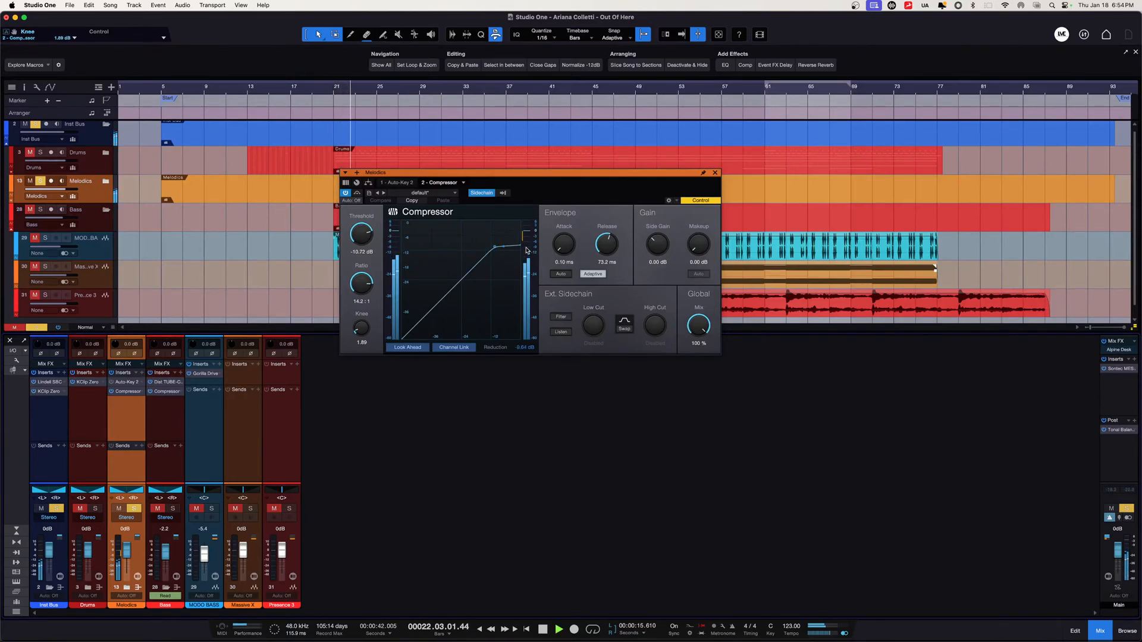
key(space)
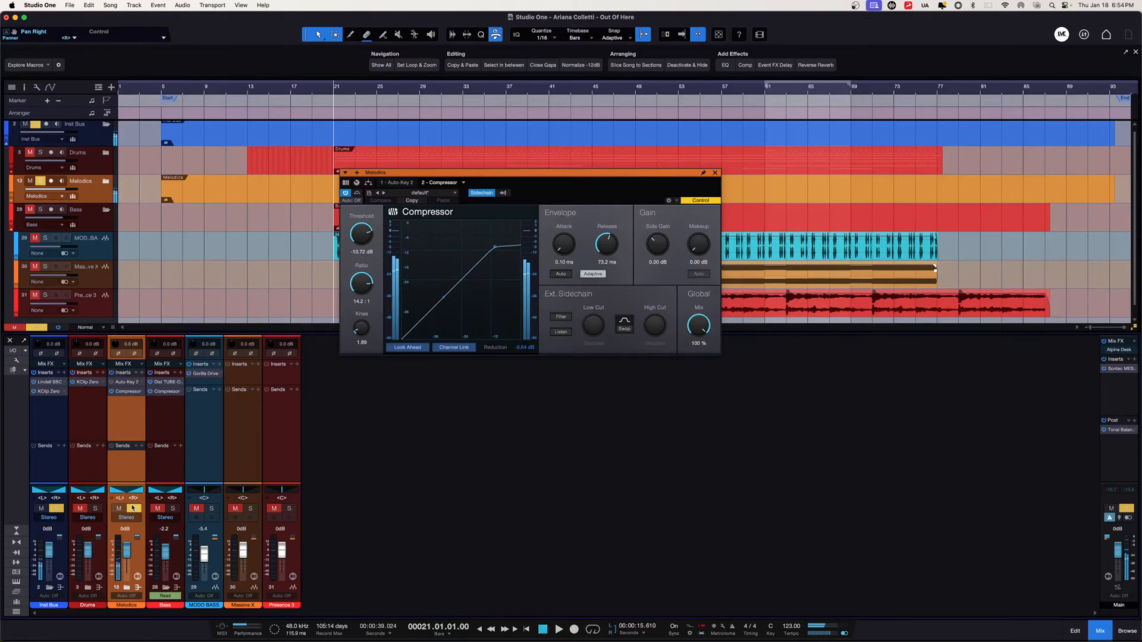
Take Melodics out of solo, mute the Melodics and Bass buses, and collapse the Bass folder.
click(134, 510)
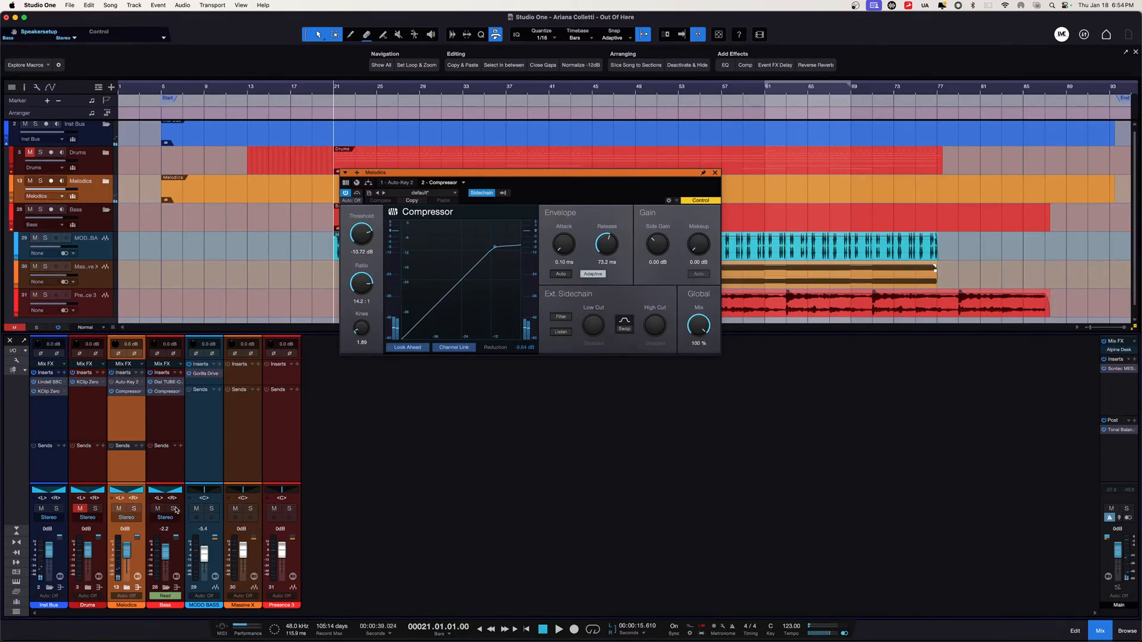
click(158, 509)
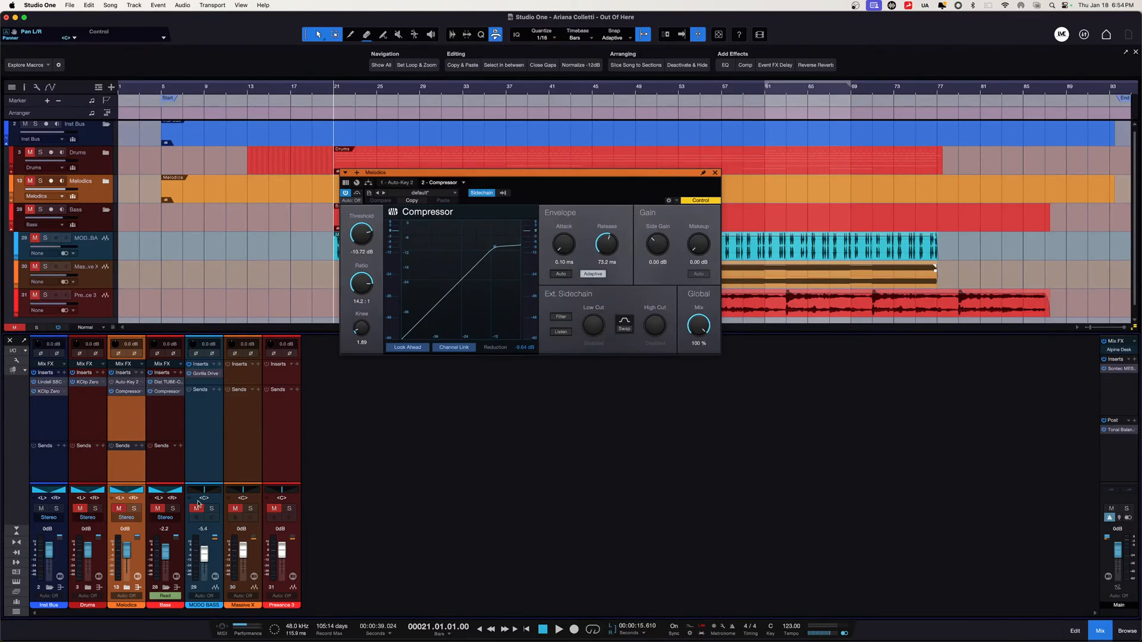
click(213, 467)
click(245, 479)
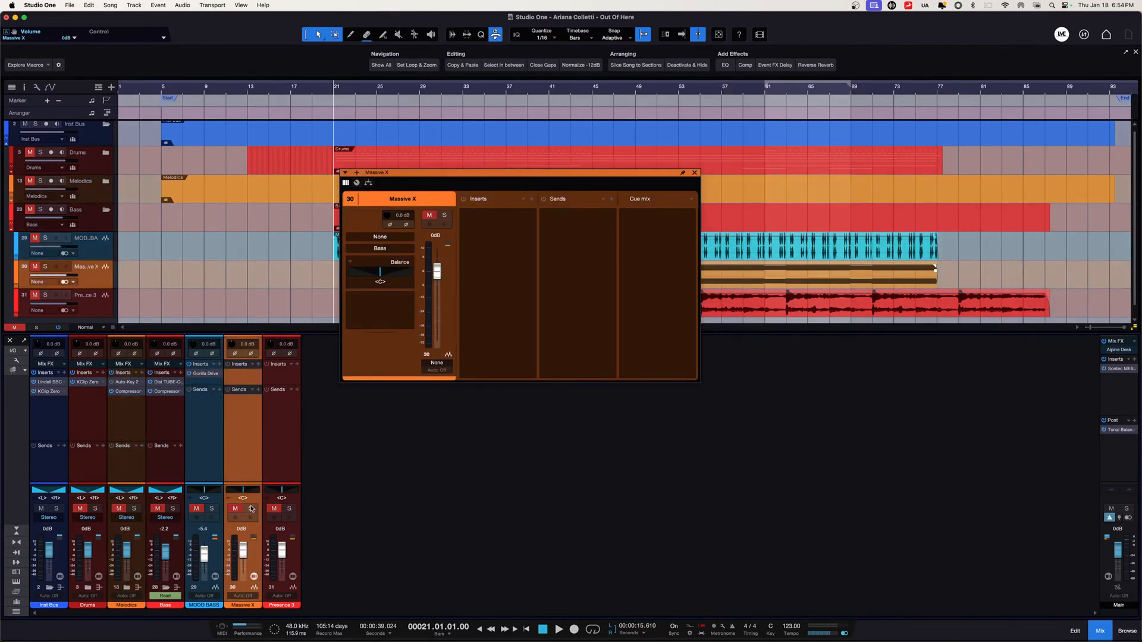
click(168, 588)
Highlight the Drums through Bass buses that feed the Inst Bus, and place its Lindell SBC window clear of the arrangement.
click(90, 412)
shift+click(156, 420)
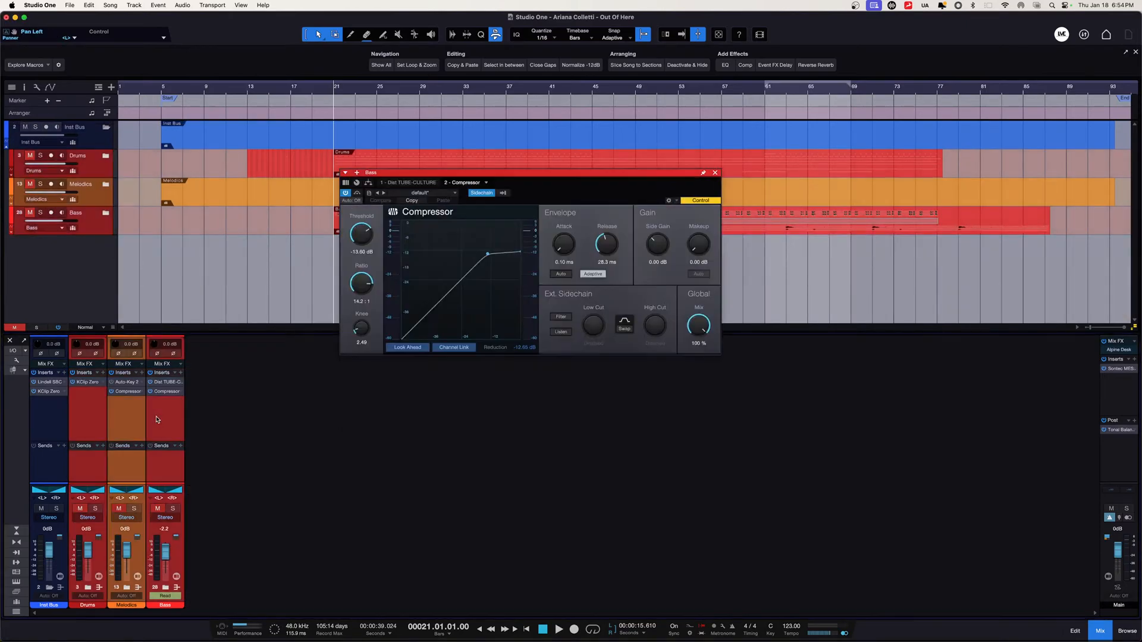
click(49, 398)
click(170, 423)
click(54, 569)
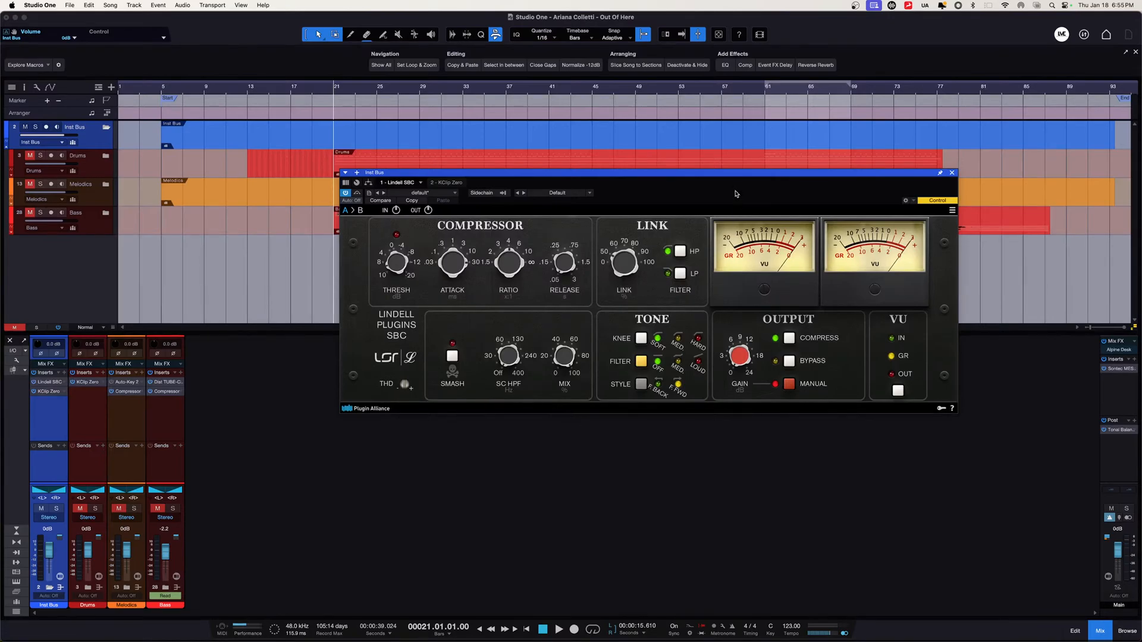
drag(735, 174, 615, 351)
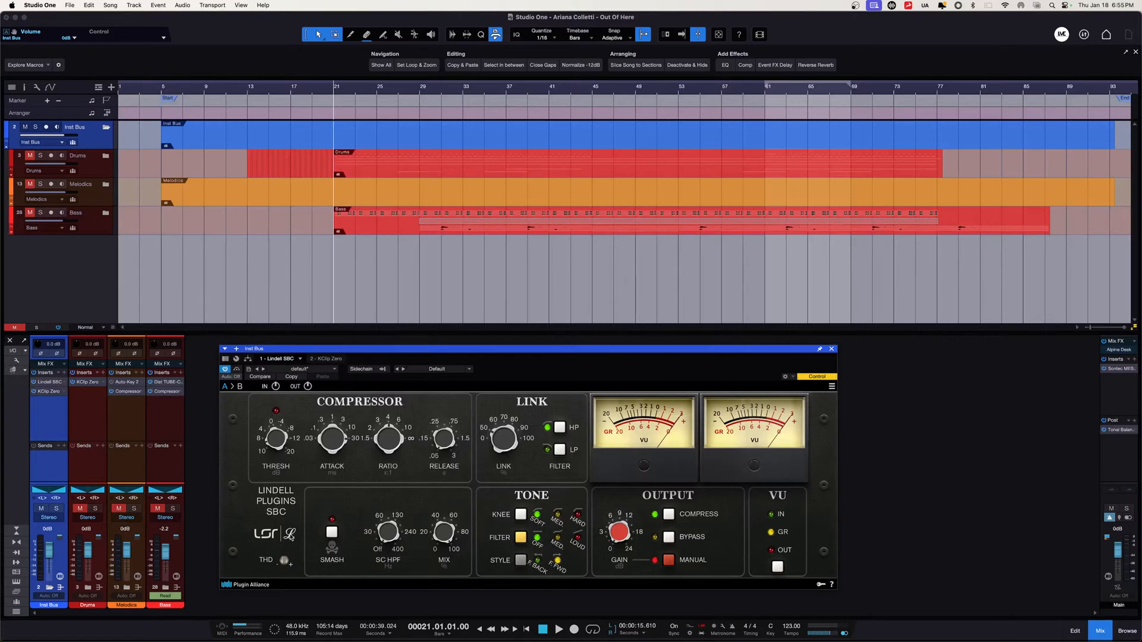
Start playback from bar 21 with the Inst Bus, Drums, Melodics and Bass soloed.
key(space)
click(56, 509)
drag(95, 509, 173, 510)
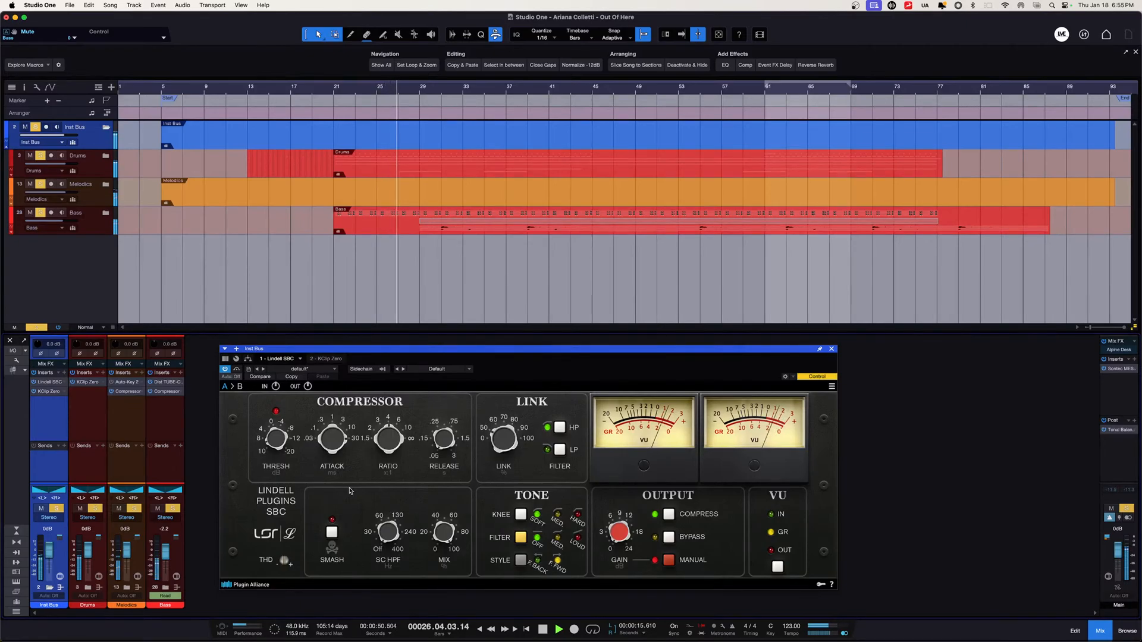
Compare the instrumental mix with the Inst Bus's Lindell SBC bypassed and active, leaving it active with playback stopped.
click(236, 370)
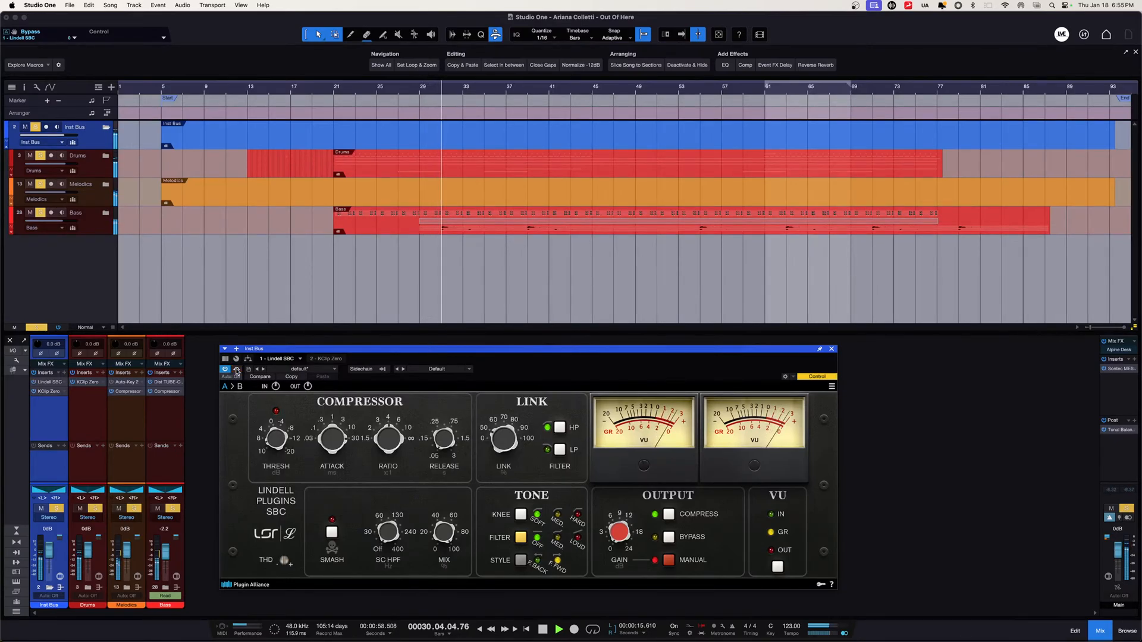
click(237, 370)
click(237, 369)
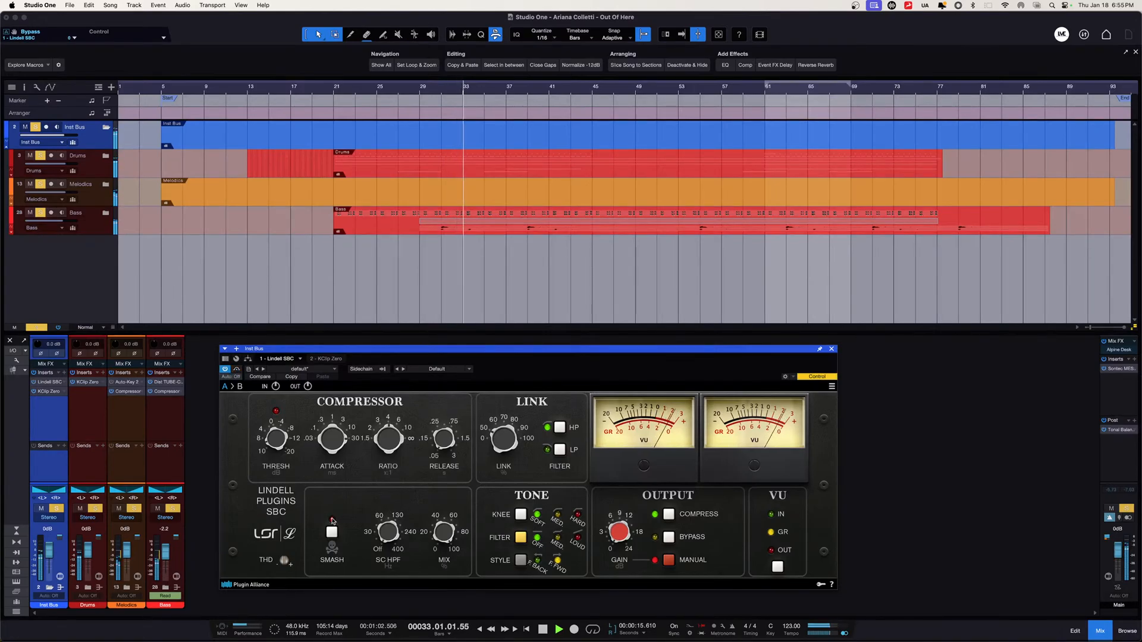
key(space)
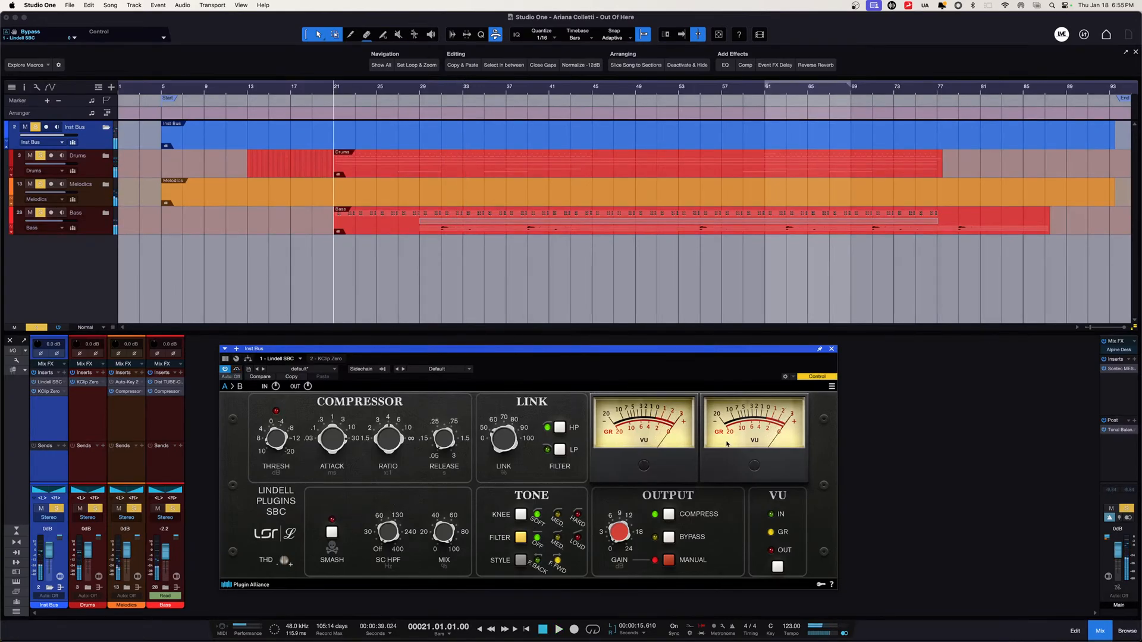
Open the Inst Bus's KClip Zero and play the soloed instrumental from bar 21 to examine its clipping, leaving playback stopped.
click(46, 392)
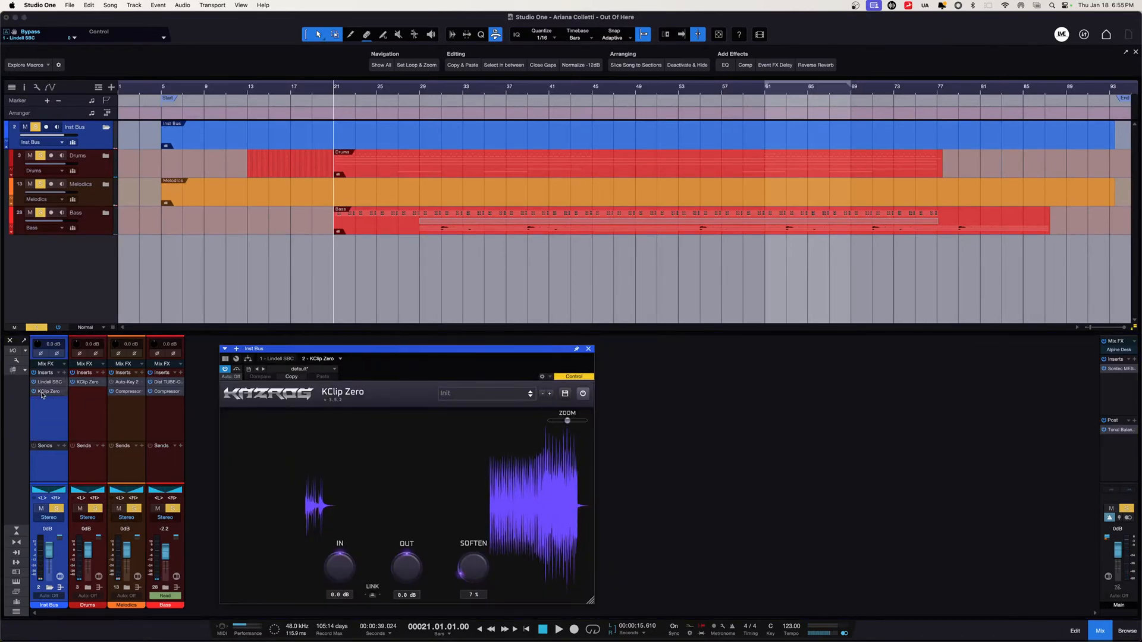
key(space)
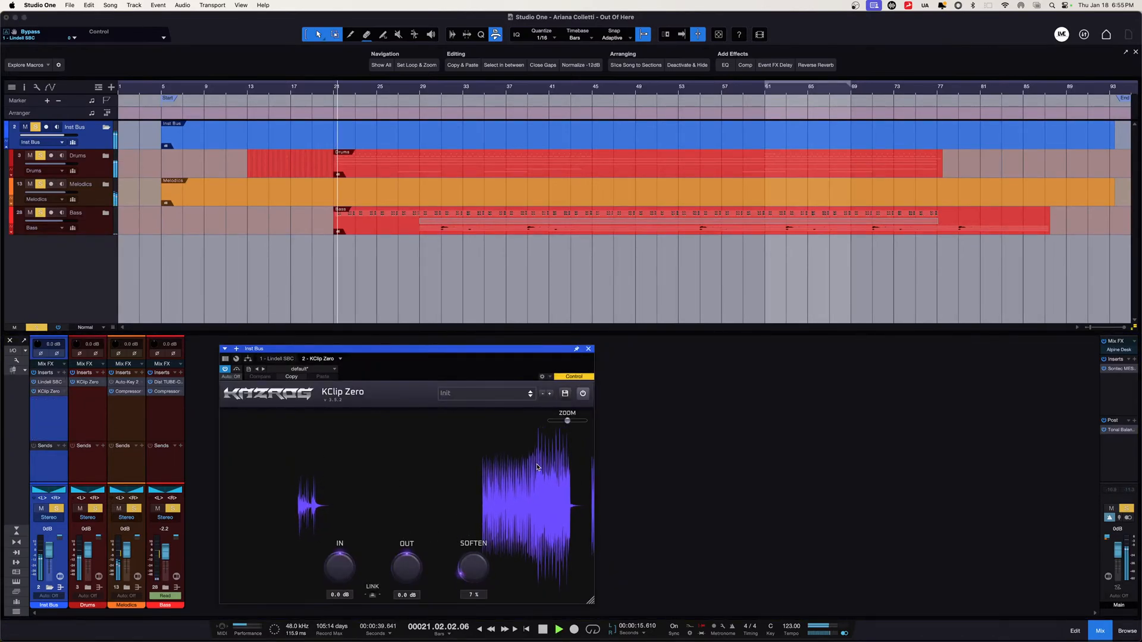
key(space)
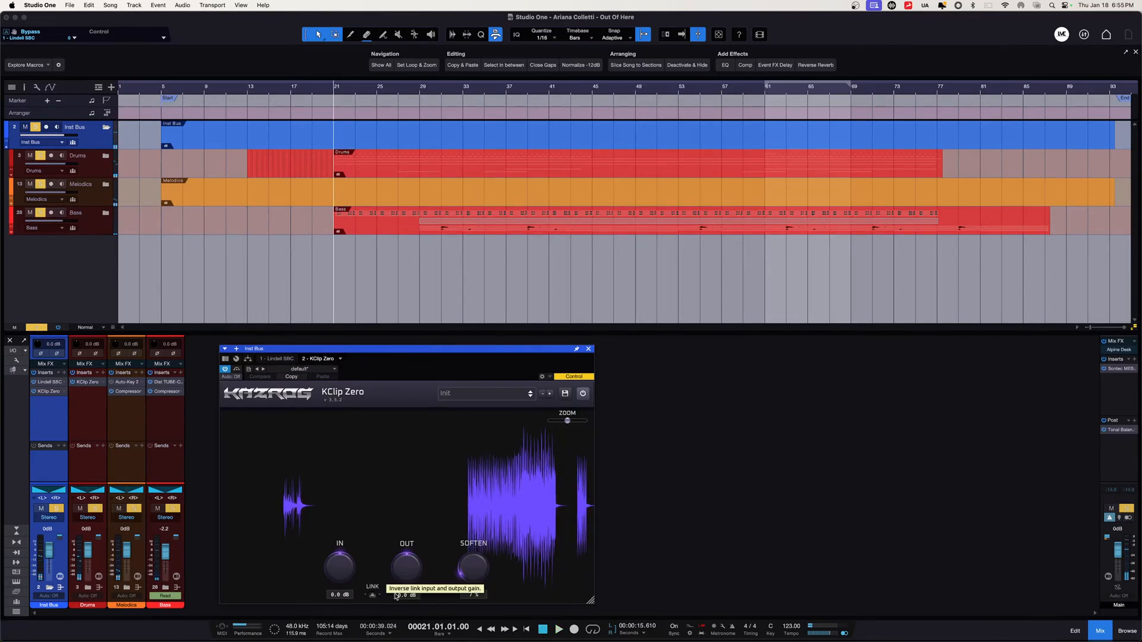
key(space)
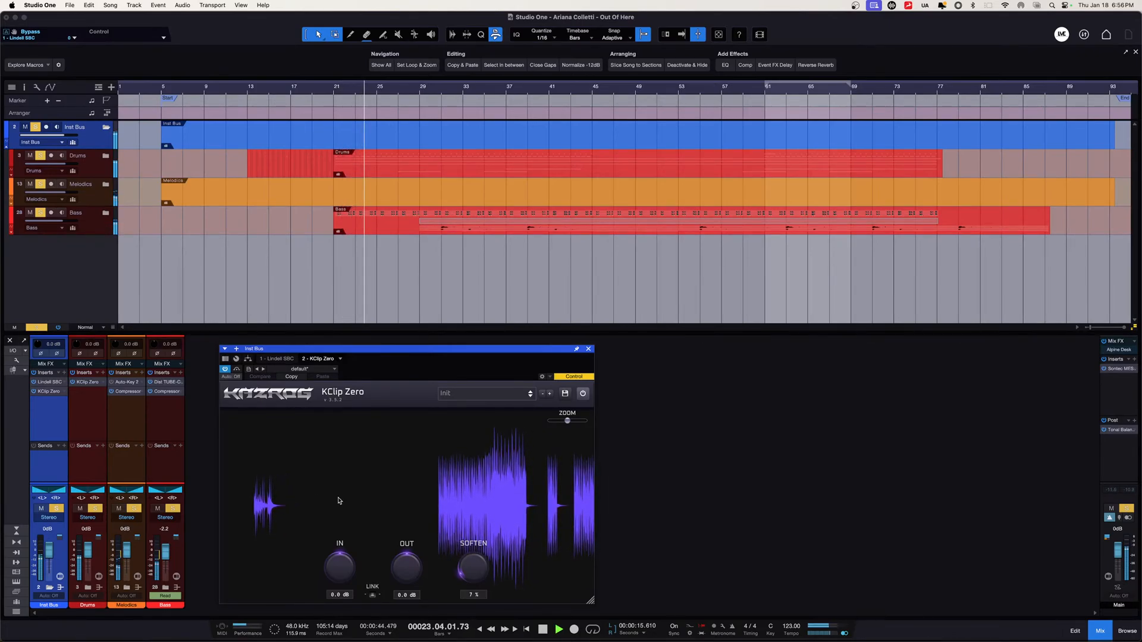
key(space)
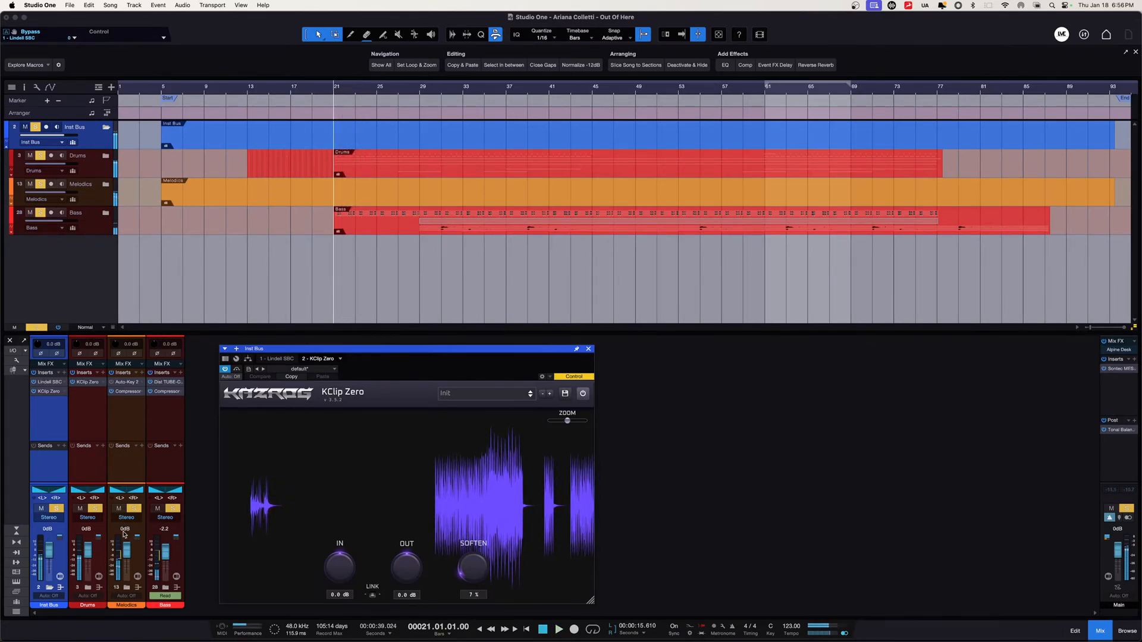
Clear the solos on the instrumental buses and mute Drums, Melodics and Bass, leaving the Inst Bus unmuted.
click(57, 508)
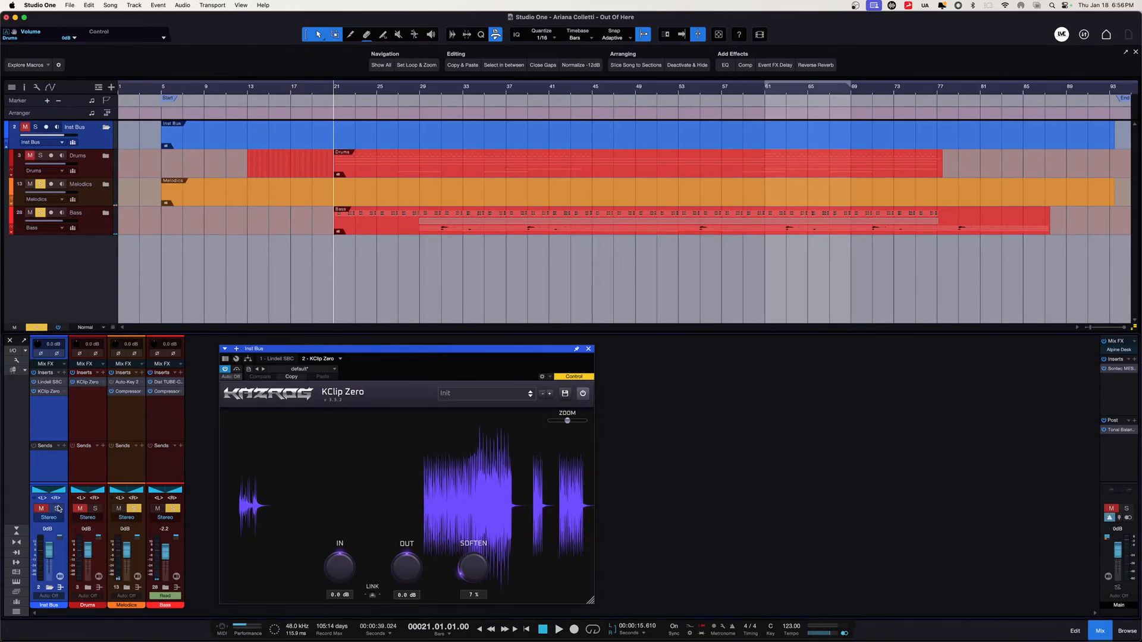
click(119, 509)
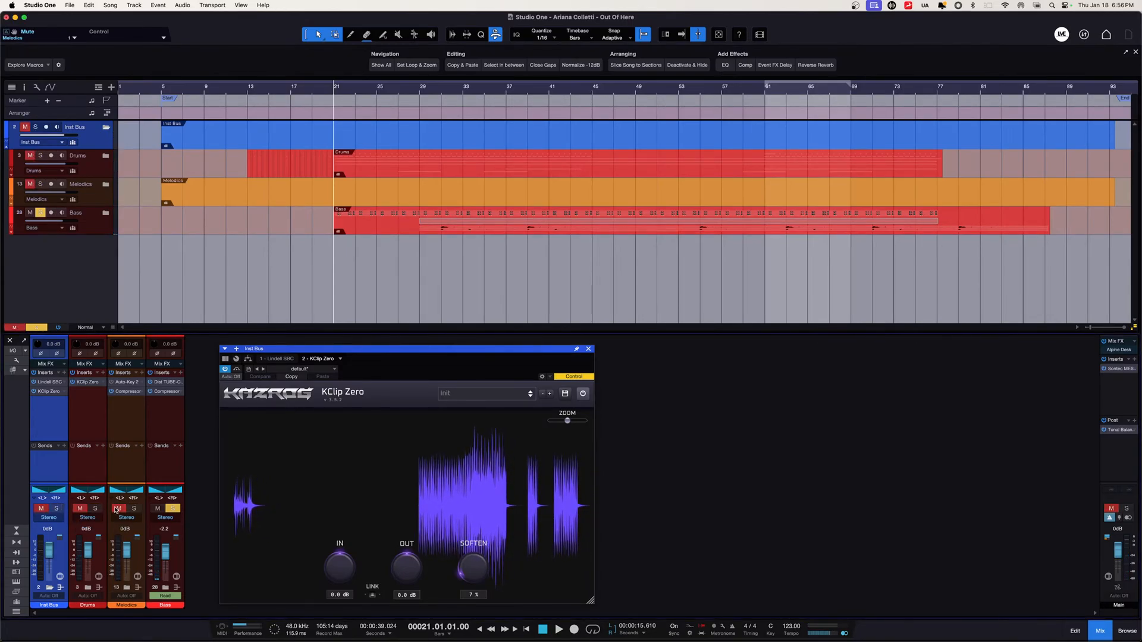
click(158, 508)
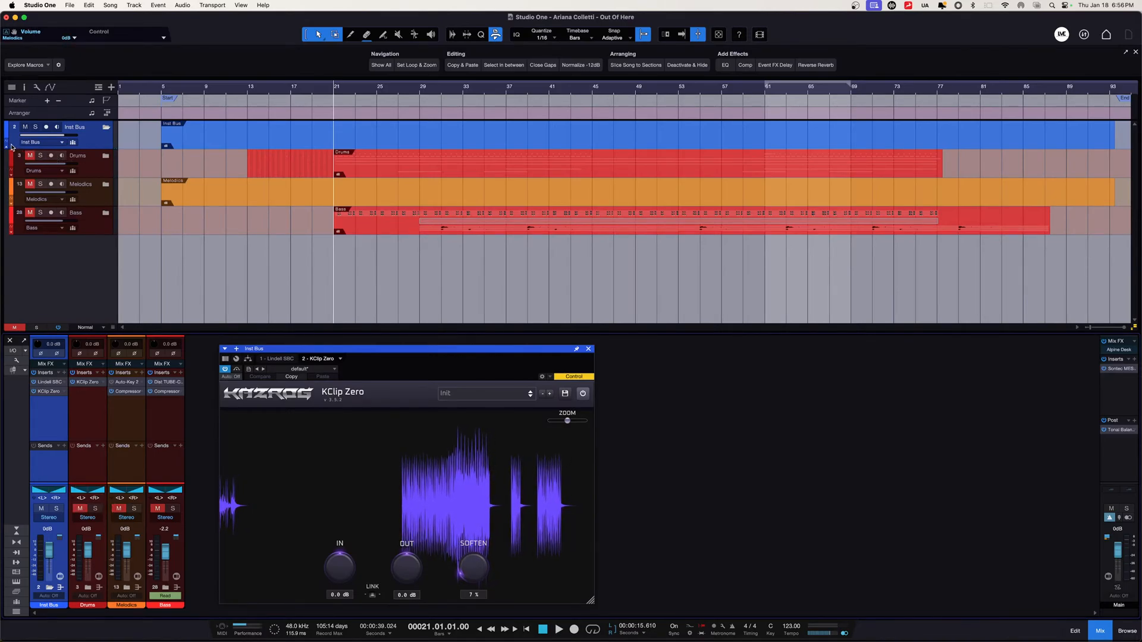
Open the console's channel list and show the hidden All Vox channel.
click(16, 611)
click(16, 611)
click(17, 610)
click(17, 610)
click(18, 611)
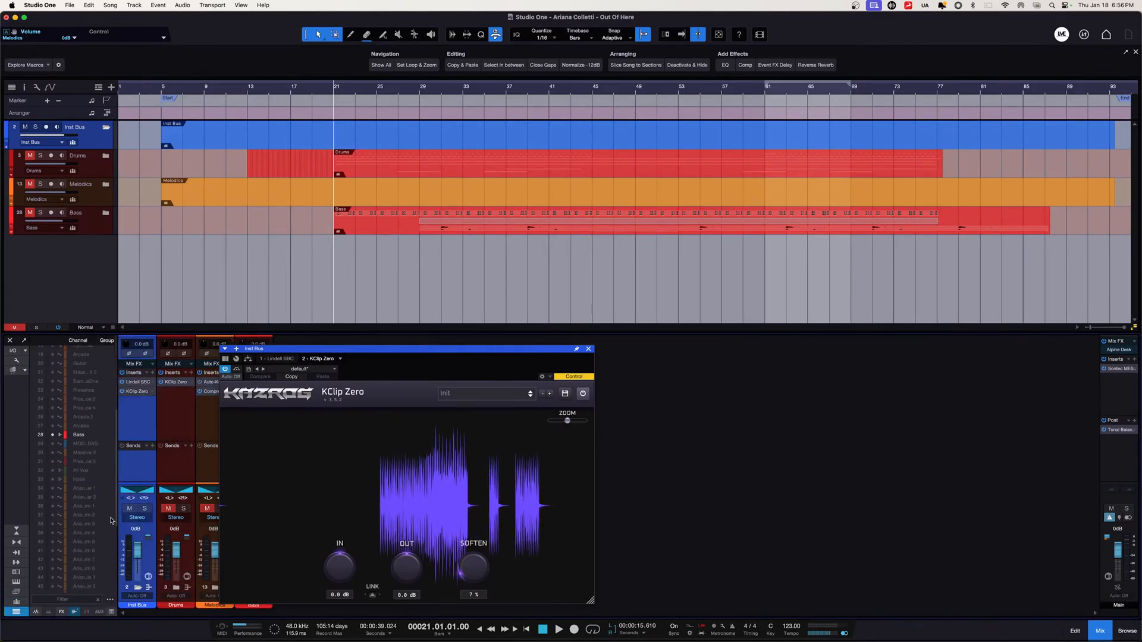
scroll(90, 550, up, 8)
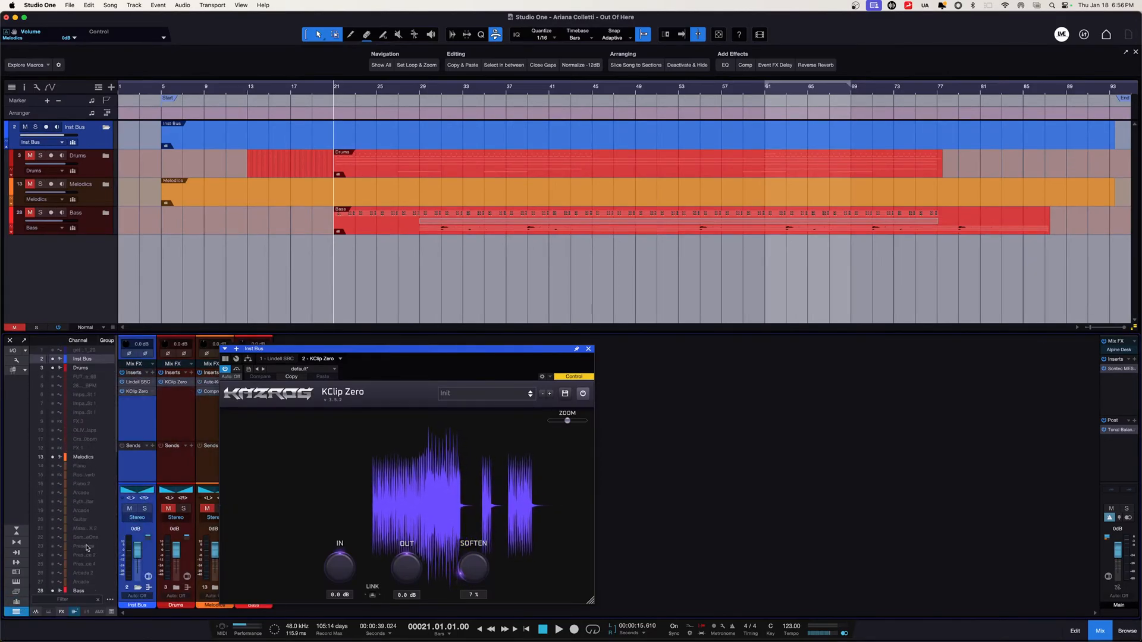
scroll(62, 493, down, 11)
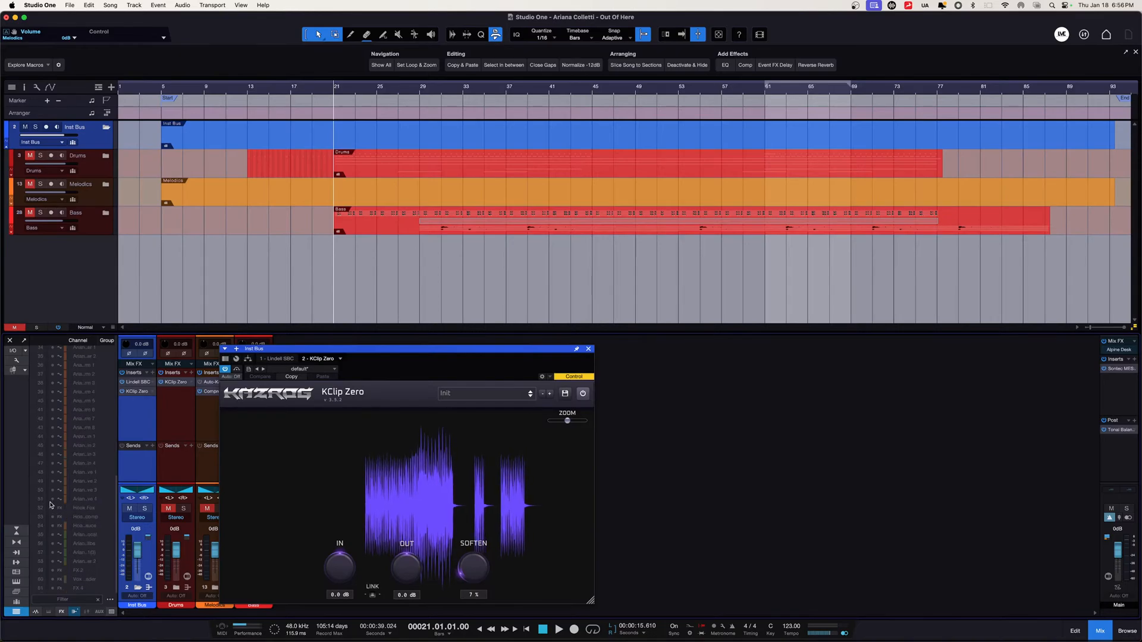
scroll(49, 504, up, 4)
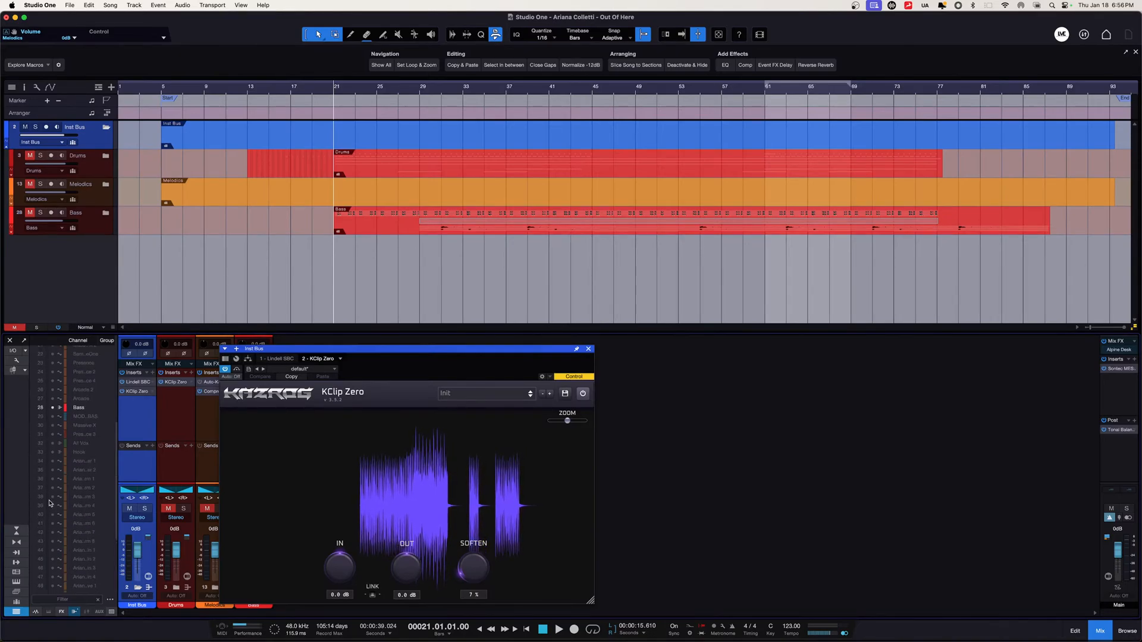
click(53, 444)
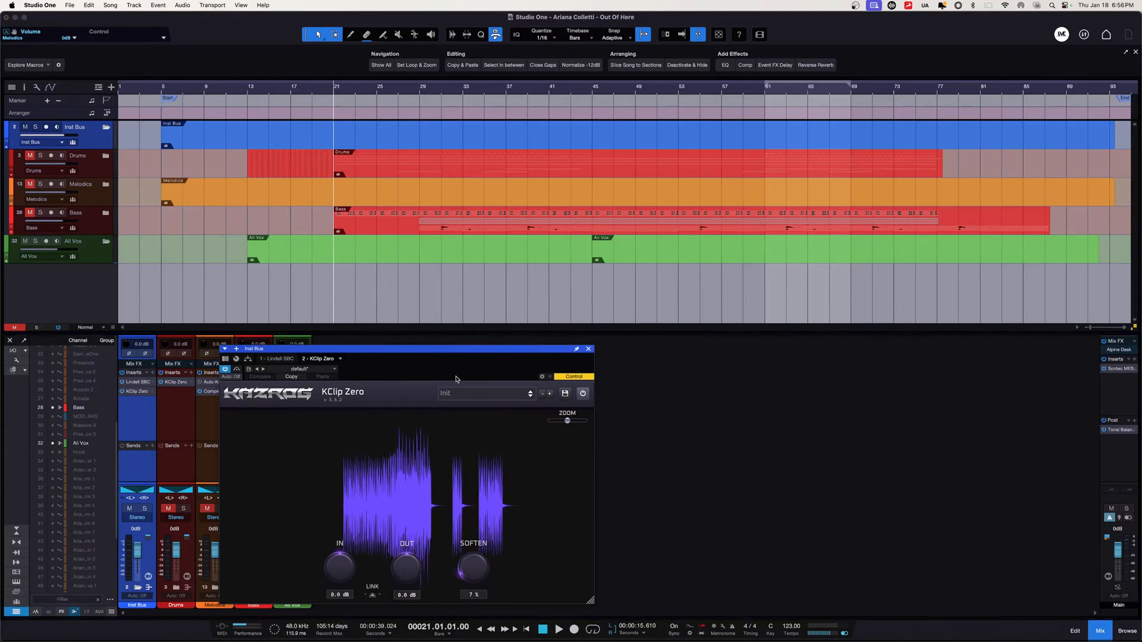
Close the KClip Zero window, then mute the Inst Bus and collapse its folder.
click(588, 350)
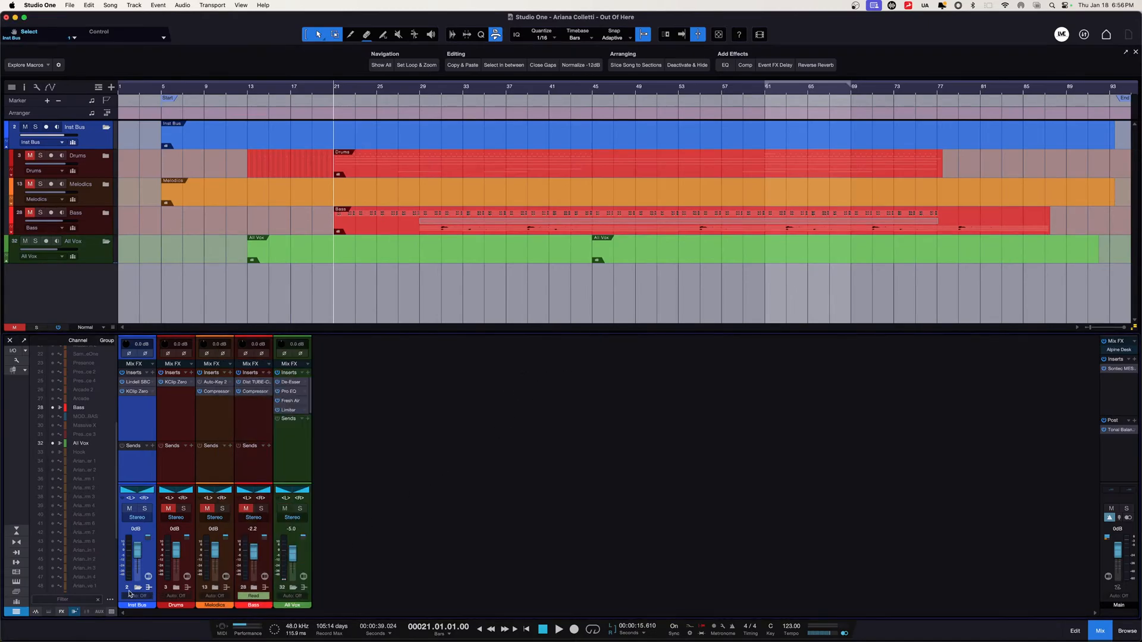
key(shift+m)
click(137, 588)
click(190, 447)
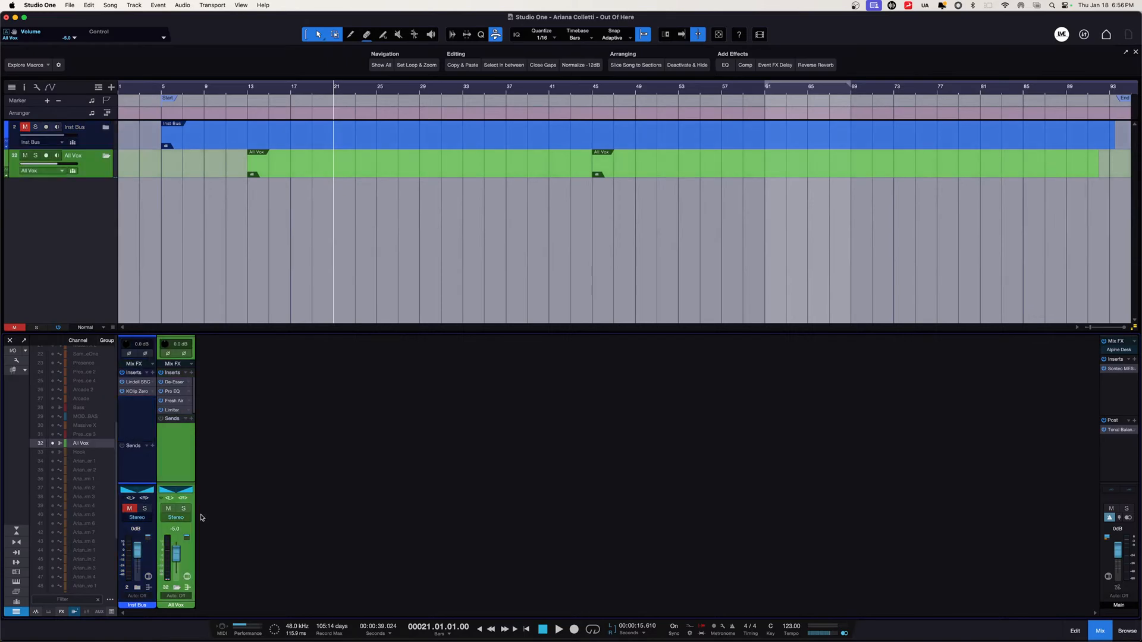
Expand the All Vox folder and look through the Hook folder's vocal tracks, leaving Hook collapsed.
click(177, 588)
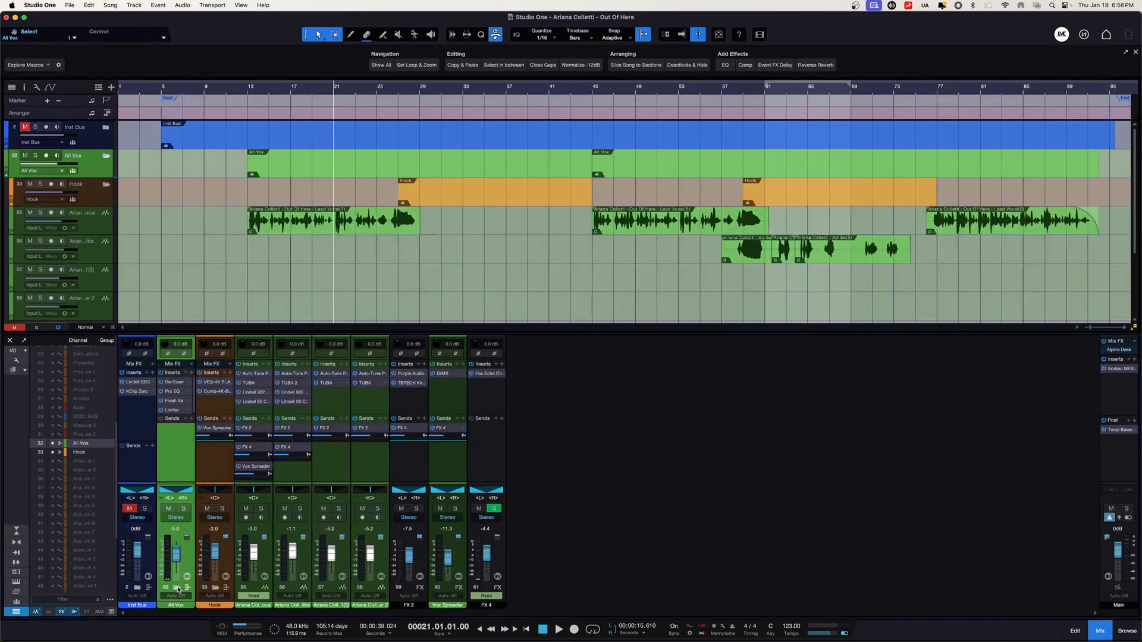
click(216, 588)
click(217, 589)
click(342, 590)
click(216, 588)
scroll(73, 530, up, 8)
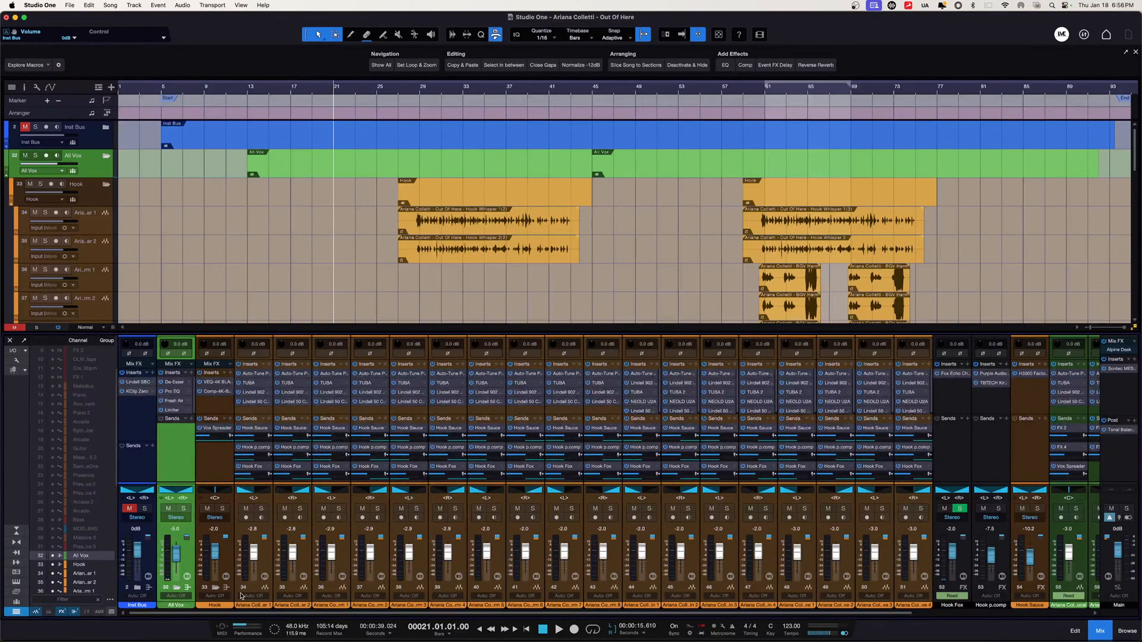
click(214, 589)
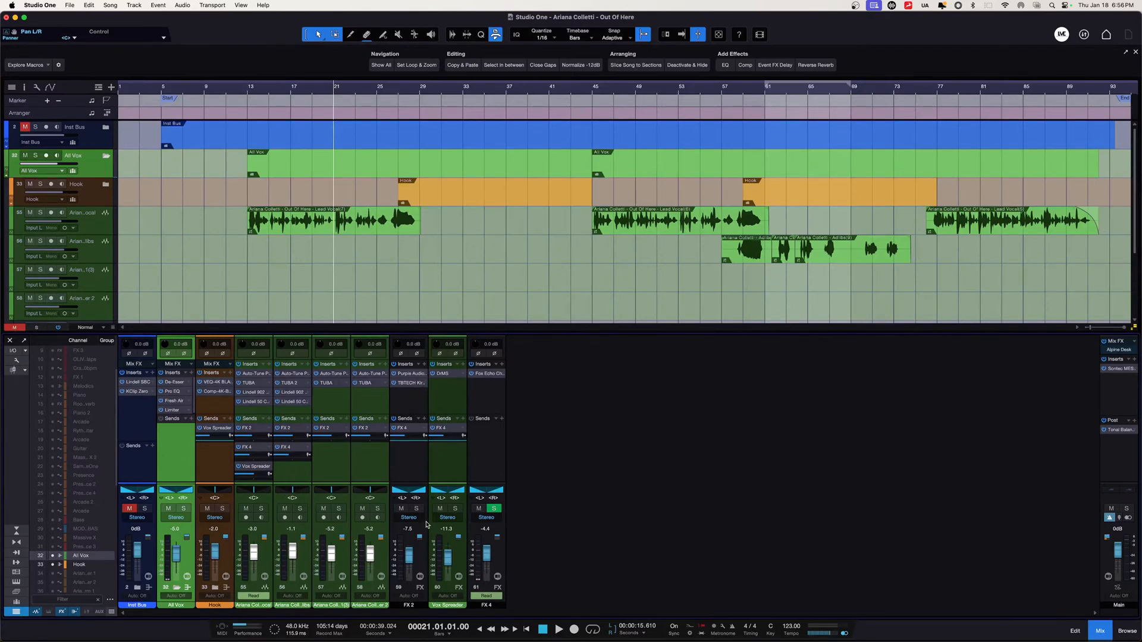
Move the FX 2 channel behind Vox Spreader in the console and select the four verse vocal channels beside Hook.
drag(419, 476, 460, 481)
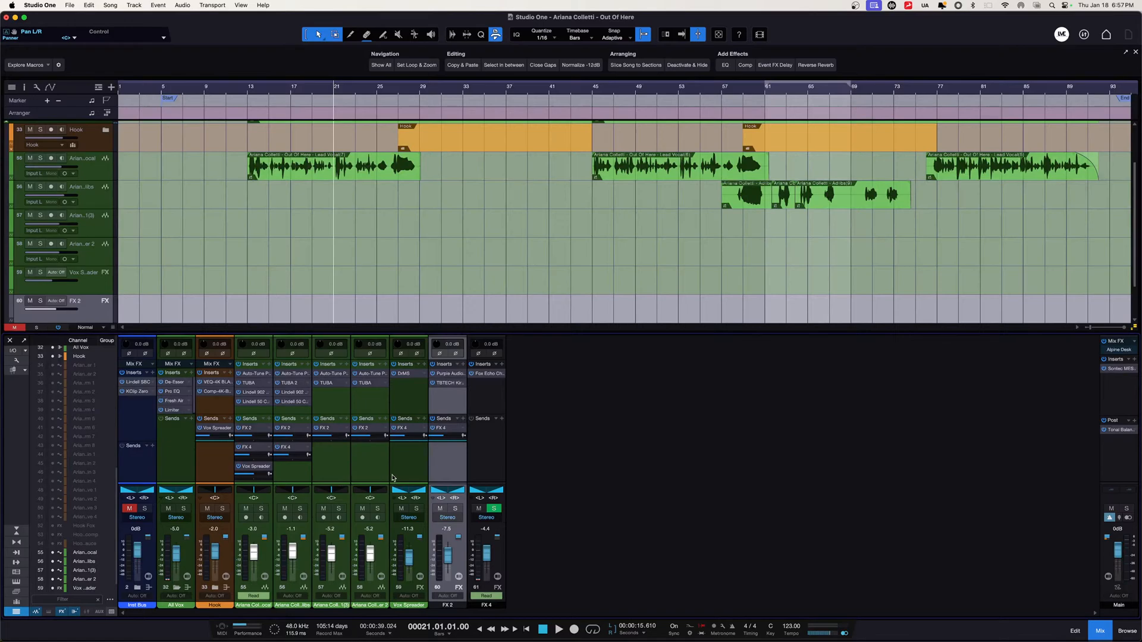
click(362, 476)
shift+click(260, 411)
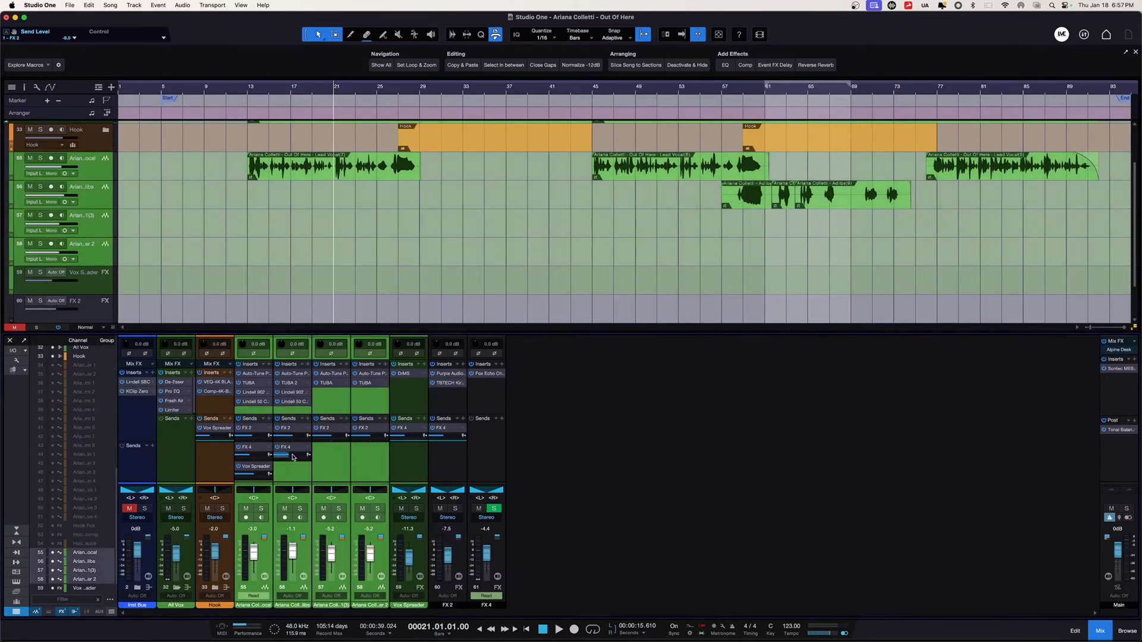
Look over the verse vocal tracks in the arrangement, leaving only the Lead Vocal channel selected.
scroll(417, 256, up, 3)
scroll(451, 245, down, 5)
scroll(451, 240, up, 3)
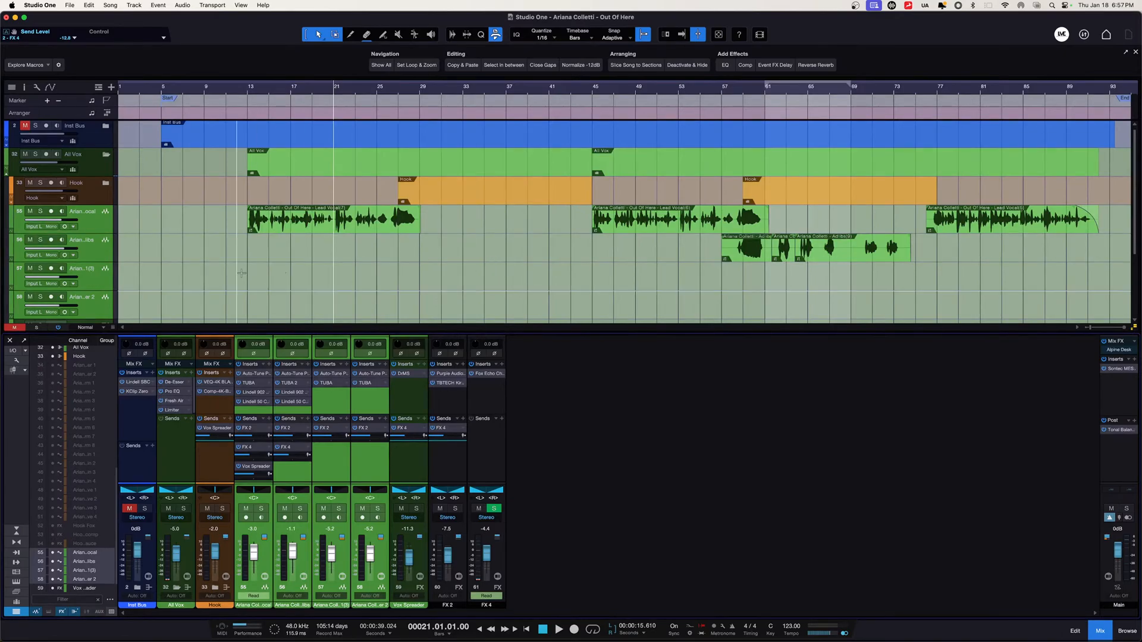
click(305, 478)
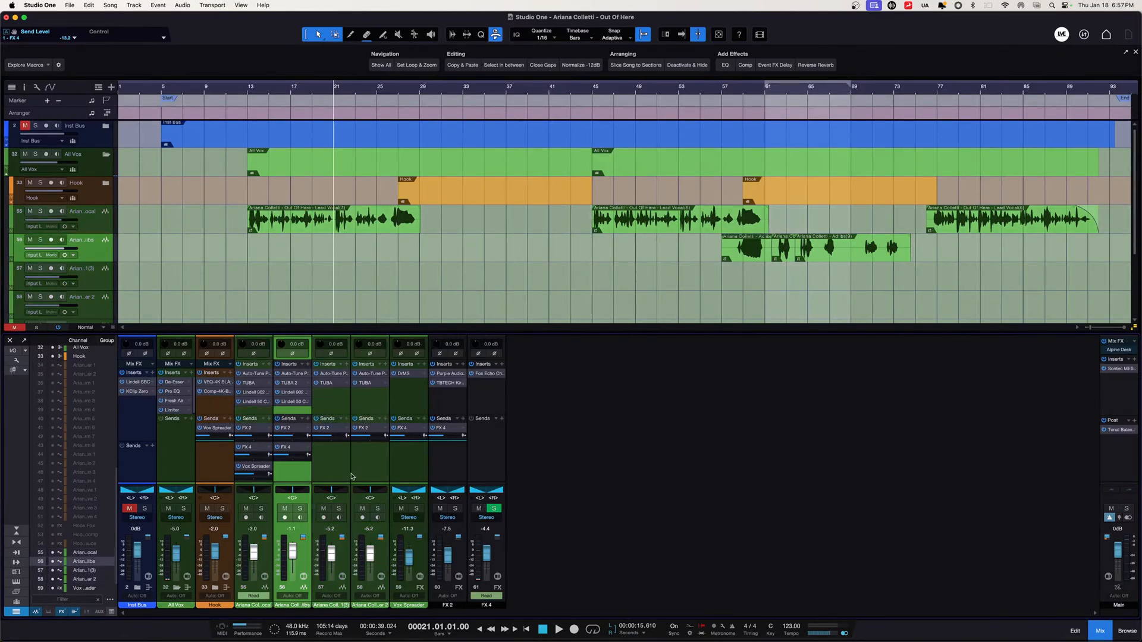
click(264, 412)
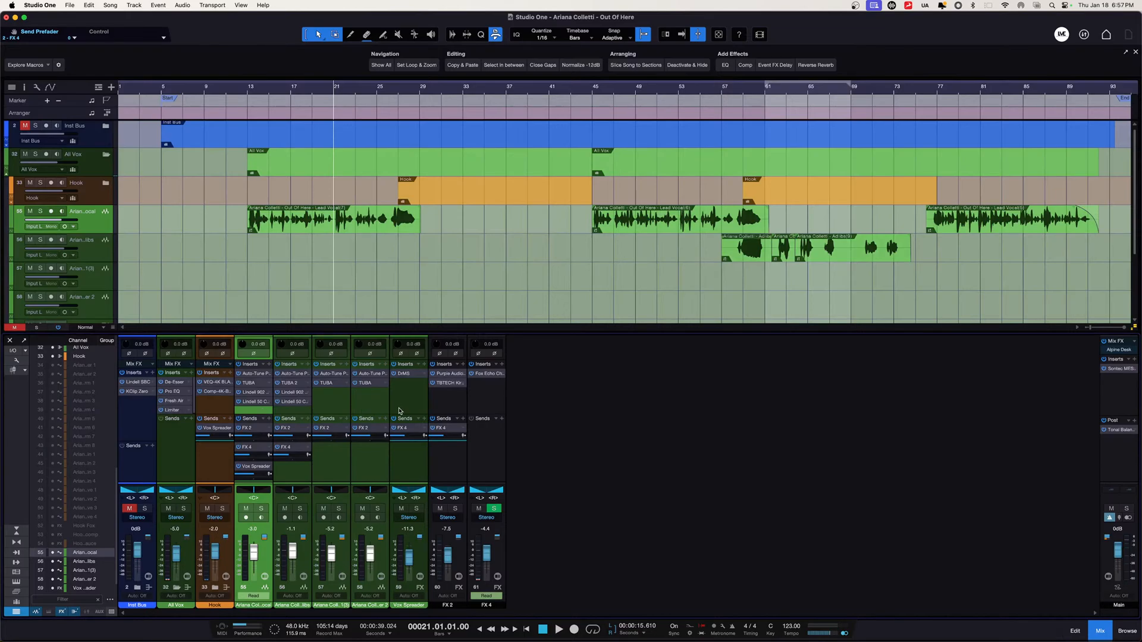
Play the lead vocal from bar 13 with the Inst Bus muted, and stop playback after listening.
key(space)
key(space)
click(248, 90)
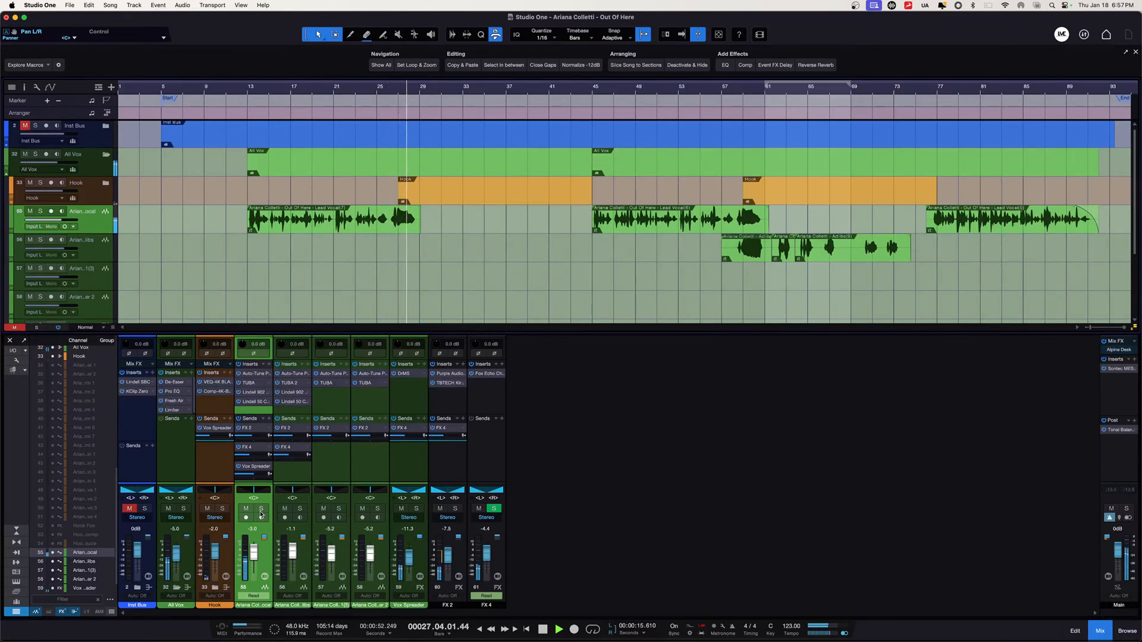
key(space)
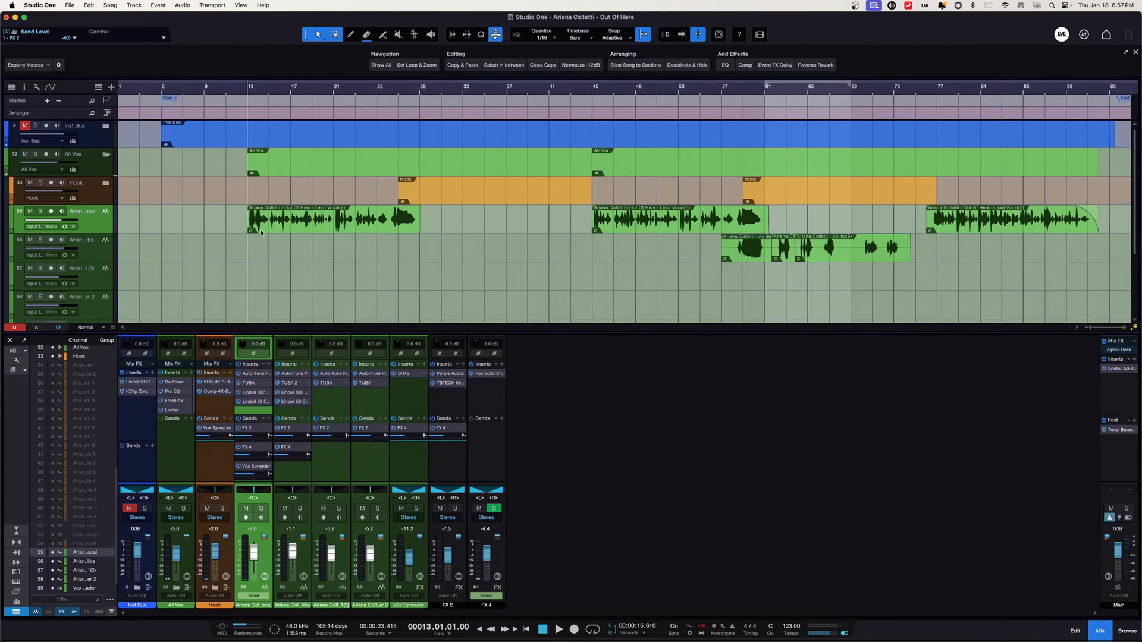
Examine the Lead Vocal's Auto-Tune Pro and TUBA settings, moving their windows clear of the channel's inserts.
click(263, 374)
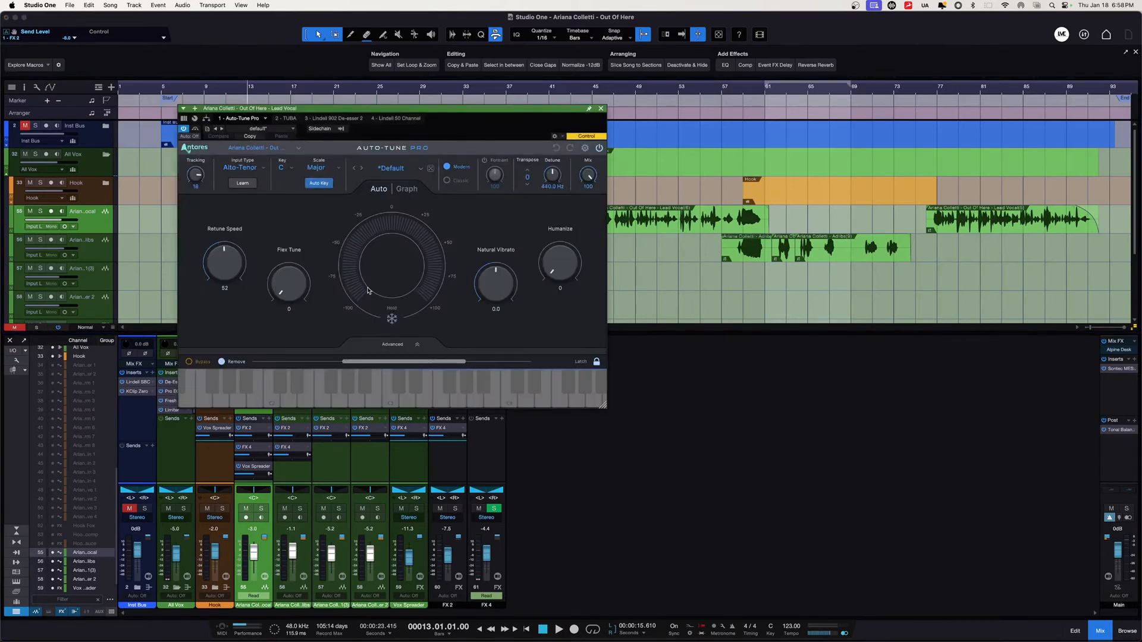
drag(476, 115, 832, 281)
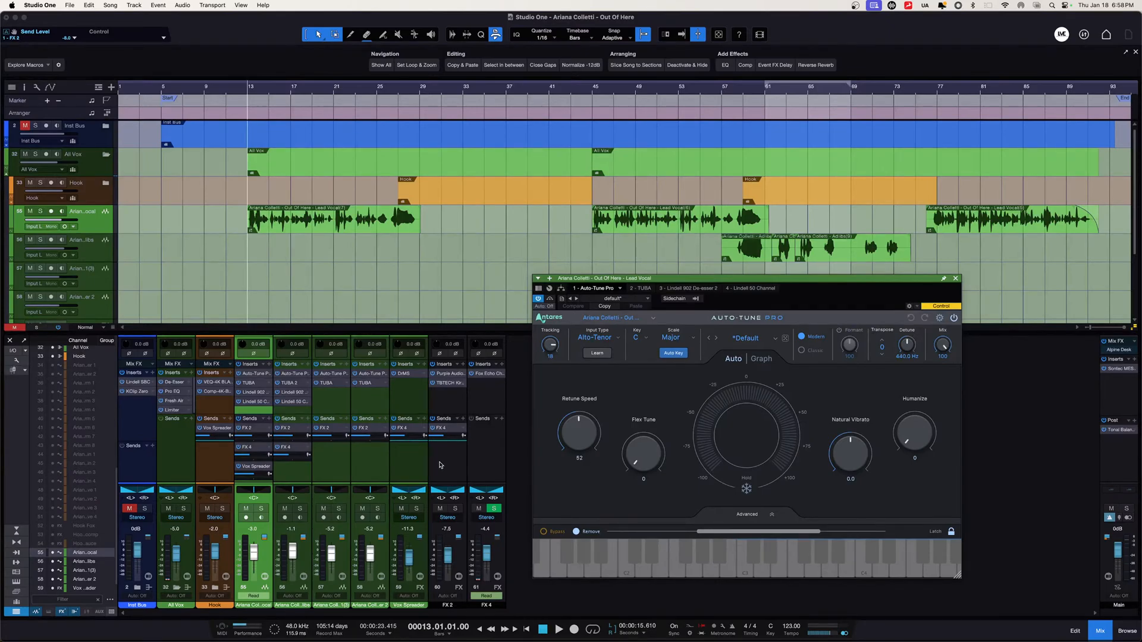
click(249, 385)
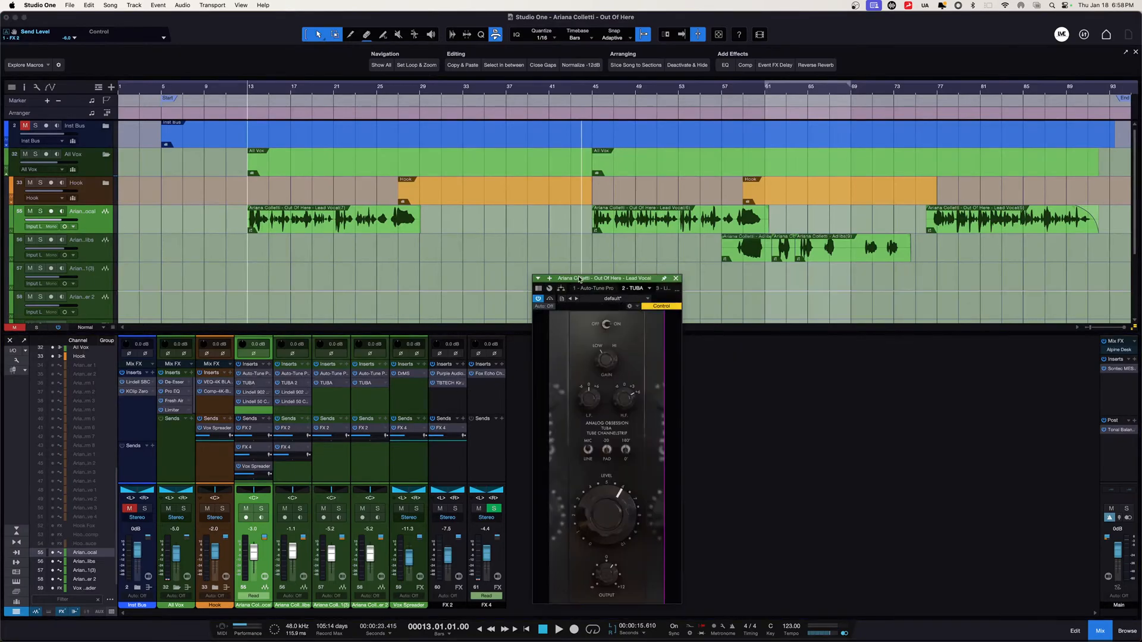
drag(559, 278, 566, 196)
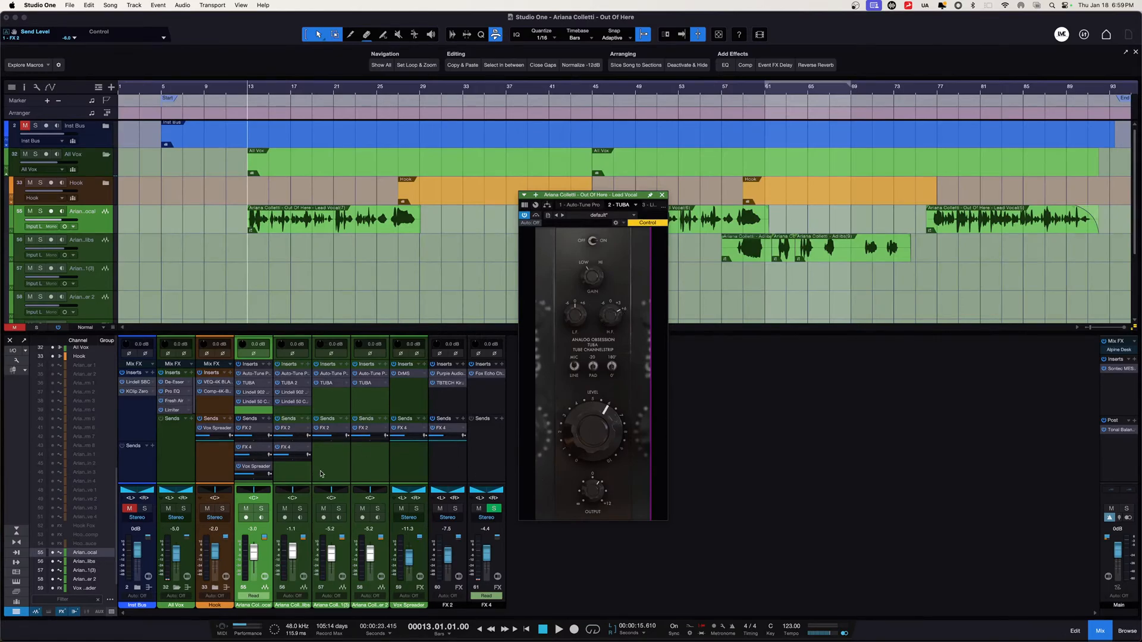
Compare the lead vocal from bar 13 with TUBA bypassed and active, leaving it active with playback stopped.
click(239, 382)
key(space)
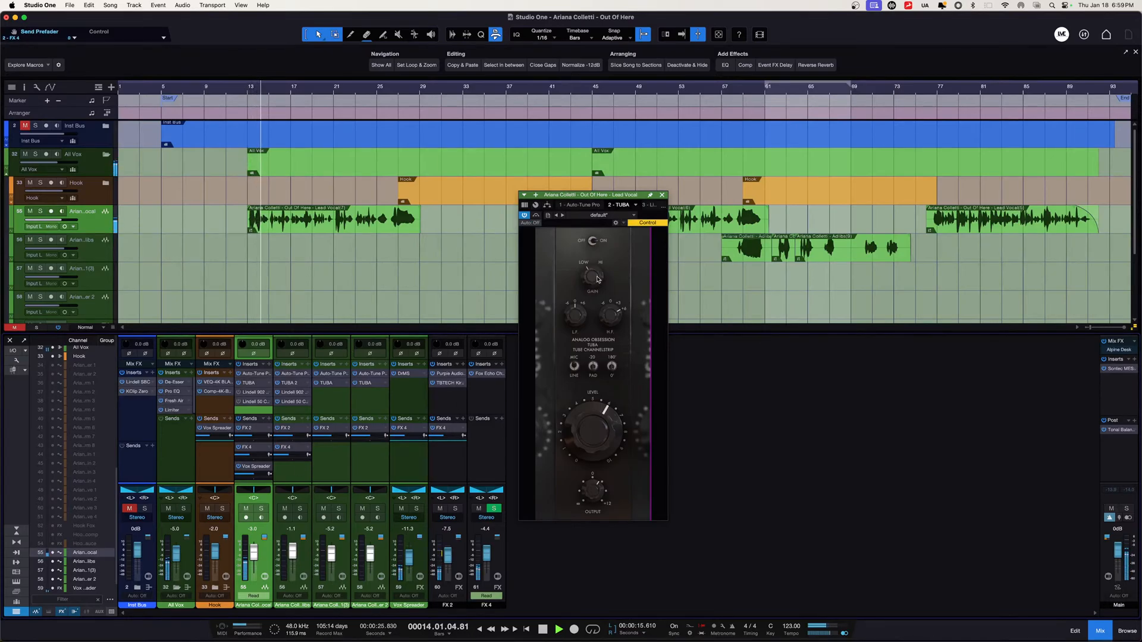
click(596, 243)
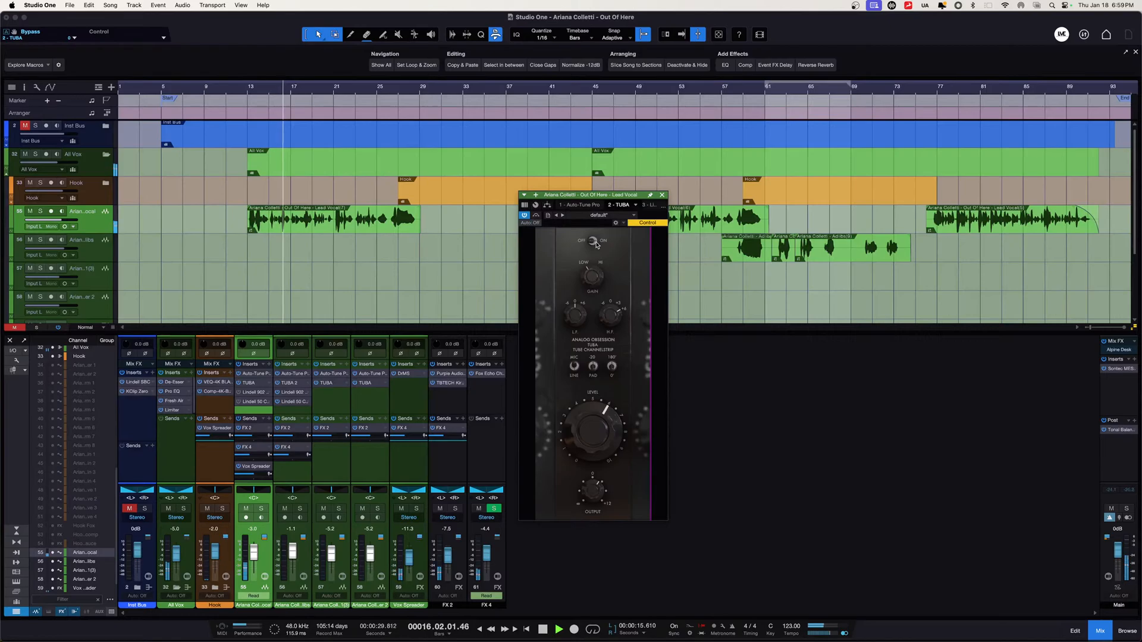
key(space)
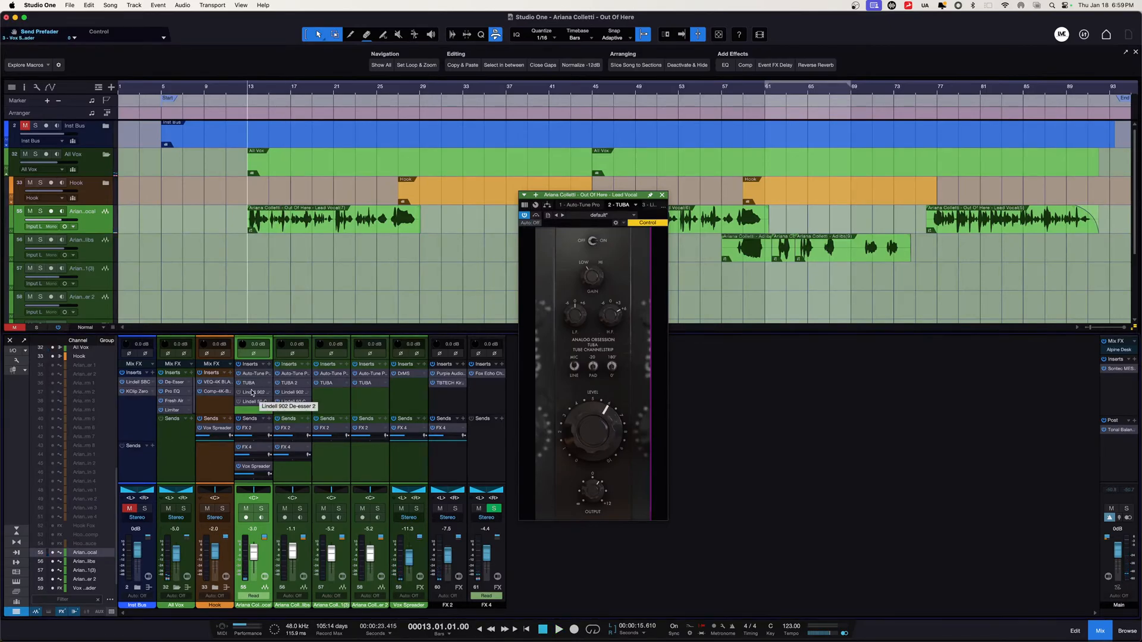
Open the Lead Vocal's Lindell 902 De-esser 2 and play from bar 13 to examine its effect.
click(252, 393)
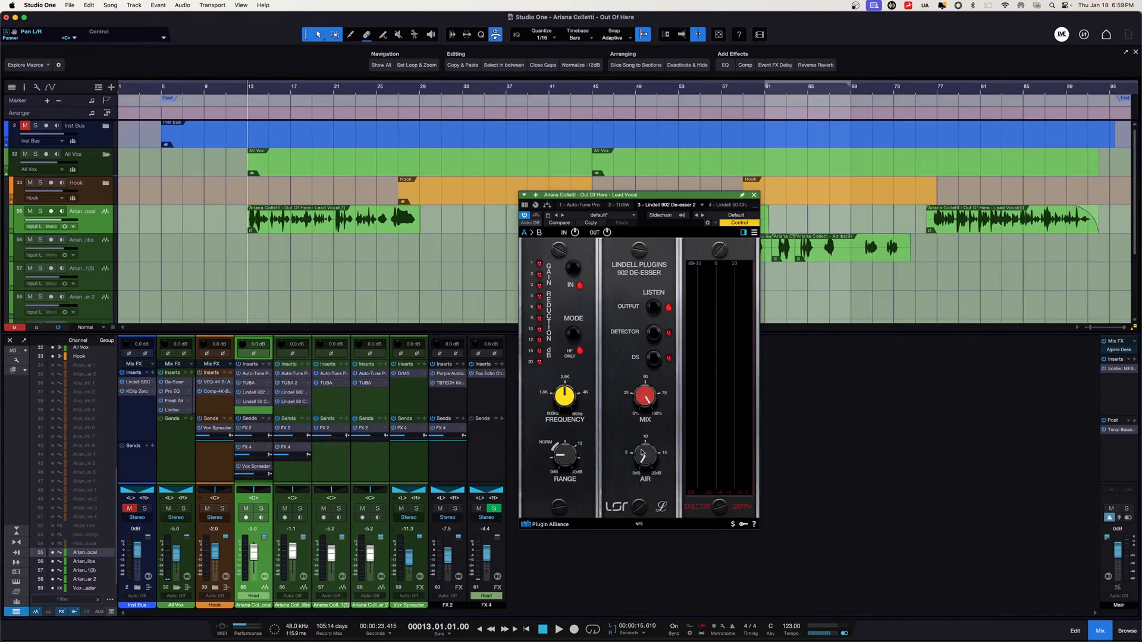
mouse_move(643, 454)
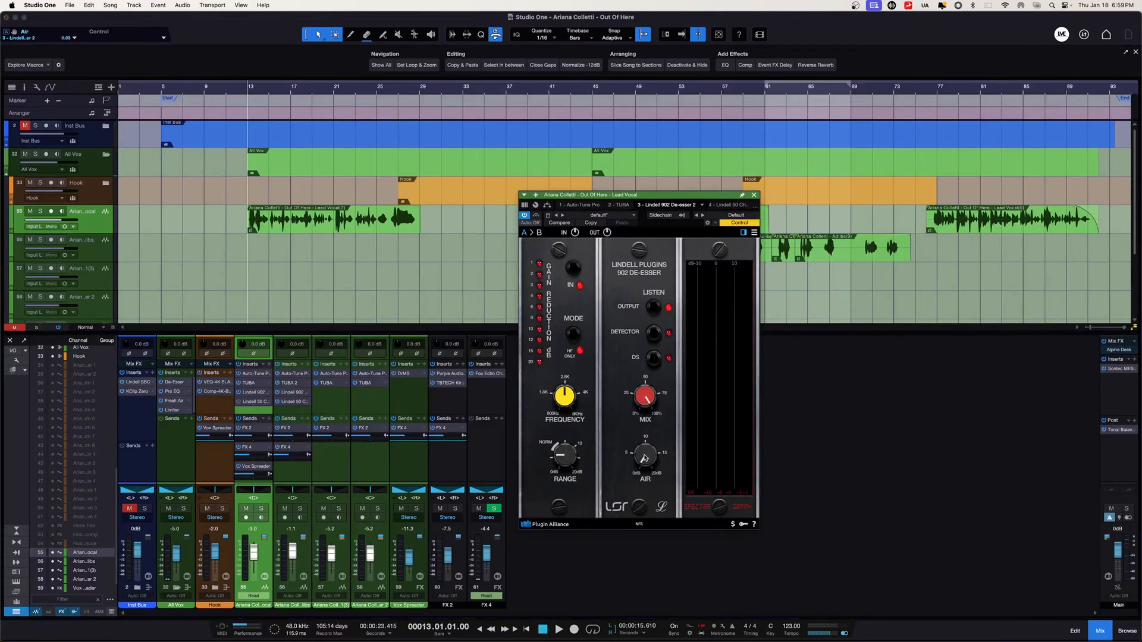
key(space)
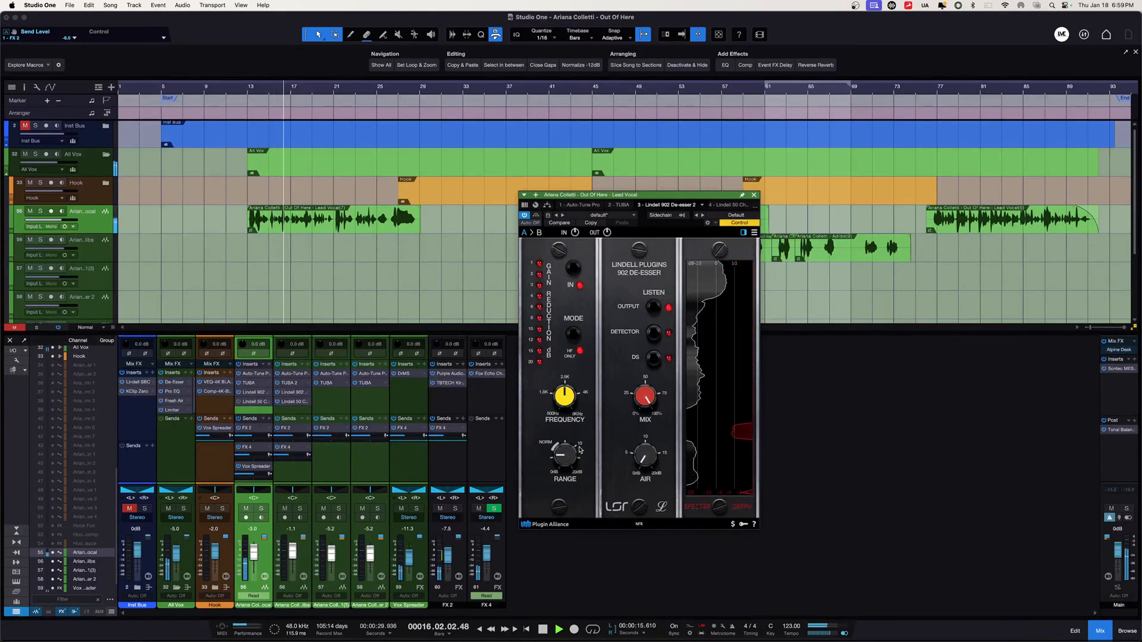
Stop playback, open the Lead Vocal's Lindell 50 Channel, and move its window clear of the mixer channels.
key(space)
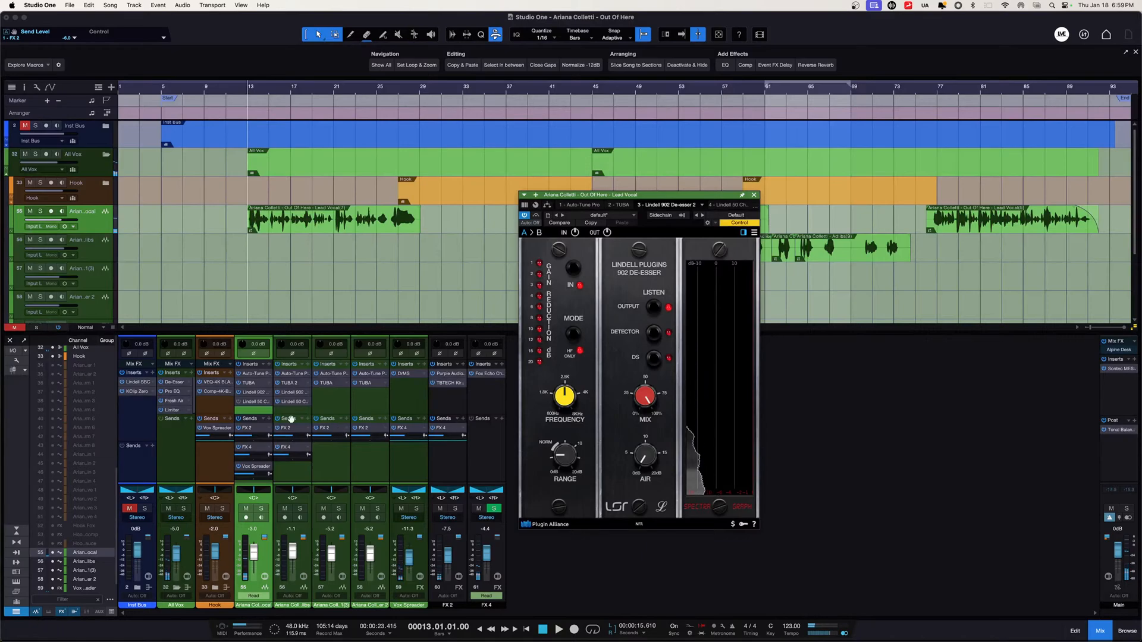
click(263, 404)
click(262, 404)
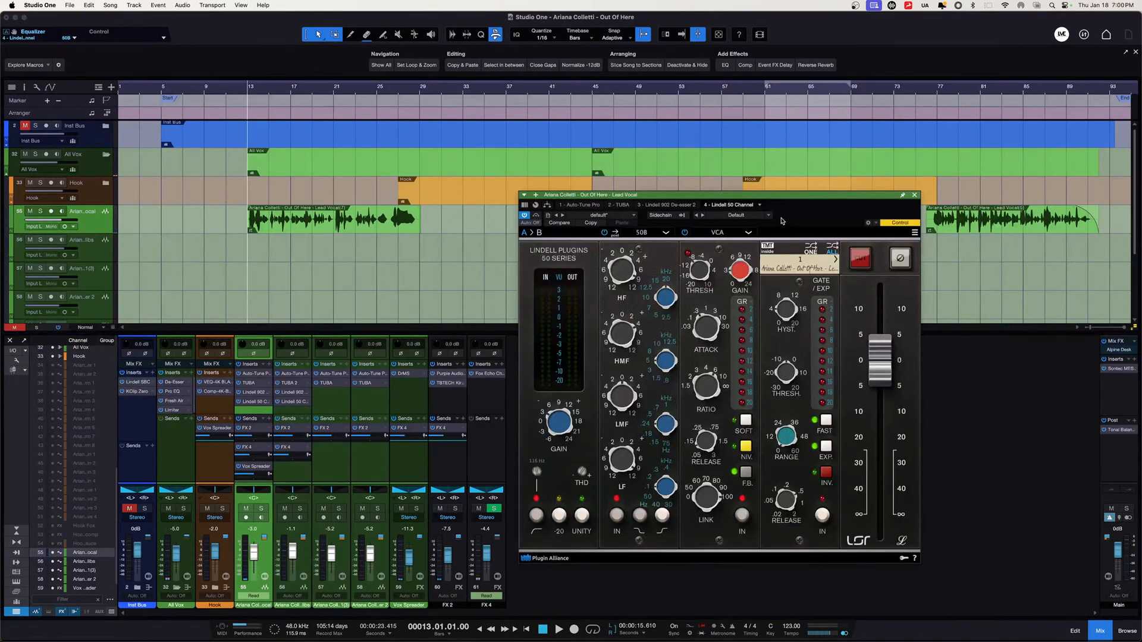
drag(785, 195, 852, 187)
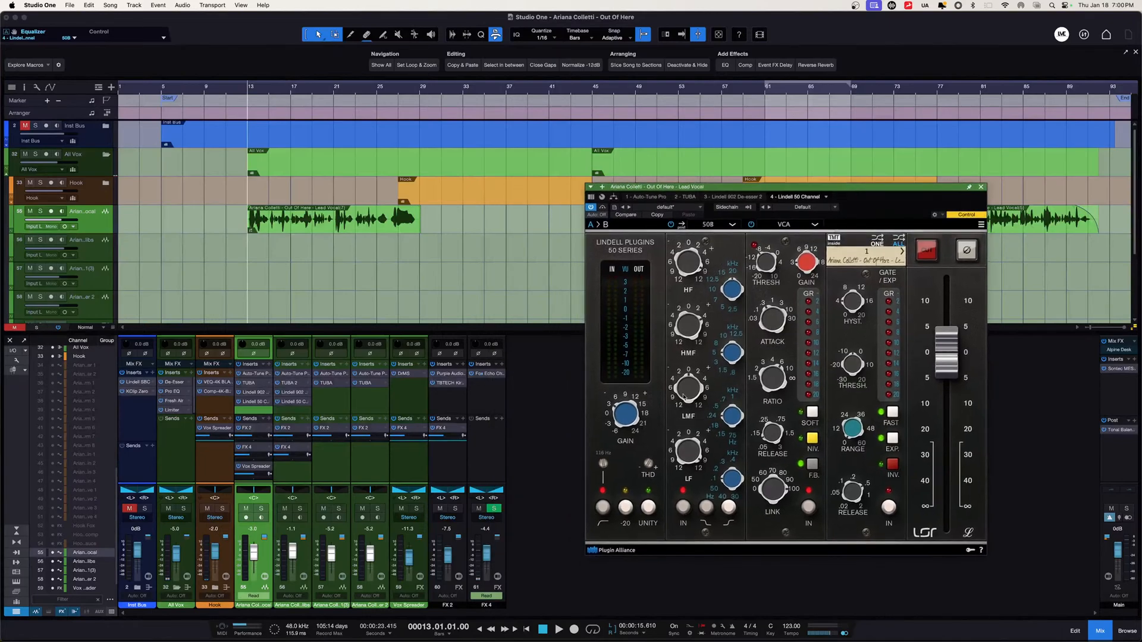
Solo the vocal and FX channels together in place of FX 4 alone, and reopen the Lead Vocal's Lindell 50 Channel.
click(503, 510)
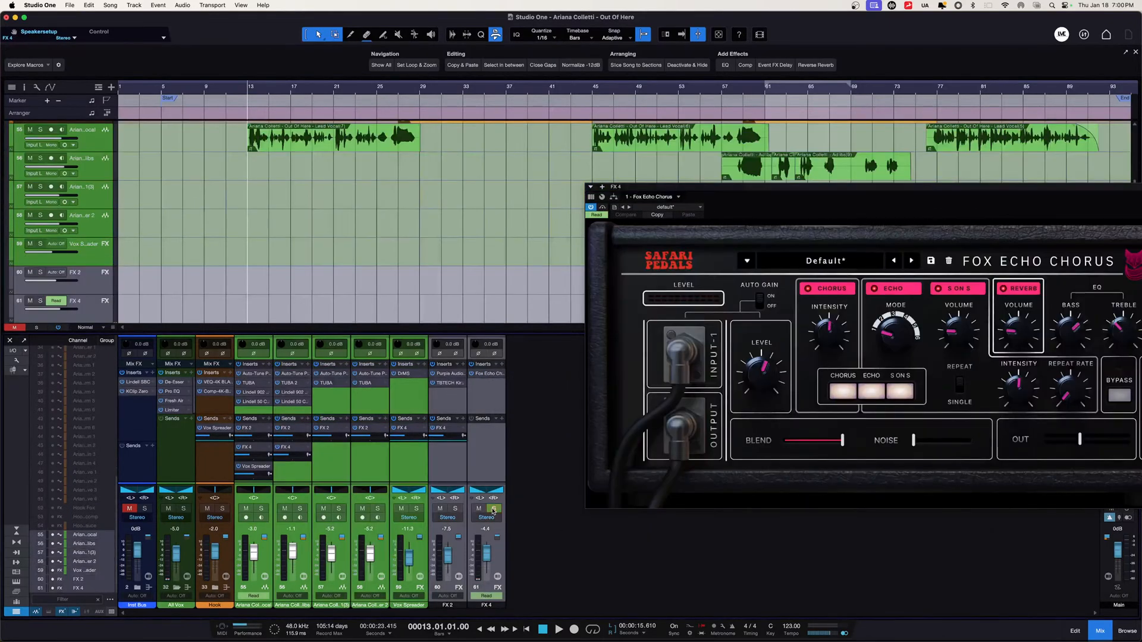
click(479, 509)
click(476, 510)
click(260, 508)
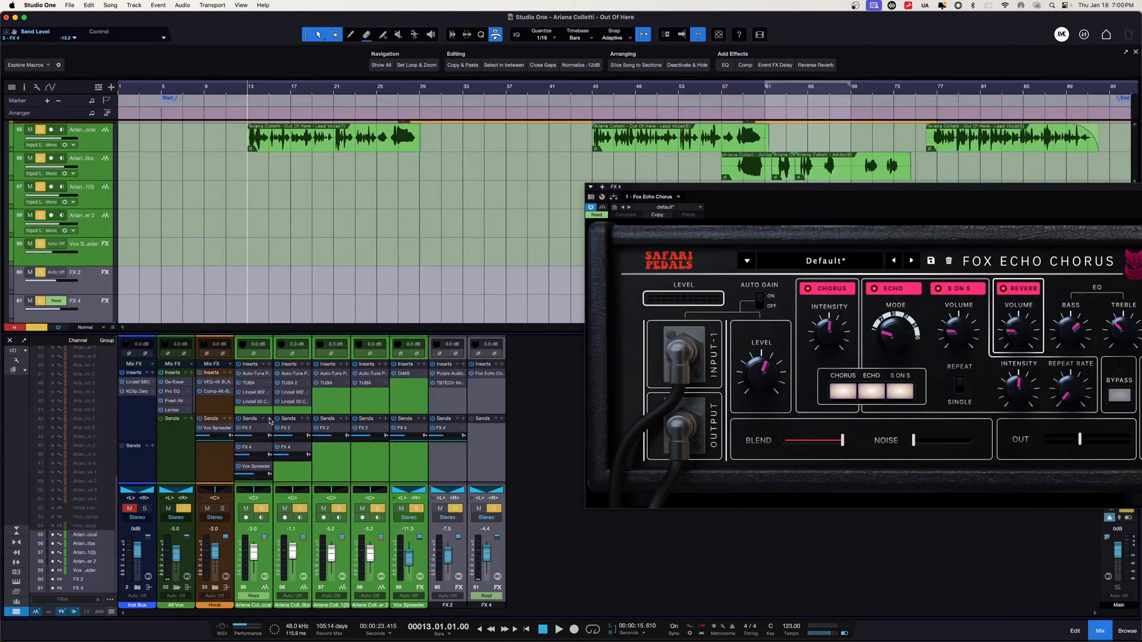
click(259, 403)
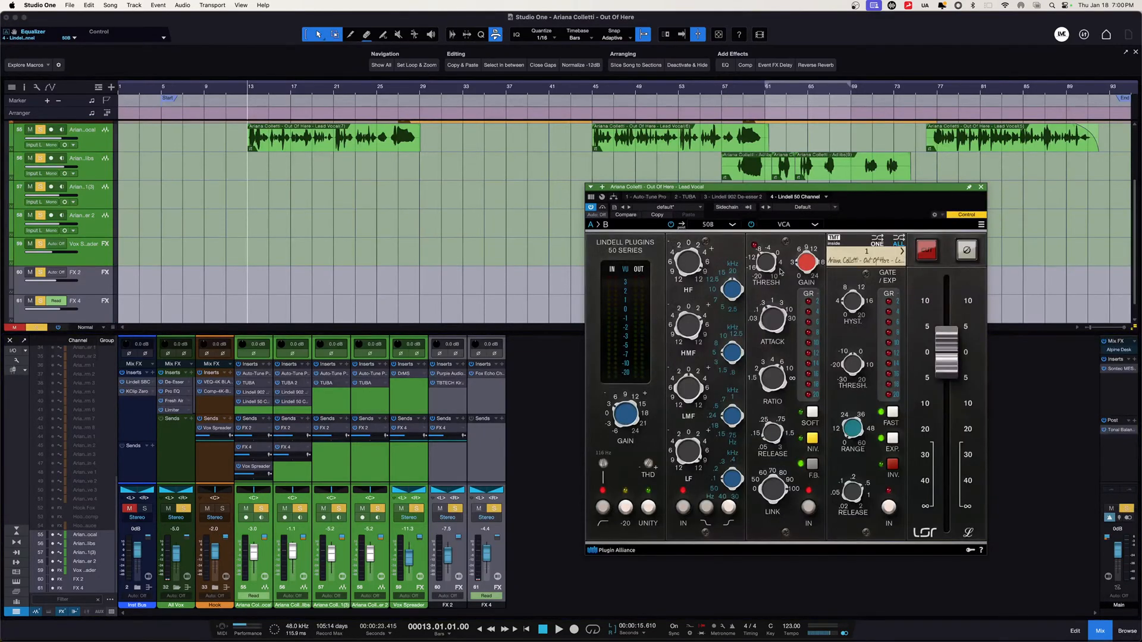
Examine the Lindell 50 Channel's THD and EQ controls, and compare playback from bar 13 with its EQ section bypassed and active.
drag(814, 193, 599, 216)
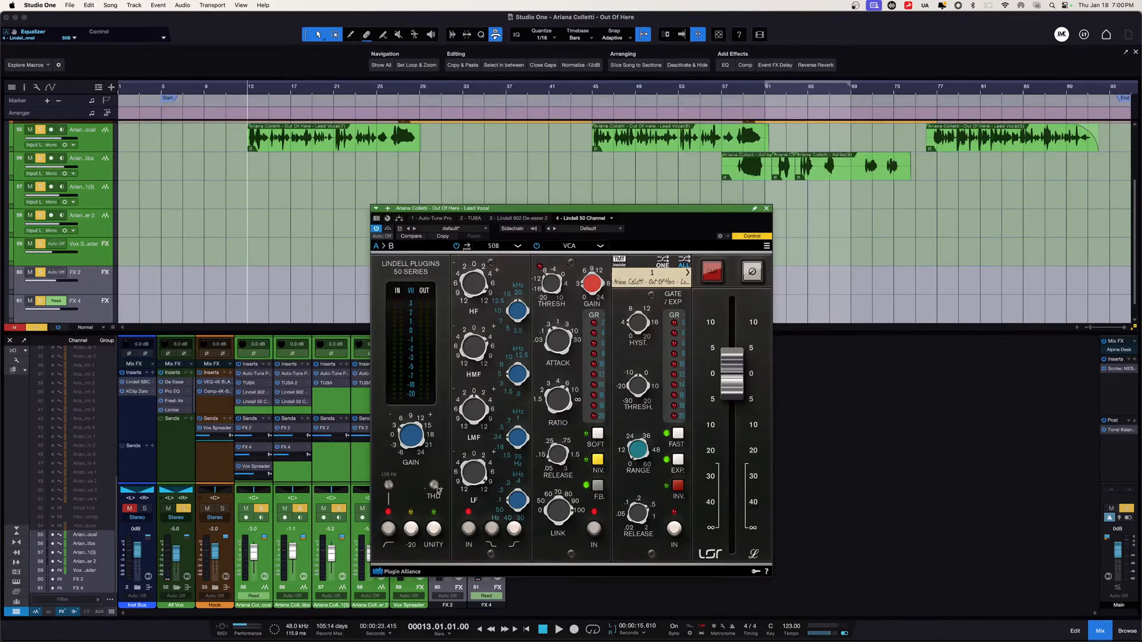
mouse_move(438, 489)
mouse_move(475, 295)
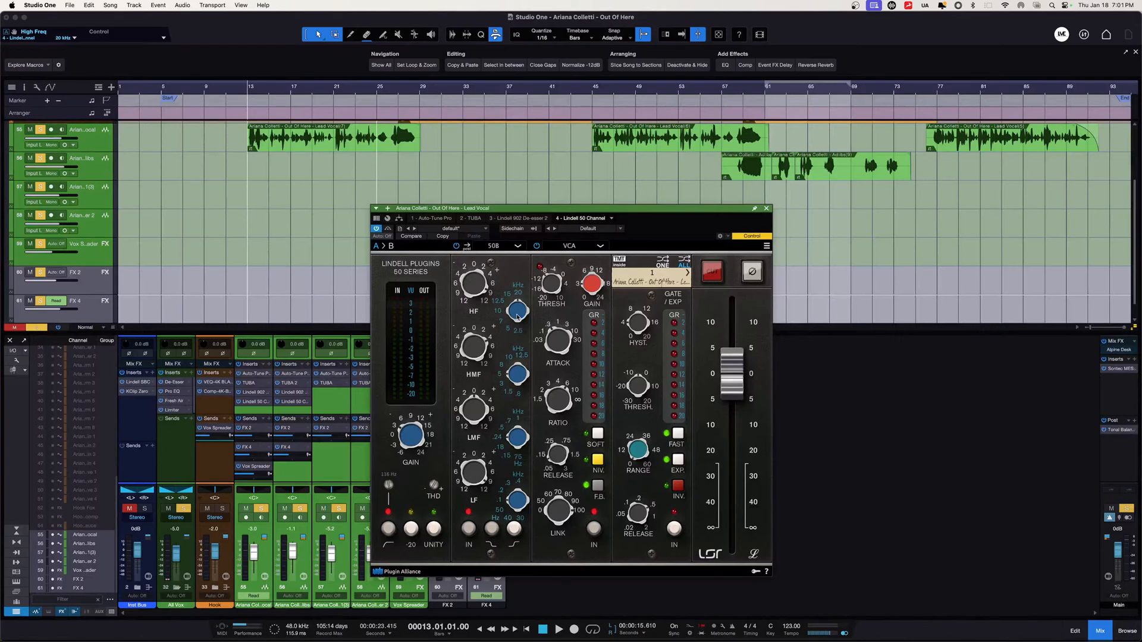
key(space)
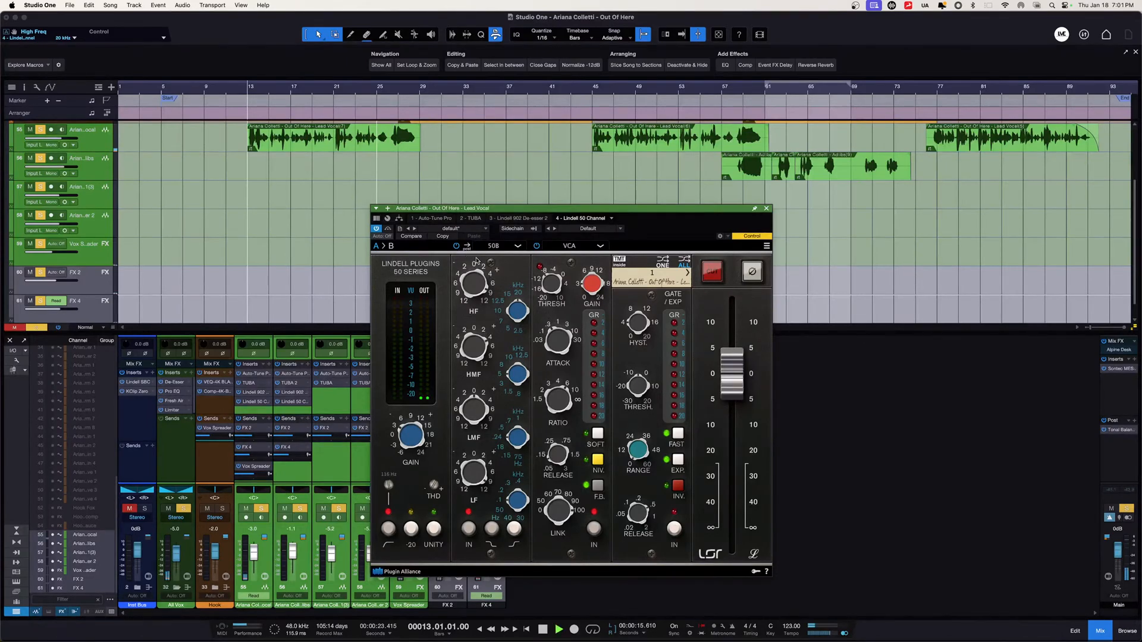
click(457, 246)
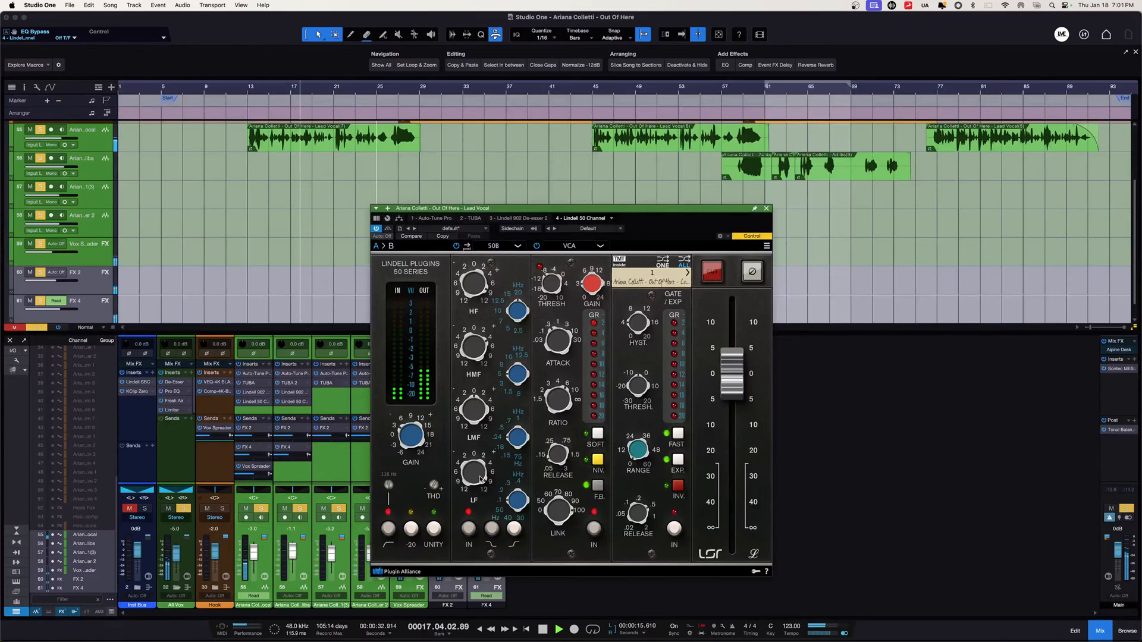
key(space)
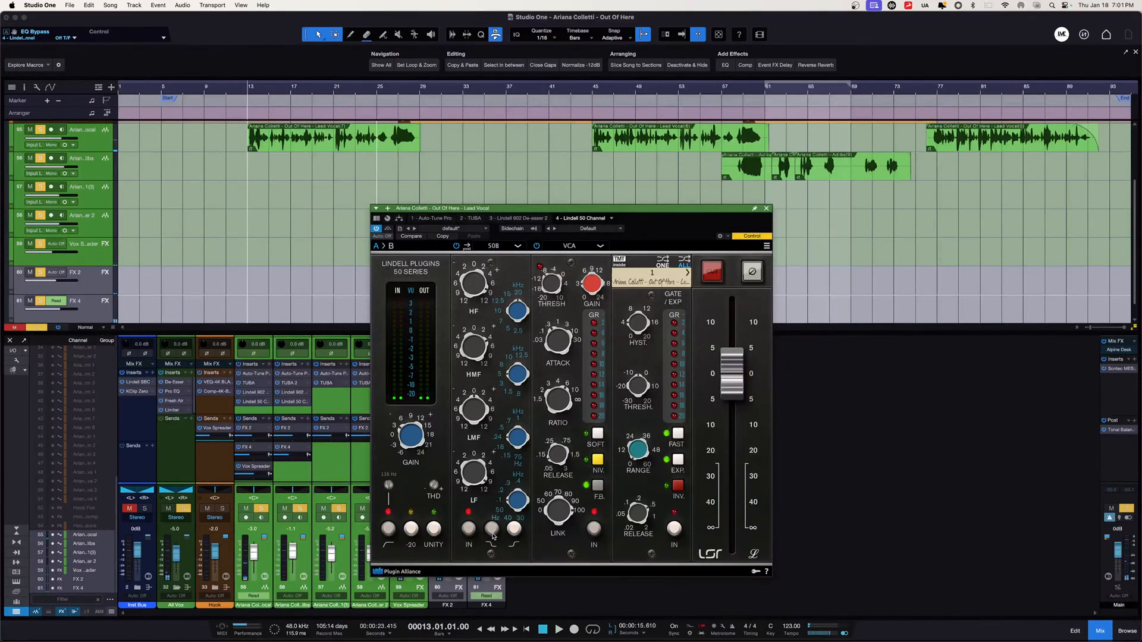
Inspect the Lindell 50 Channel's LF band and audition its gain during playback from bar 13, ending at 9.73 dB.
drag(653, 209, 780, 228)
mouse_move(608, 496)
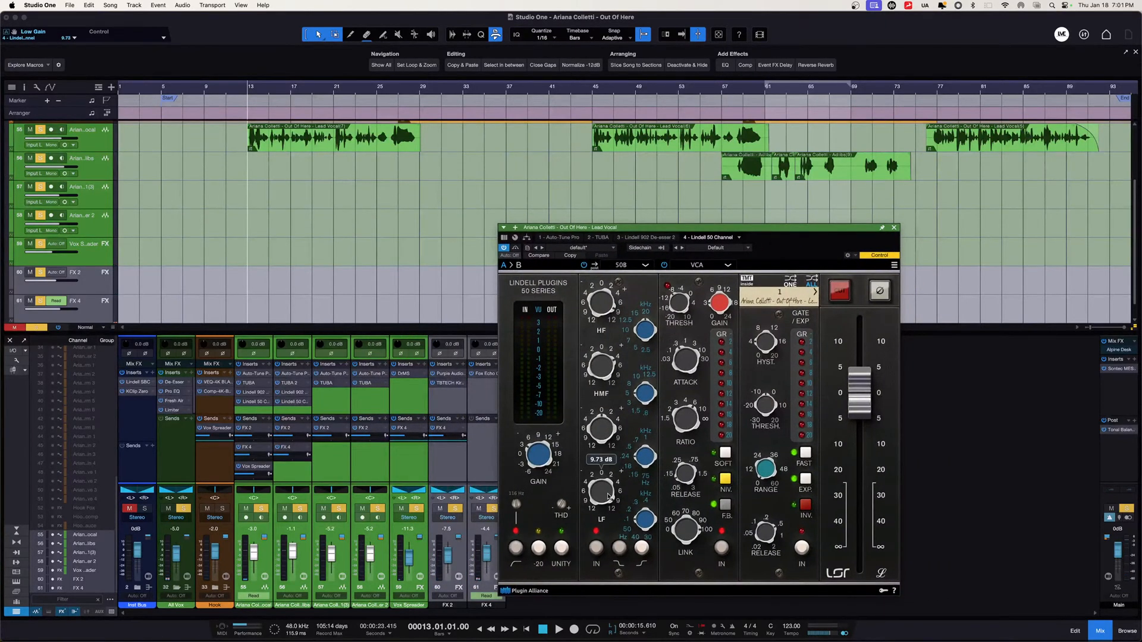
mouse_move(645, 527)
key(space)
mouse_move(607, 498)
mouse_down()
mouse_move(600, 641)
mouse_move(608, 485)
mouse_move(609, 495)
mouse_up()
key(space)
Compare the lead vocal from bar 13 with the Lindell 50 EQ switched out and in, leaving it in with playback stopped.
key(space)
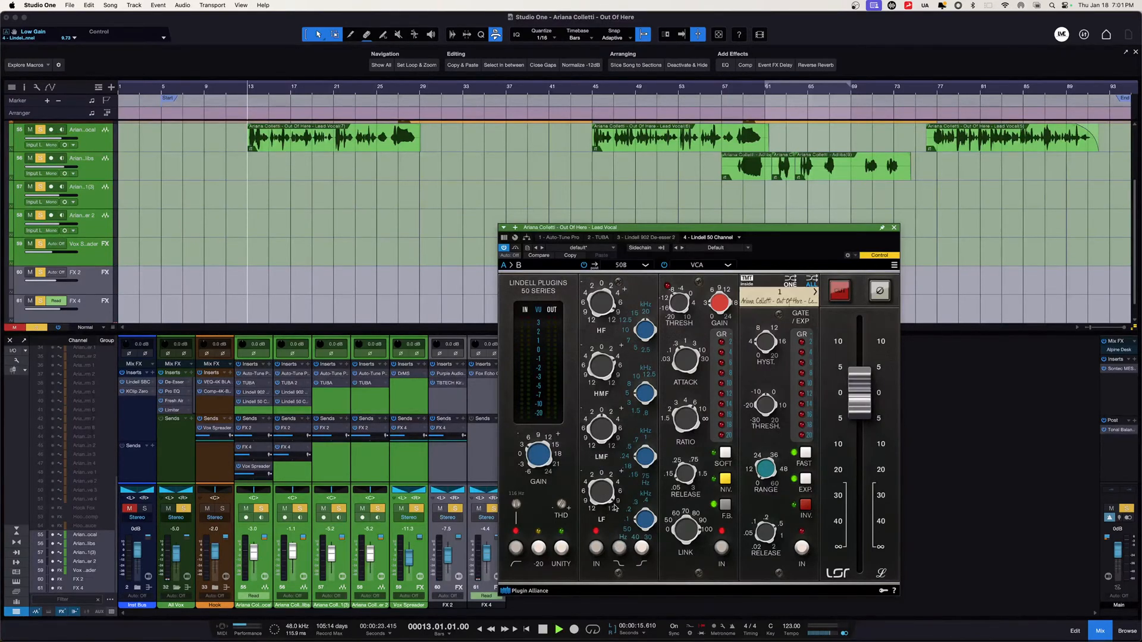
click(594, 551)
click(594, 550)
key(space)
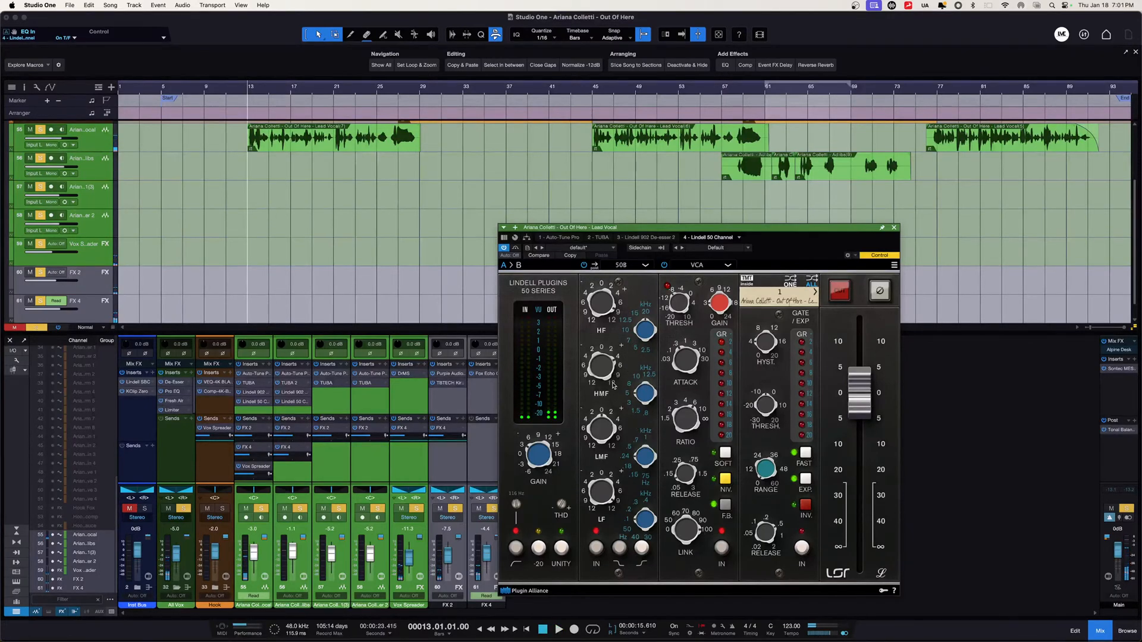
Solo only the Lead Vocal with the other vocal and FX channels muted, and audition the 5 kHz HMF gain, ending at 4.27 dB.
click(476, 511)
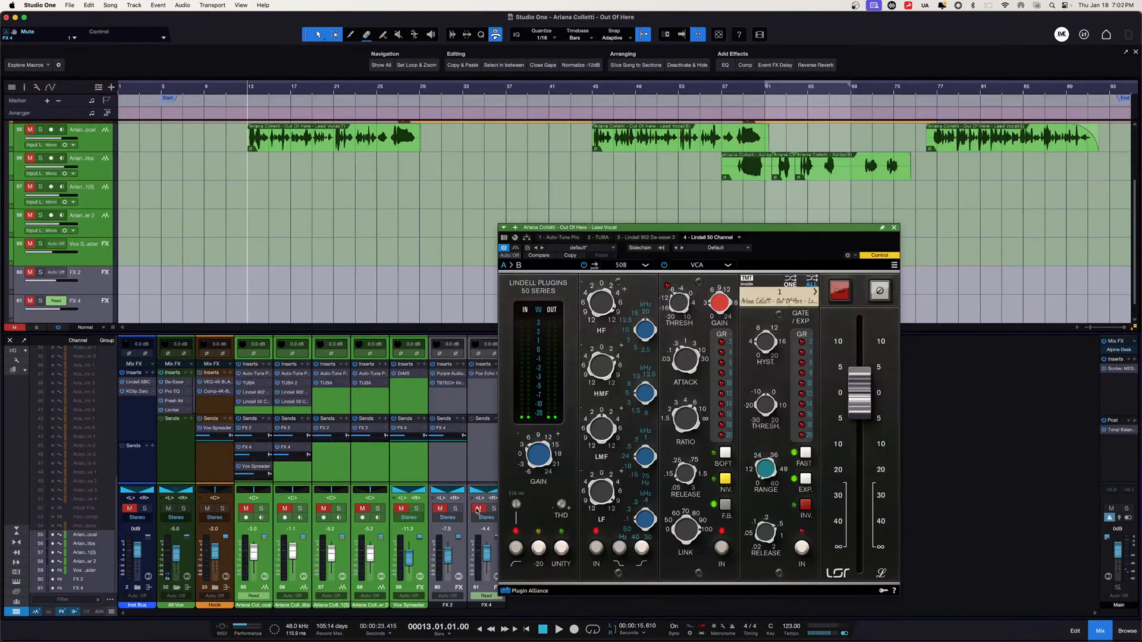
click(261, 508)
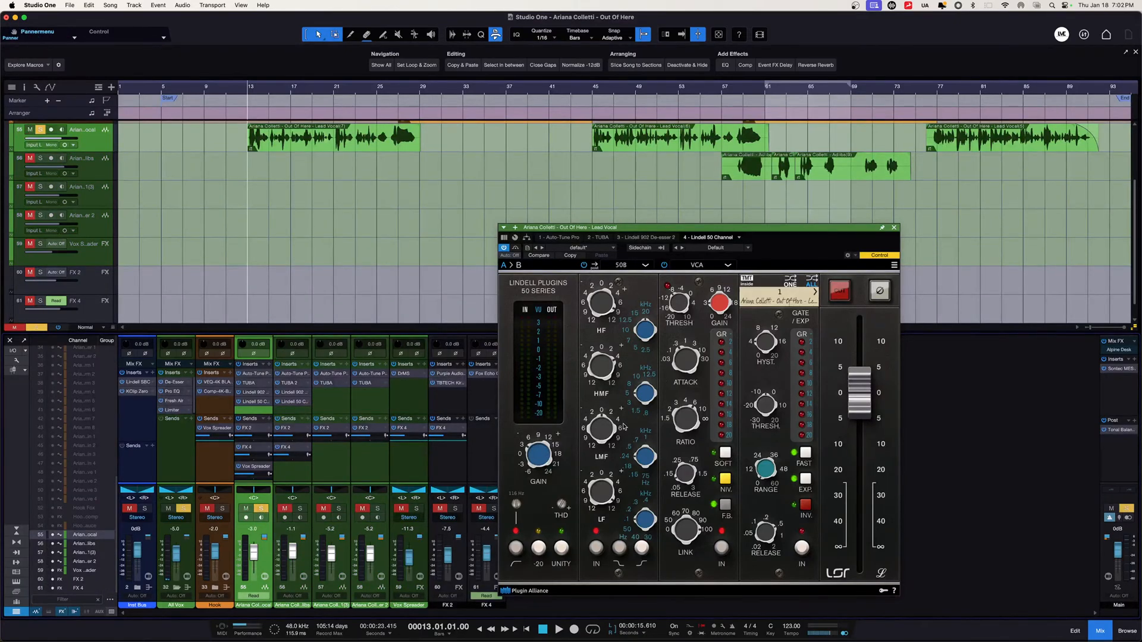
mouse_move(639, 391)
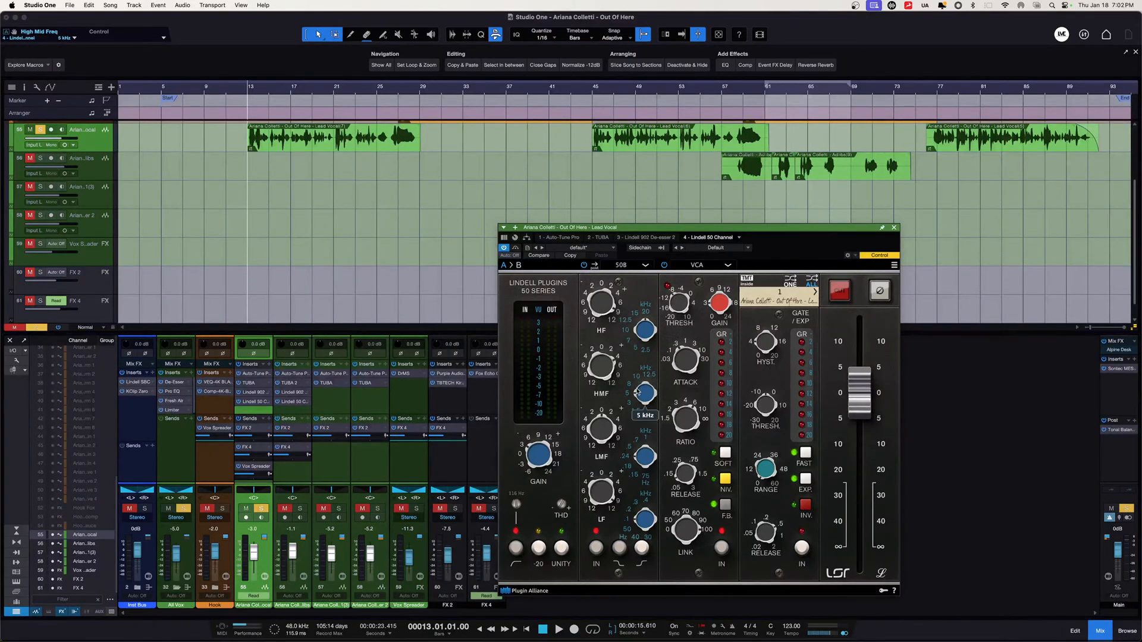
mouse_move(607, 372)
key(space)
drag(597, 389, 600, 376)
key(space)
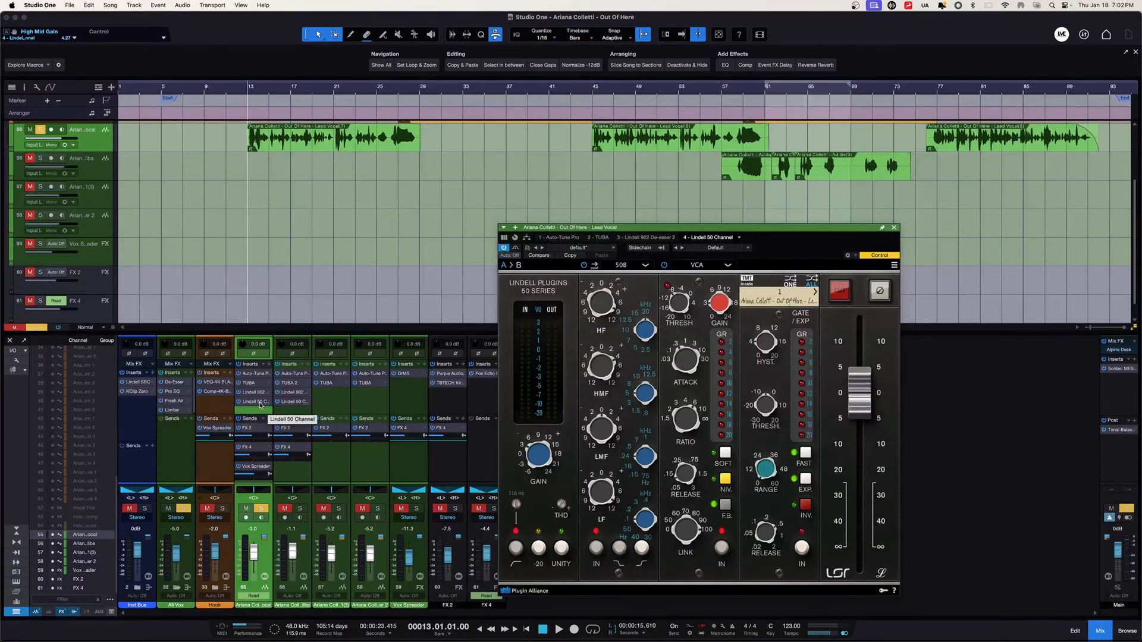
Insert TBTECH Kirchhoff-EQ after the Lindell 50 Channel on the Lead Vocal.
click(269, 365)
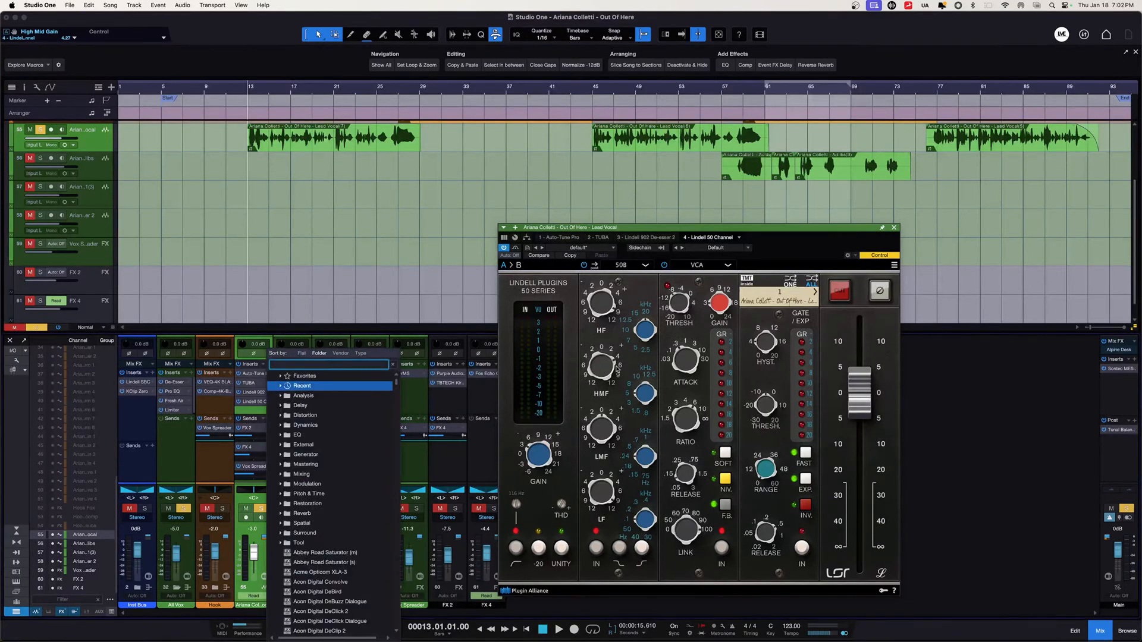
key(Escape)
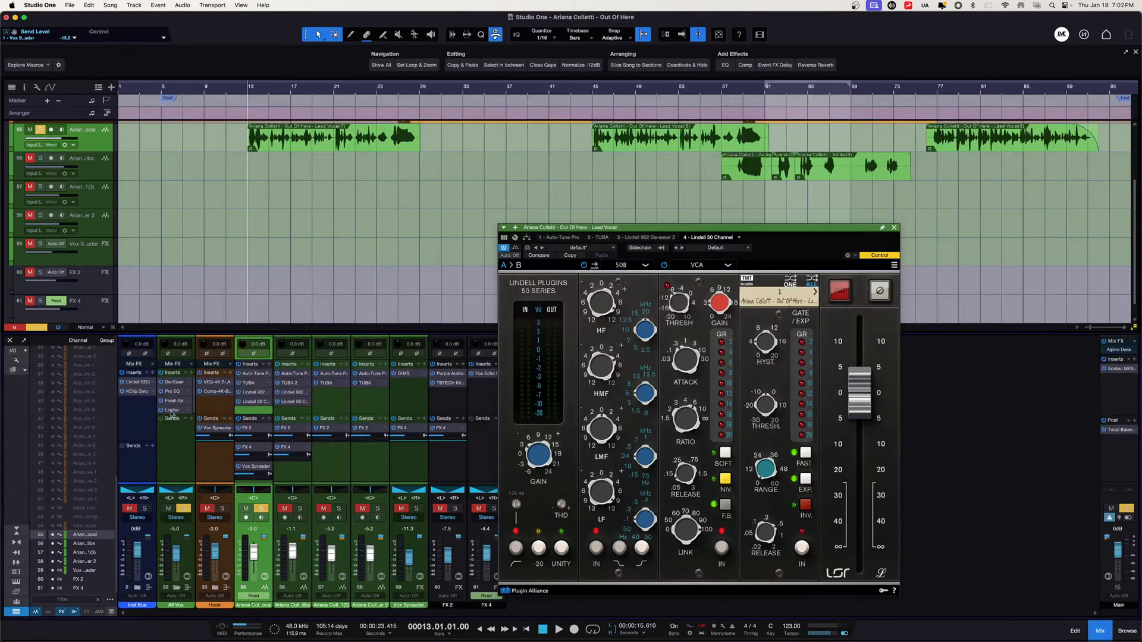
click(269, 366)
text(j)
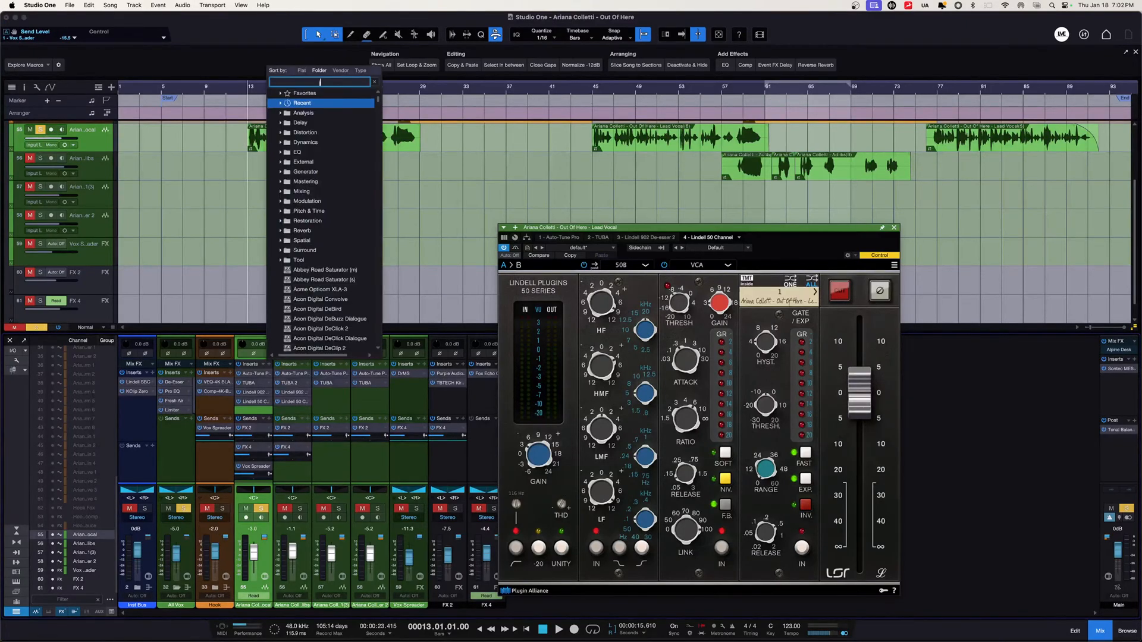
text(t)
key(BackSpace)
key(BackSpace)
text(tbt)
key(Down)
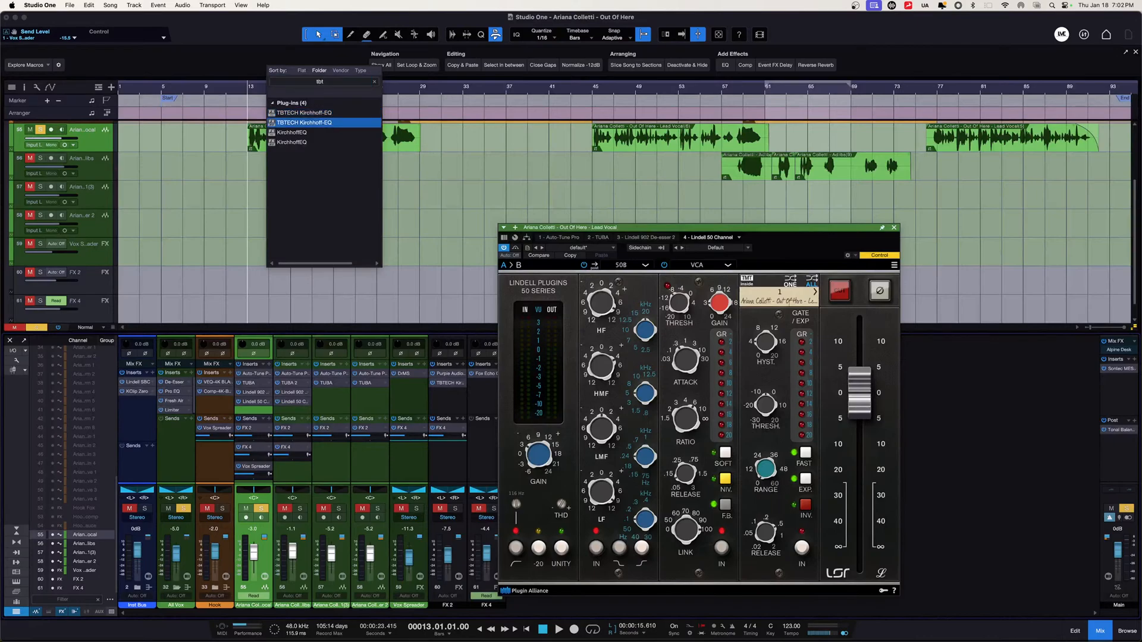
key(Return)
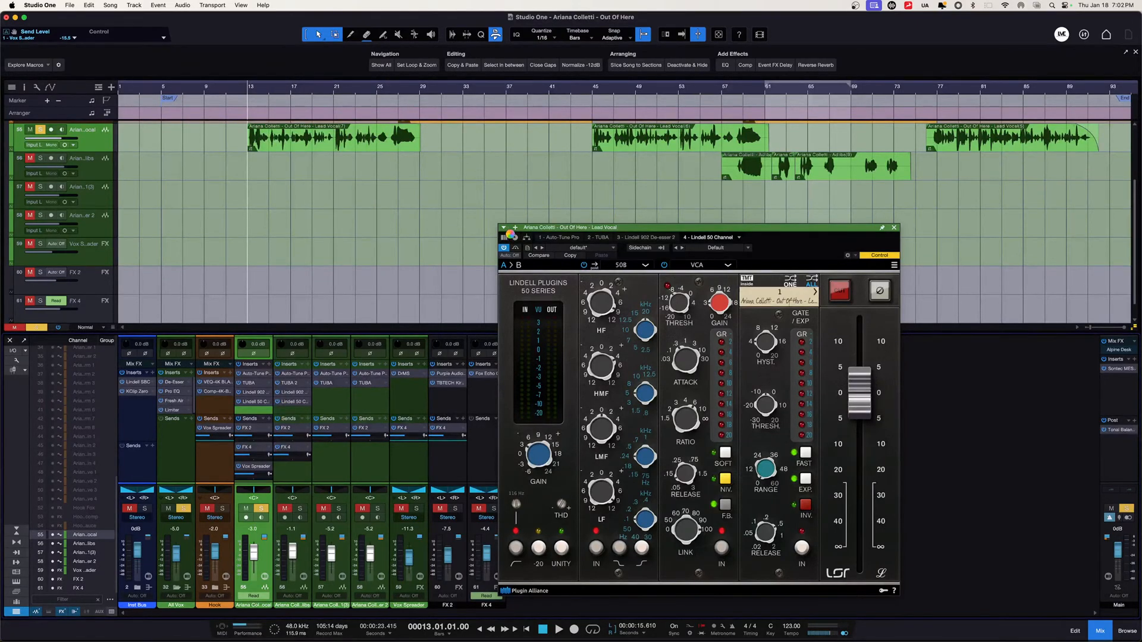
Play the lead vocal and arrange the Kirchhoff-EQ and Lindell 50 Channel windows side by side to view the spectrum, ending with playback stopped.
drag(694, 229, 440, 189)
key(space)
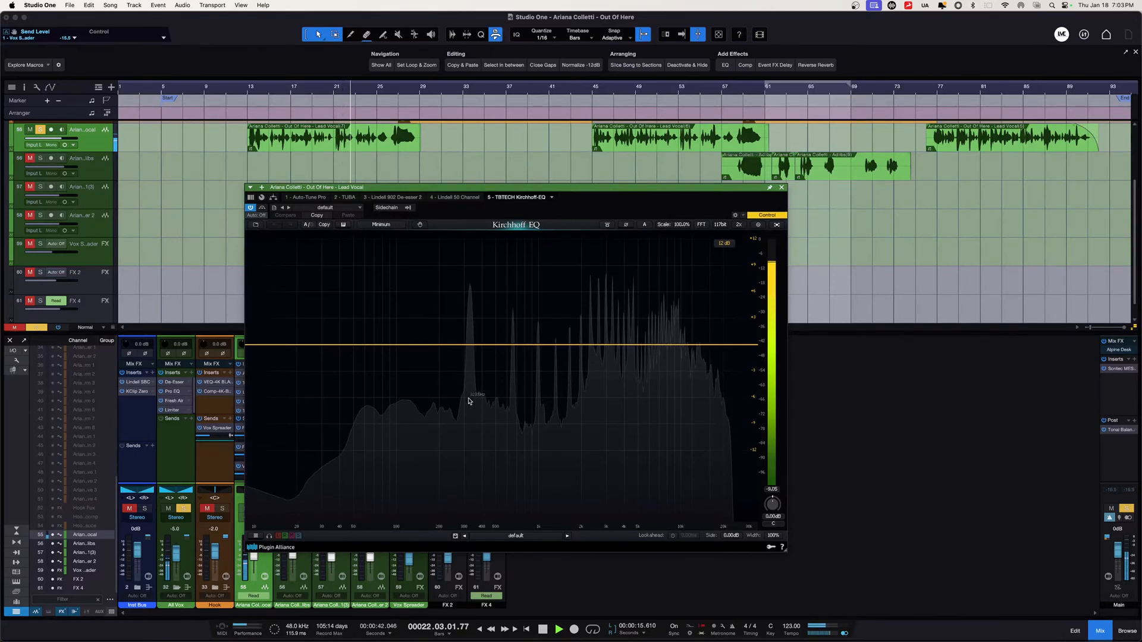
drag(480, 205, 756, 156)
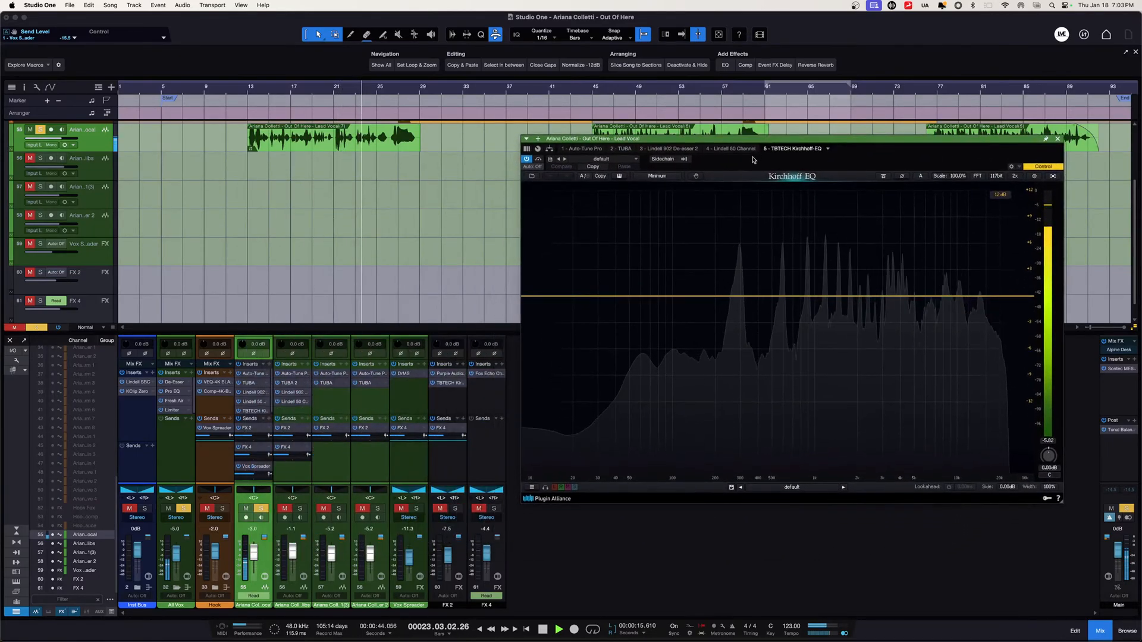
click(259, 402)
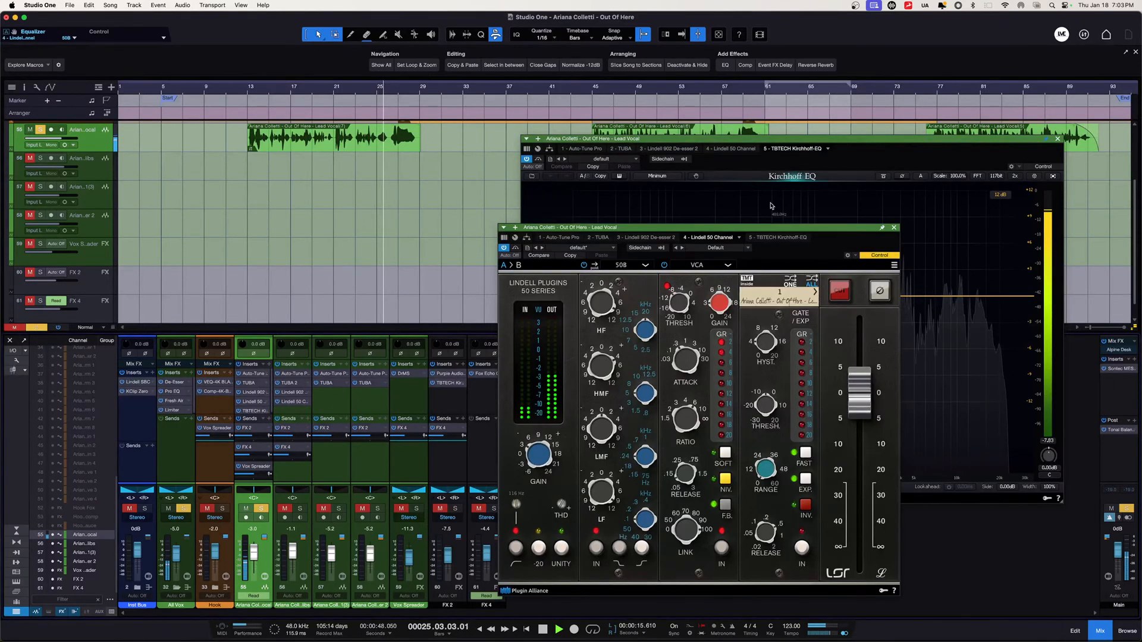
drag(766, 231, 418, 232)
key(space)
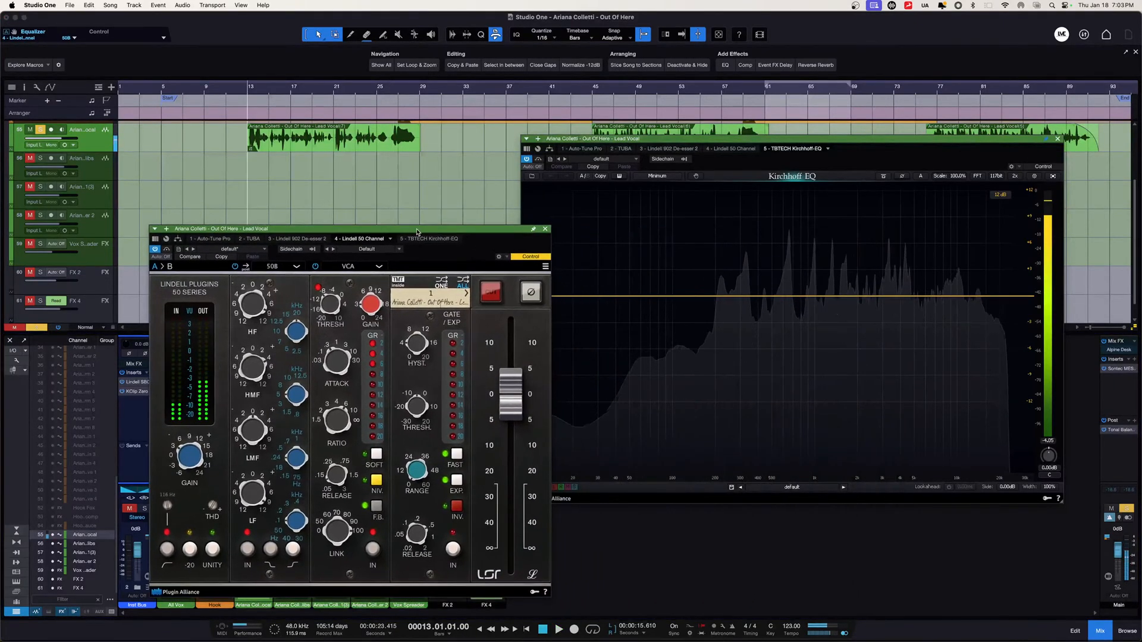
Observe the Kirchhoff-EQ spectrum while varying the Lindell 50 LF gain and restoring it to 9.73 dB, and close both plug-in windows.
key(space)
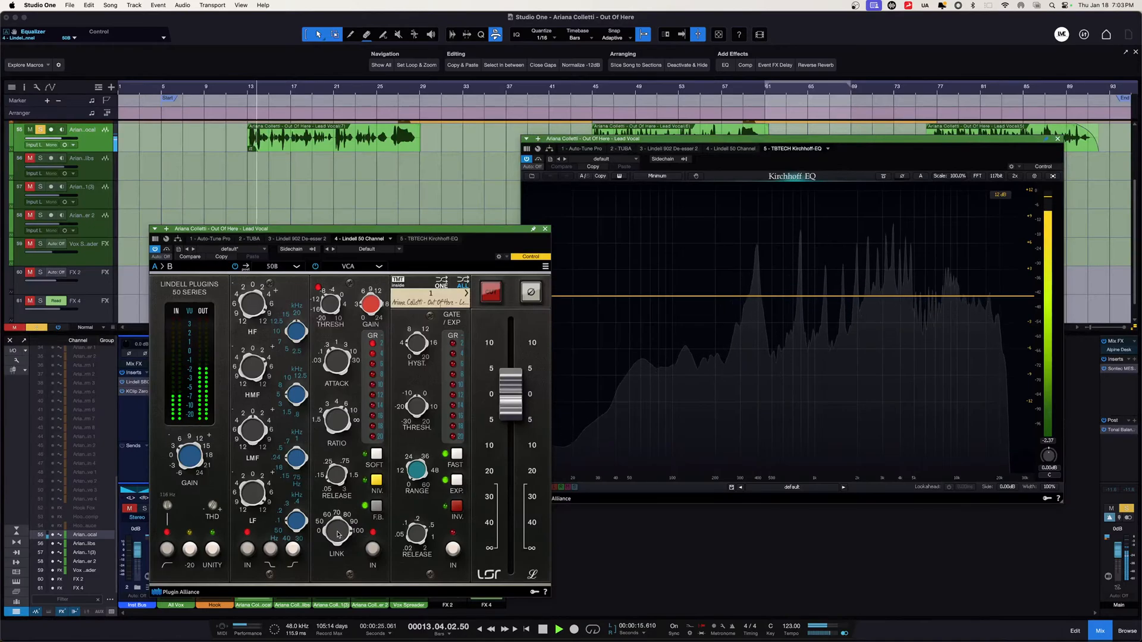
drag(251, 522, 248, 534)
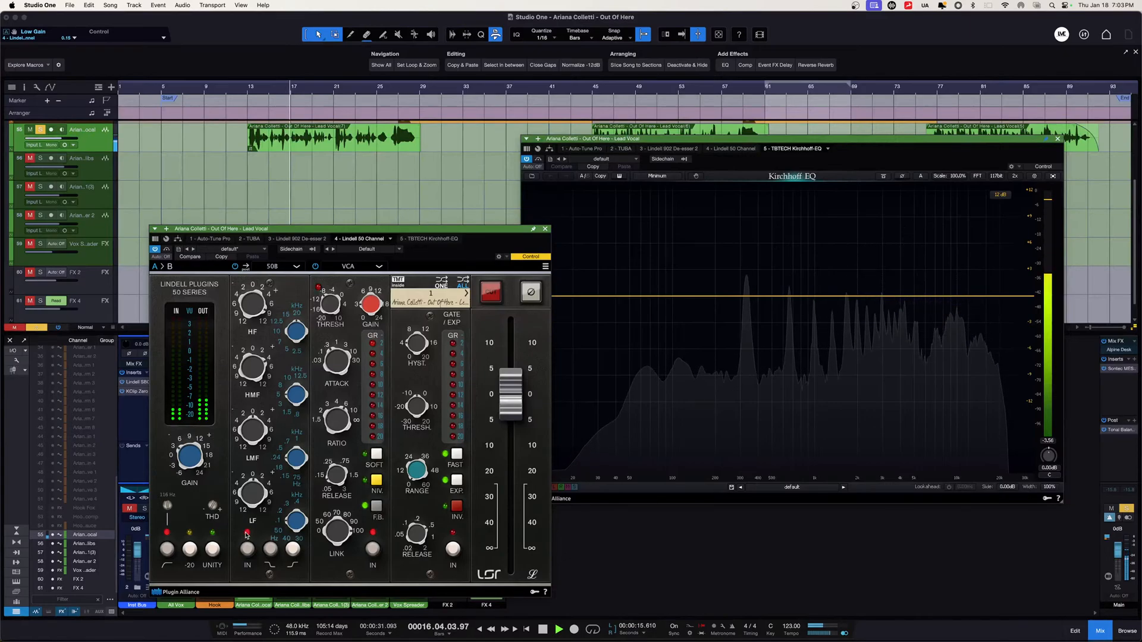
key(space)
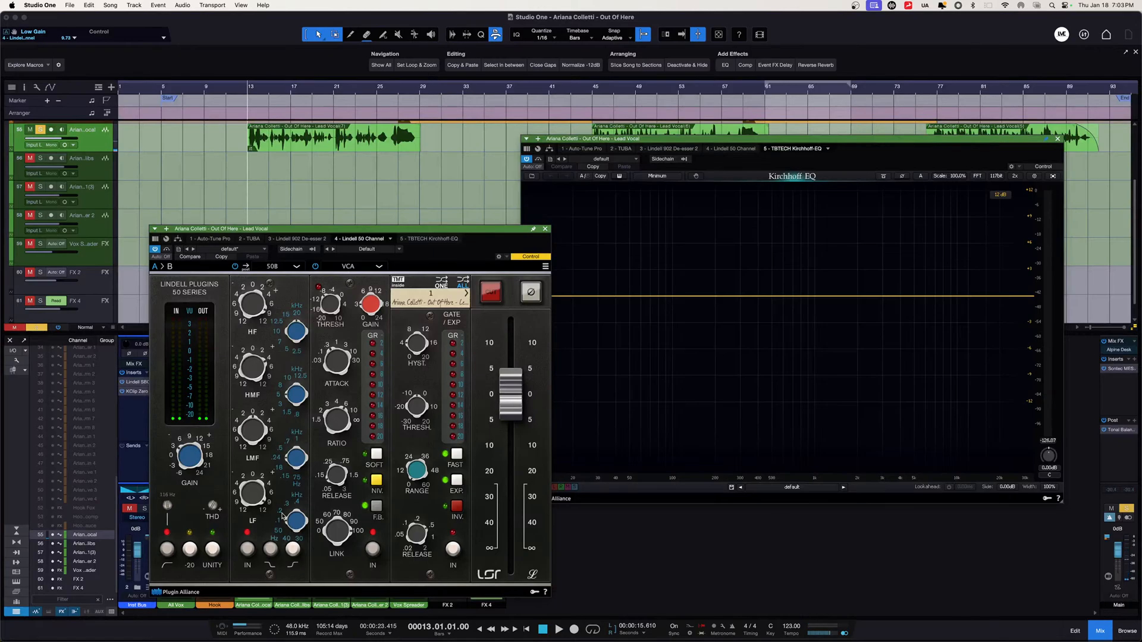
click(545, 228)
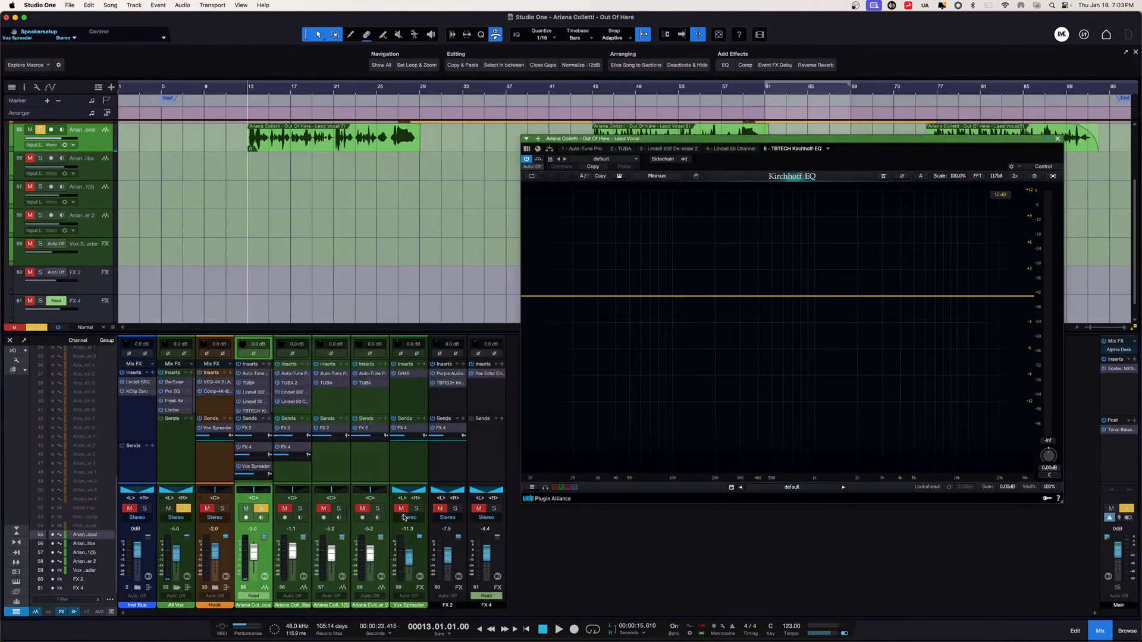
click(1057, 141)
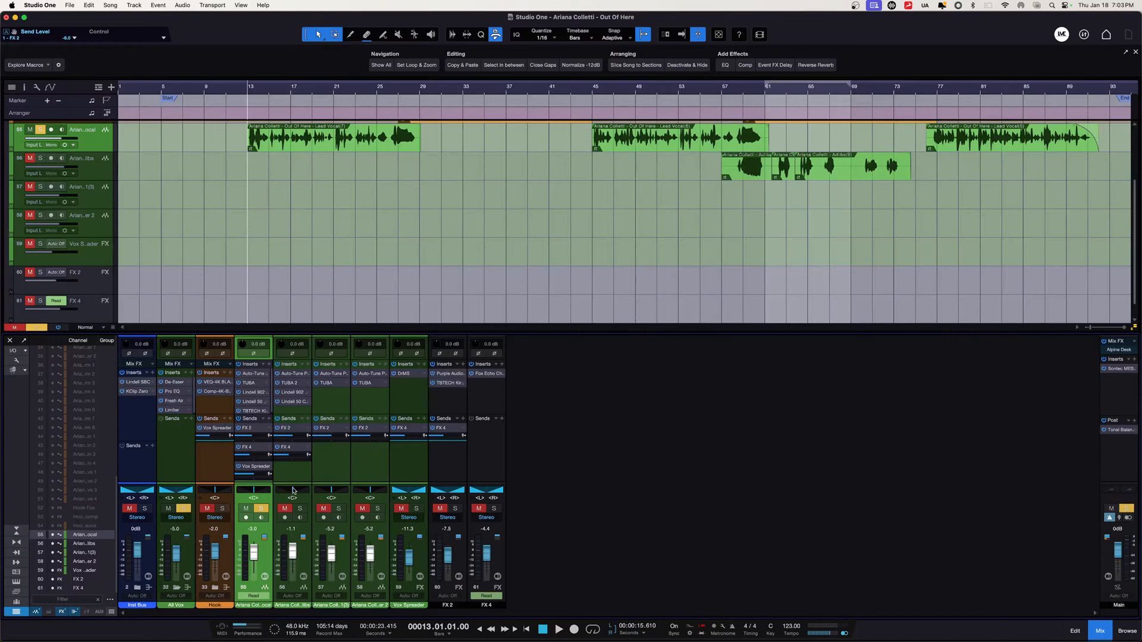
Enlarge the mixer's insert area to show five slots, and solo the Lead Vocal together with the ad-libs channel.
click(287, 412)
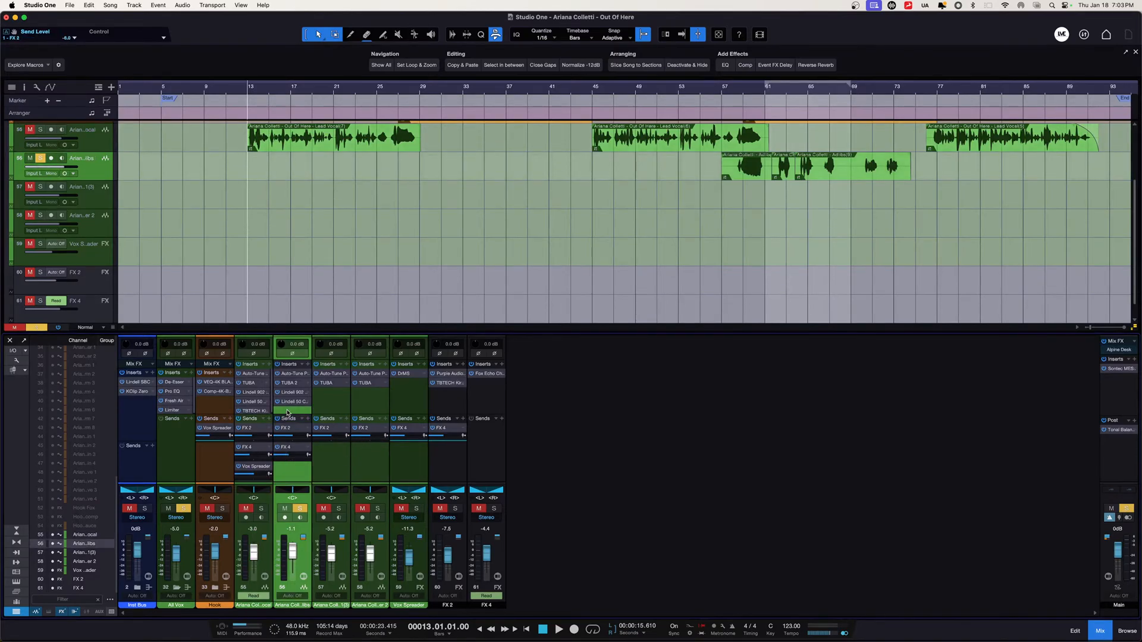
drag(282, 412, 263, 426)
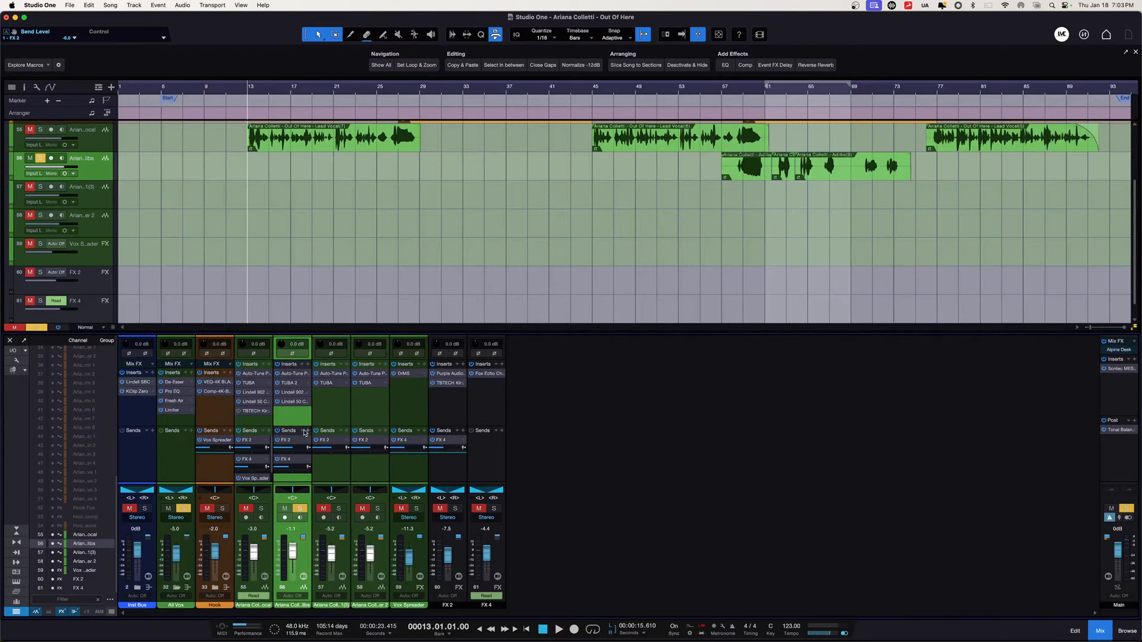
click(248, 510)
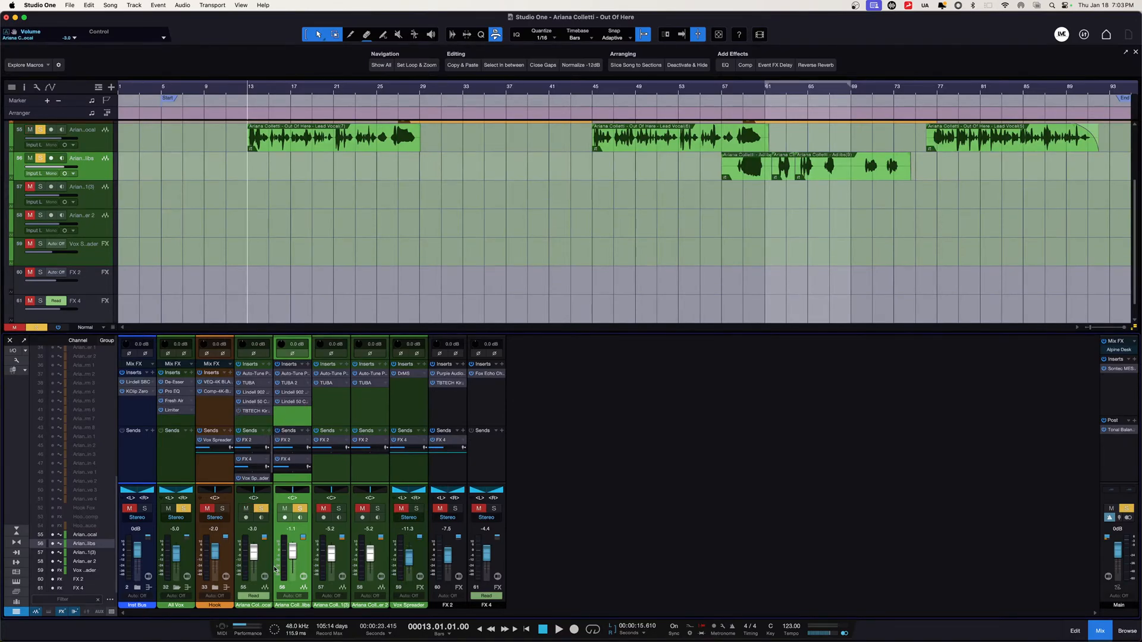
Examine the Lindell 50 Channel on the ad-libs channel and close the plug-in window.
click(269, 570)
scroll(364, 292, up, 3)
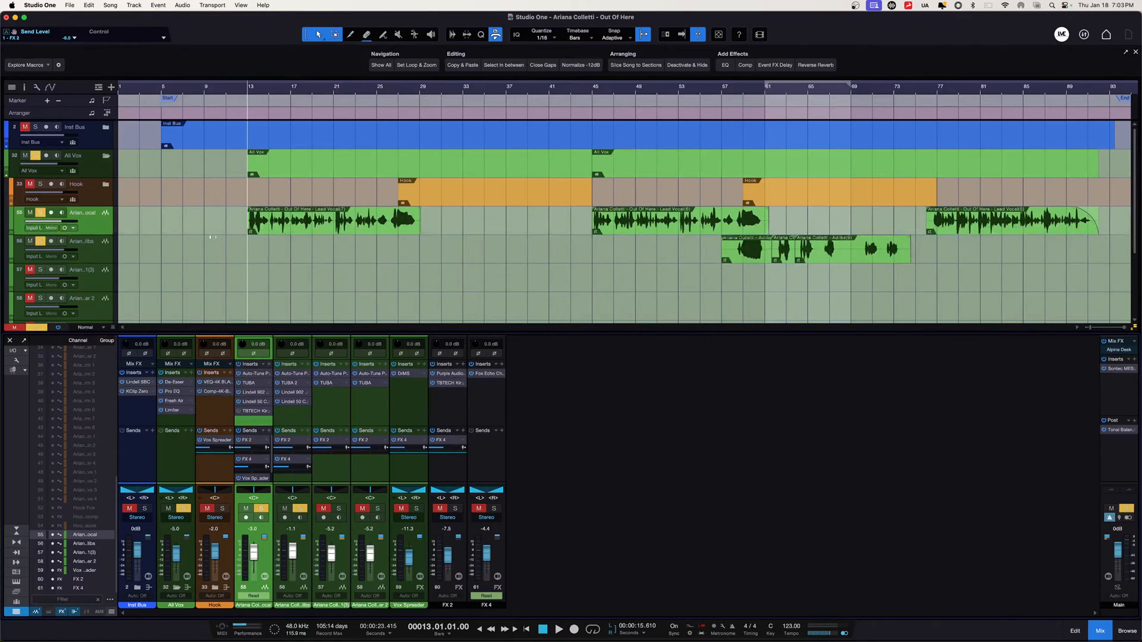
scroll(605, 202, down, 1)
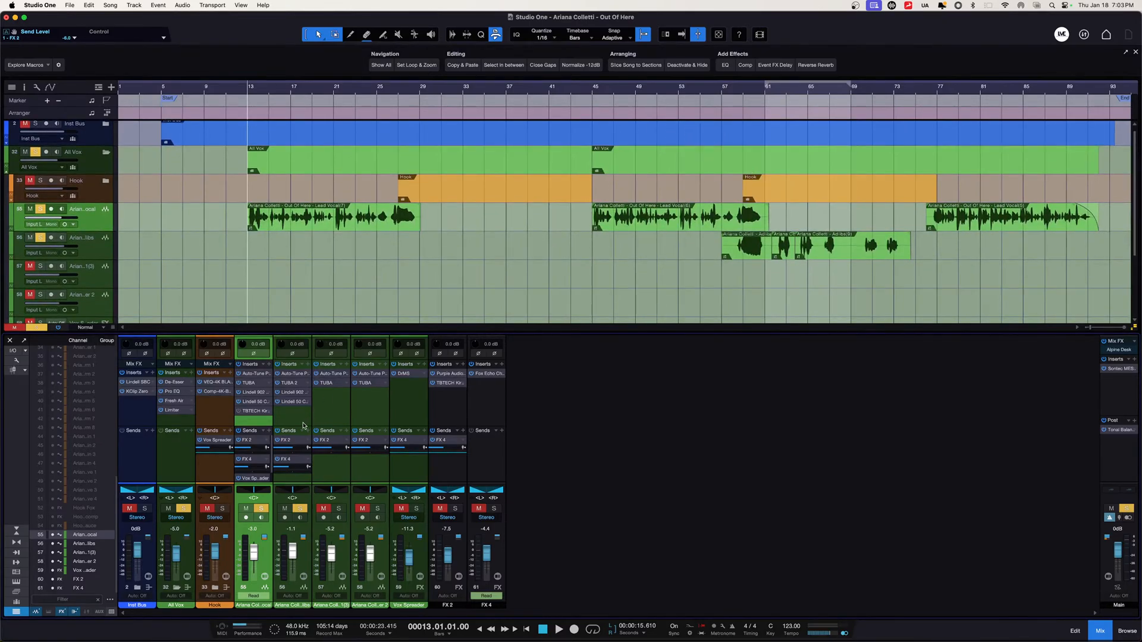
click(284, 405)
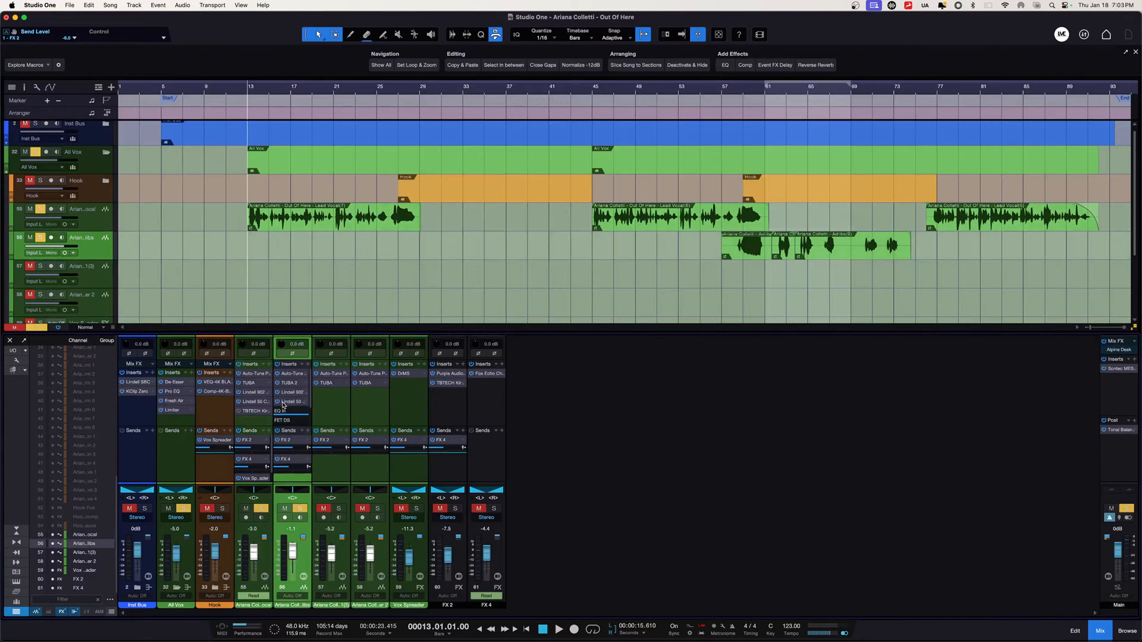
double_click(287, 402)
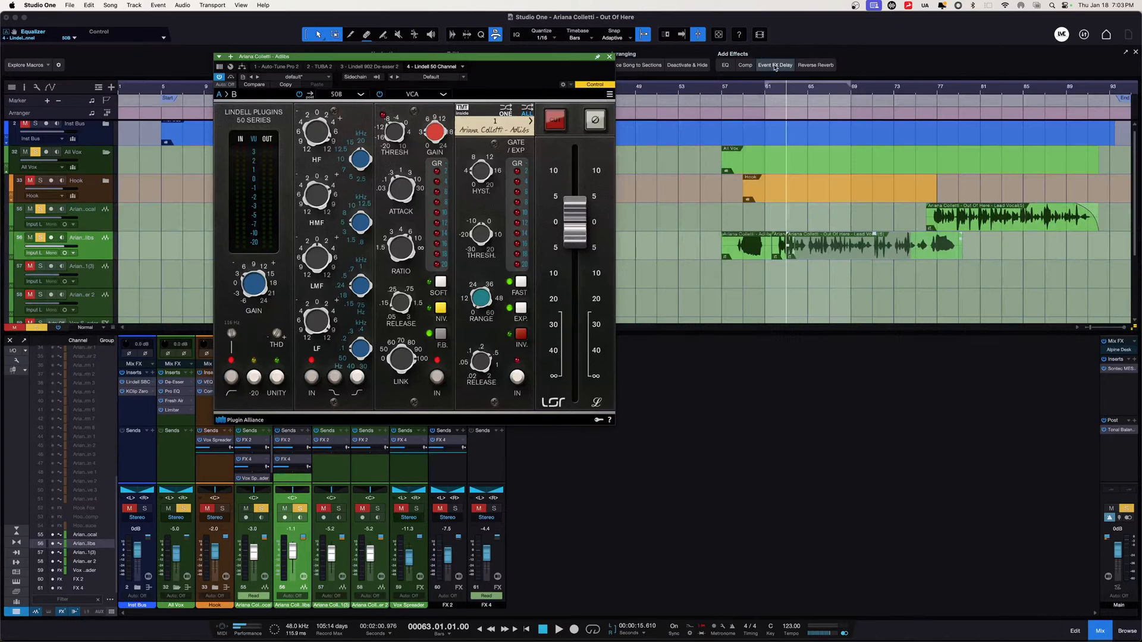
click(680, 223)
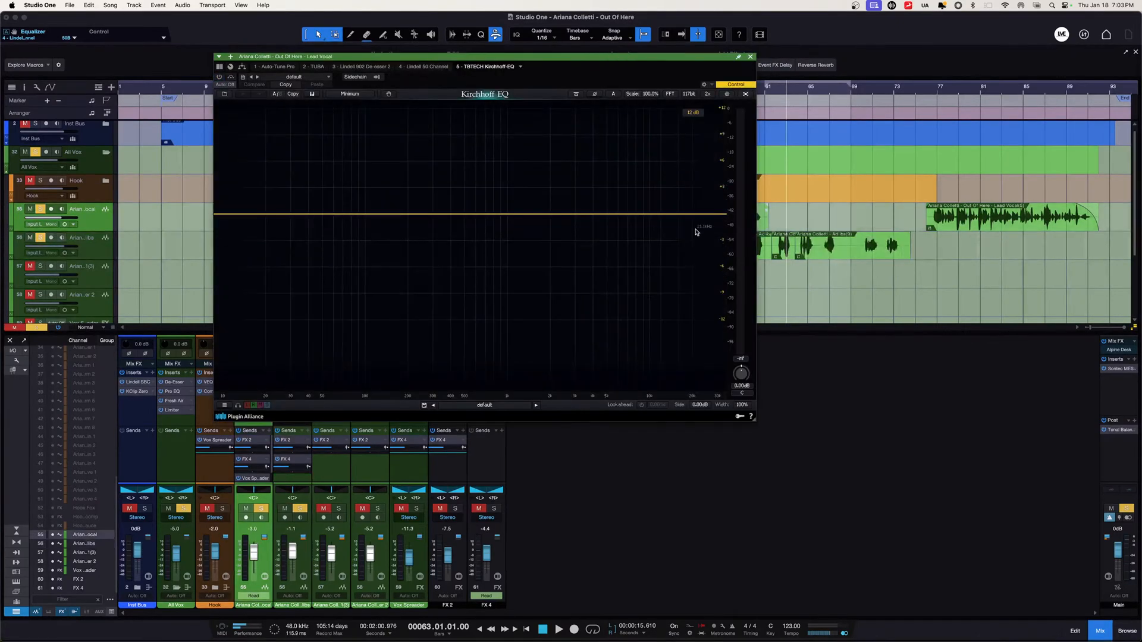
click(750, 57)
scroll(399, 264, down, 3)
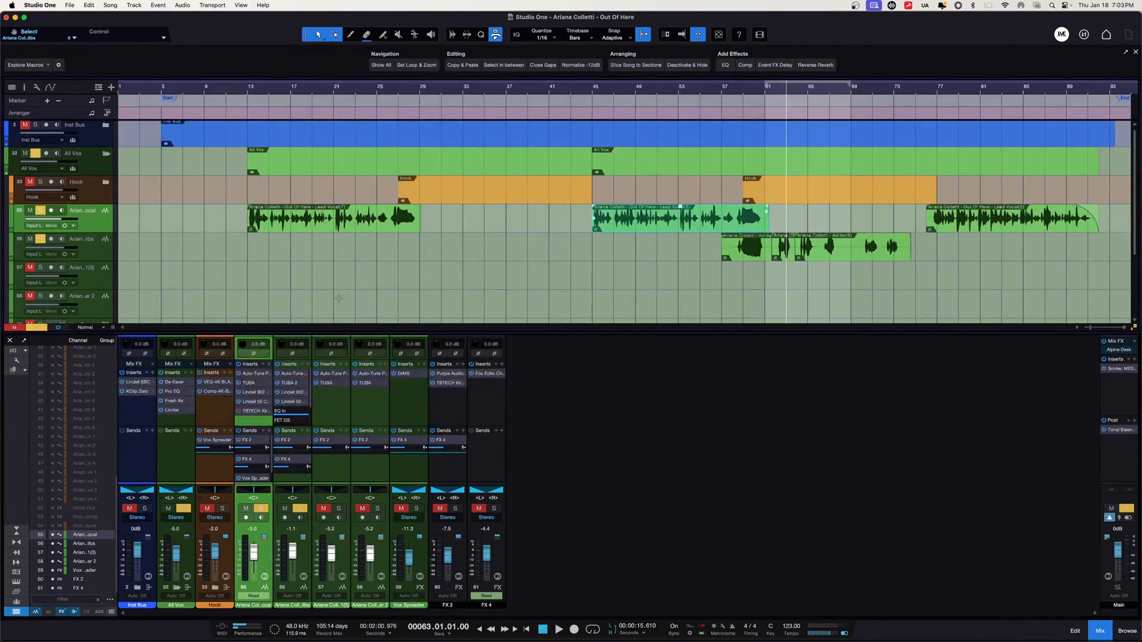
scroll(399, 264, down, 1)
scroll(398, 262, up, 4)
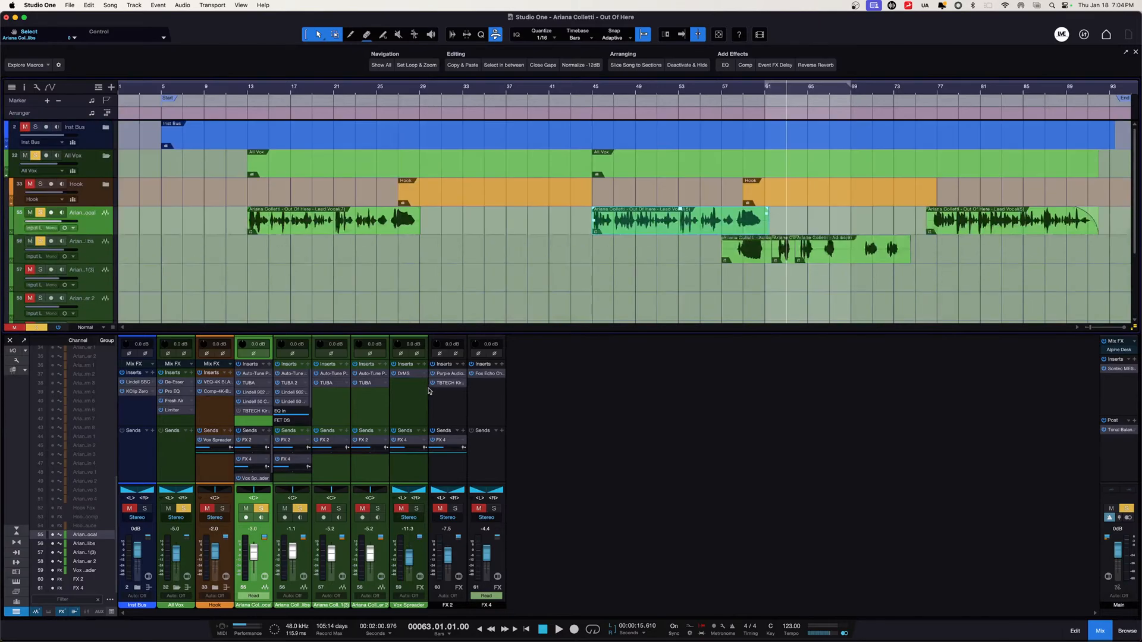
Solo only the Vox Spreader, set the playback position to bar 13, and view the Vox Spreader's DrMS plug-in.
alt+click(416, 509)
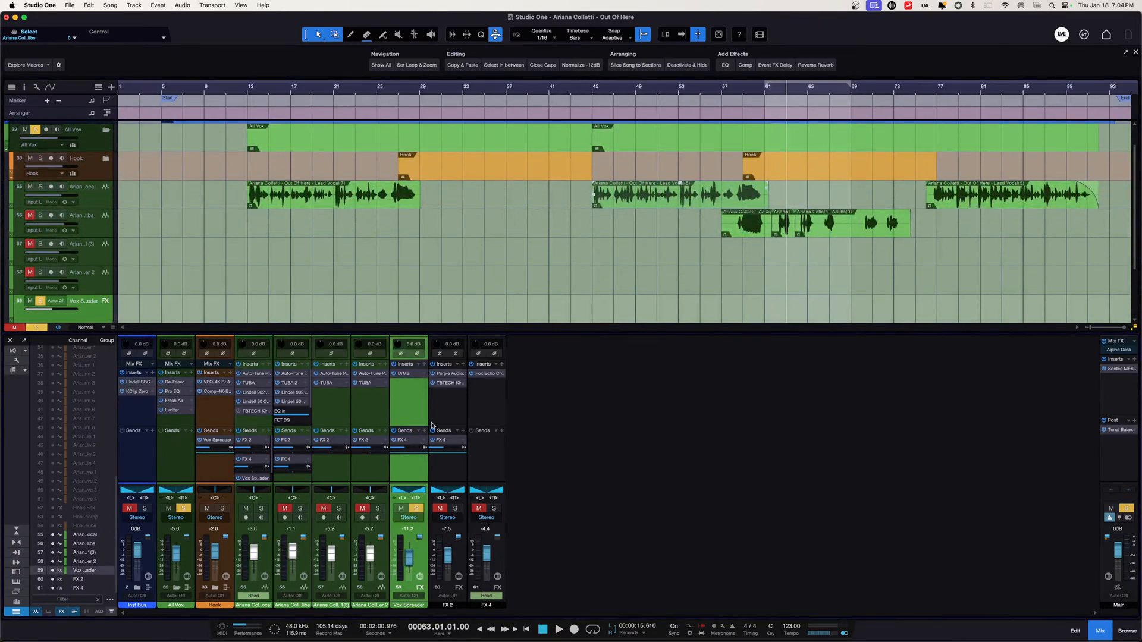
drag(254, 90, 238, 140)
click(243, 91)
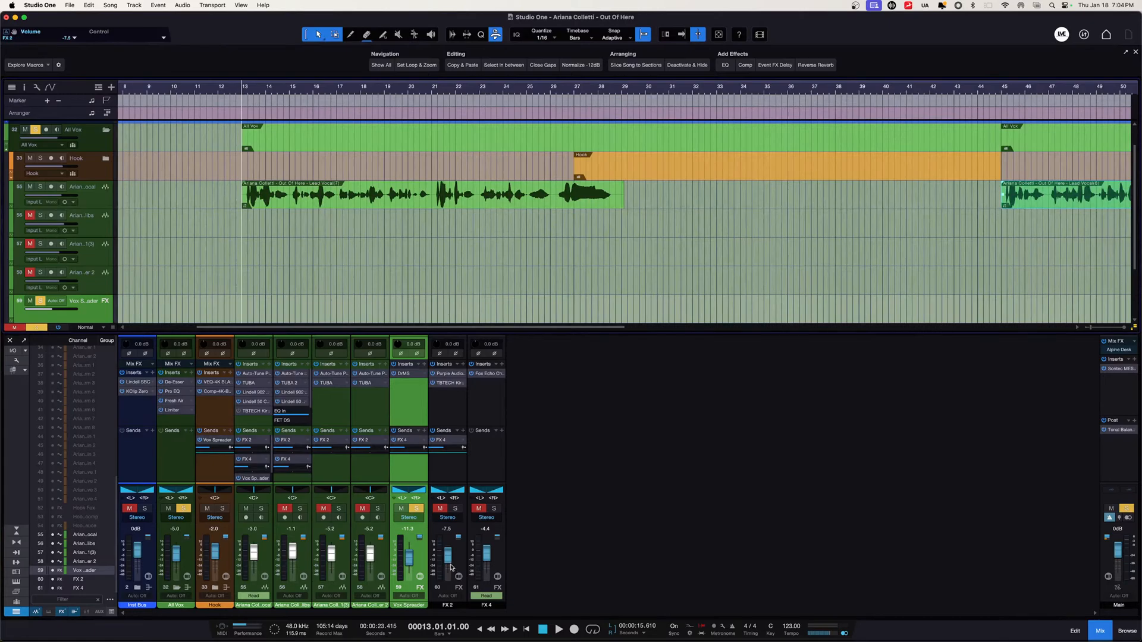
click(411, 374)
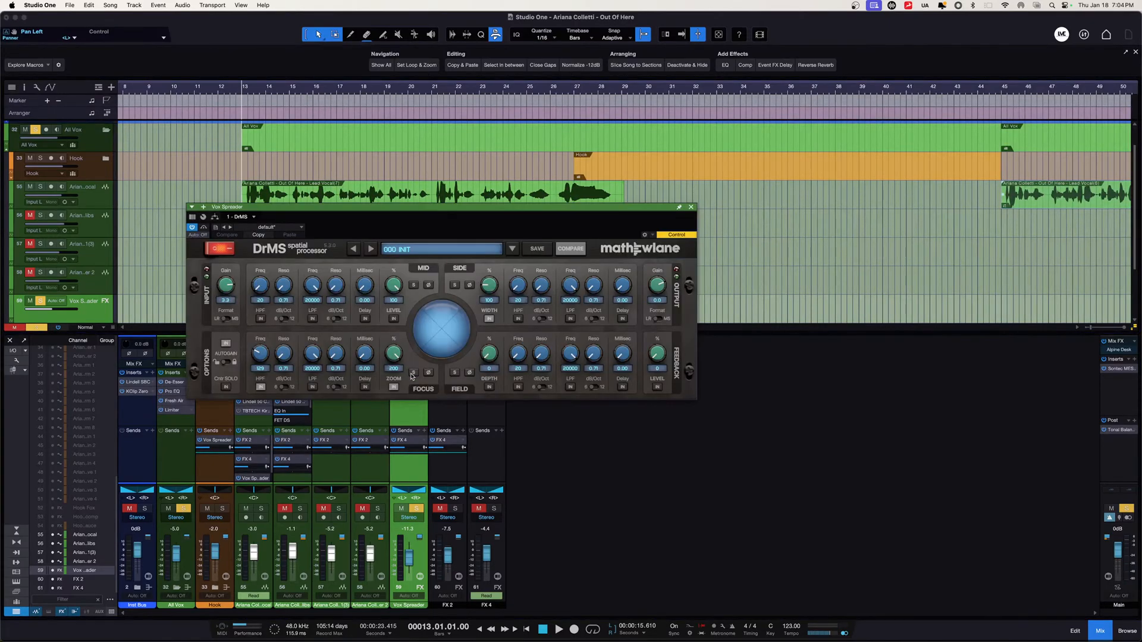
click(691, 207)
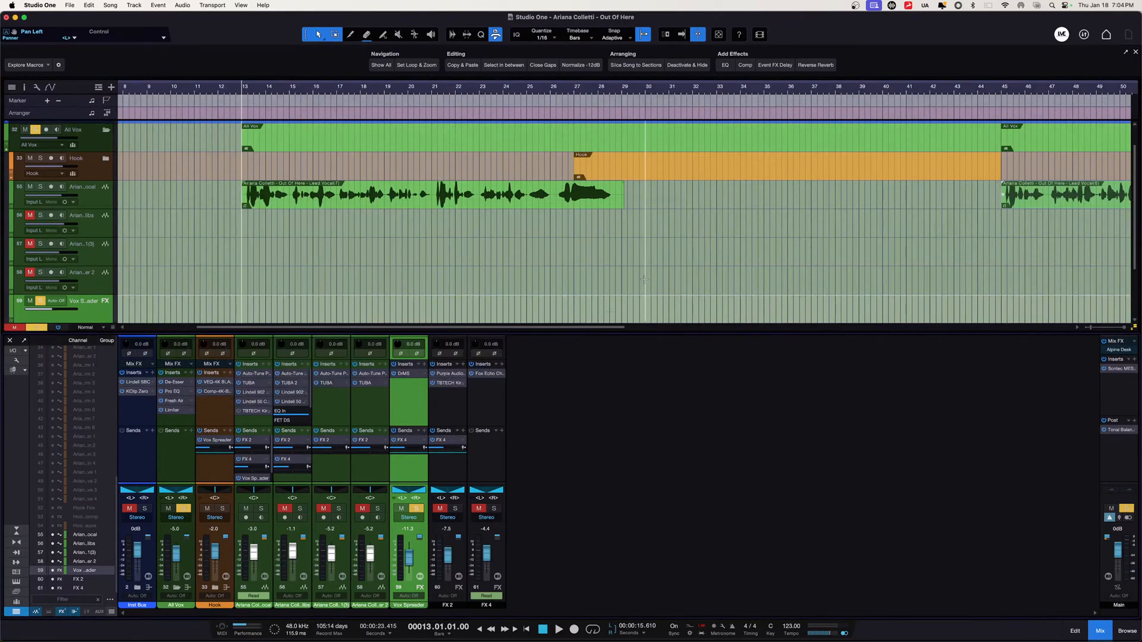
Play the lead vocal while switching the Vox Spreader in and out to compare the sound, and review its DrMS settings again.
key(space)
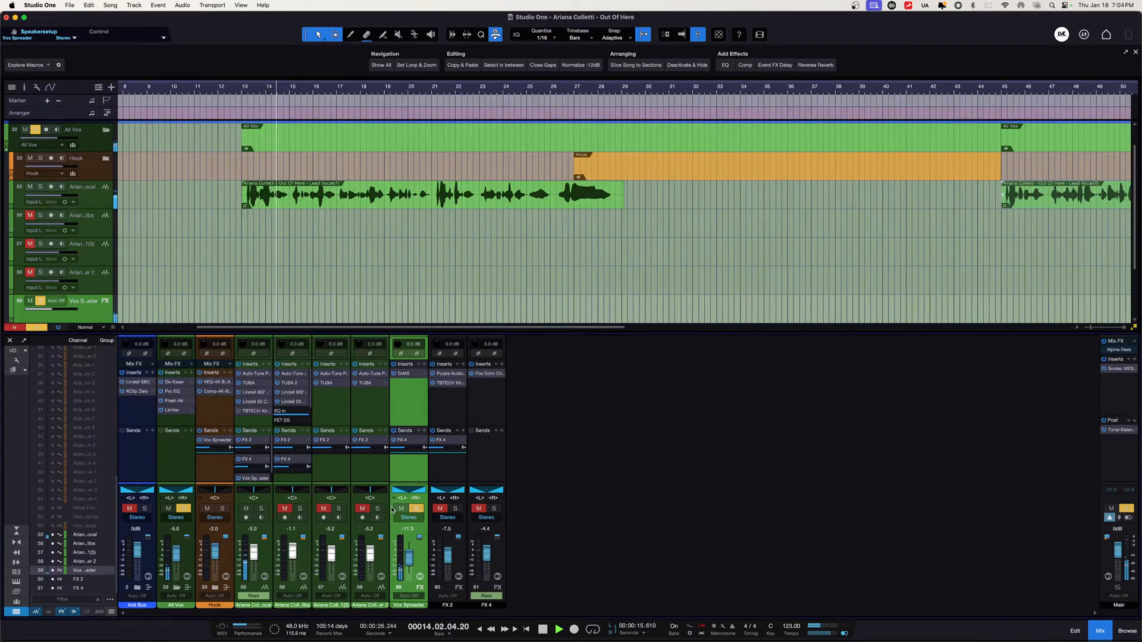
click(415, 509)
click(401, 509)
click(401, 509)
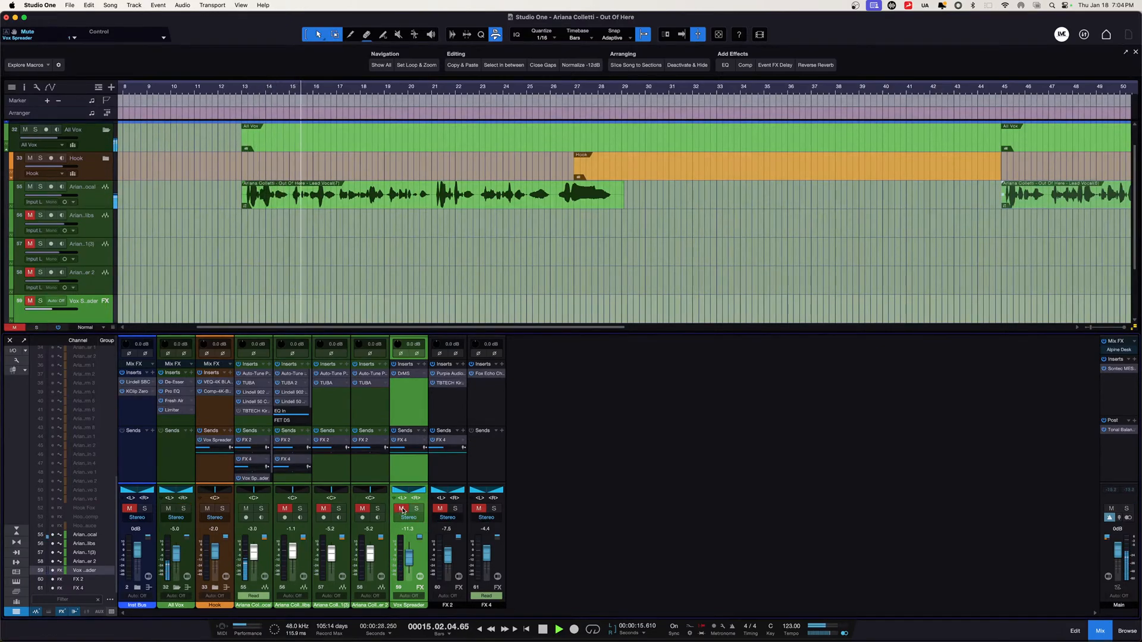
click(416, 509)
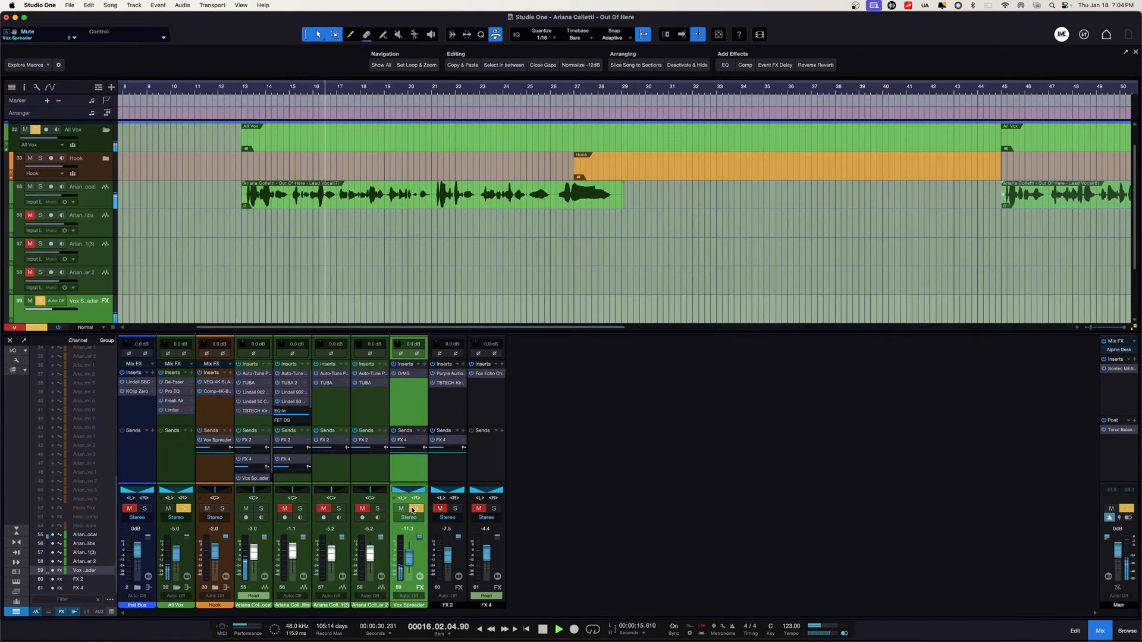
click(416, 509)
click(401, 509)
click(261, 508)
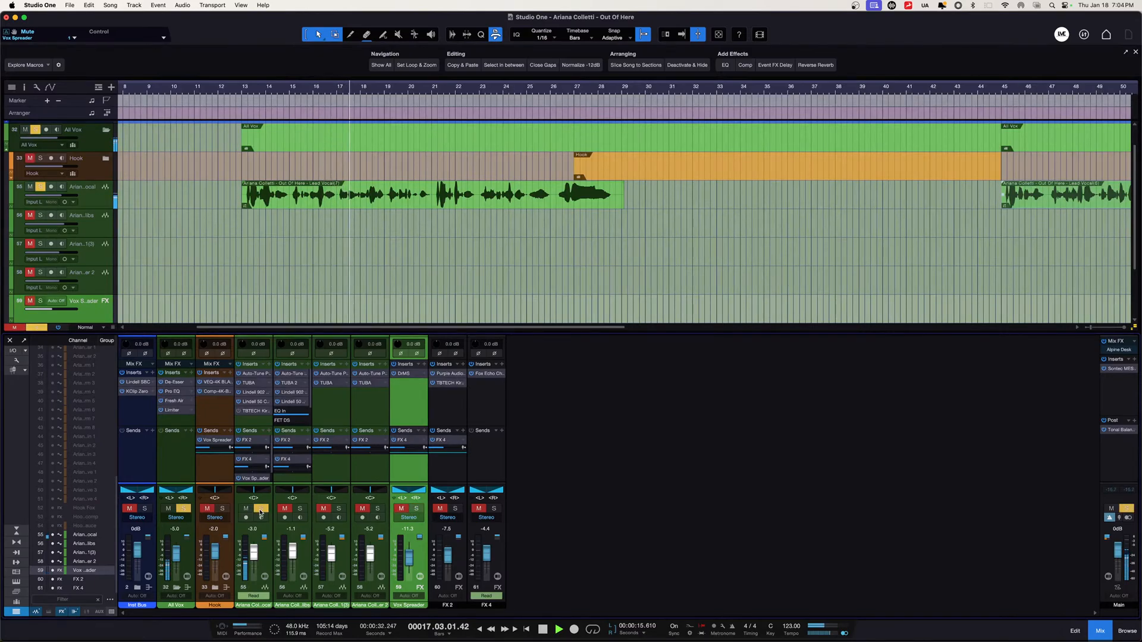
click(405, 512)
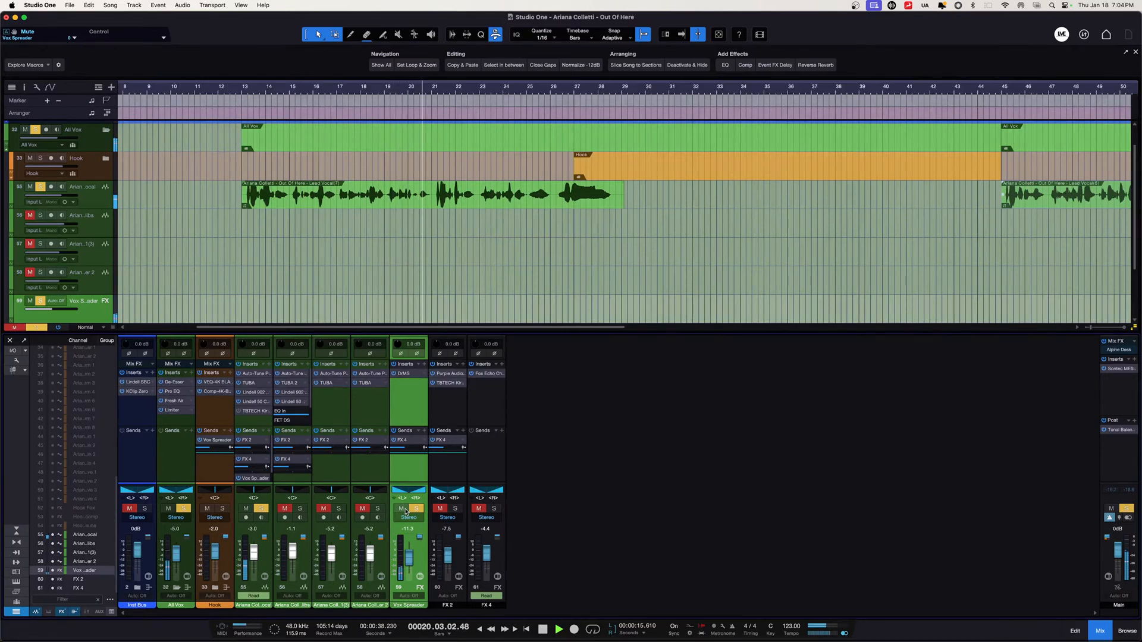
key(space)
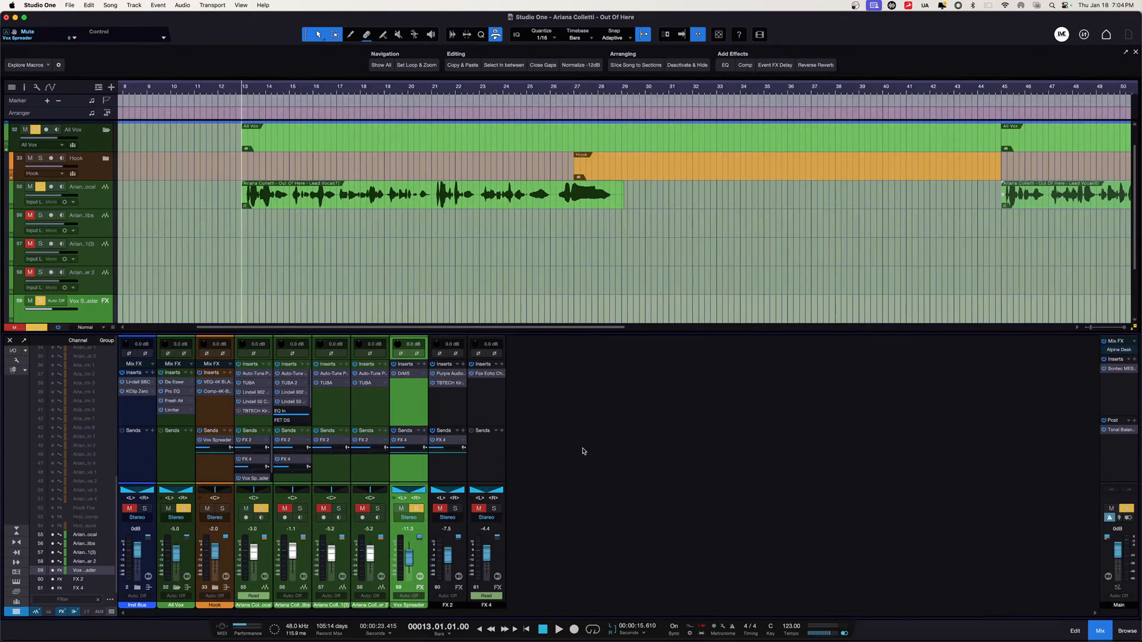
click(404, 375)
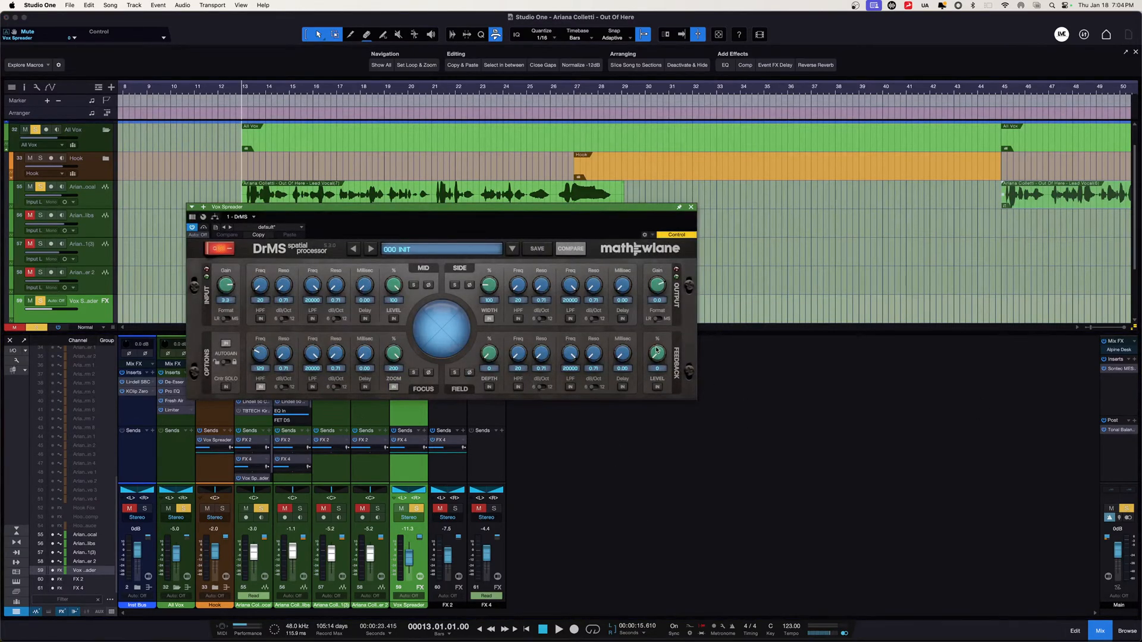
click(690, 207)
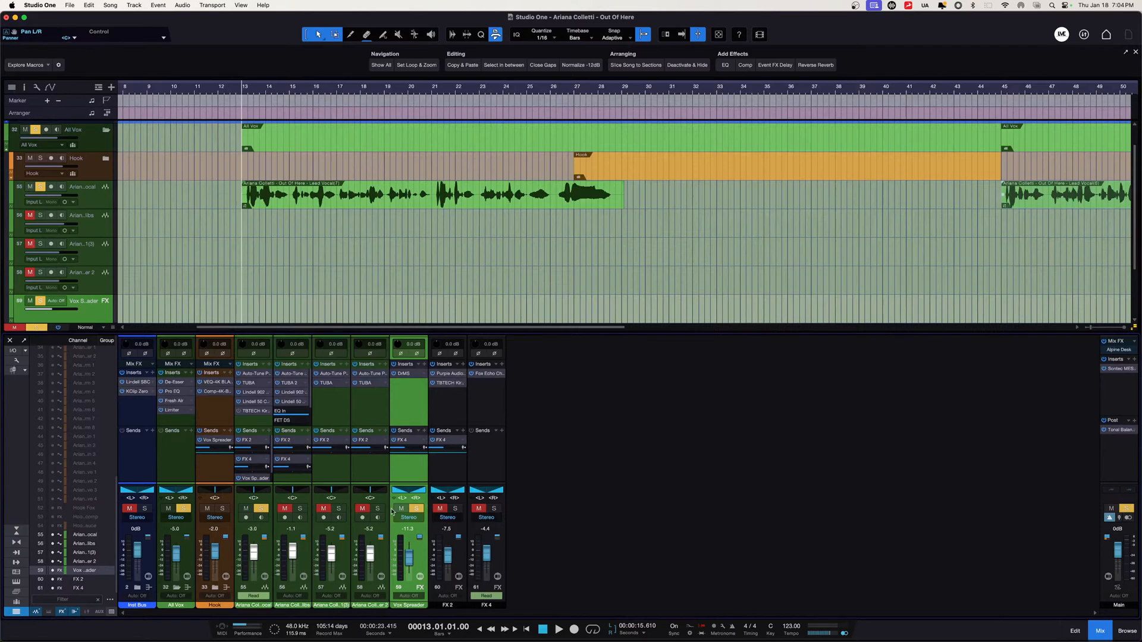
Mute the Lead Vocal and solo the Hook, the ad-libs and the two neighbouring vocal channels.
click(260, 510)
drag(303, 510, 377, 509)
click(244, 510)
click(222, 509)
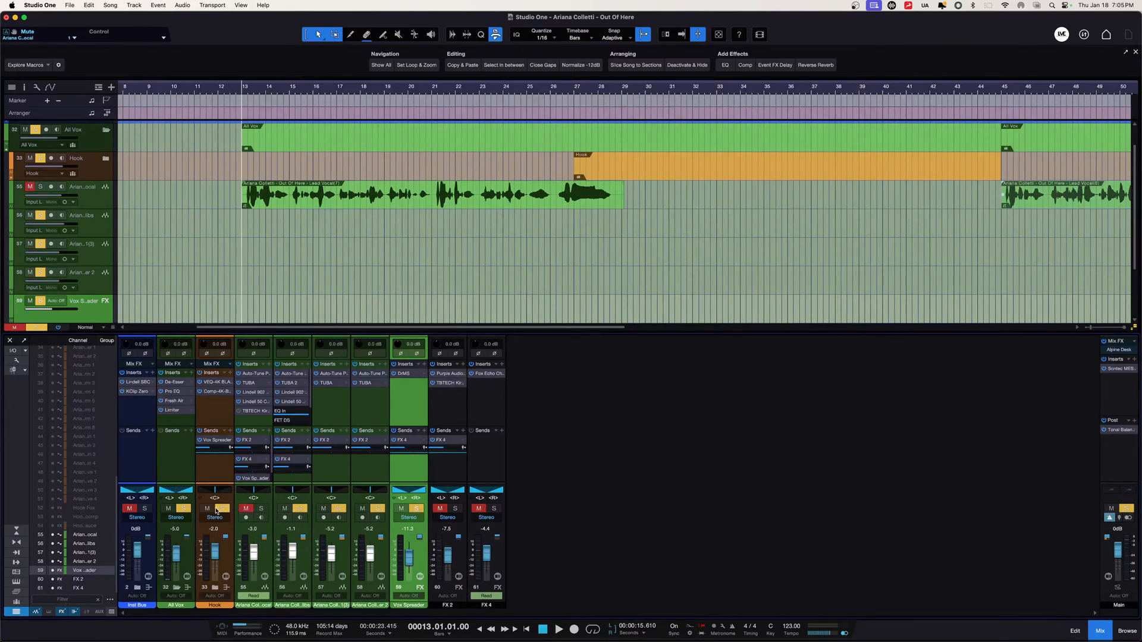
Solo the Lead Vocal exclusively, solo FX 2 for comparison, and play the vocal briefly.
alt+click(264, 510)
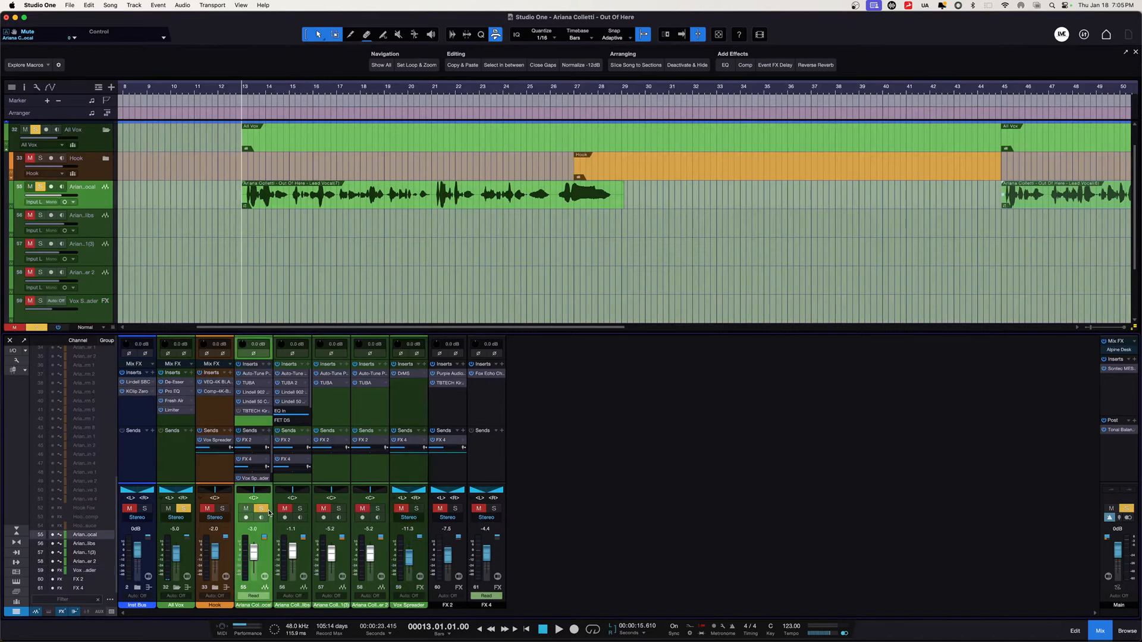
click(449, 517)
click(589, 520)
click(455, 508)
key(space)
key(space)
Open the Purple Audio MC 77 on FX 2, move its window clear of the mixer channels, and play the vocal through it.
click(452, 374)
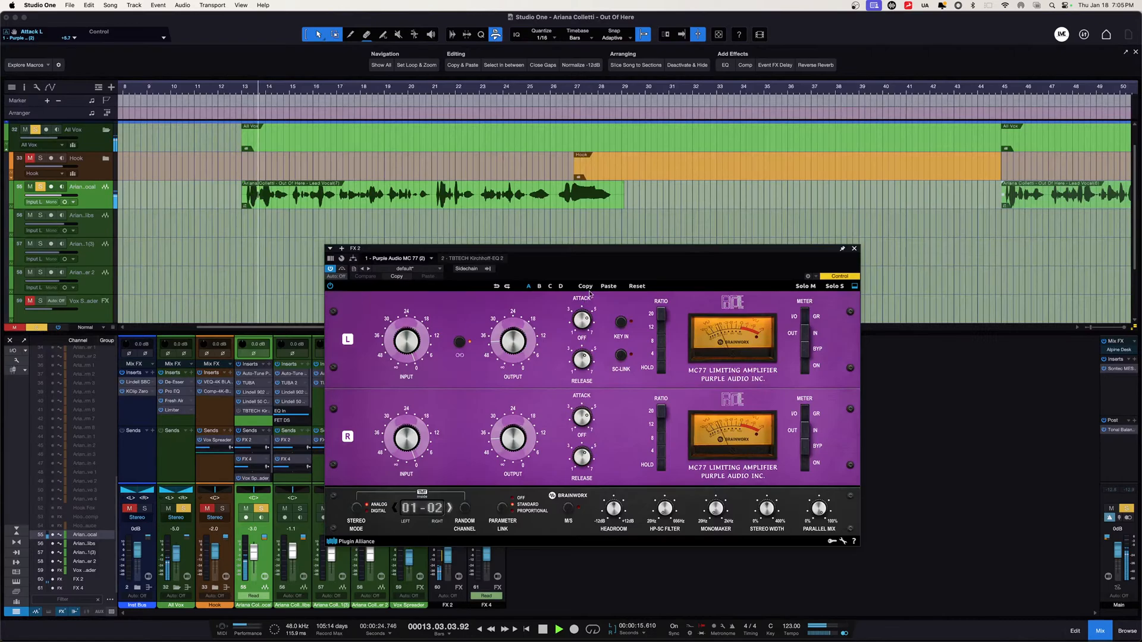
key(space)
drag(610, 254, 728, 111)
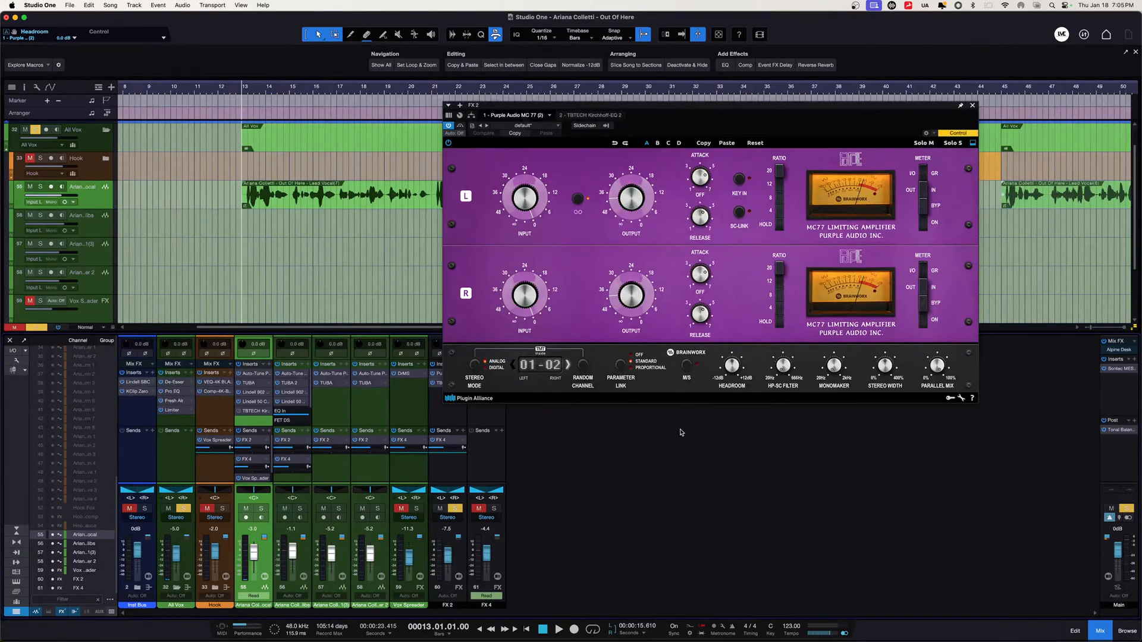
key(space)
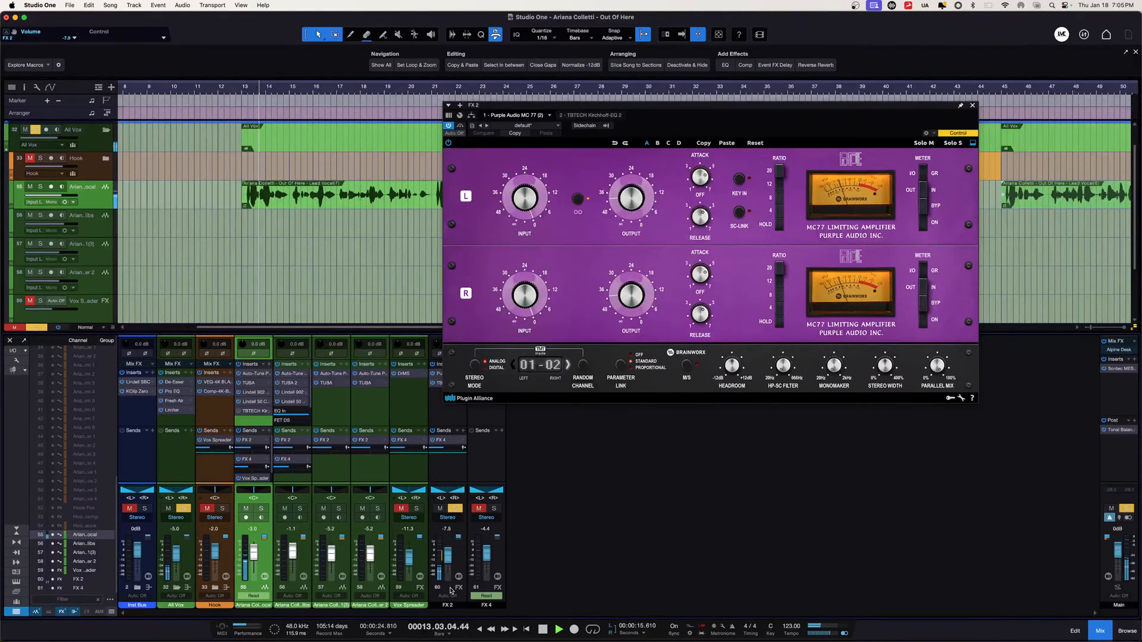
key(space)
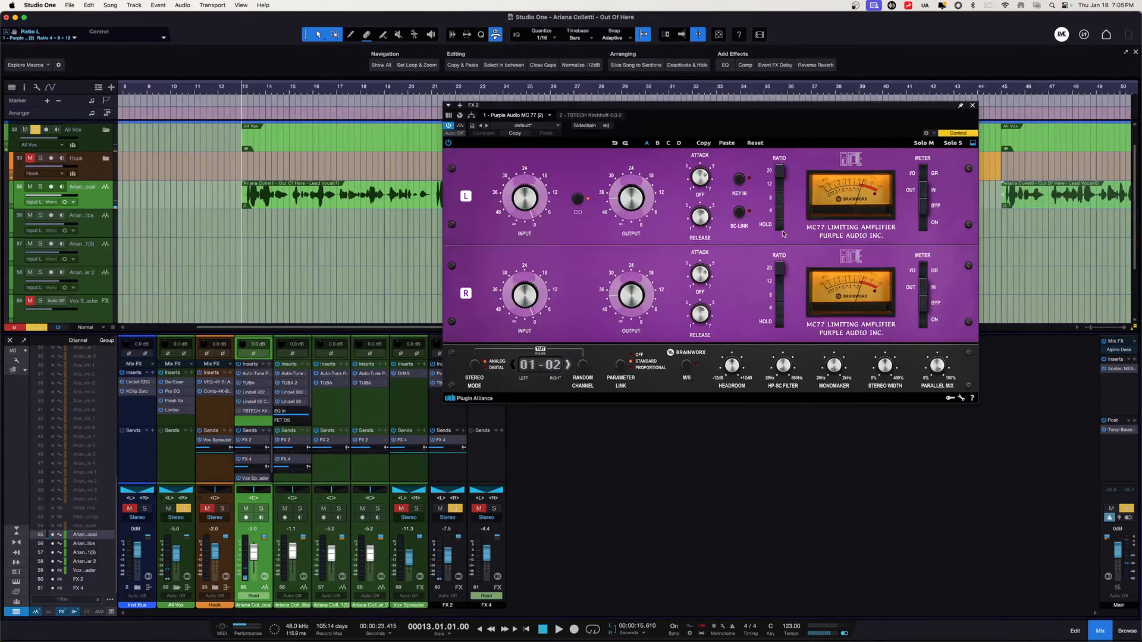
Try the MC 77's left ratio at All Buttons, return it to 4 + 8 + 12, and play the vocal briefly.
click(783, 172)
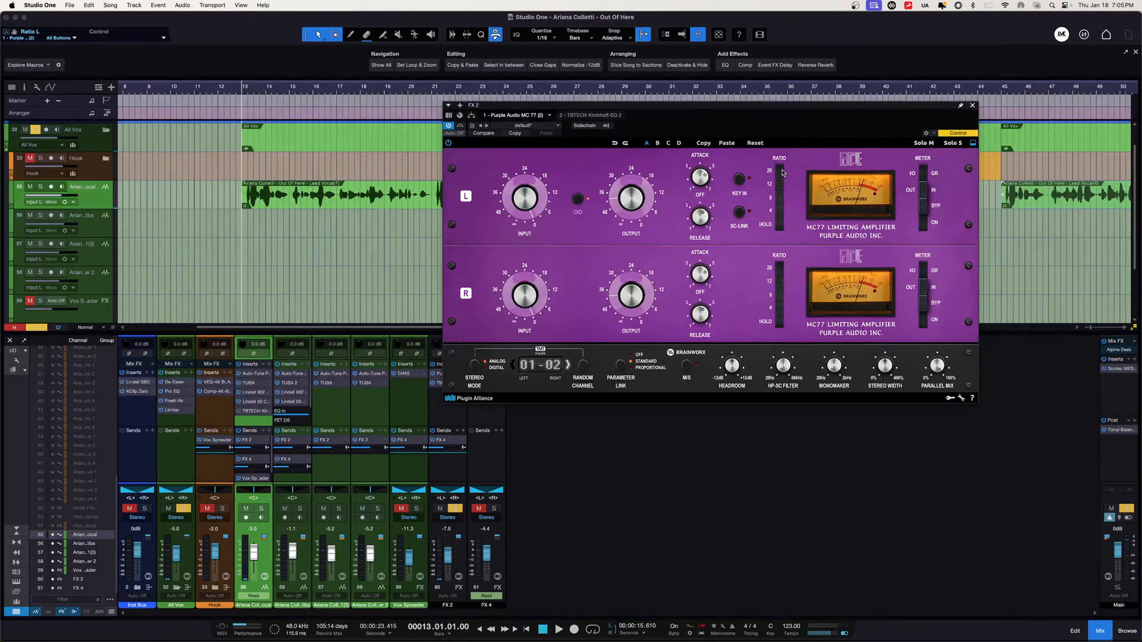
key(space)
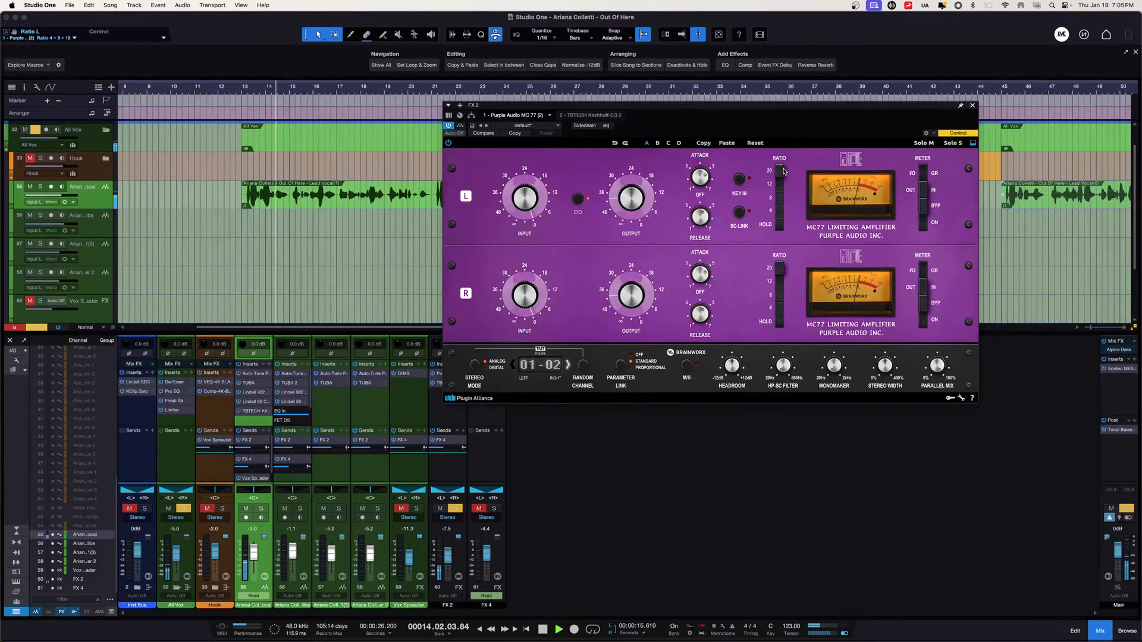
key(space)
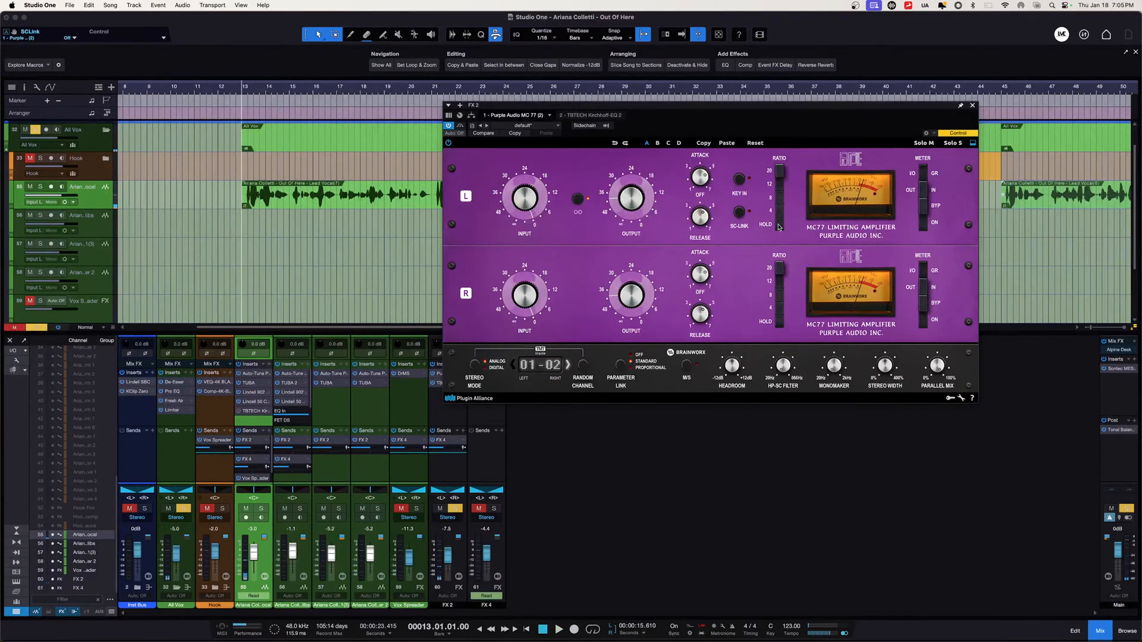
Switch the solo from FX 2 to FX 4 and close the MC 77 window.
click(456, 509)
click(494, 509)
click(973, 106)
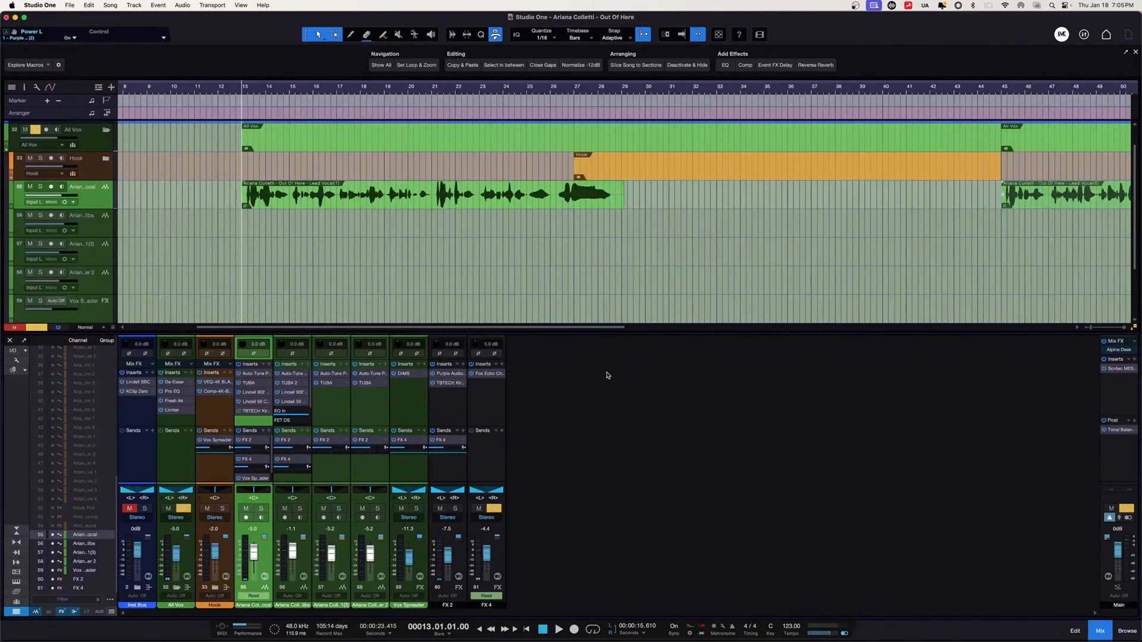
Open the Fox Echo Chorus on FX 4, move its window clear of the mixer faders, and play the soloed effect, ending with playback stopped.
click(491, 374)
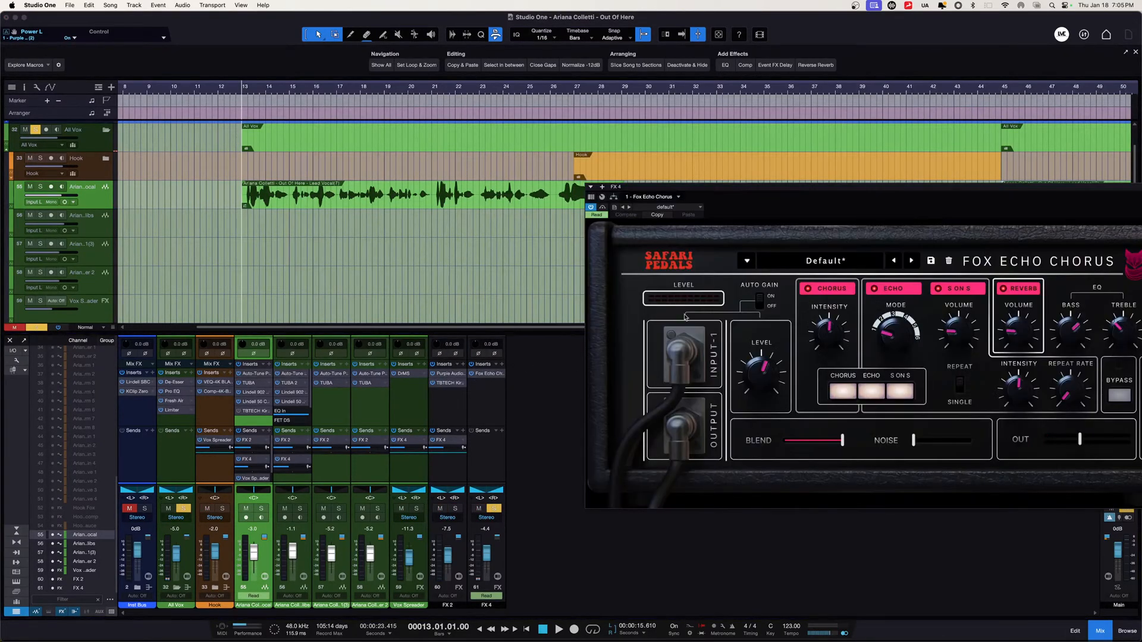
drag(876, 188, 522, 239)
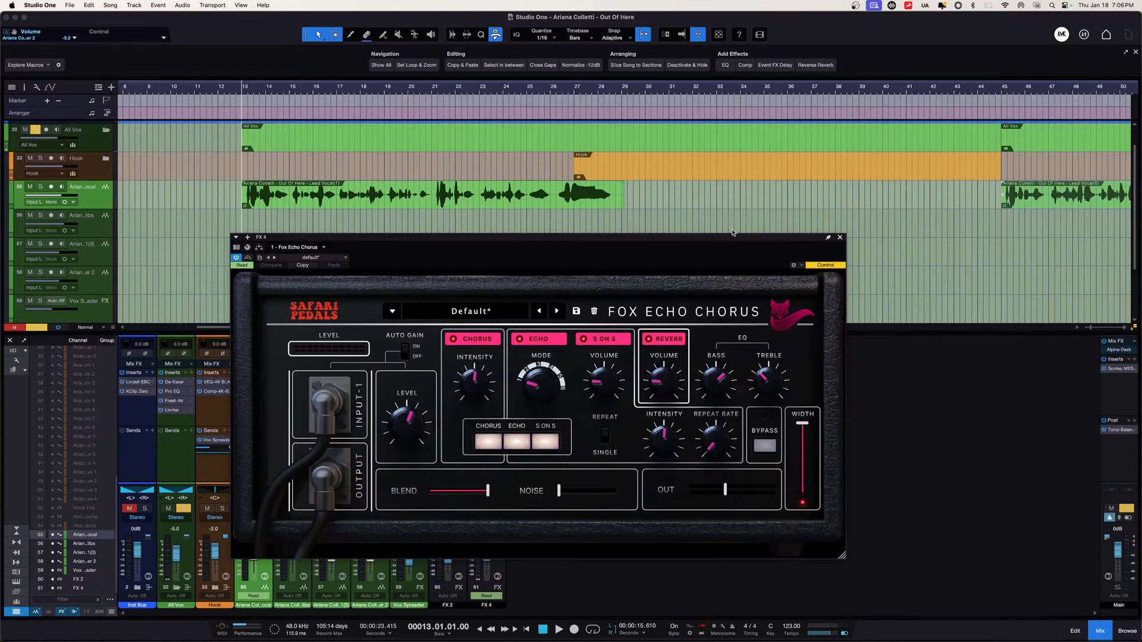
drag(730, 238, 828, 172)
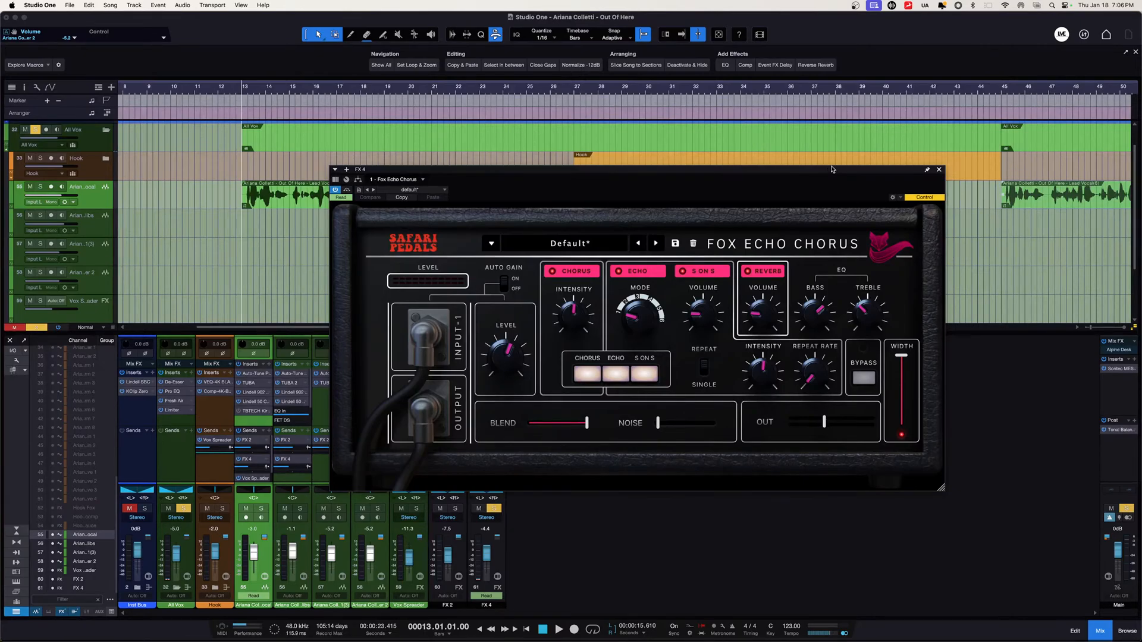
click(493, 509)
click(493, 509)
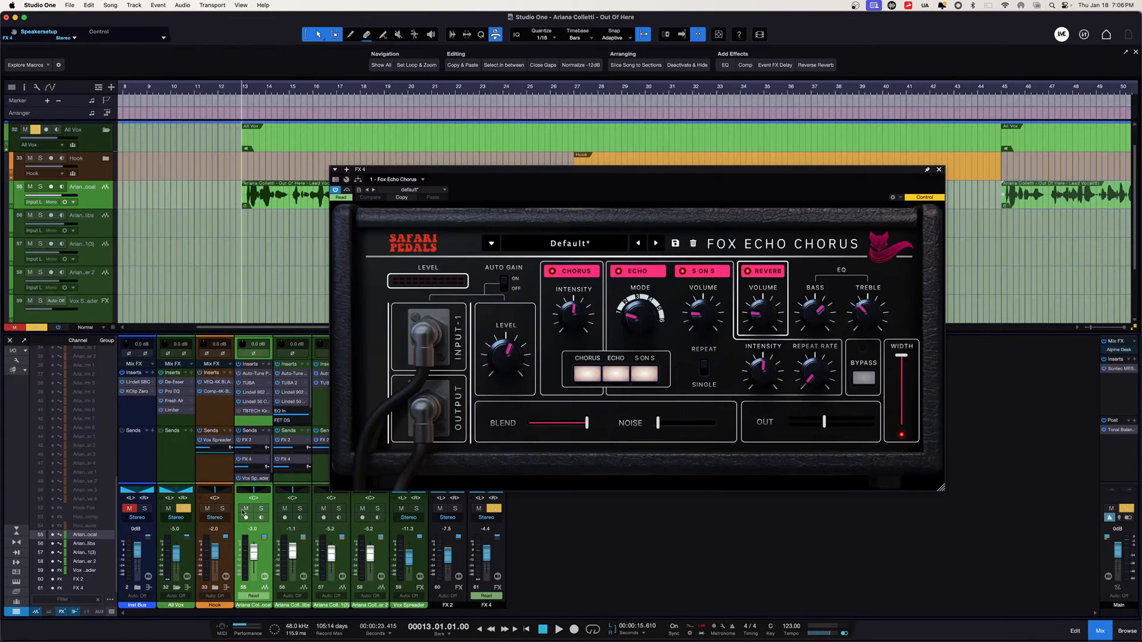
key(space)
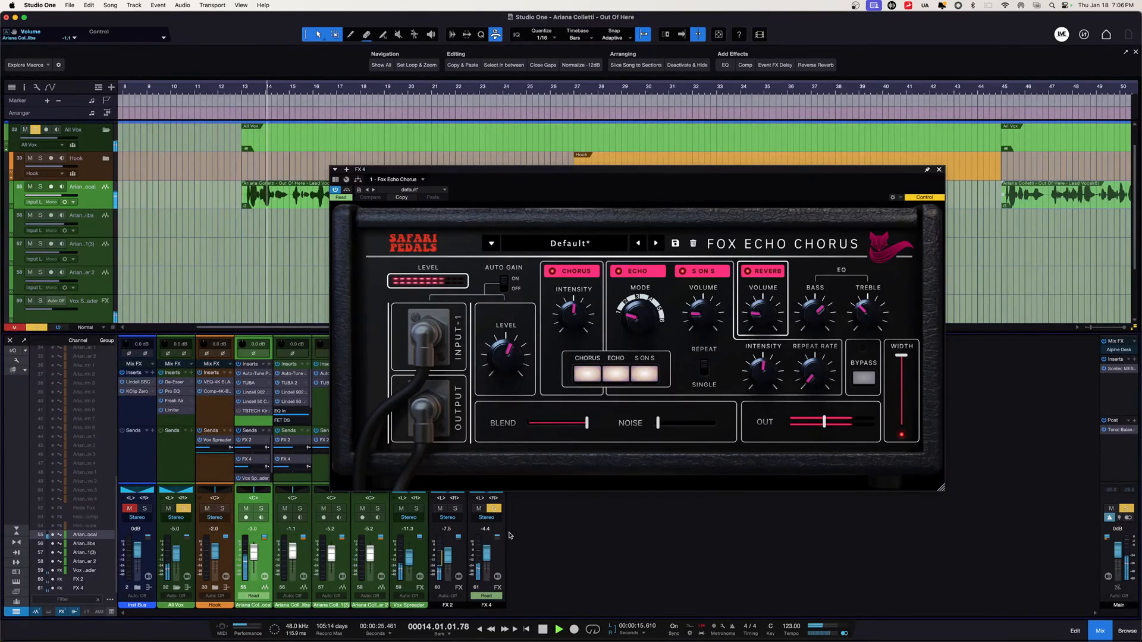
key(space)
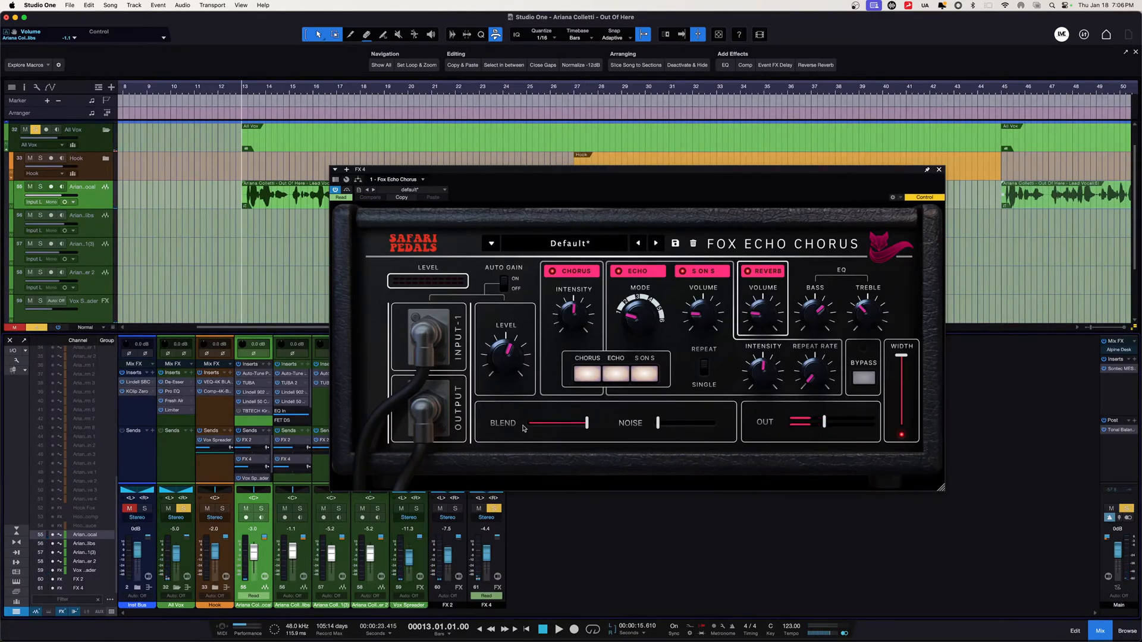
Solo the lead vocal through FX 4 channels, play the vocals with their effects, stop playback and close the Fox Echo Chorus.
click(181, 509)
click(248, 510)
drag(262, 510, 495, 509)
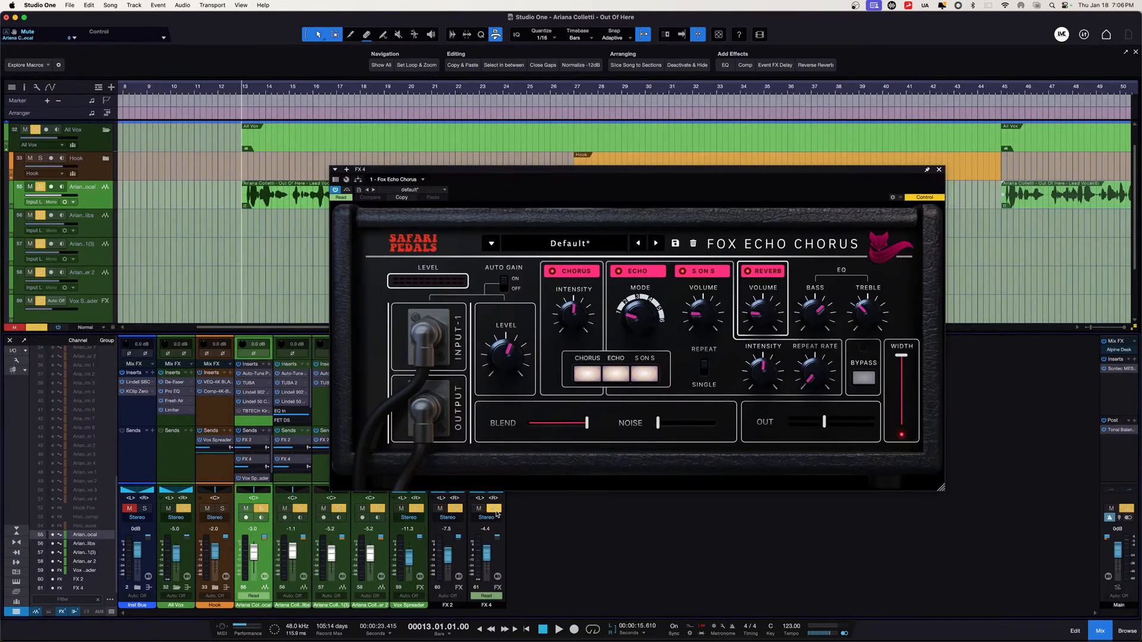
key(space)
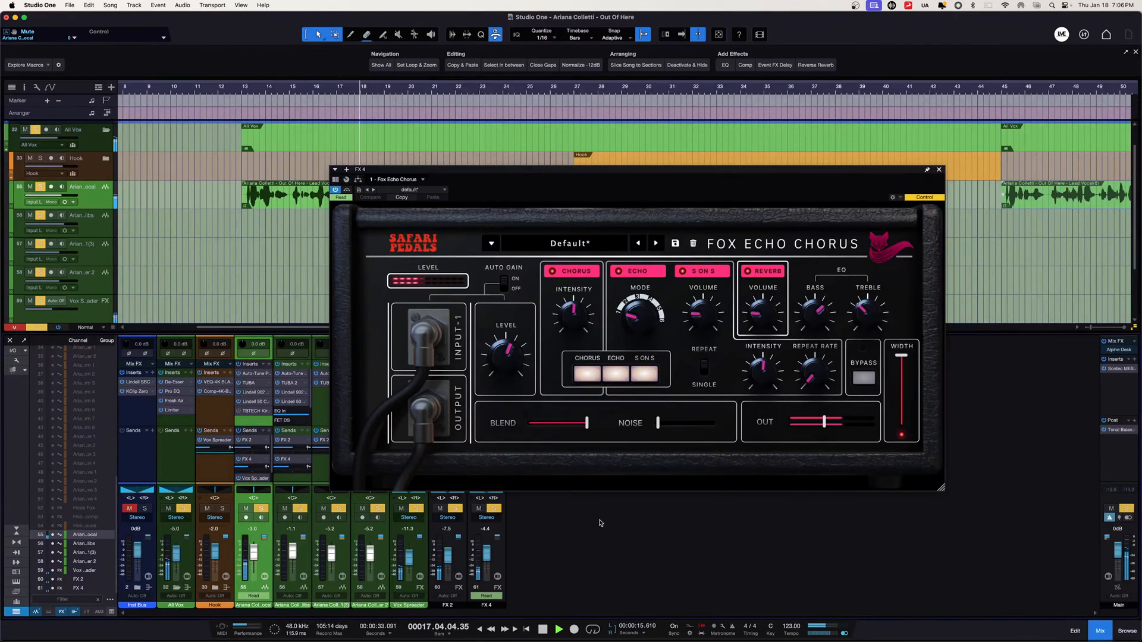
key(space)
click(939, 170)
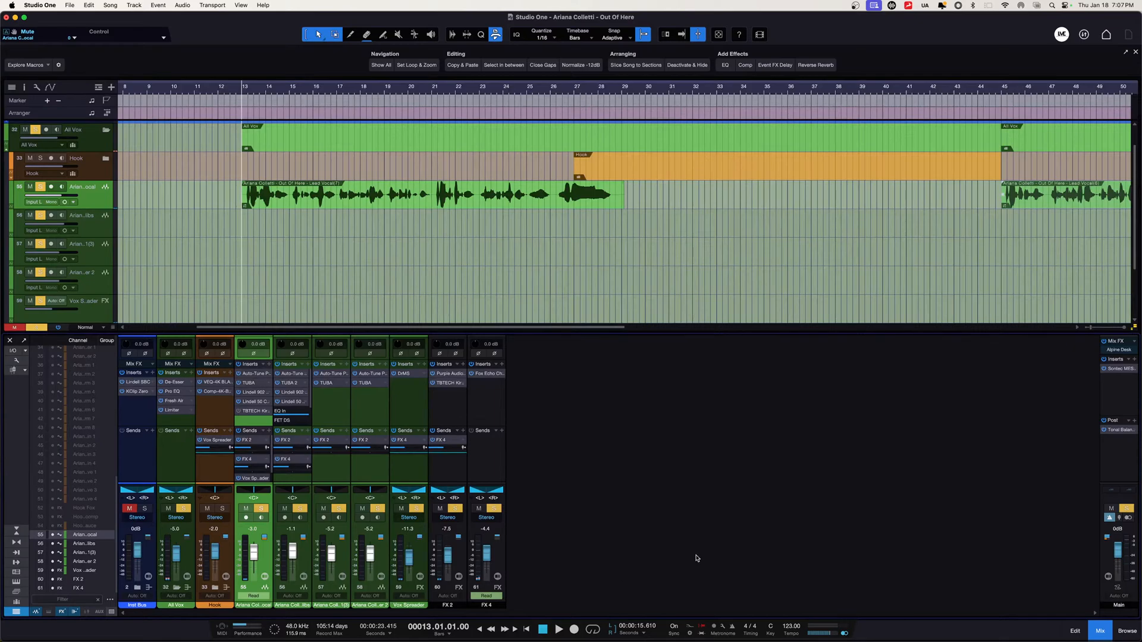
Fit the whole song in the arrangement, remove the lead vocal's TBTECH insert and collapse the ad-lib channel's expanded Lindell 50 insert.
click(1087, 329)
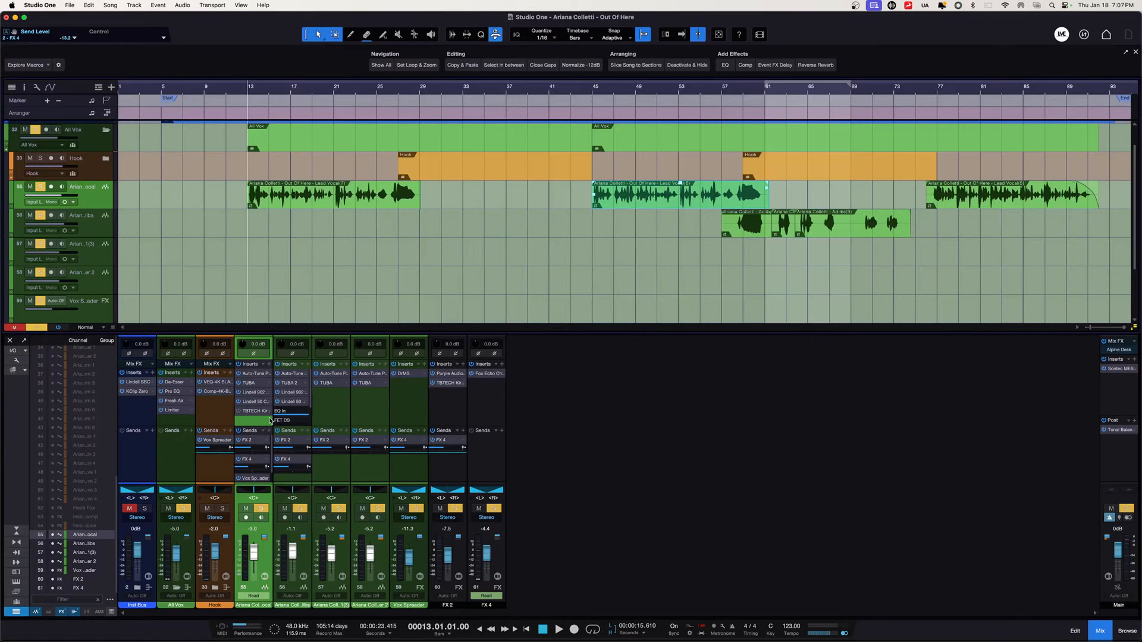
right_click(270, 416)
click(287, 496)
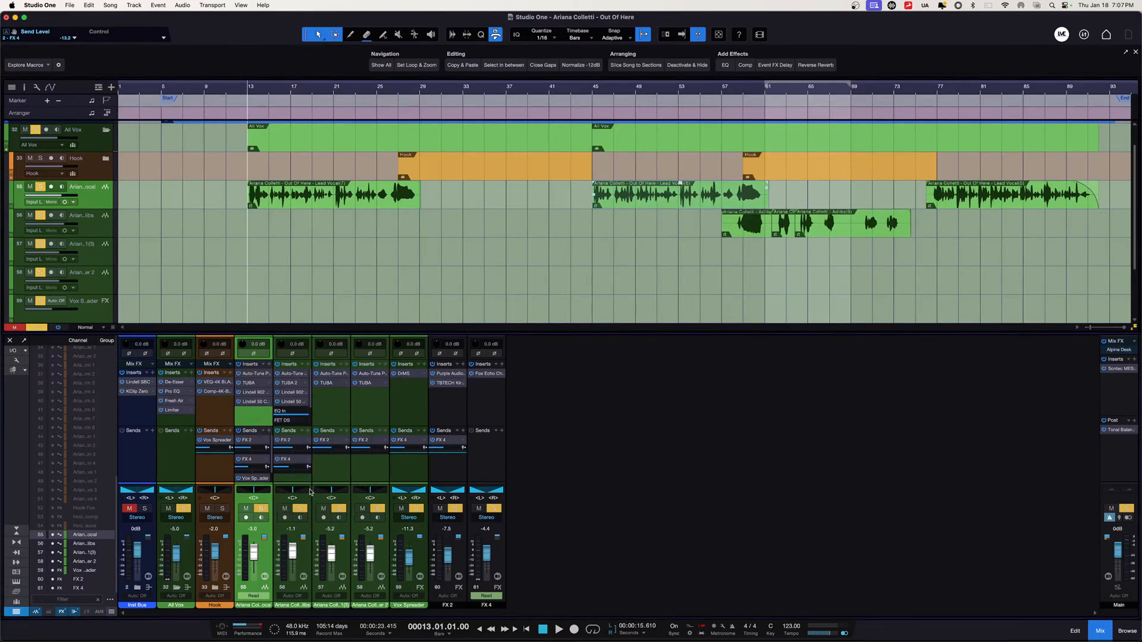
click(292, 402)
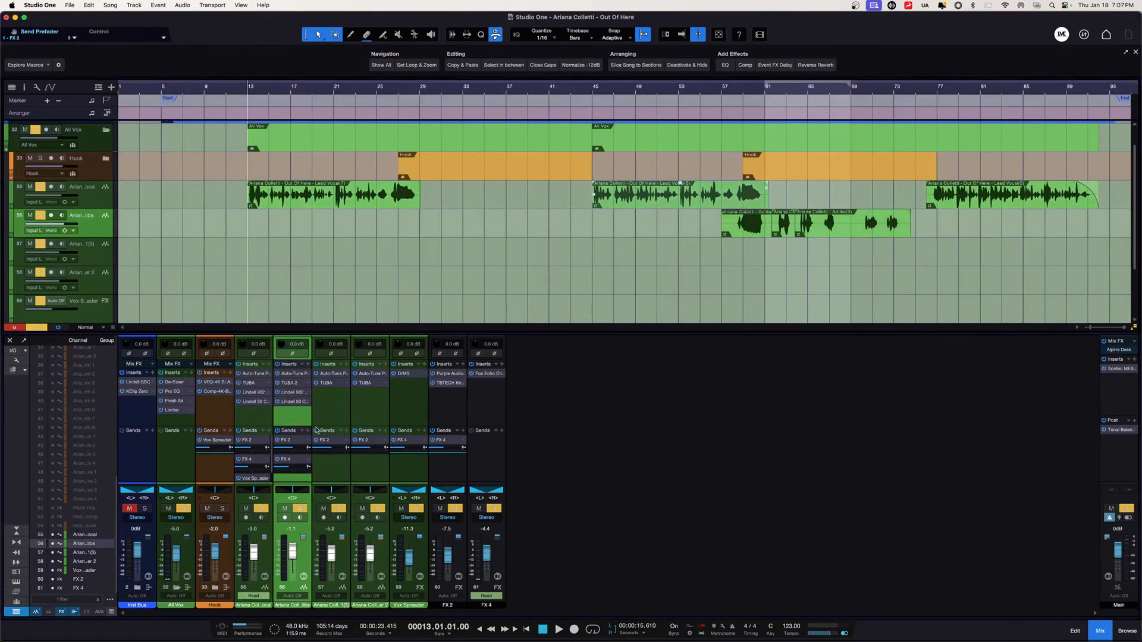
Solo only the Hook folder channel, leaving the verse vocal and FX channels out, and expand the folder's channels.
click(219, 424)
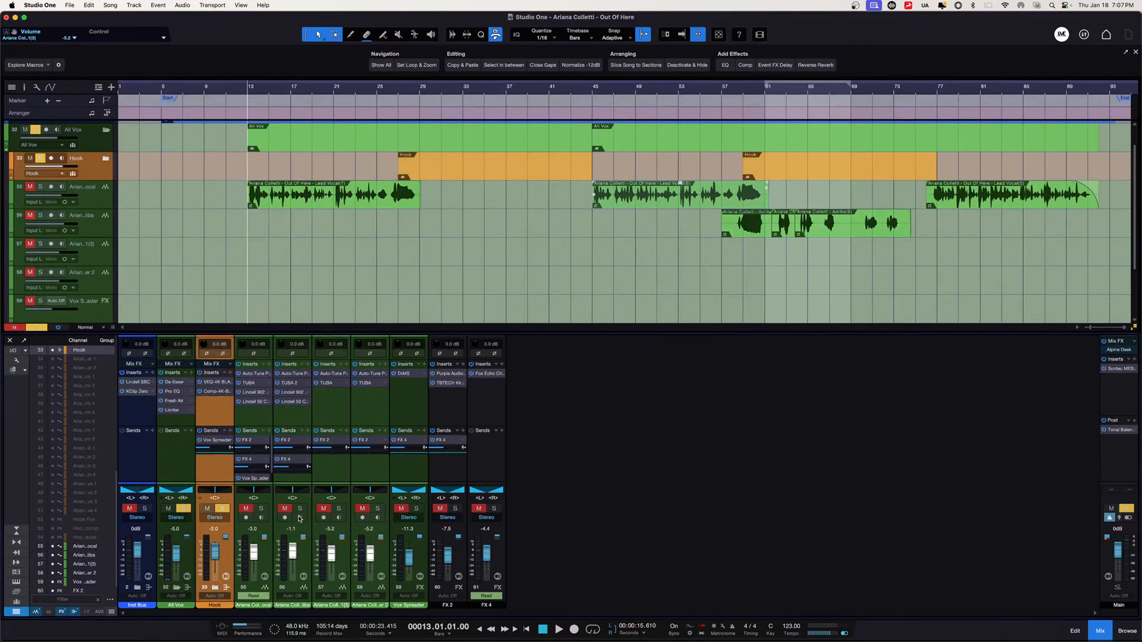
drag(261, 509, 522, 506)
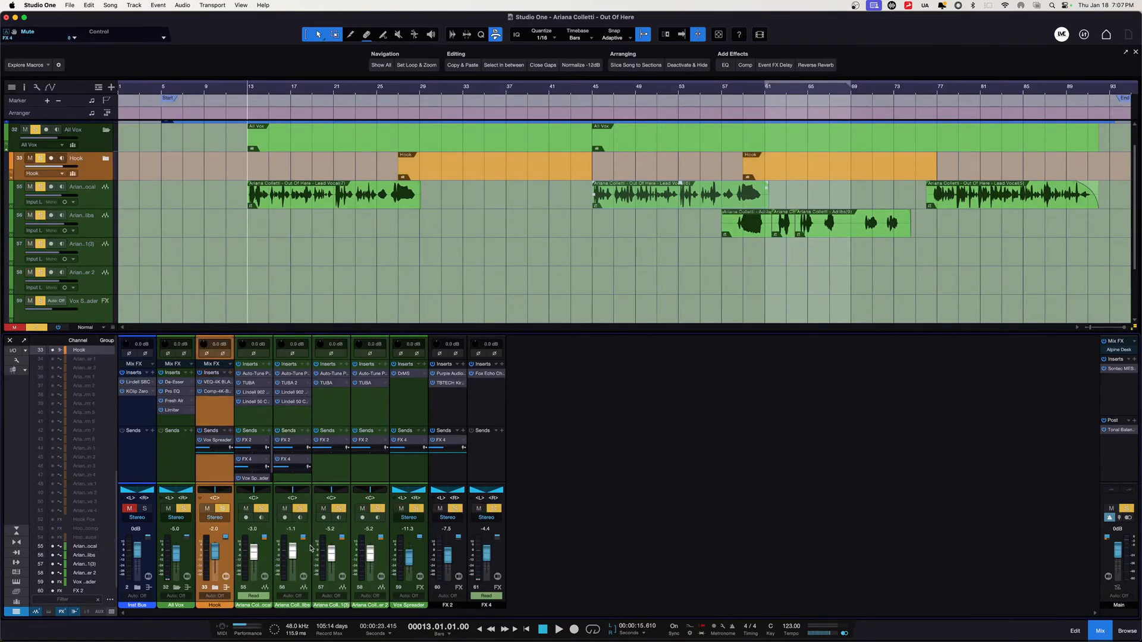
click(224, 509)
alt+click(224, 509)
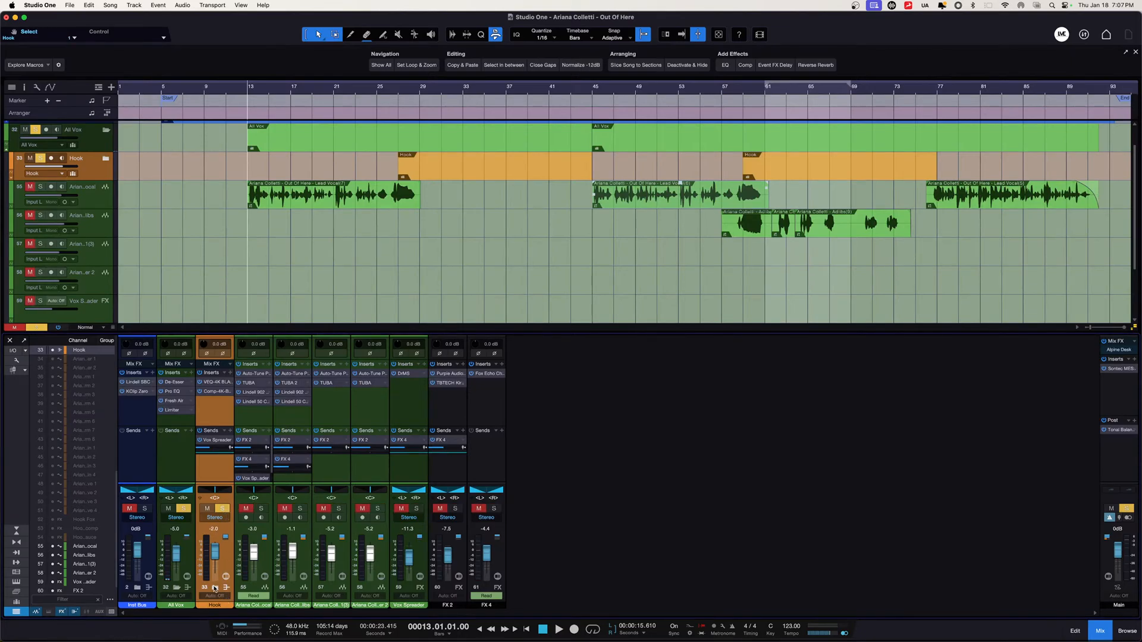
click(215, 588)
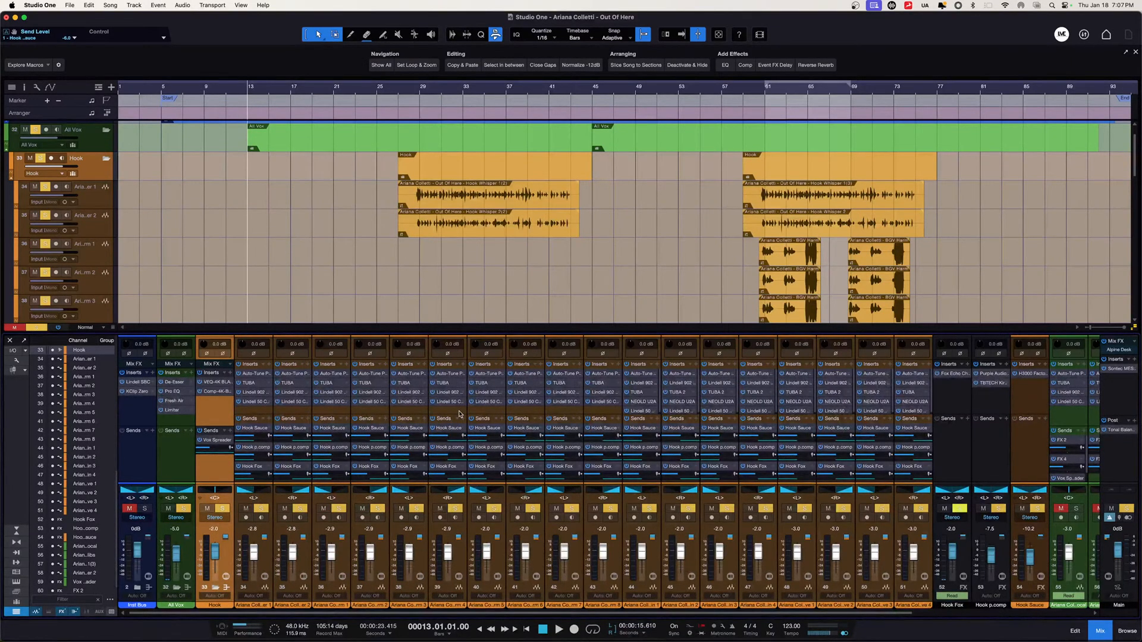
Extend the mixer's insert racks over the sends and select all the hook vocal channels from 34 to 51.
drag(459, 412, 459, 479)
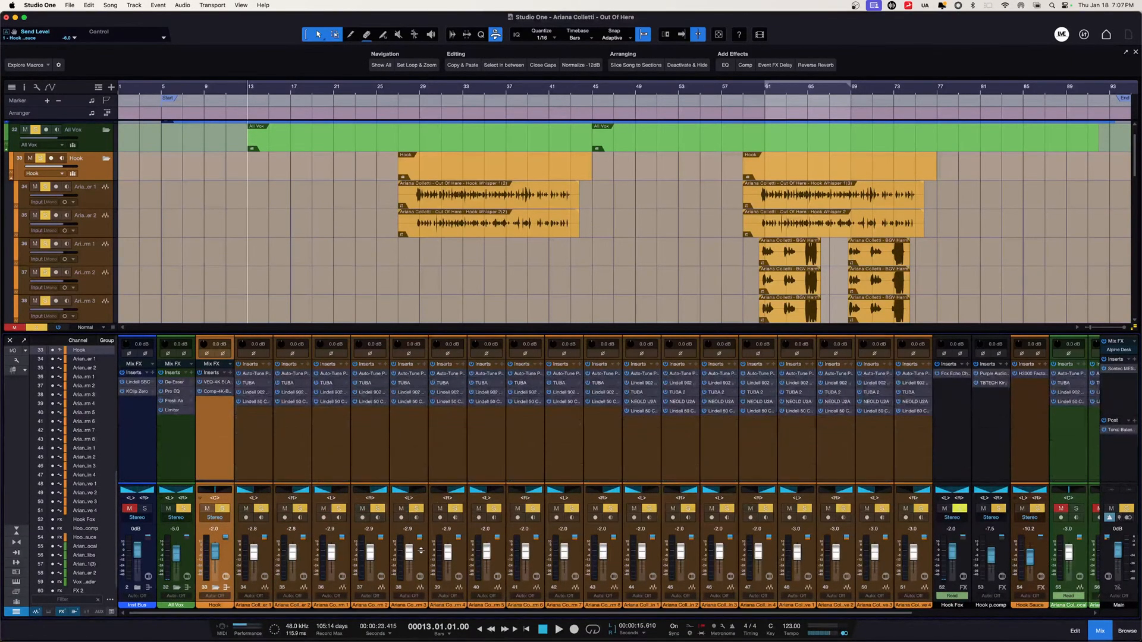
click(269, 448)
shift+click(904, 444)
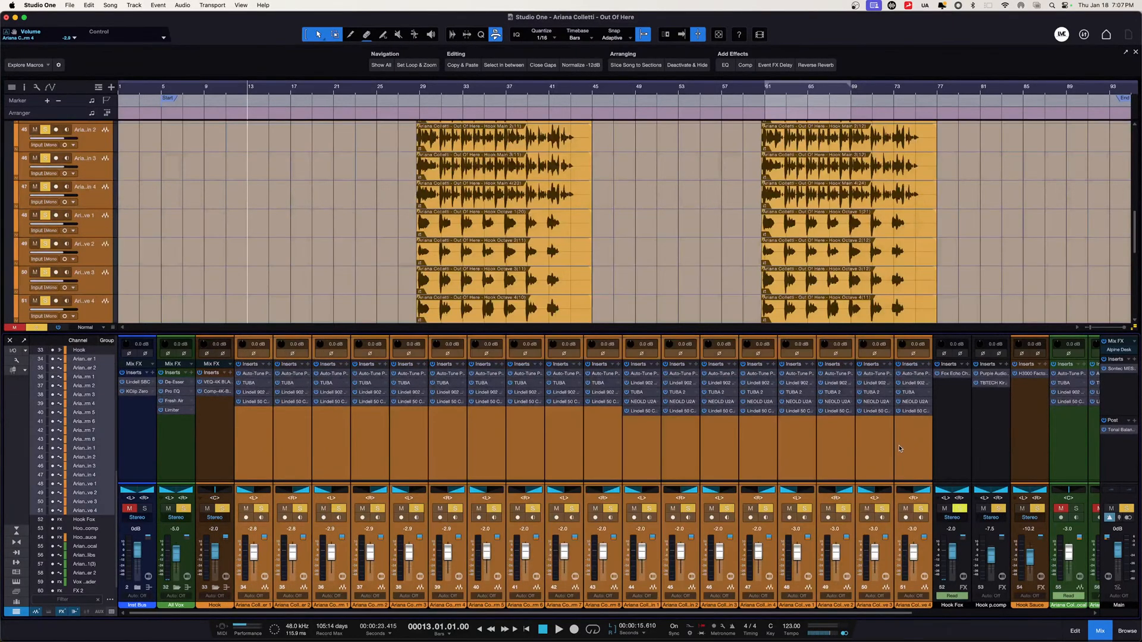
Examine the Lindell 50 Channel on the BGV Harm 7 channel, close it and select the first hook channel.
click(572, 402)
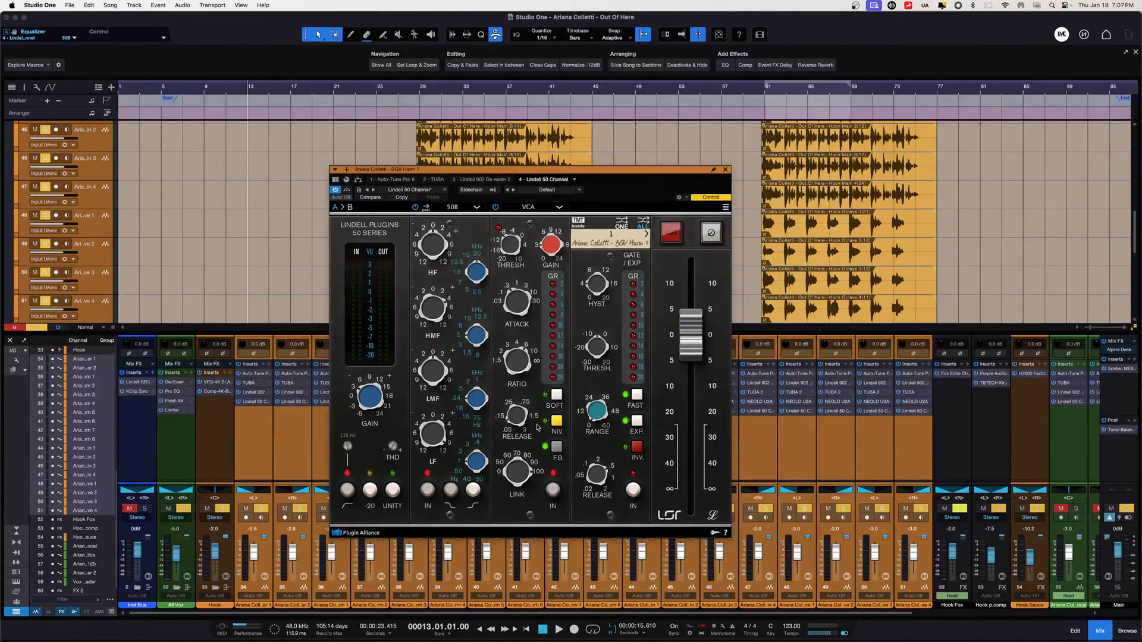
click(726, 170)
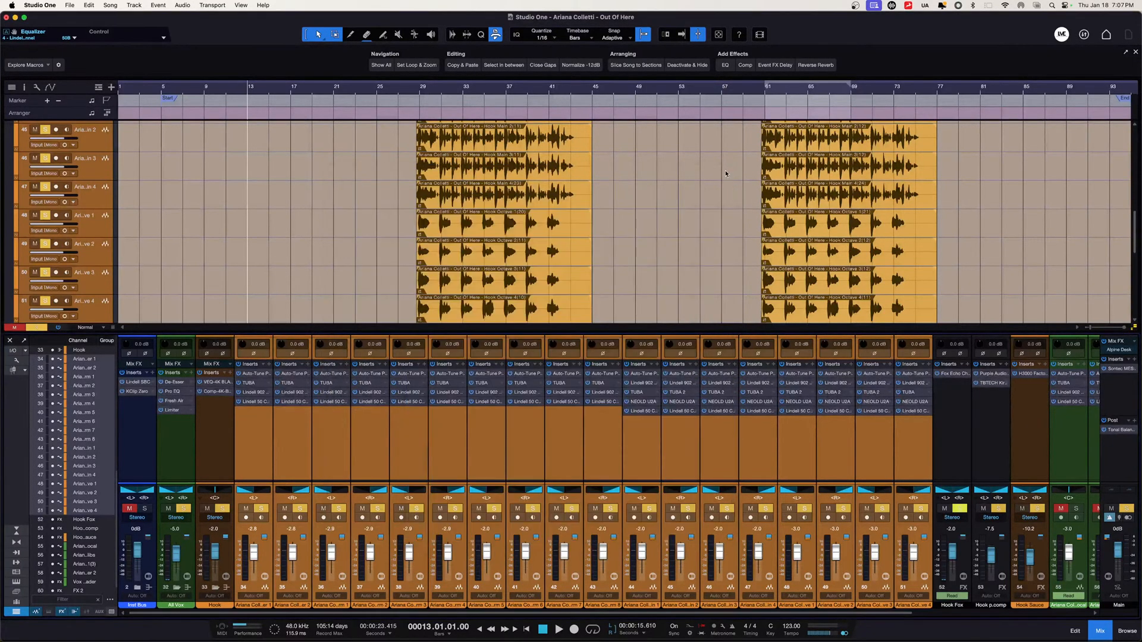
click(265, 433)
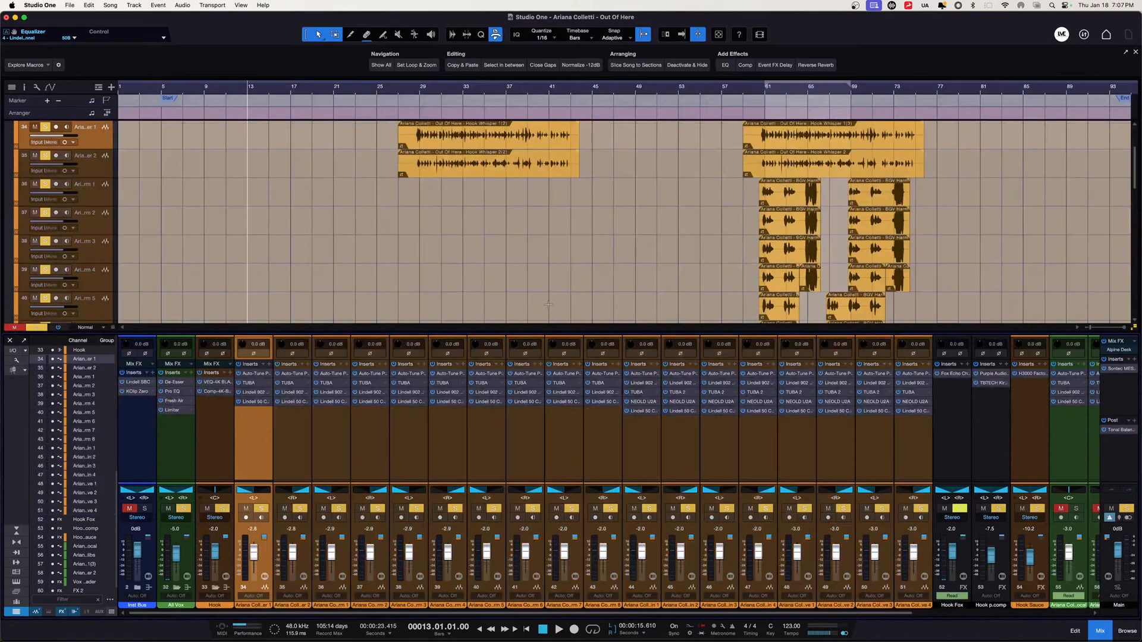
Hide the mixer and select the two Hook Whisper tracks, 34 and 35.
click(9, 340)
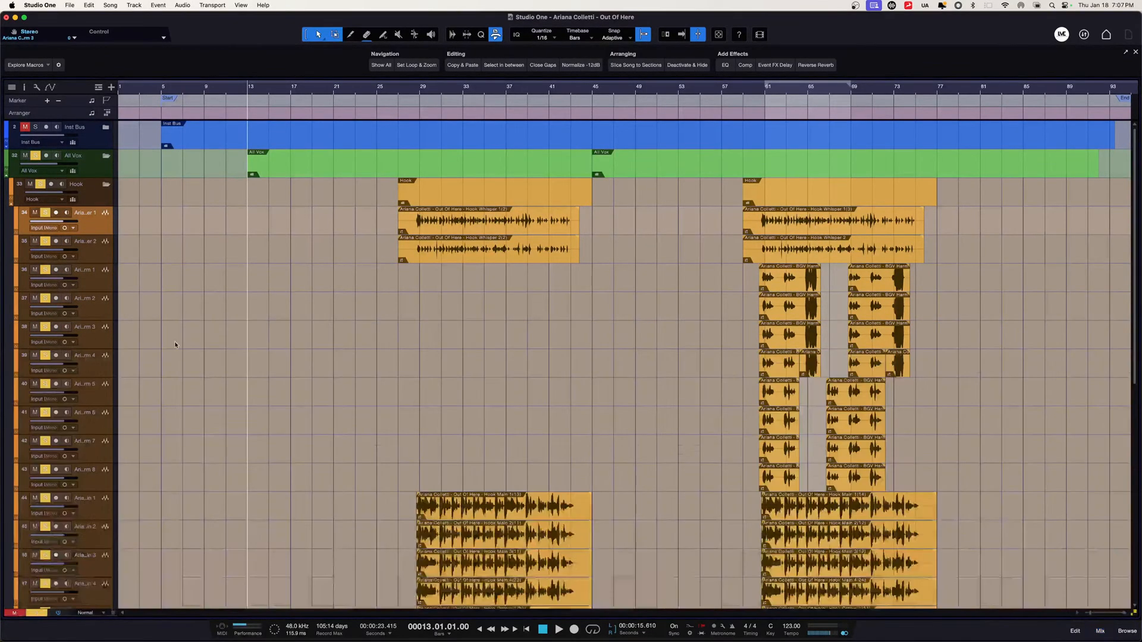
click(102, 227)
shift+click(95, 254)
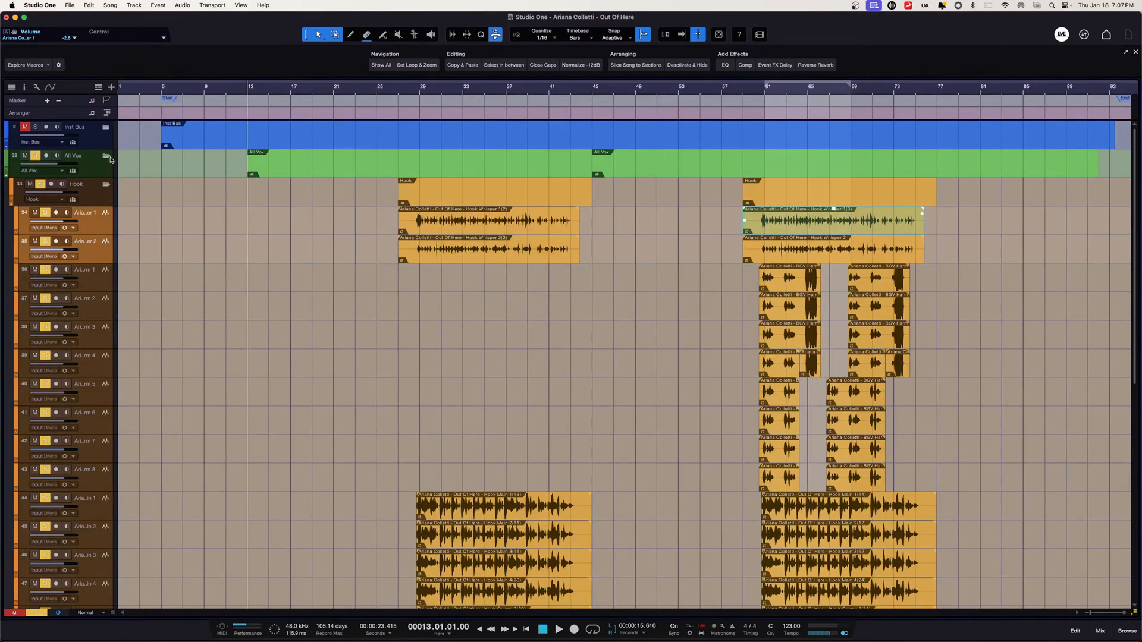
Play the soloed hook from bar 27 while looking over the whisper, harmony, main and octave tracks.
click(399, 93)
key(space)
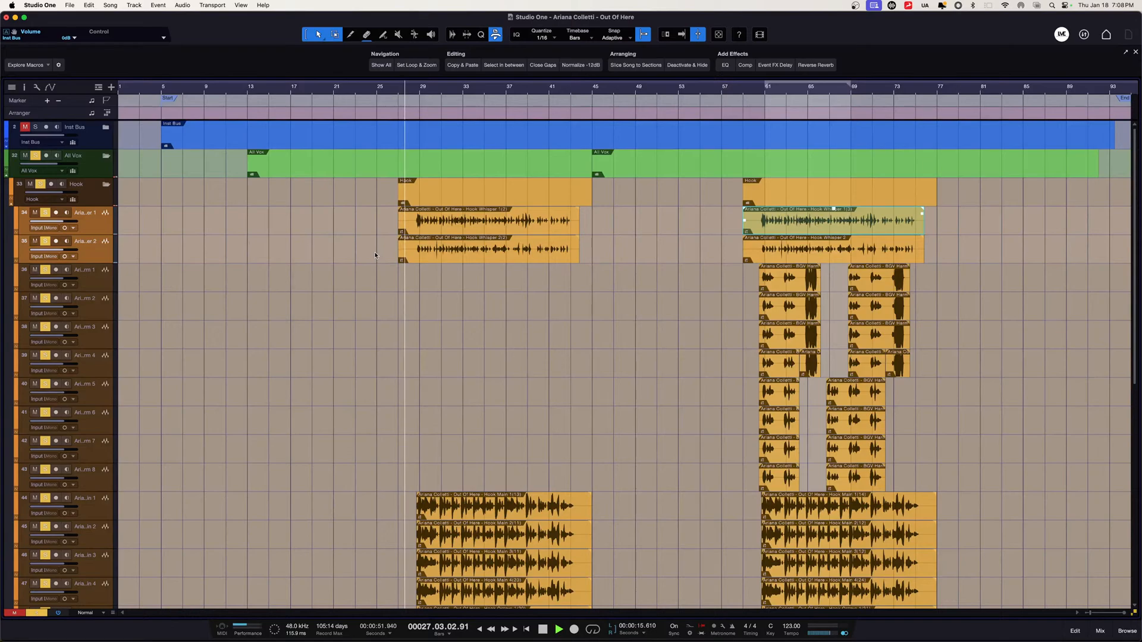
scroll(376, 253, down, 10)
key(space)
scroll(375, 255, up, 10)
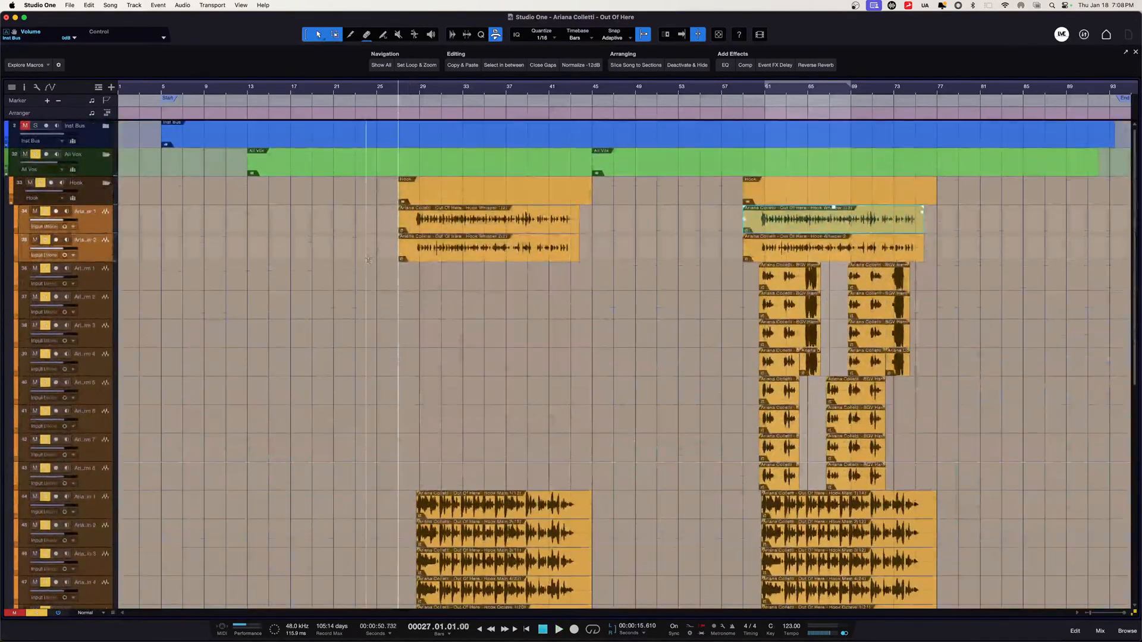
scroll(368, 259, down, 3)
scroll(367, 260, up, 2)
key(space)
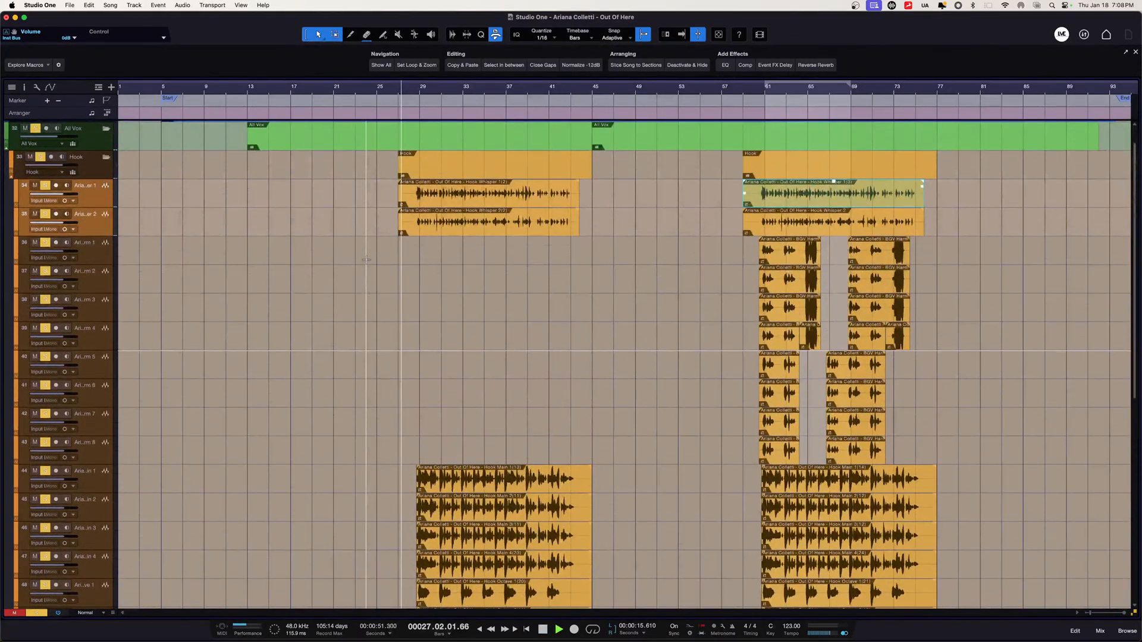
scroll(294, 302, down, 5)
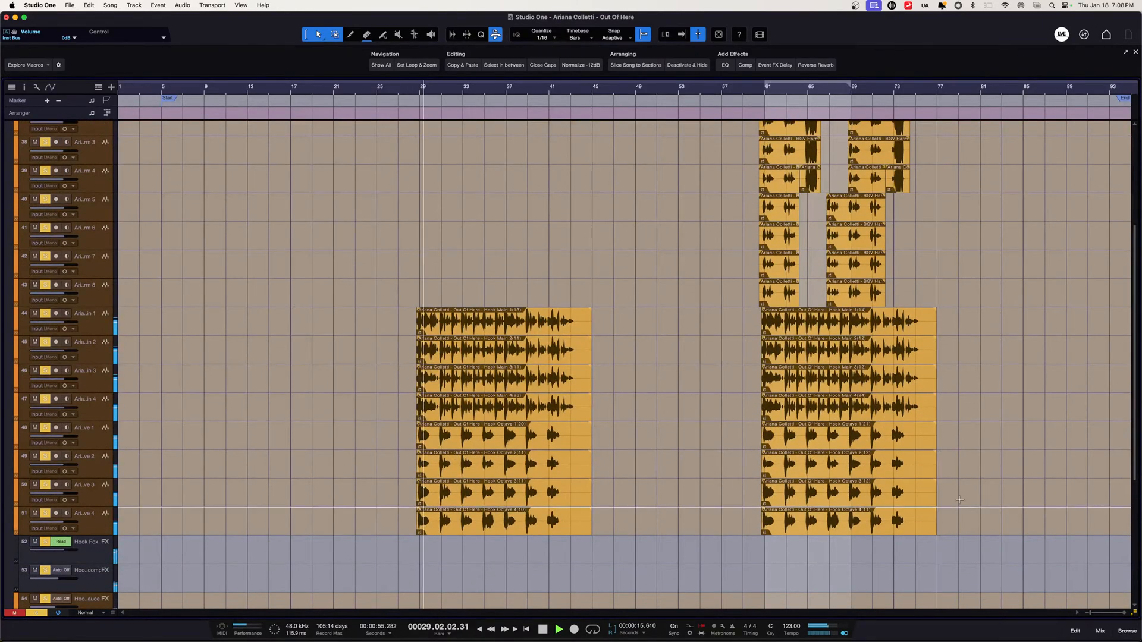
Show the mixer, open the Fox Echo Chorus on the Hook Fox channel and set its Blend to 100%.
key(F3)
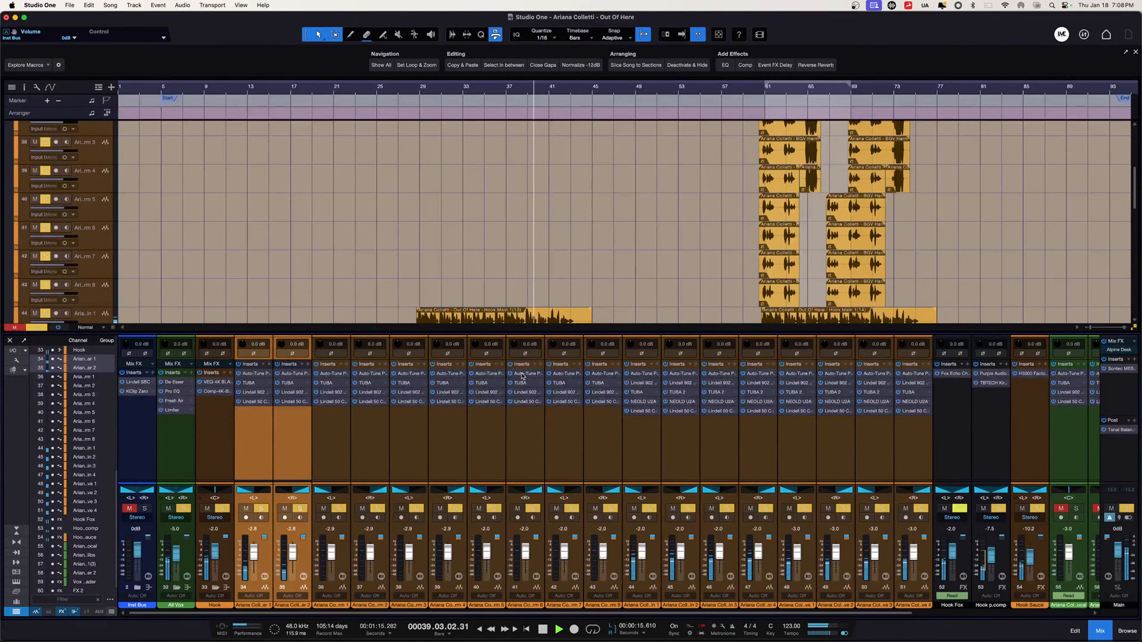
click(957, 377)
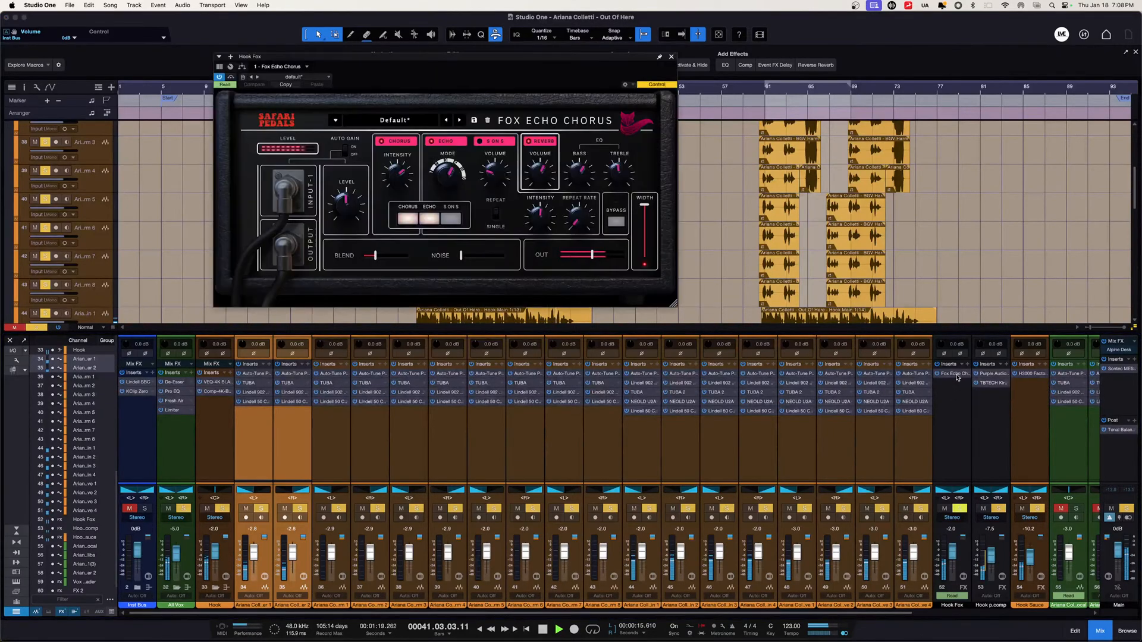
click(957, 377)
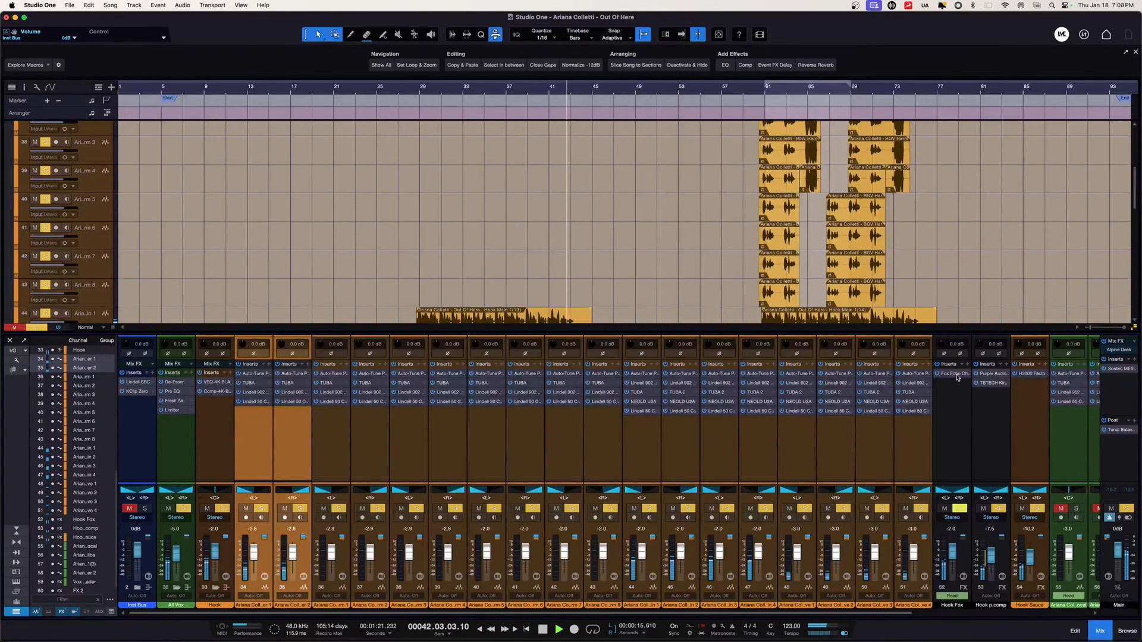
click(958, 378)
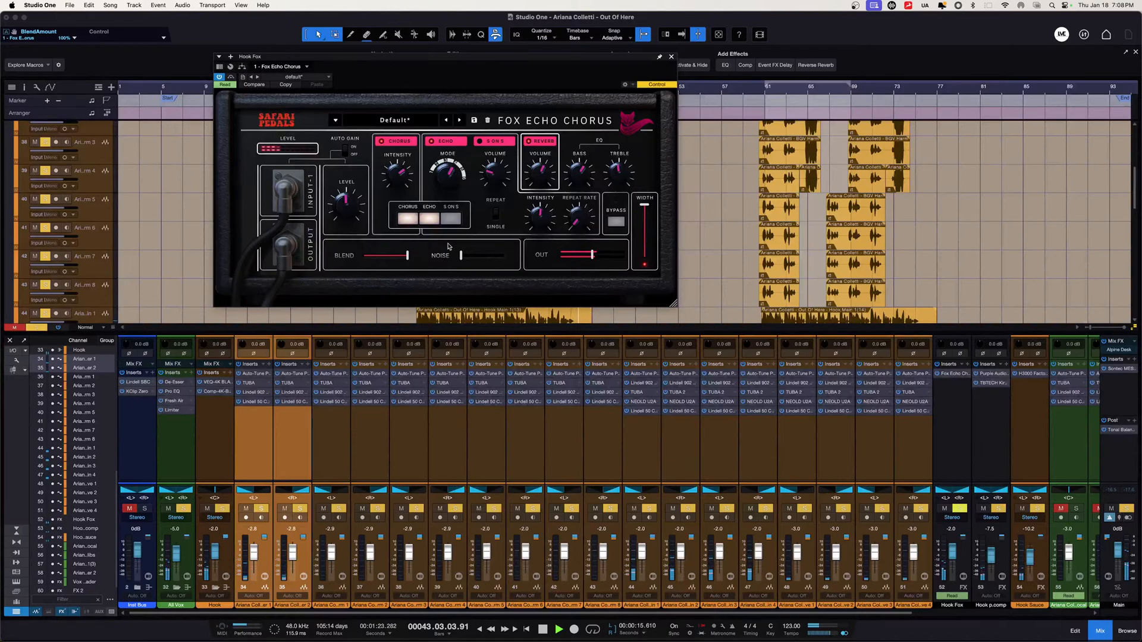
Replay the hook from bar 27 through the Fox Echo Chorus, move its window lower, close it and stop playback.
key(space)
key(space)
key(space)
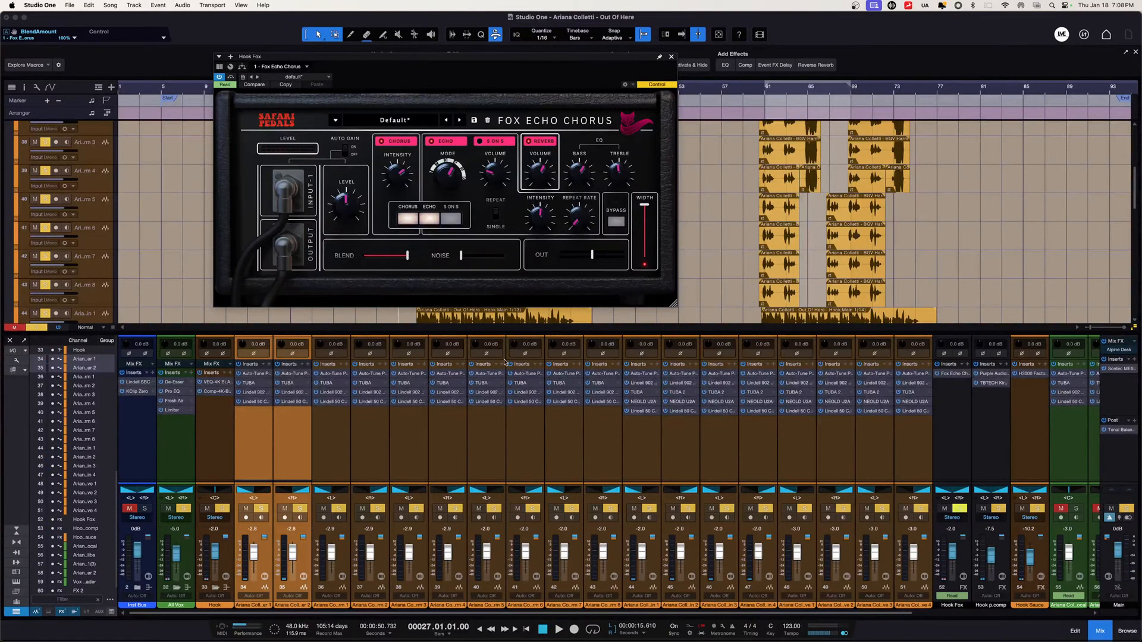
key(space)
drag(504, 58, 493, 295)
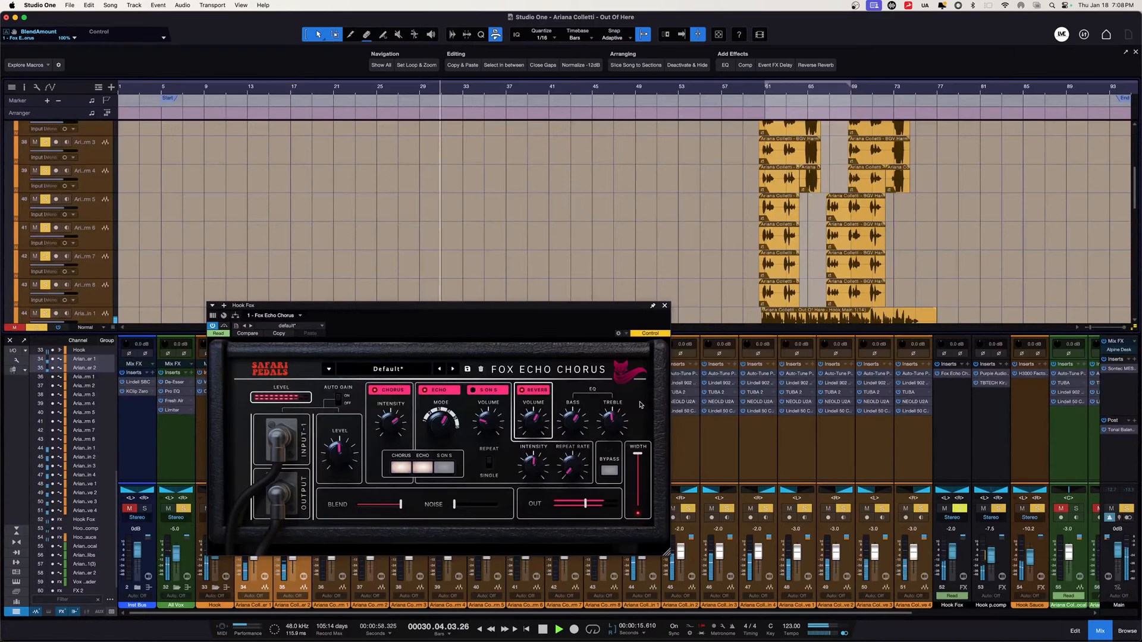
click(665, 306)
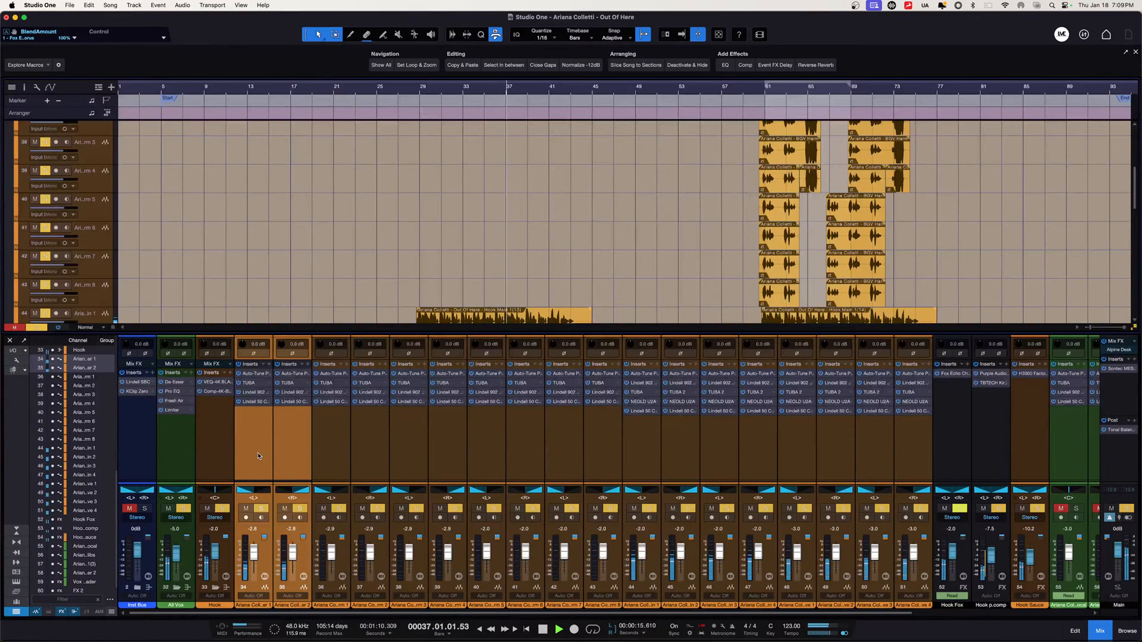
key(space)
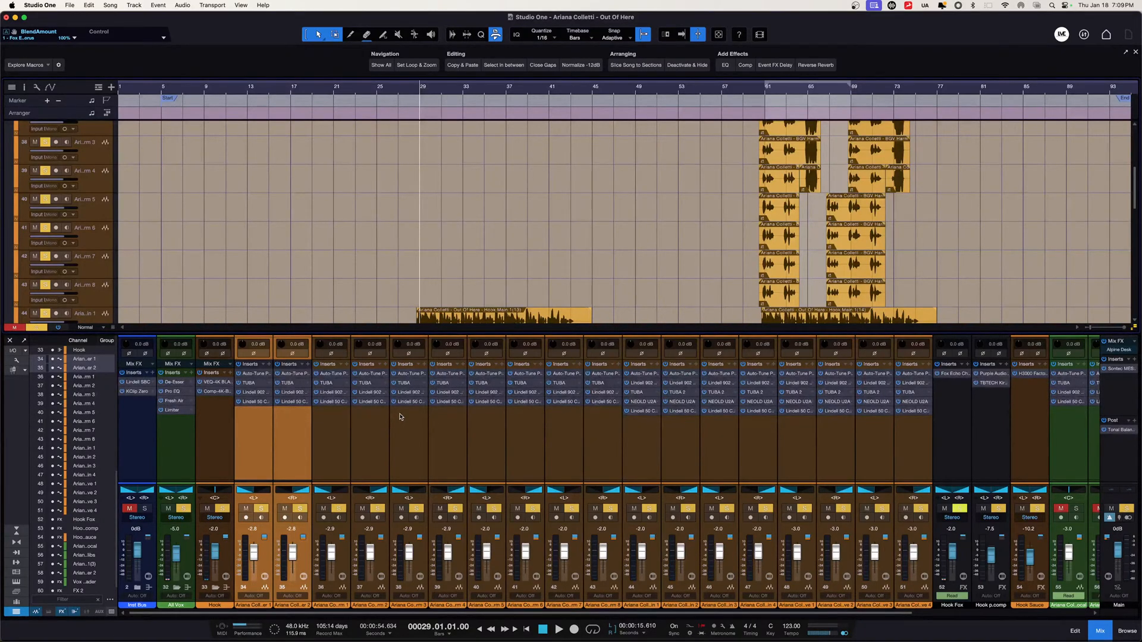
Reduce the track height to Tiny and hide the mixer so that all hook and vocal tracks fit in the arrangement.
scroll(595, 208, down, 6)
scroll(595, 209, up, 1)
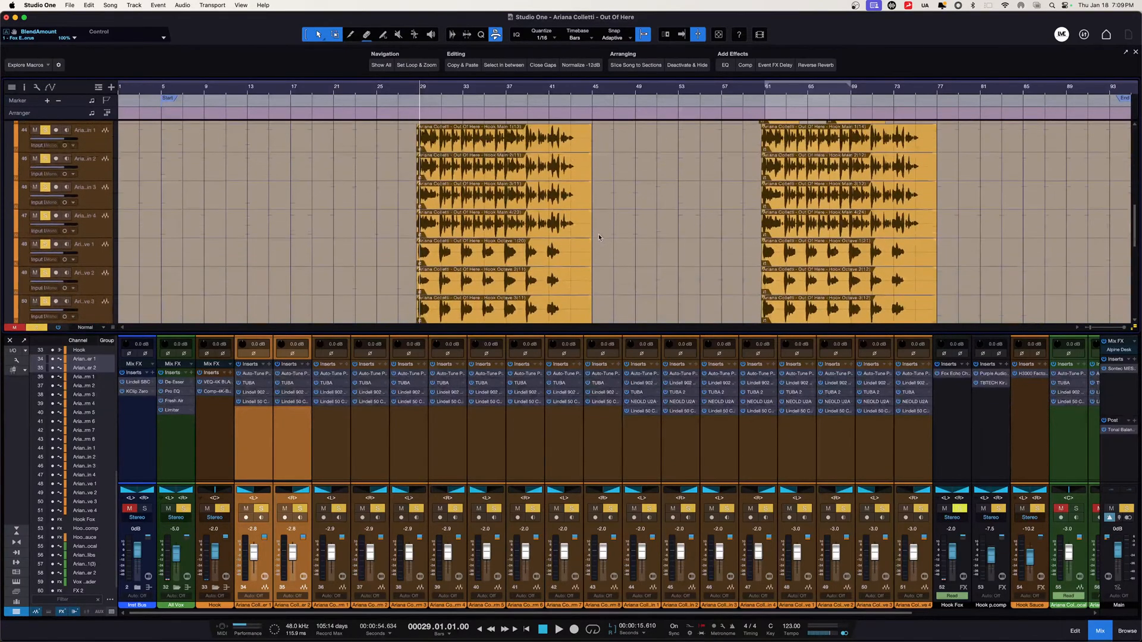
scroll(605, 231, up, 3)
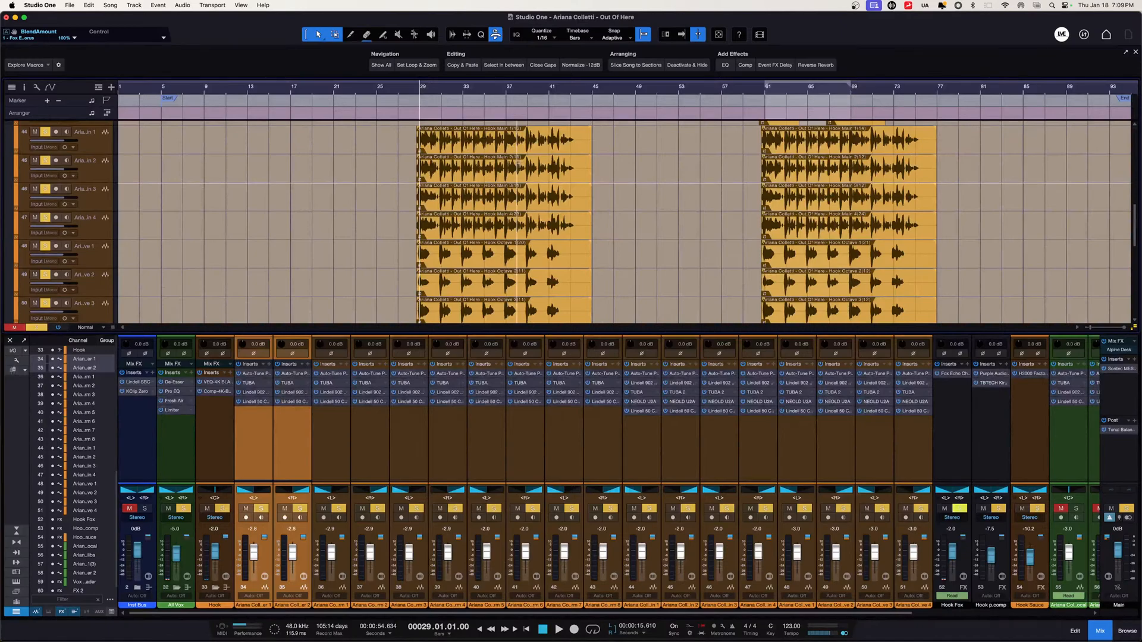
scroll(577, 254, down, 4)
scroll(580, 247, down, 4)
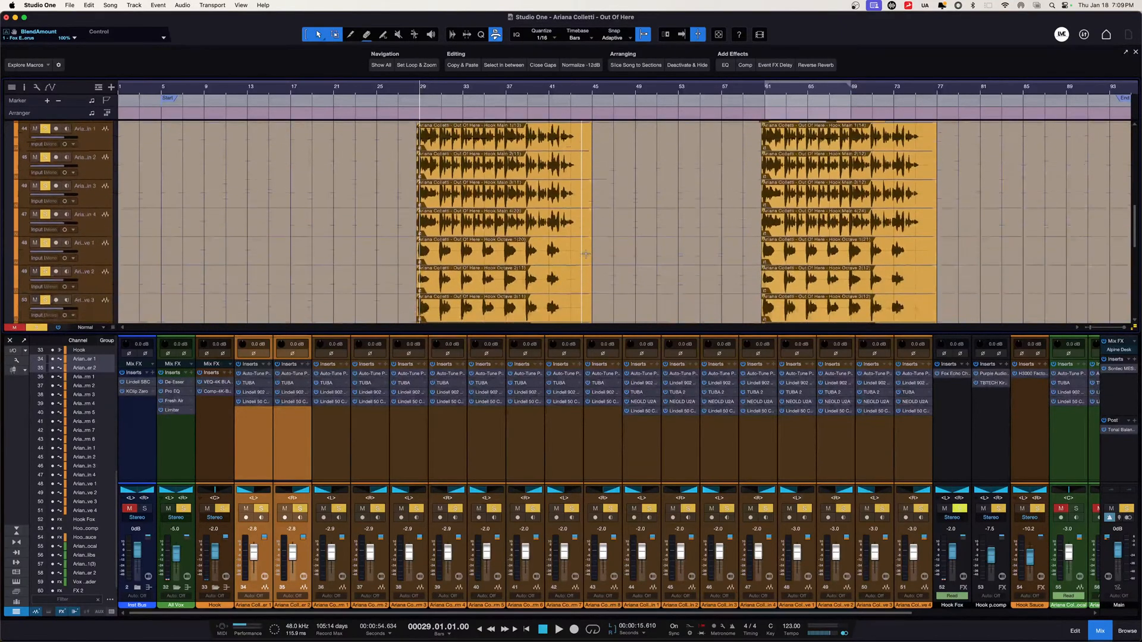
key(alt+z)
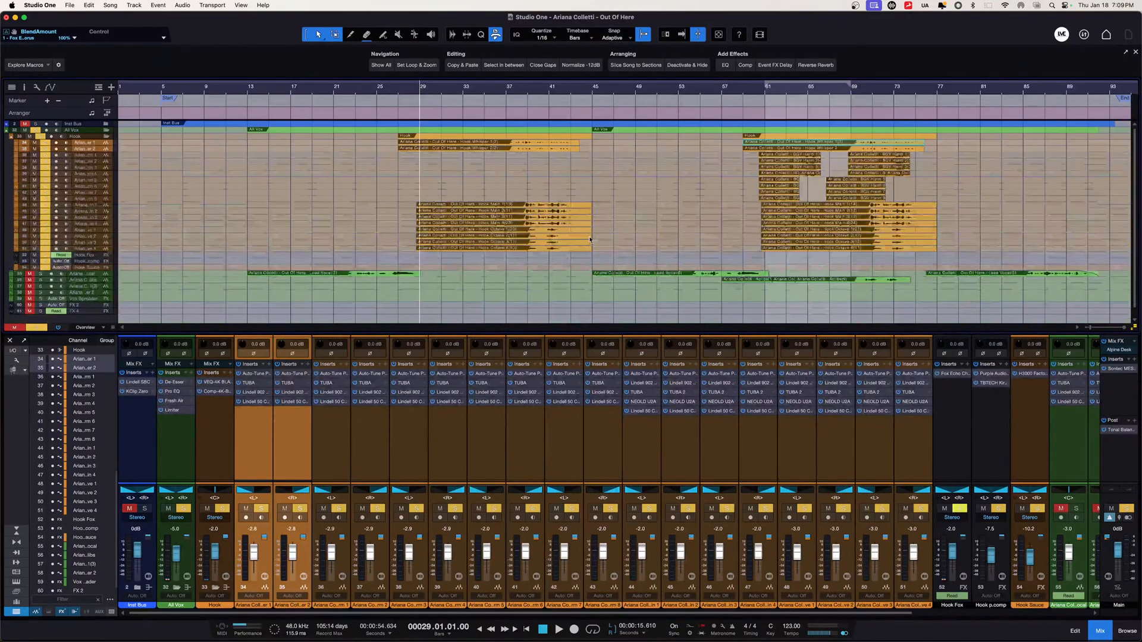
click(11, 343)
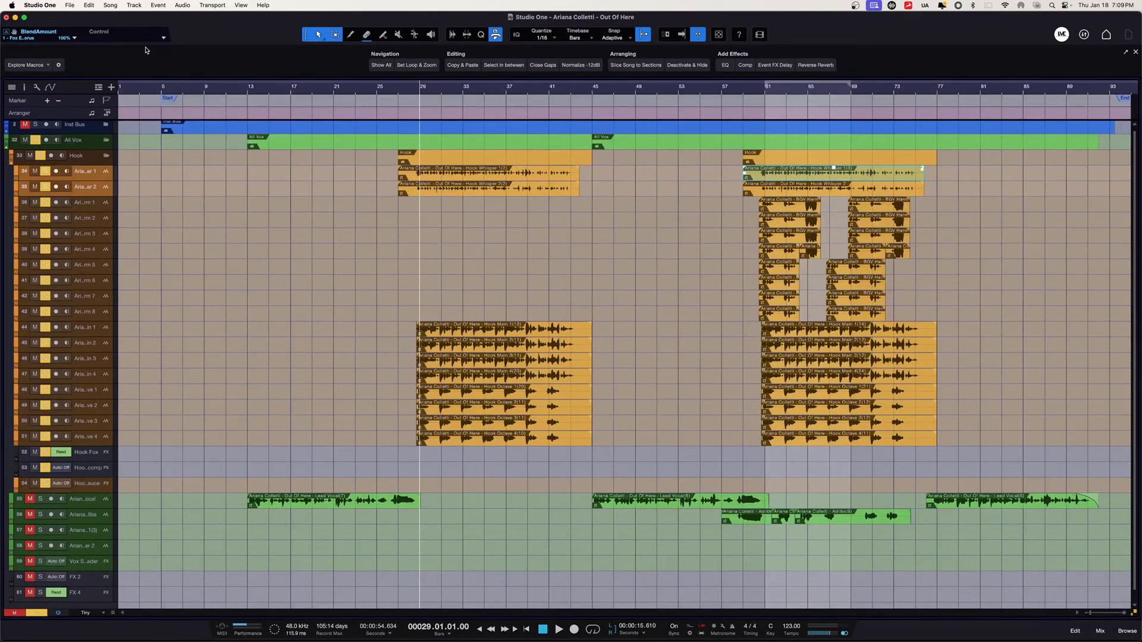
click(54, 174)
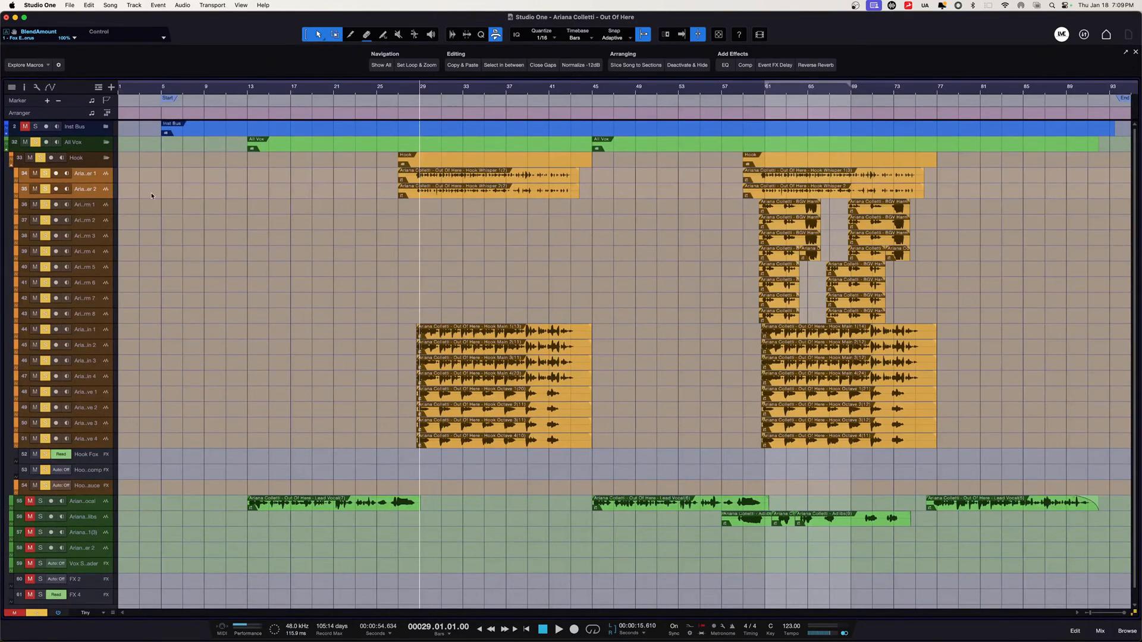
Clear the Hook folder's solo and solo only the Hook Whisper 1 and Hook Whisper 2 tracks.
click(44, 175)
click(45, 174)
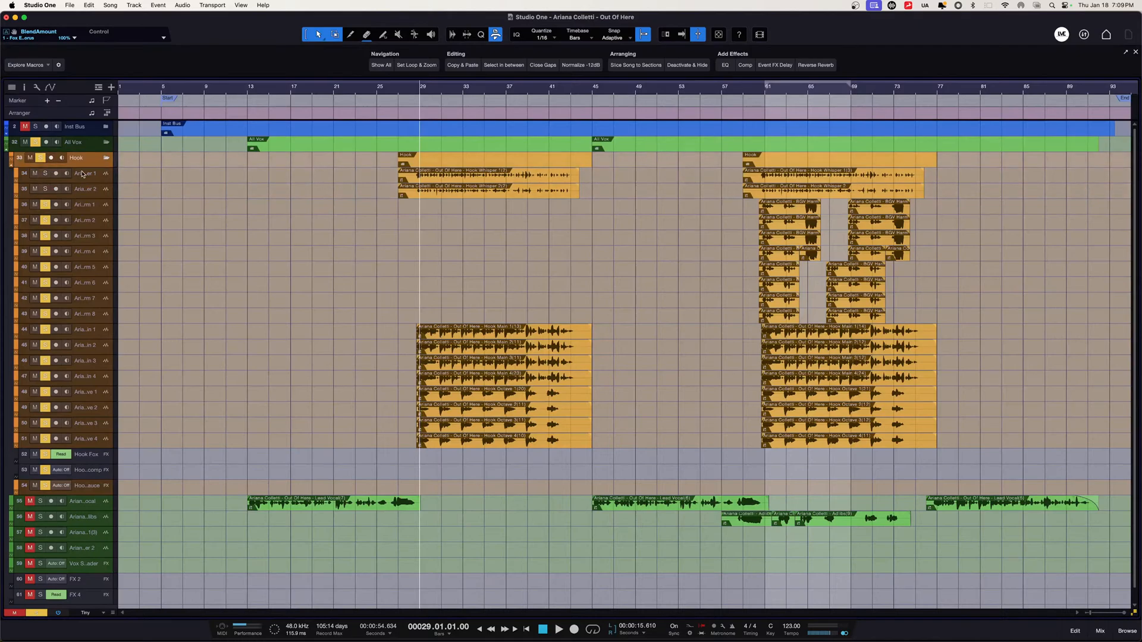
click(47, 190)
click(40, 158)
click(45, 173)
click(46, 189)
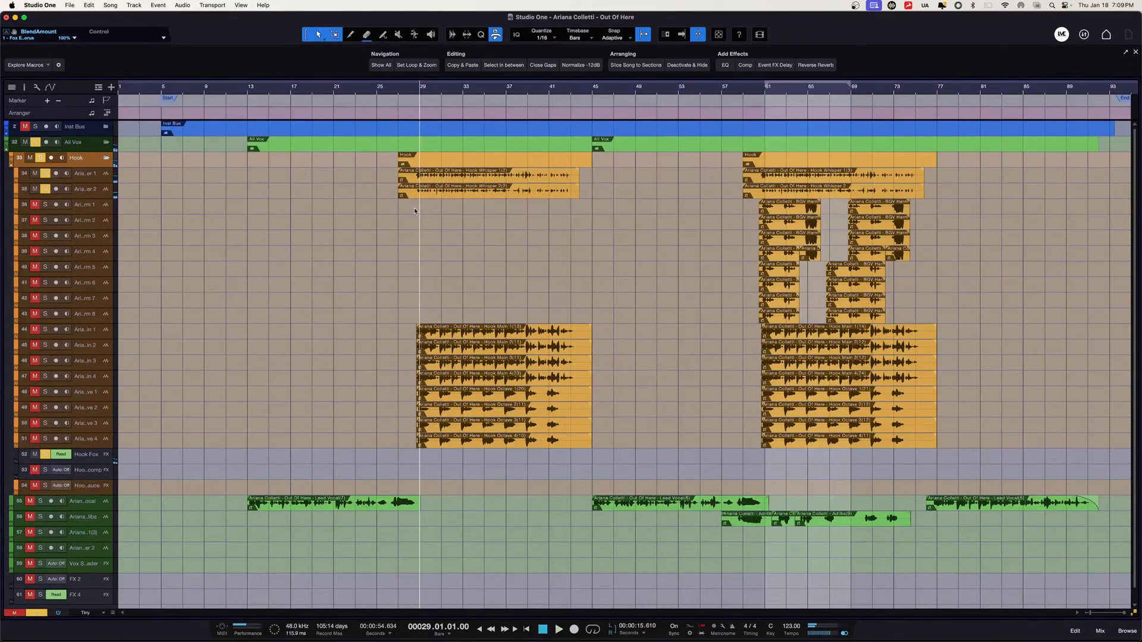
Select both Hook Whisper tracks together and enlarge their track height to show bigger waveforms.
click(105, 189)
right_click(98, 175)
click(86, 191)
right_click(87, 191)
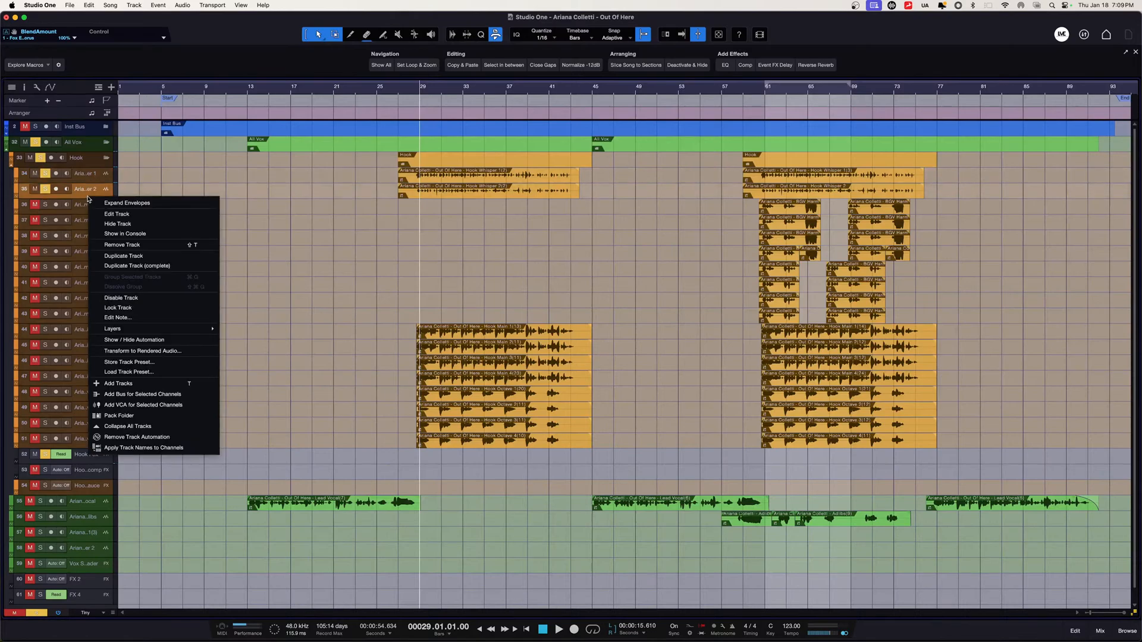
click(95, 183)
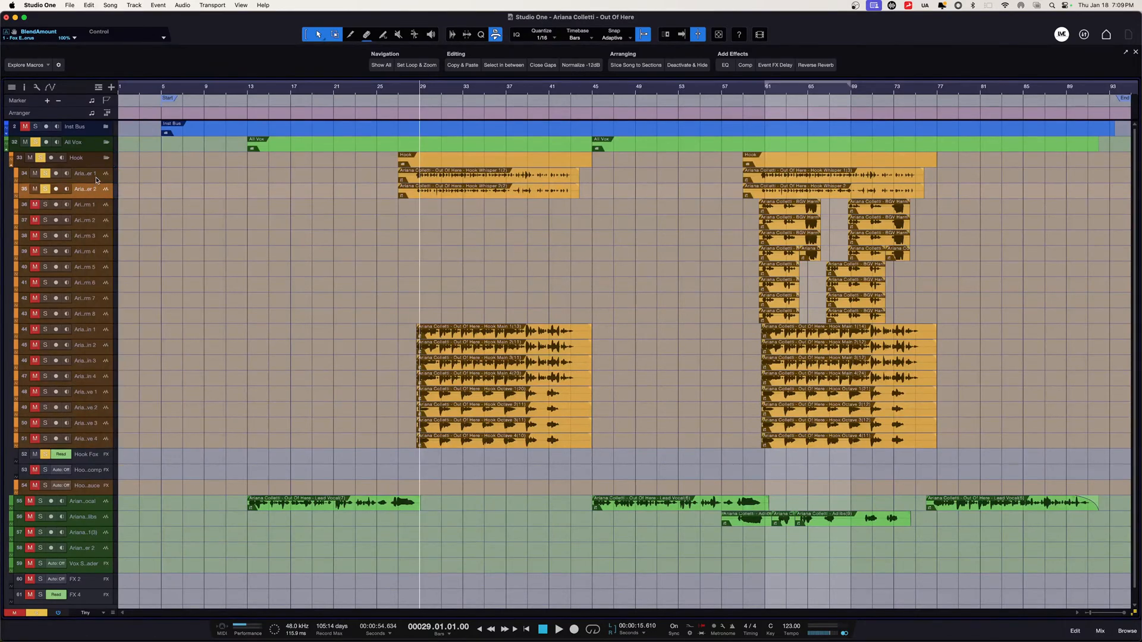
shift+click(97, 178)
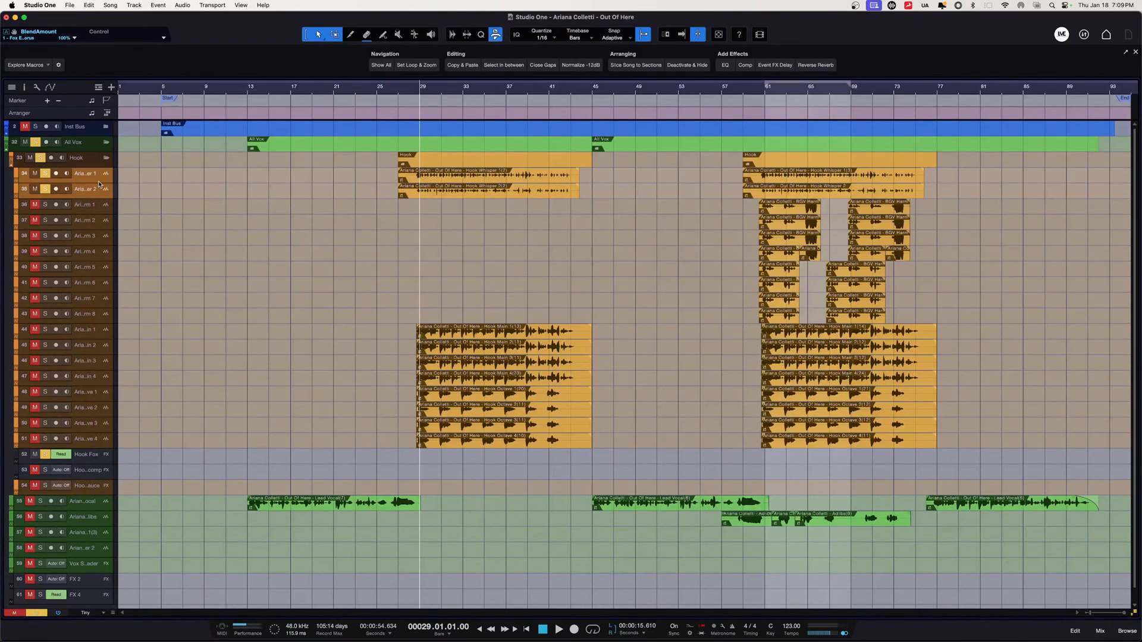
drag(100, 198, 115, 234)
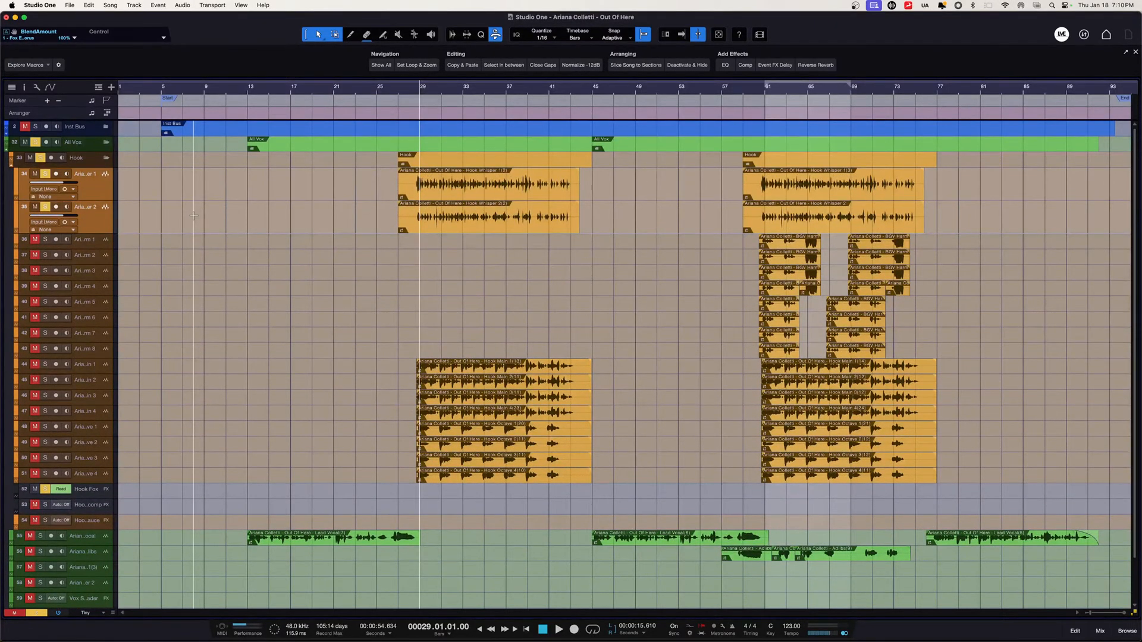
Play the soloed whispers from bar 29, stop playback and take both tracks out of solo.
key(space)
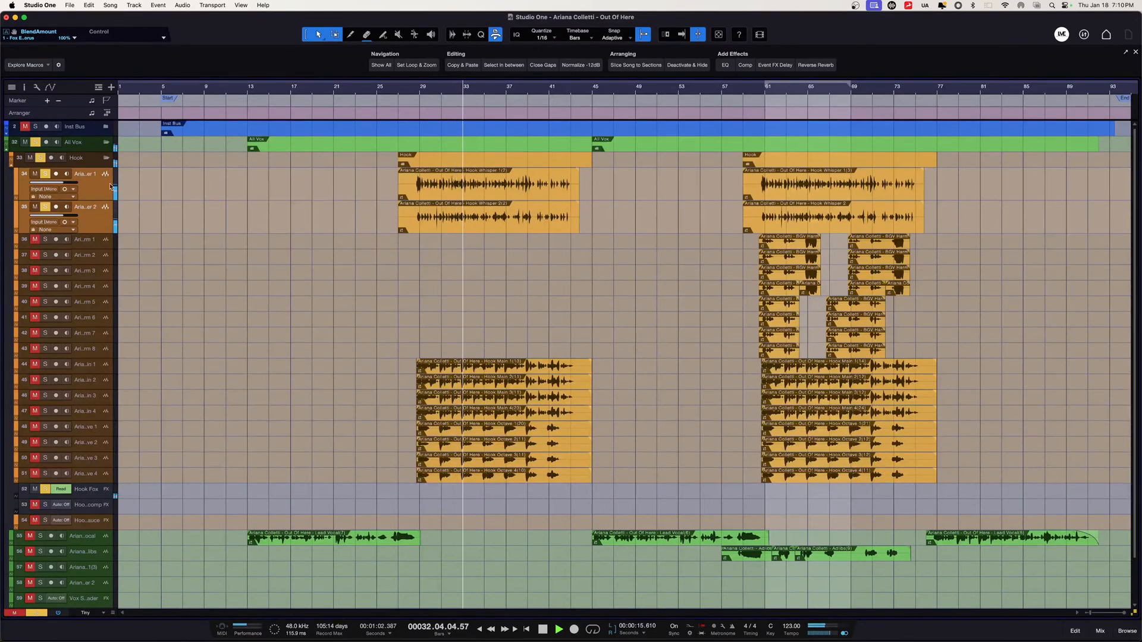
key(space)
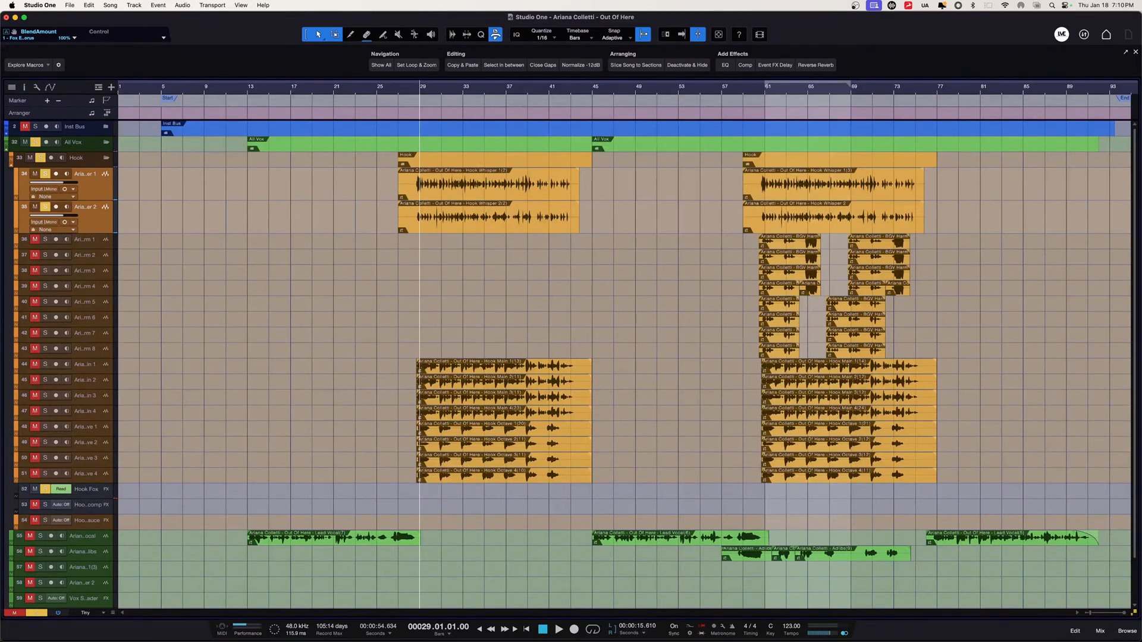
click(45, 174)
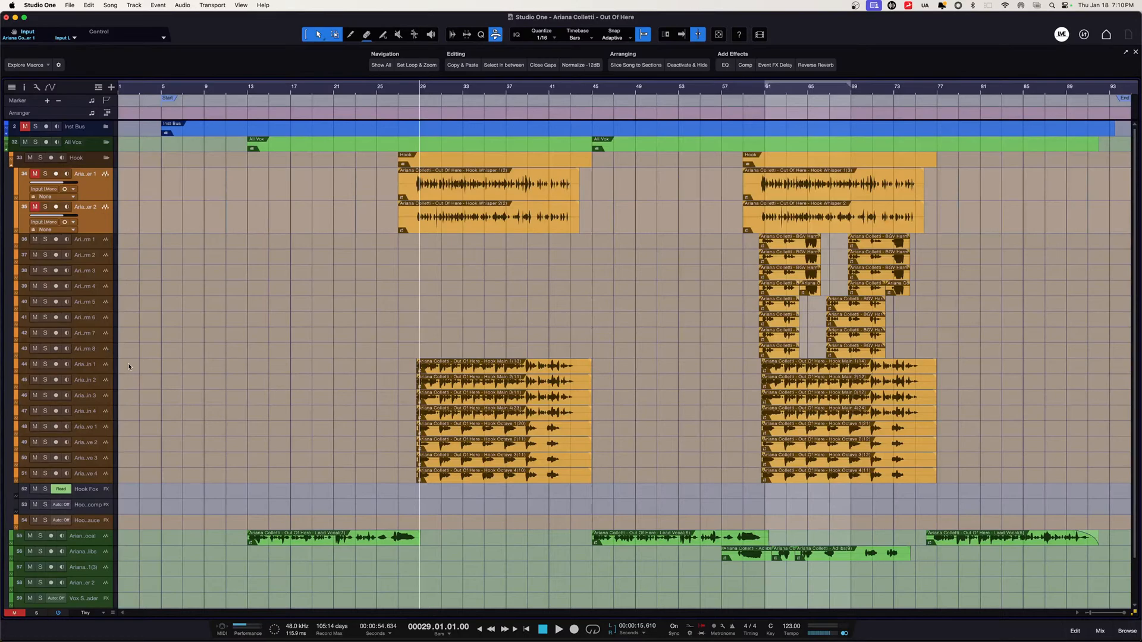
Widen the track list to reveal the full track names and select Hook Main 1 through Hook Main 4.
drag(117, 369, 220, 371)
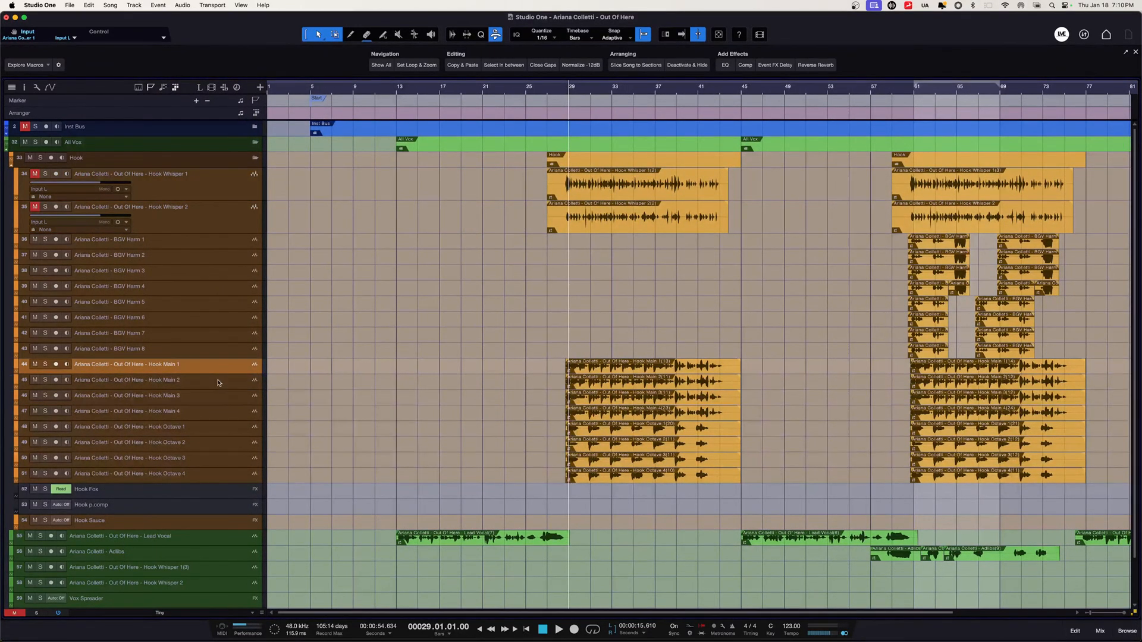
shift+click(197, 416)
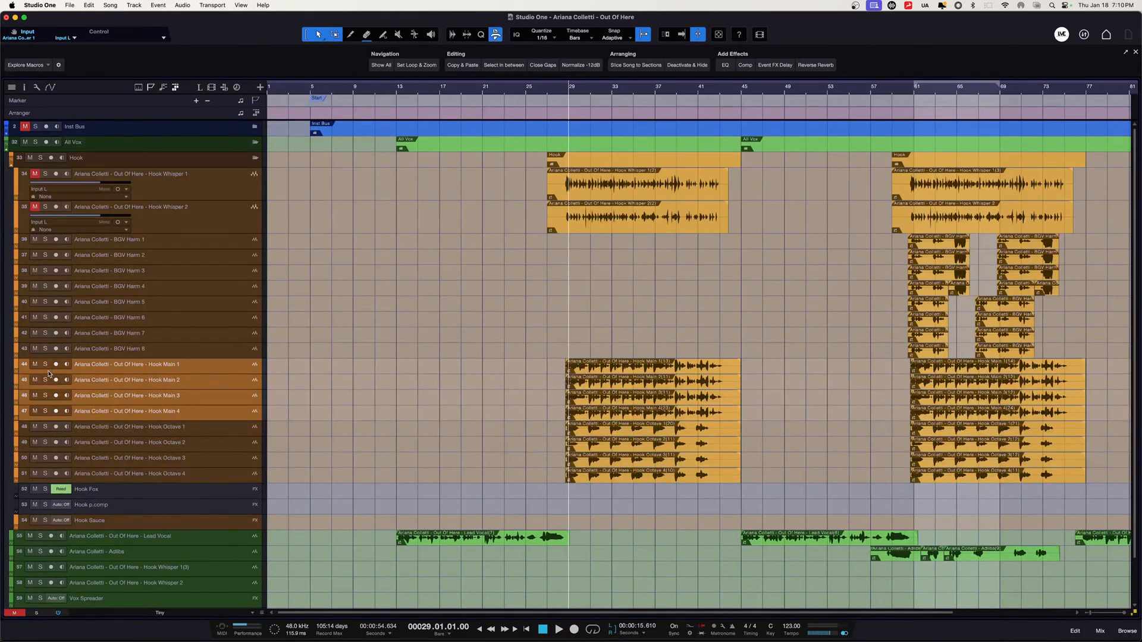
click(212, 366)
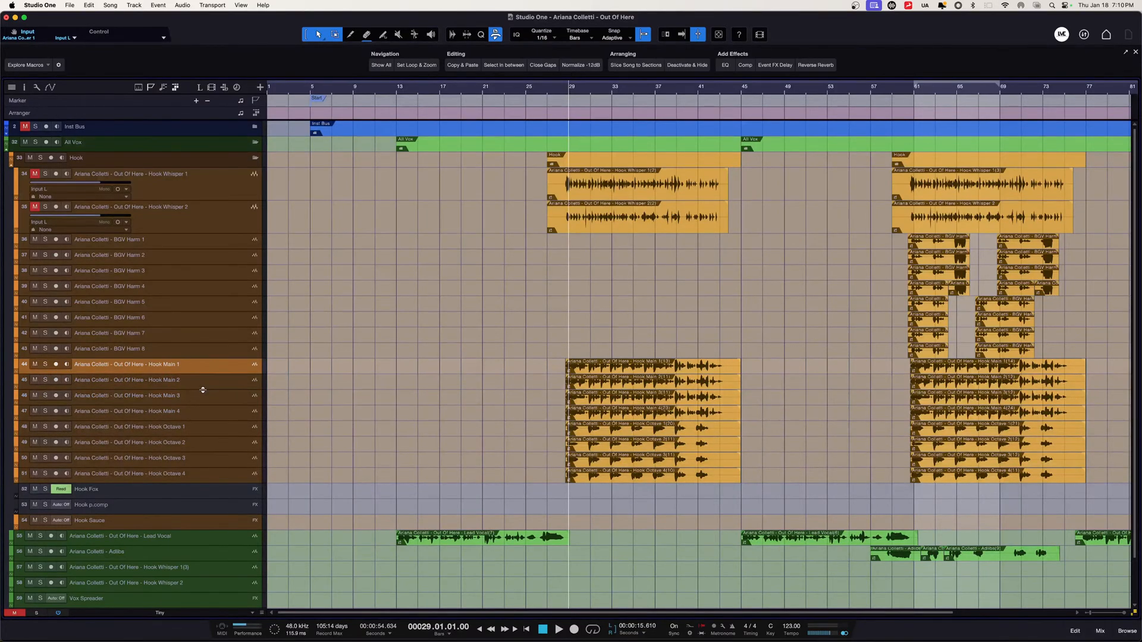
key(Down)
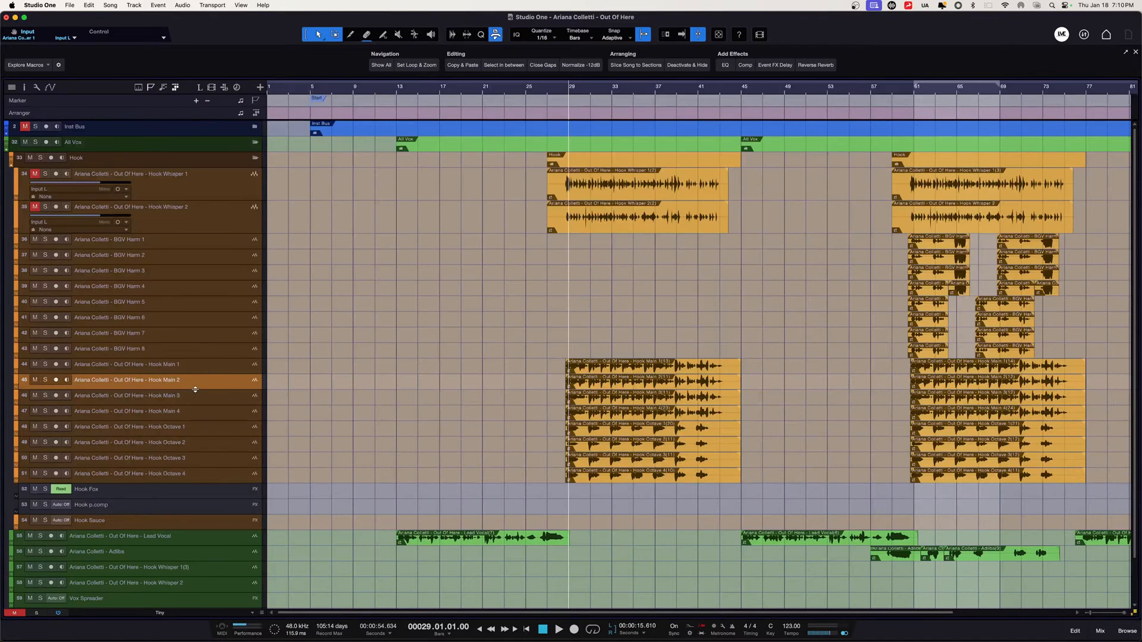
click(202, 410)
shift+click(202, 395)
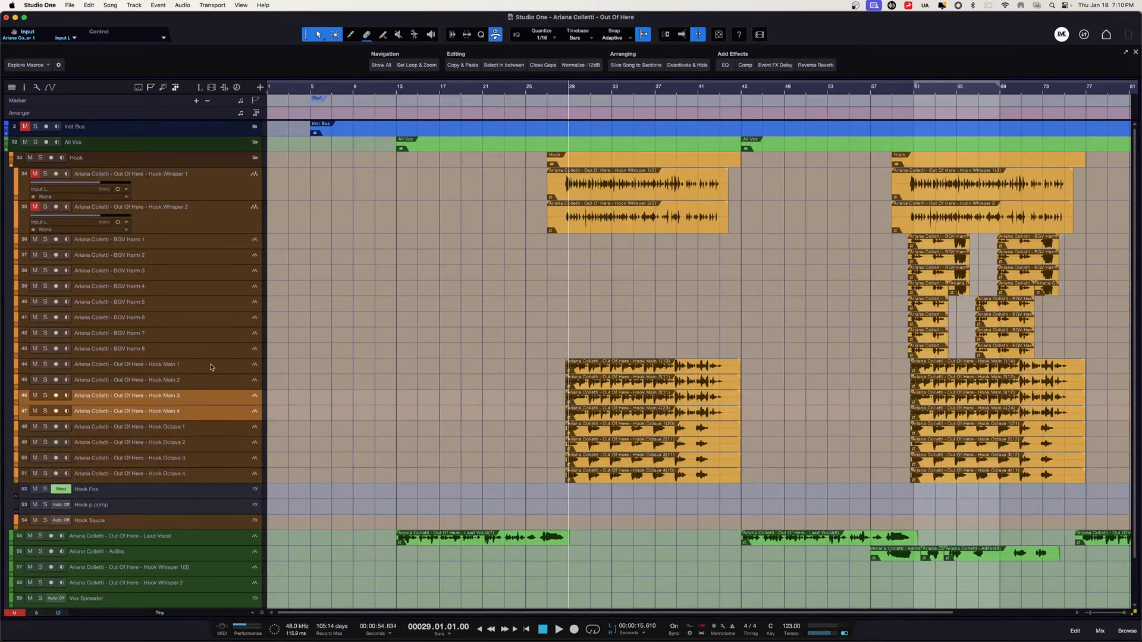
shift+click(211, 367)
Check the four Hook Main channels in the mixer, hide it, and play them soloed from bar 29.
click(1101, 632)
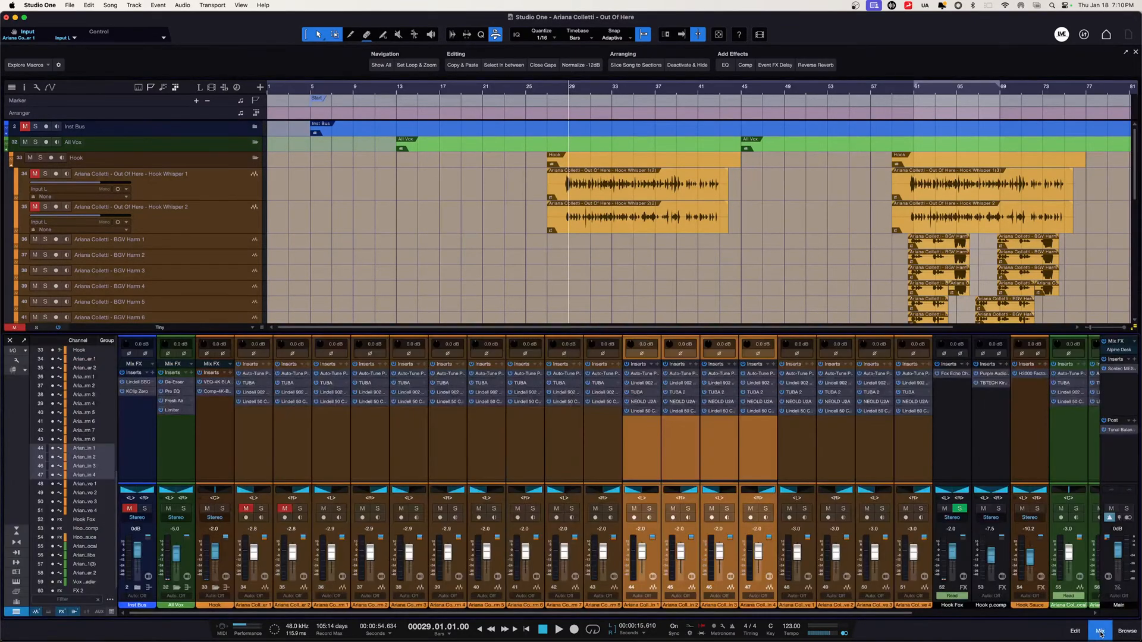
click(1101, 632)
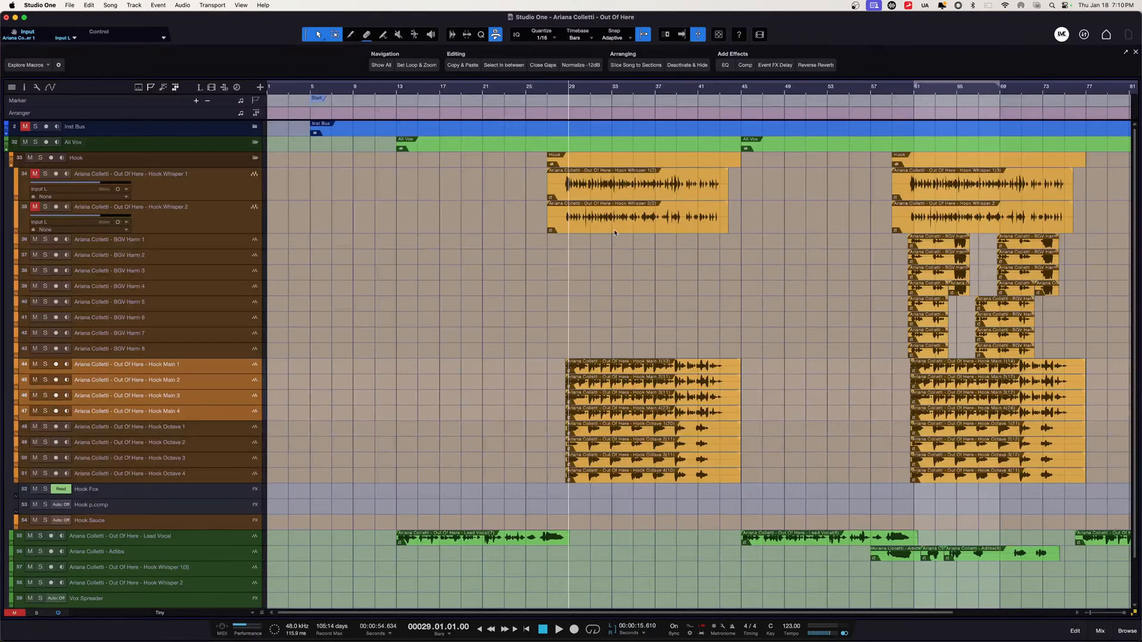
click(44, 411)
key(space)
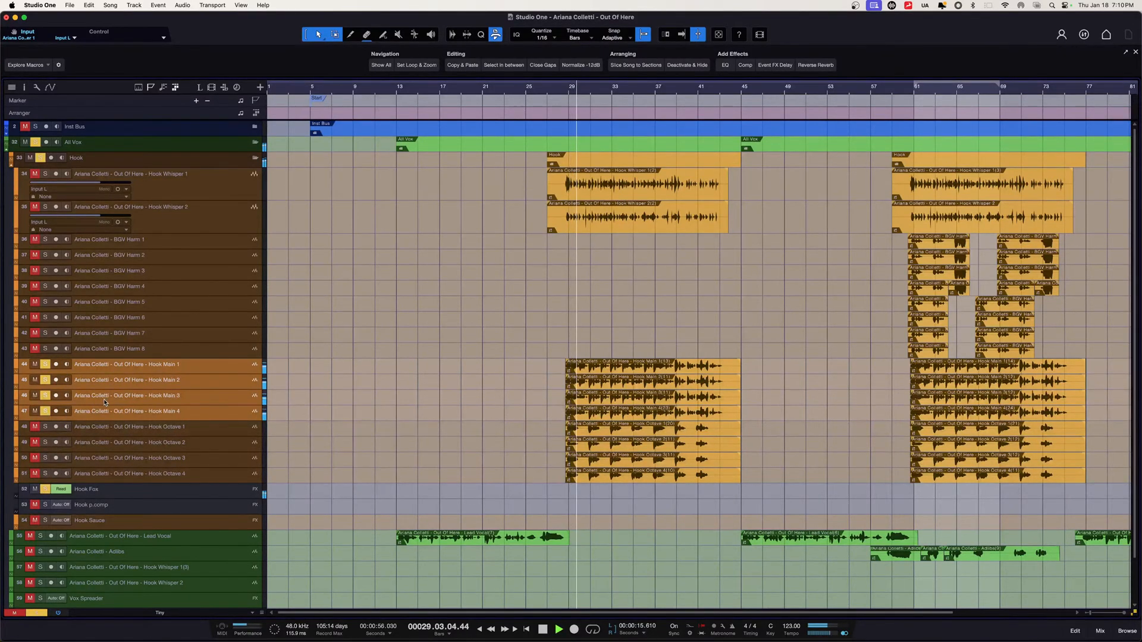
Show the mixer, review the Lindell 902 De-esser and TUBA inserts on Hook Main 1, and stop playback.
click(1101, 631)
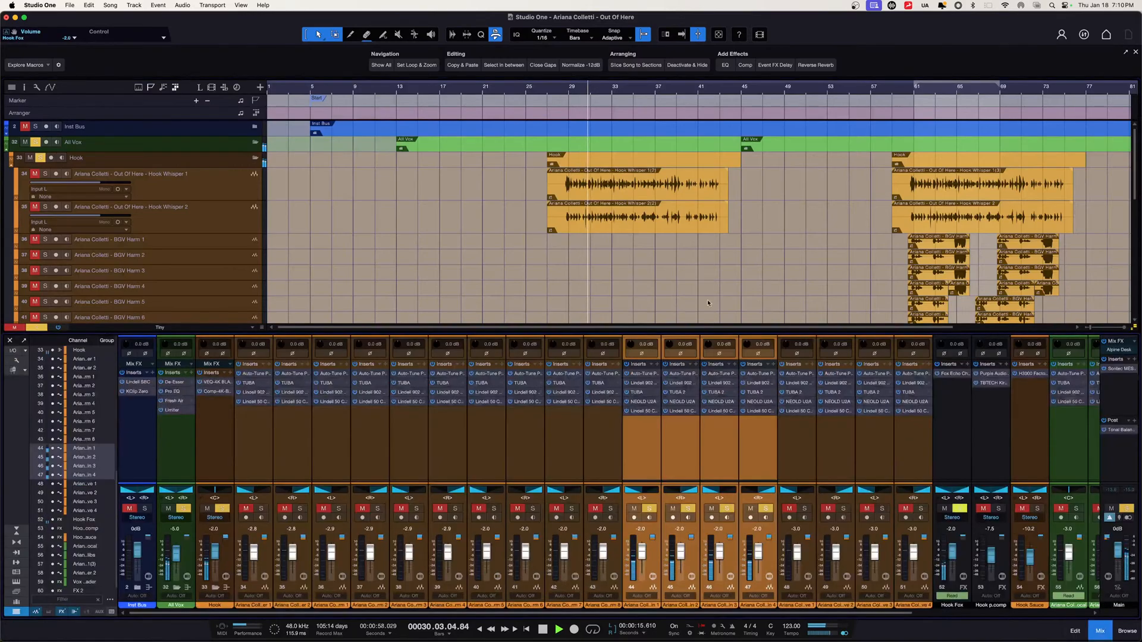
click(643, 383)
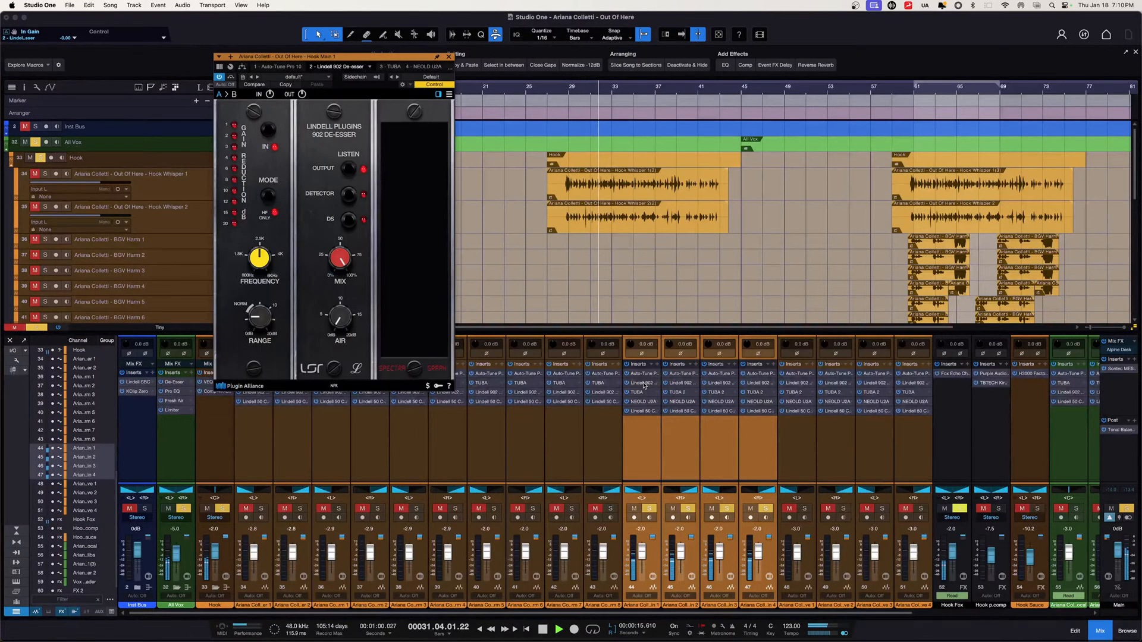
click(643, 393)
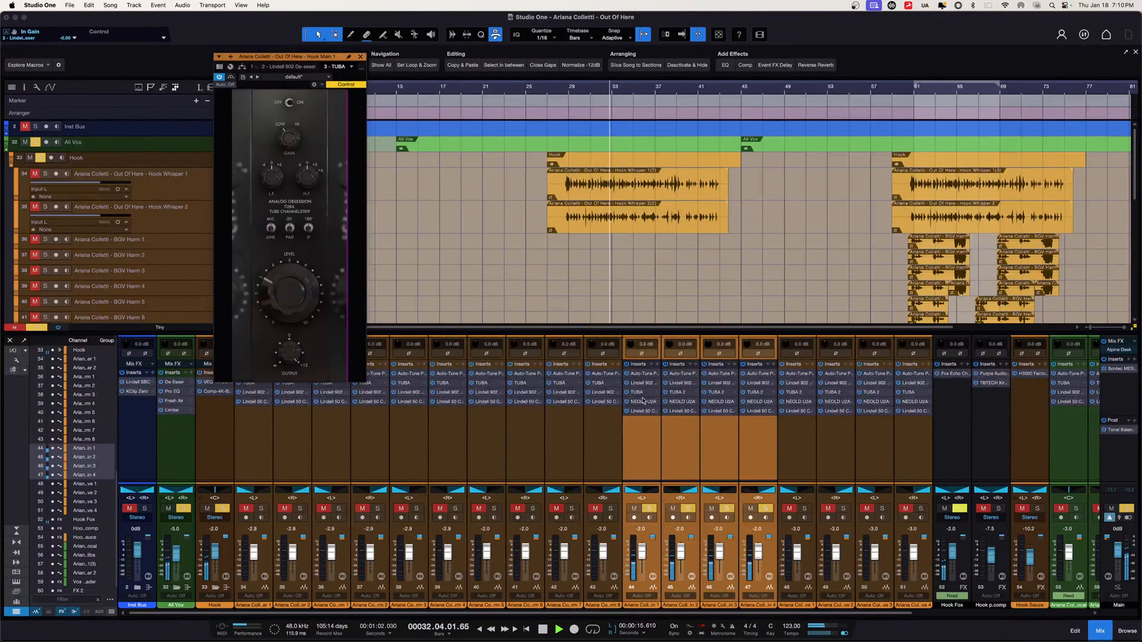
key(space)
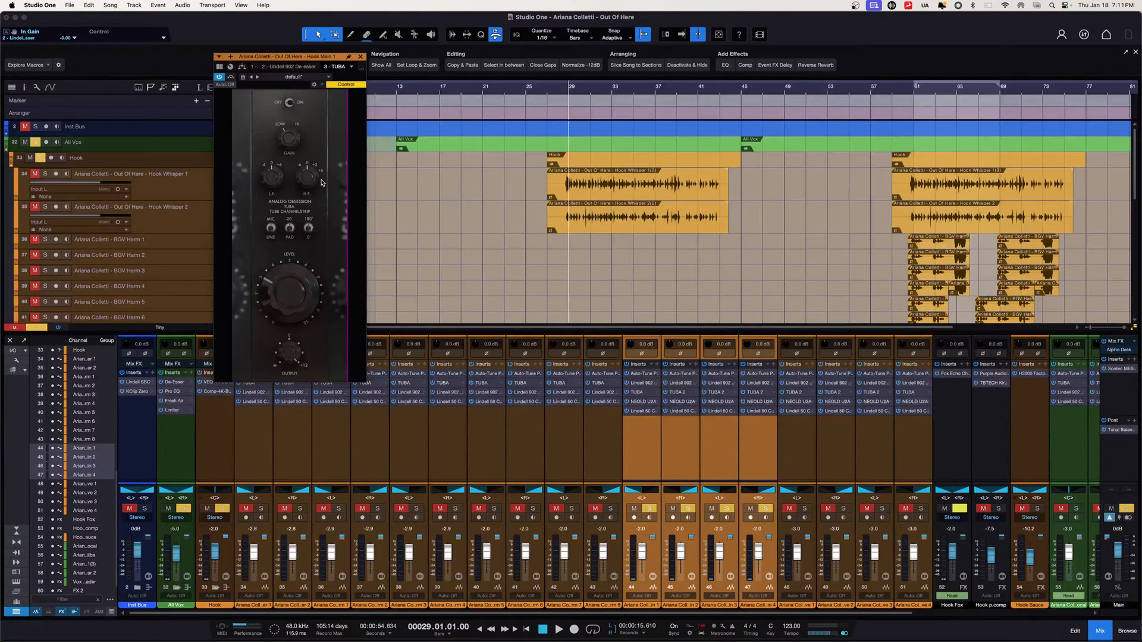
Review the NEOLD U2A and Lindell 50 Channel inserts on Hook Main 1, and audition the soloed Hook Main tracks.
click(639, 407)
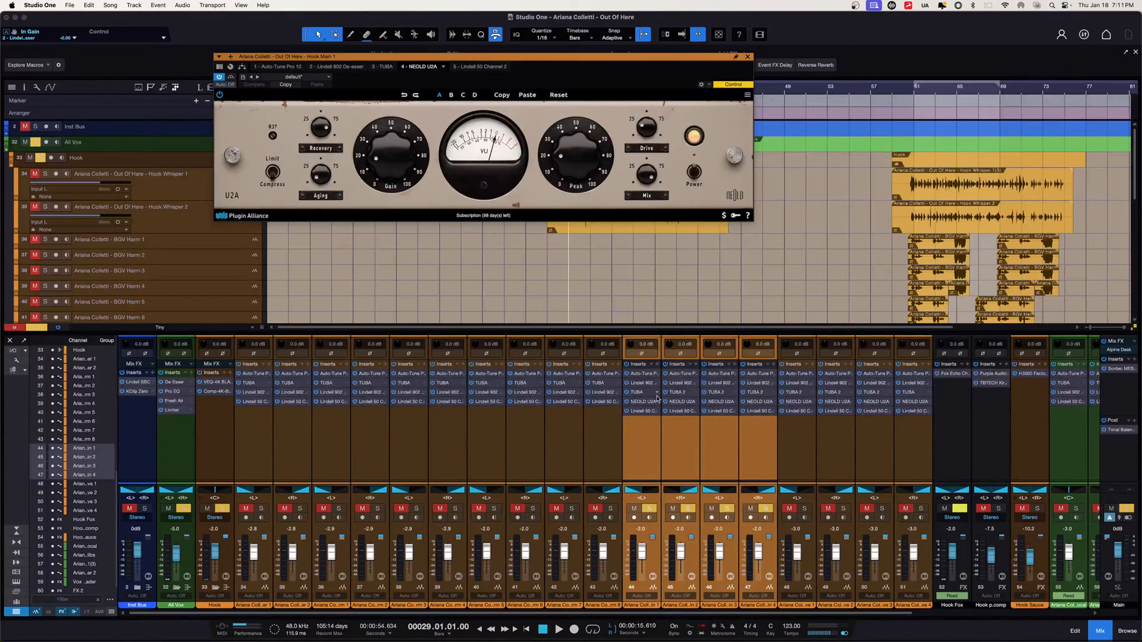
click(643, 411)
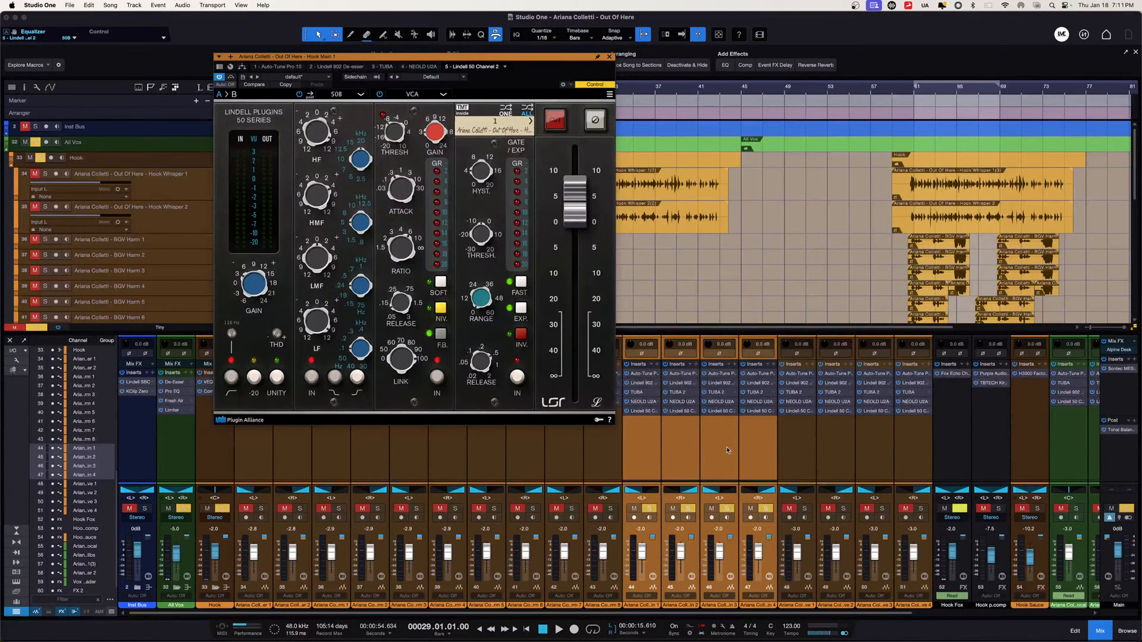
key(space)
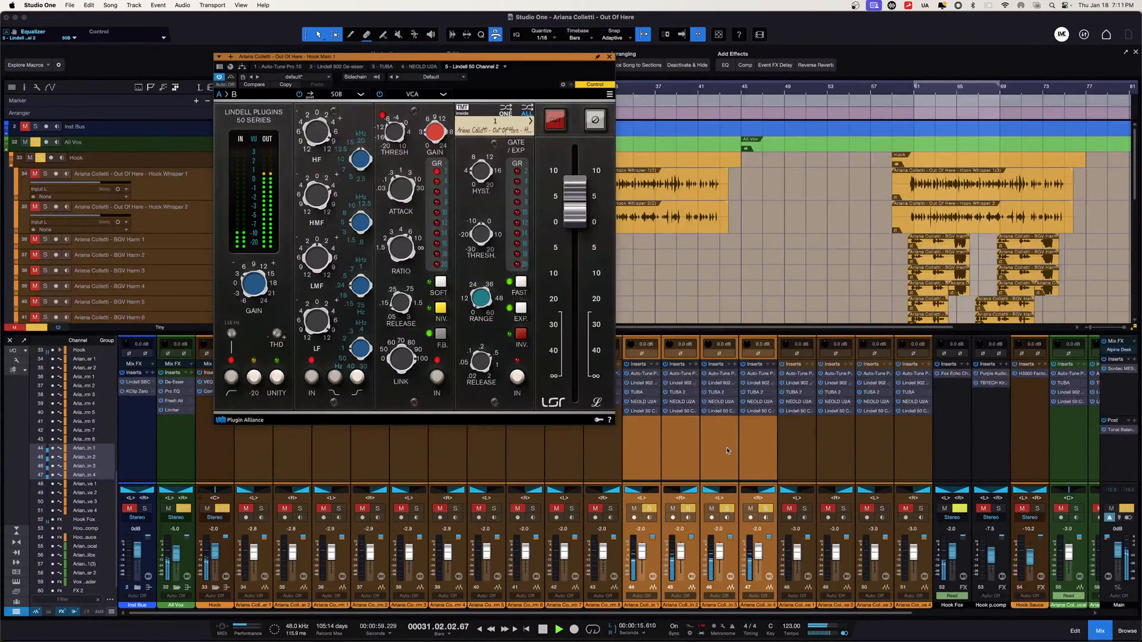
key(space)
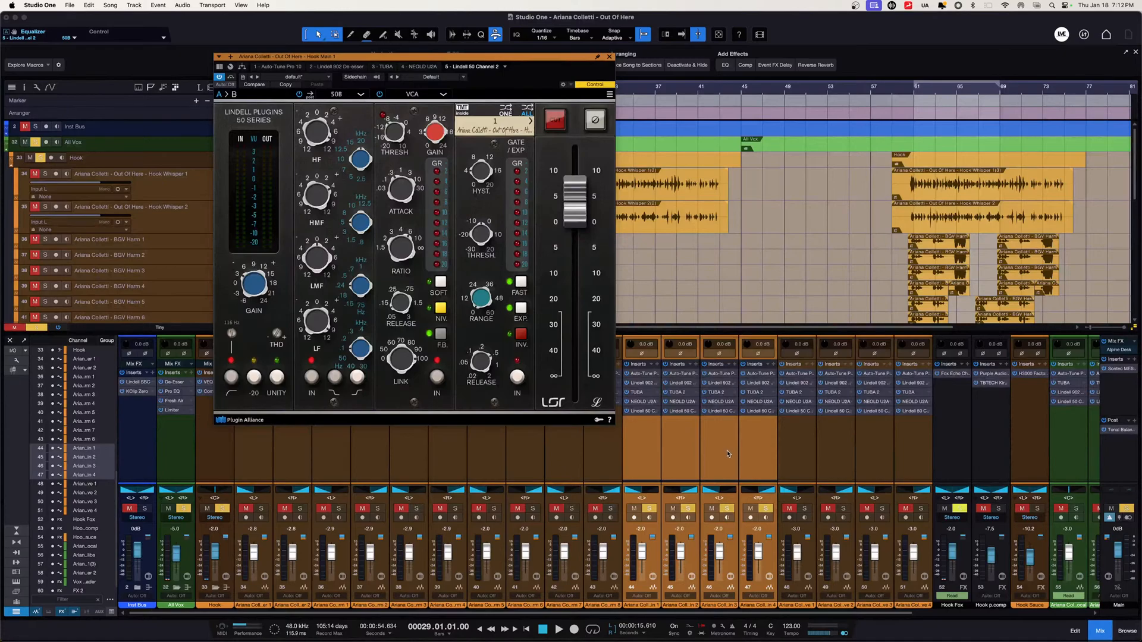
Solo Hook Octave 1 to 4 instead of the Hook Main tracks, play them, and close the Lindell 50 Channel window.
click(766, 510)
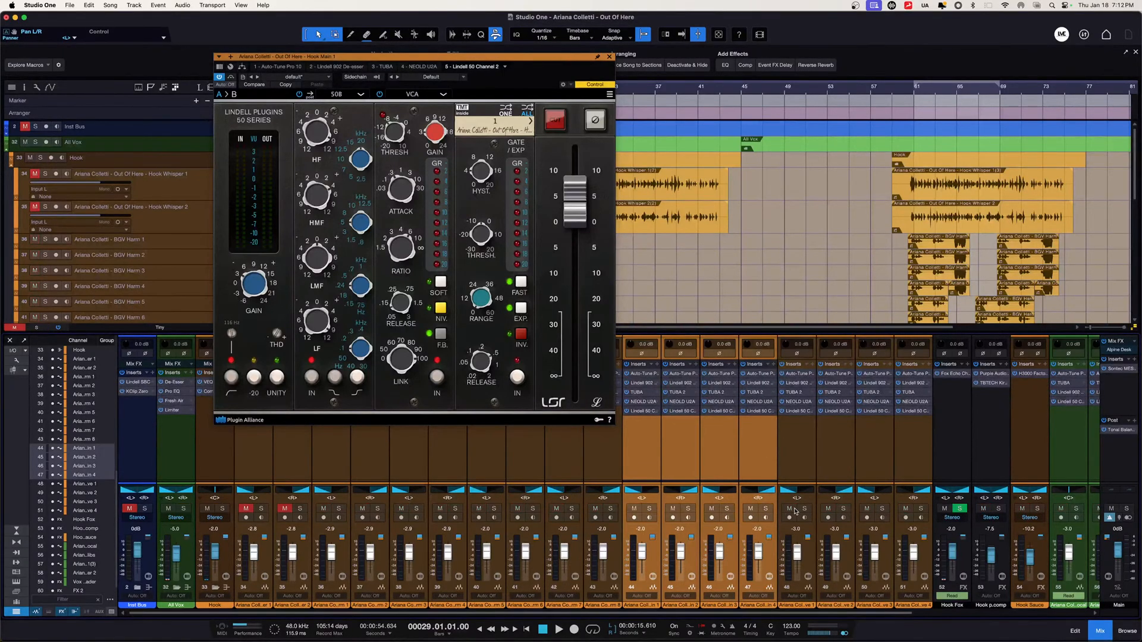
drag(803, 510, 916, 510)
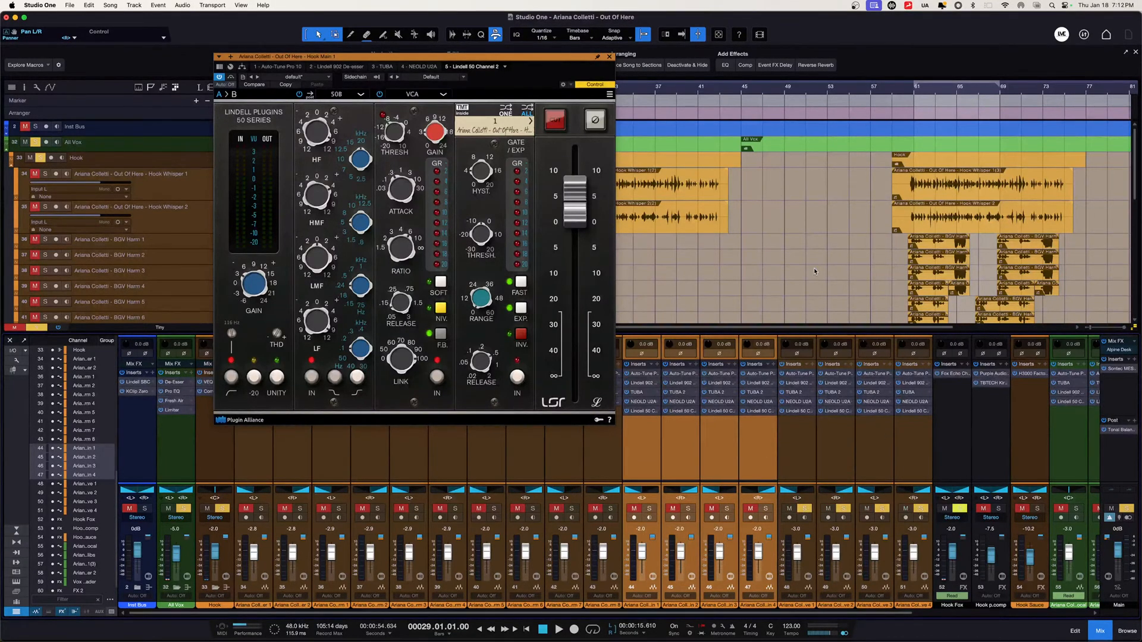
scroll(815, 271, down, 10)
key(space)
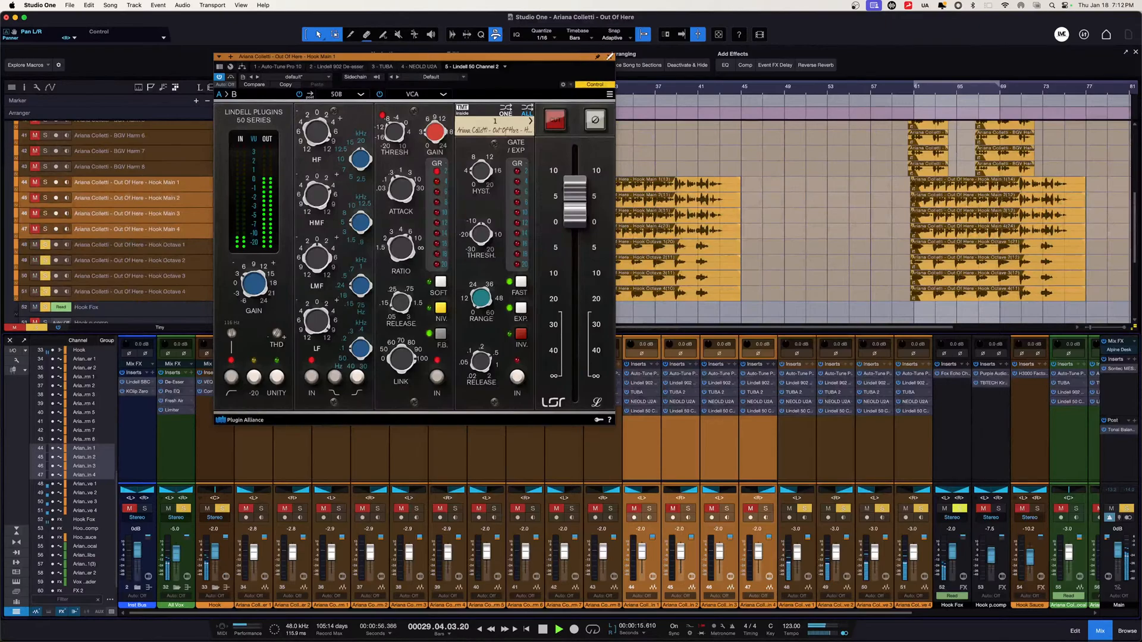
click(610, 56)
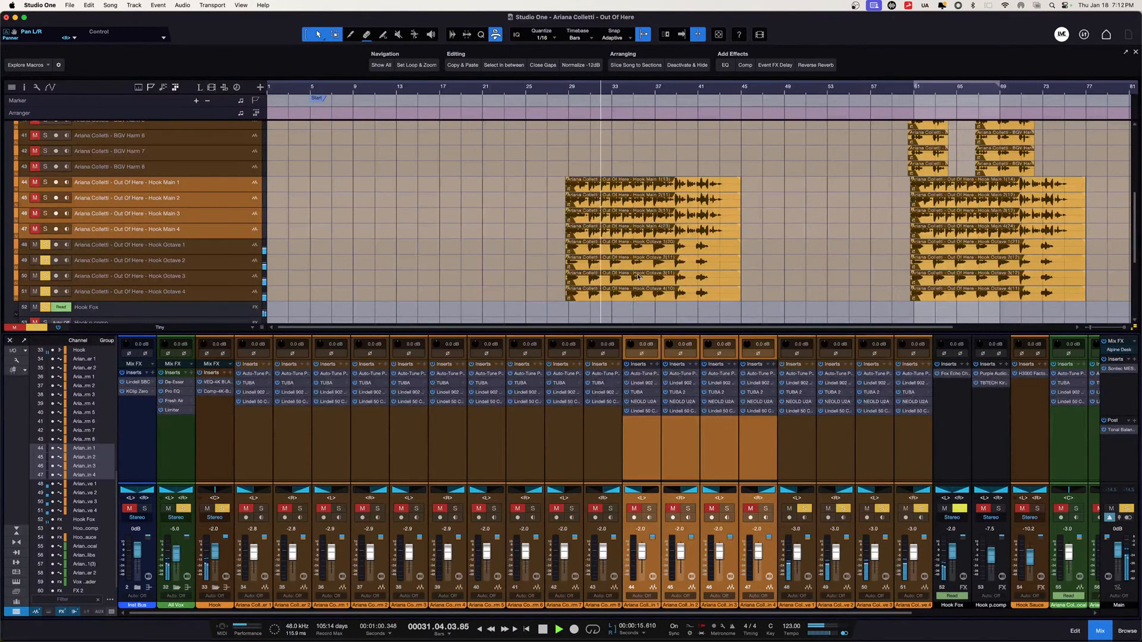
Inspect the Fox Echo Chorus on the Hook Fox channel while the Hook Octave tracks play, close it and stop playback.
click(955, 374)
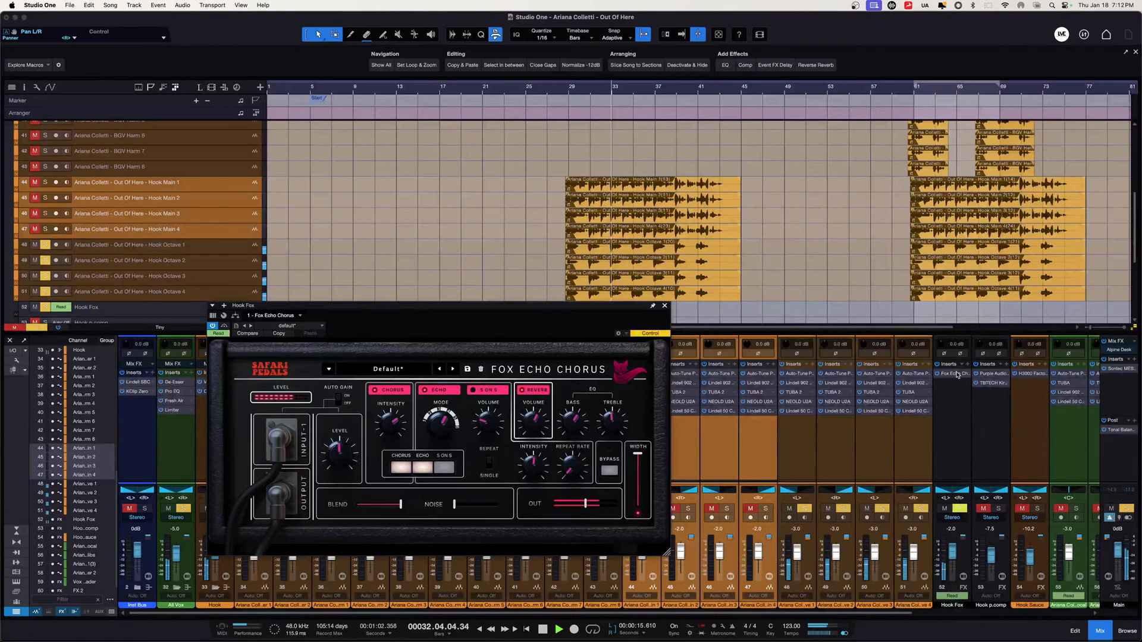
click(955, 374)
click(955, 374)
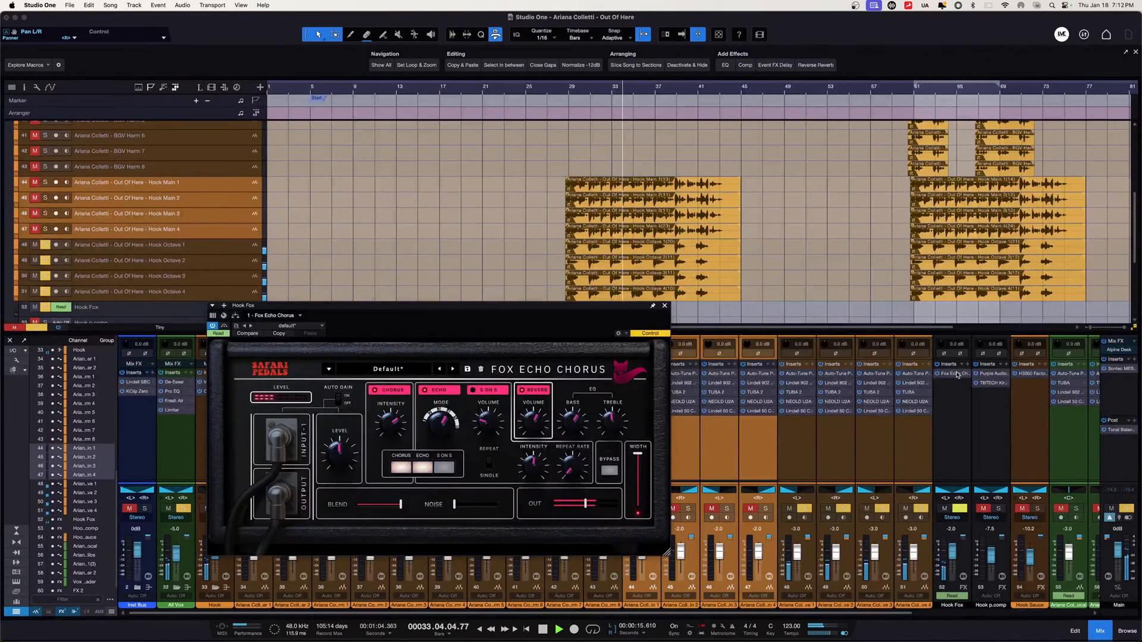
click(955, 374)
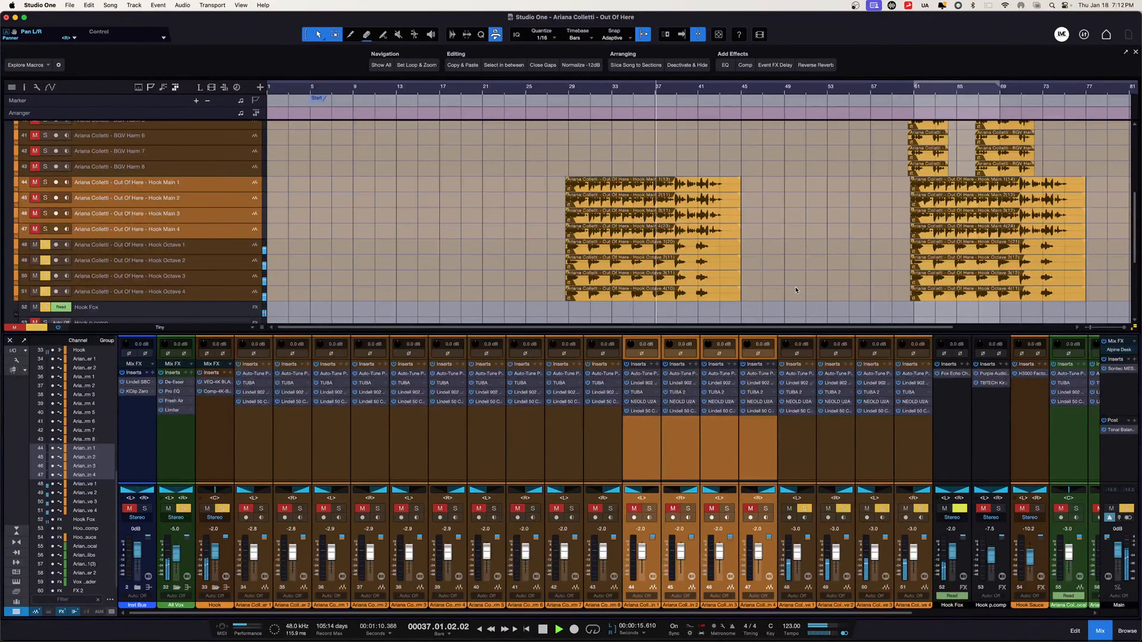
scroll(796, 290, up, 1)
key(space)
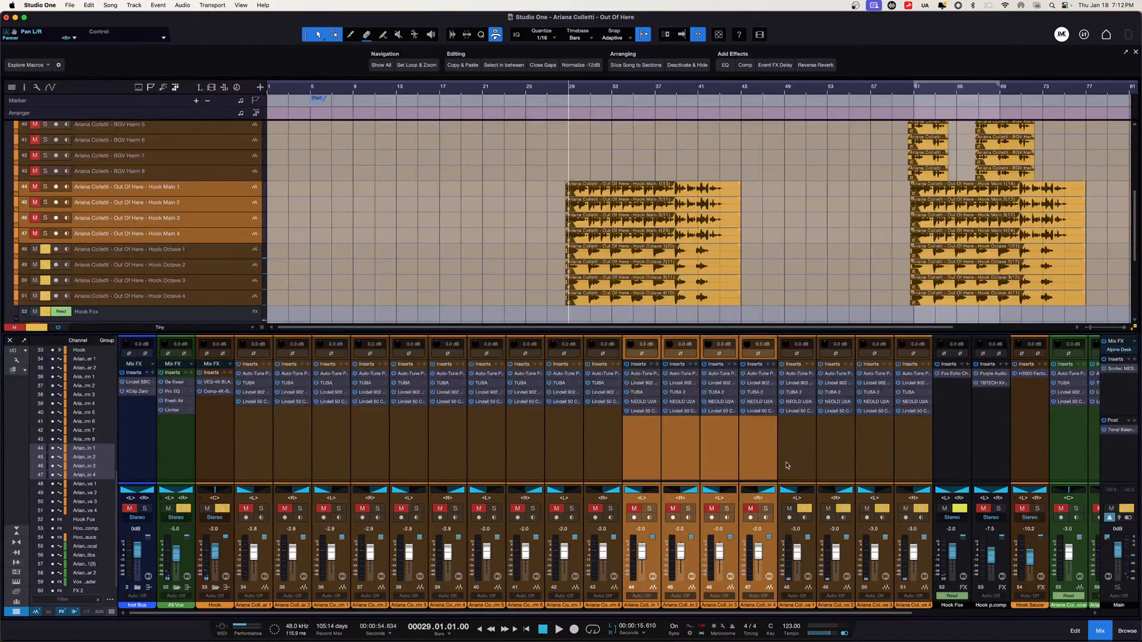
Select the Hook Octave 1 to 4 channels together and take them out of solo.
click(814, 466)
shift+click(907, 460)
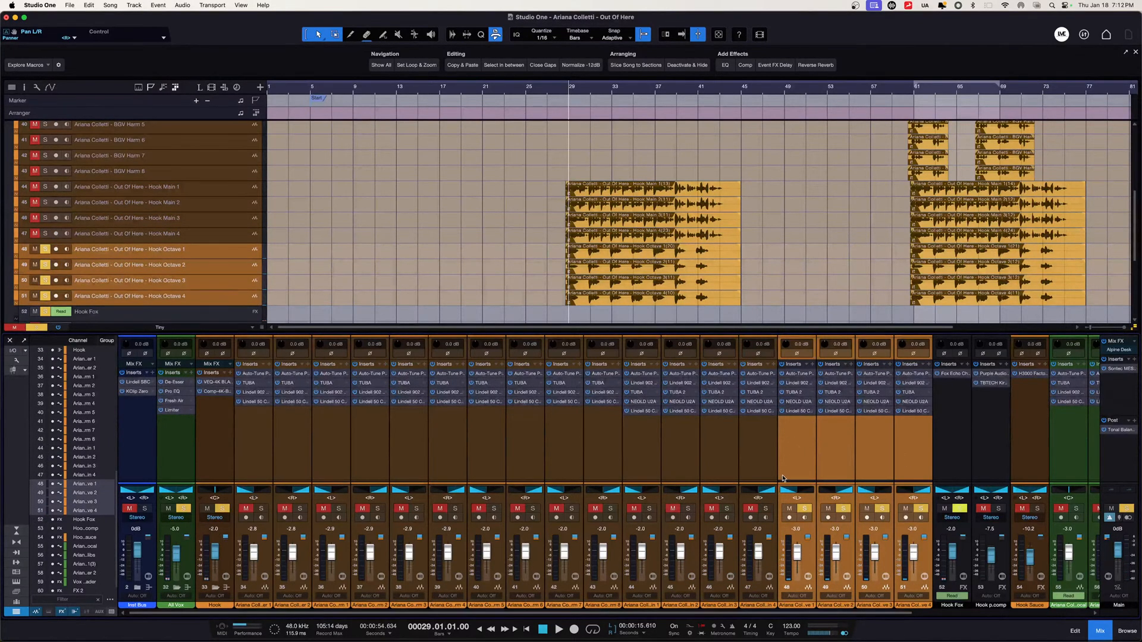
click(806, 508)
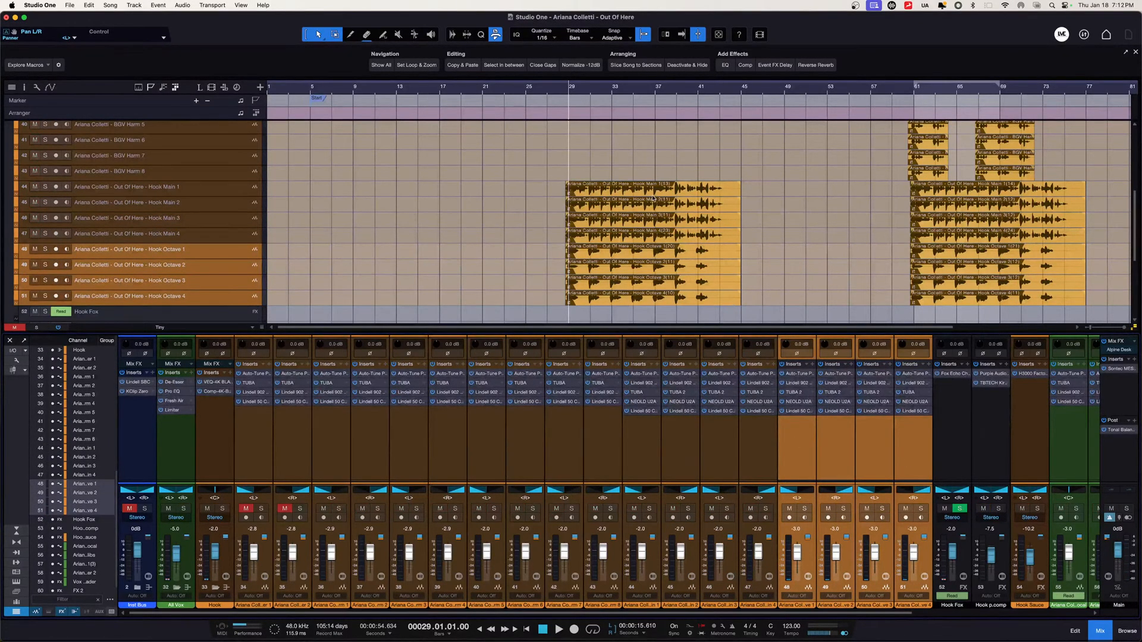
Select the first hook's Hook Main and Hook Octave events and audition that section.
shift+click(644, 451)
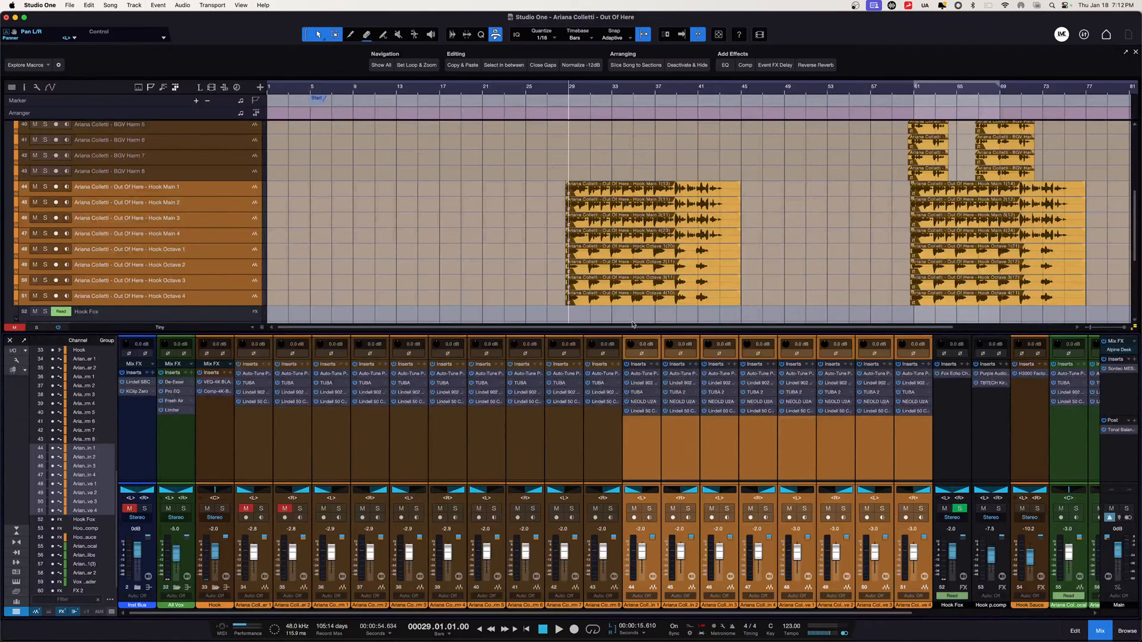
drag(597, 177, 616, 304)
key(space)
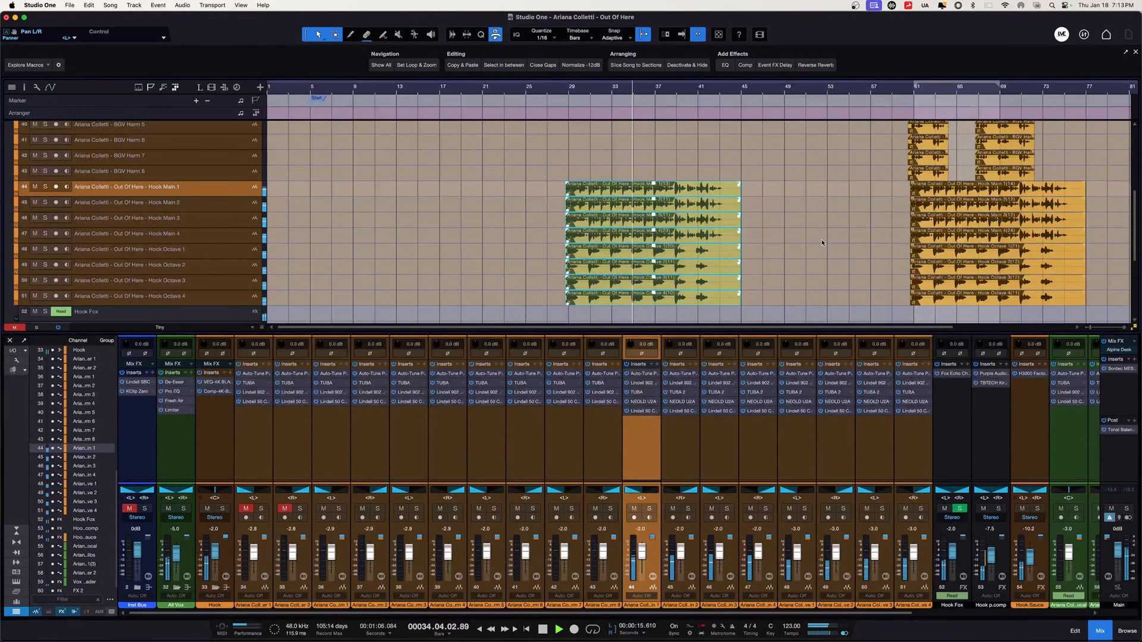
scroll(826, 248, right, 5)
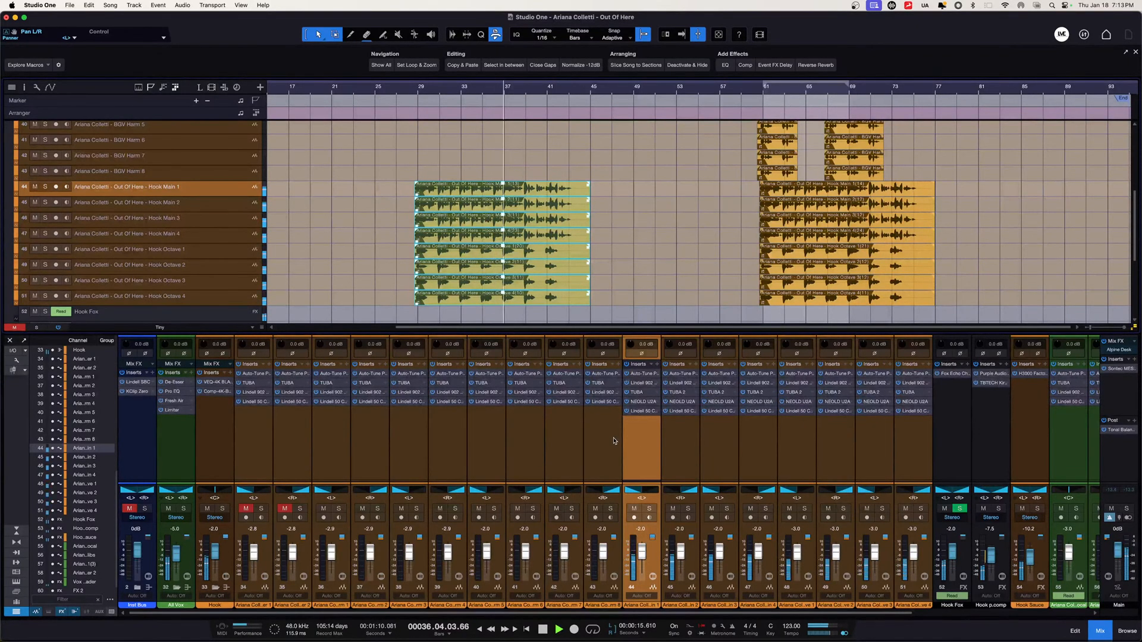
scroll(654, 232, up, 3)
scroll(652, 234, down, 6)
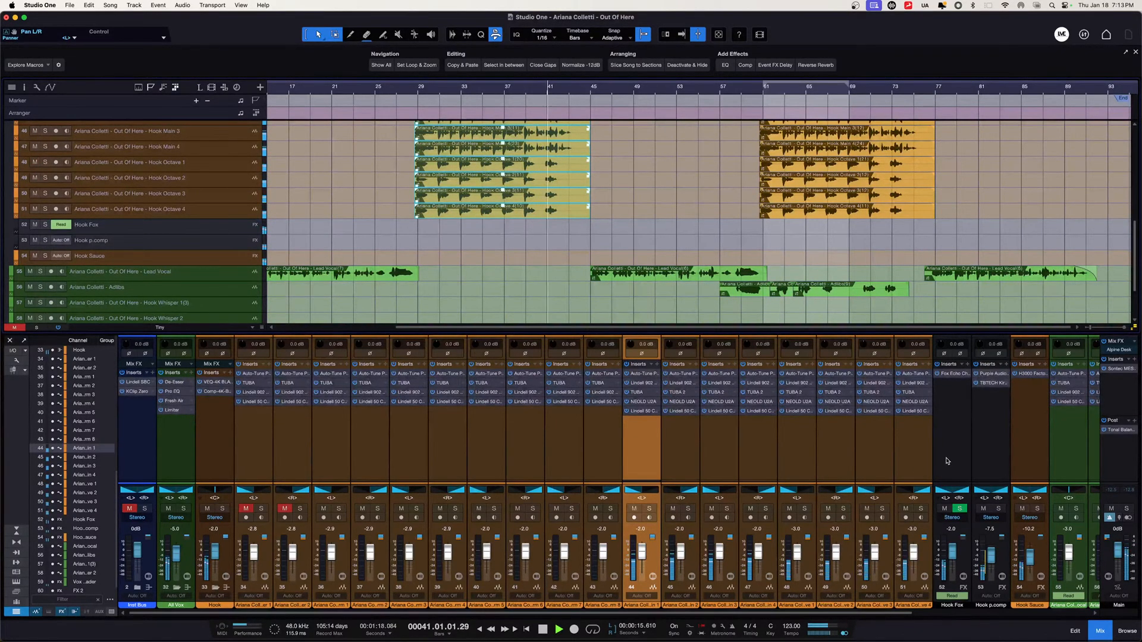
Solo the Hook Fox channel, stop playback, and check its Fox Echo Chorus settings before closing the plug-in.
click(959, 509)
key(space)
click(954, 375)
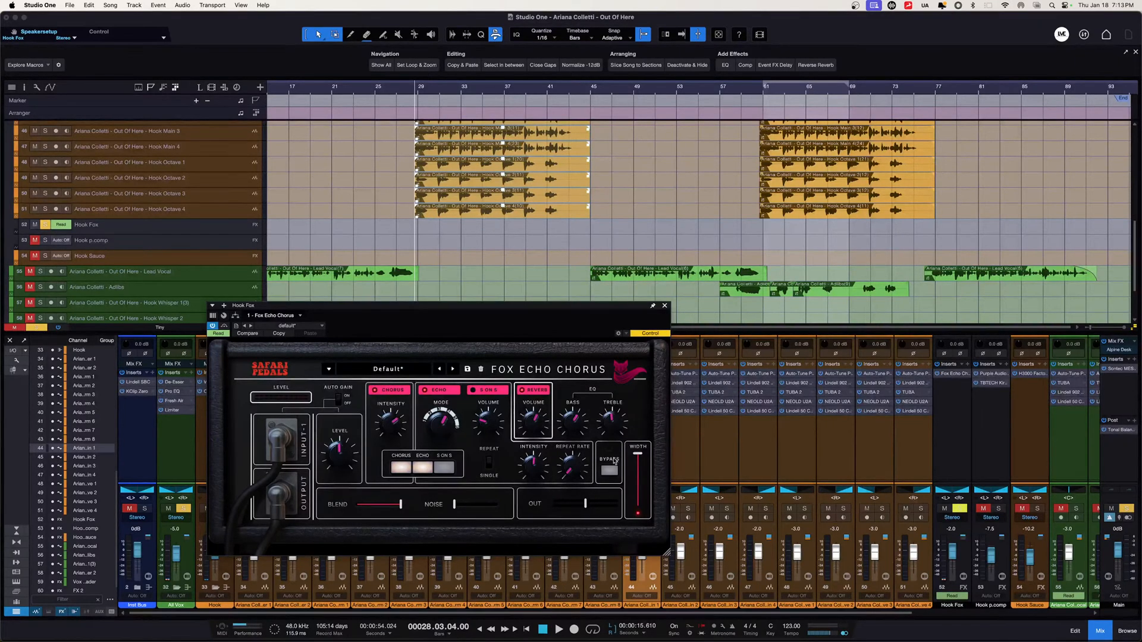
click(665, 306)
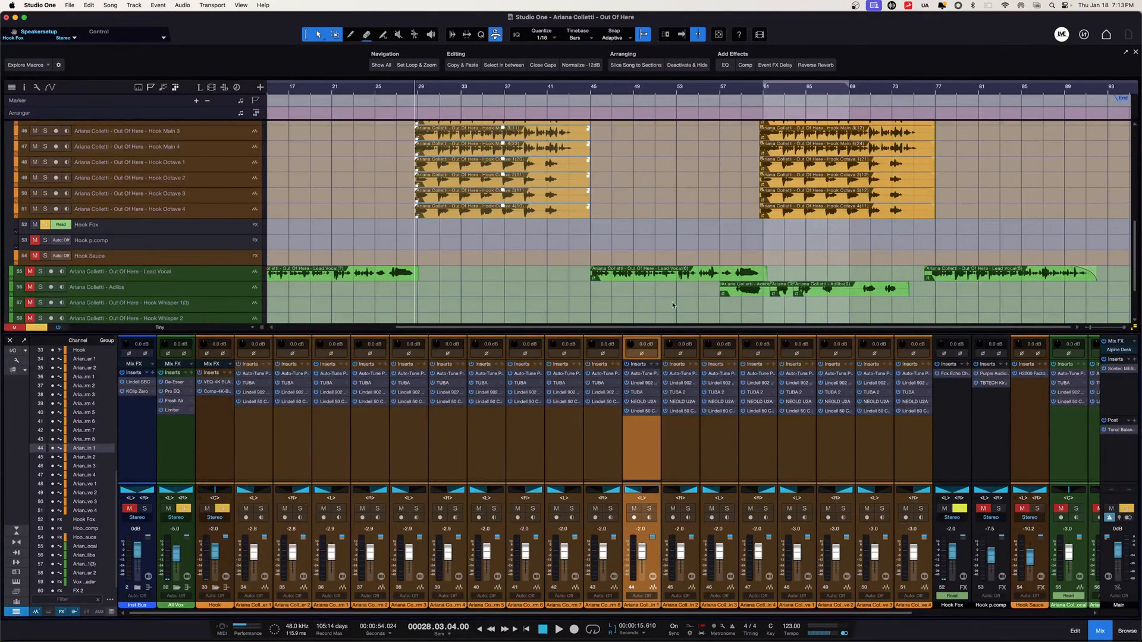
Select the channels from Hook Main 1 through Hook Octave 4, with Hook Octave 4 soloed.
shift+click(900, 449)
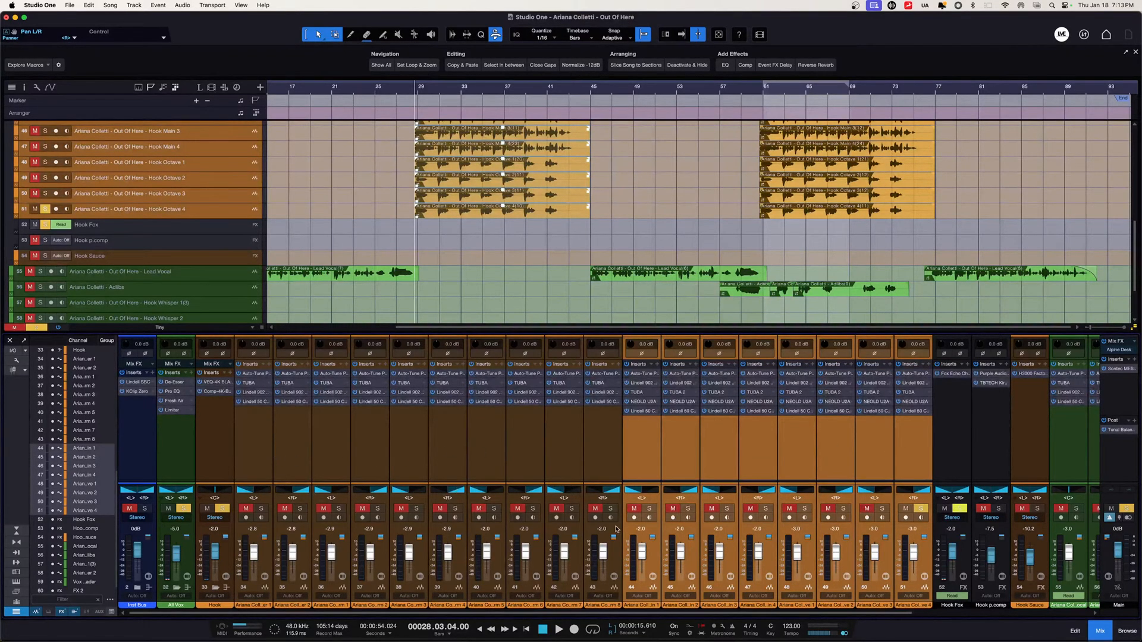
scroll(525, 257, up, 5)
scroll(525, 257, down, 5)
scroll(525, 257, up, 5)
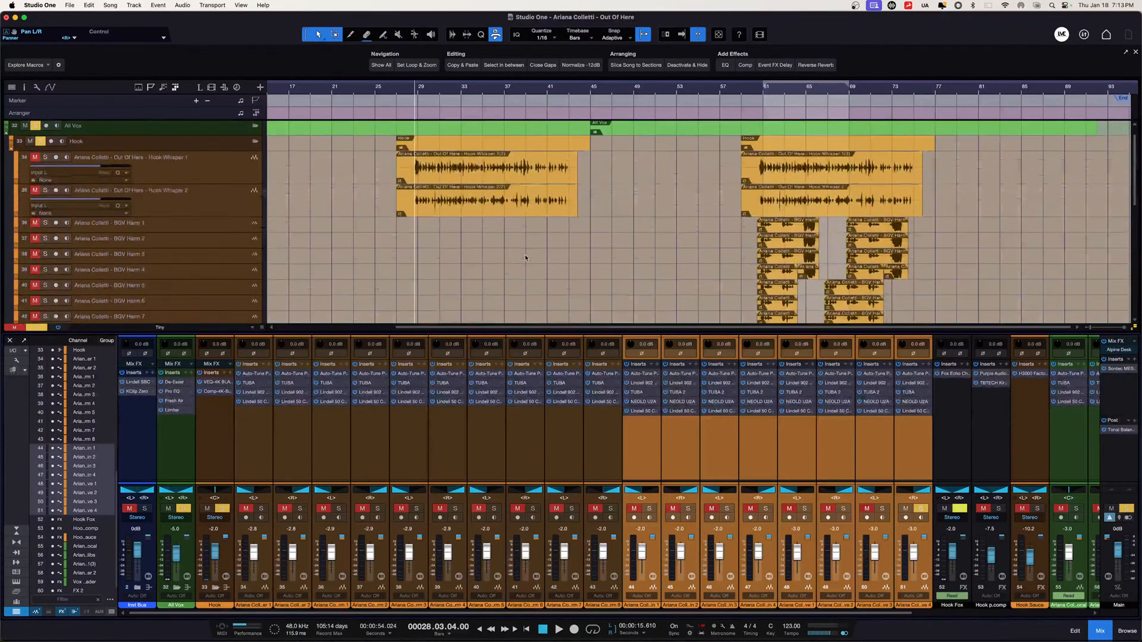
scroll(525, 258, down, 5)
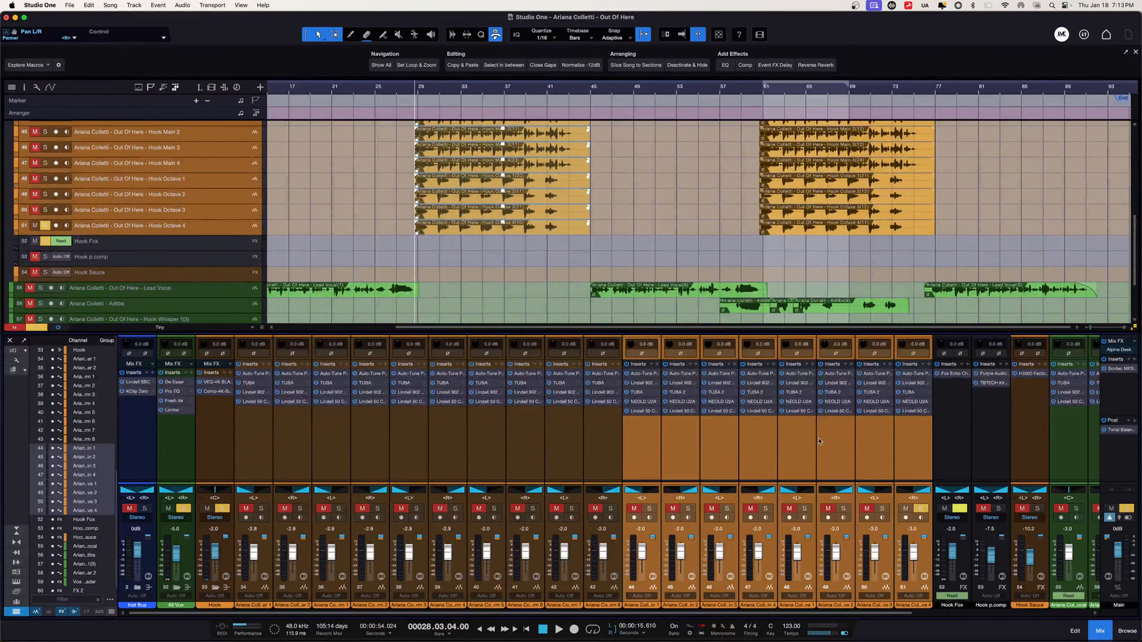
mouse_move(801, 477)
mouse_down()
mouse_move(786, 393)
mouse_move(794, 479)
mouse_up()
Examine the echo and reverb controls of the Fox Echo Chorus on the Hook Fox channel, and close the plug-in.
click(957, 374)
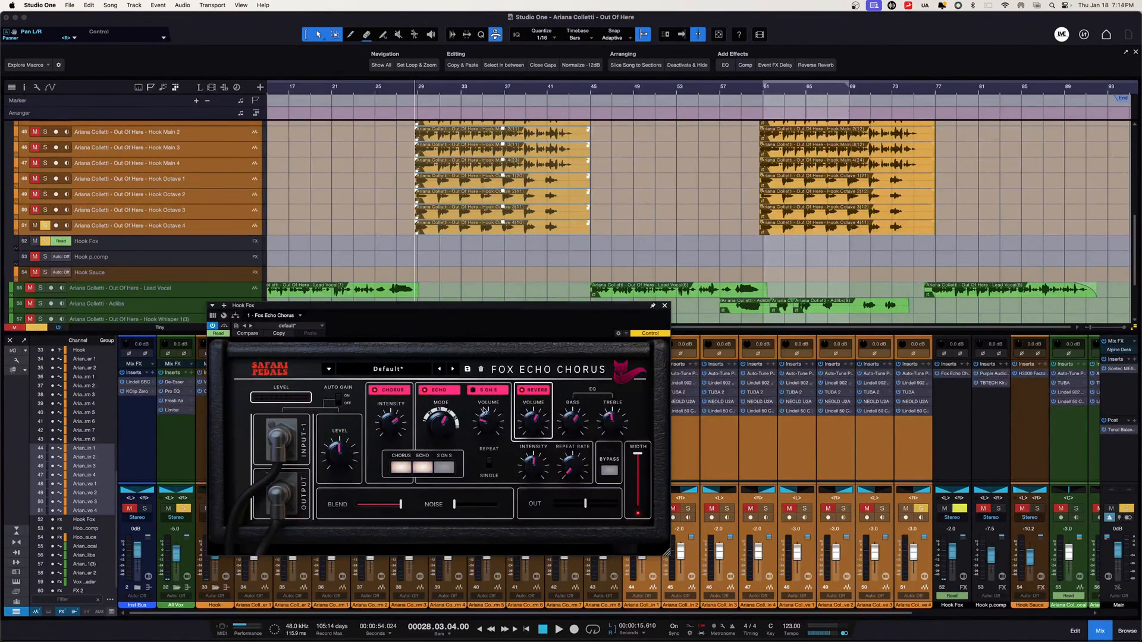
mouse_move(486, 423)
mouse_move(536, 429)
click(665, 307)
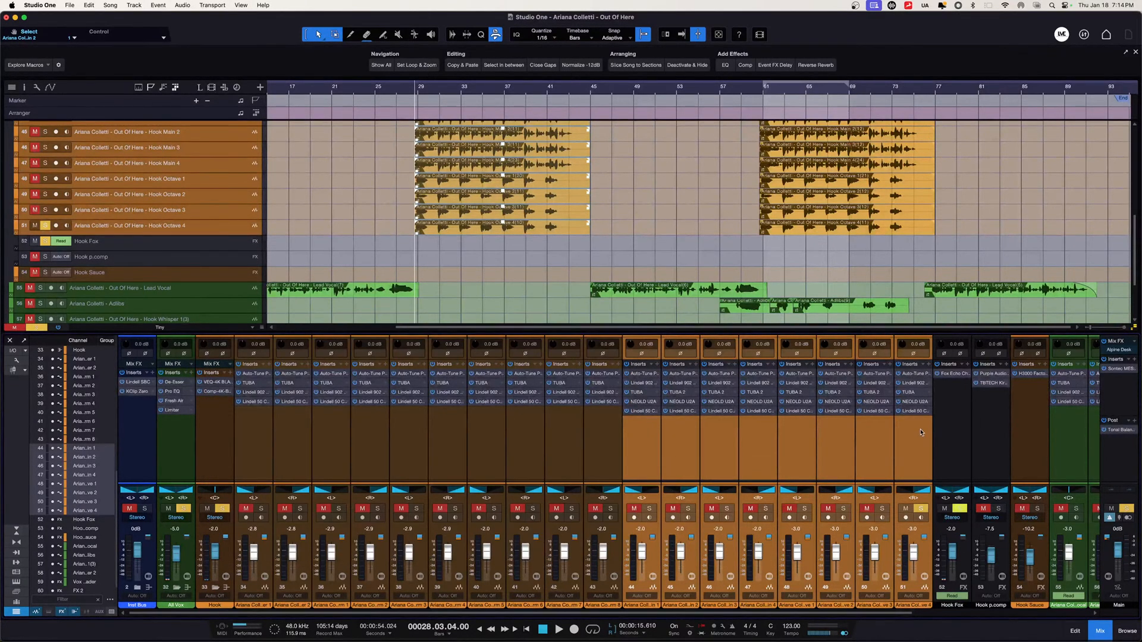
Place the playhead at bar 61, where the second hook's harmonies start, and deselect the first hook's events.
scroll(737, 234, up, 5)
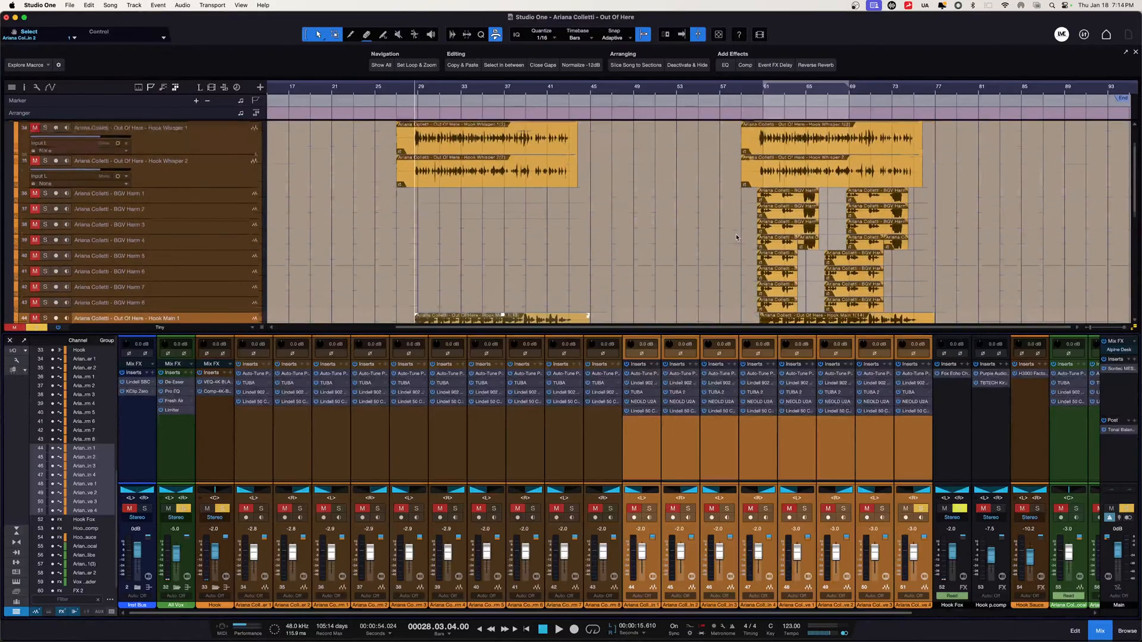
click(763, 94)
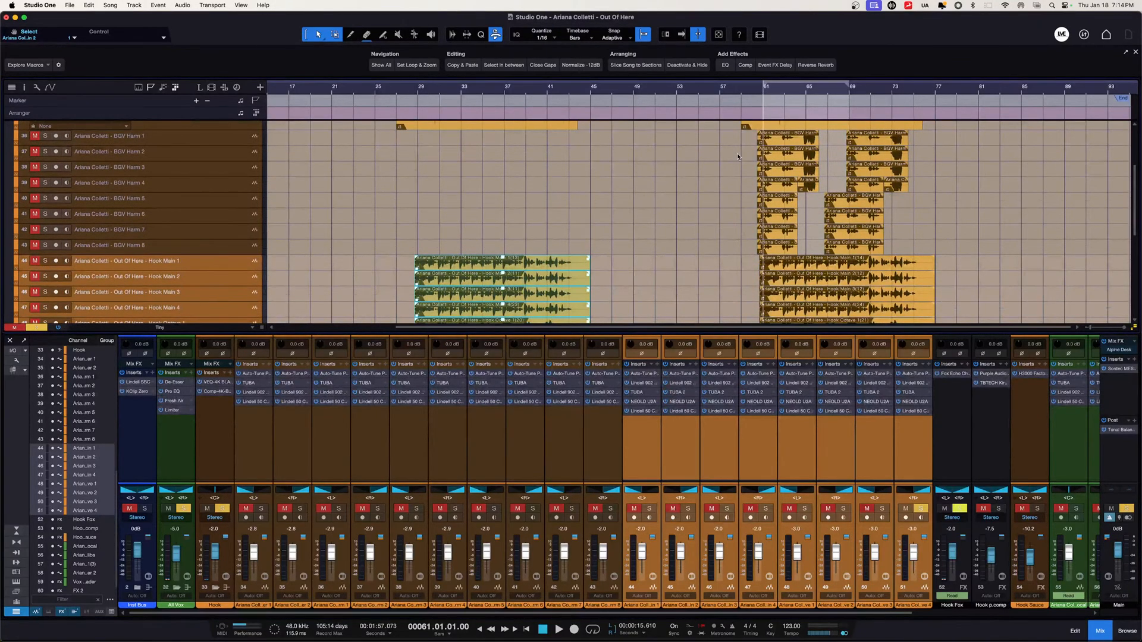
click(723, 196)
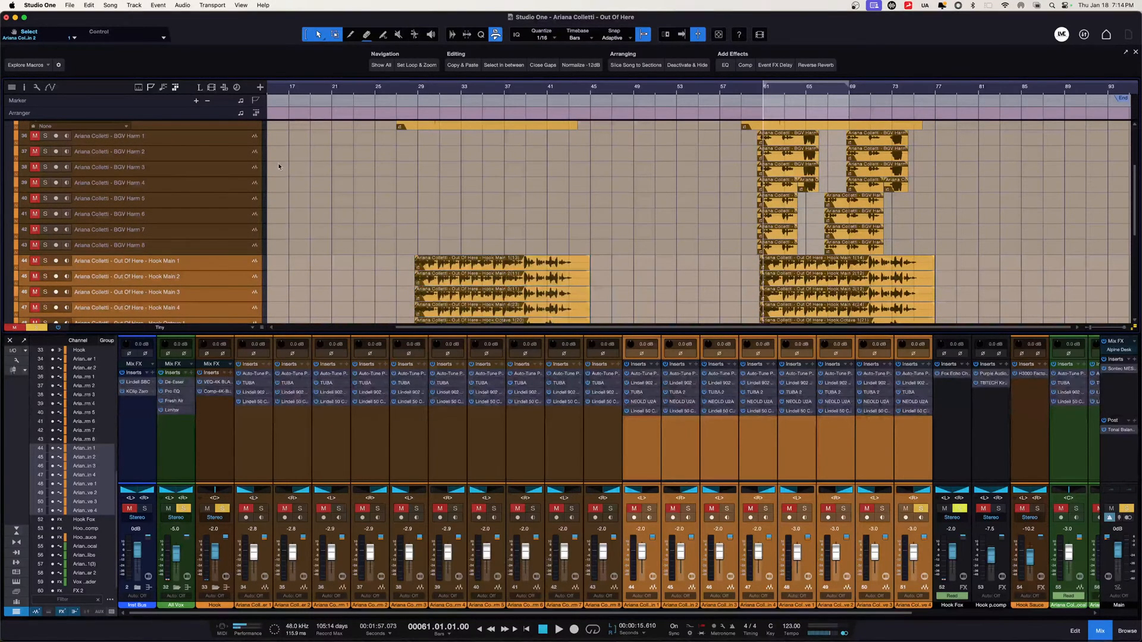
Select all tracks from BGV Harm 1 through Hook Octave 4 and solo them together.
click(193, 142)
scroll(330, 243, down, 5)
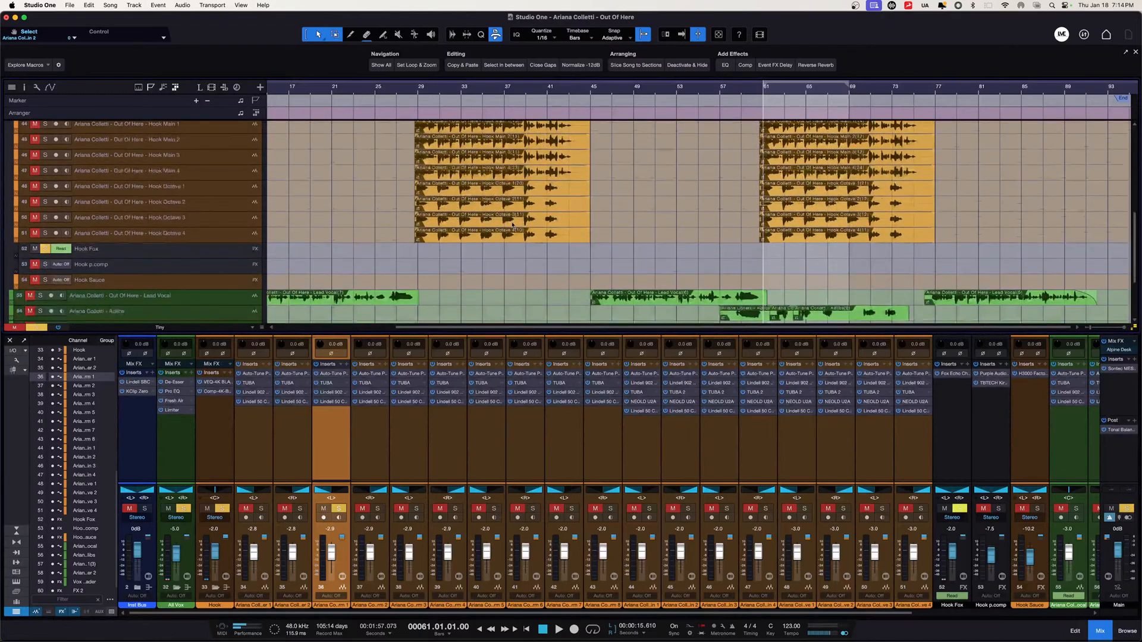
shift+click(251, 240)
scroll(264, 248, up, 1)
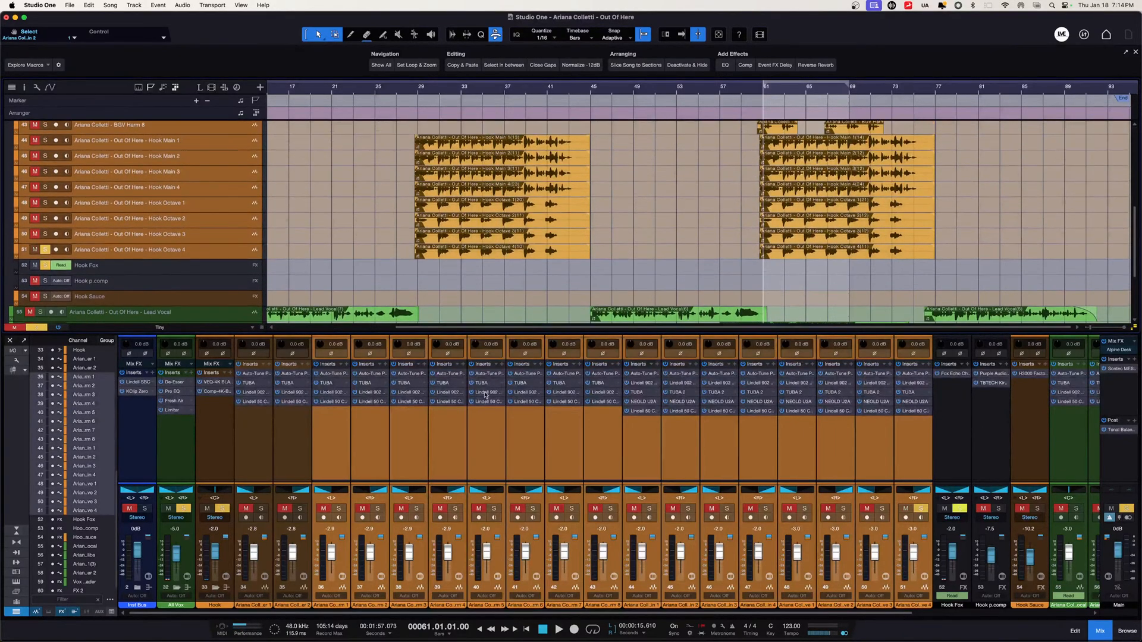
click(341, 509)
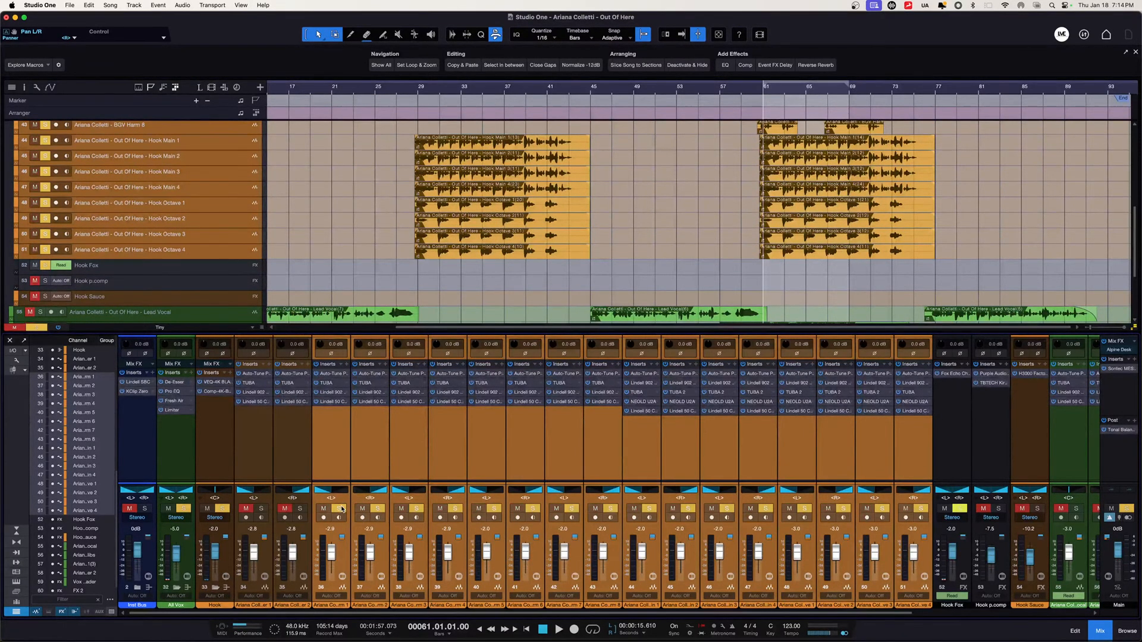
Select the tracks from BGV Harm 1 through BGV Harm 8 and increase their height.
scroll(321, 244, up, 10)
scroll(321, 243, down, 9)
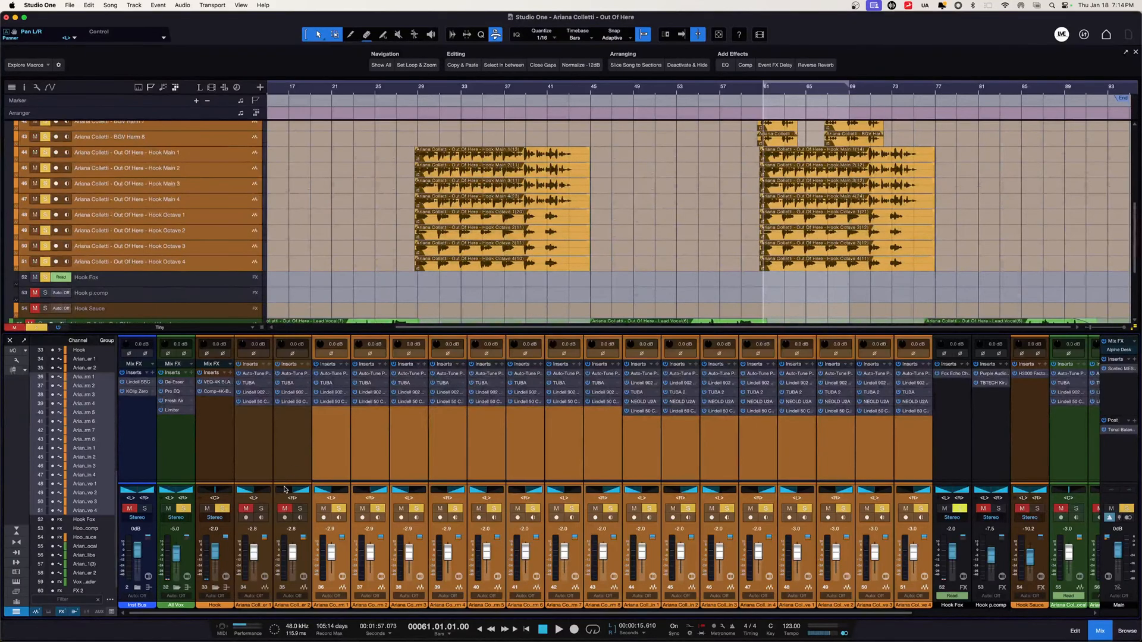
click(261, 517)
click(261, 518)
click(261, 510)
scroll(727, 161, up, 10)
click(195, 245)
scroll(197, 250, down, 8)
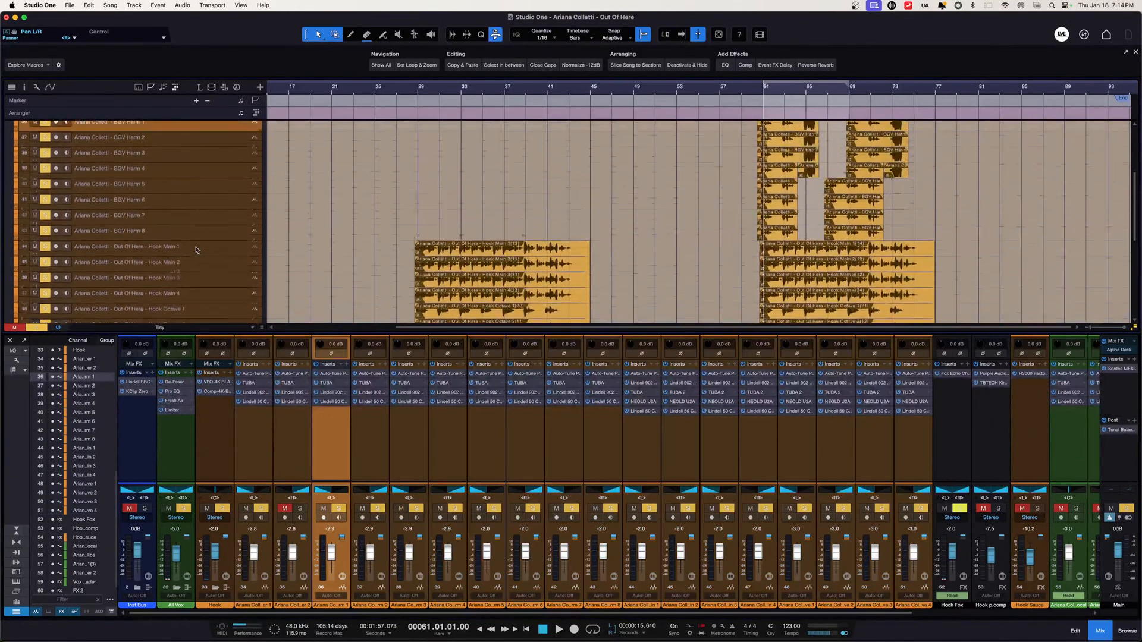
shift+click(135, 234)
drag(136, 225, 137, 226)
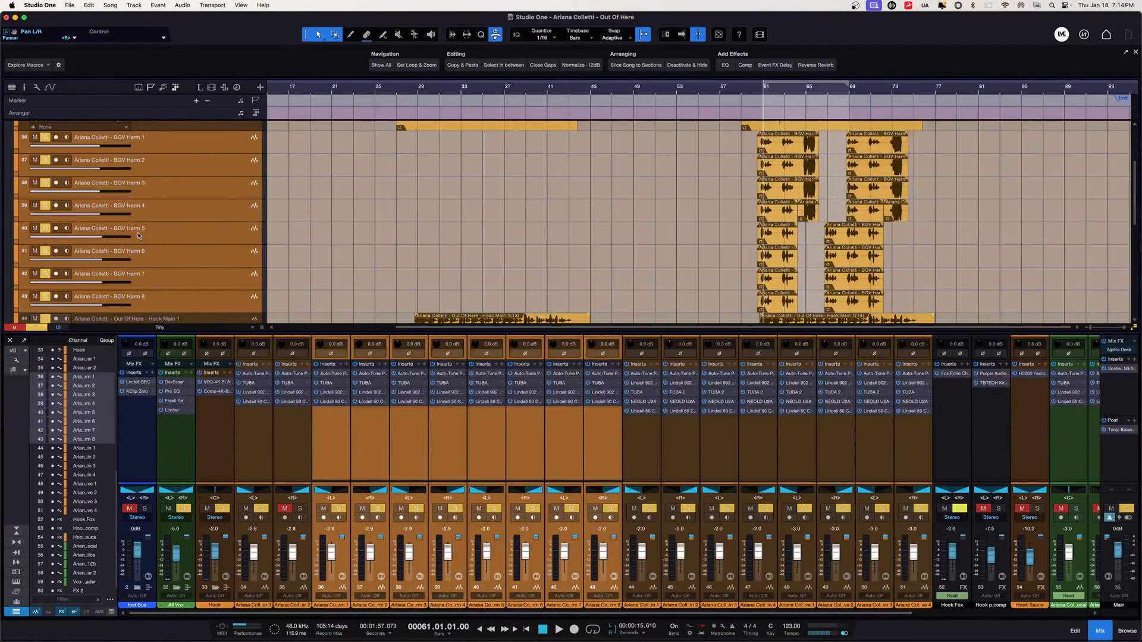
Clear the selection of all events and undo the last track move.
key(super+a)
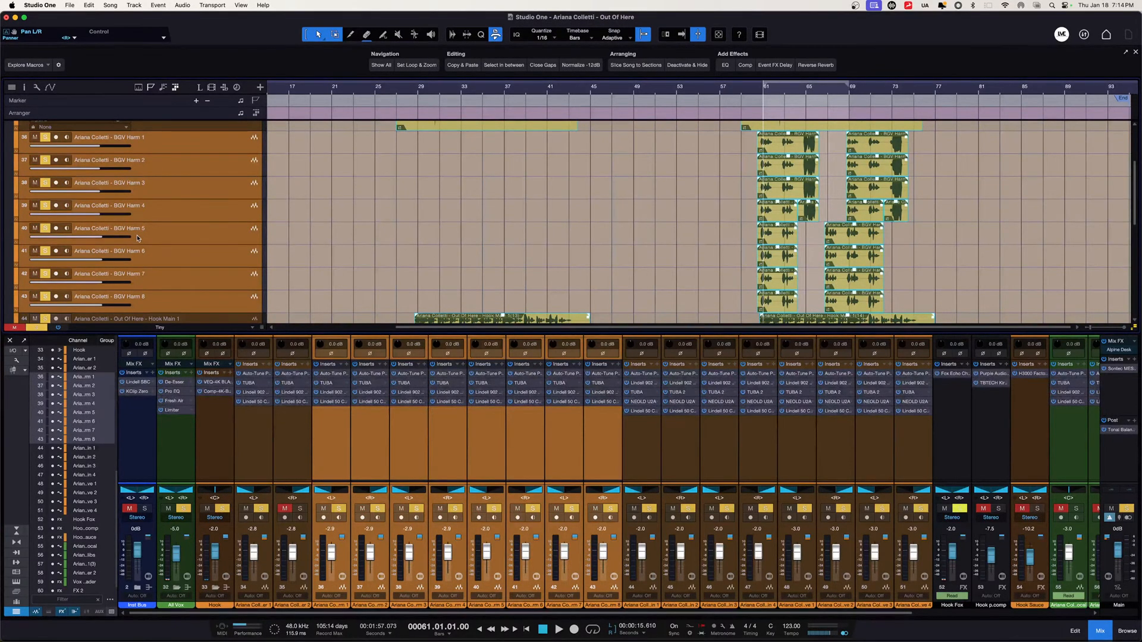
click(288, 166)
click(104, 7)
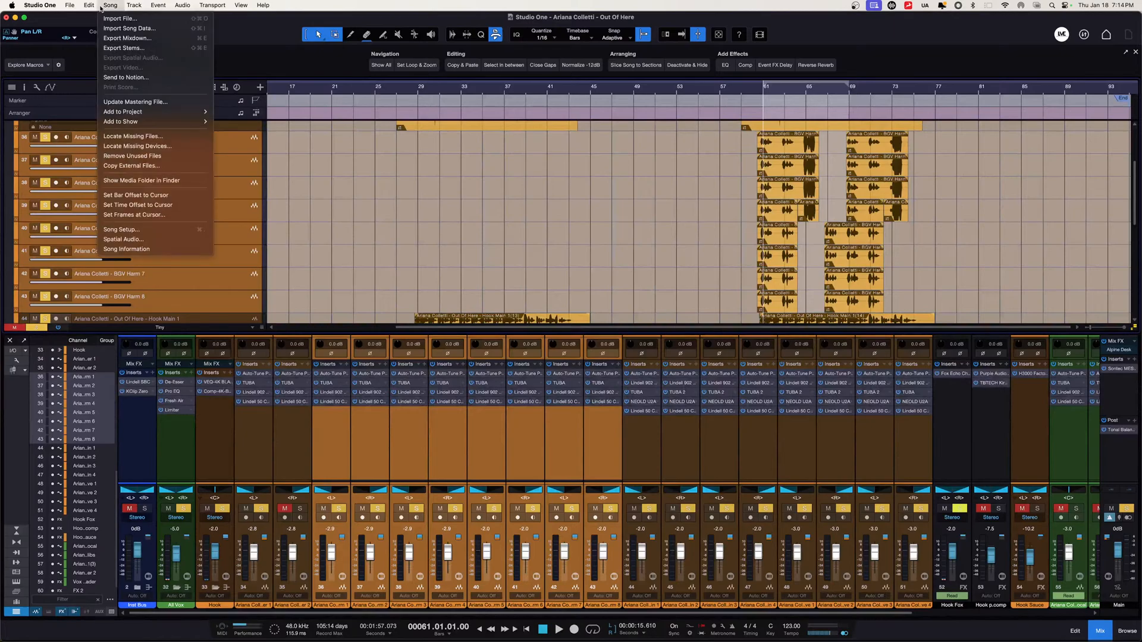
mouse_move(89, 6)
click(116, 18)
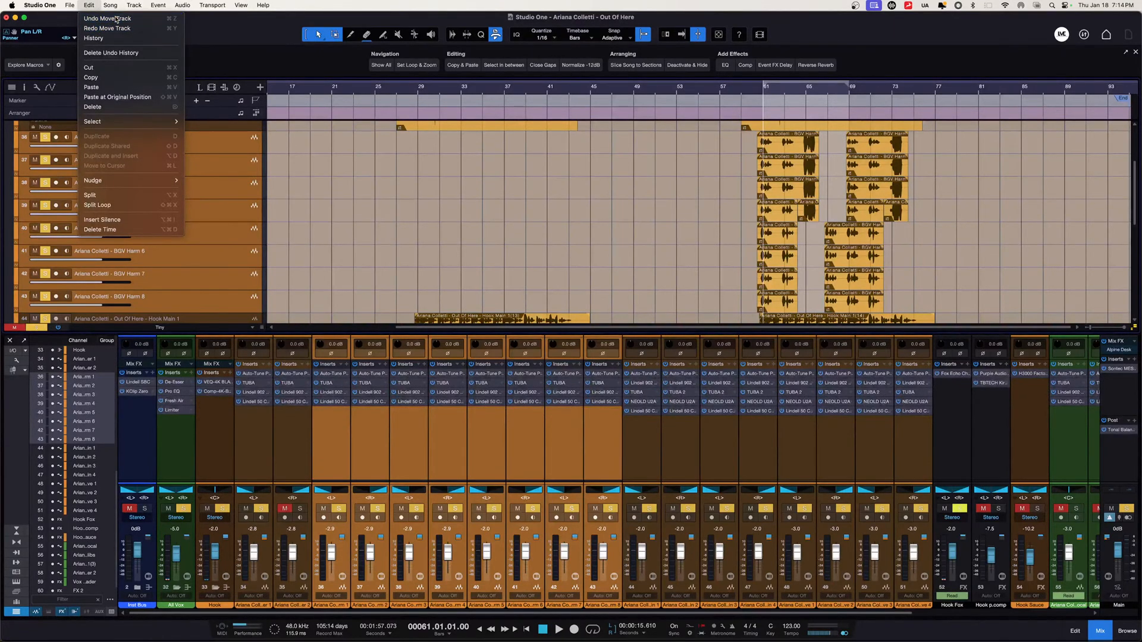
click(96, 6)
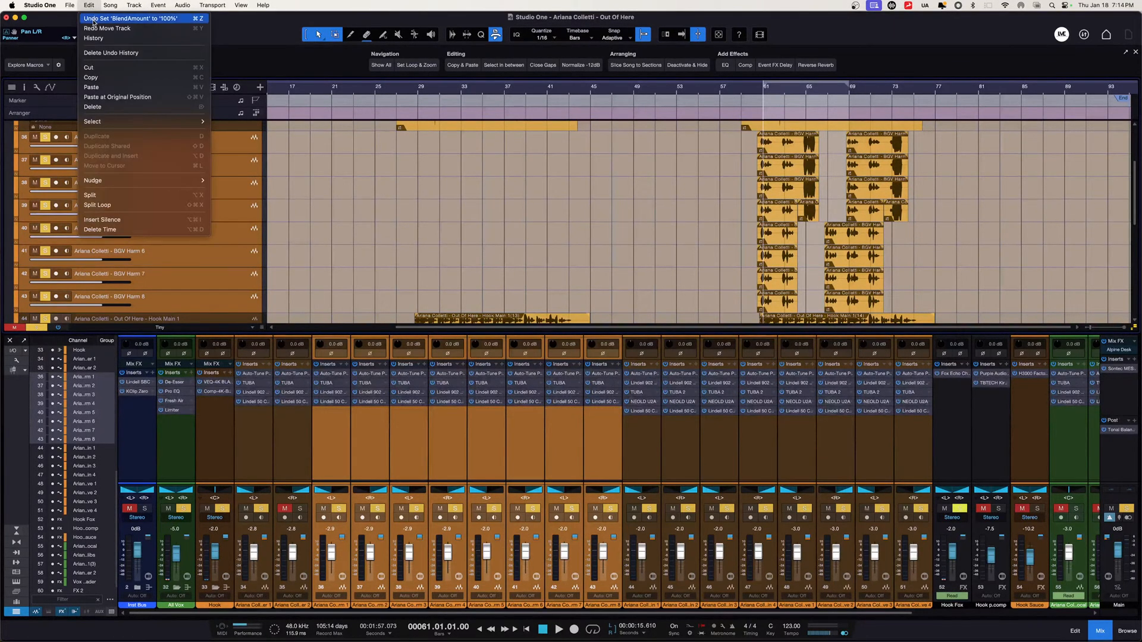
click(375, 240)
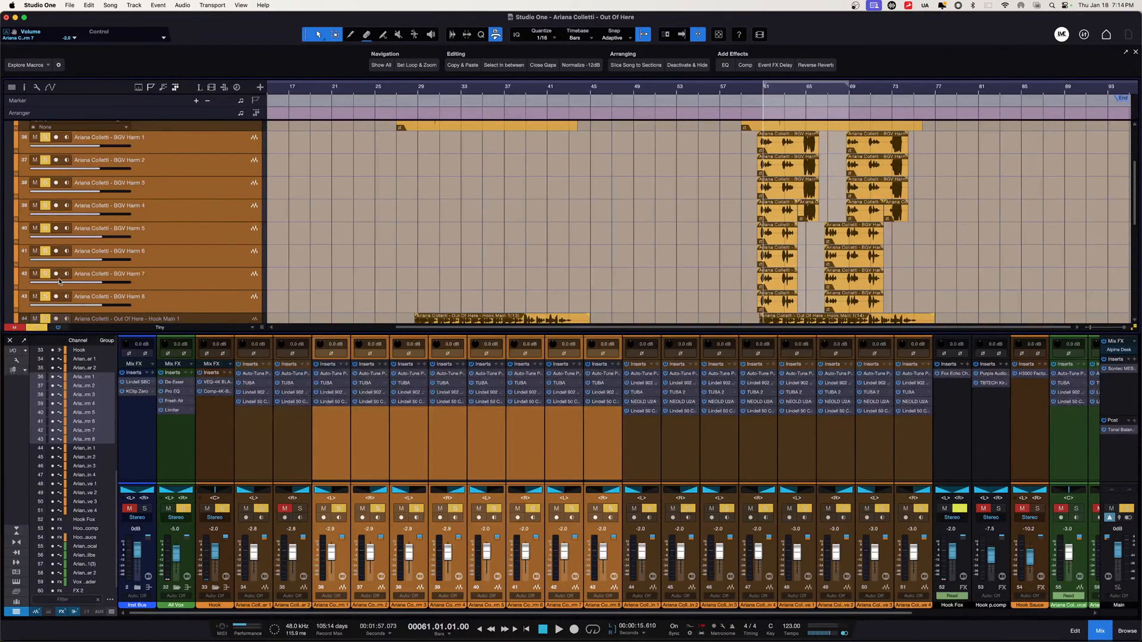
Solo only BGV Harm 1 through BGV Harm 8, audition the harmonies from bar 61, and stop playback.
key(shift+s)
key(s)
key(space)
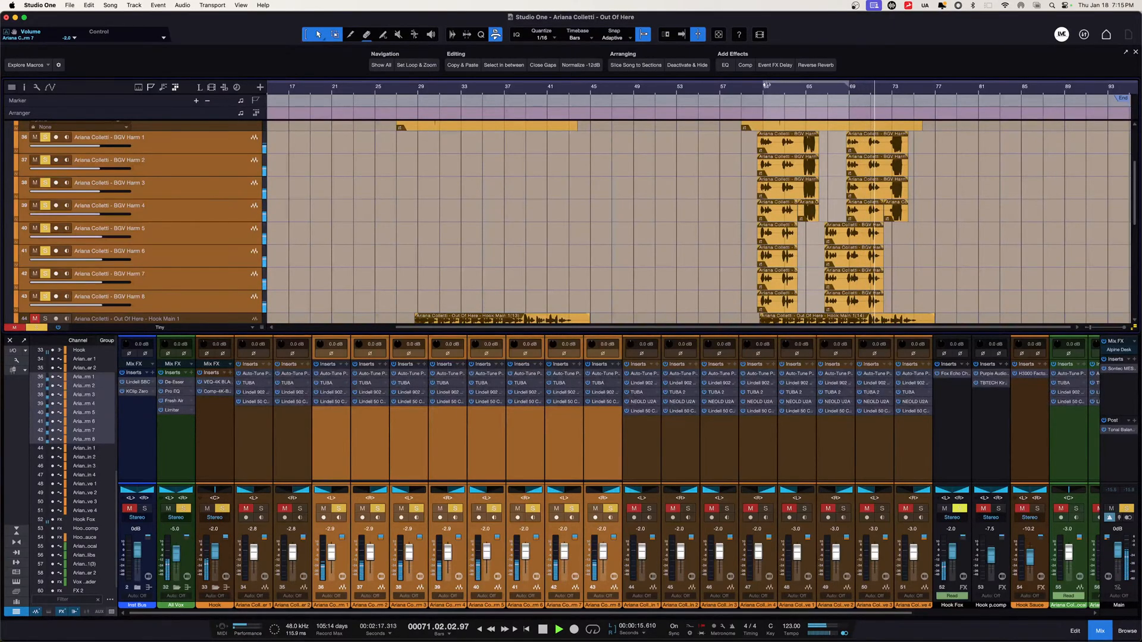
key(w)
scroll(705, 220, down, 5)
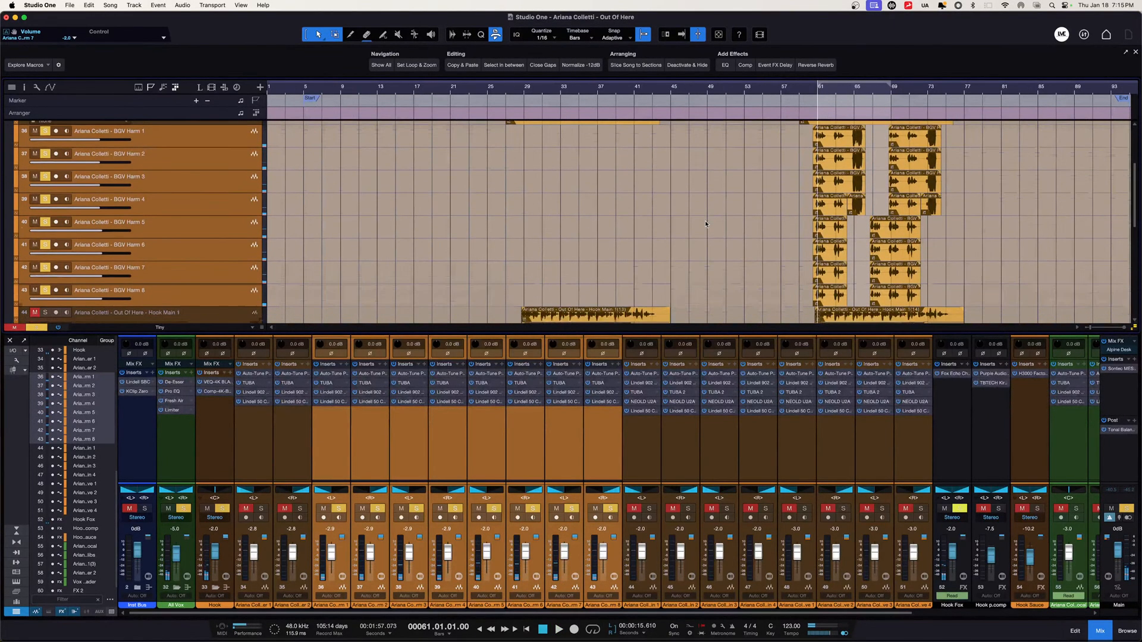
key(space)
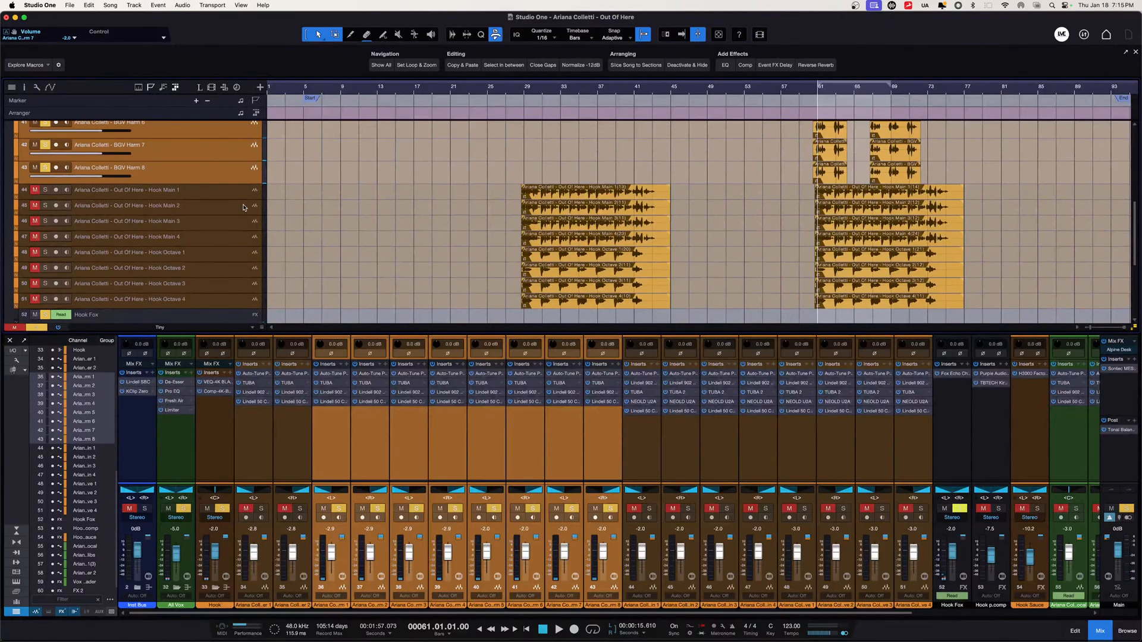
Add Hook Main 1 through Hook Octave 4 to the solo and audition them with the harmonies from bar 61.
drag(46, 191, 47, 307)
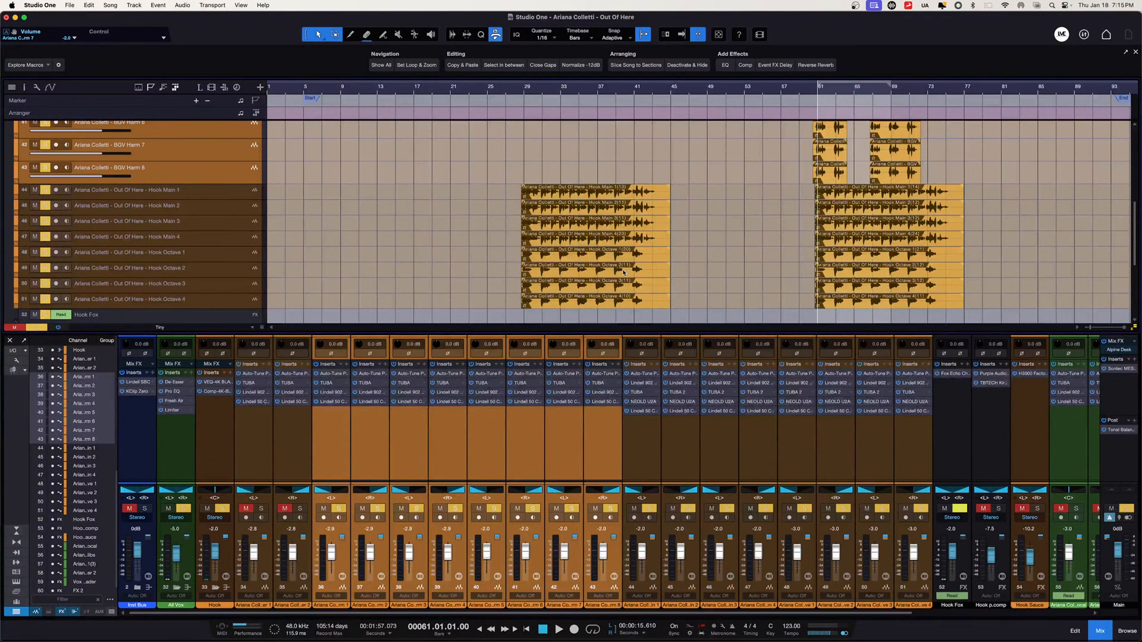
key(space)
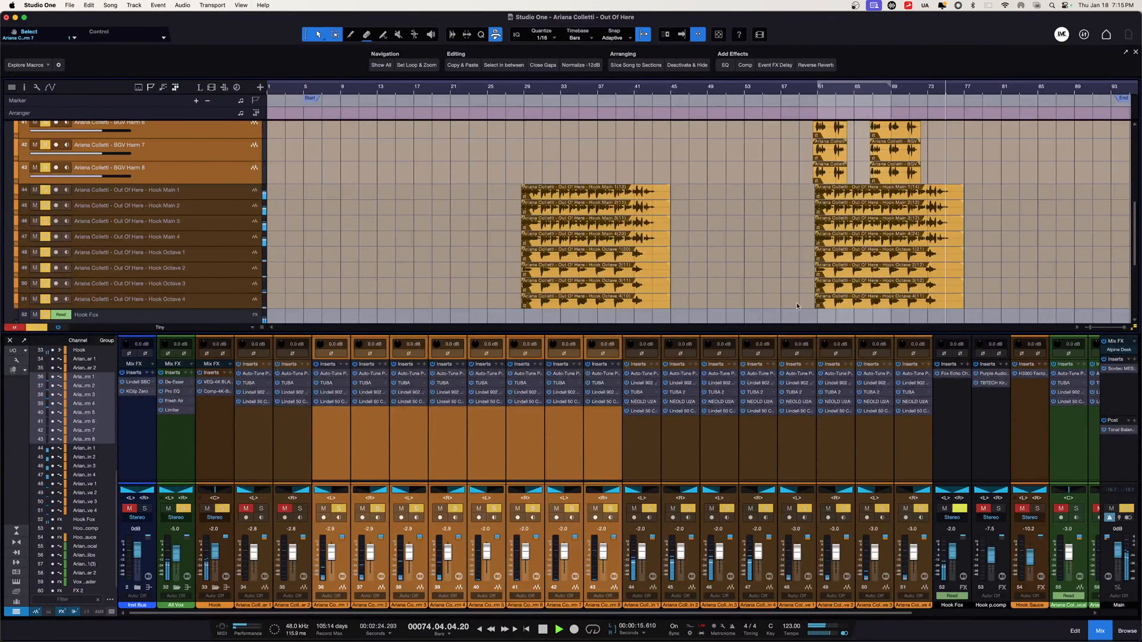
key(space)
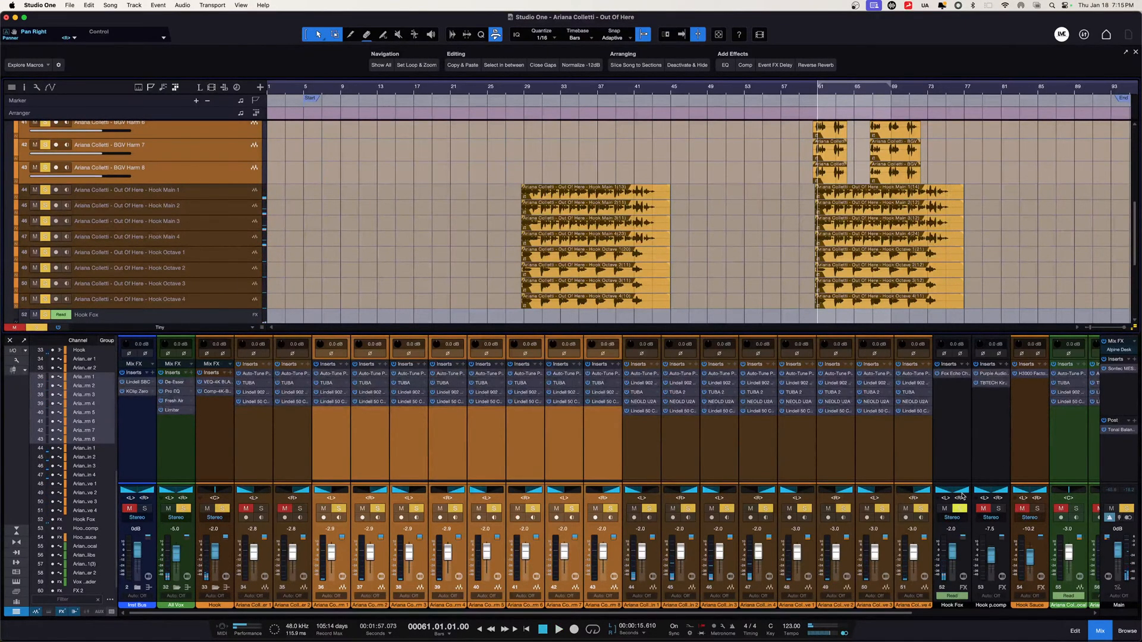
Clear the vocal track solos, solo Hook Fox and Hook p.comp, and enlarge the Hook p.comp track.
click(797, 314)
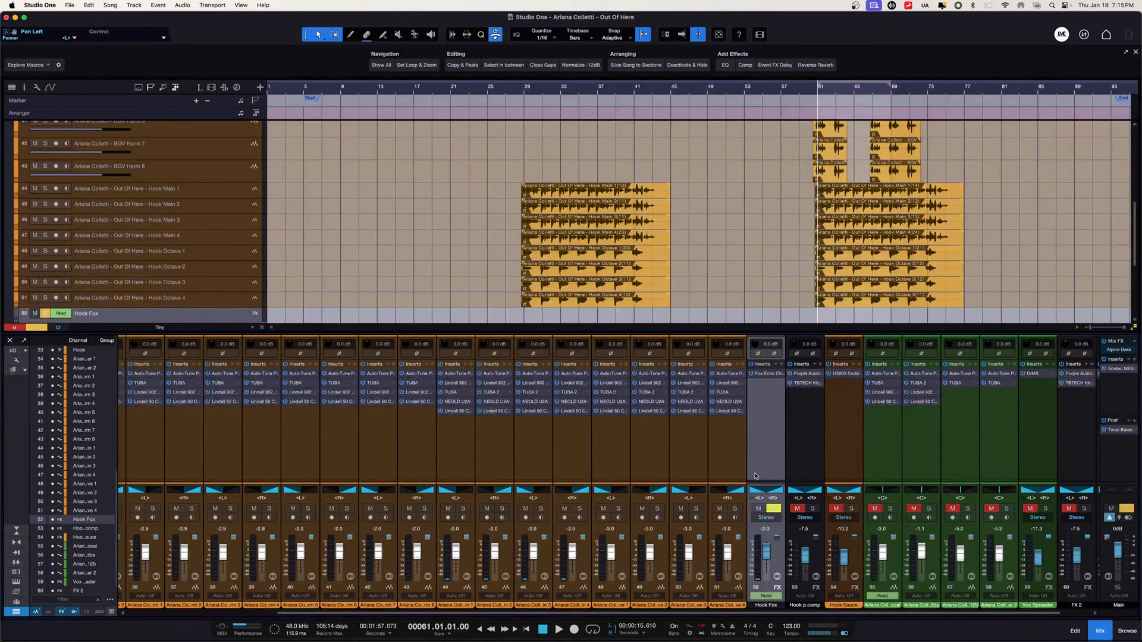
scroll(754, 476, right, 1)
click(752, 476)
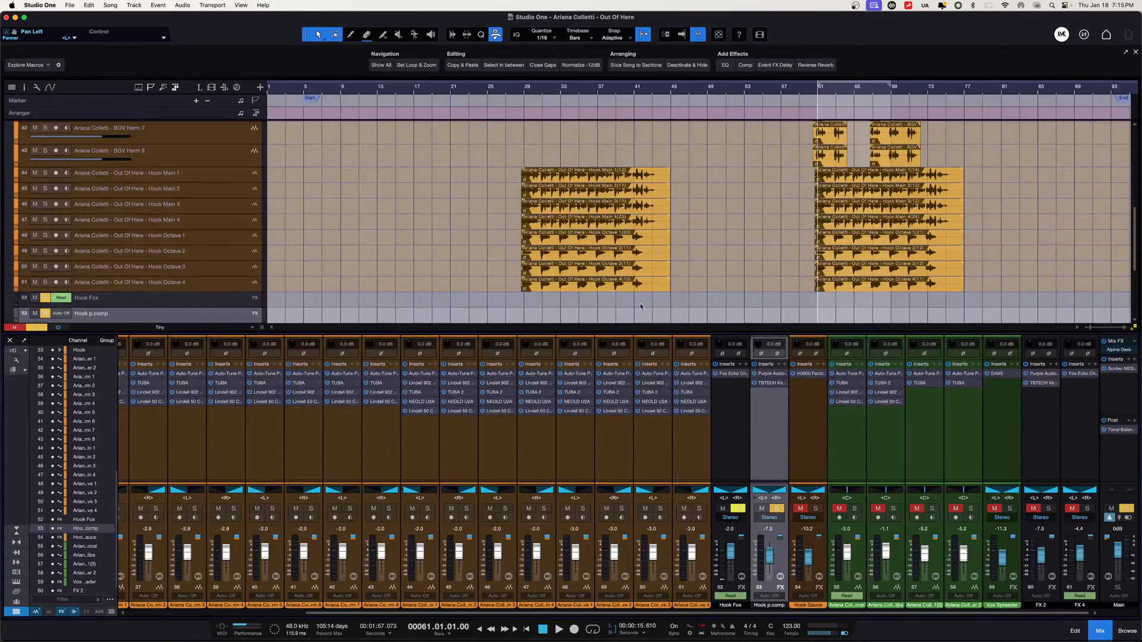
scroll(286, 268, down, 3)
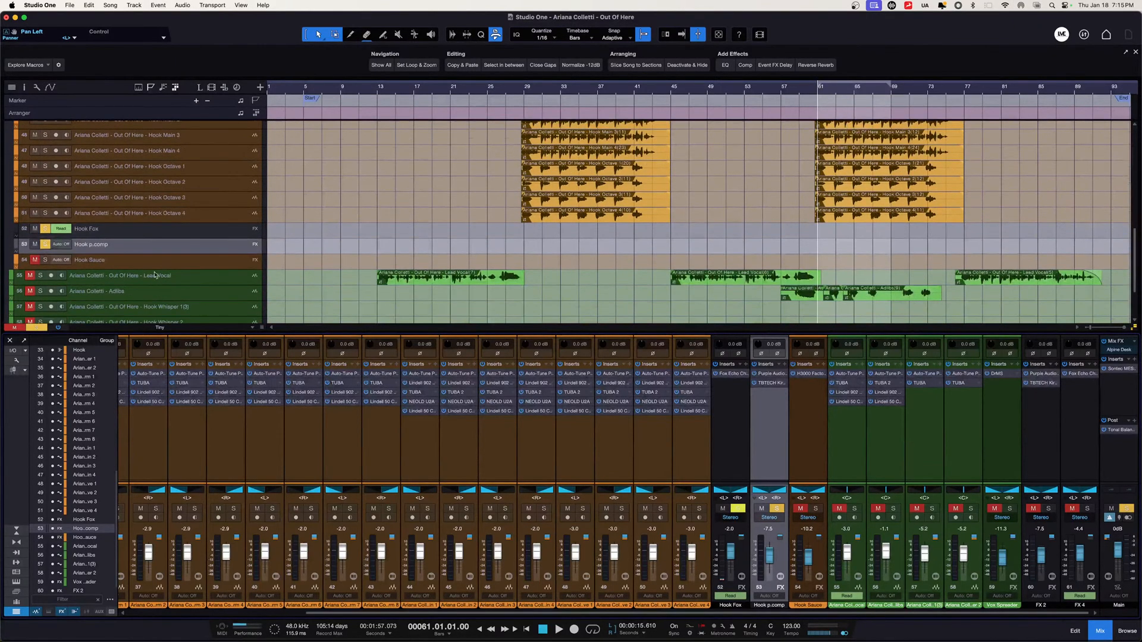
drag(156, 252, 155, 276)
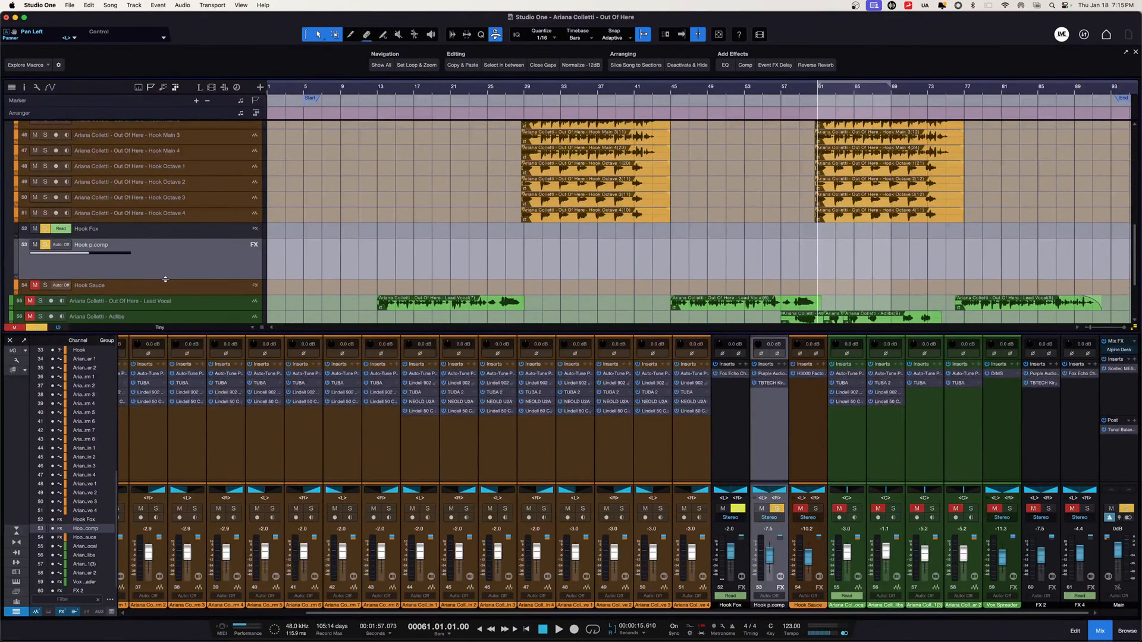
Examine the Kirchhoff EQ and Purple Audio MC77 on Hook p.comp, and audition the channel without Hook Fox.
click(772, 383)
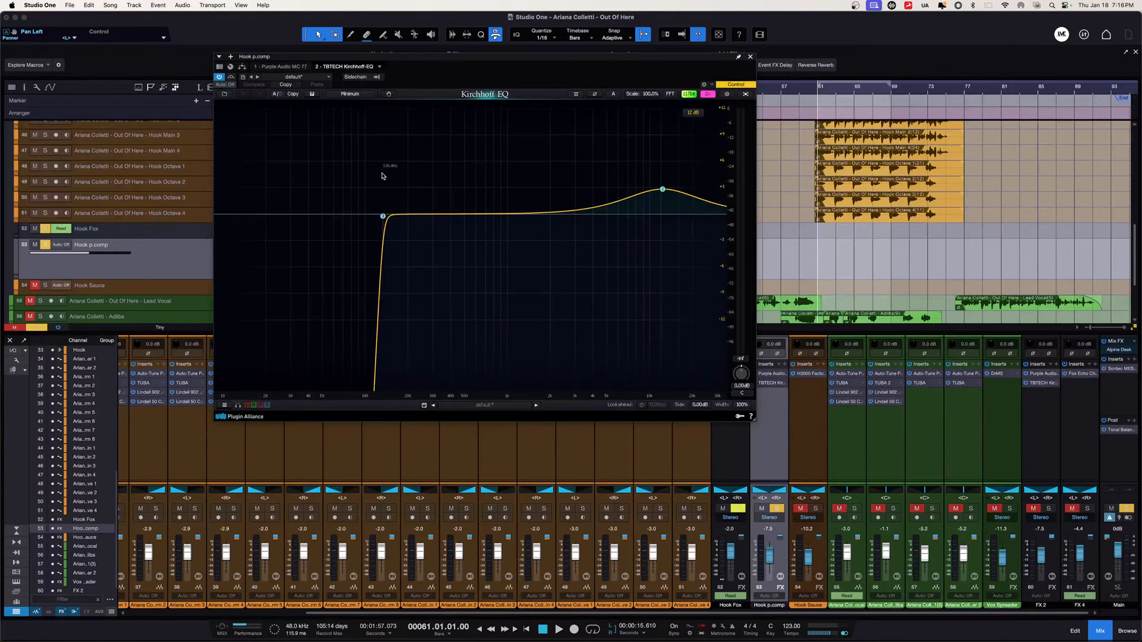
click(773, 374)
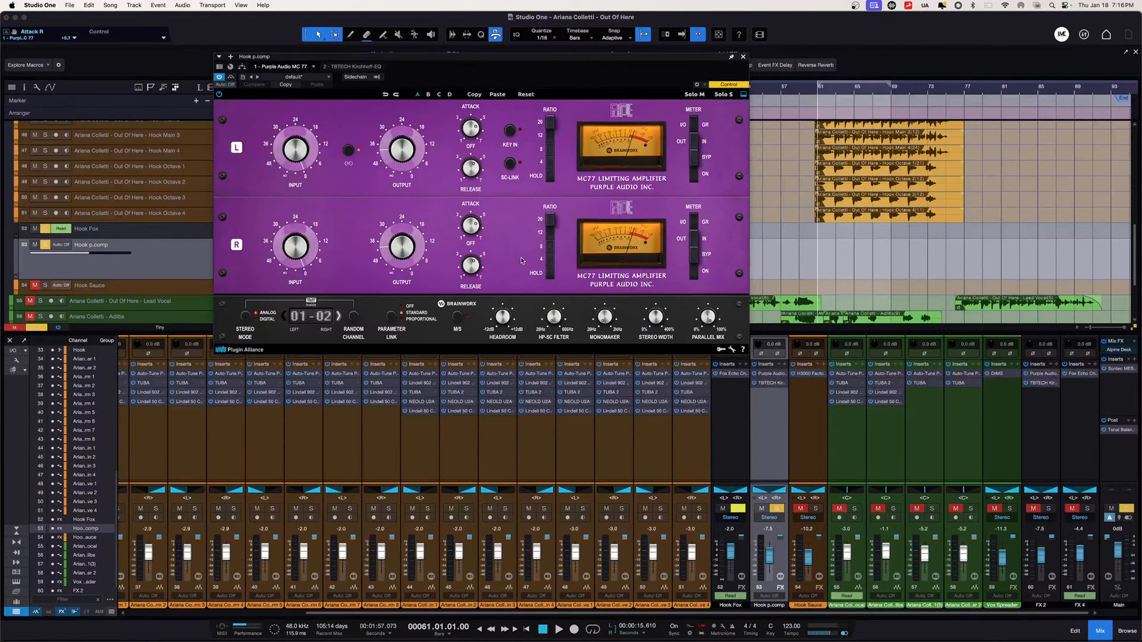
key(space)
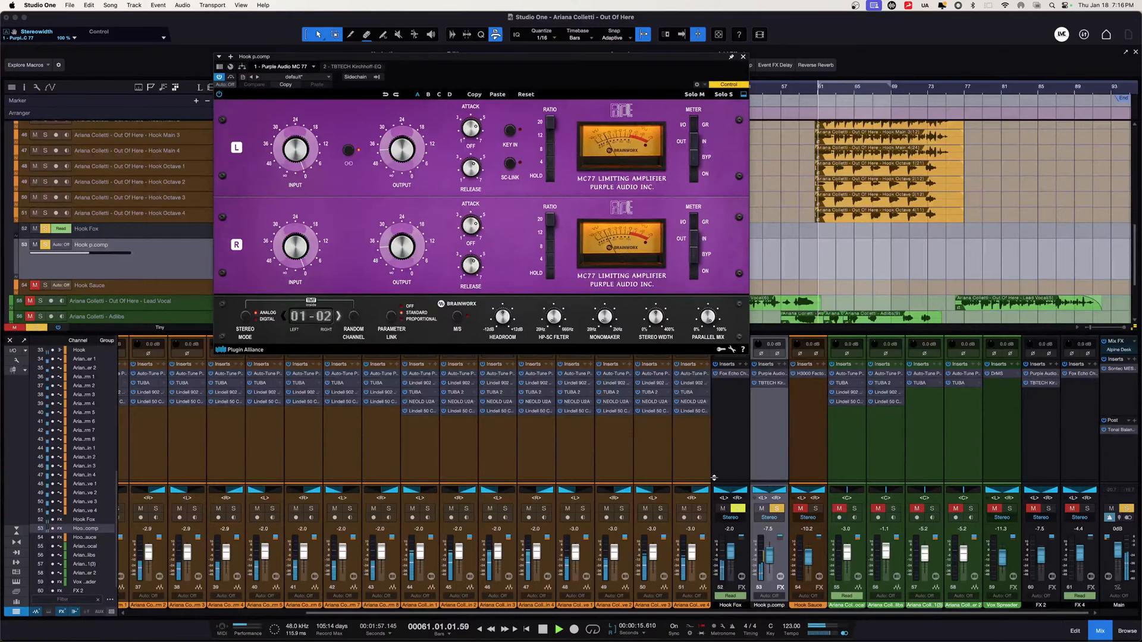
click(738, 508)
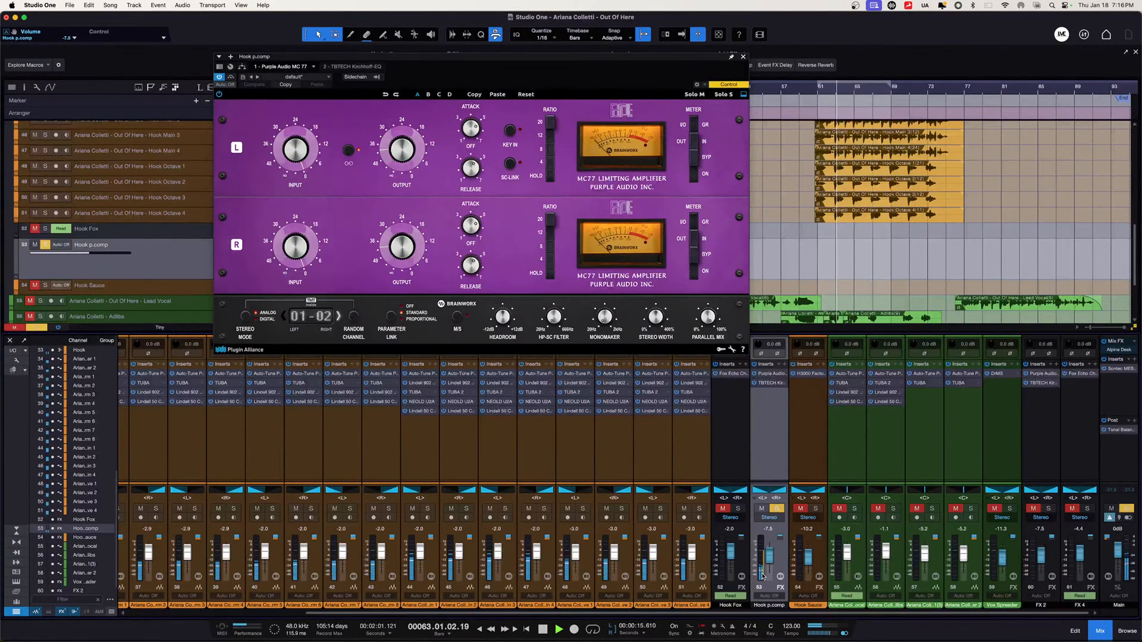
key(space)
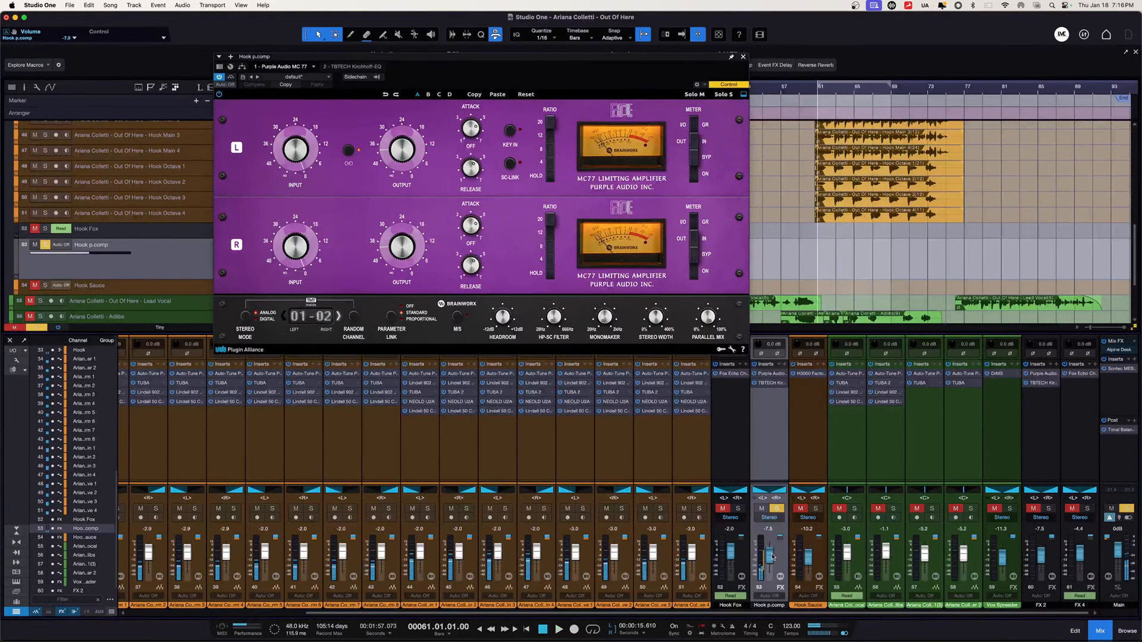
Solo all hook vocals with Hook Fox and Hook p.comp, including Hook Whisper 1 and 2, and start playback from bar 61.
click(776, 509)
drag(776, 508, 119, 508)
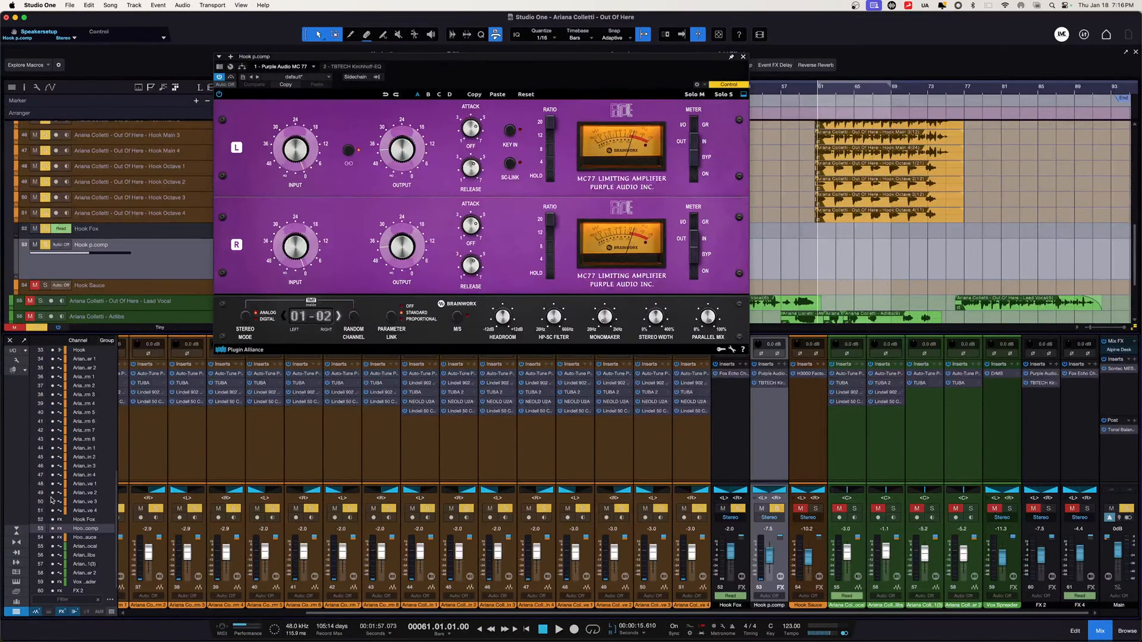
scroll(51, 499, up, 1)
scroll(419, 421, left, 5)
click(267, 511)
click(300, 509)
key(space)
Compare the hook vocals with Hook p.comp muted and unmuted during playback, and stop playback.
scroll(601, 483, right, 5)
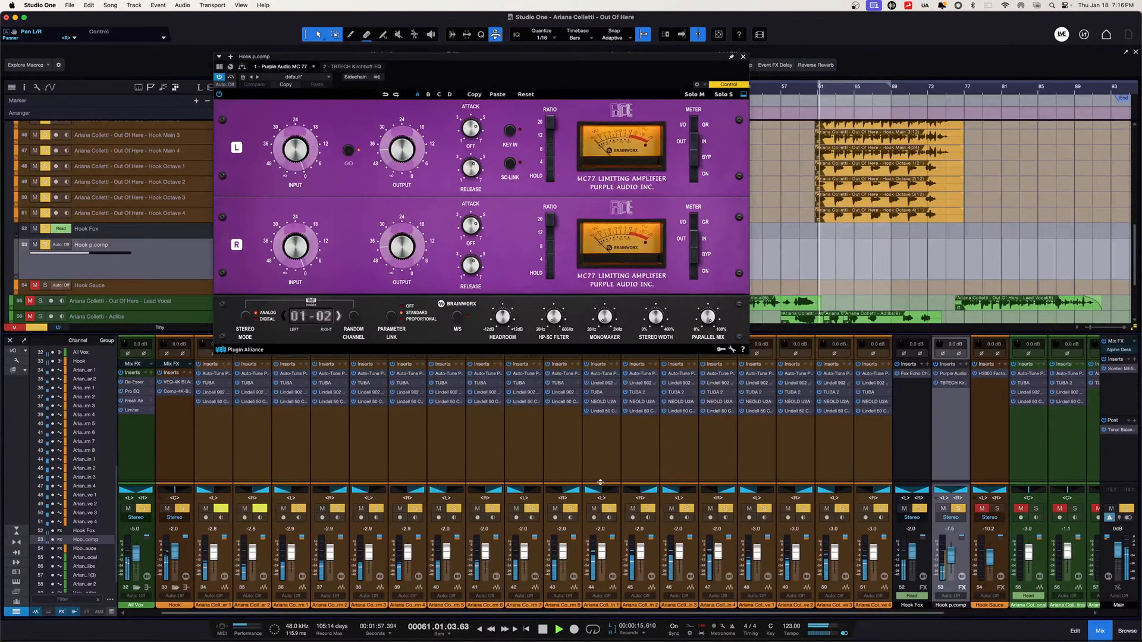
scroll(602, 482, right, 1)
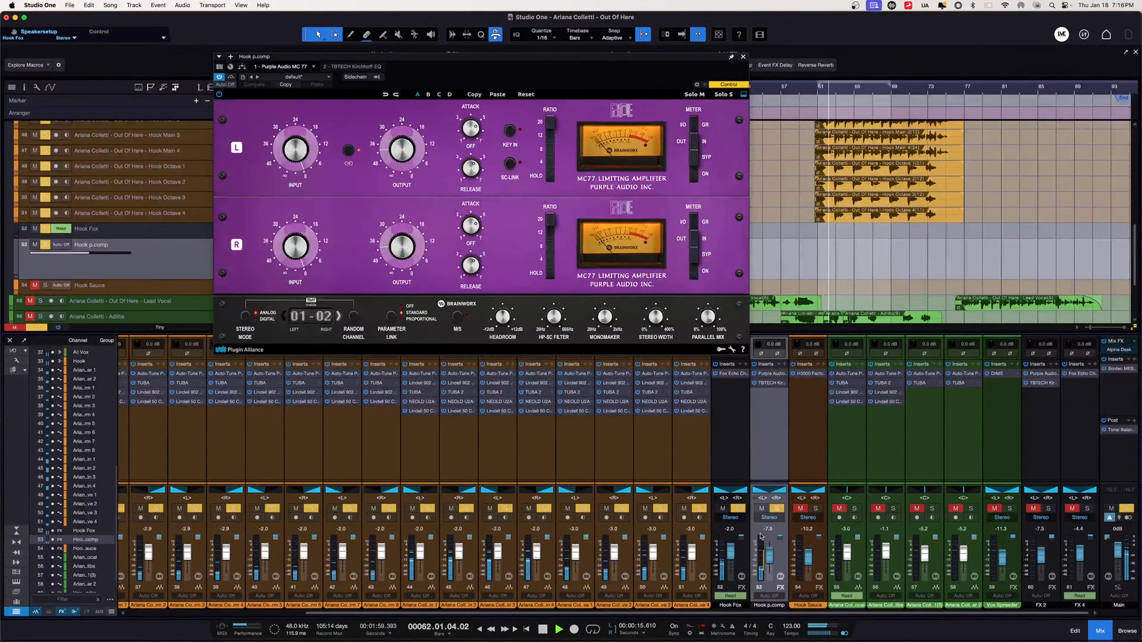
click(764, 509)
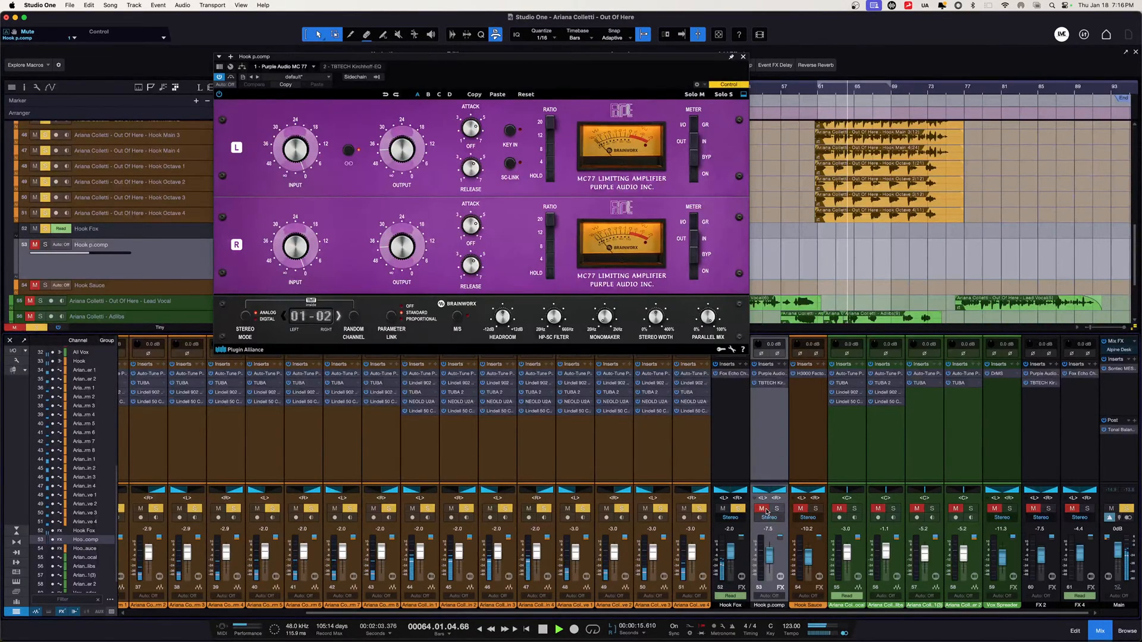
click(763, 509)
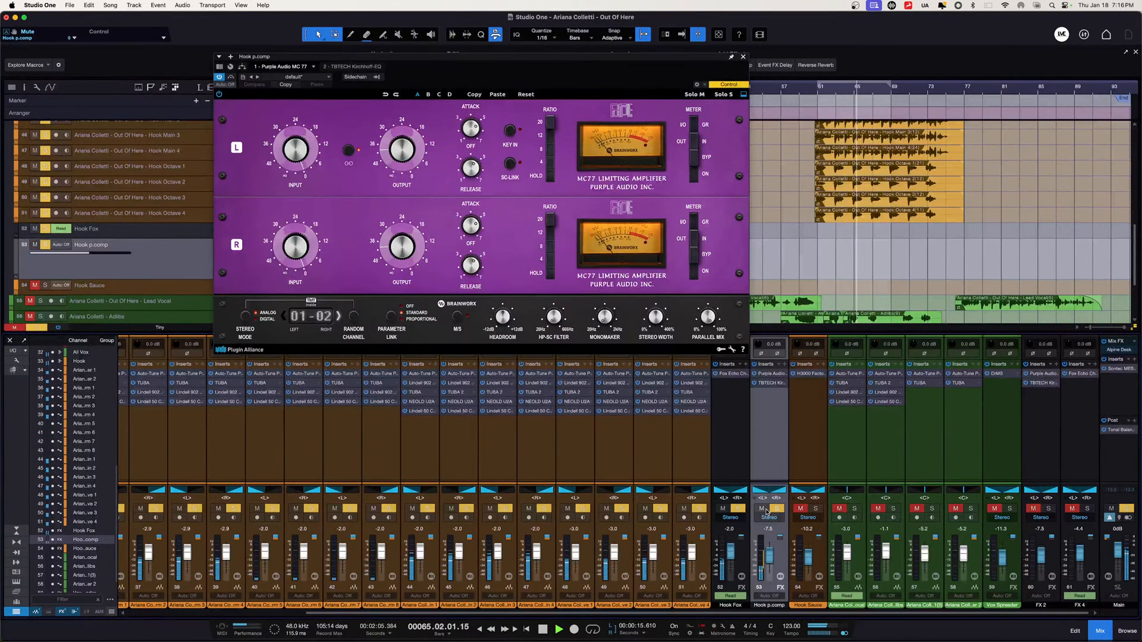
key(space)
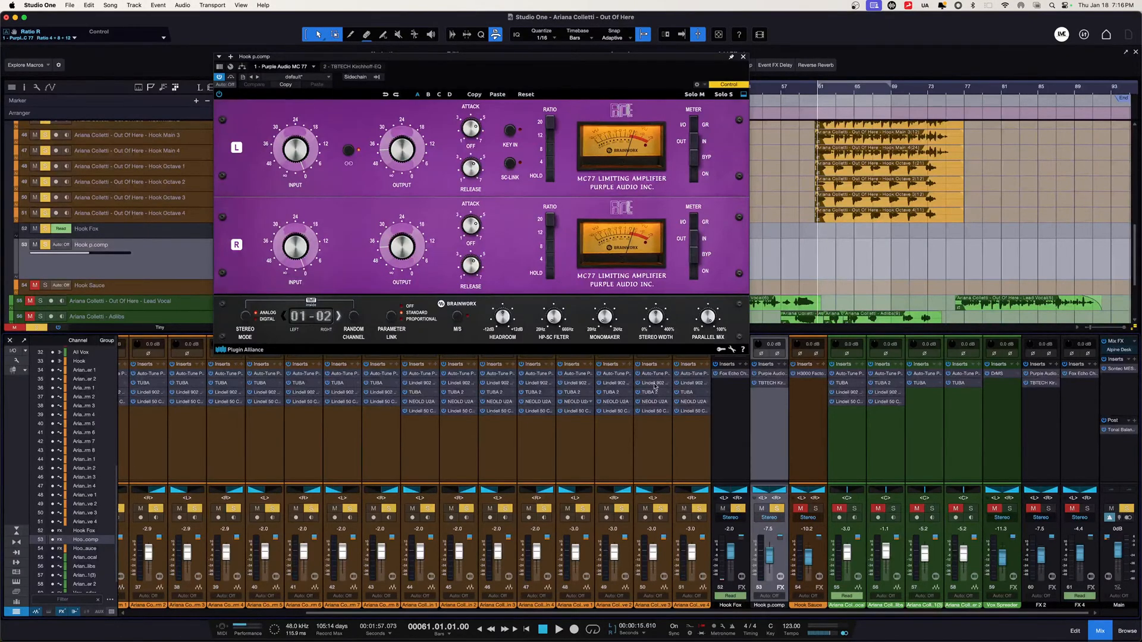
Solo only the Hook Sauce effect, move its H3000 Factory window below the hook events, and play from bar 61.
click(813, 436)
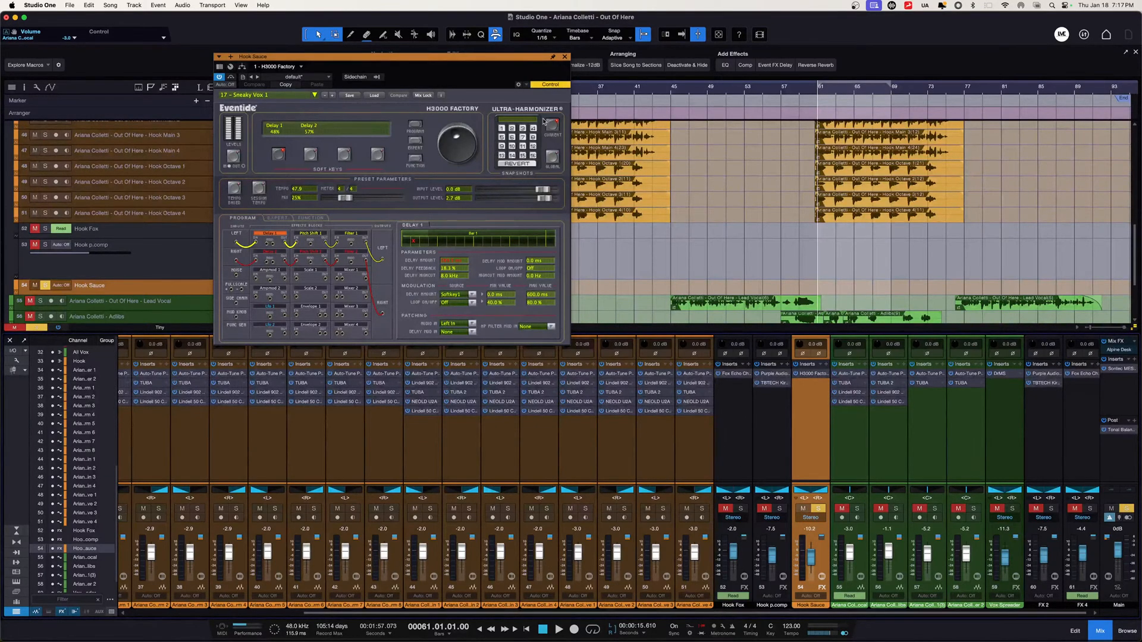
drag(517, 57, 606, 281)
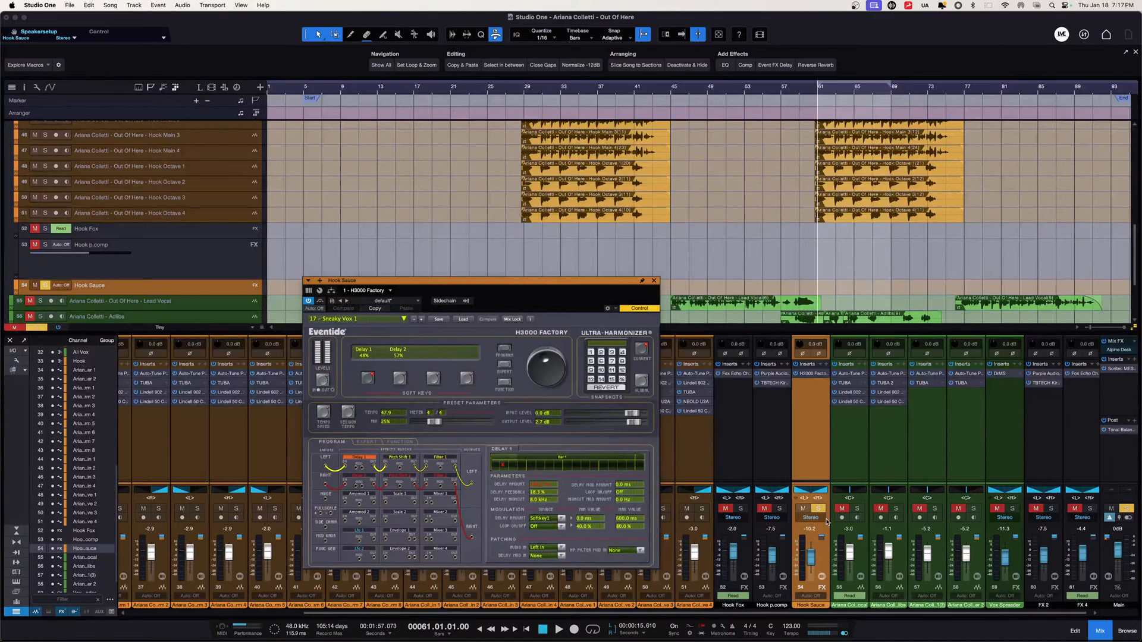
key(space)
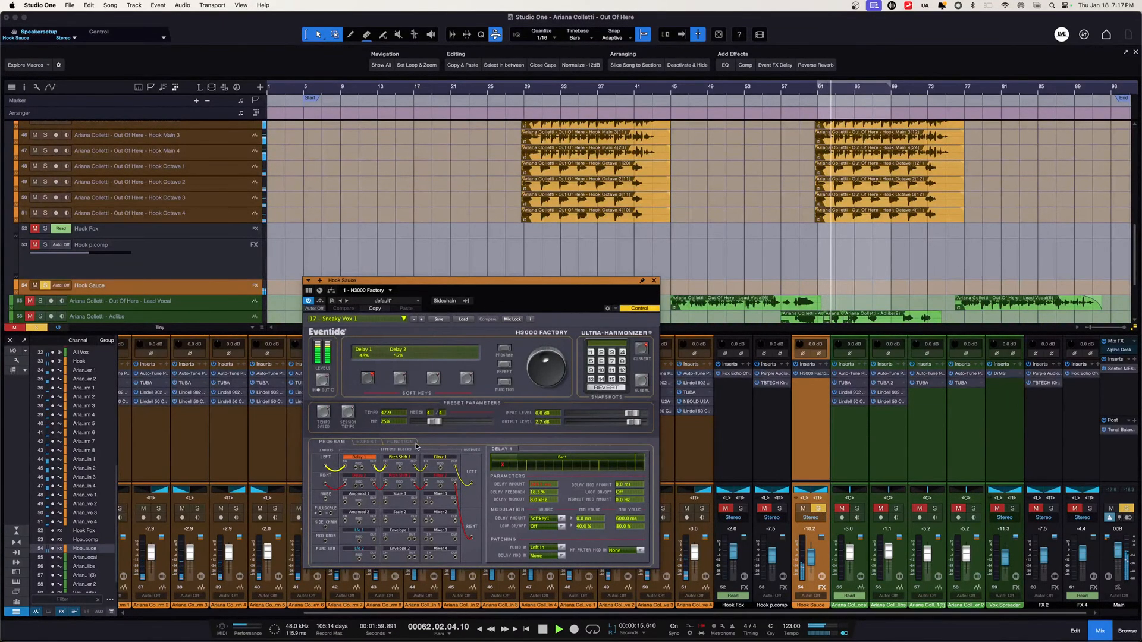
scroll(274, 458, left, 6)
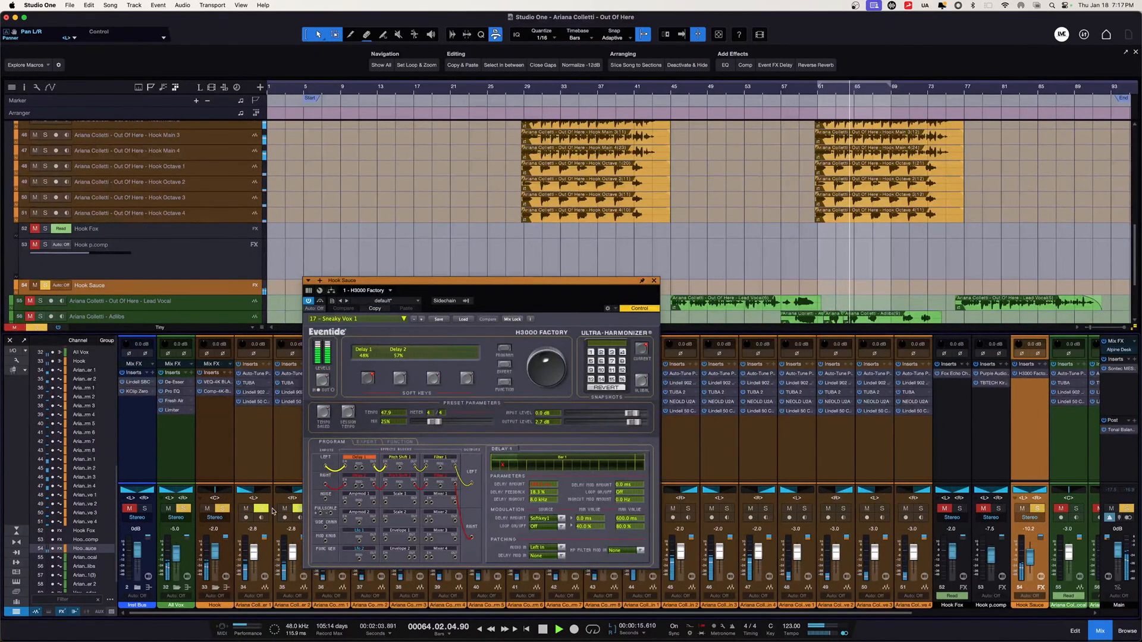
Stop playback and clear the solos on Hook Whisper 1 and Hook Whisper 2.
click(262, 495)
key(shift+s)
key(space)
shift+click(262, 509)
click(298, 509)
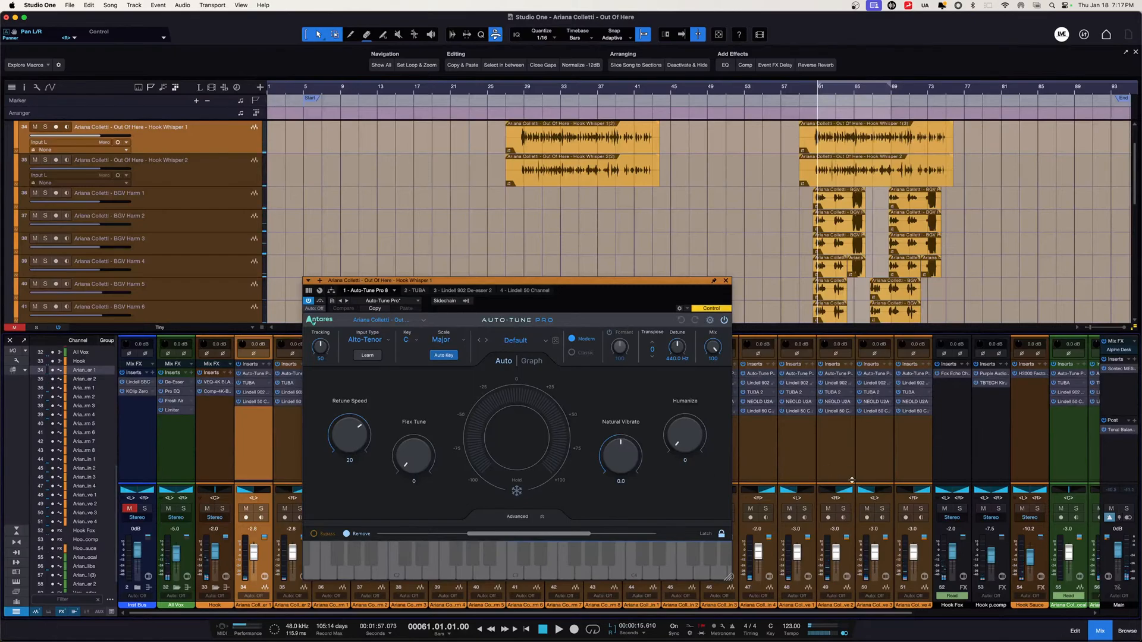
Solo Hook Sauce, play from bar 61, and open its H3000 Factory plug-in.
scroll(848, 479, right, 2)
click(1024, 509)
key(space)
click(1019, 374)
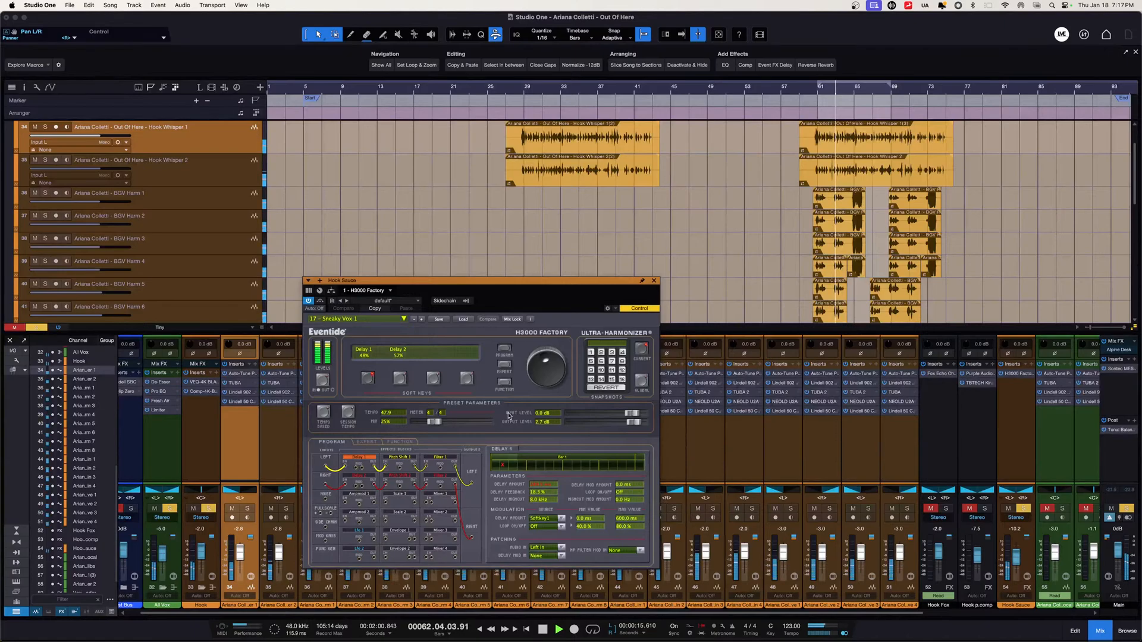
Audition Hook Sauce with the H3000 Factory mix raised to 100%, stop playback, and undo the mix change.
drag(438, 425, 509, 427)
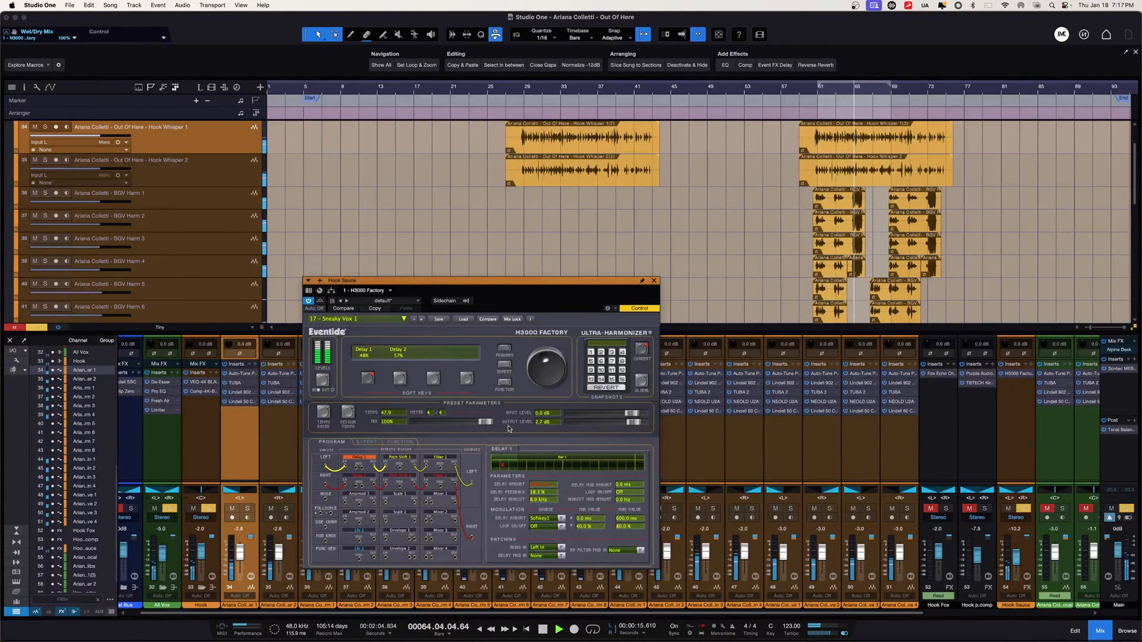
key(space)
key(super+z)
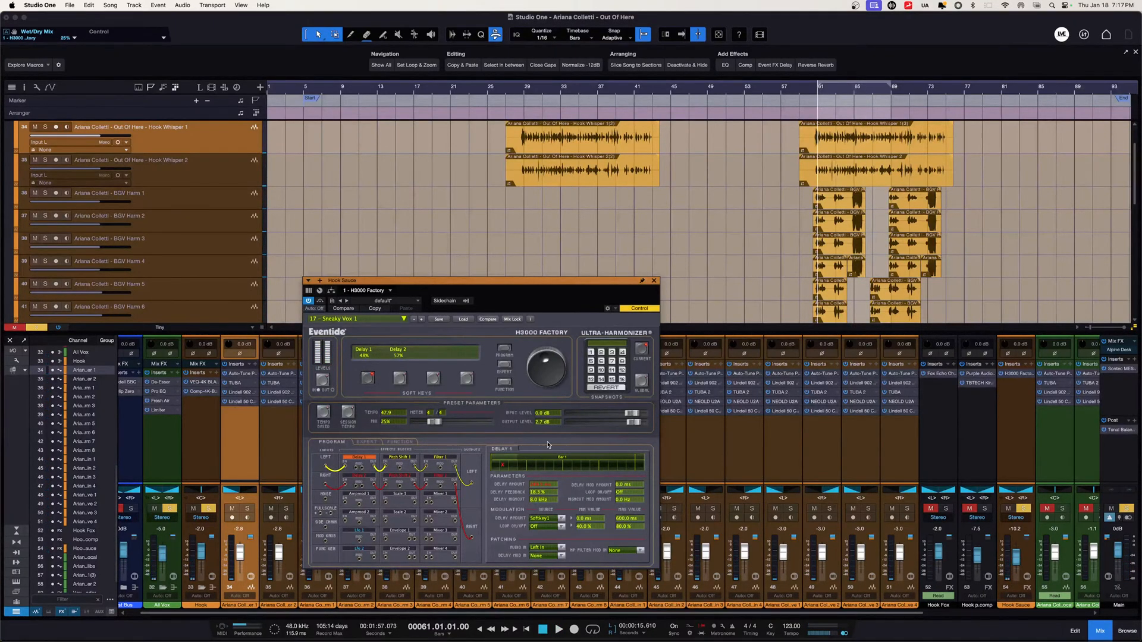
Clear the Hook Sauce solo, compare the hook with that effect muted and unmuted during playback, and close H3000 Factory.
click(1024, 508)
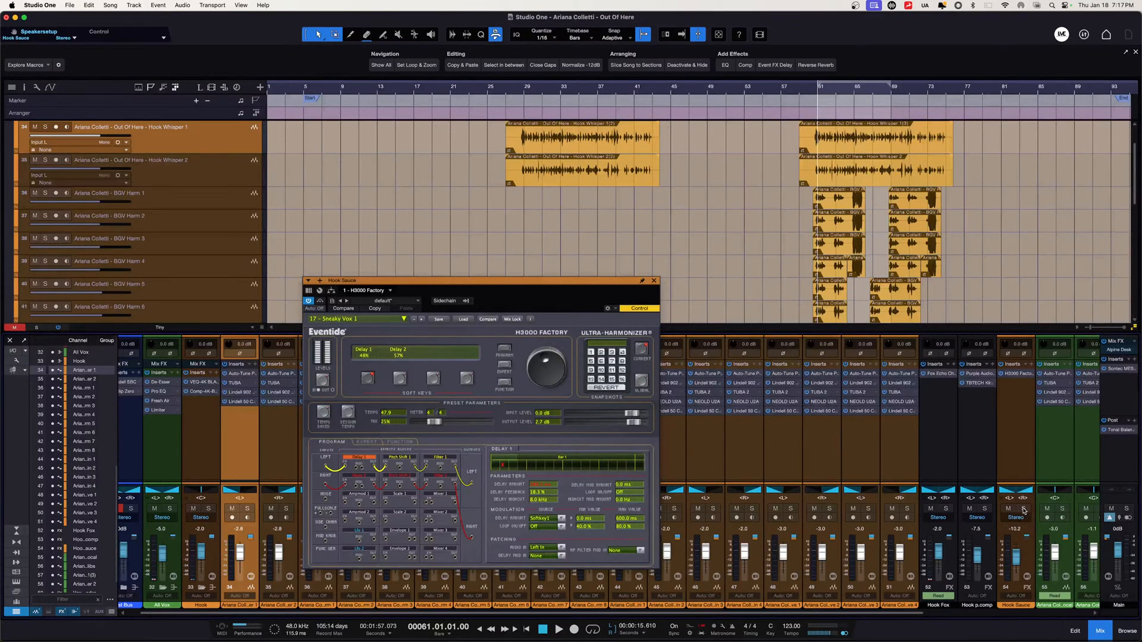
click(1008, 509)
key(space)
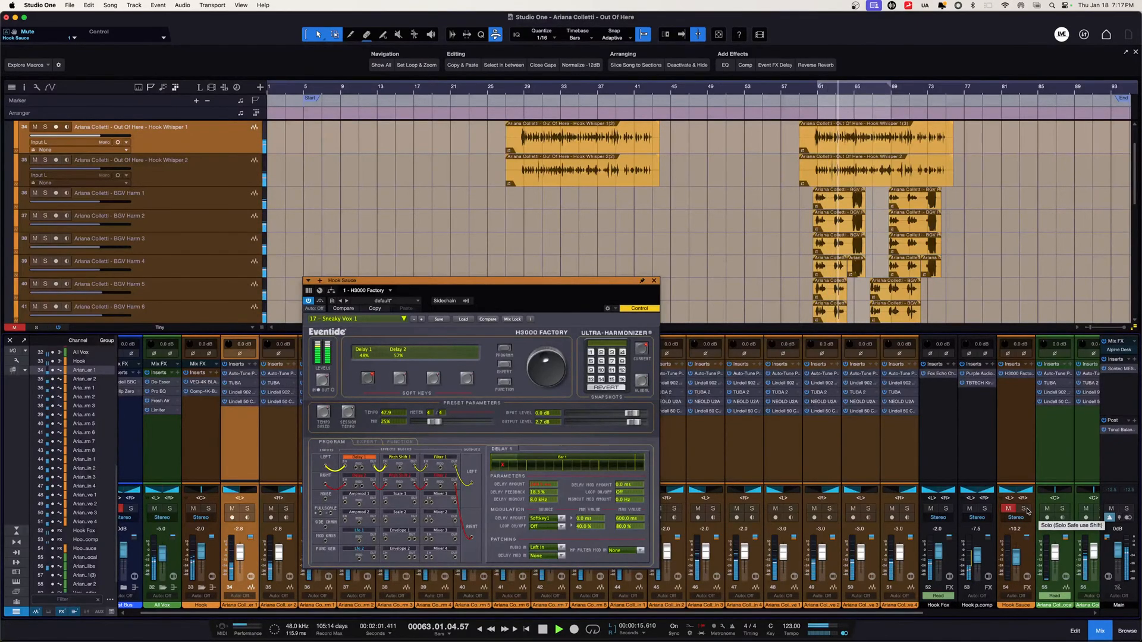
click(1009, 510)
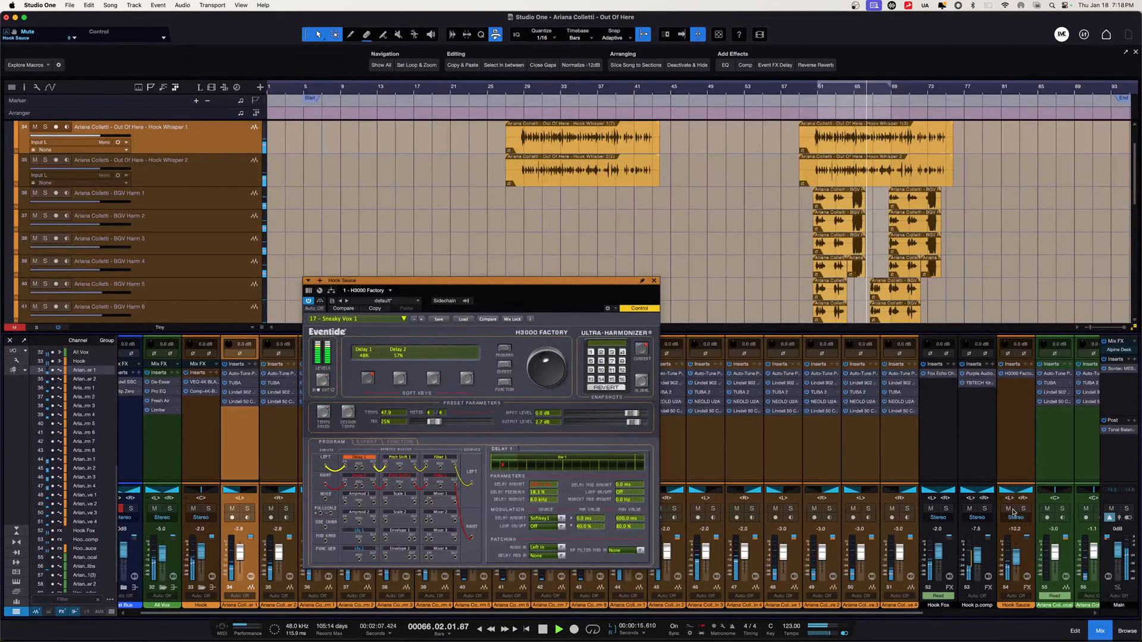
click(1013, 512)
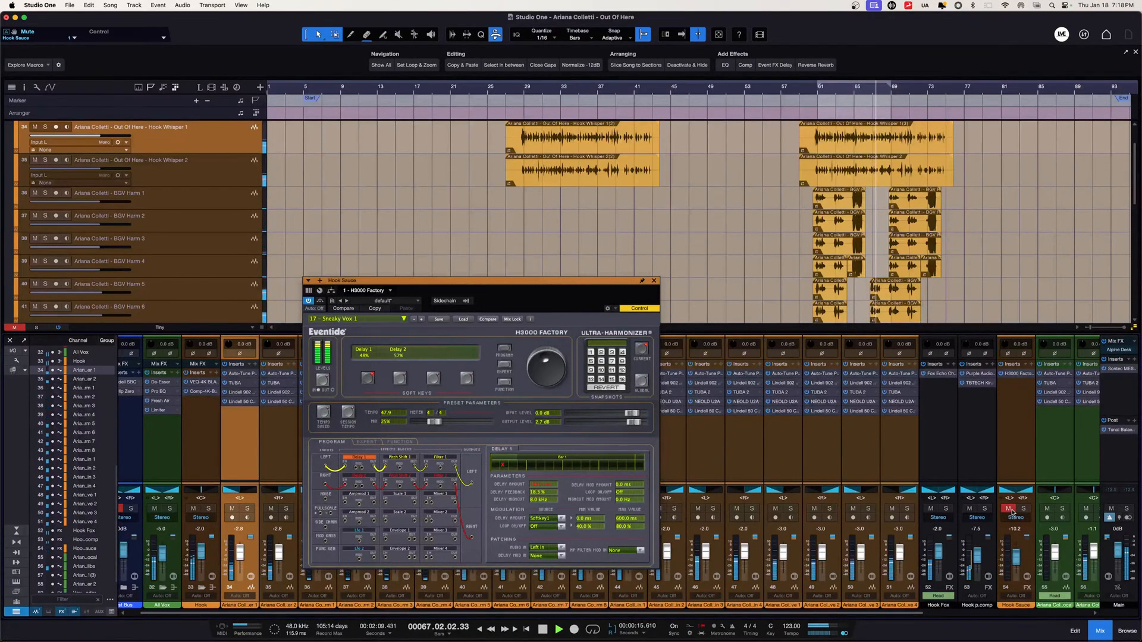
click(1010, 511)
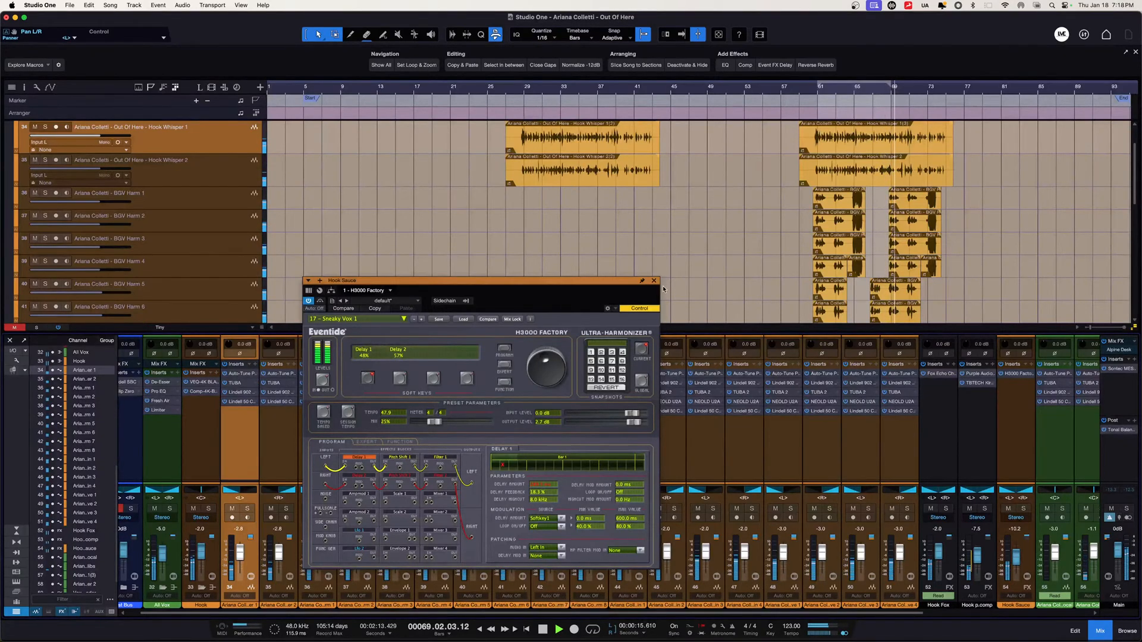
click(655, 282)
key(space)
Examine the hook layer channels in the mixer alongside the hook effects, lead vocal and remaining FX channels.
scroll(754, 443, right, 5)
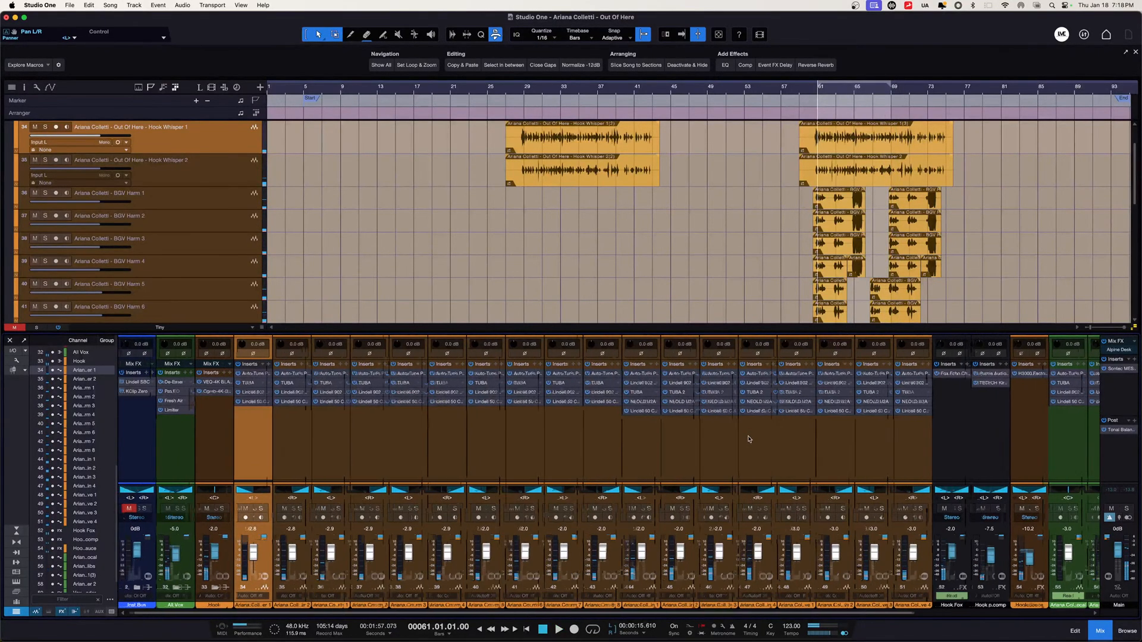
scroll(754, 444, right, 2)
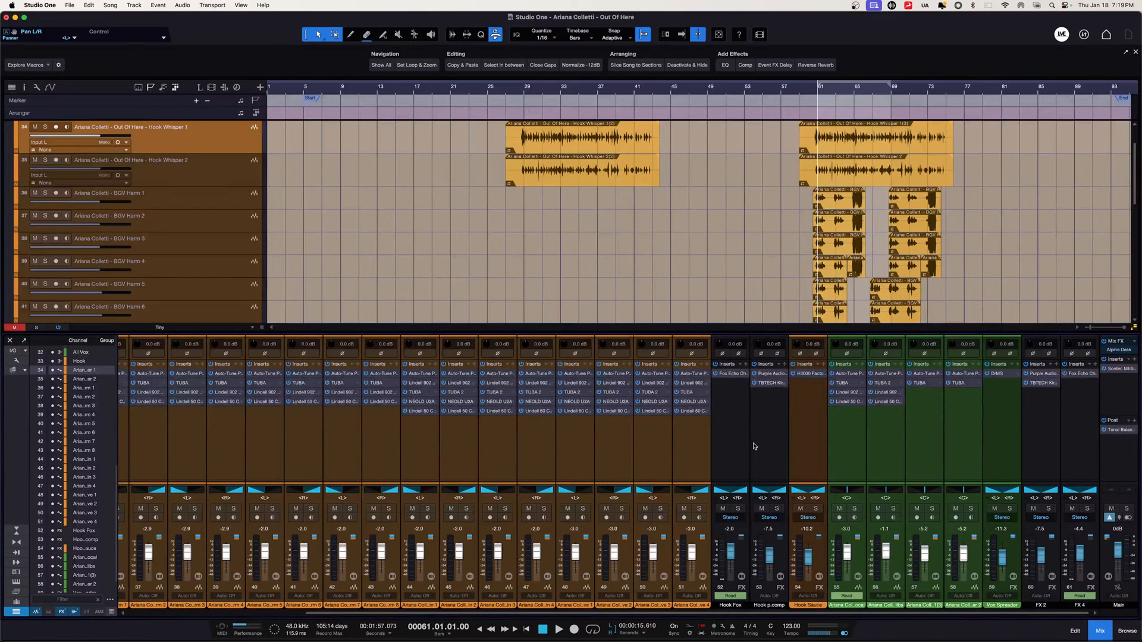
scroll(506, 473, left, 5)
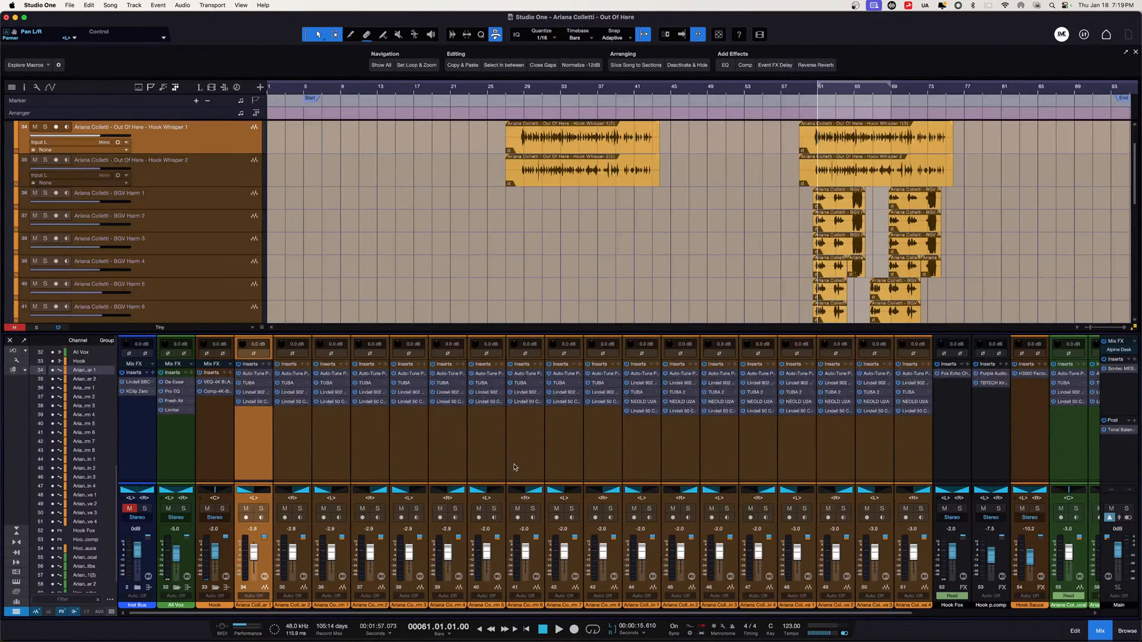
scroll(515, 467, right, 3)
scroll(514, 467, left, 3)
scroll(857, 476, right, 3)
scroll(873, 464, left, 3)
Collapse the Hook and All Vox folders in the mixer and unmute Inst Bus.
click(215, 587)
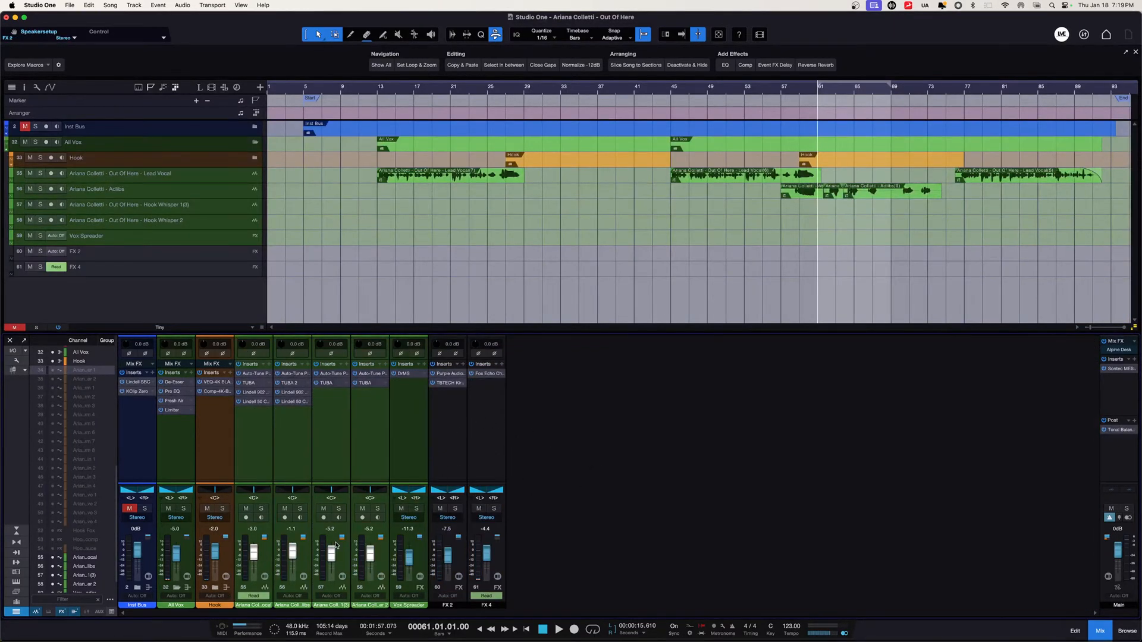
click(174, 588)
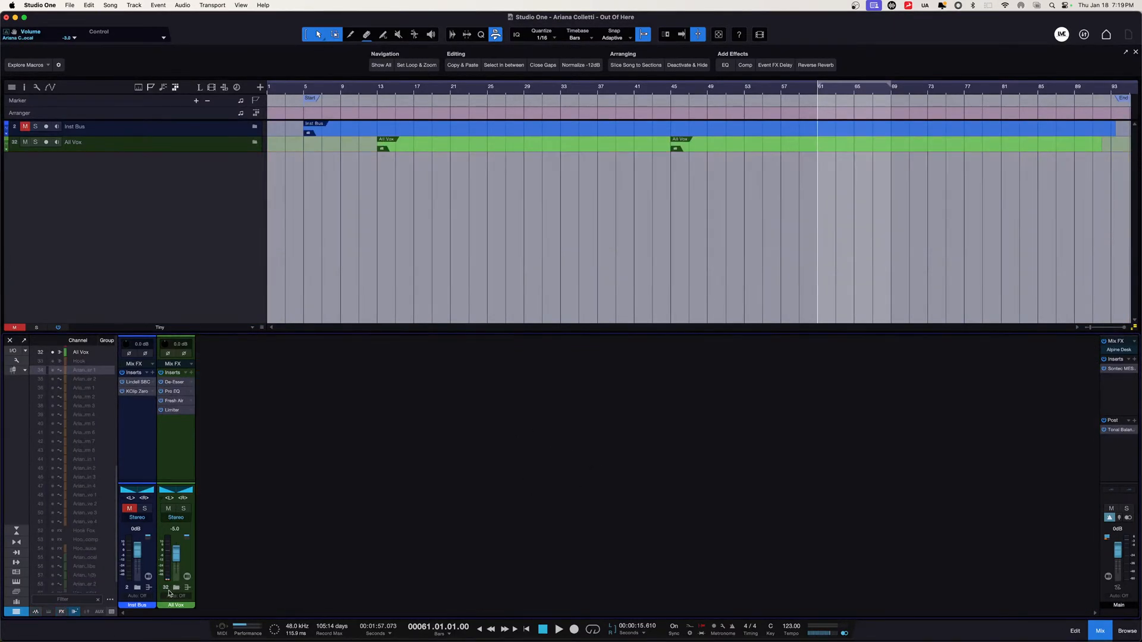
click(129, 509)
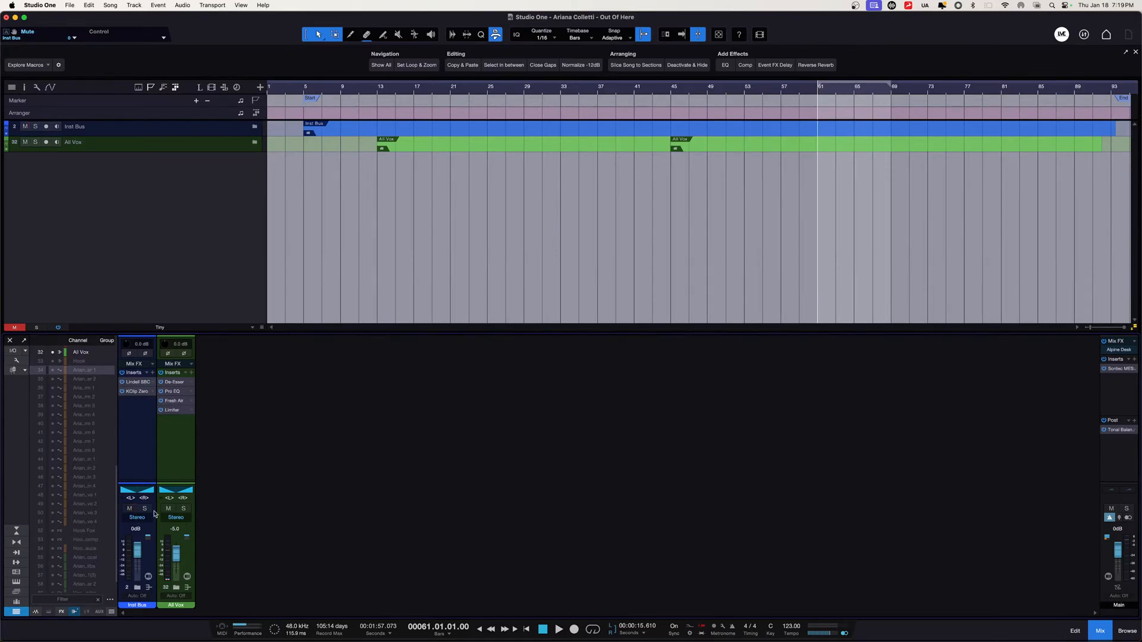
Open the De-Esser on the All Vox channel and play from bar 61 to check its reduction meter.
click(189, 467)
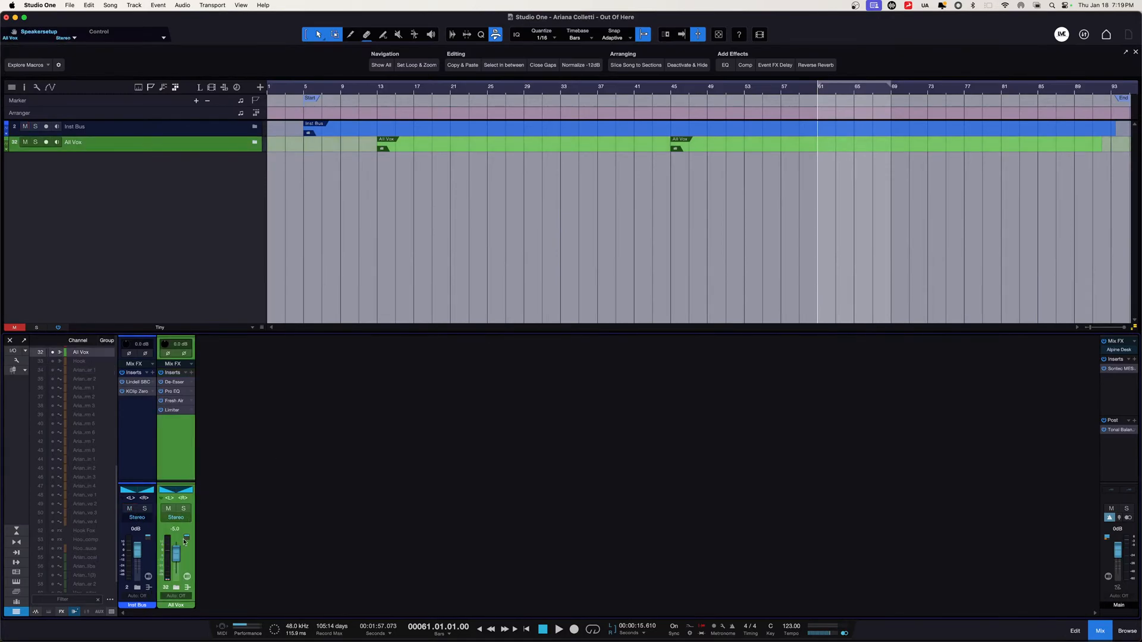
click(175, 381)
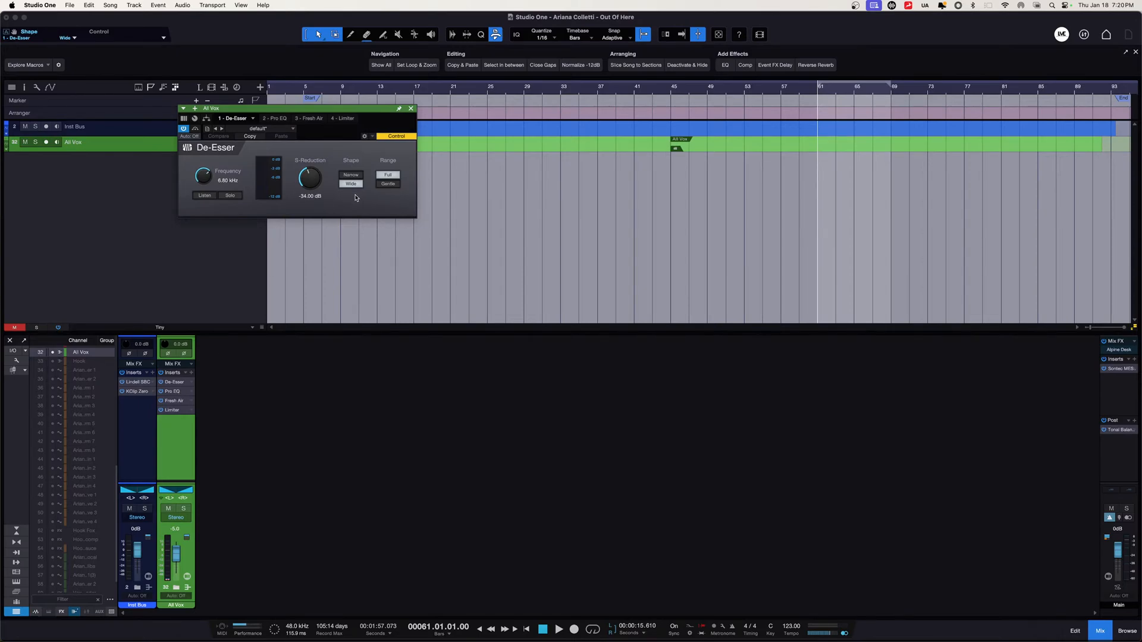
key(space)
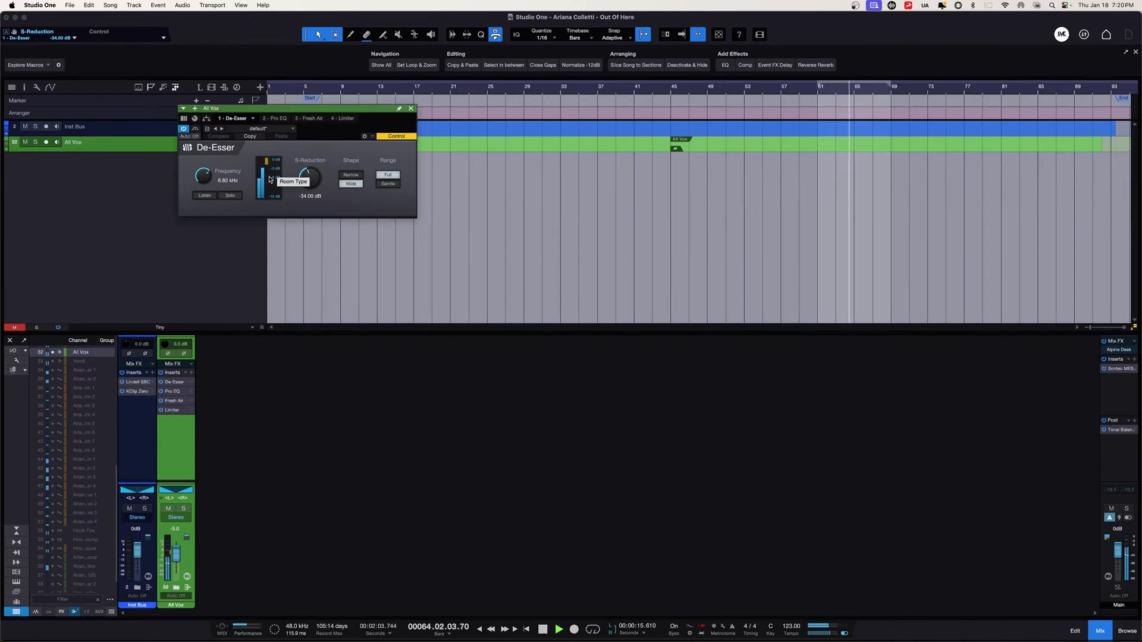
key(space)
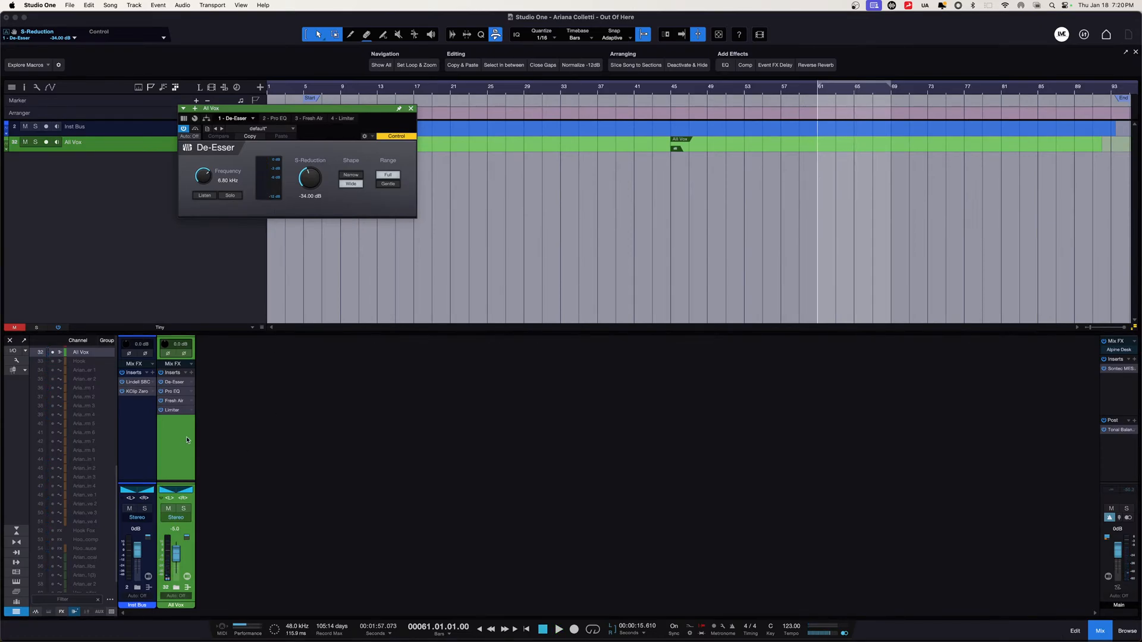
Open Pro EQ on All Vox, move its window clear of the inserts, and check the spectrum during playback from bar 61.
click(179, 391)
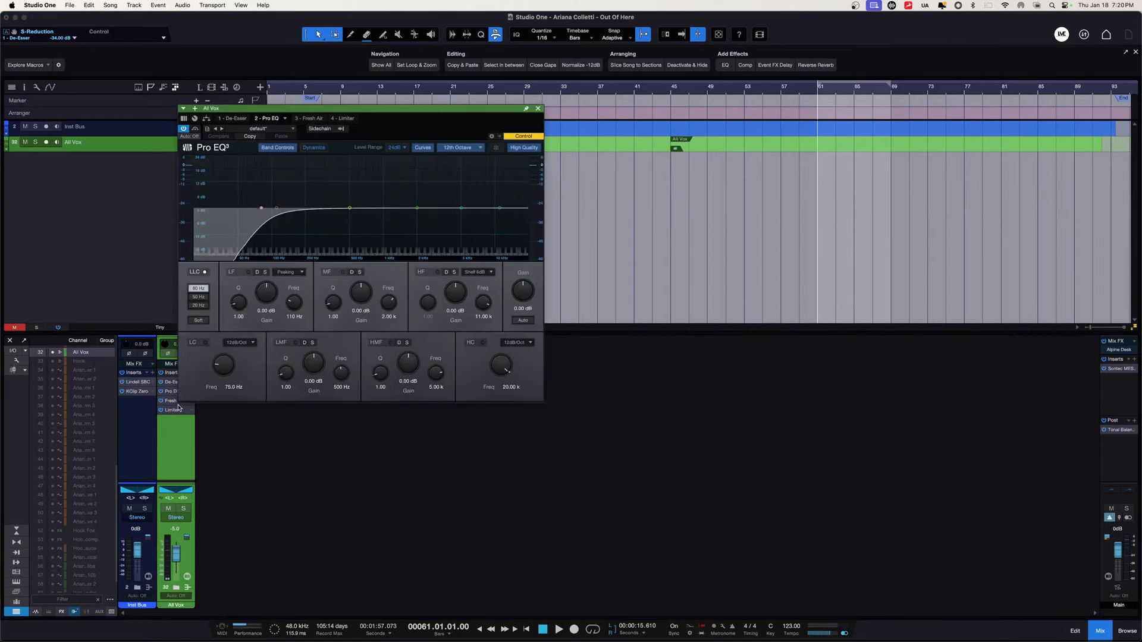
drag(303, 111, 634, 102)
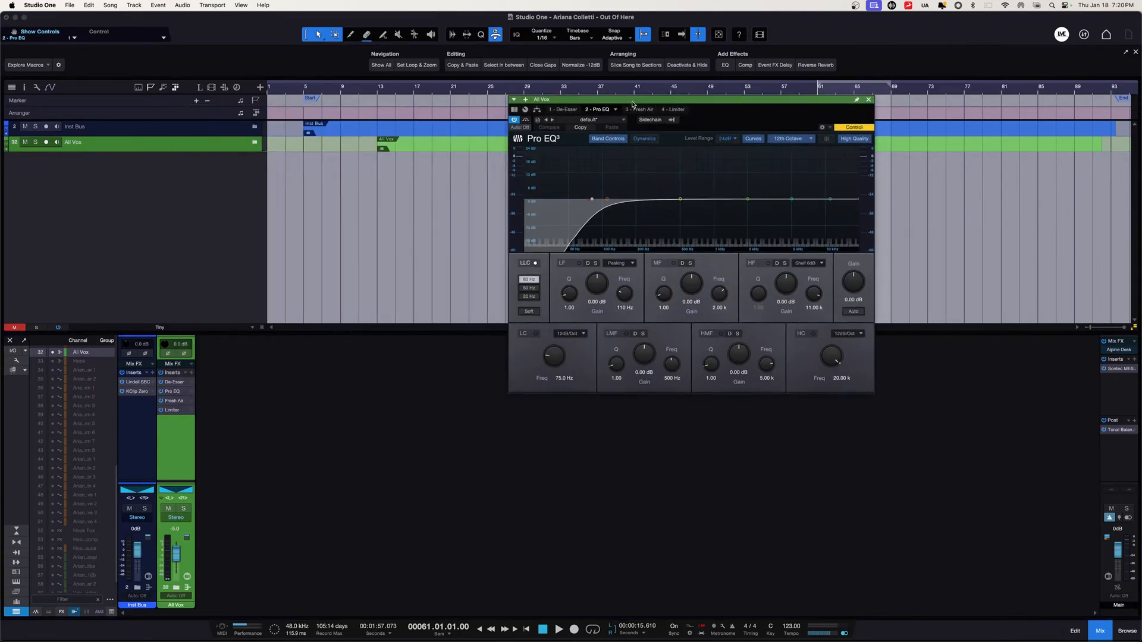
click(172, 401)
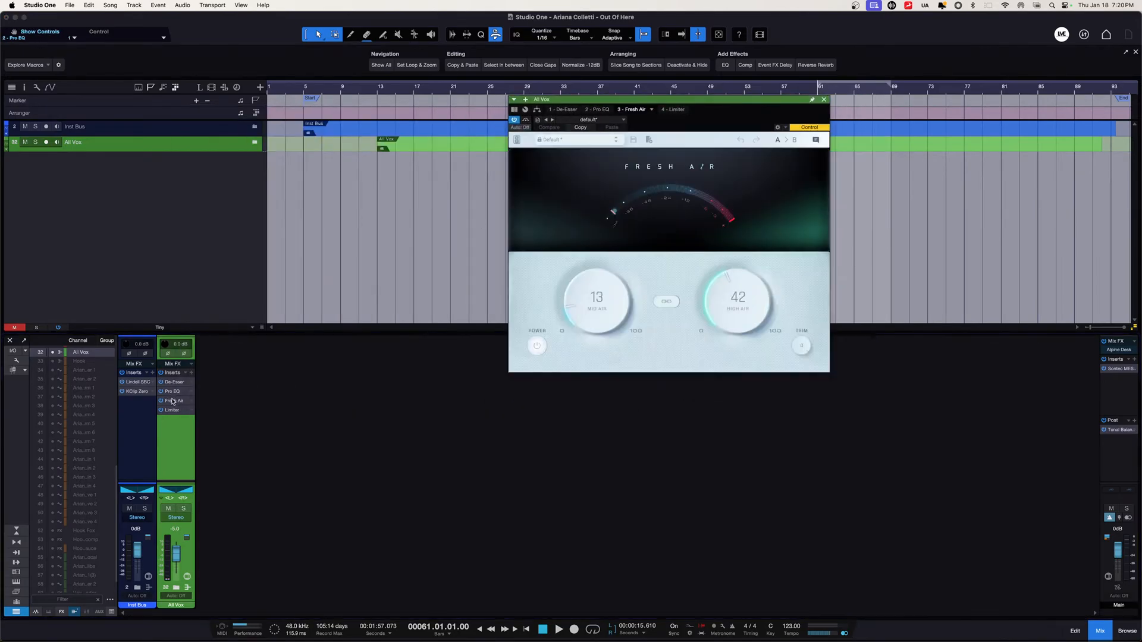
click(174, 391)
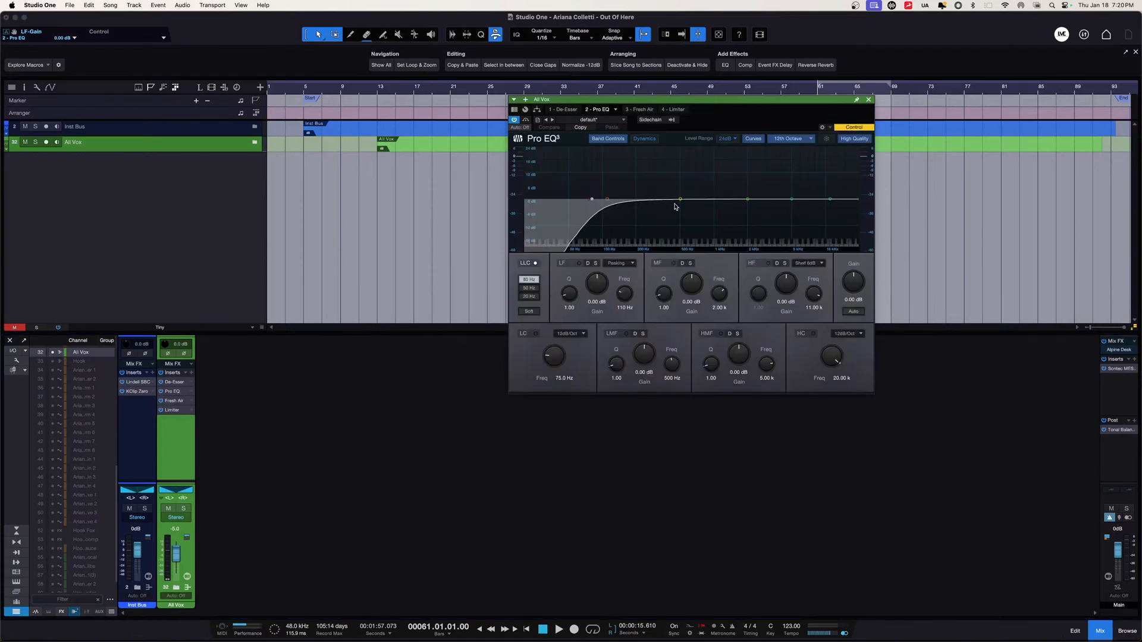
key(space)
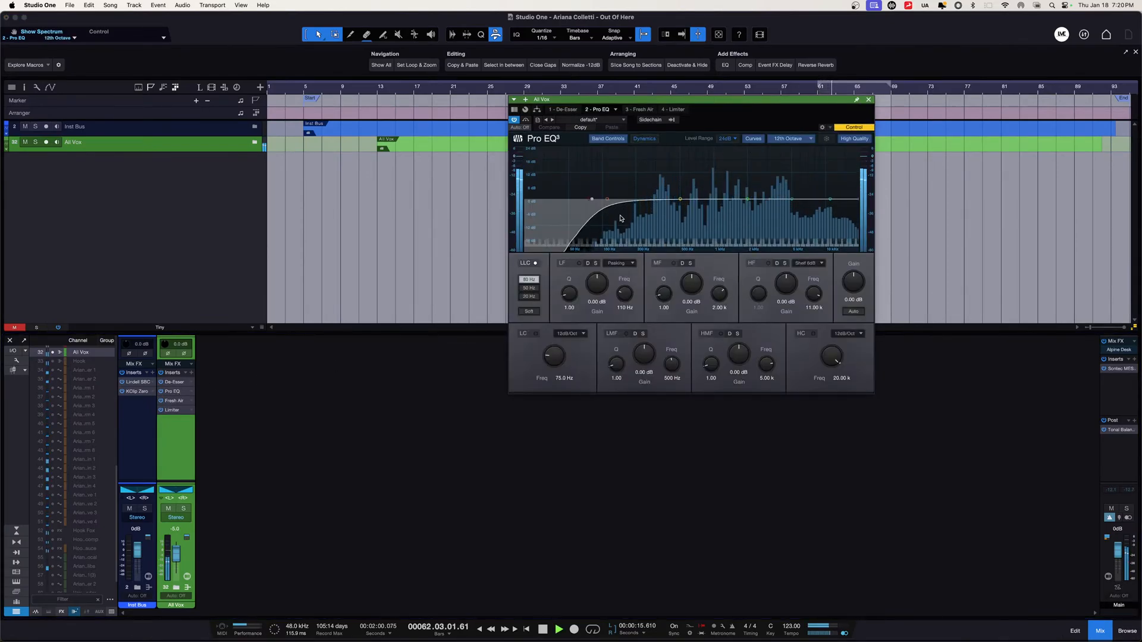
key(space)
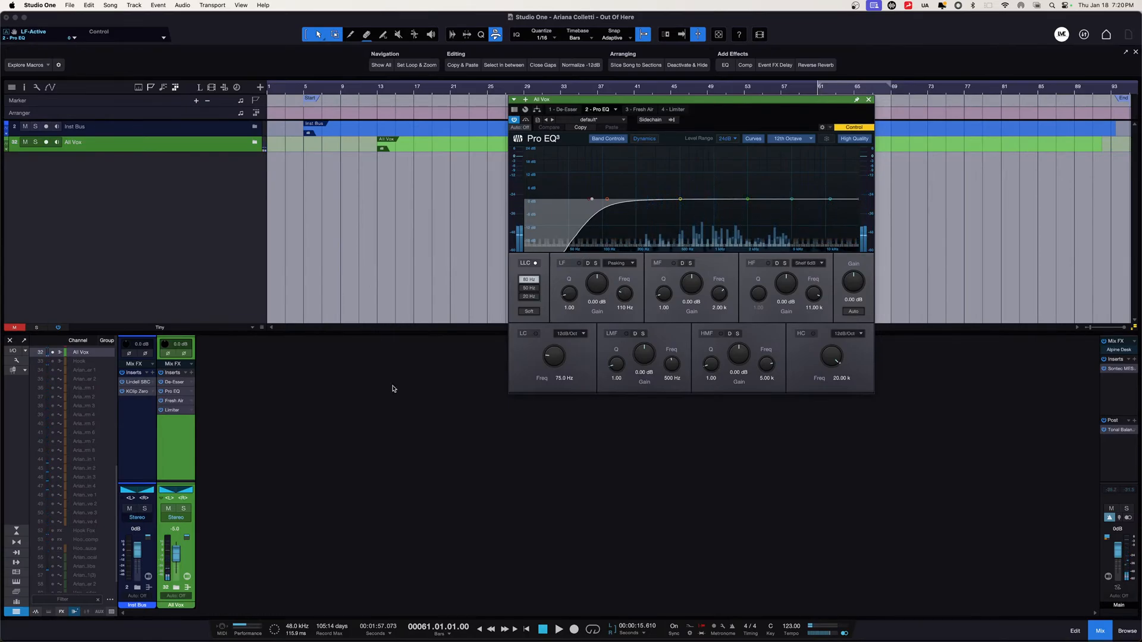
Open Fresh Air on All Vox and watch its meter during playback from bar 61.
click(183, 404)
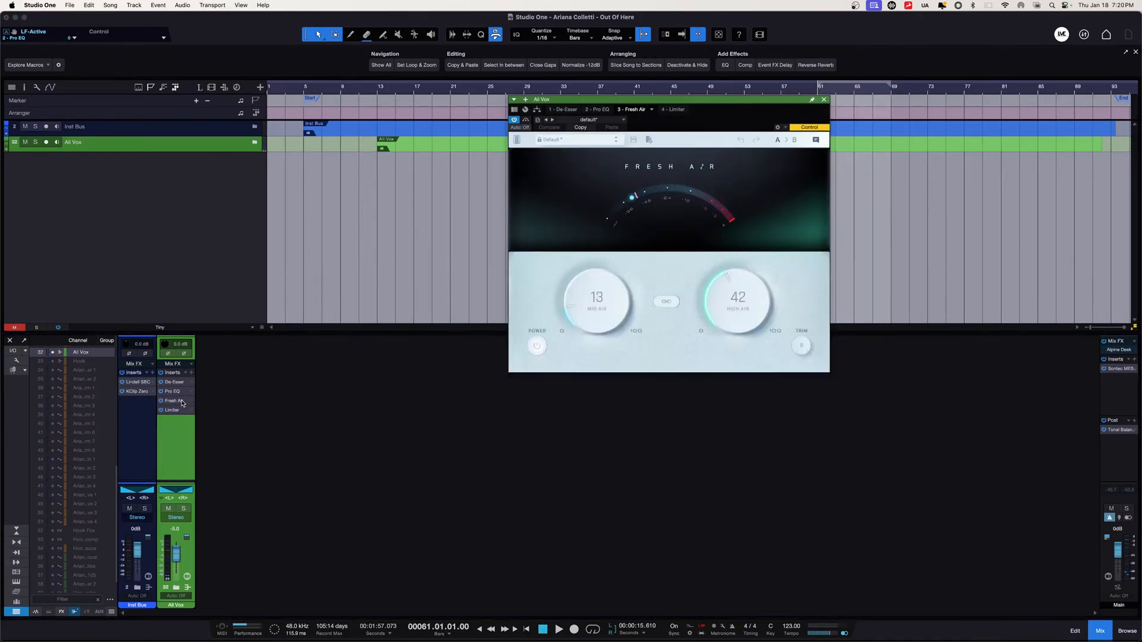
key(space)
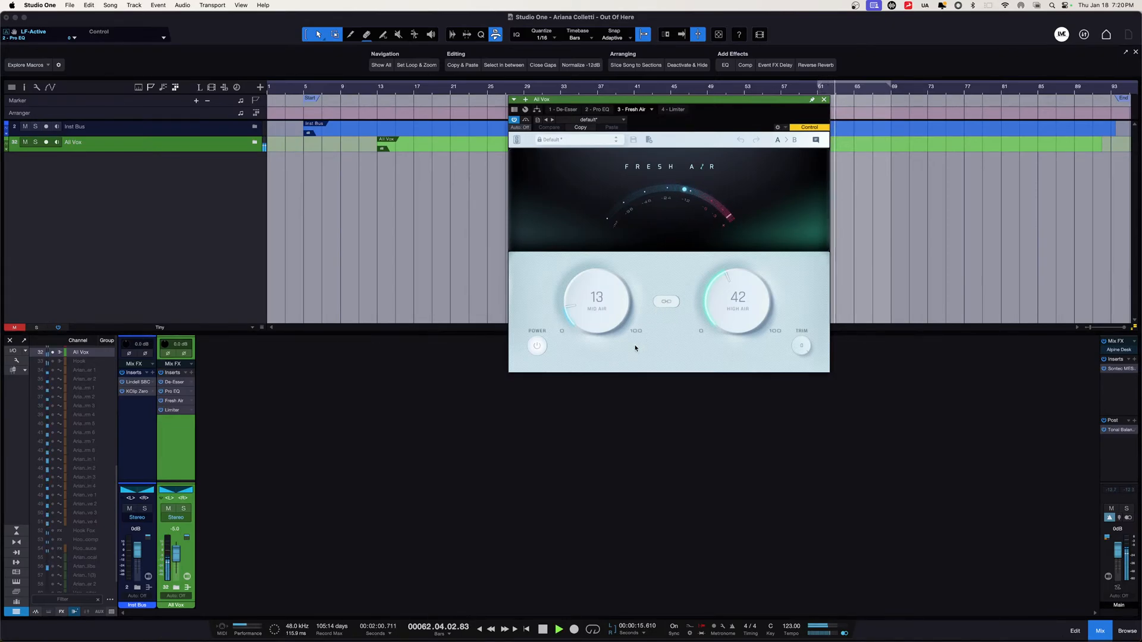
key(space)
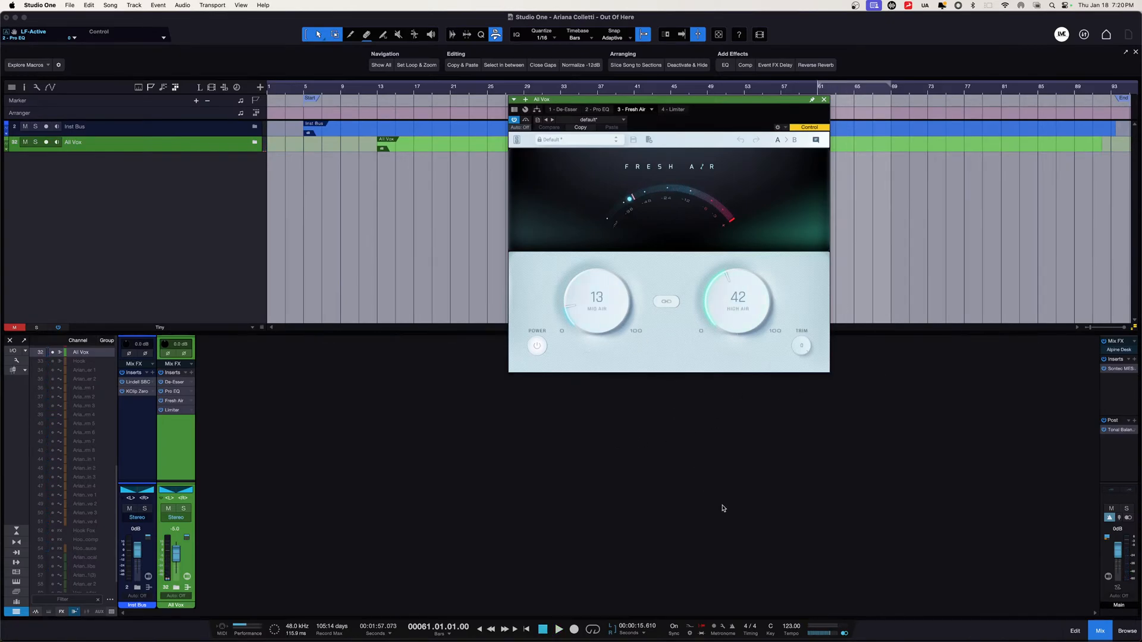
Open the Limiter on All Vox, check its gain reduction during playback from bar 61, and reset the reduction read-out.
click(174, 410)
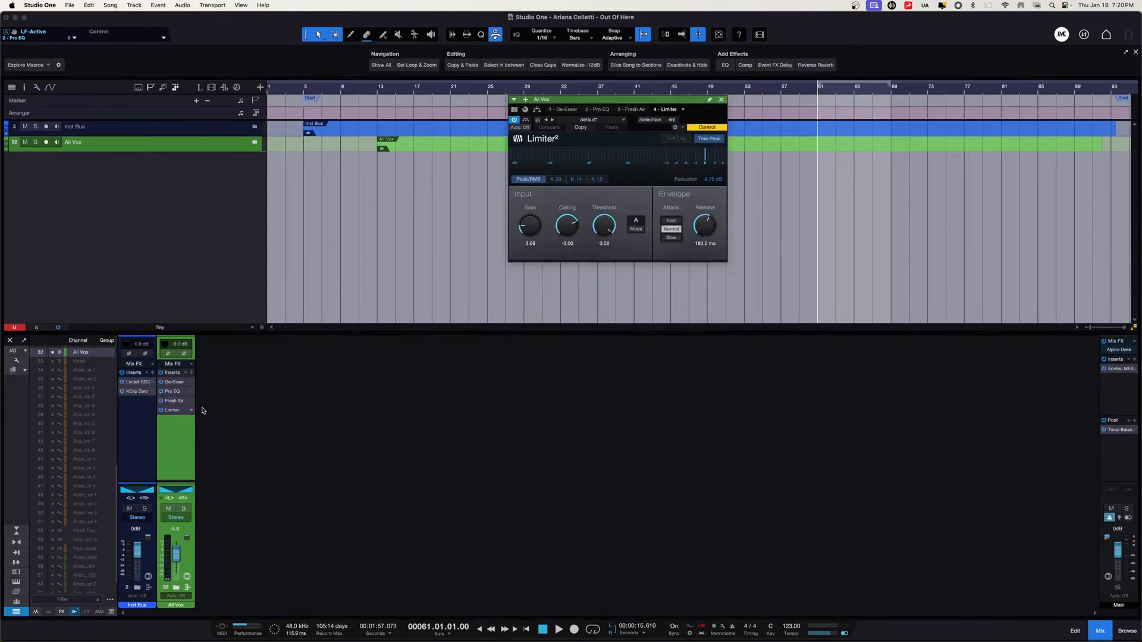
key(space)
key(space)
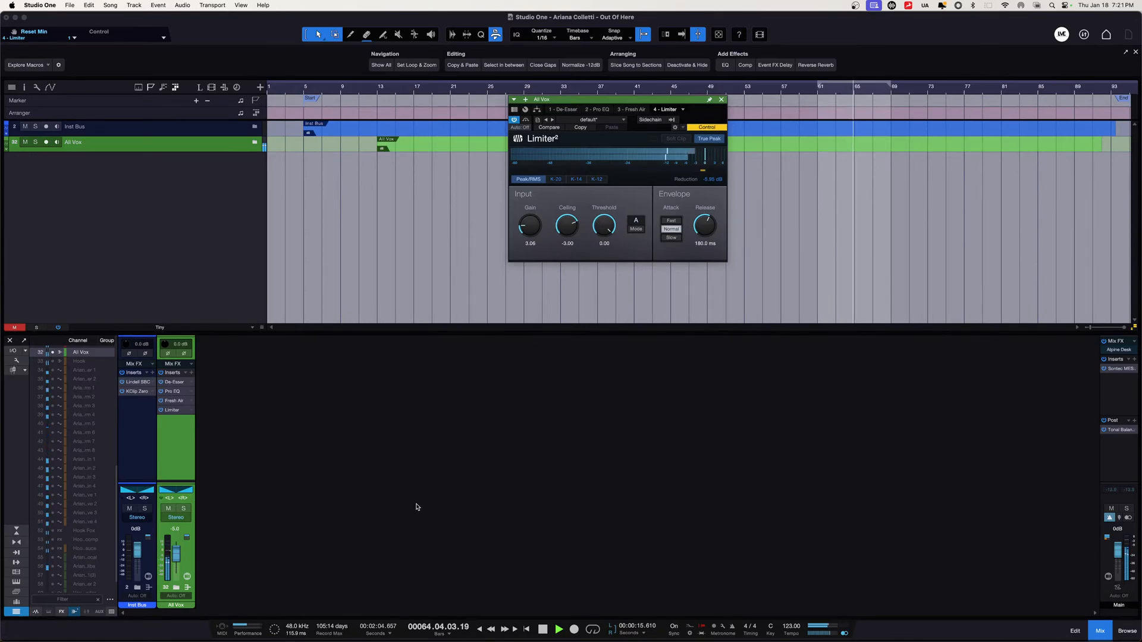
key(space)
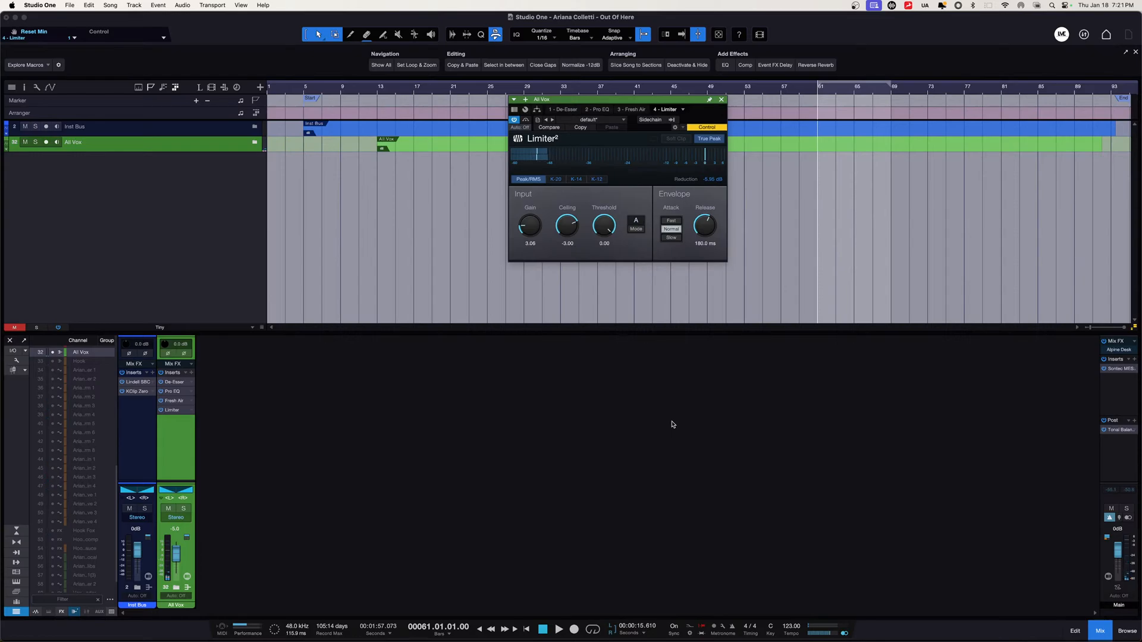
click(708, 185)
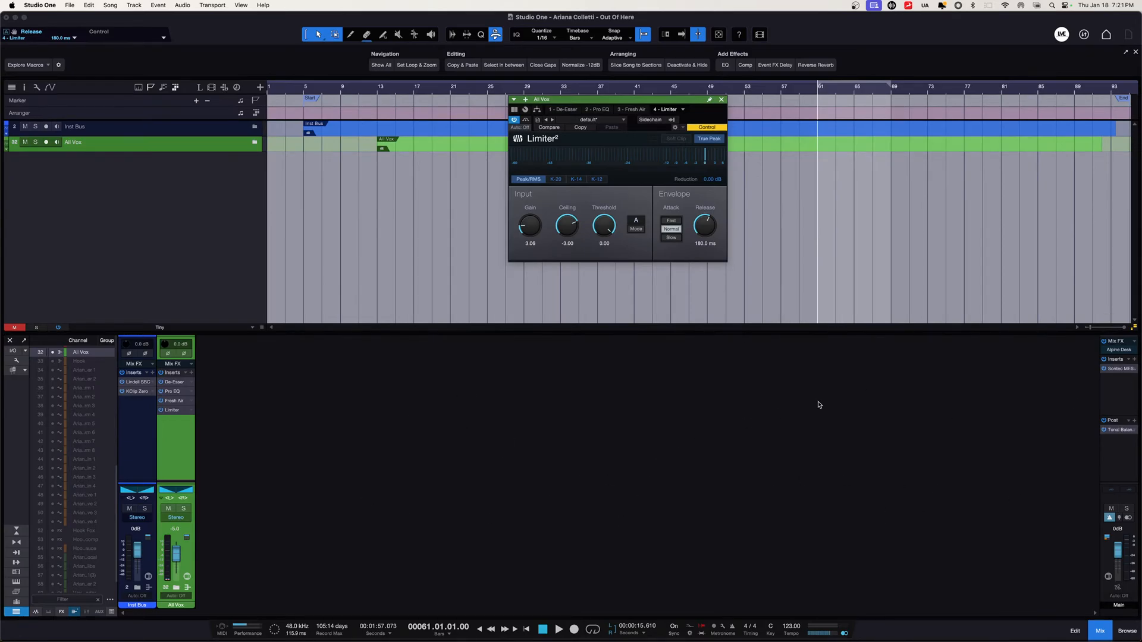
Open the Main channel's Alpine Desk and expand the All Vox and Inst Bus folders, keeping the plug-in window clear of the vocal channels.
click(1124, 351)
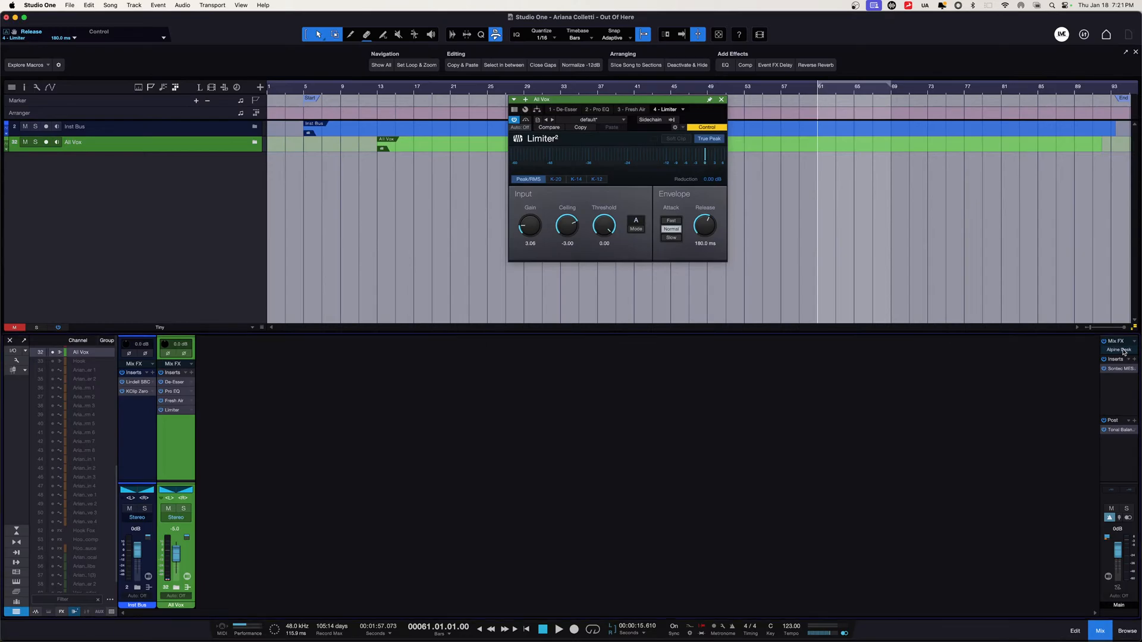
drag(755, 105, 555, 345)
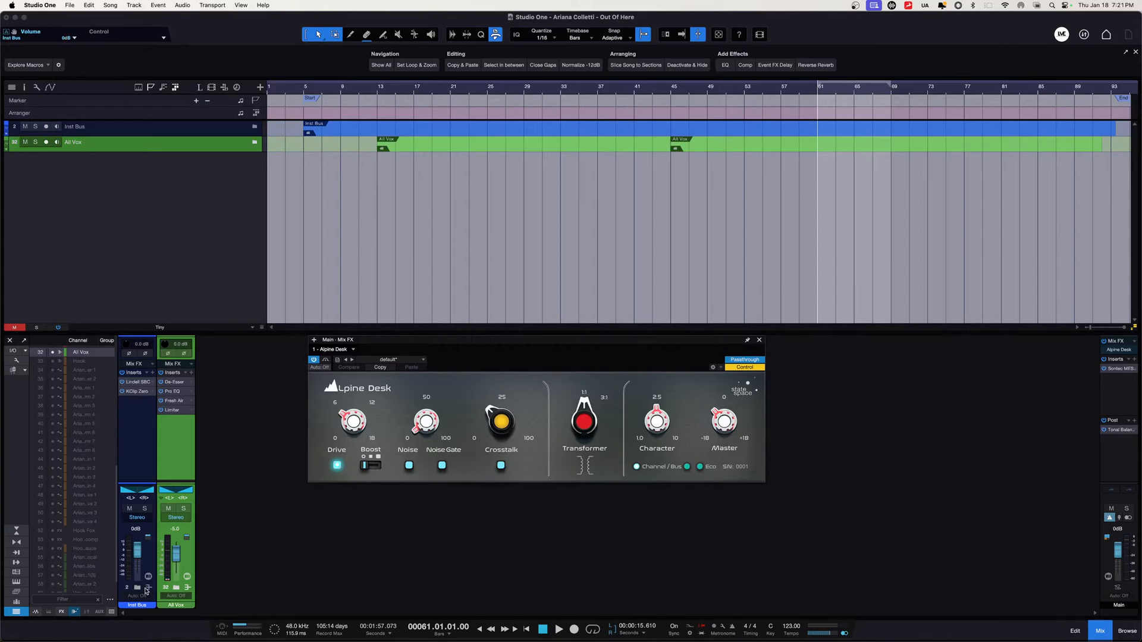
click(176, 588)
click(139, 588)
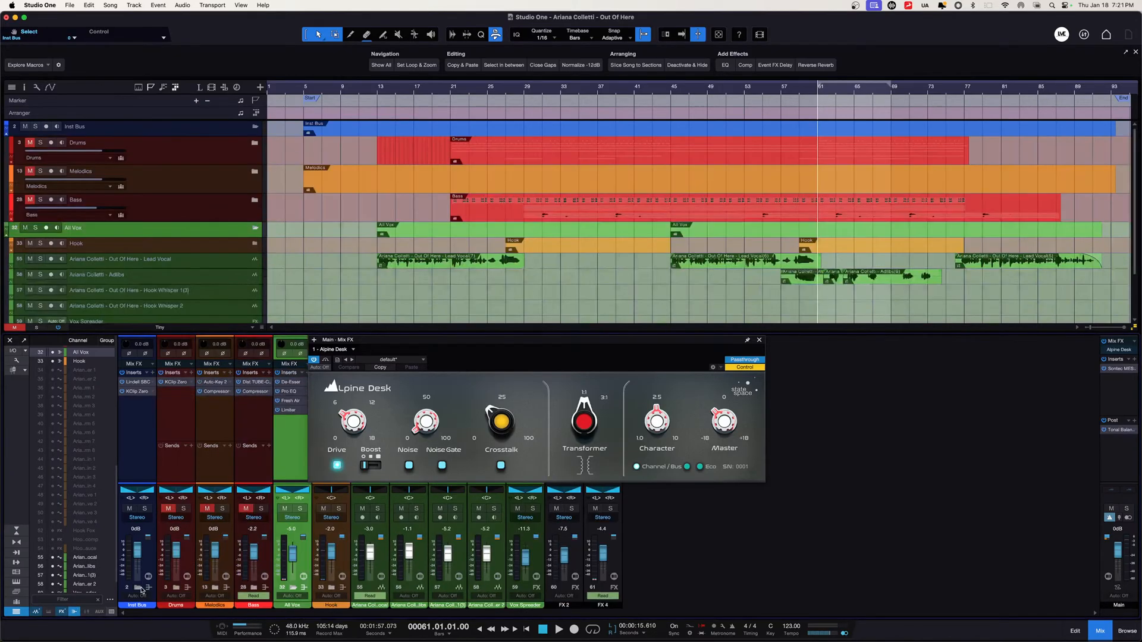
click(180, 459)
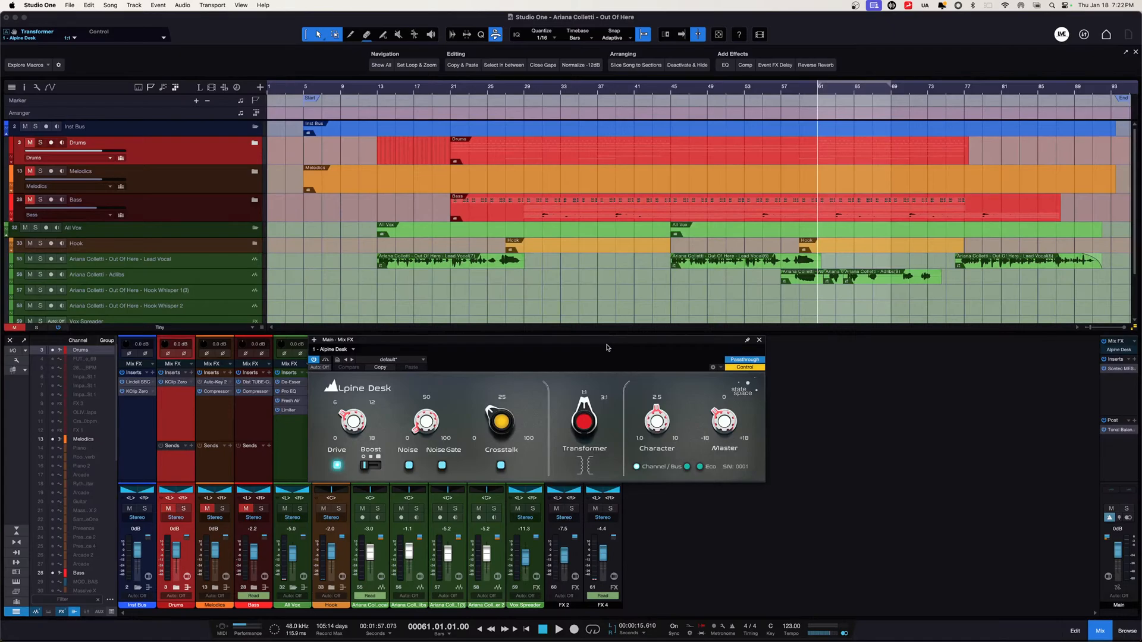
drag(608, 347, 891, 342)
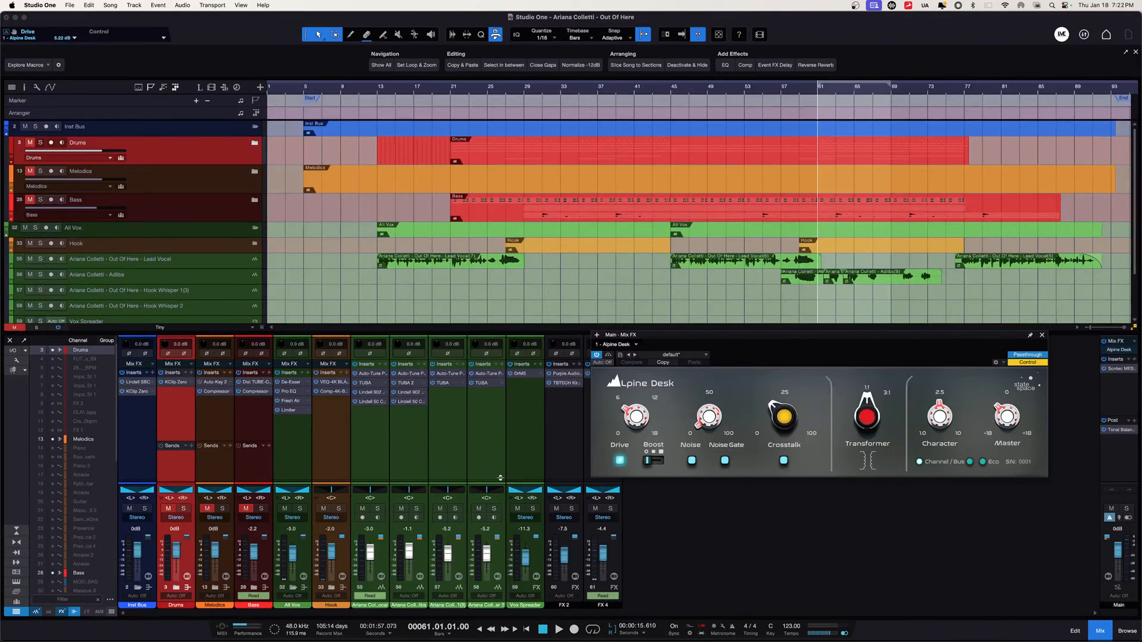
Open the Lindell 50 Channel on the Lead Vocal channel, look over its settings, and close it.
click(372, 401)
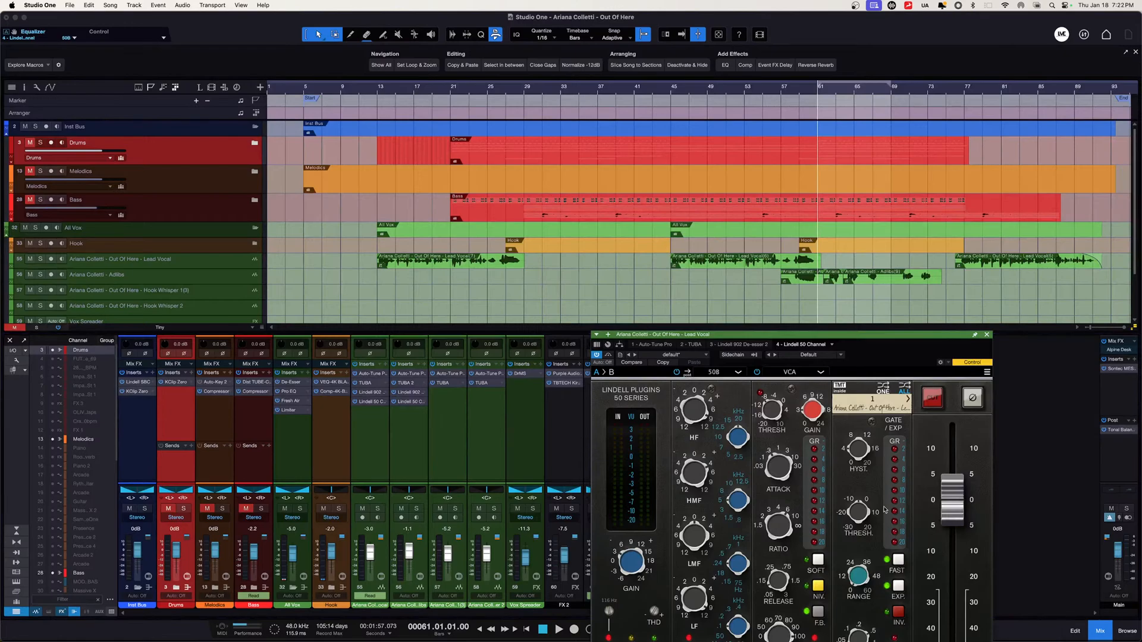
drag(986, 339, 774, 295)
click(775, 292)
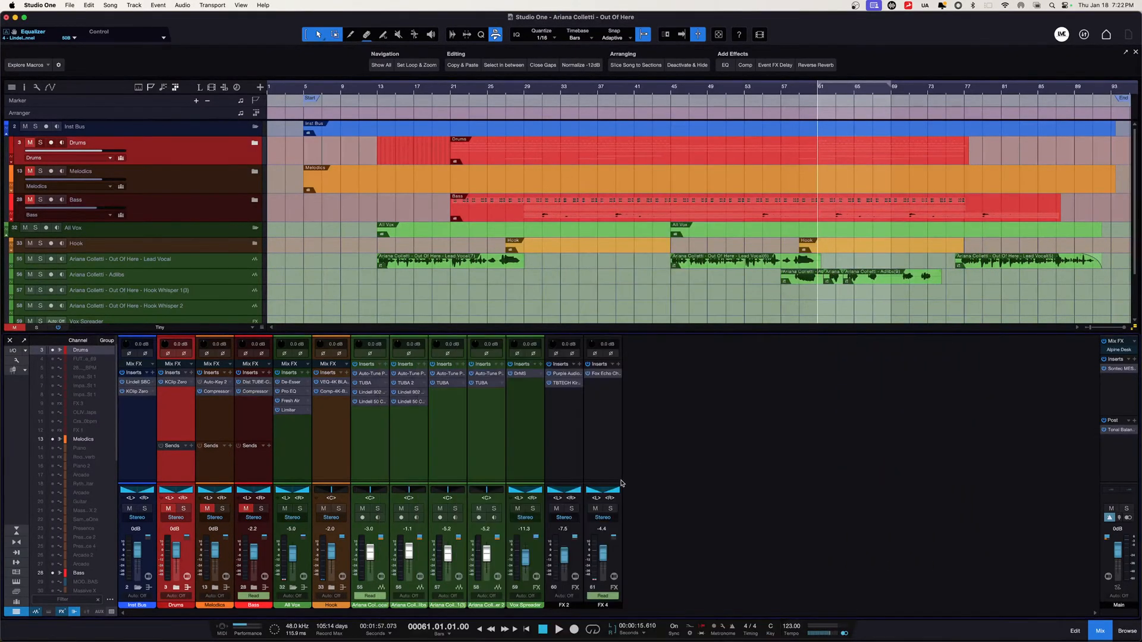
Unmute the Drums, Melodics and Bass buses and compare Main's Alpine Desk bypassed and active during playback from bar 61.
key(space)
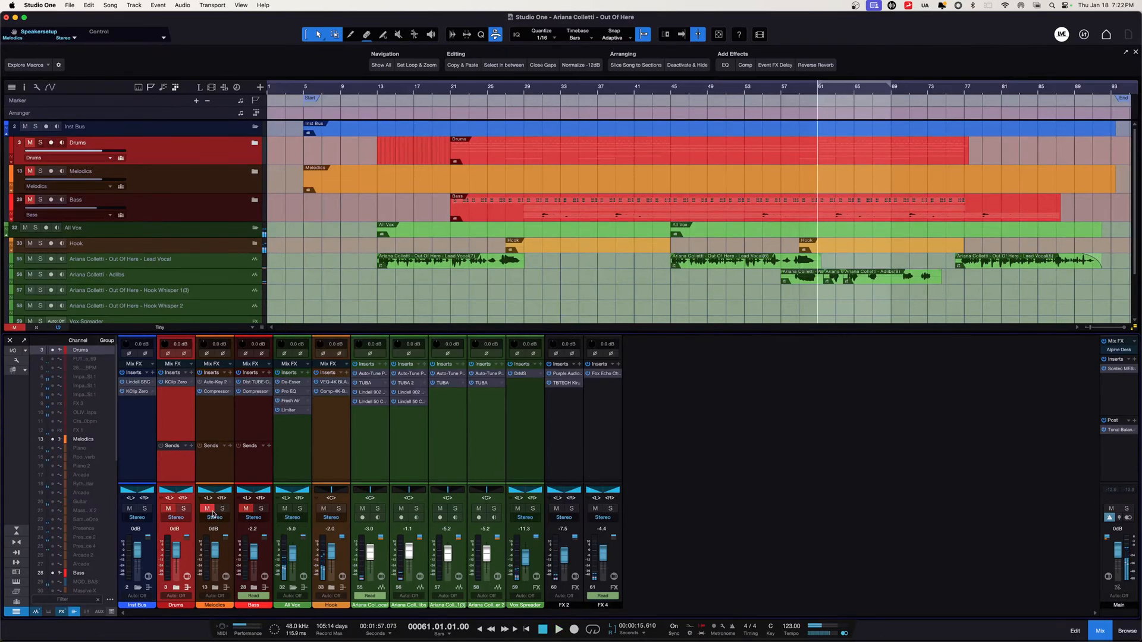
click(14, 327)
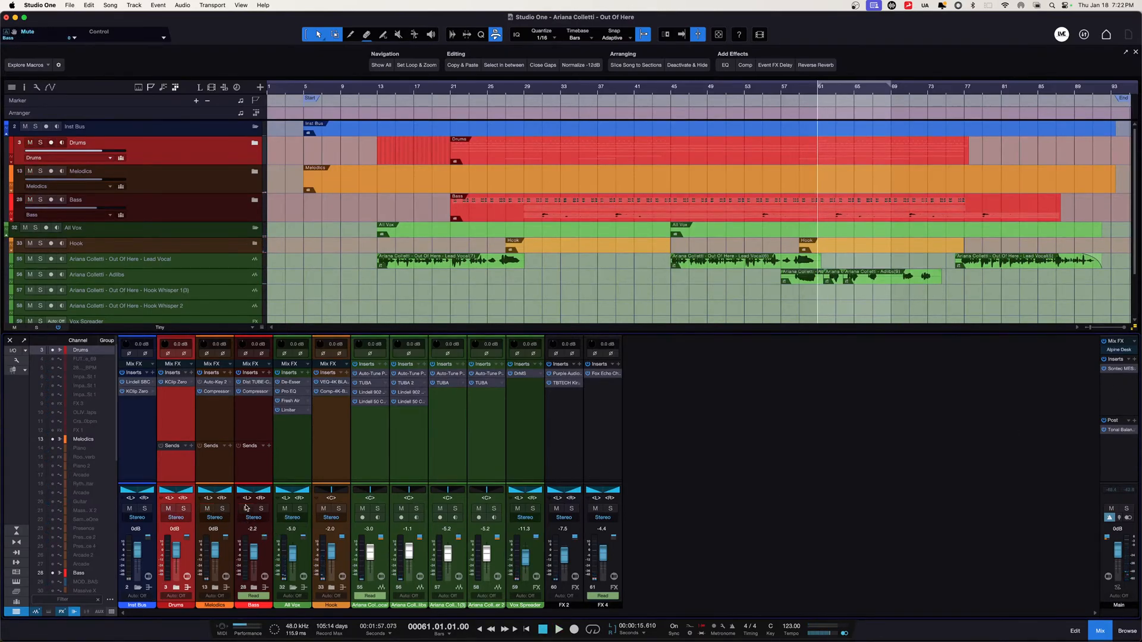
click(1118, 350)
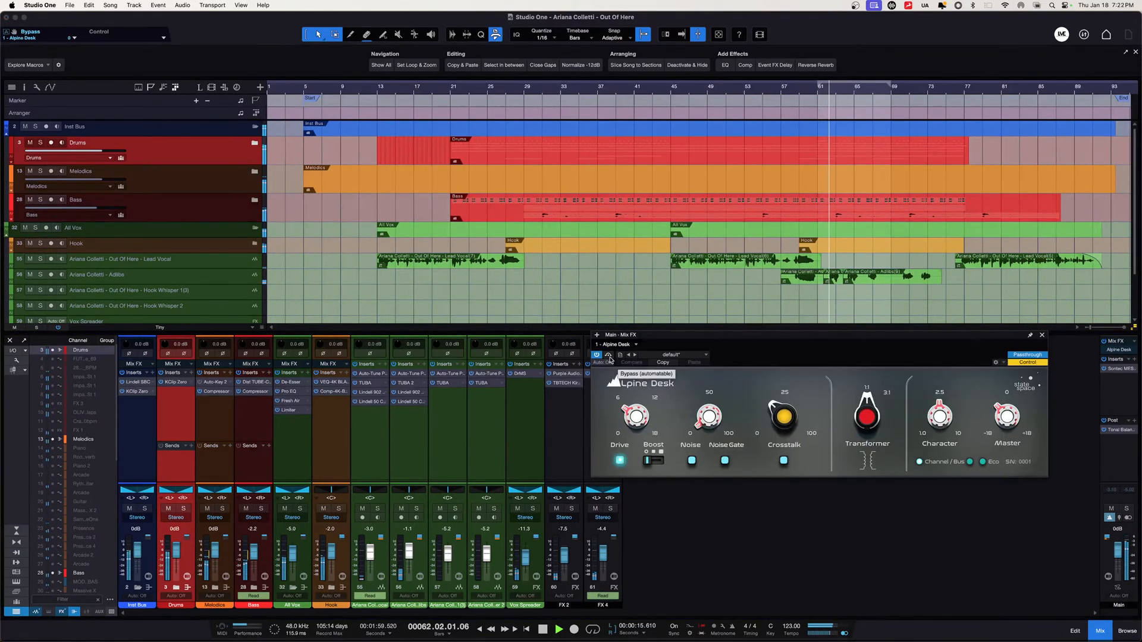
click(609, 357)
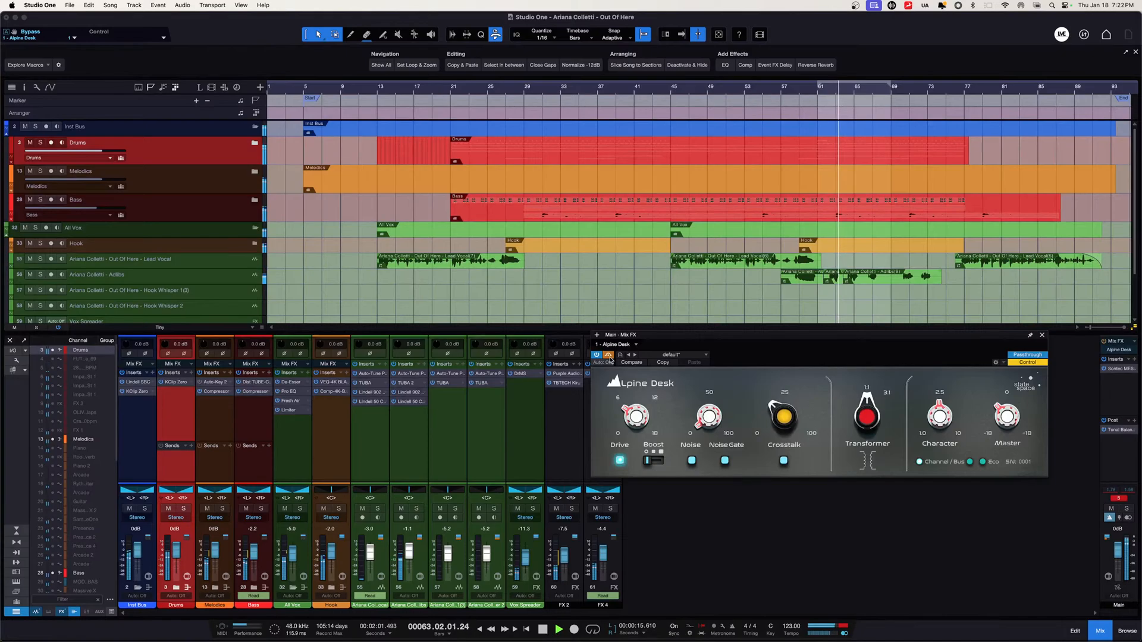
click(610, 357)
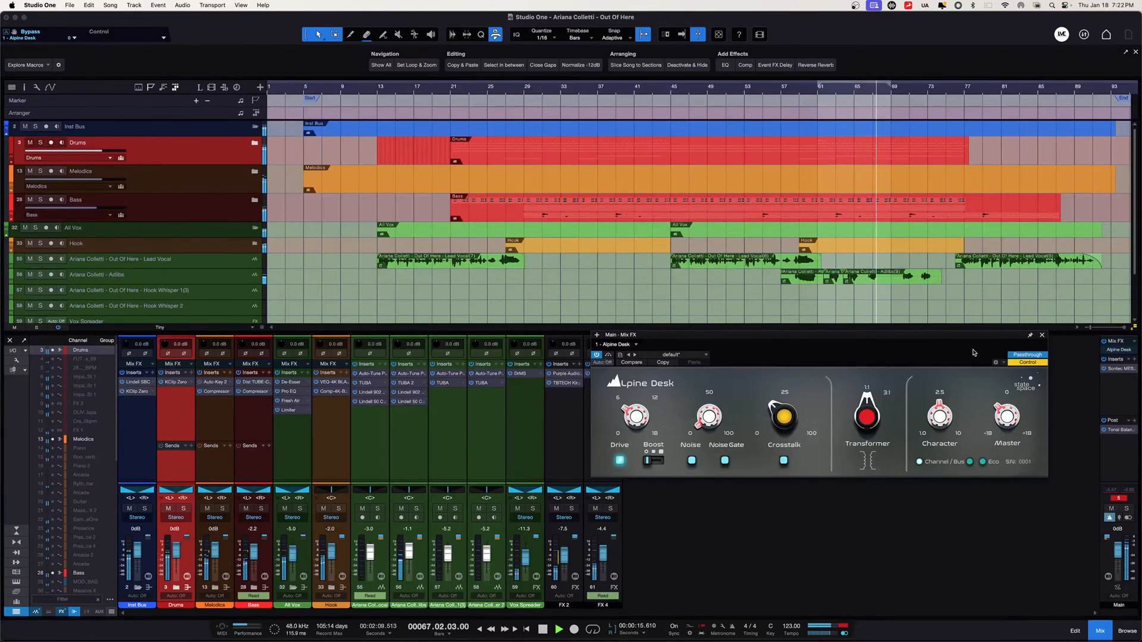
Compare the Alpine Desk's Drive switched off and on, stop playback, and close the plug-in.
click(618, 464)
click(619, 463)
key(space)
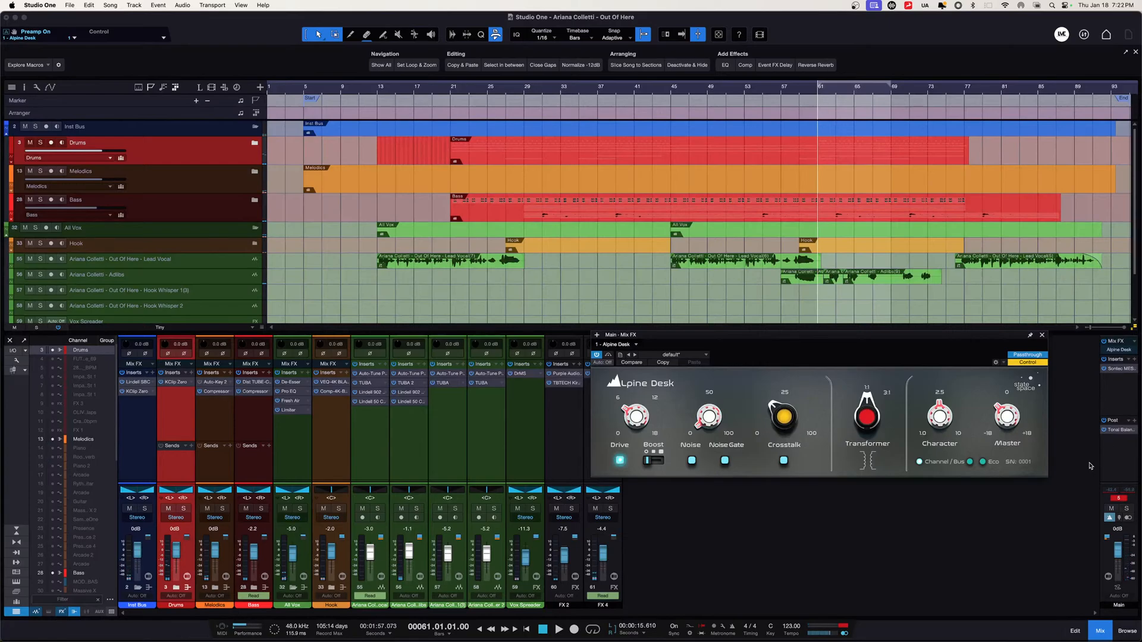
click(1041, 335)
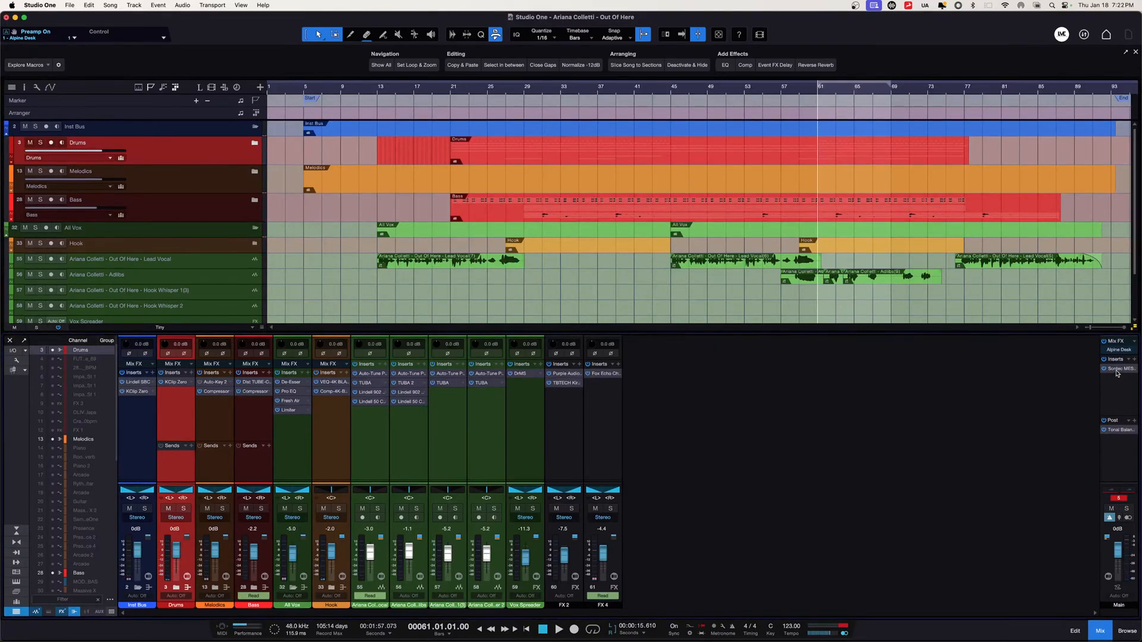
Reset Main's clip indicator and open its Sontec MES-432D9D with the Transfer Function Panel shown, keeping the whole window in view.
click(1118, 499)
click(1121, 369)
drag(641, 16, 778, 175)
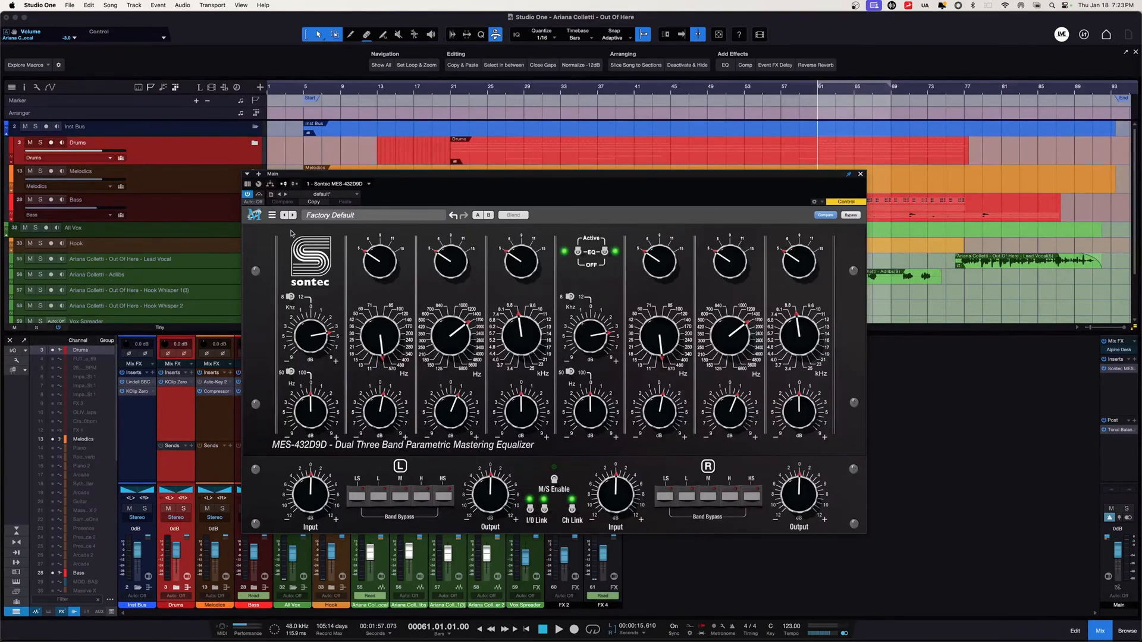
click(306, 263)
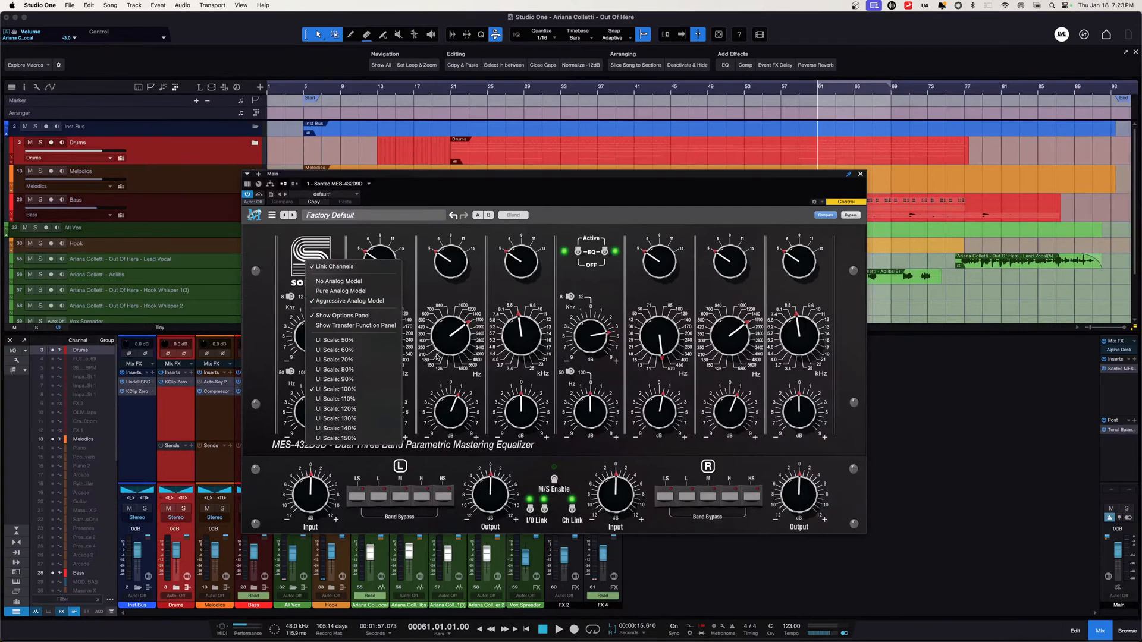
click(371, 328)
drag(629, 178, 478, 17)
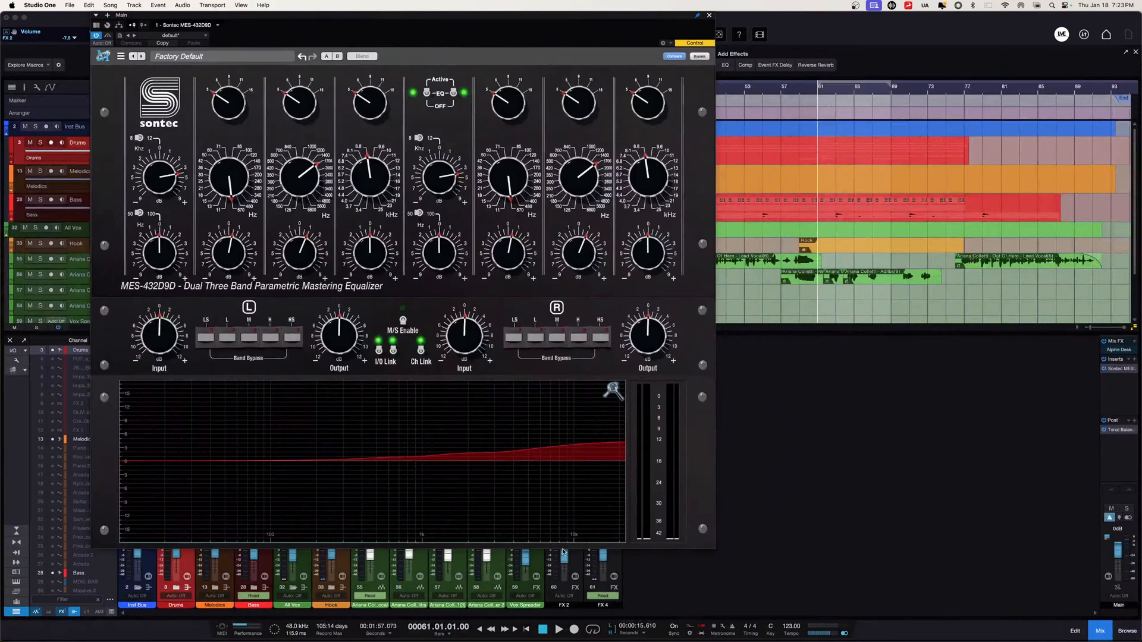
Review the Sontec EQ's band controls and compare it bypassed and active during playback from bar 61.
click(588, 182)
click(587, 253)
mouse_move(653, 110)
mouse_down()
mouse_move(652, 94)
mouse_move(652, 111)
mouse_up()
drag(166, 176, 230, 373)
key(space)
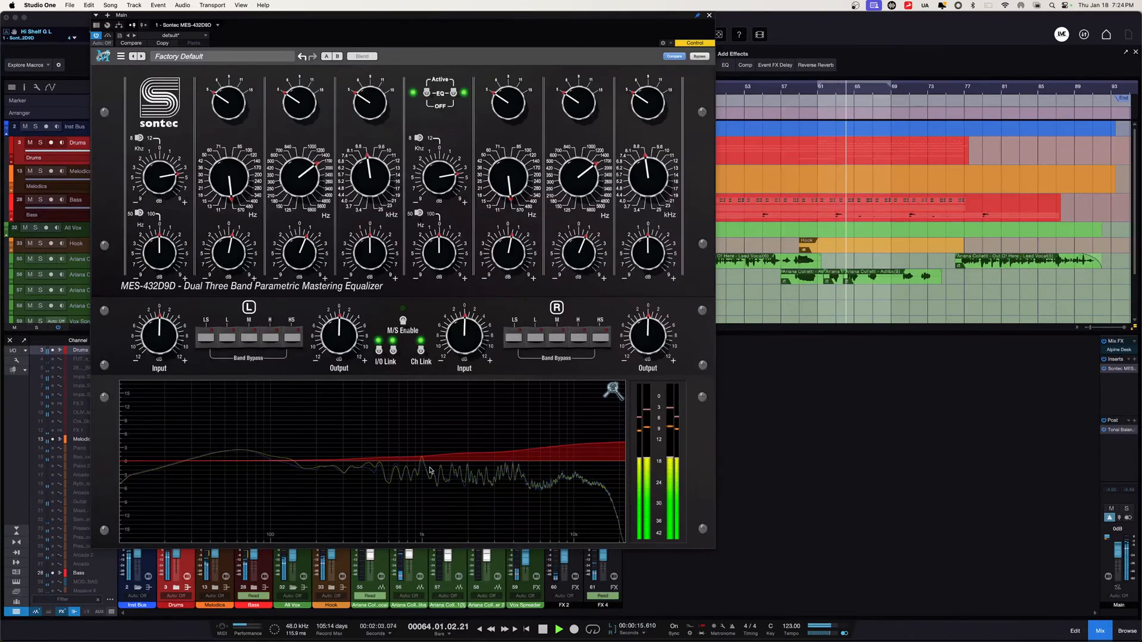
click(108, 36)
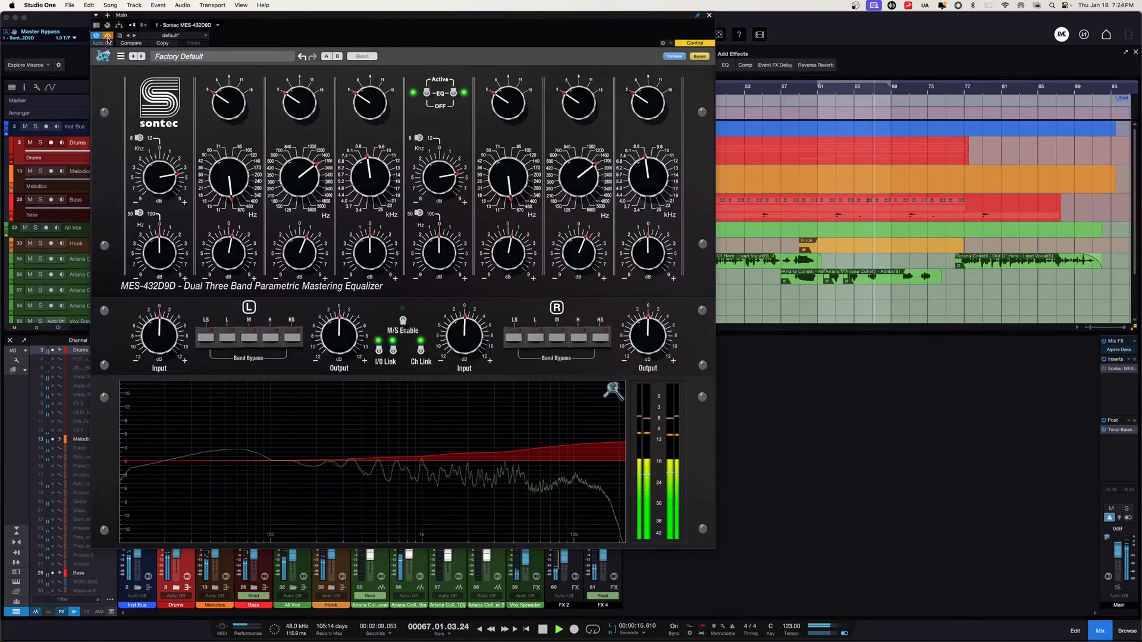
click(107, 36)
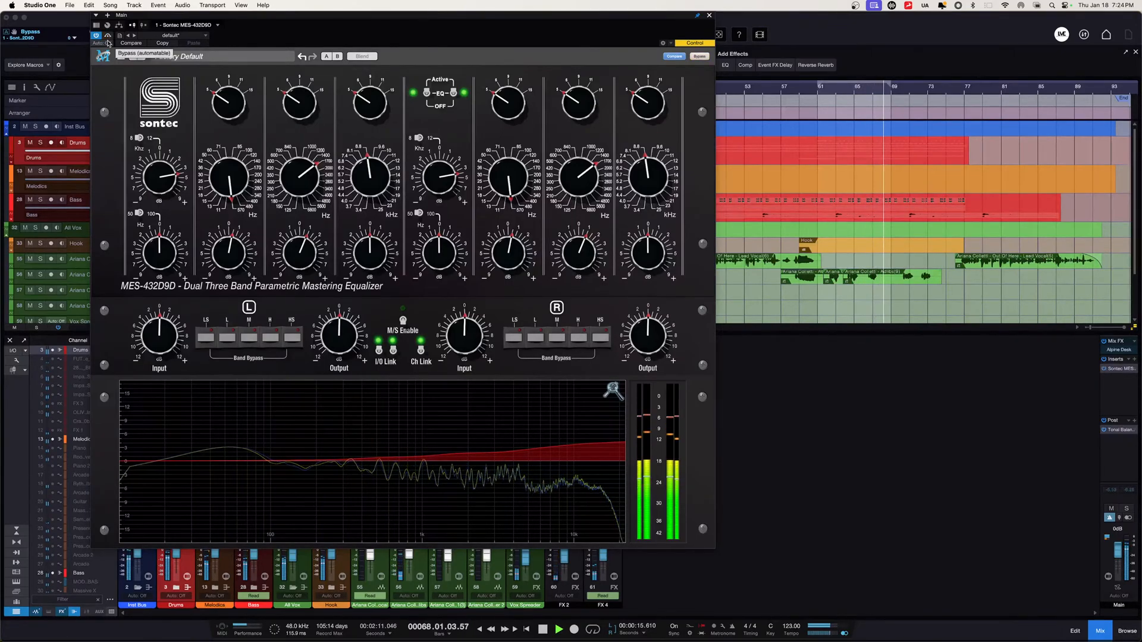
key(space)
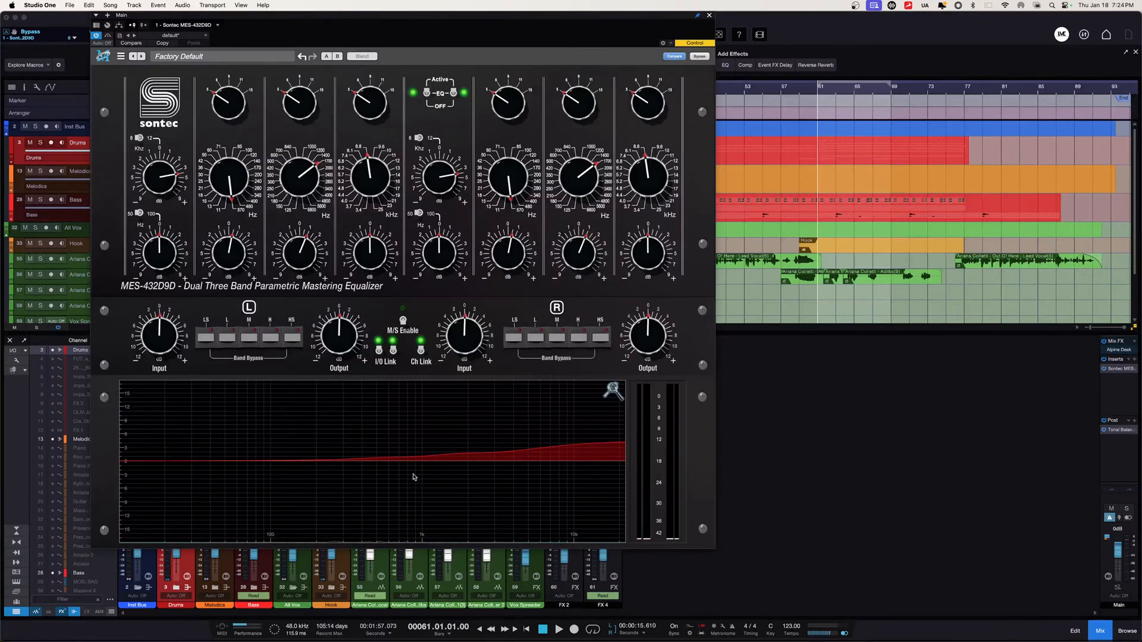
Check the mix in Main's Tonal Balance Control 2 against the Pop and Bass Heavy targets during playback, and close both Main plug-ins.
click(1125, 428)
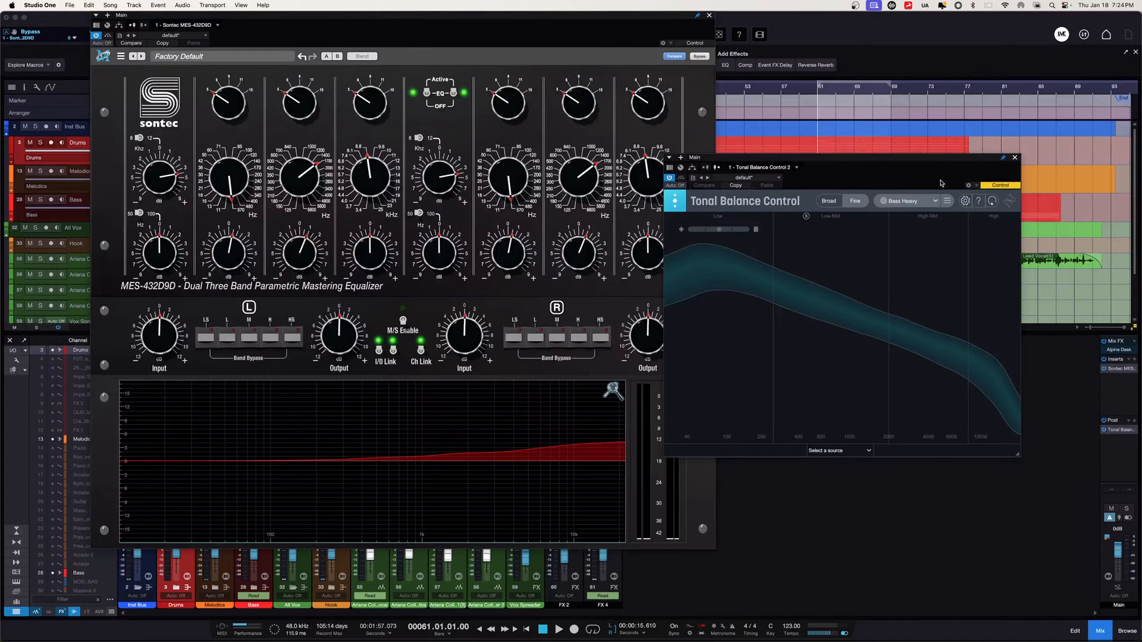
click(926, 203)
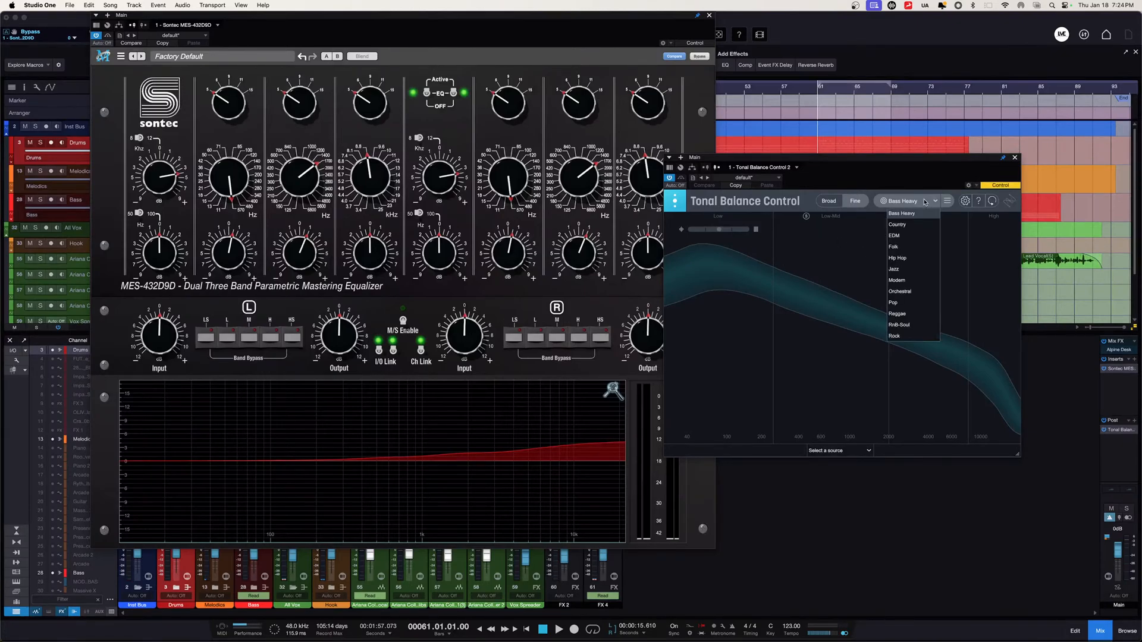
click(901, 303)
key(space)
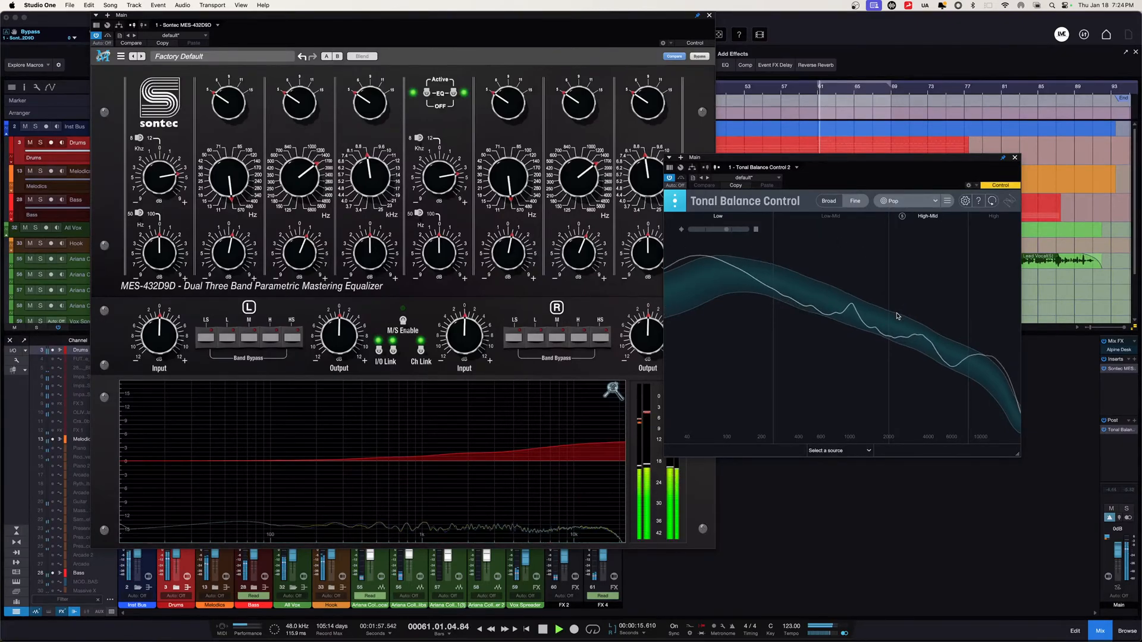
click(908, 201)
click(915, 214)
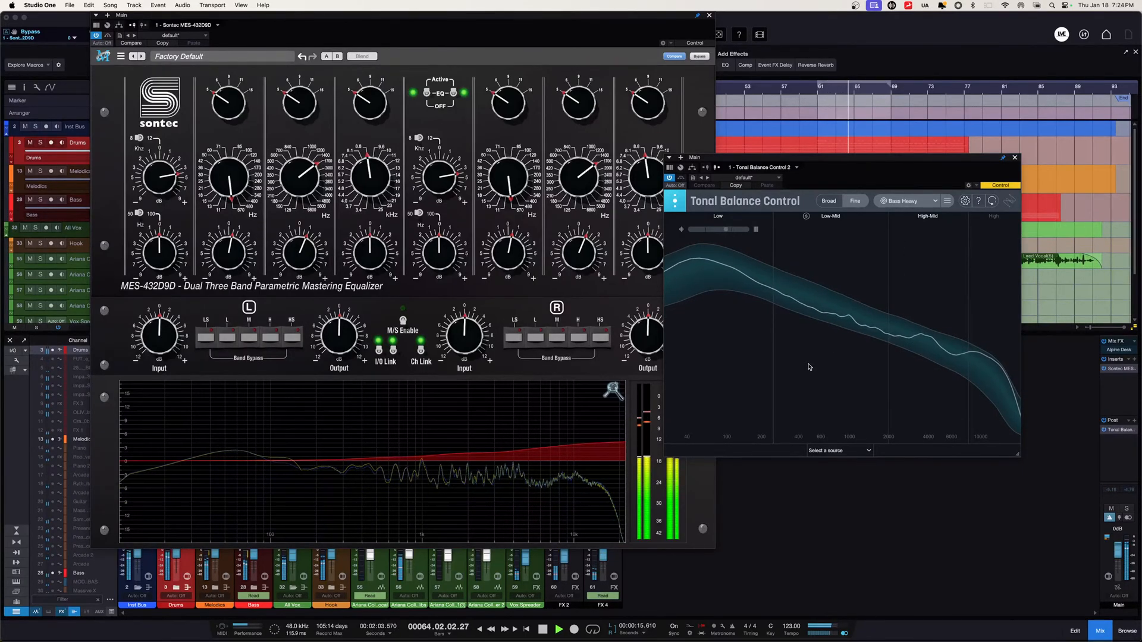
key(space)
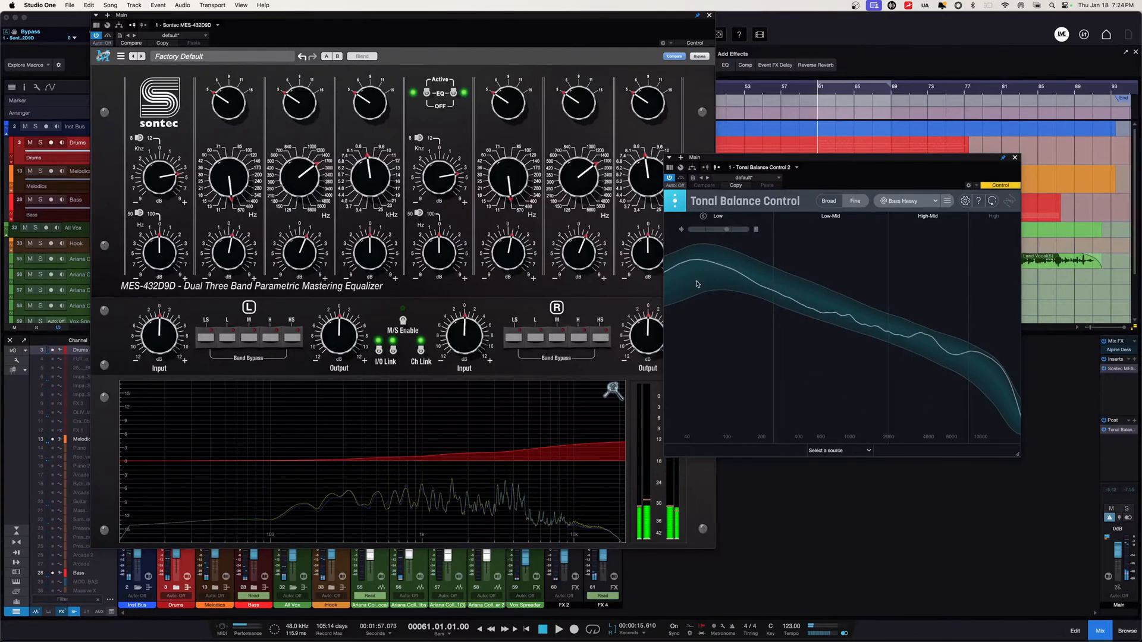
click(1016, 158)
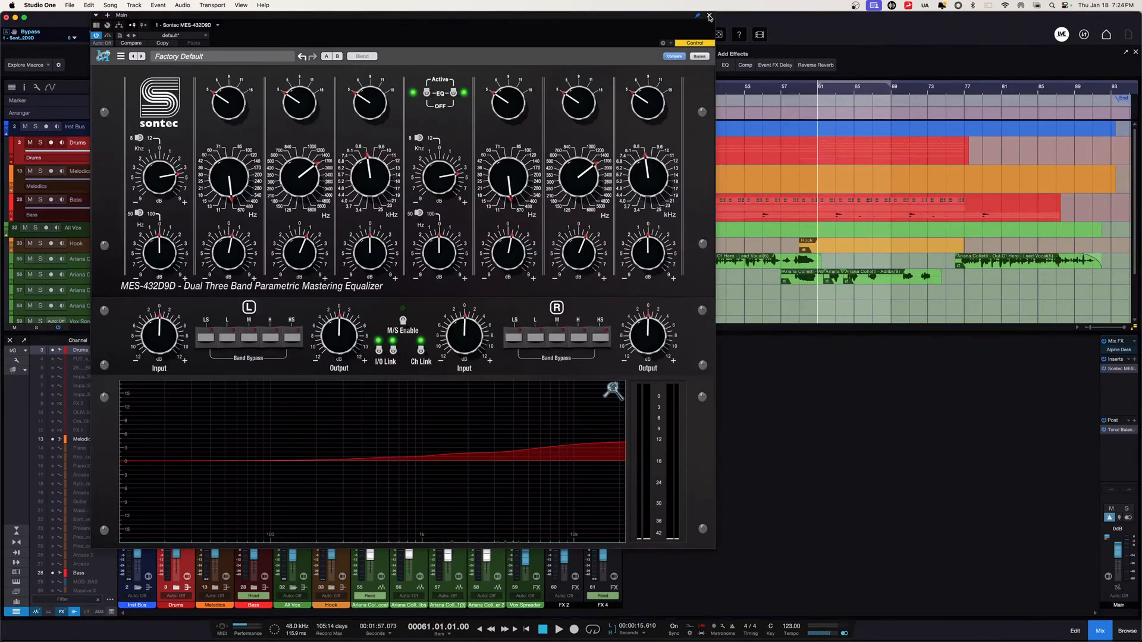
click(709, 16)
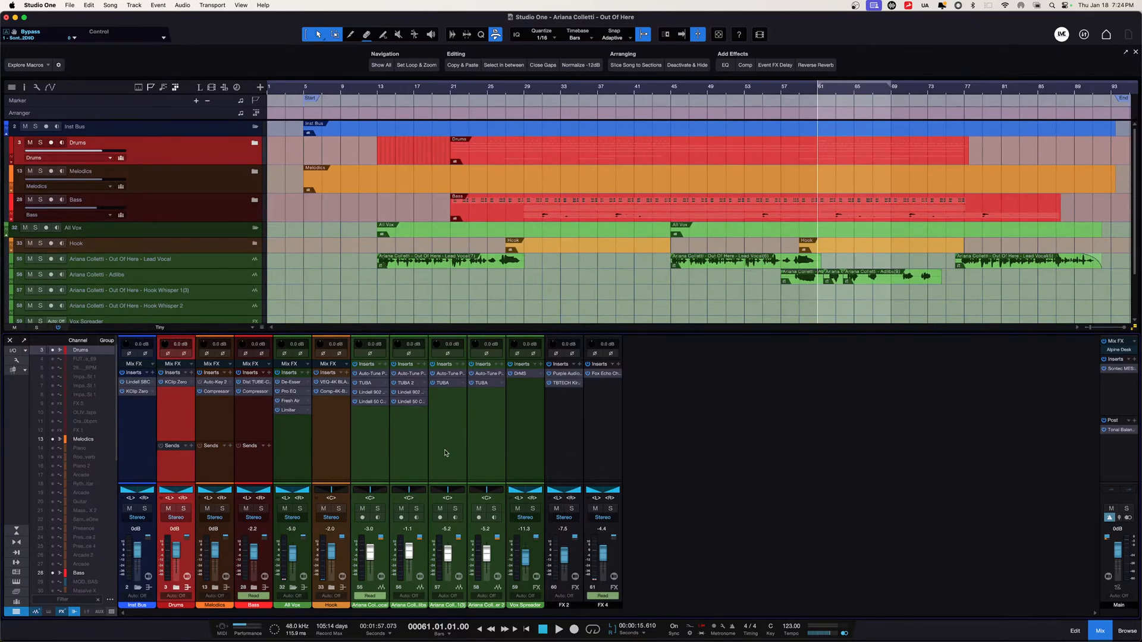
Review the Comp-4K-Bus and VEQ-4K Black on the Hook bus, and close the plug-in window.
click(332, 392)
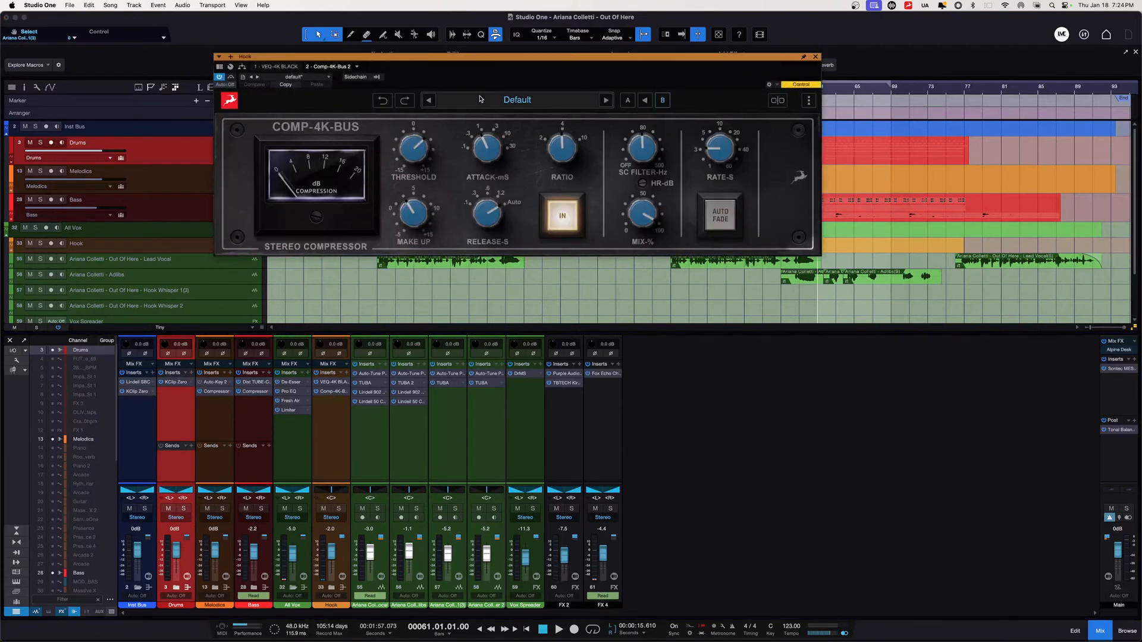
drag(500, 60, 625, 282)
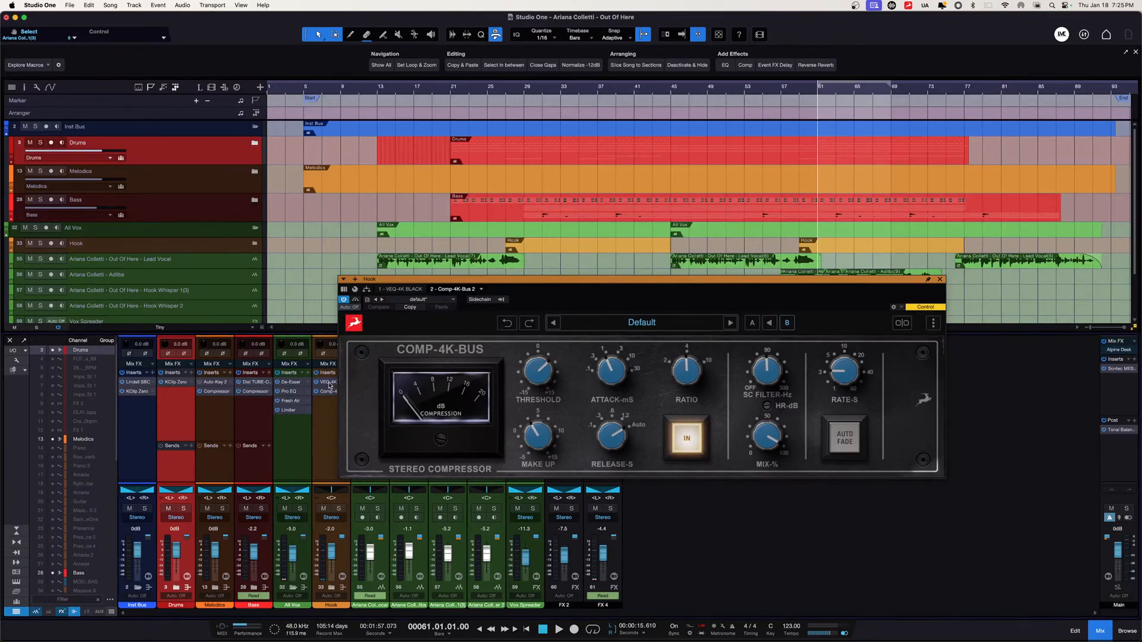
click(329, 383)
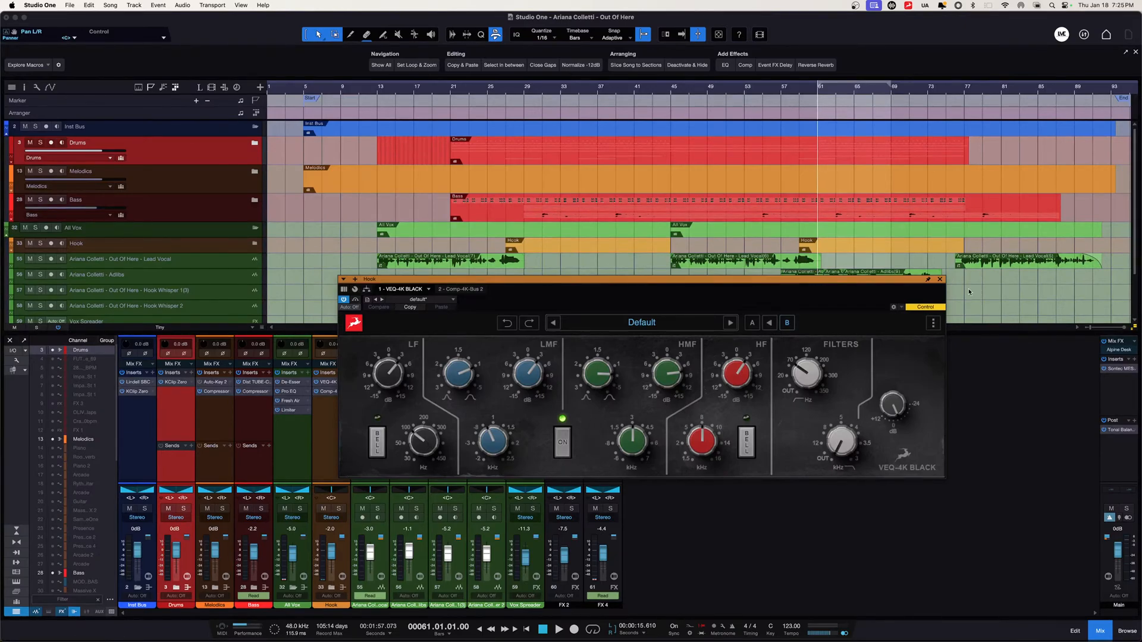
click(940, 279)
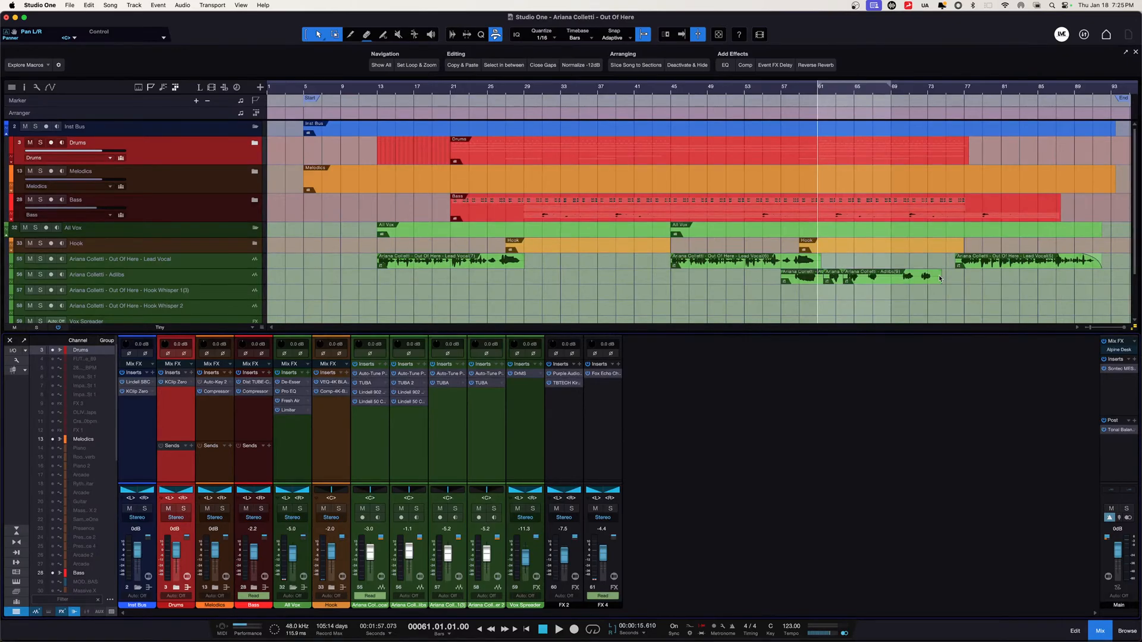
Return to the song start, play from bar 1, and show all hidden channels and tracks.
key(comma)
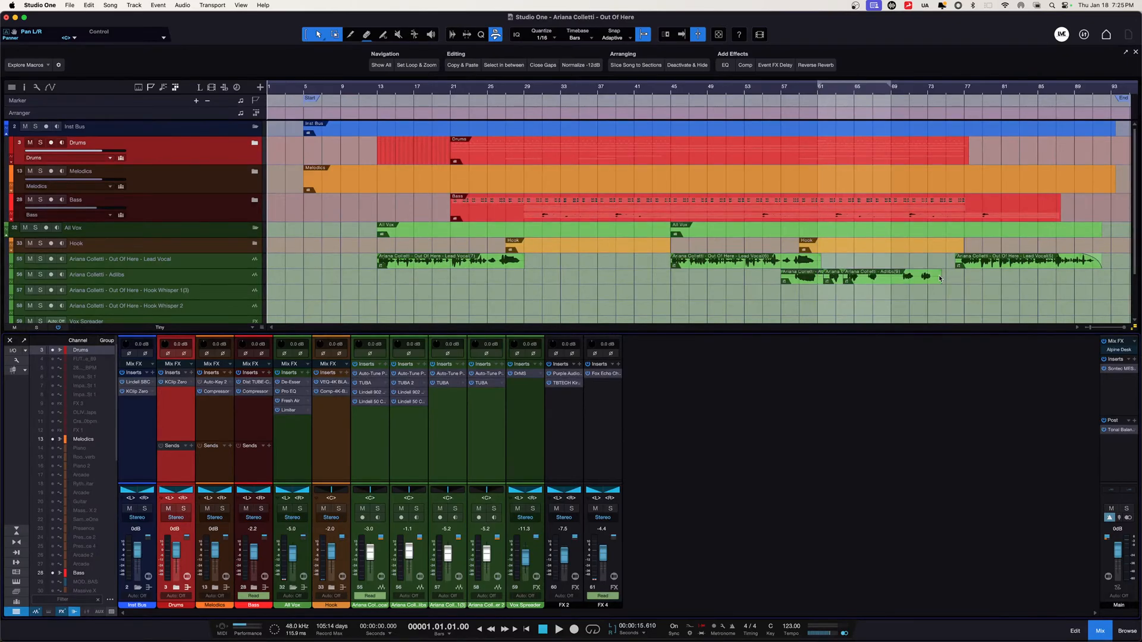
key(alt+z)
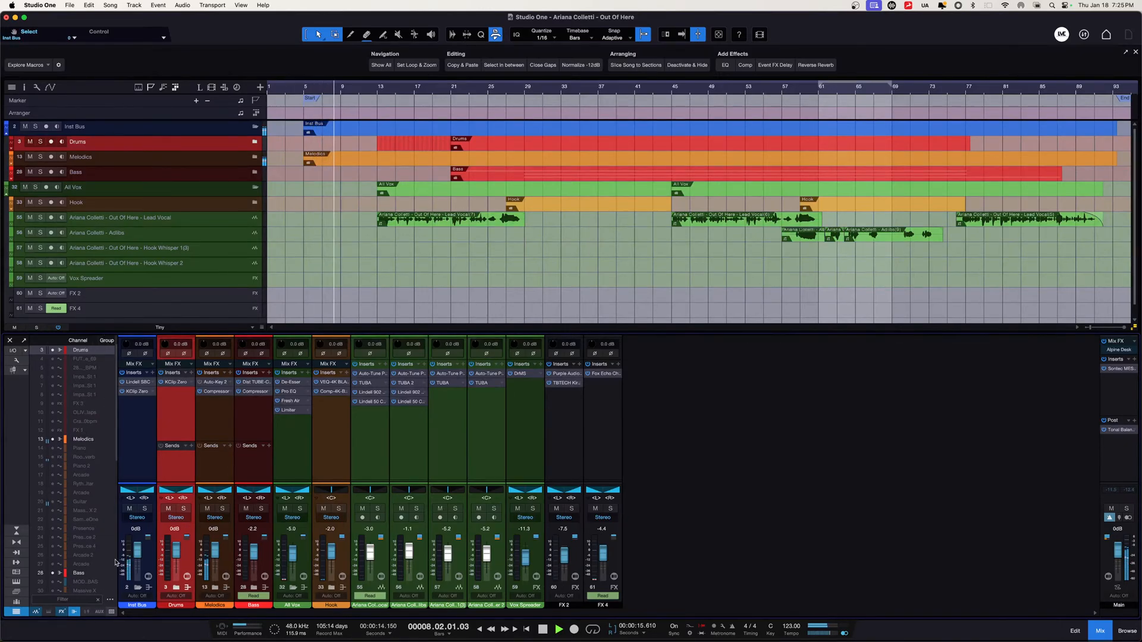
scroll(73, 399, up, 2)
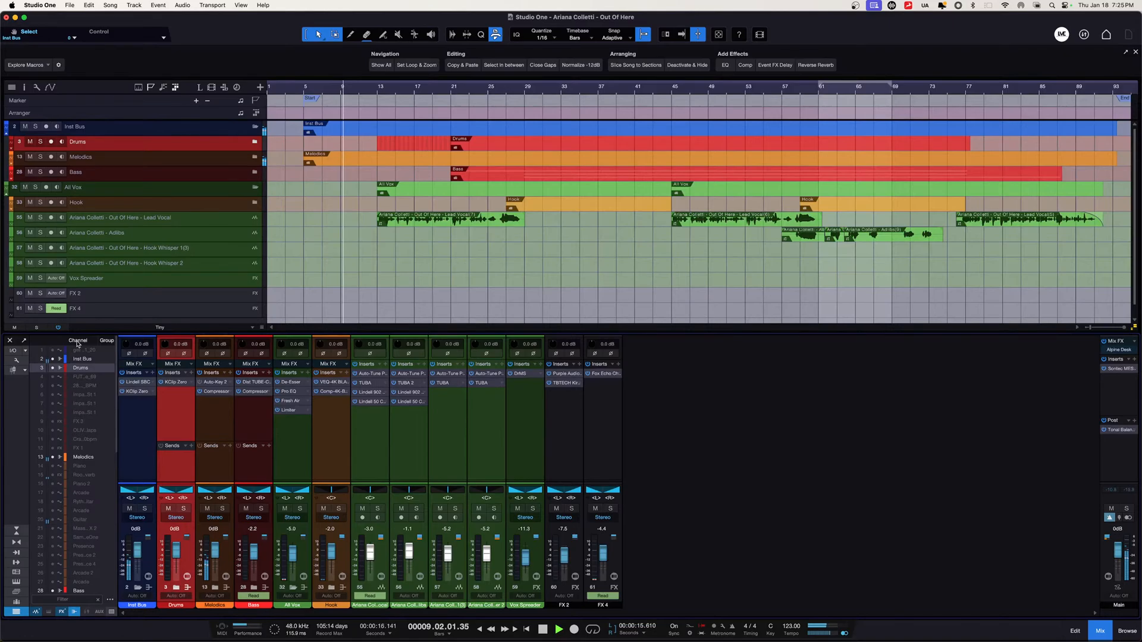
alt+click(54, 351)
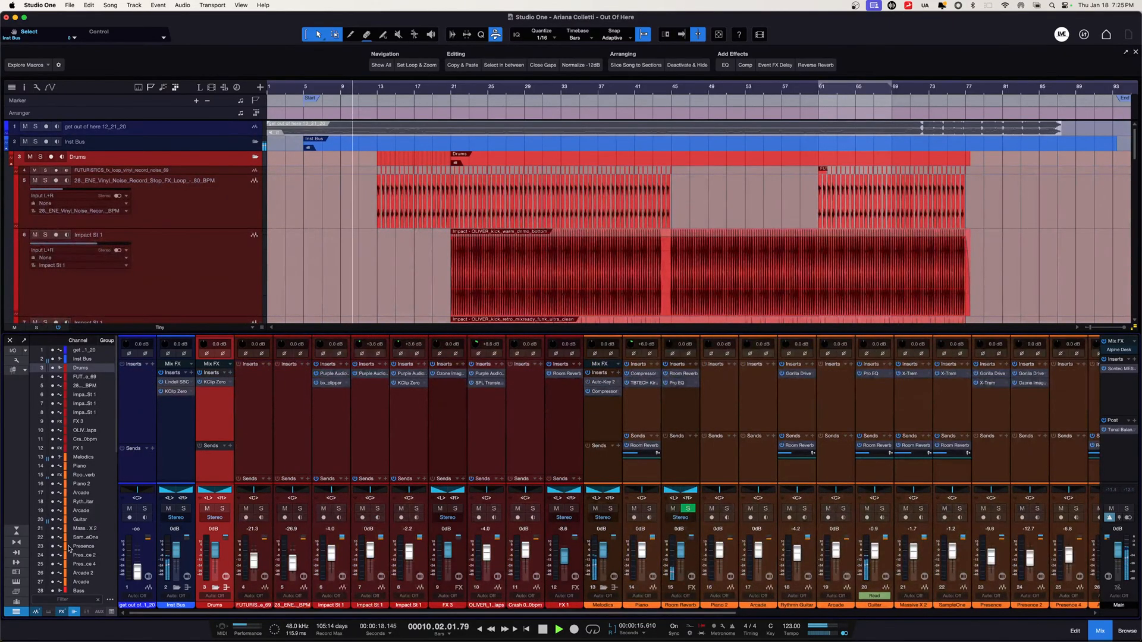
scroll(68, 547, down, 10)
alt+click(54, 473)
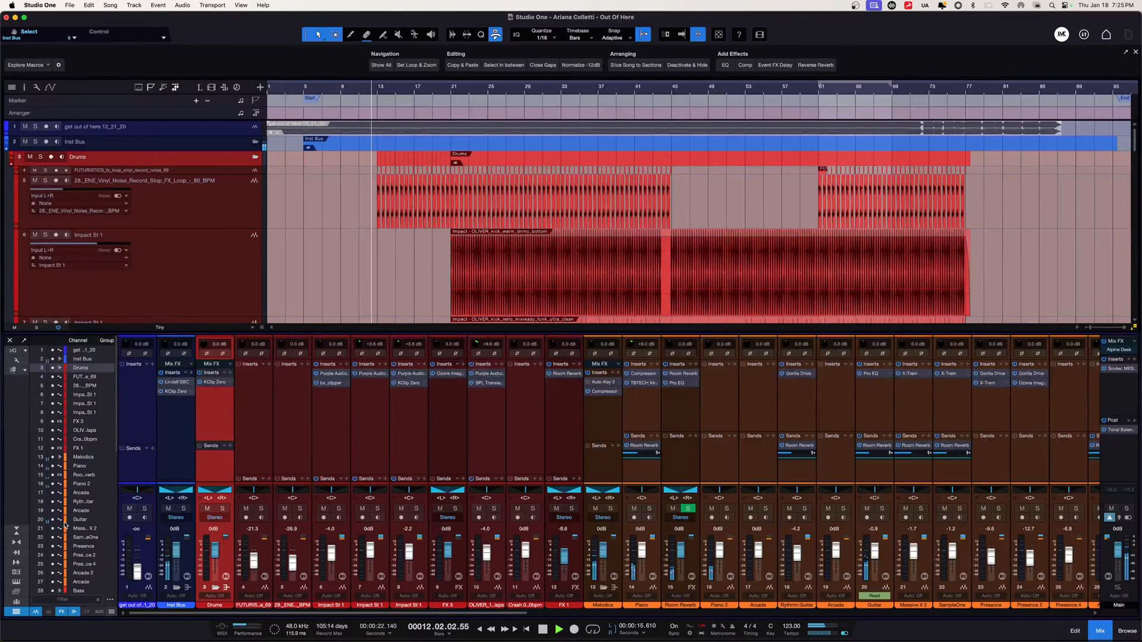
Look through the remaining console channels, close the console, and set the track height to Overview so every track fits.
scroll(140, 545, right, 10)
scroll(161, 214, down, 20)
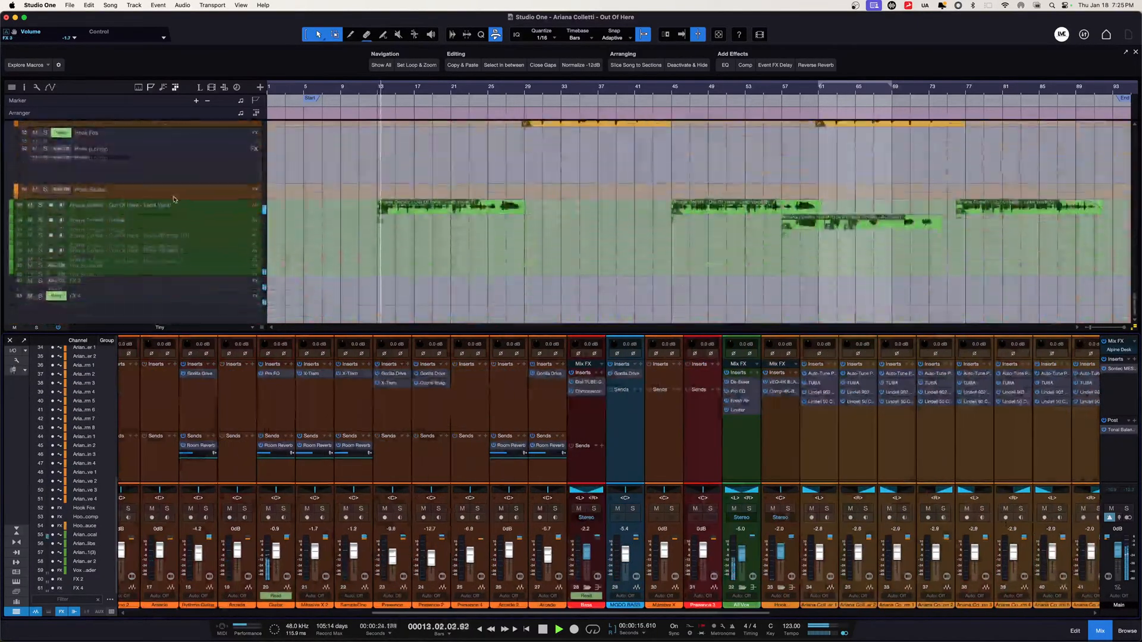
click(10, 341)
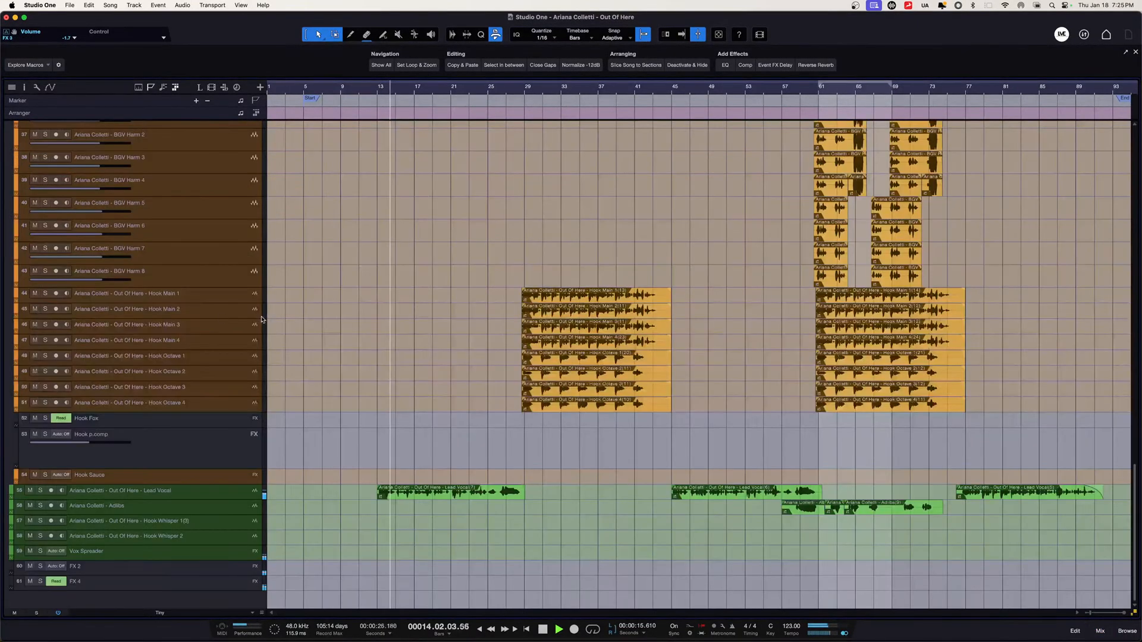
key(z)
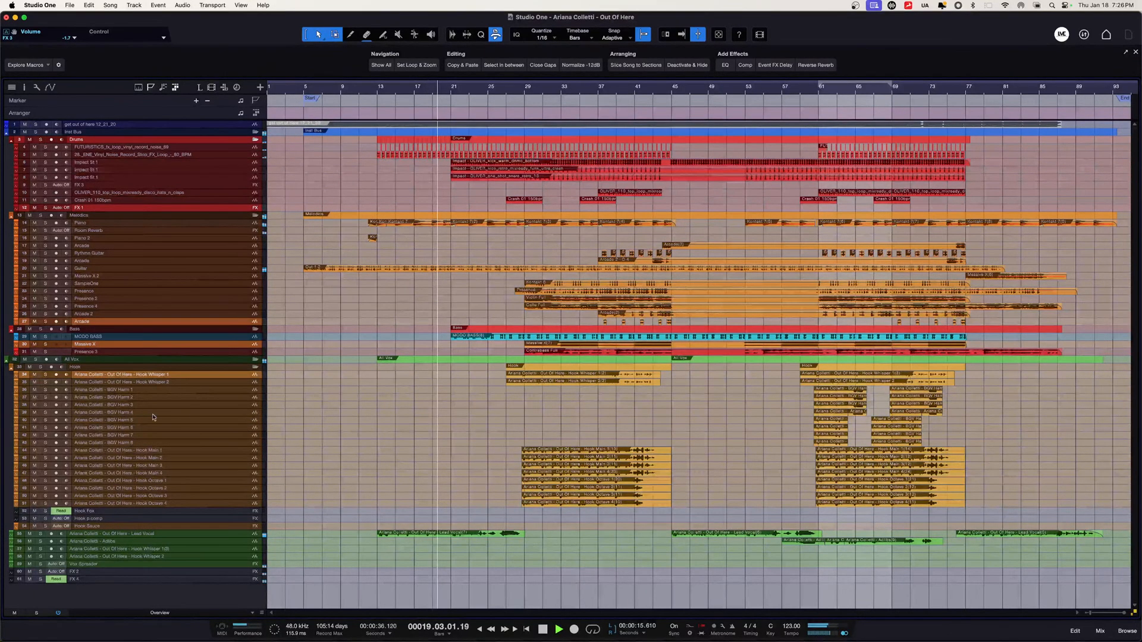
Narrow the track list column, play the song through to its end, and stop playback.
drag(265, 431, 154, 432)
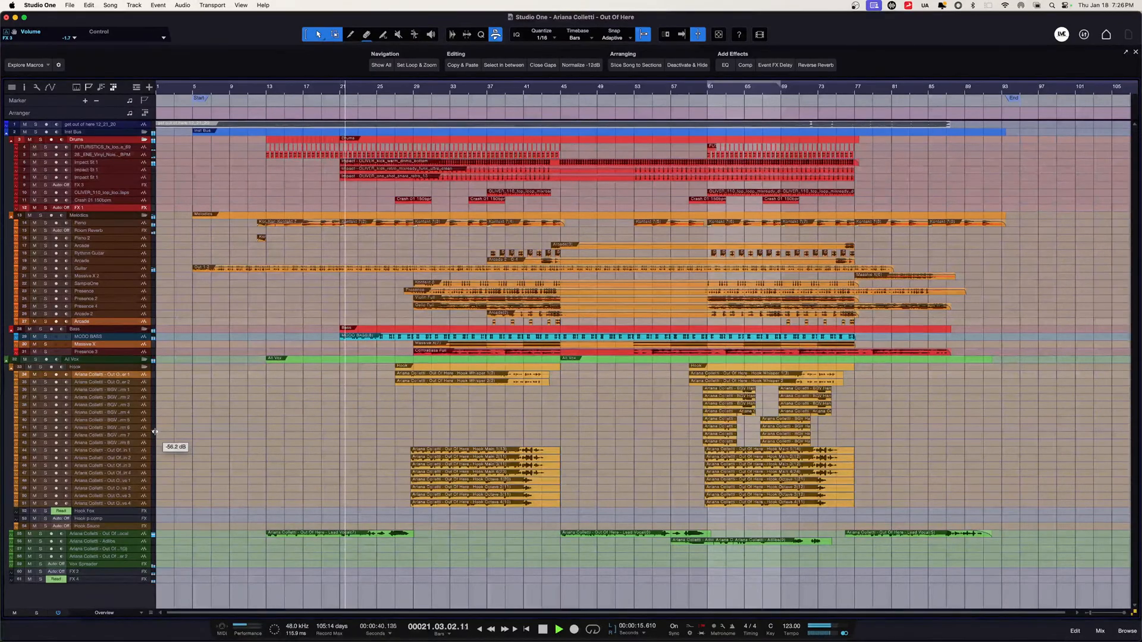
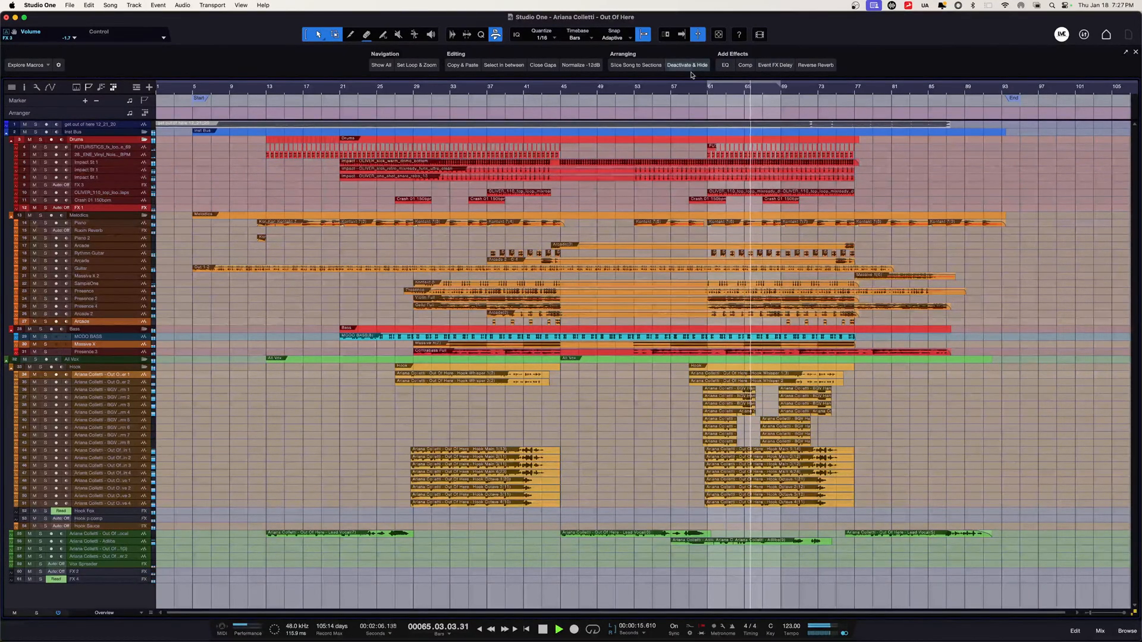
click(720, 36)
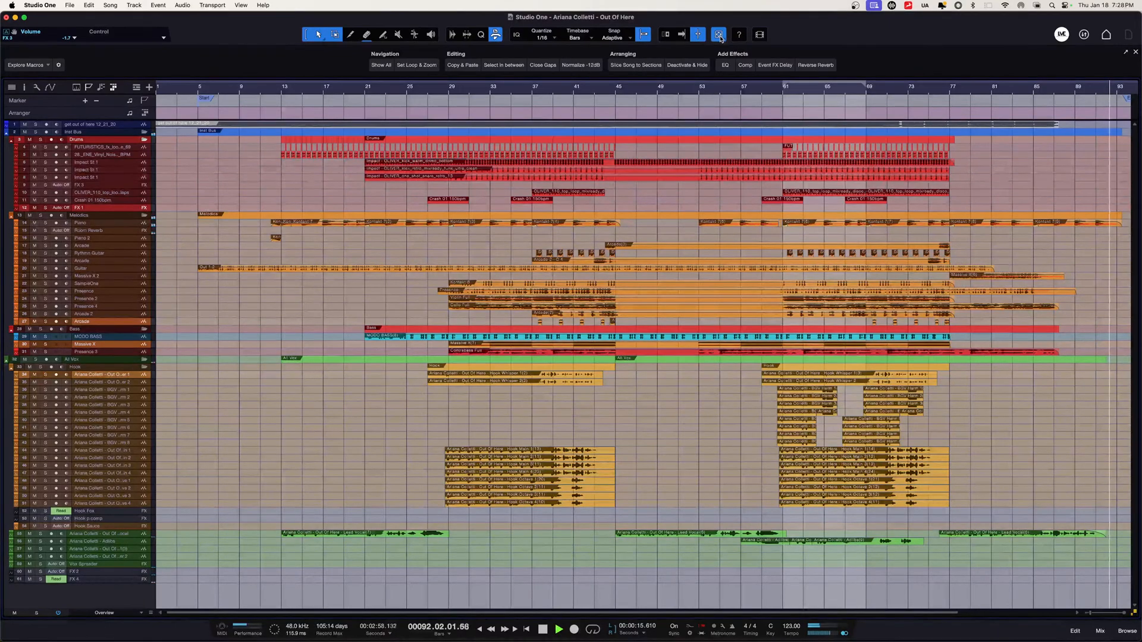
key(space)
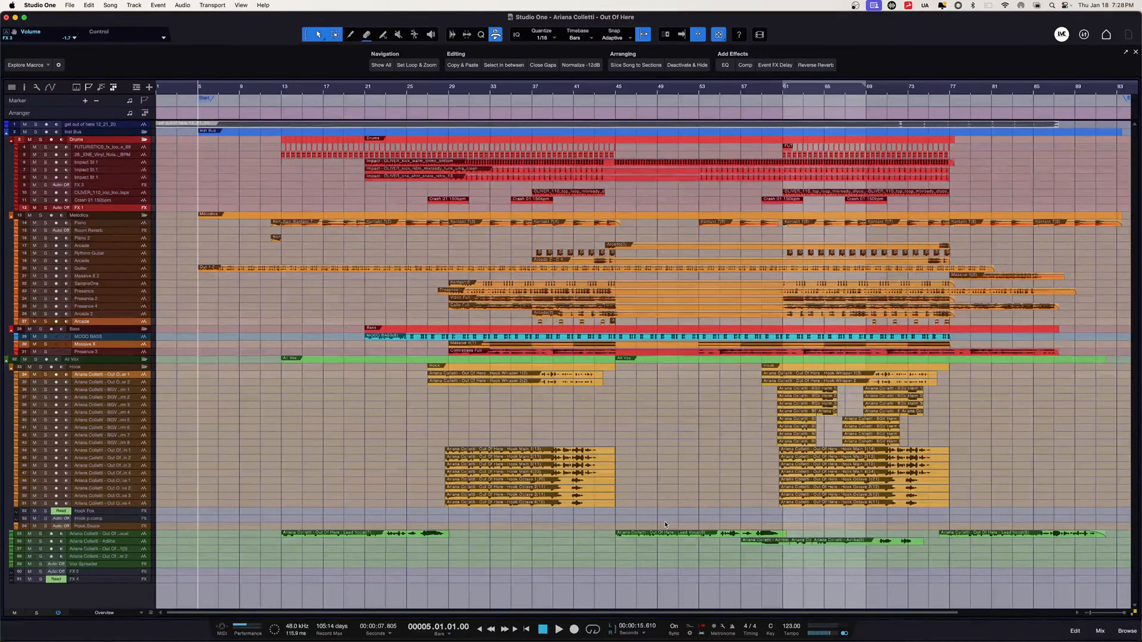
Reopen the mixing console and collapse the Drums, Melodics, Bass and Inst Bus folders.
mouse_move(100, 640)
mouse_move(171, 640)
mouse_move(10, 641)
click(1098, 635)
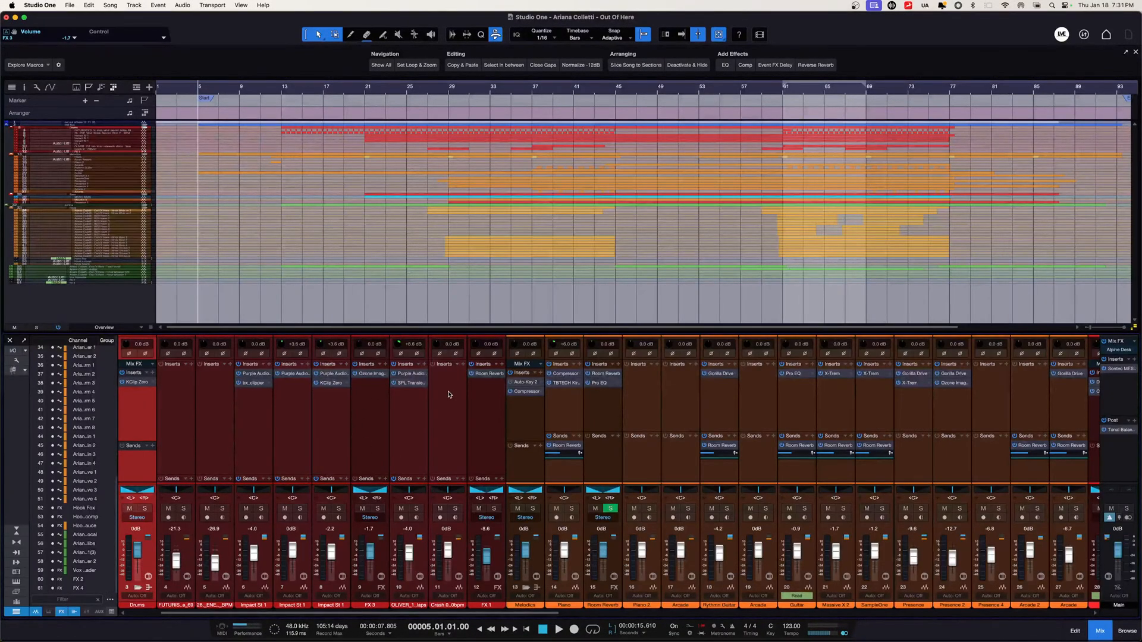
scroll(777, 419, left, 2)
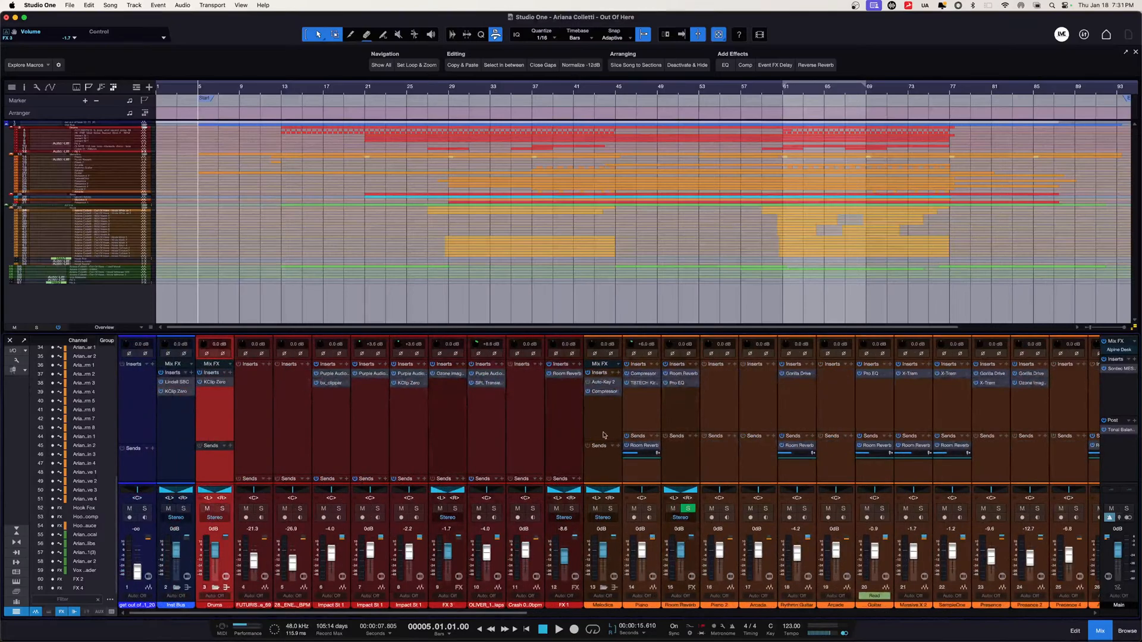
click(221, 589)
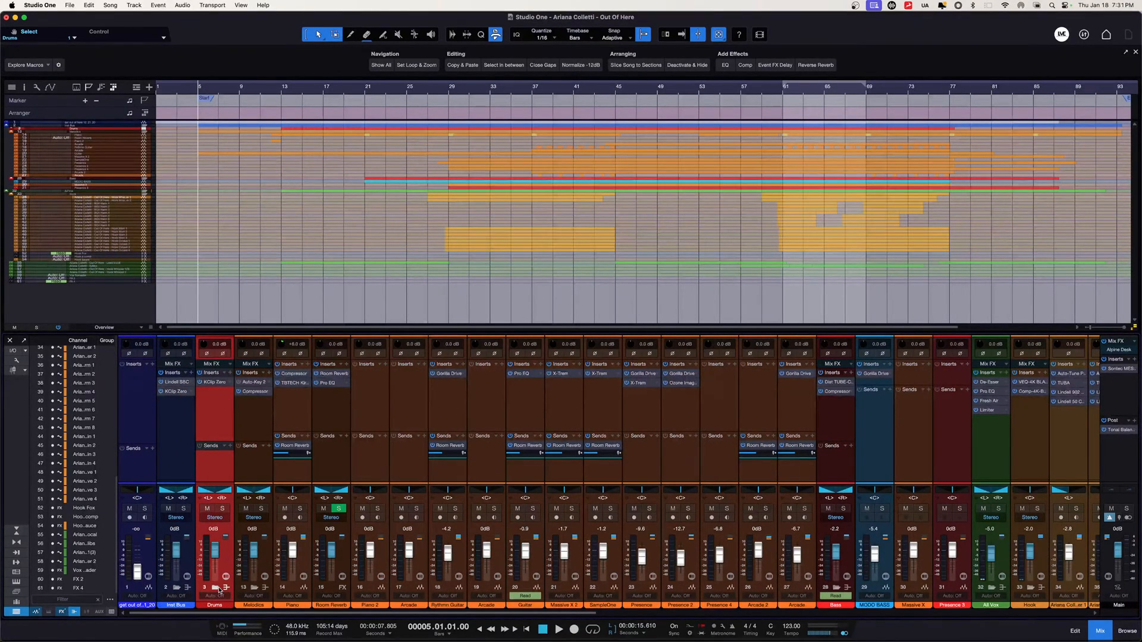
click(254, 588)
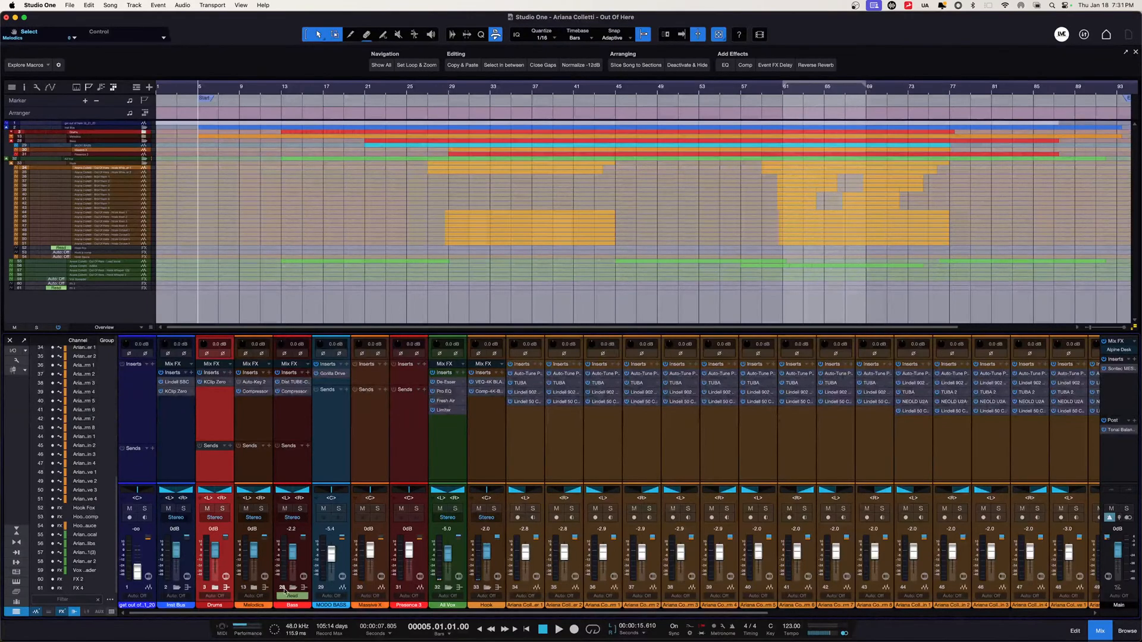
click(293, 587)
click(176, 588)
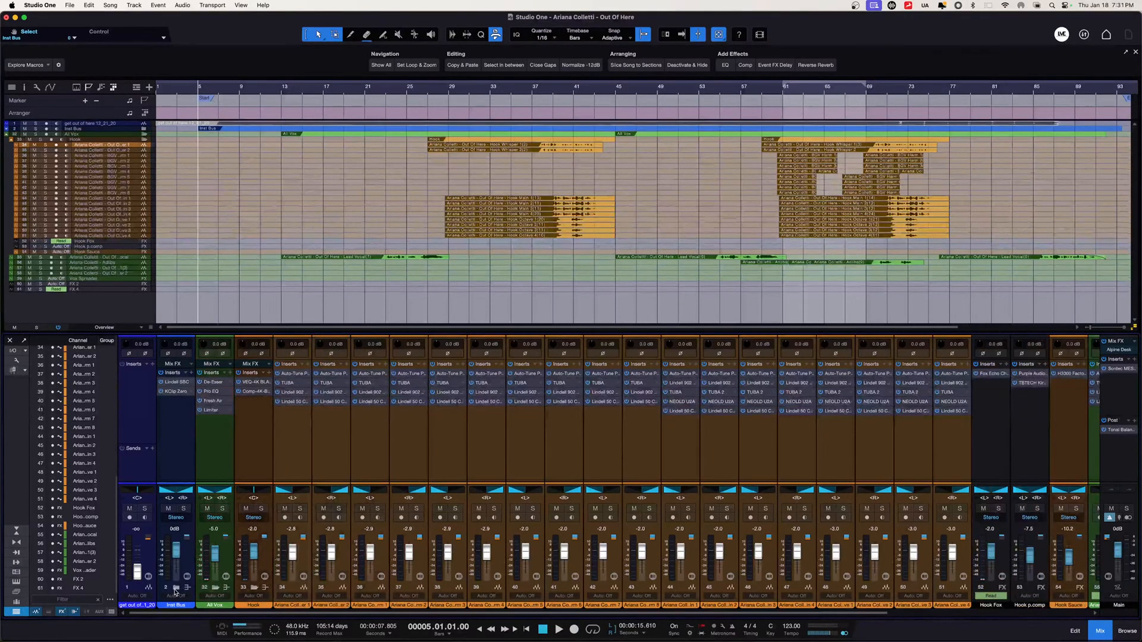
Find the effect channels at the end of the console and insert the UADx Lexicon 224 Digital Reverb on FX 4.
scroll(737, 476, right, 5)
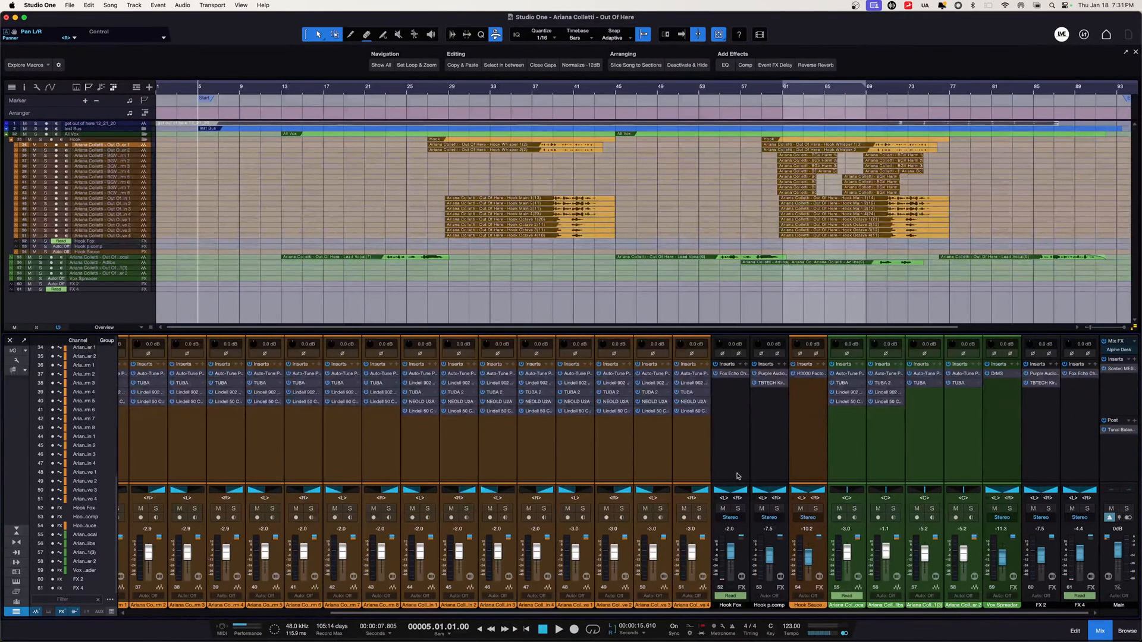
click(769, 452)
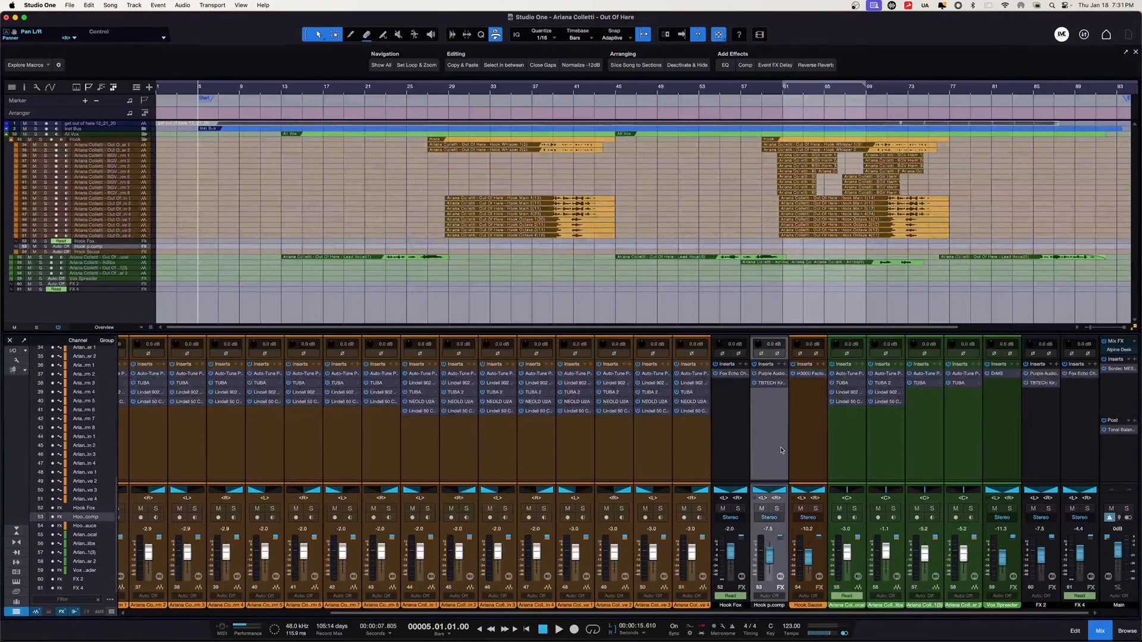
click(1031, 440)
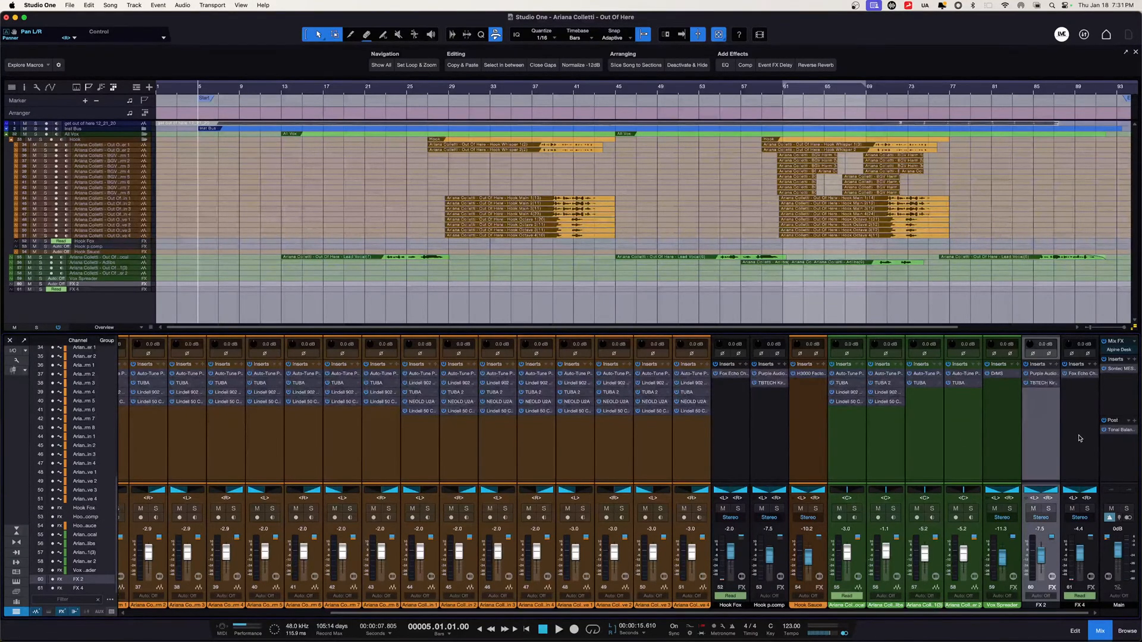
click(1078, 440)
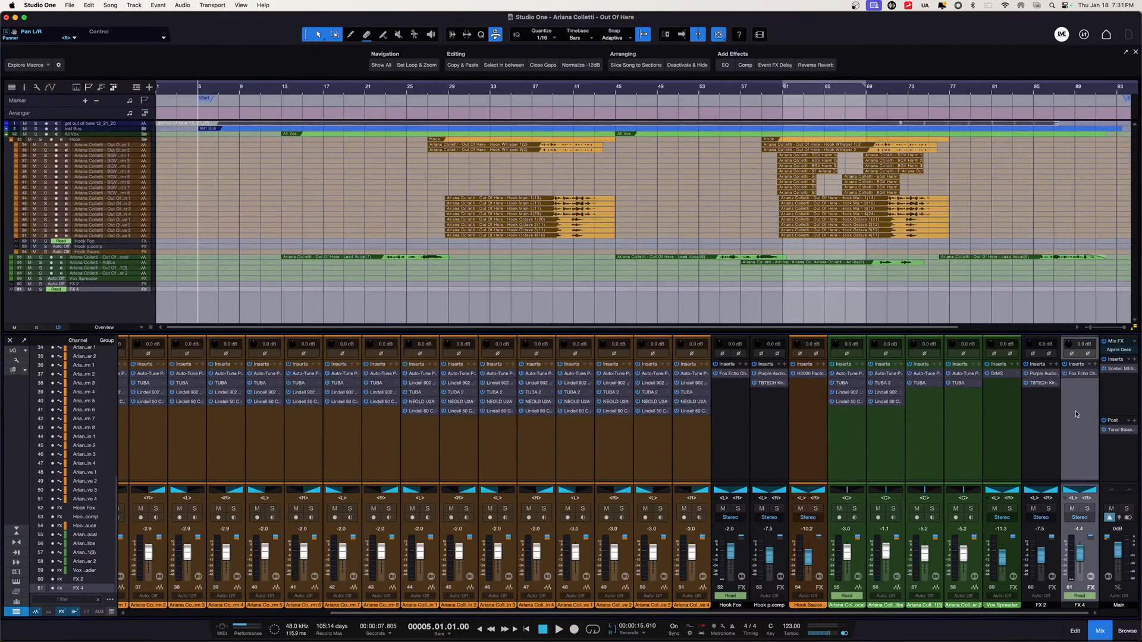
click(1097, 364)
text(224)
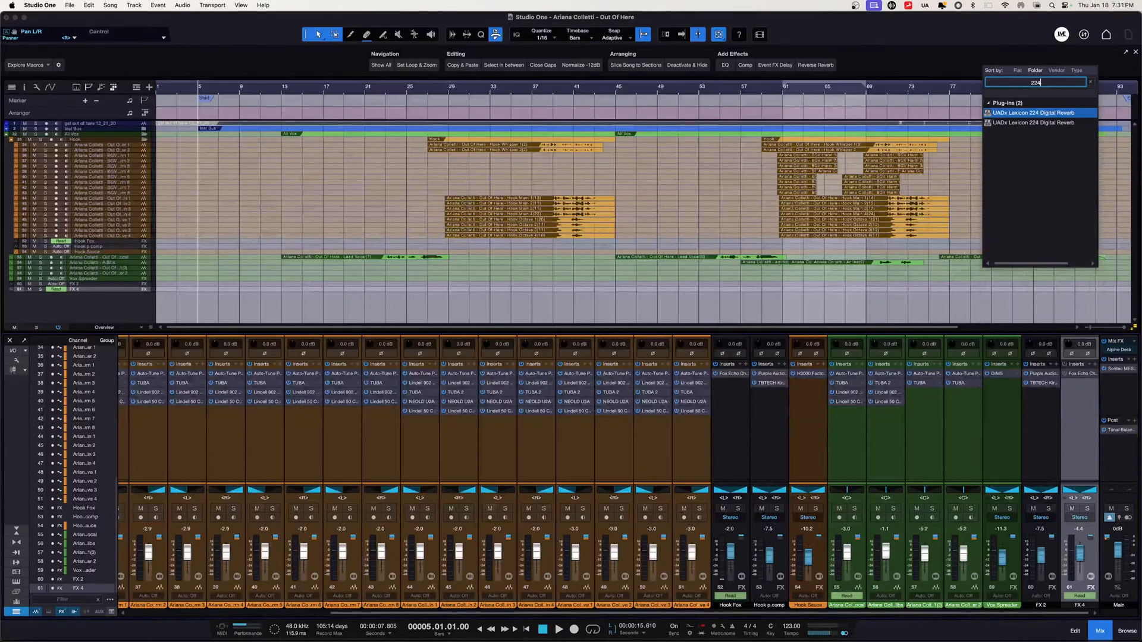
click(1059, 123)
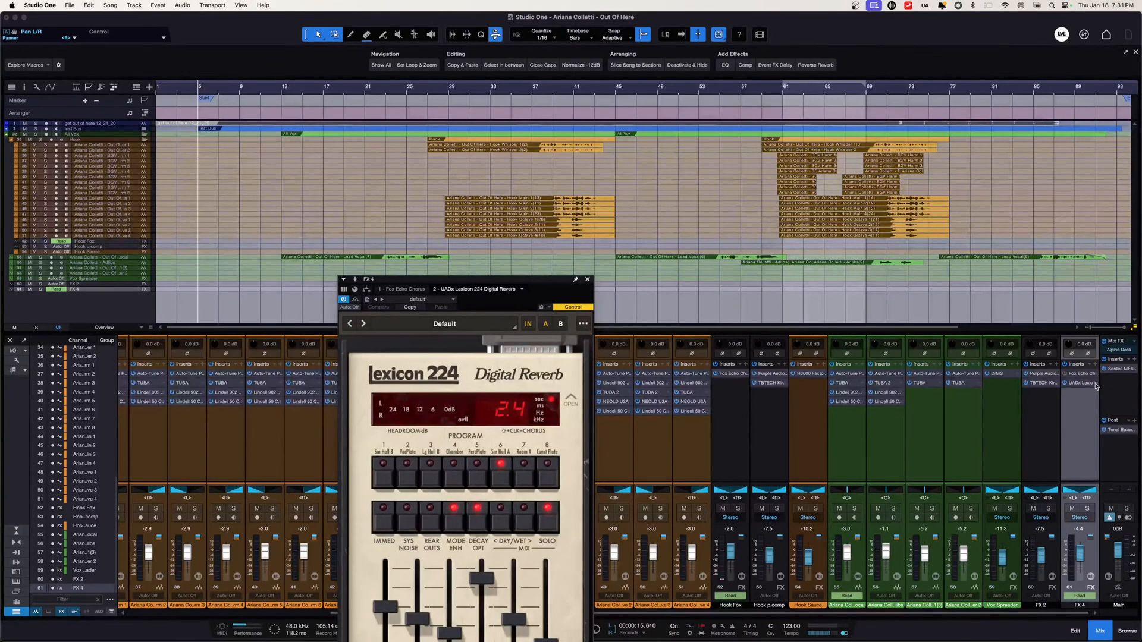
Insert the other UADx Lexicon 224 version on FX 4 and remove the first instance.
click(1096, 364)
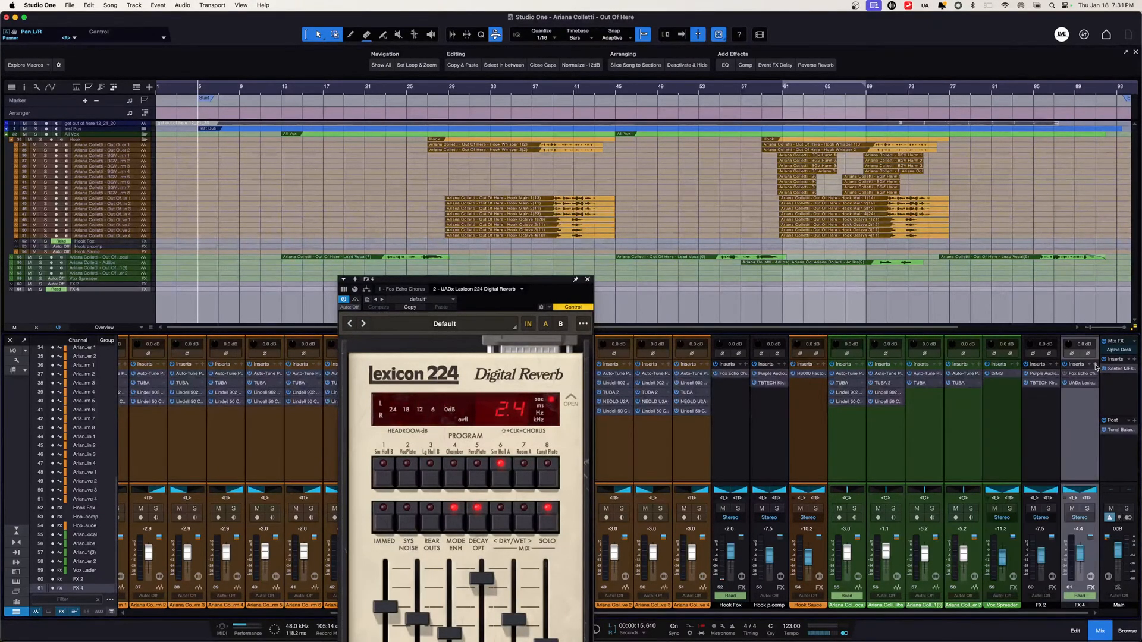
text(224)
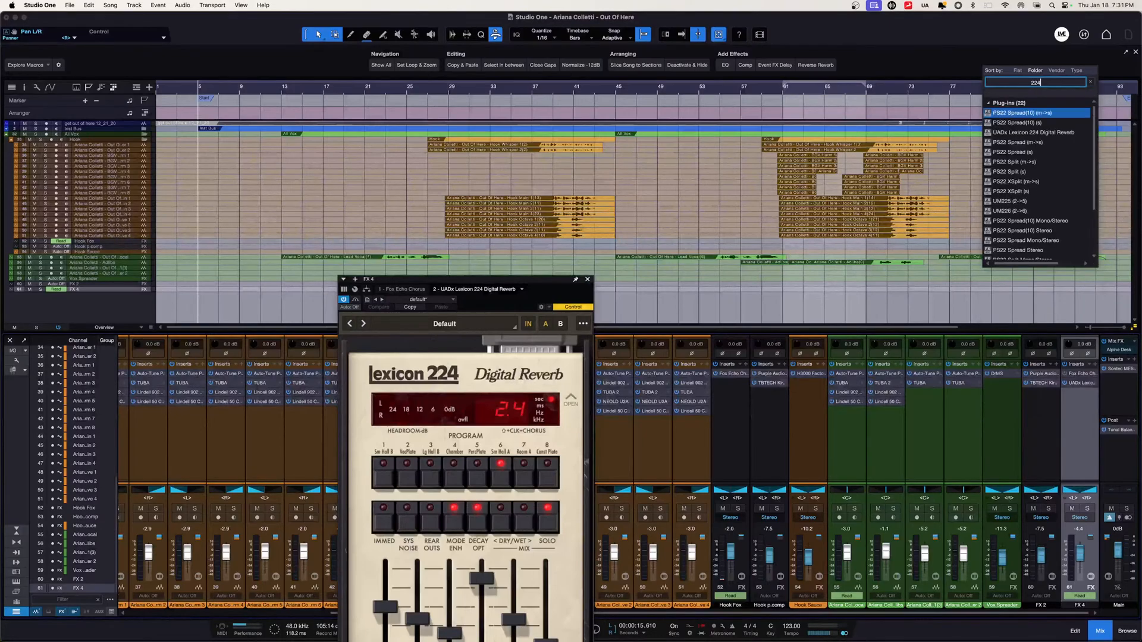
click(1051, 113)
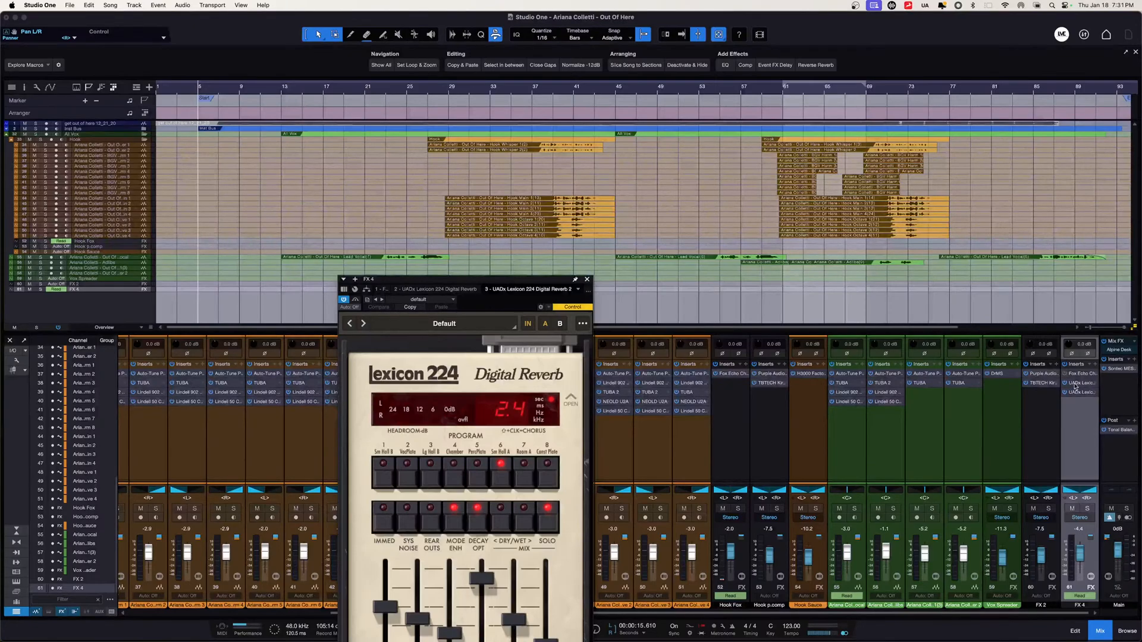
right_click(1096, 384)
click(1056, 468)
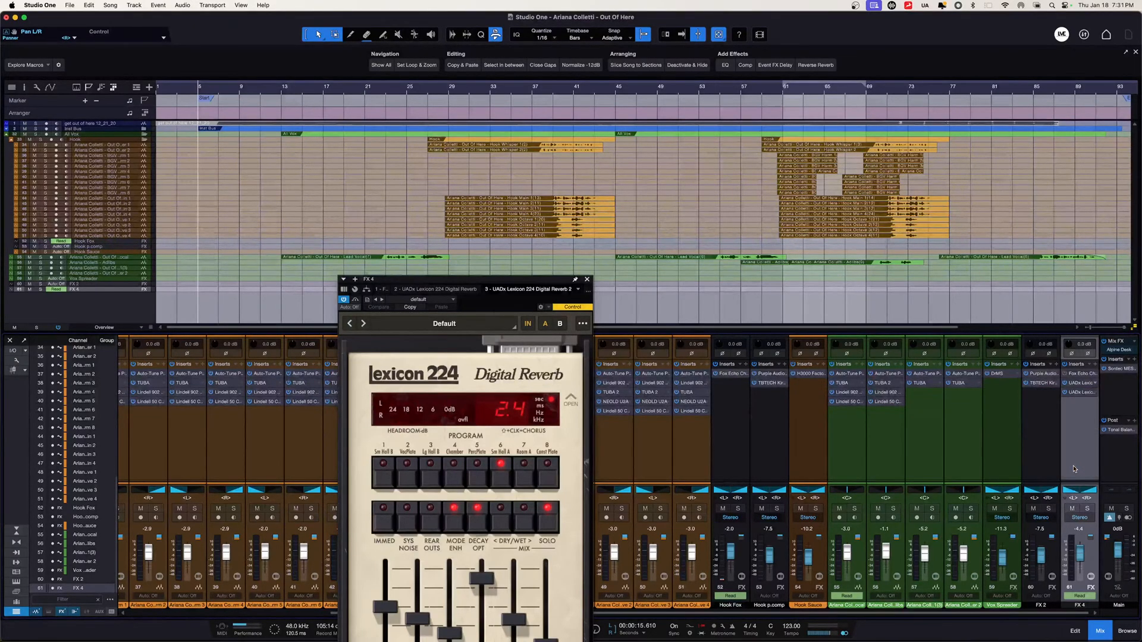
drag(553, 284, 609, 126)
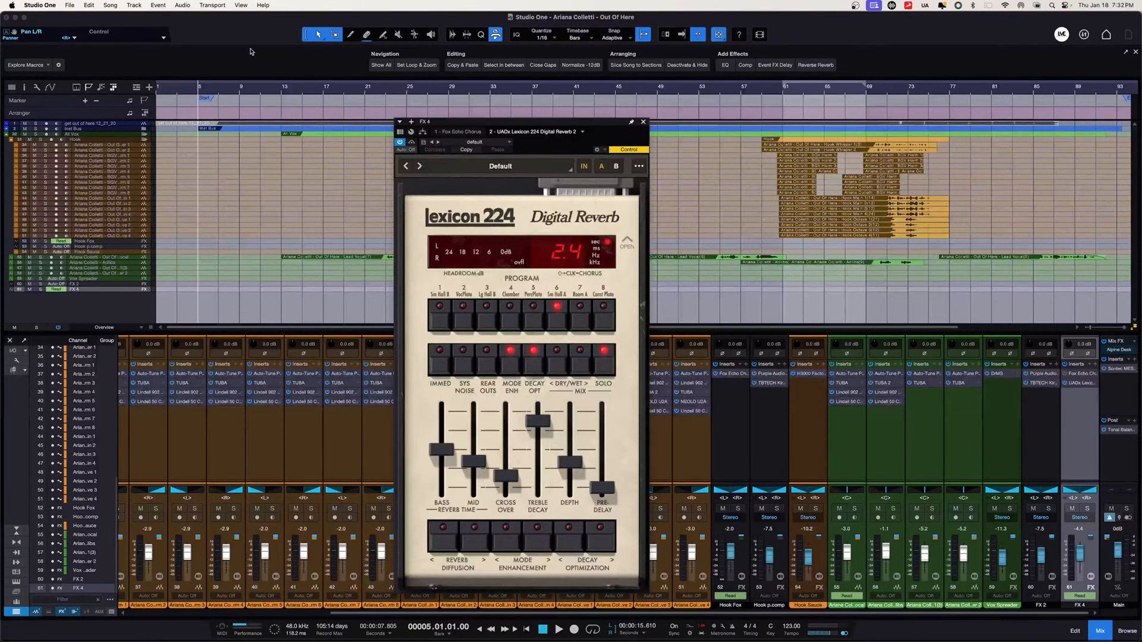
Solo the All Vox folder and play the vocals from the loop start at bar 61.
click(37, 136)
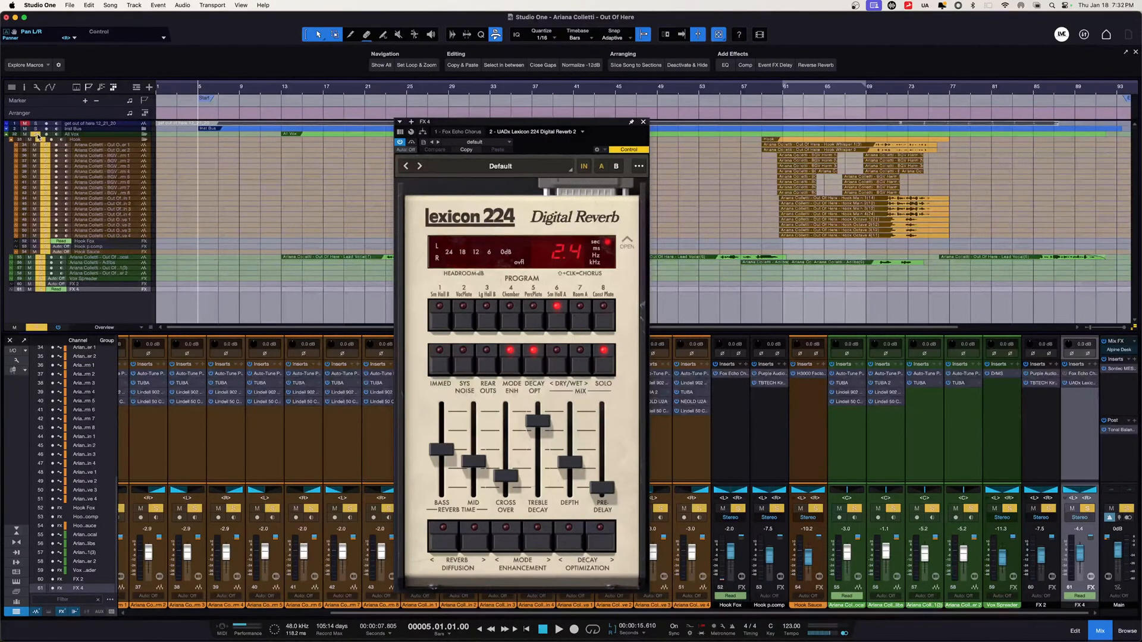
key(space)
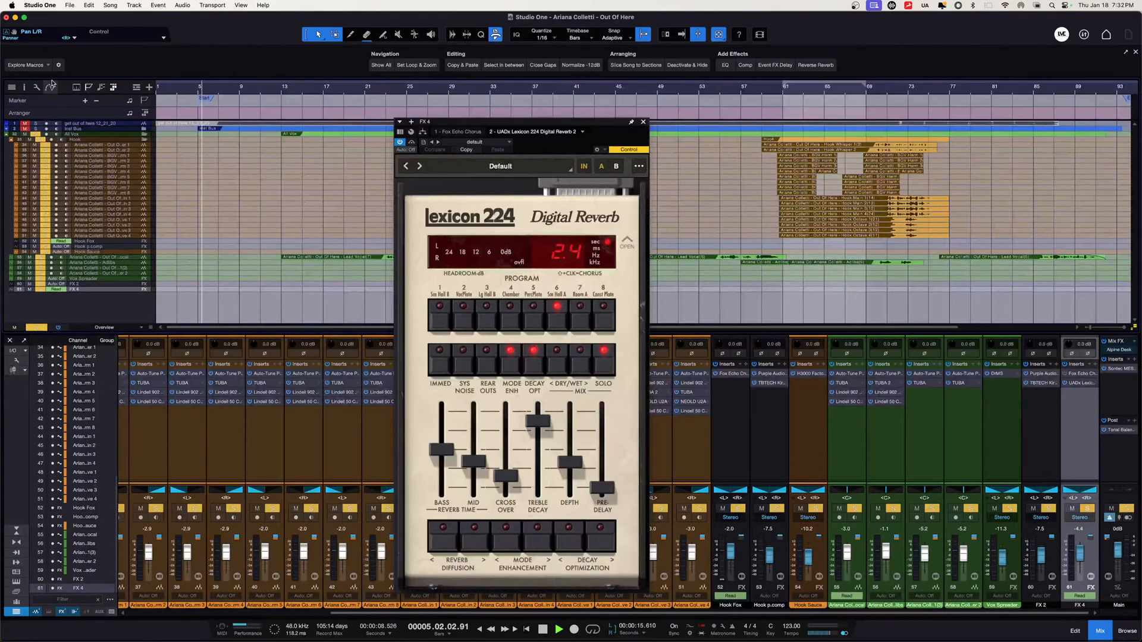
key(space)
key(space)
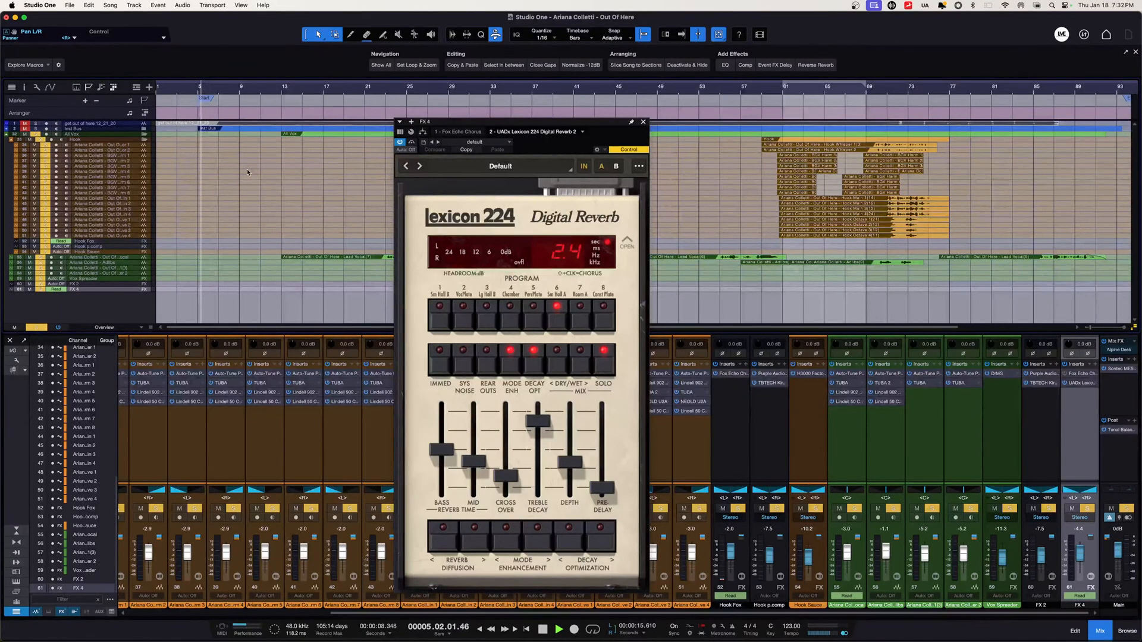
key(KP_2)
key(KP_1)
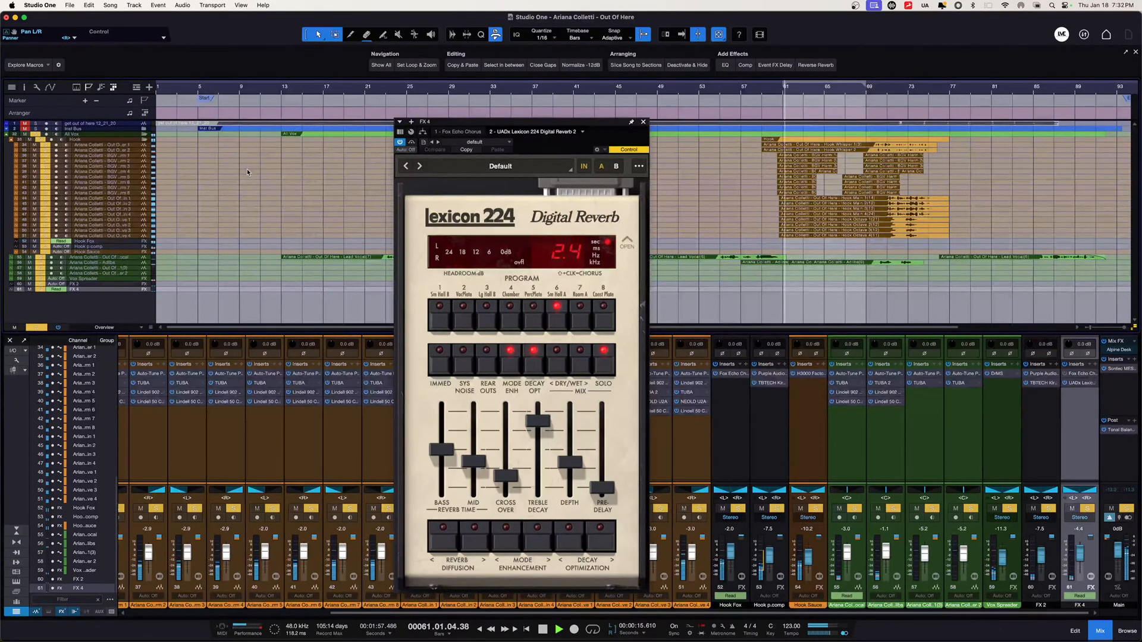
Audition the soloed vocals from bar 13 with the FX 4 fader raised to about +0.2 dB, and stop playback.
click(203, 89)
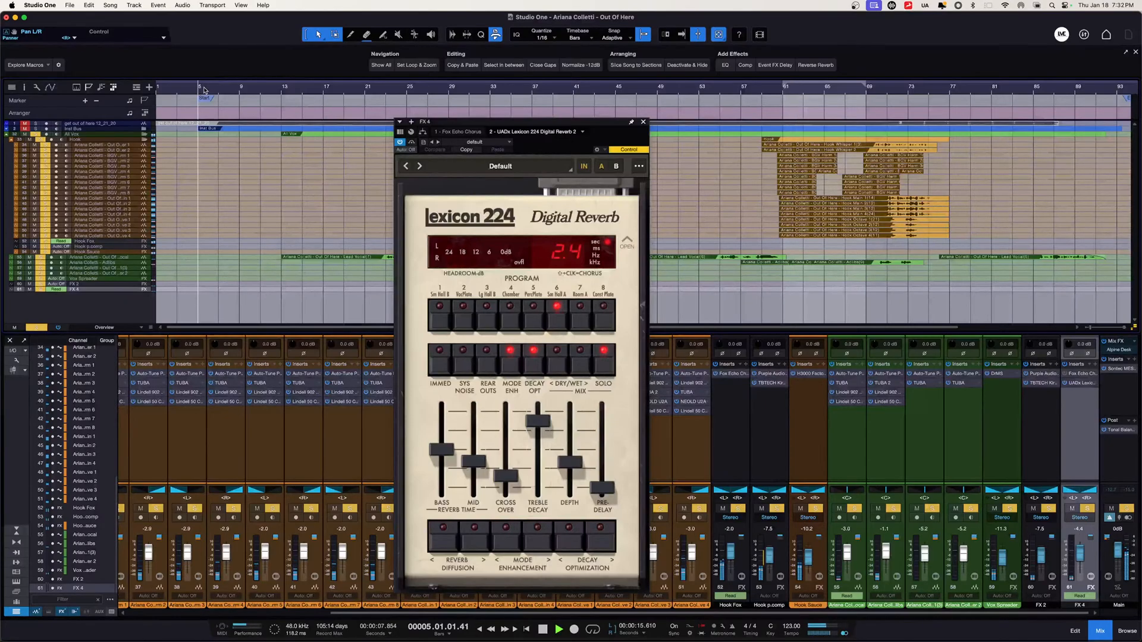
click(283, 94)
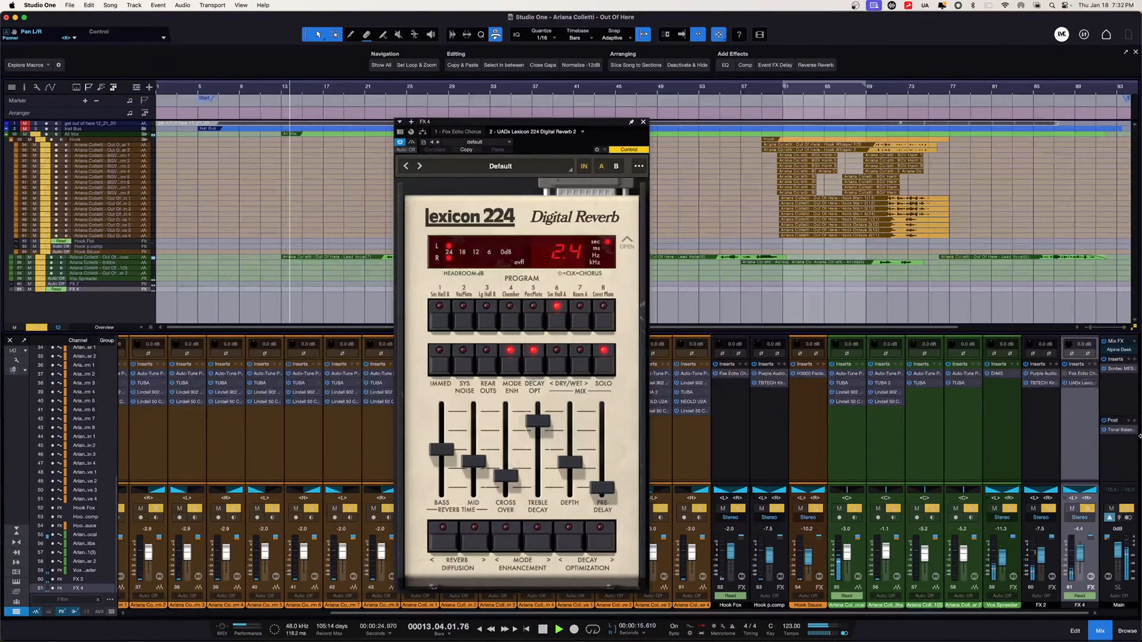
drag(1082, 561, 1084, 552)
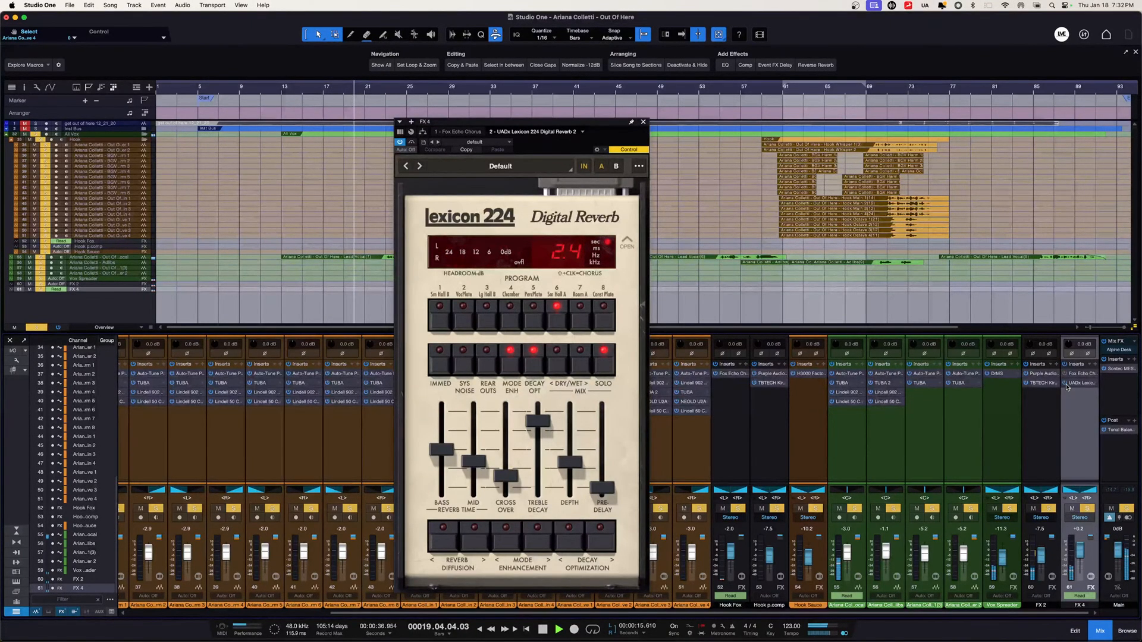
key(space)
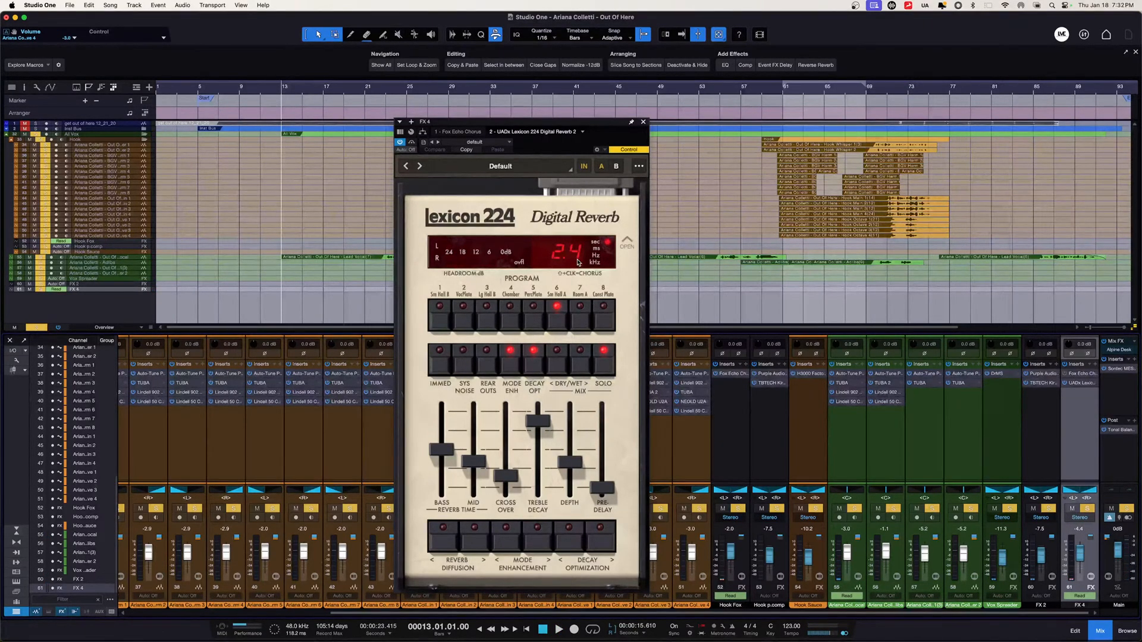
Load the Thicker Voc Plate preset from the Lexicon 224's Vocal category and play the vocals from bar 13.
click(514, 170)
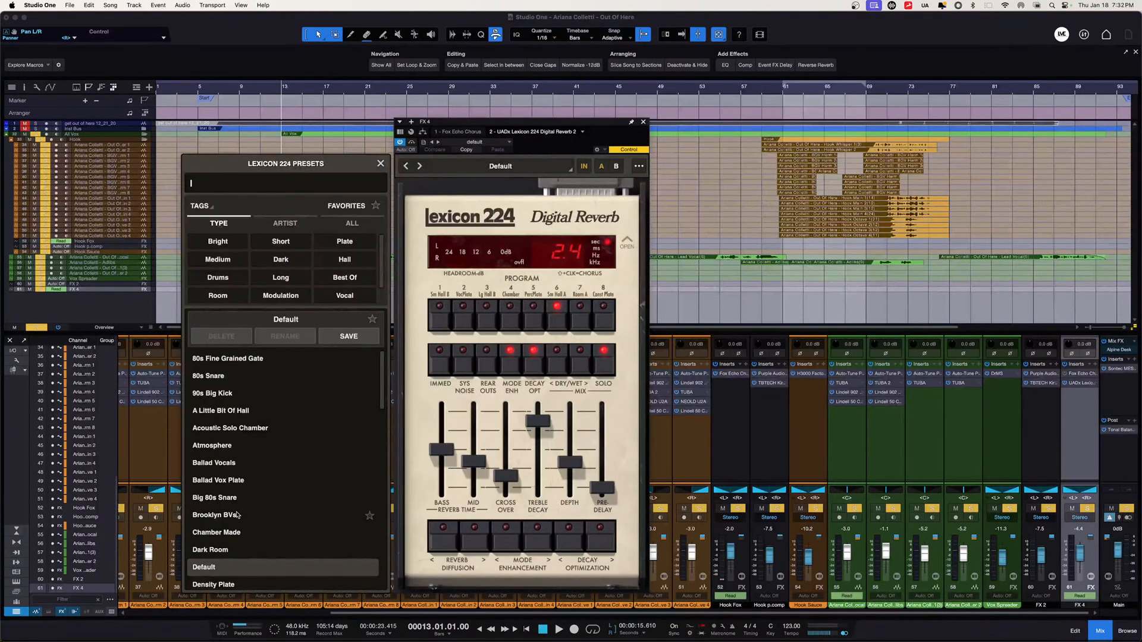
scroll(232, 529, down, 10)
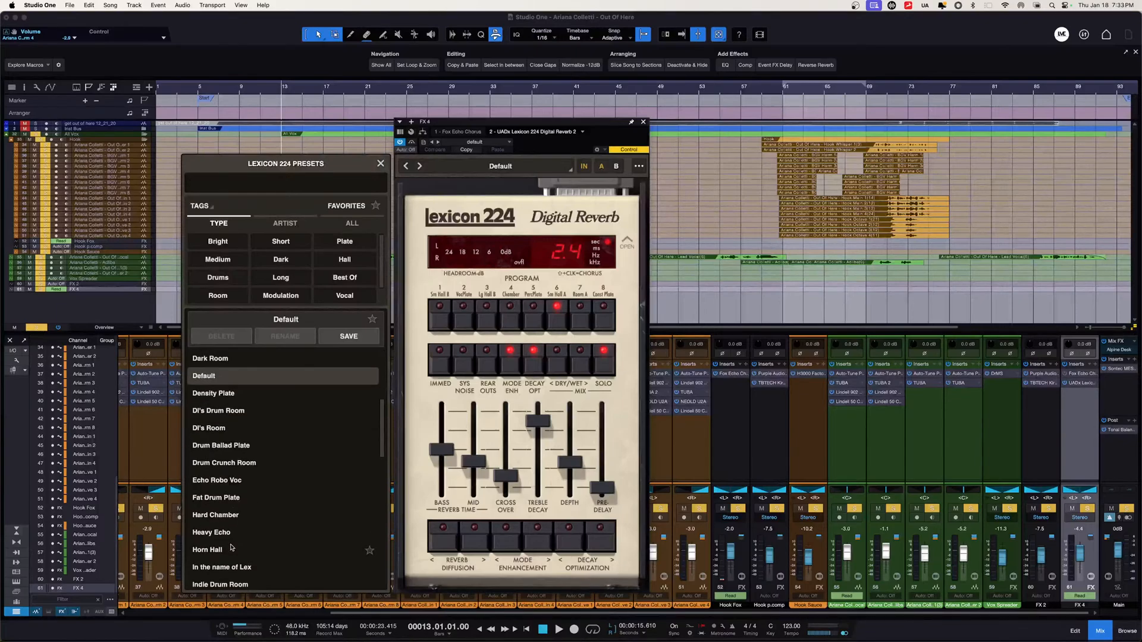
scroll(232, 547, down, 10)
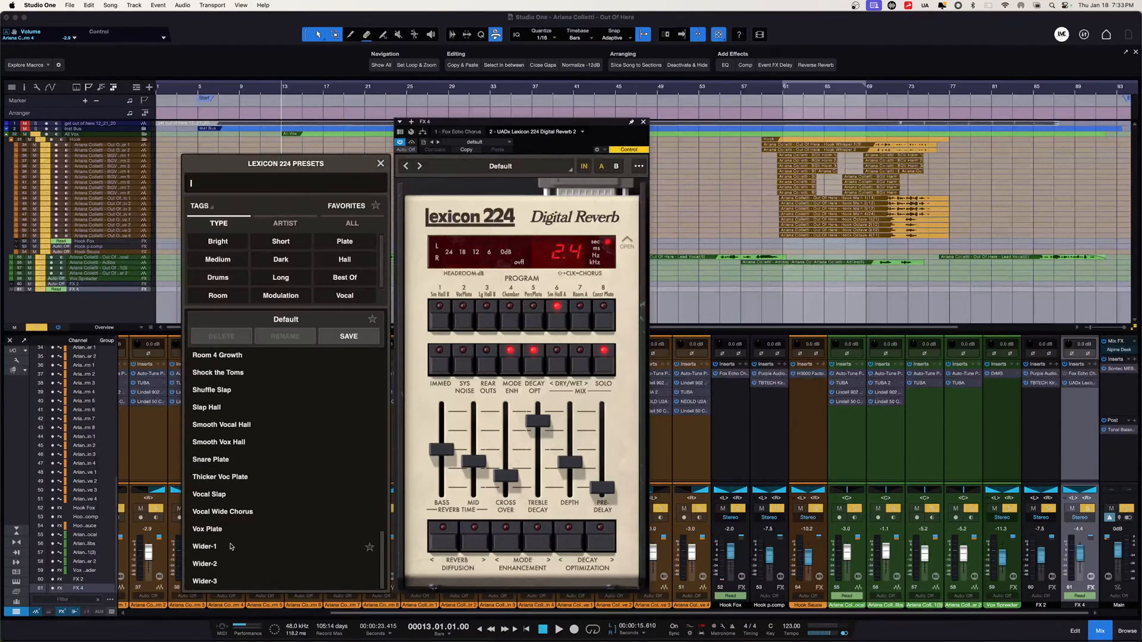
scroll(213, 535, up, 5)
scroll(213, 519, up, 8)
scroll(213, 519, up, 3)
scroll(213, 531, up, 5)
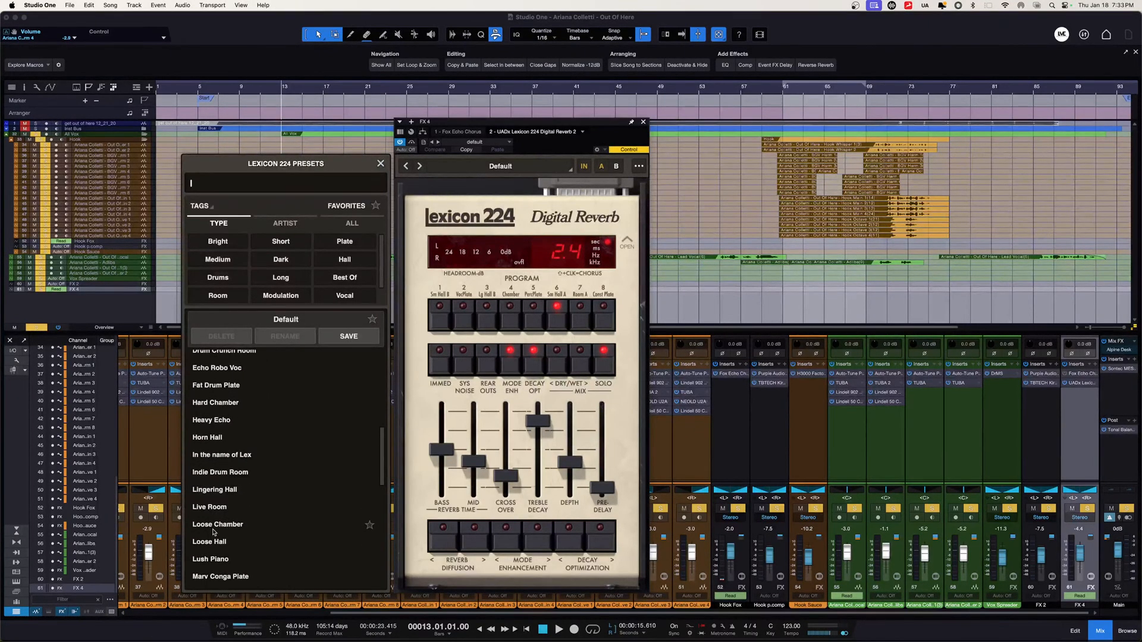
click(355, 301)
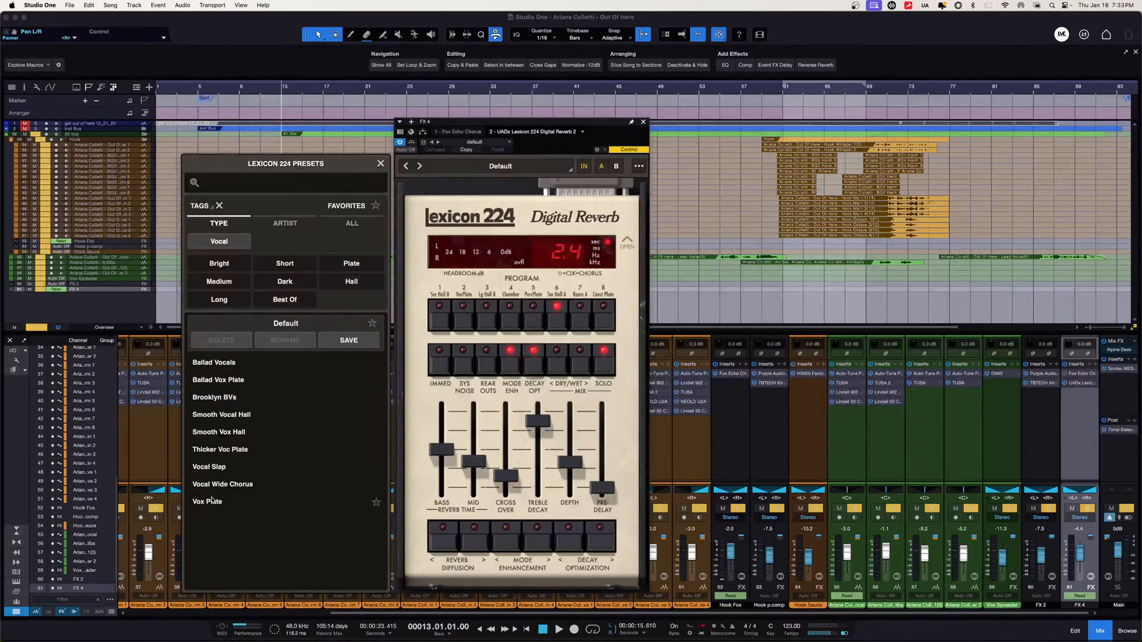
click(242, 449)
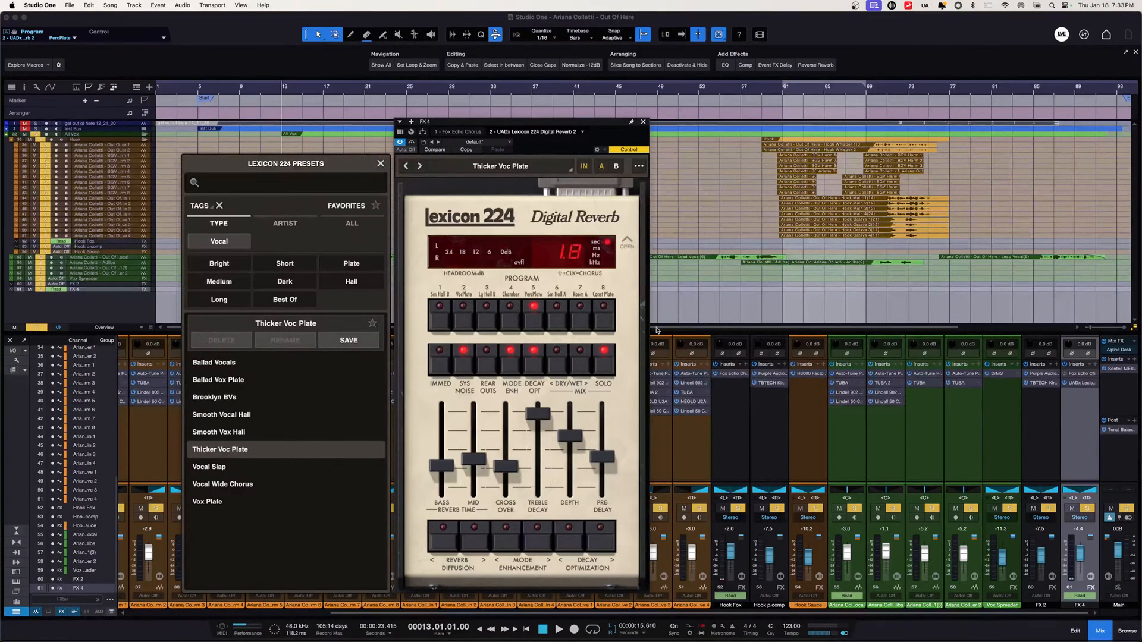
click(559, 630)
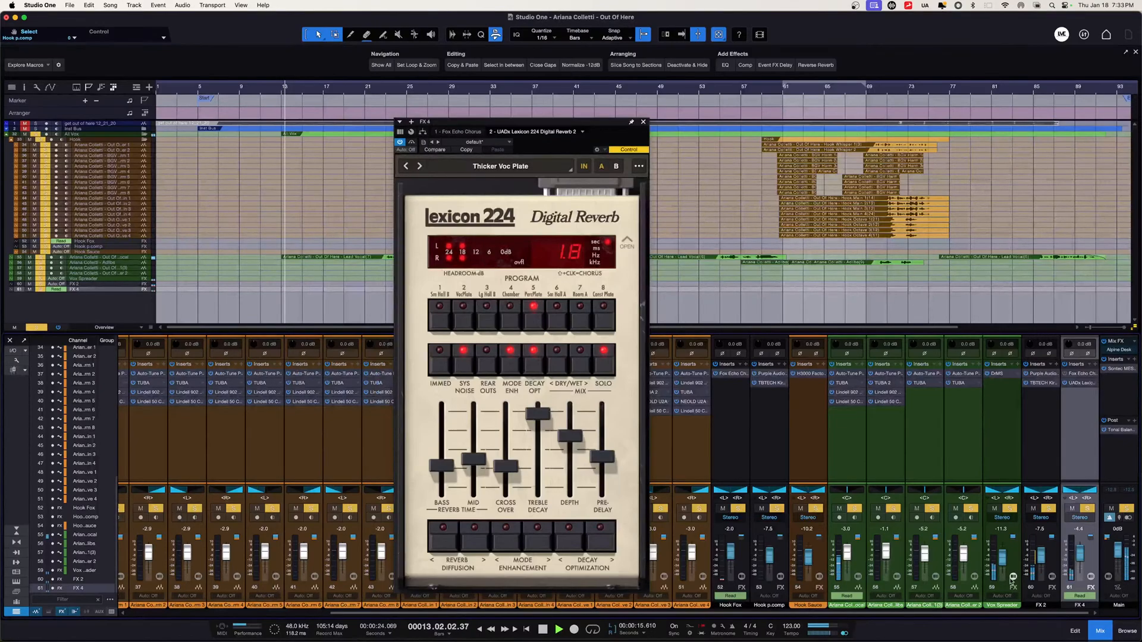
Raise the FX 4 fader to about +0.2 dB and audition the Lexicon 224 presets Snare Plate and Smooth Vox Hall.
drag(1076, 562, 1080, 558)
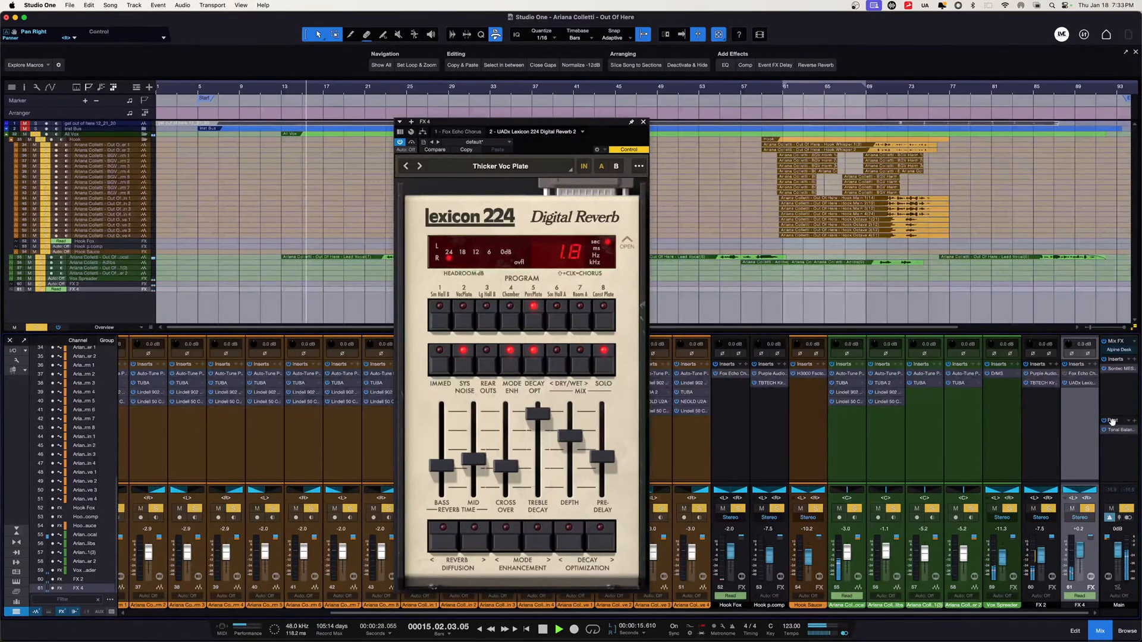
click(1086, 383)
click(1086, 384)
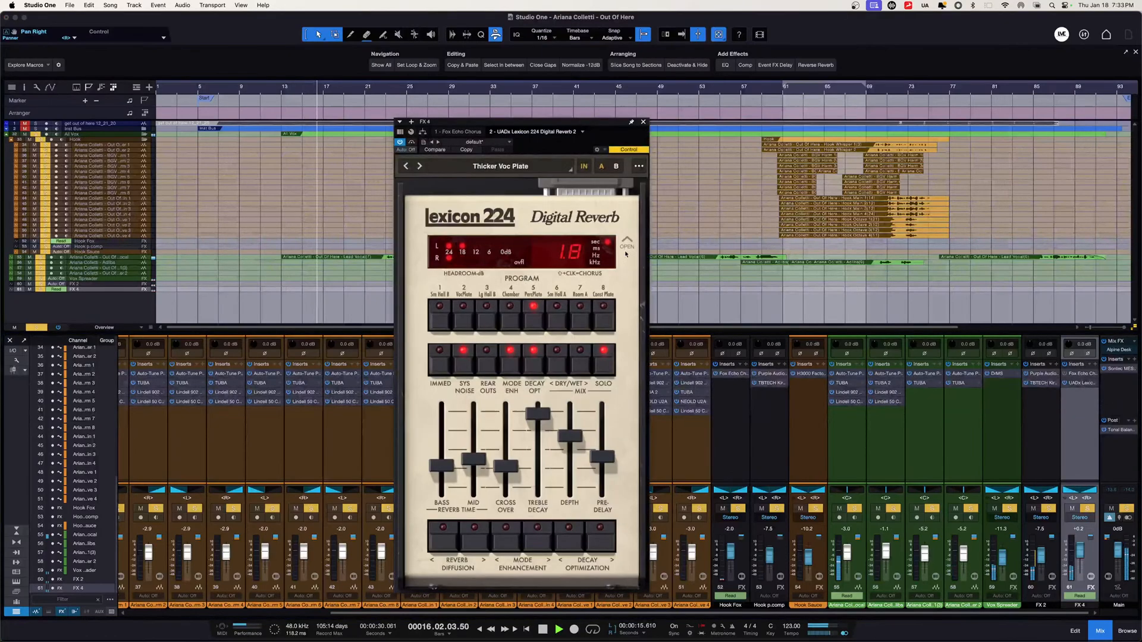
click(404, 167)
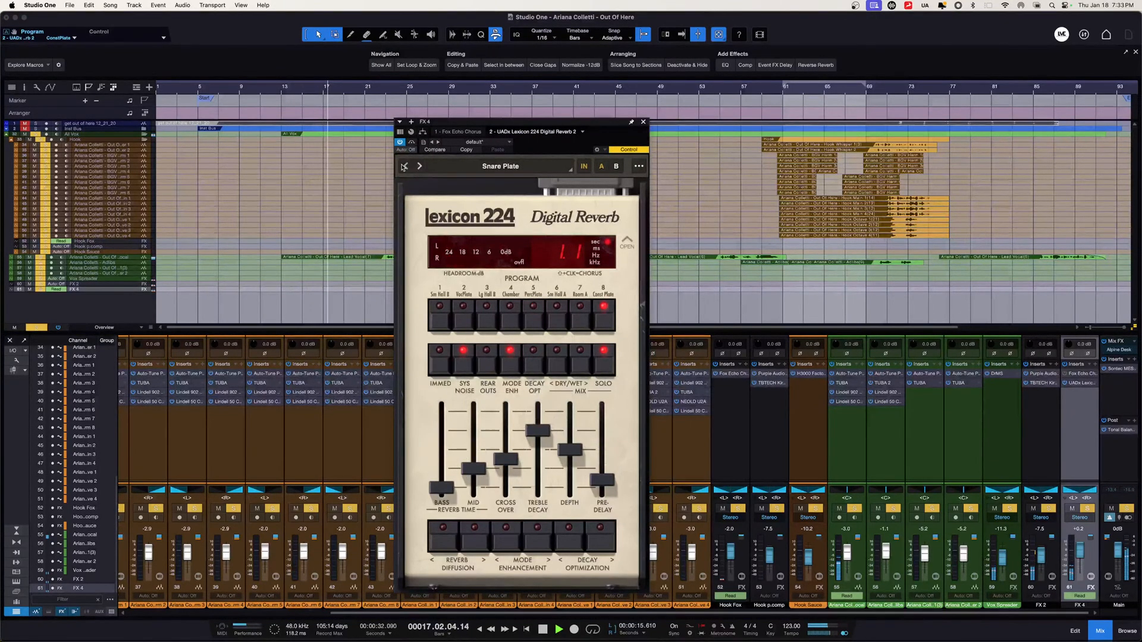
click(403, 166)
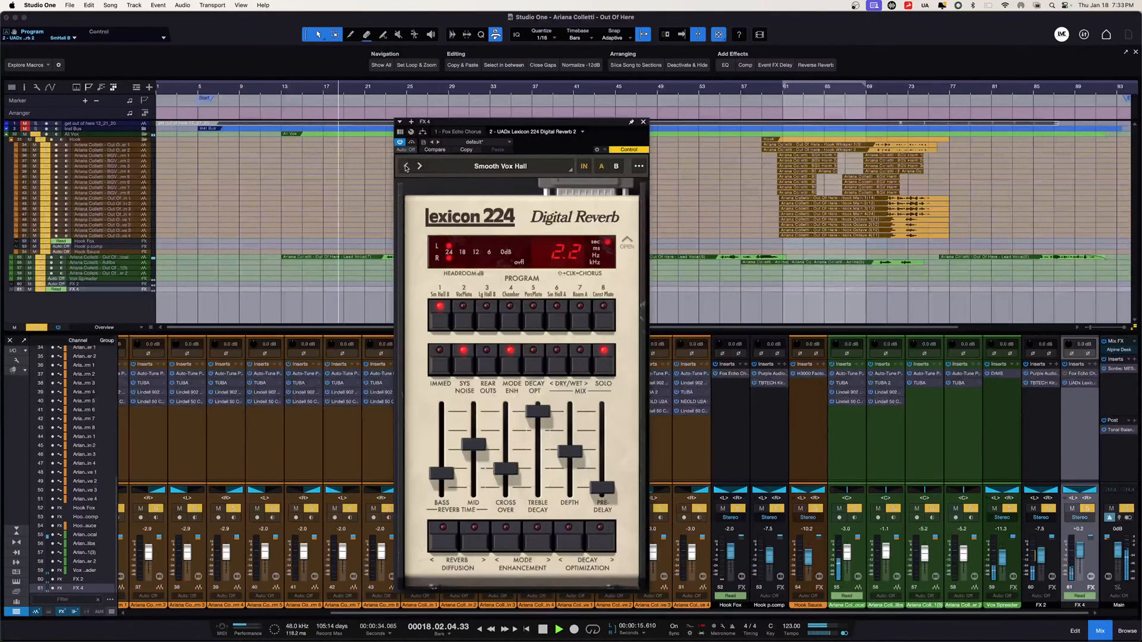
Audition the Smooth Vocal Hall and Brooklyn BVs presets from the Lexicon 224's Vocal category.
click(492, 167)
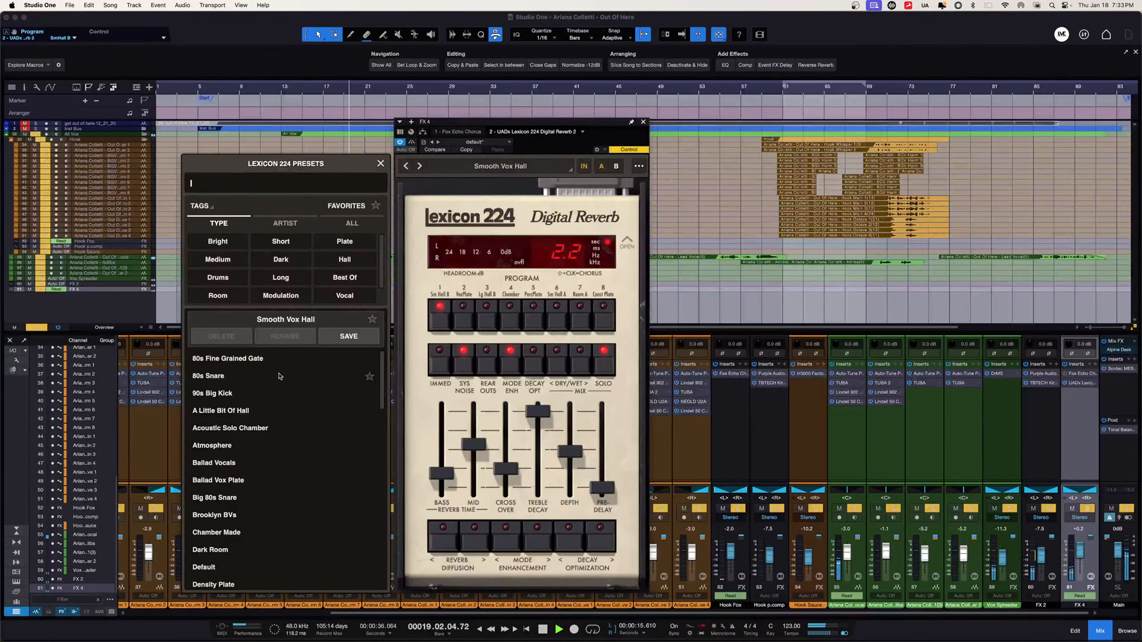
click(344, 296)
click(252, 420)
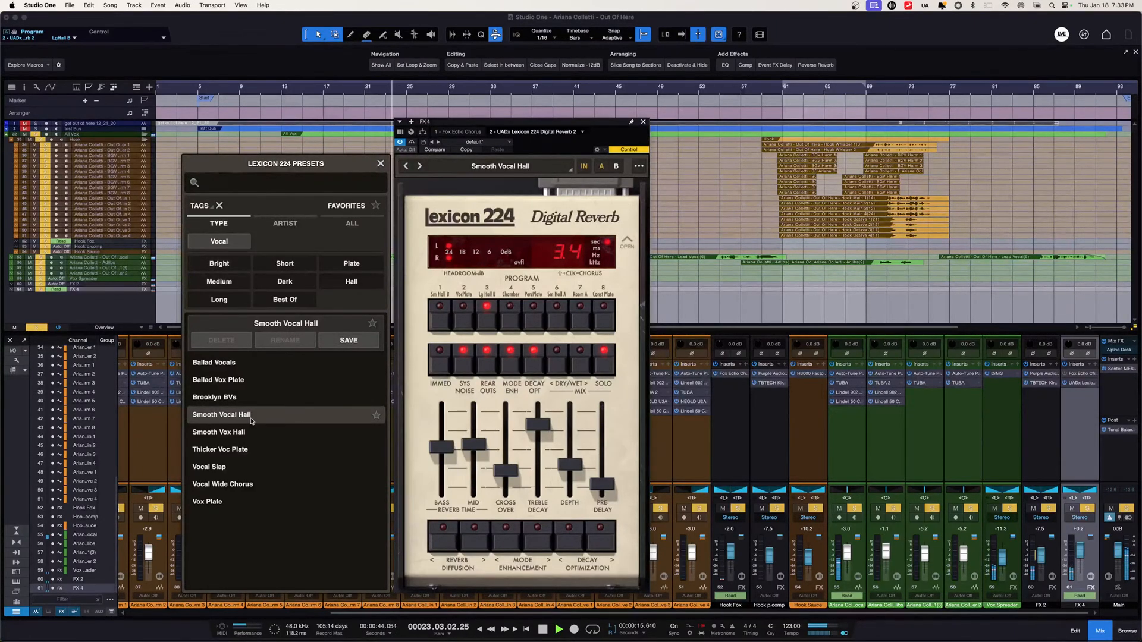
click(264, 397)
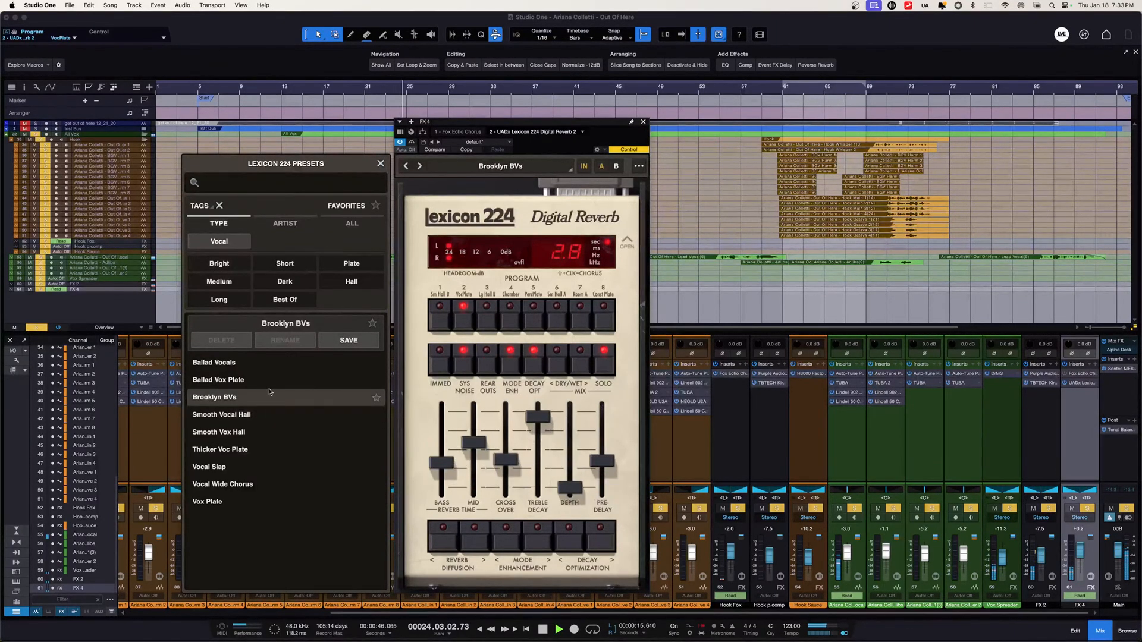
Clear all solos and replay the full mix from bar 13 with the FX 4 fader raised to about +0.2 dB.
click(1124, 510)
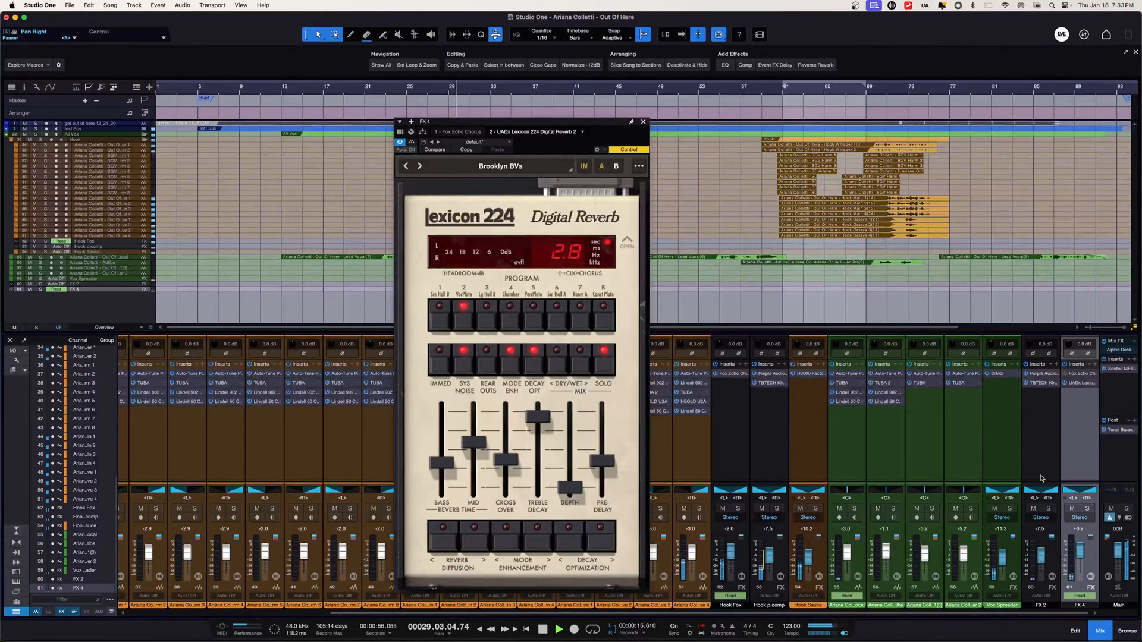
click(285, 89)
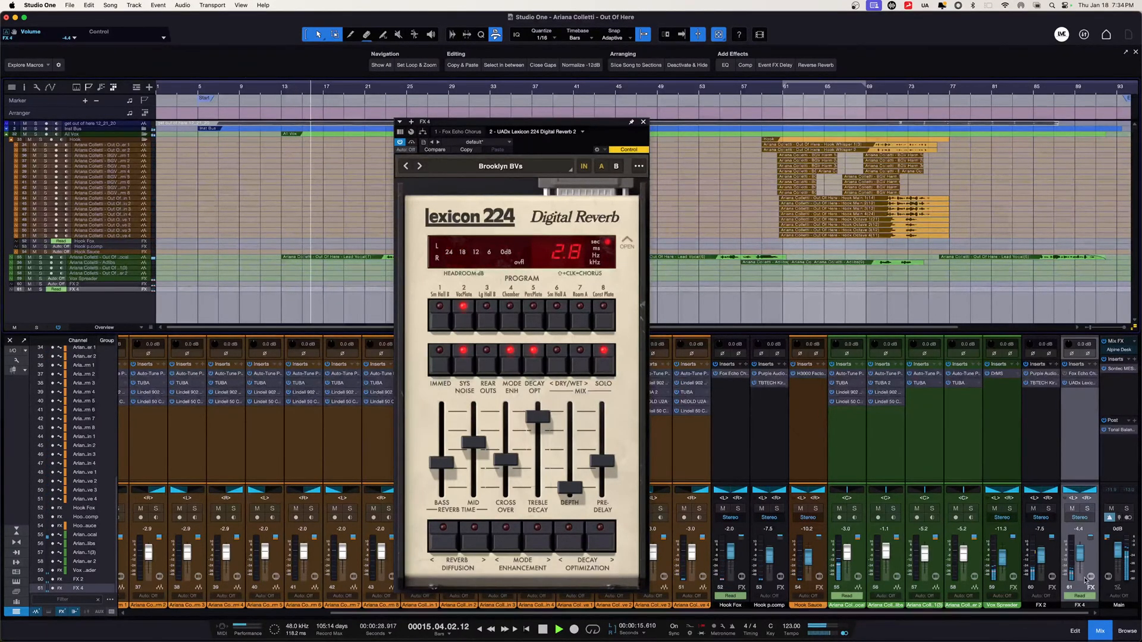
drag(1081, 559, 1083, 555)
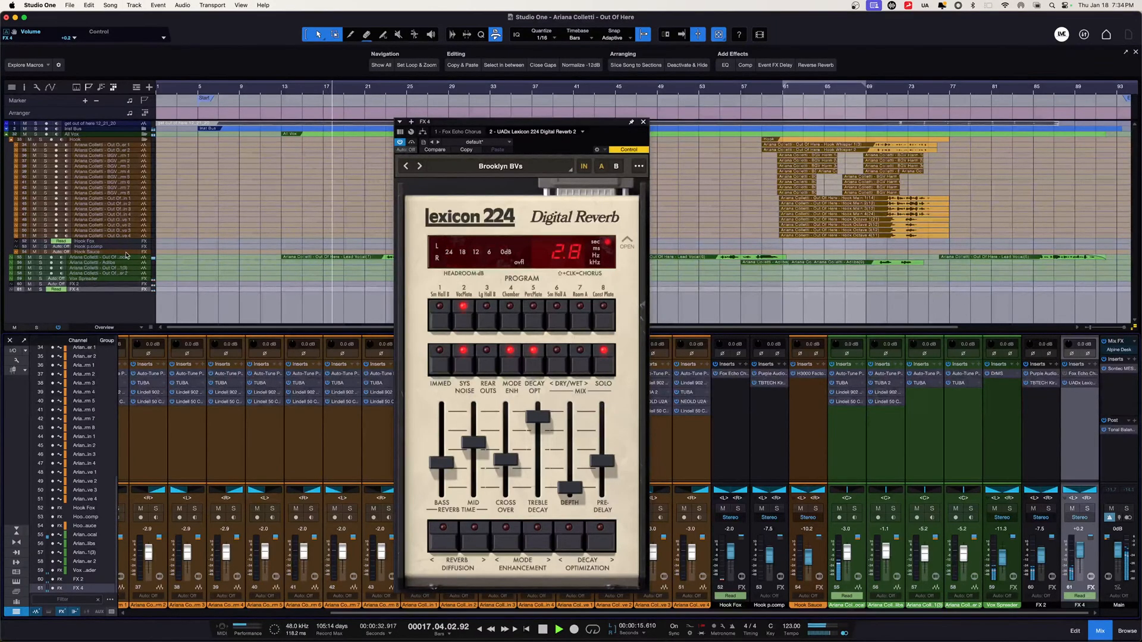
Enlarge the FX 4 track, switch off its volume automation and set its fader to about -0.4 dB.
right_click(1078, 556)
click(1051, 586)
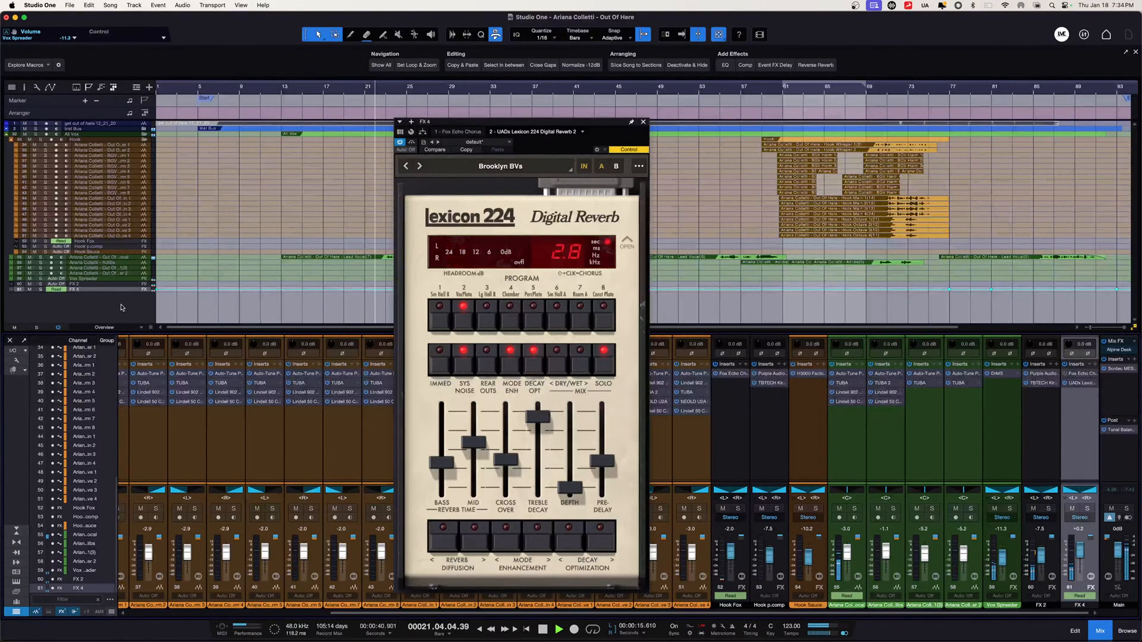
drag(120, 292, 120, 316)
click(18, 302)
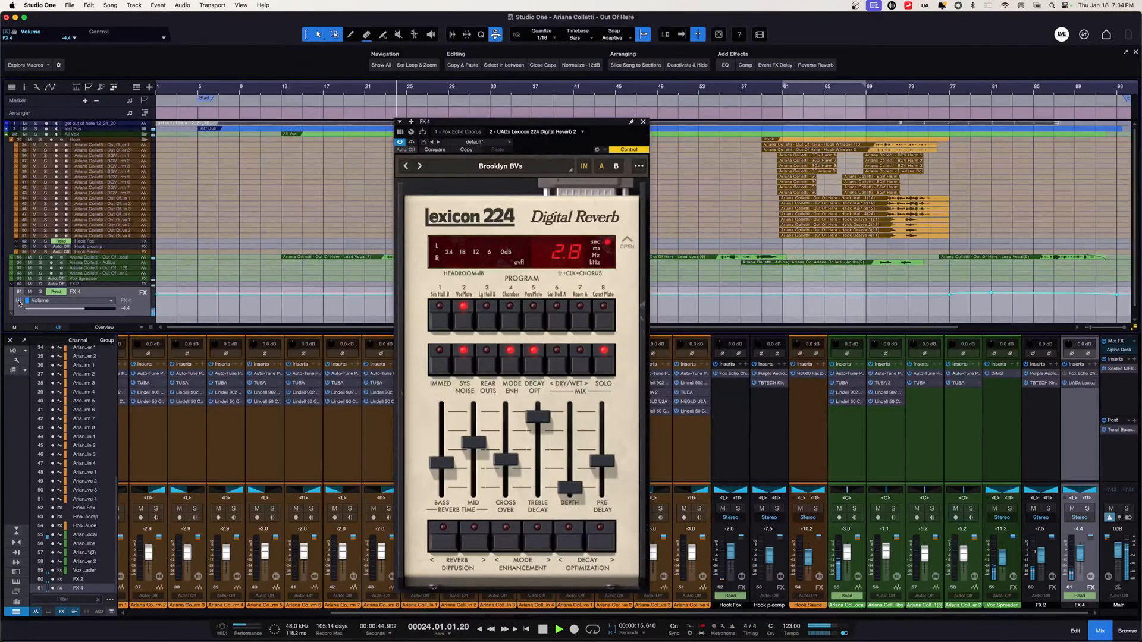
drag(1081, 557, 1082, 555)
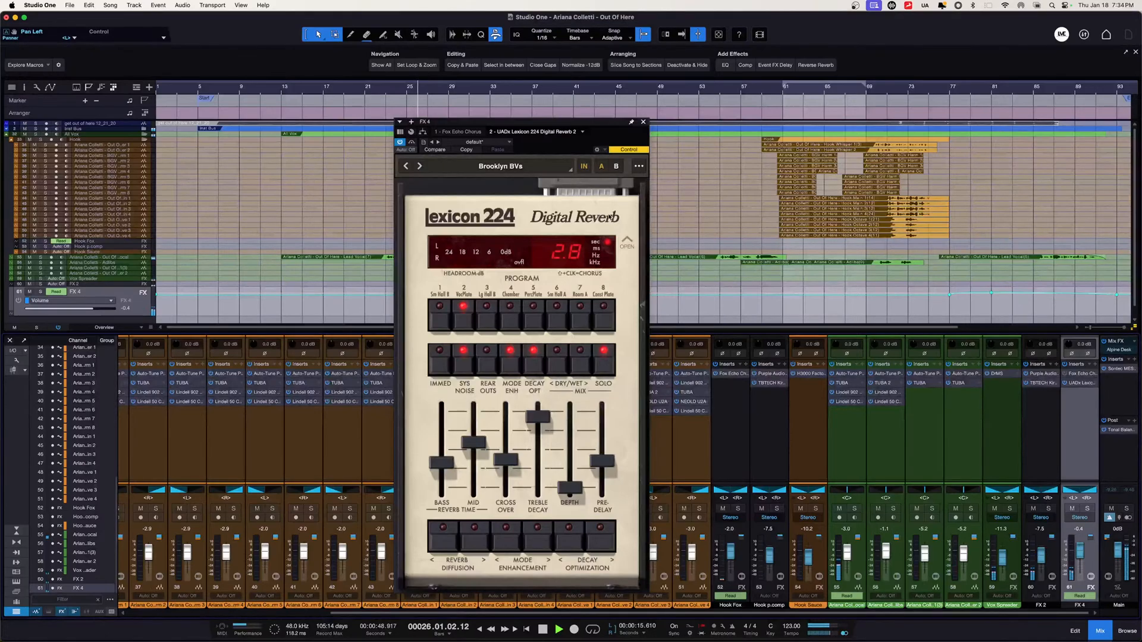
Audition the Ballad Vox Plate preset in the full mix, close the reverb window and stop playback.
click(404, 167)
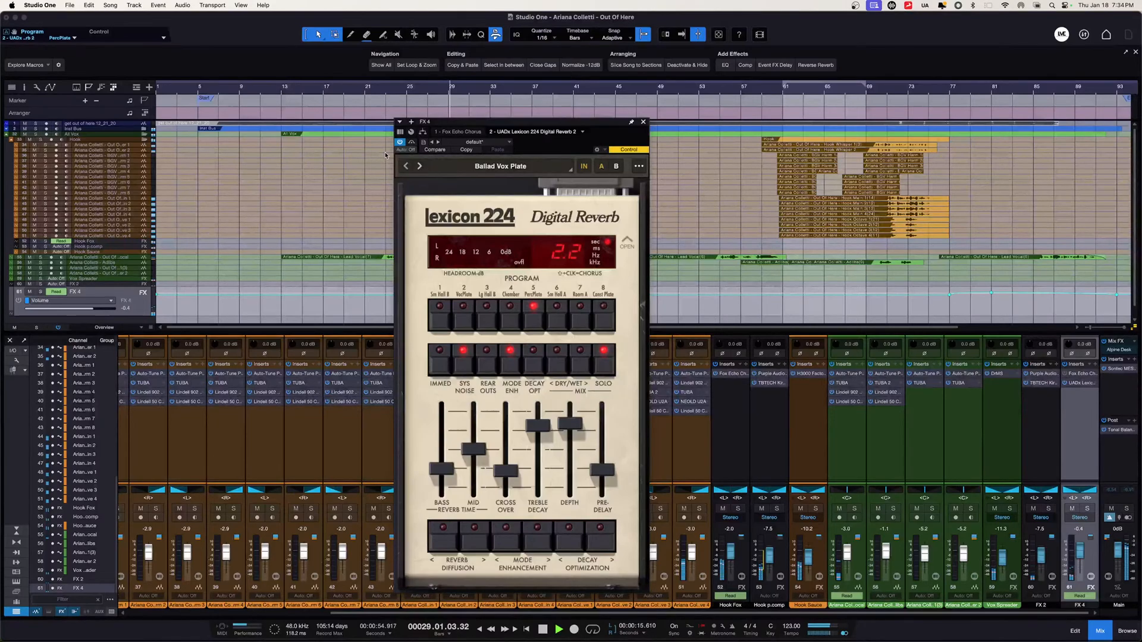
click(643, 121)
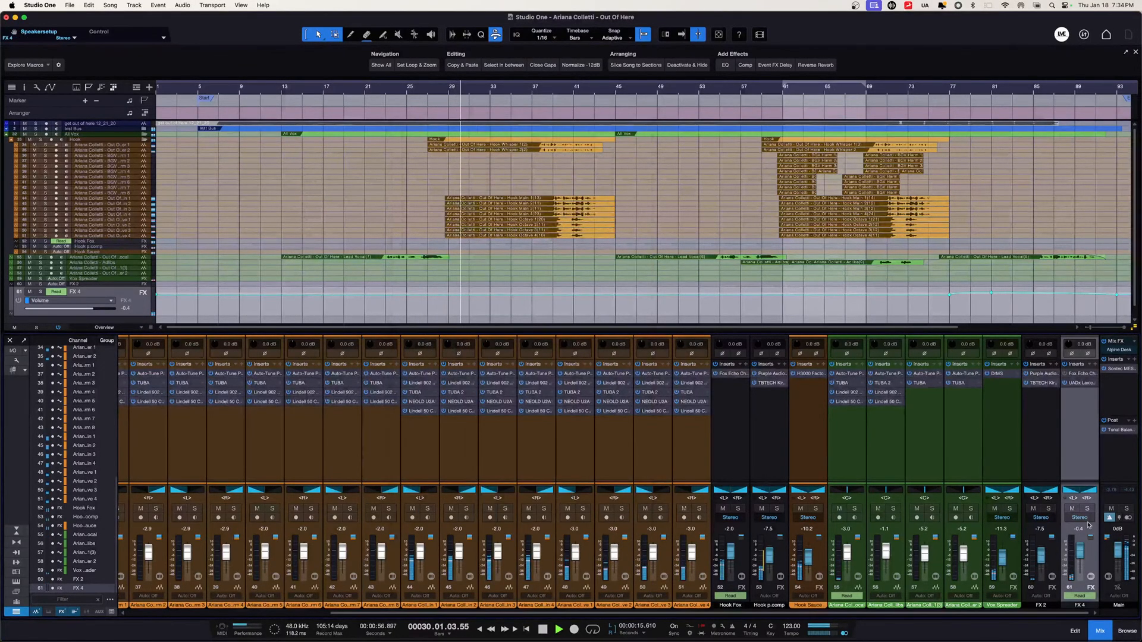
click(546, 632)
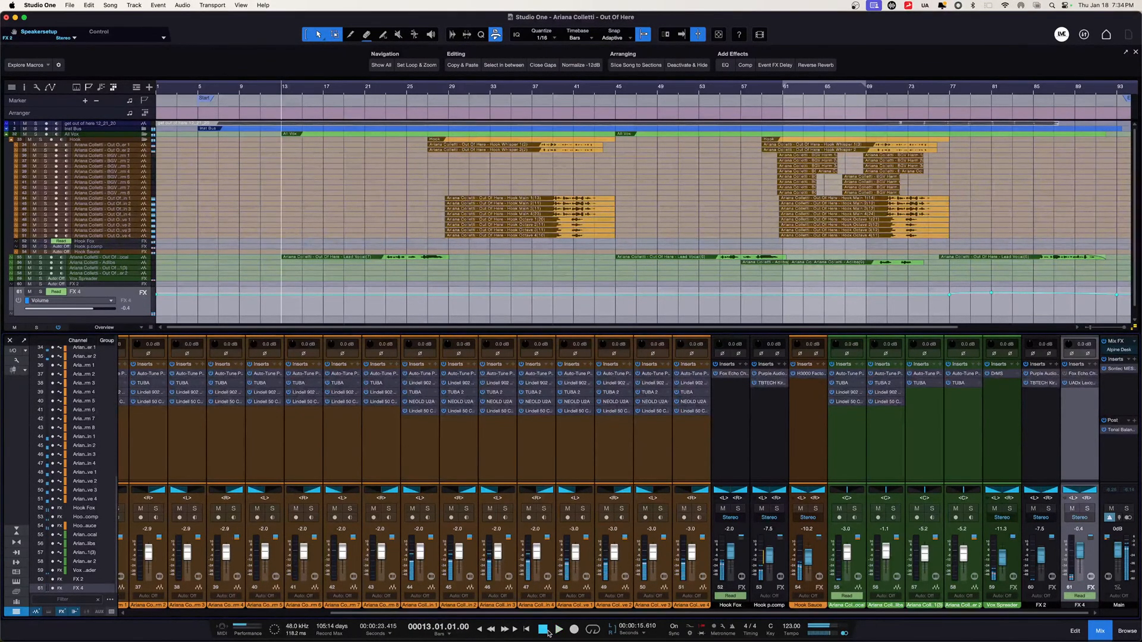
Check the Fox Echo Chorus and Lexicon 224 on FX 4, and remove the Lexicon 224 insert.
click(1075, 375)
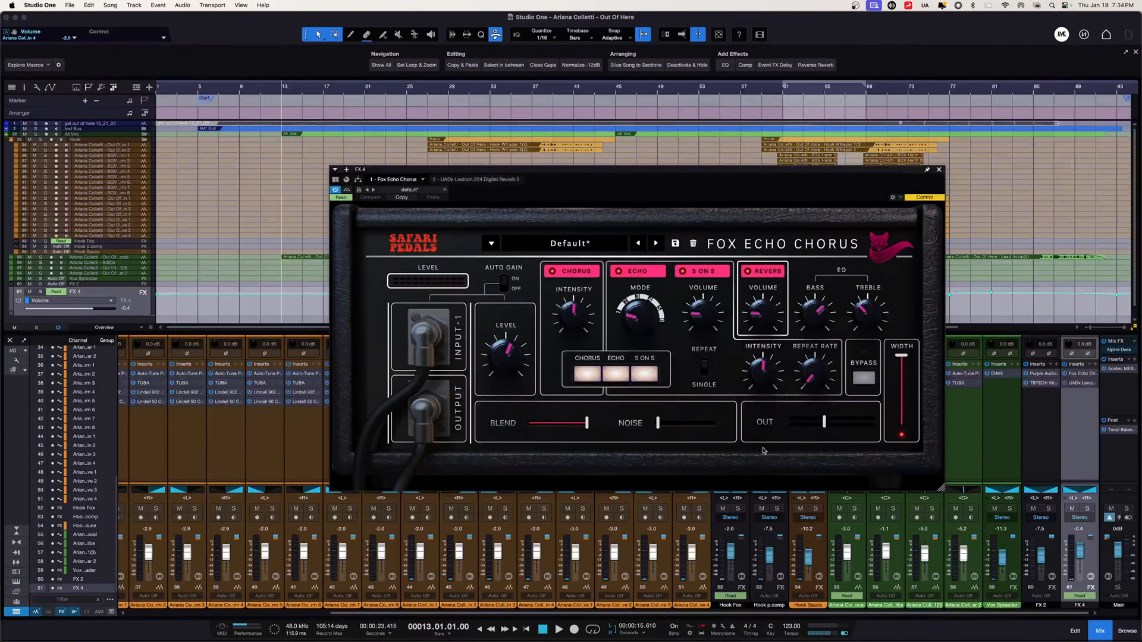
click(1089, 386)
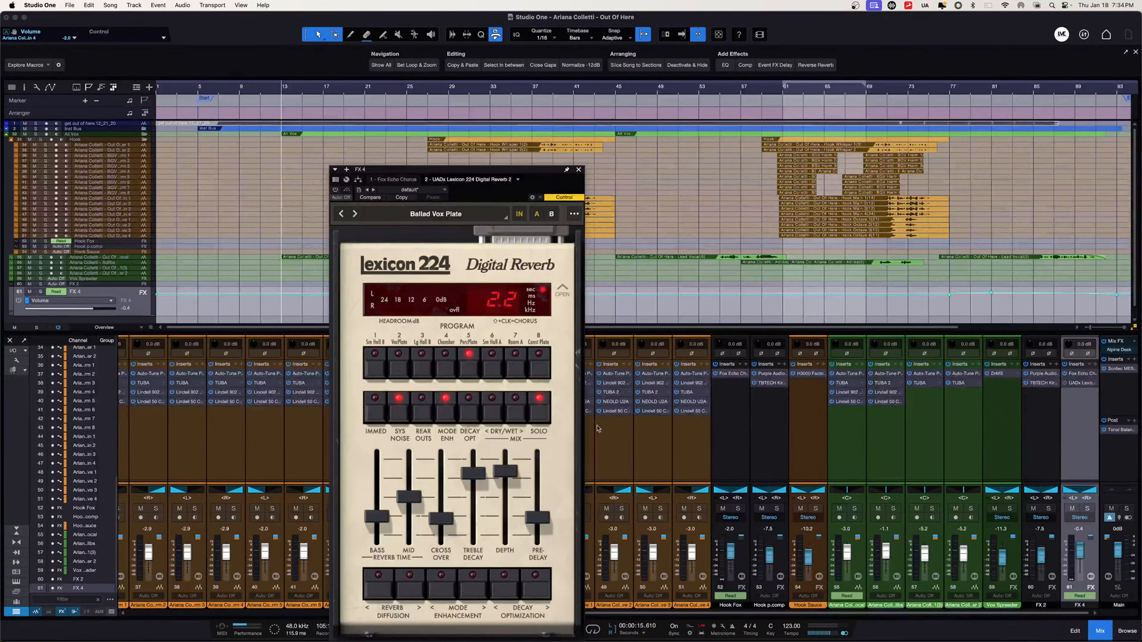
drag(490, 172, 615, 140)
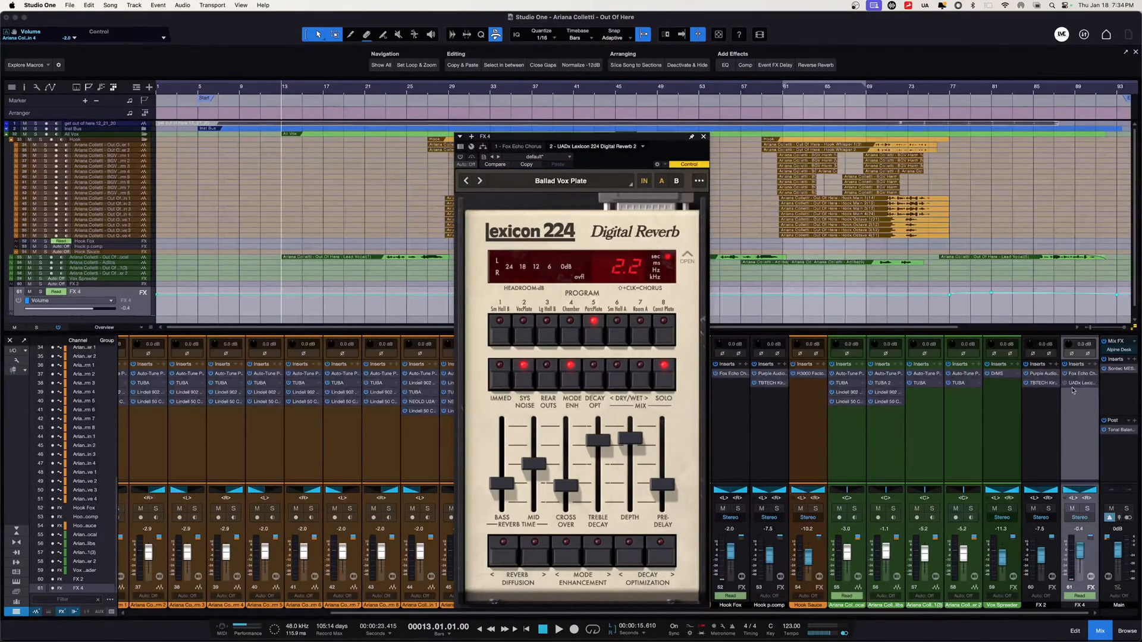
right_click(1093, 388)
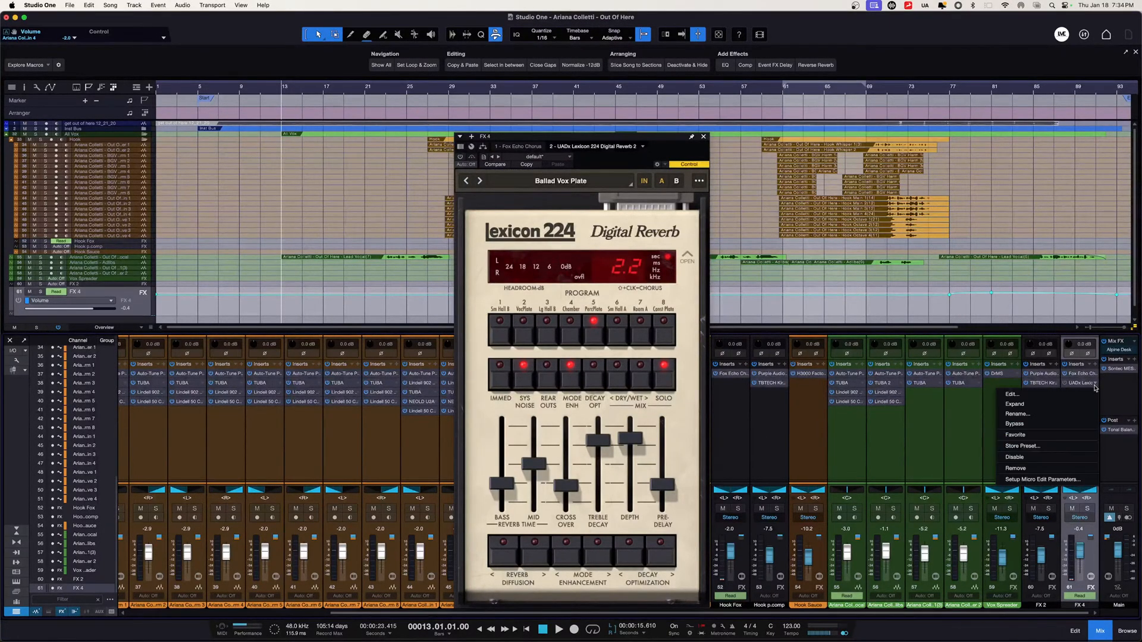
click(1059, 467)
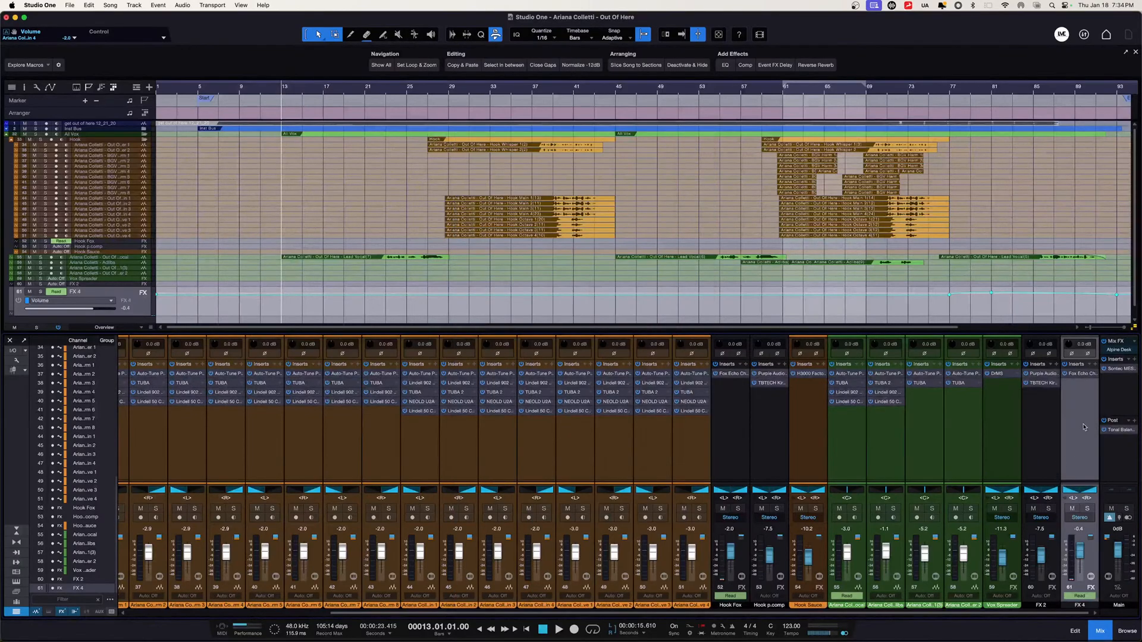
click(1096, 364)
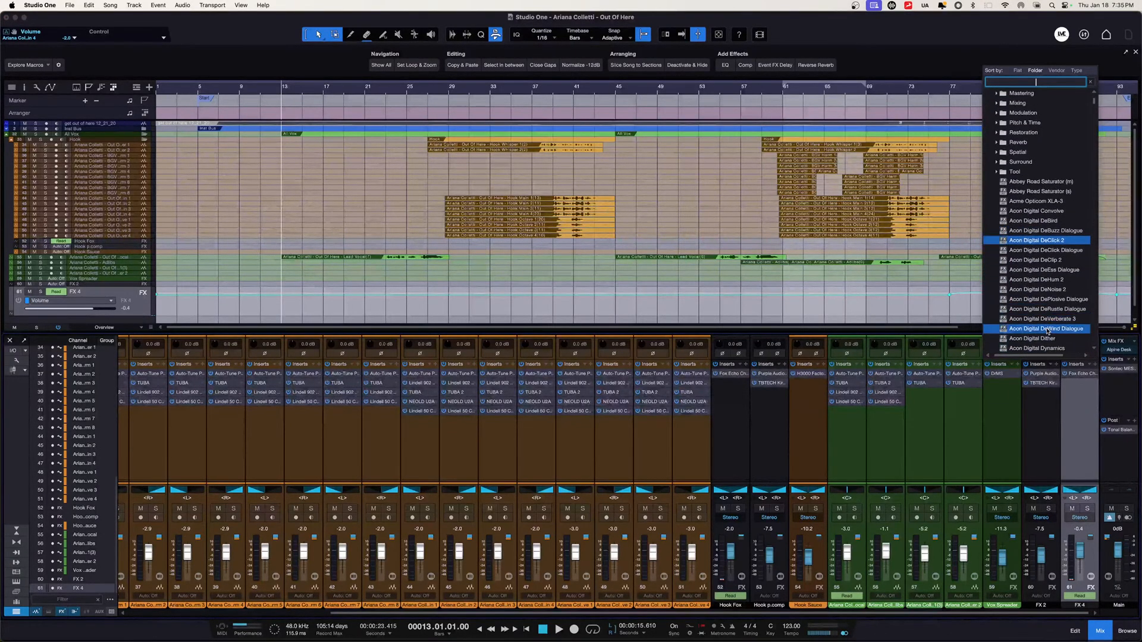
click(926, 436)
scroll(579, 457, left, 5)
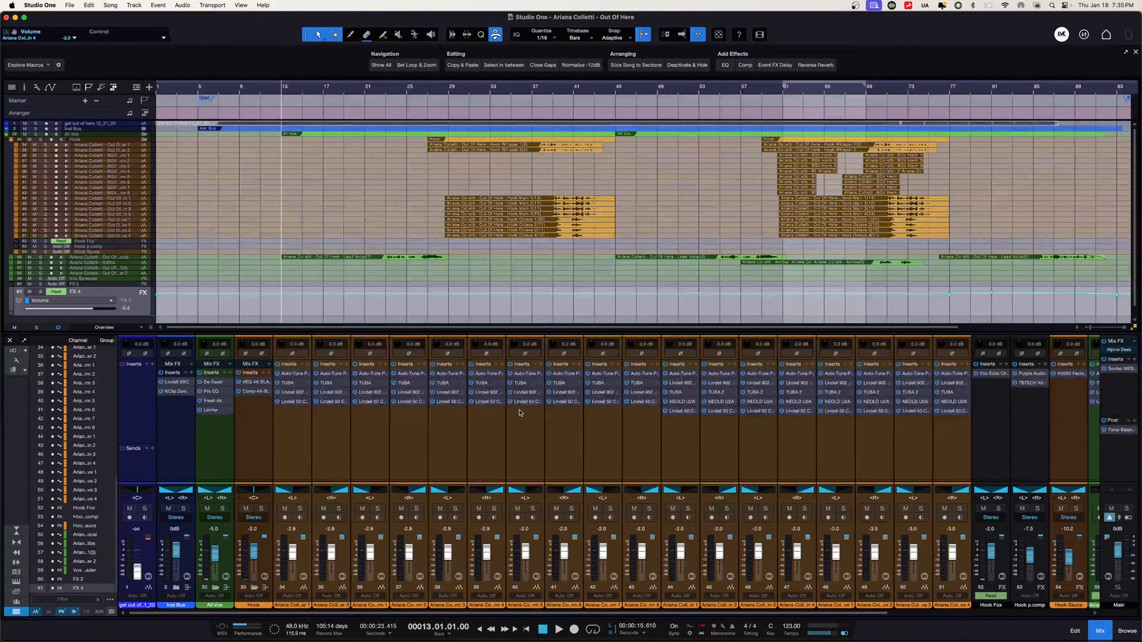
scroll(586, 463, right, 5)
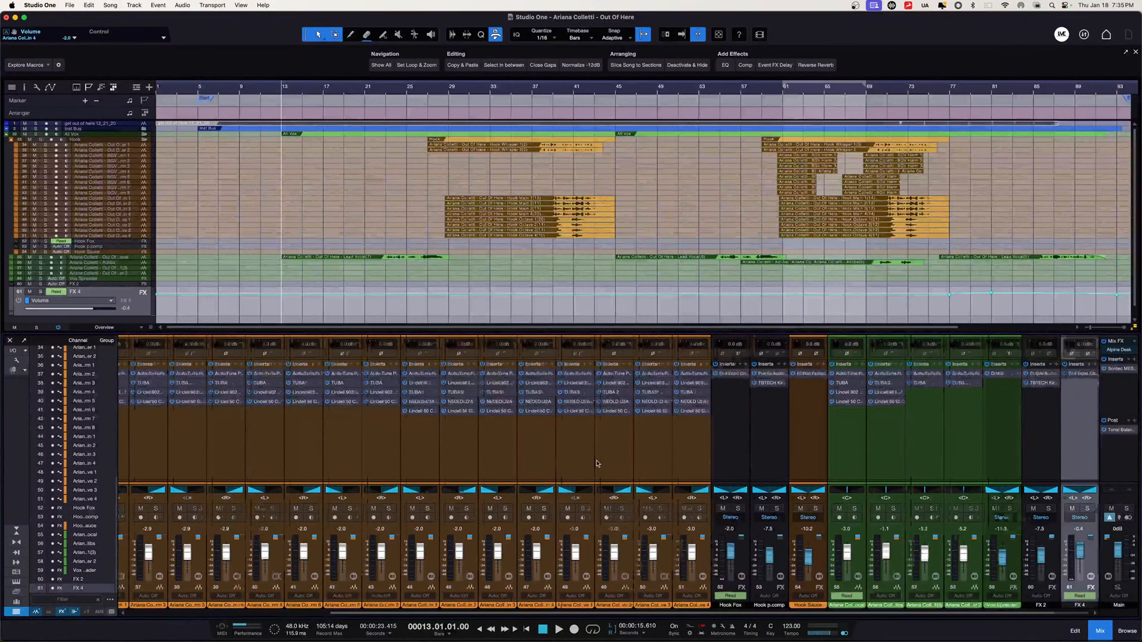
scroll(593, 464, left, 5)
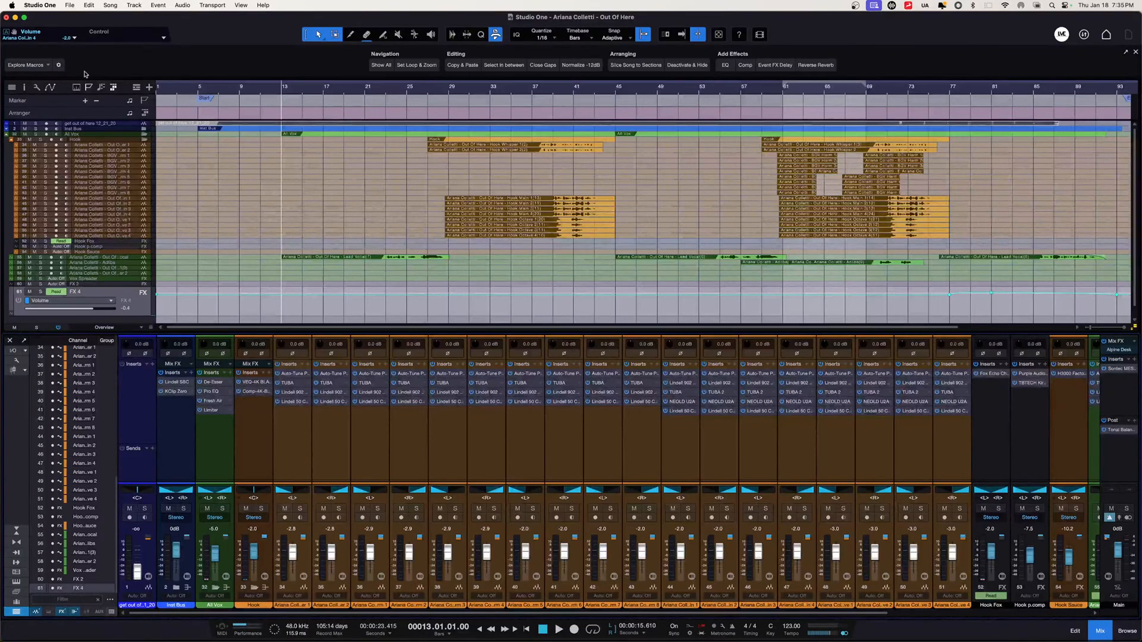
Close the Out Of Here song and collapse the artist's folder on the Studio Back Up drive in Finder.
click(69, 5)
click(90, 37)
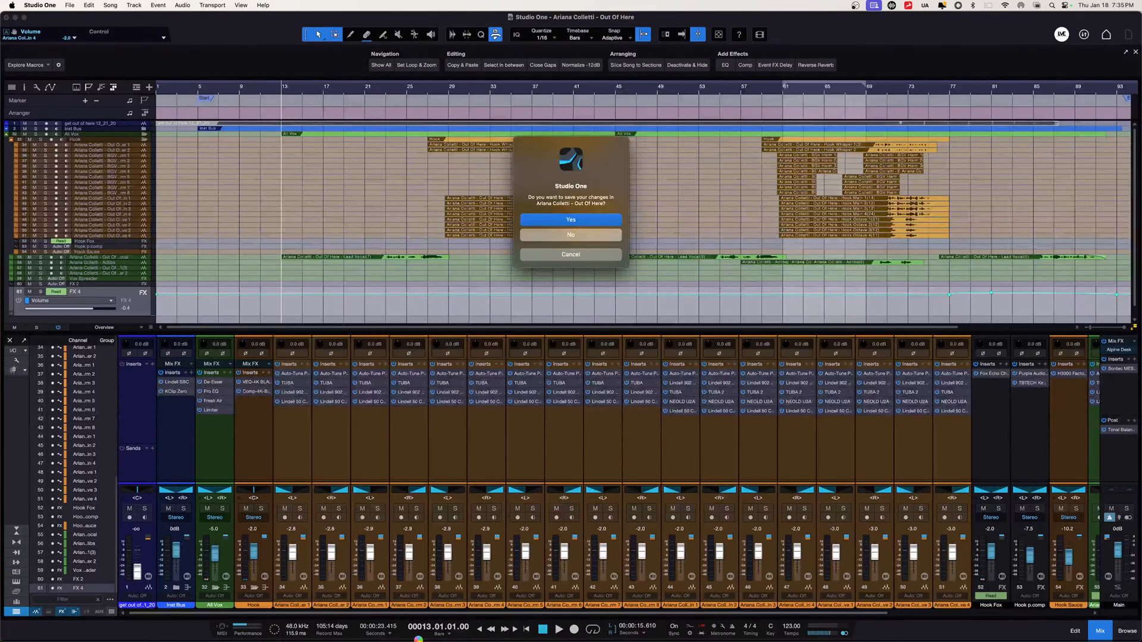
mouse_move(418, 641)
mouse_move(366, 641)
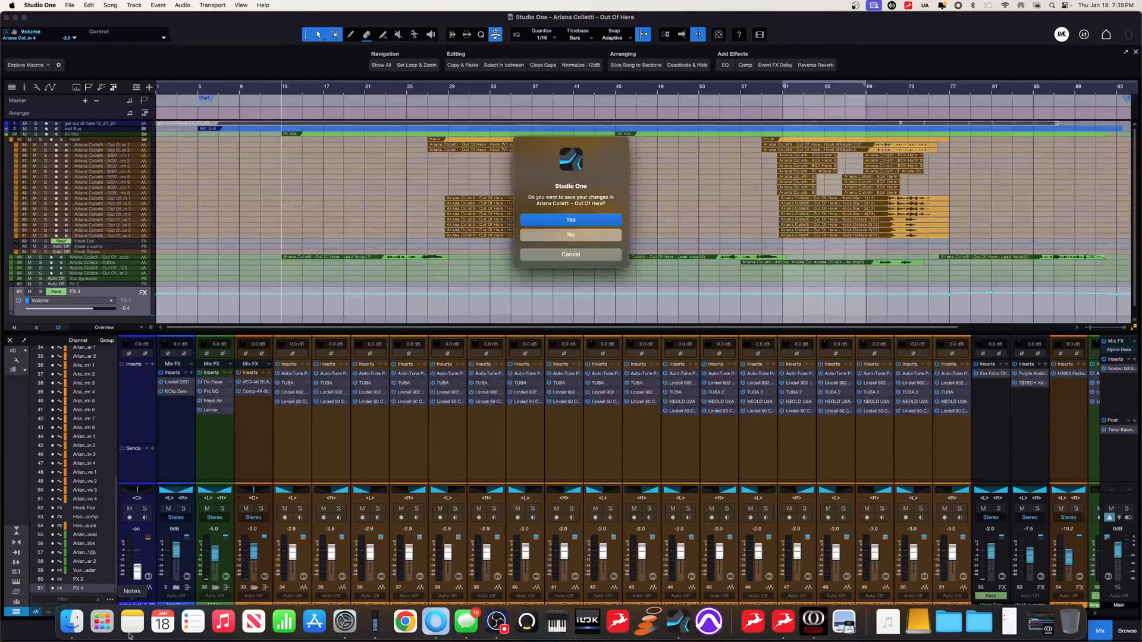
click(72, 622)
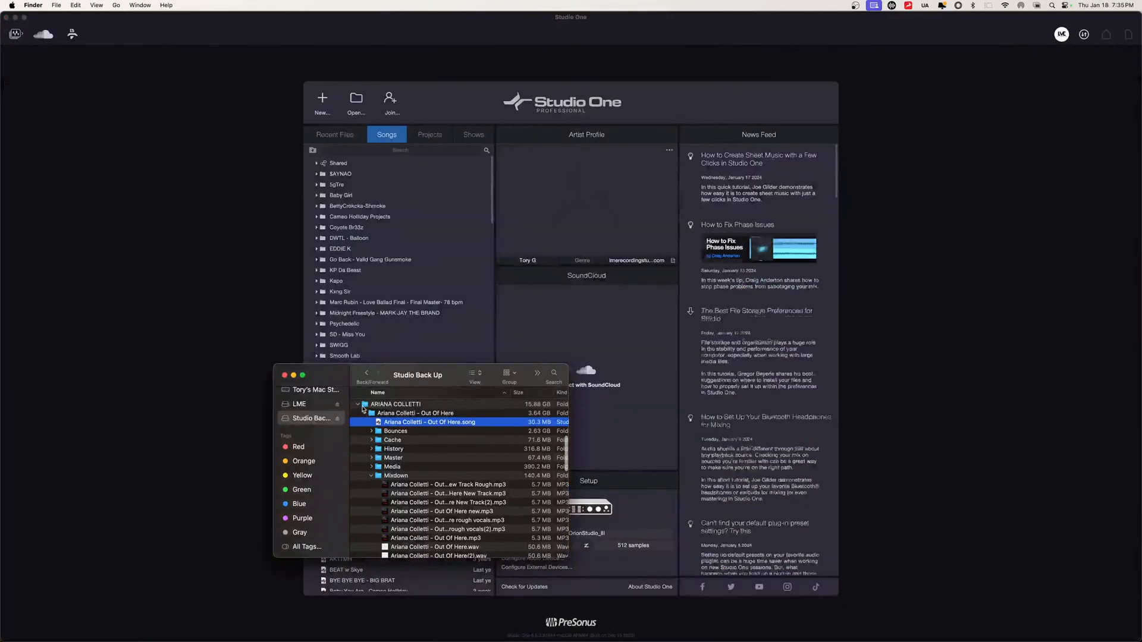
click(358, 404)
Open the existing Out of Here mastering project from the Studio One projects list.
click(430, 135)
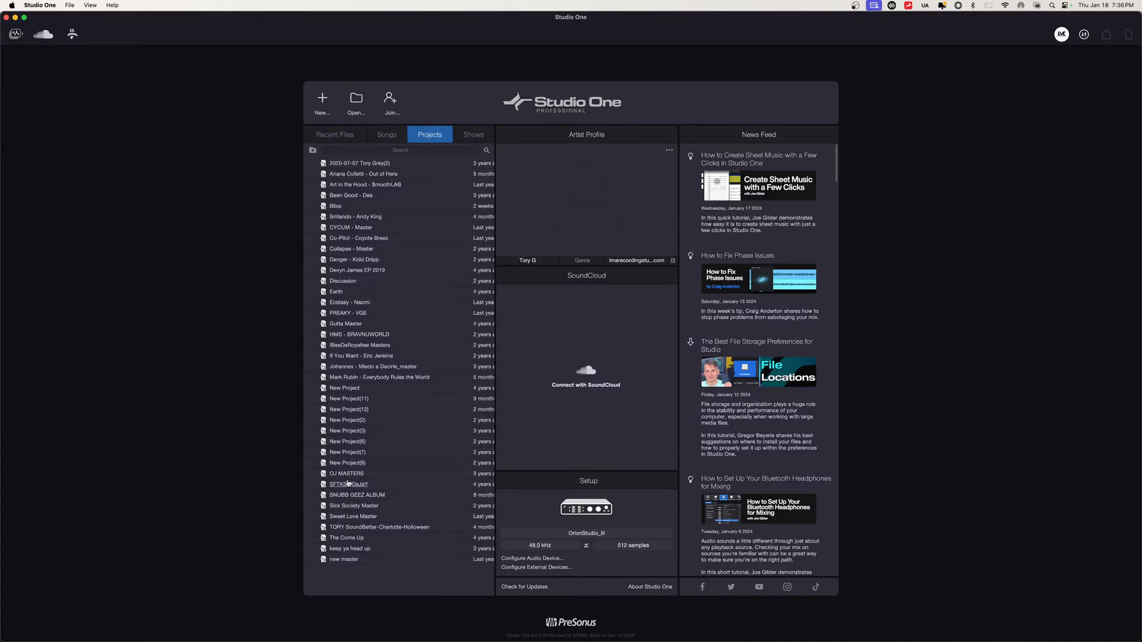
click(390, 174)
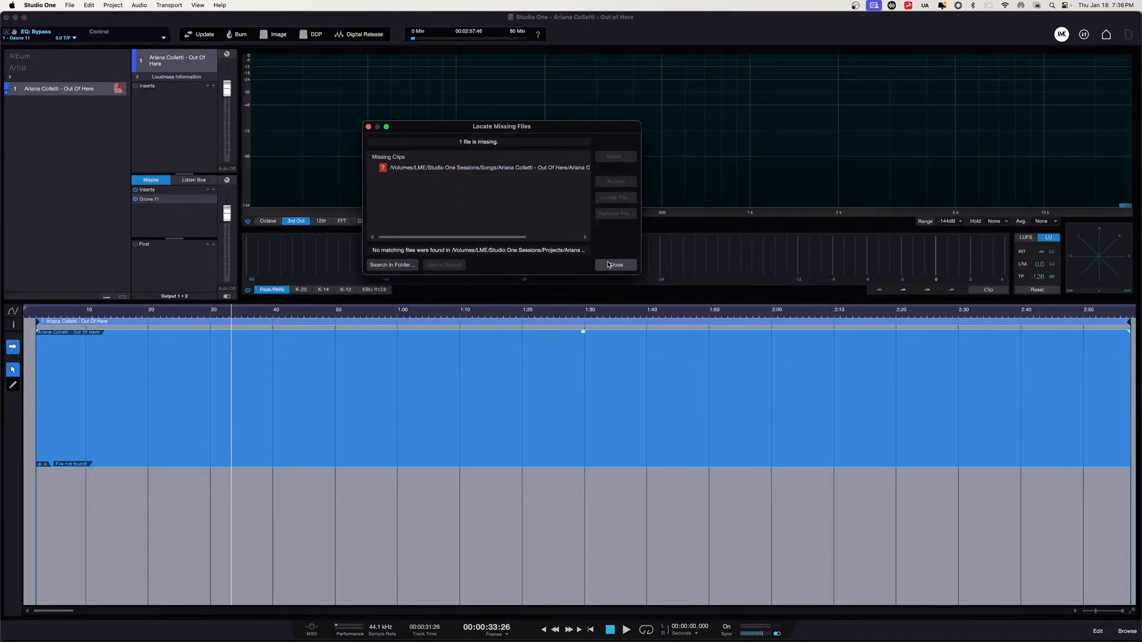
Try to find the missing clip by searching the Out Of Here song's Master folder on the Studio Back Up drive.
click(405, 266)
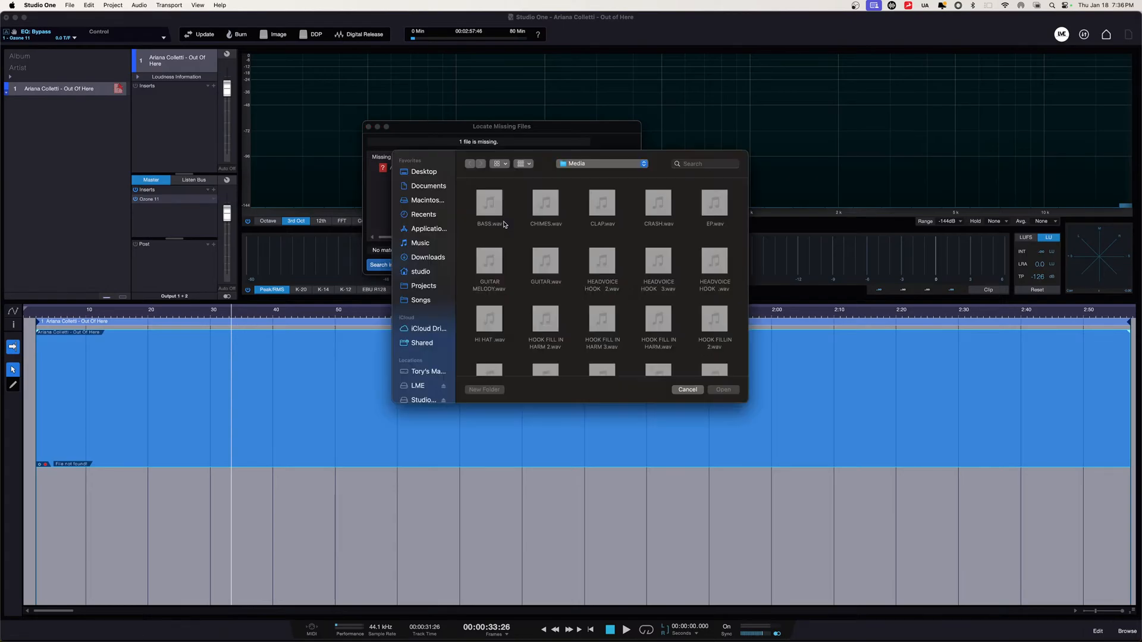
scroll(424, 279, down, 1)
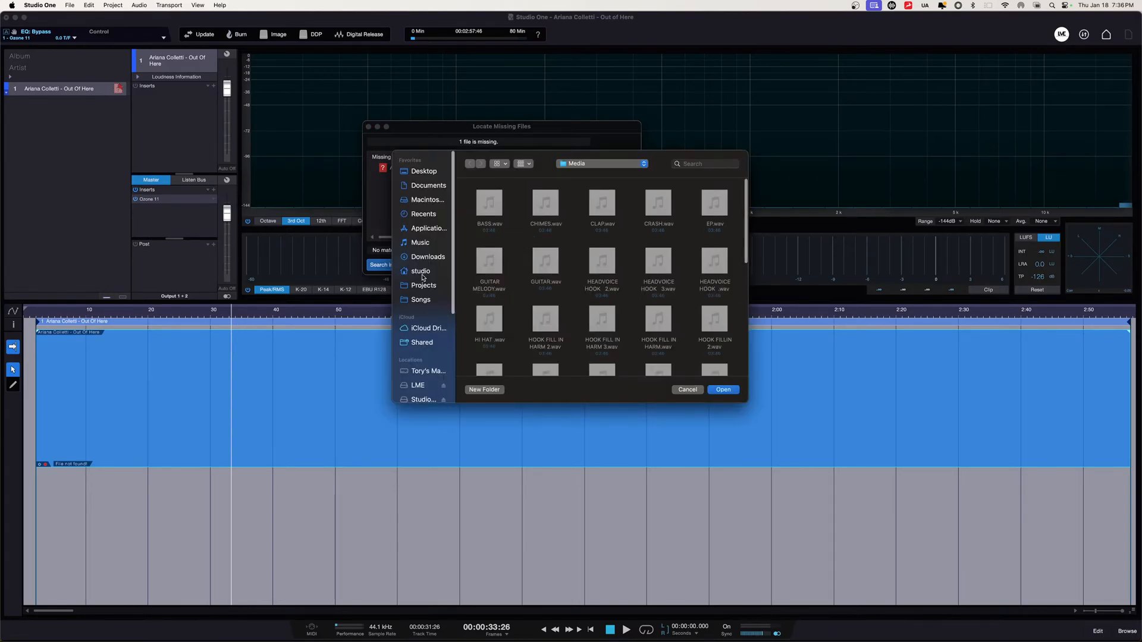
click(425, 397)
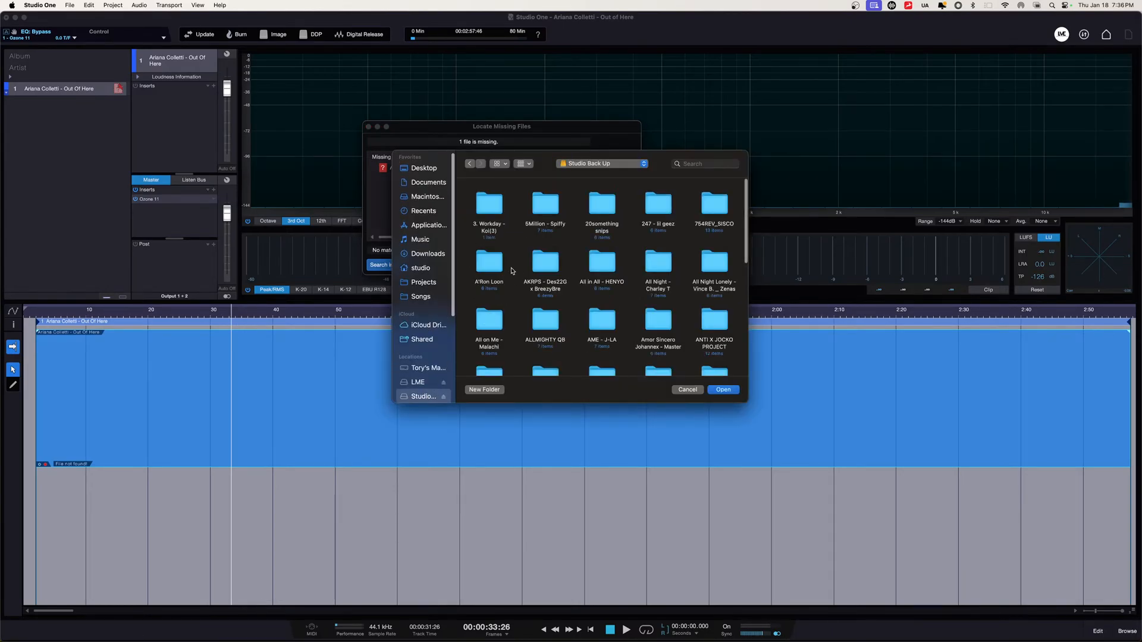
scroll(720, 313, down, 3)
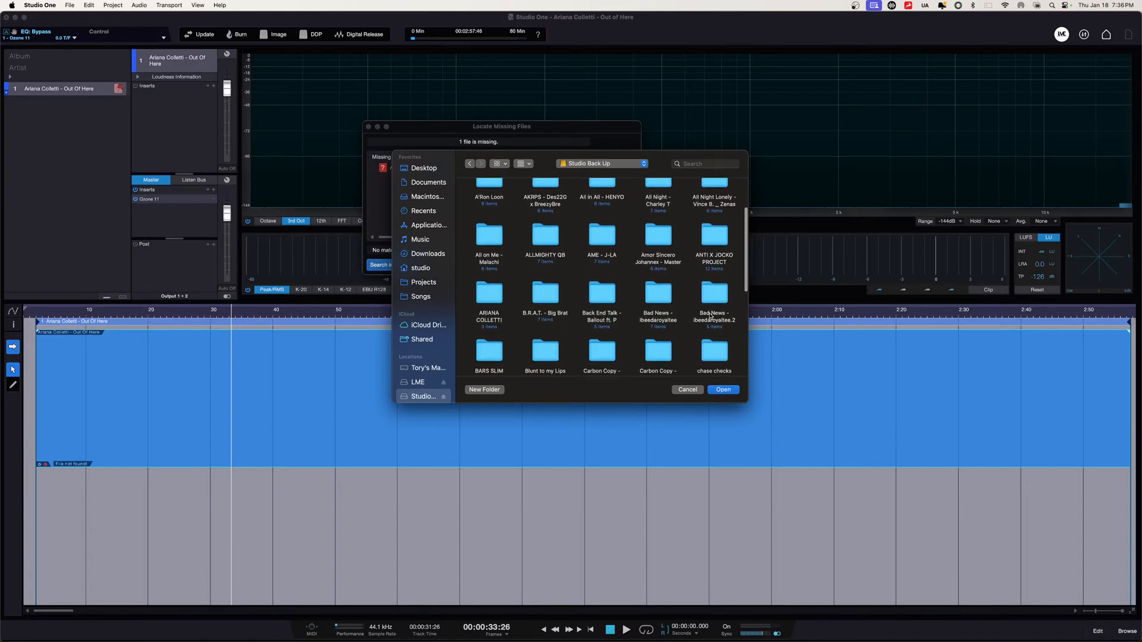
double_click(492, 292)
double_click(476, 213)
double_click(714, 205)
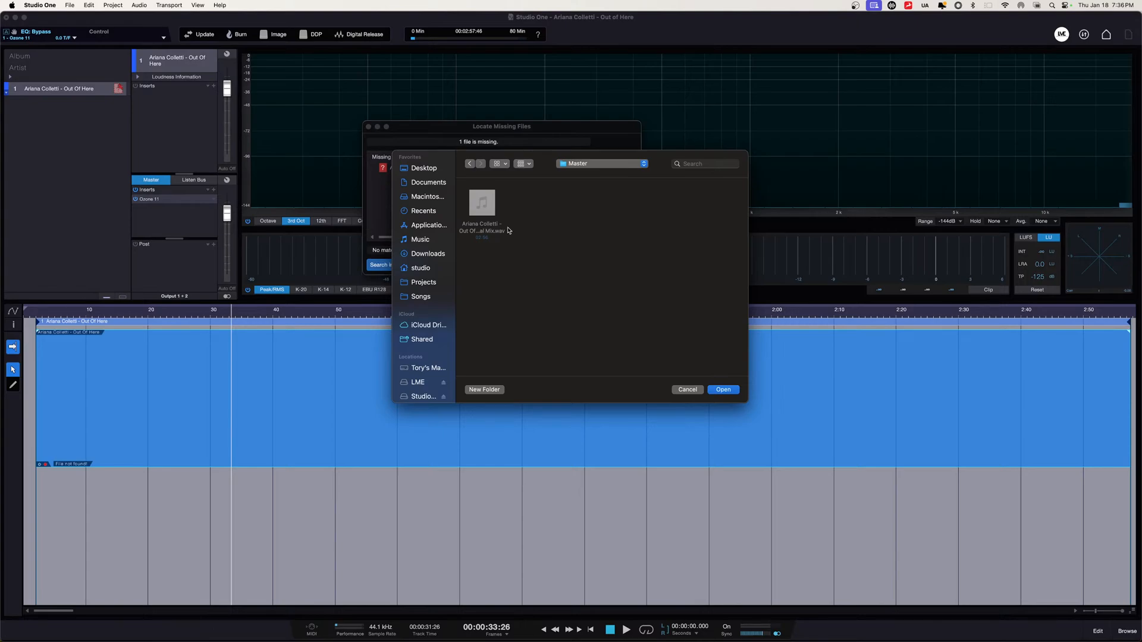
click(723, 389)
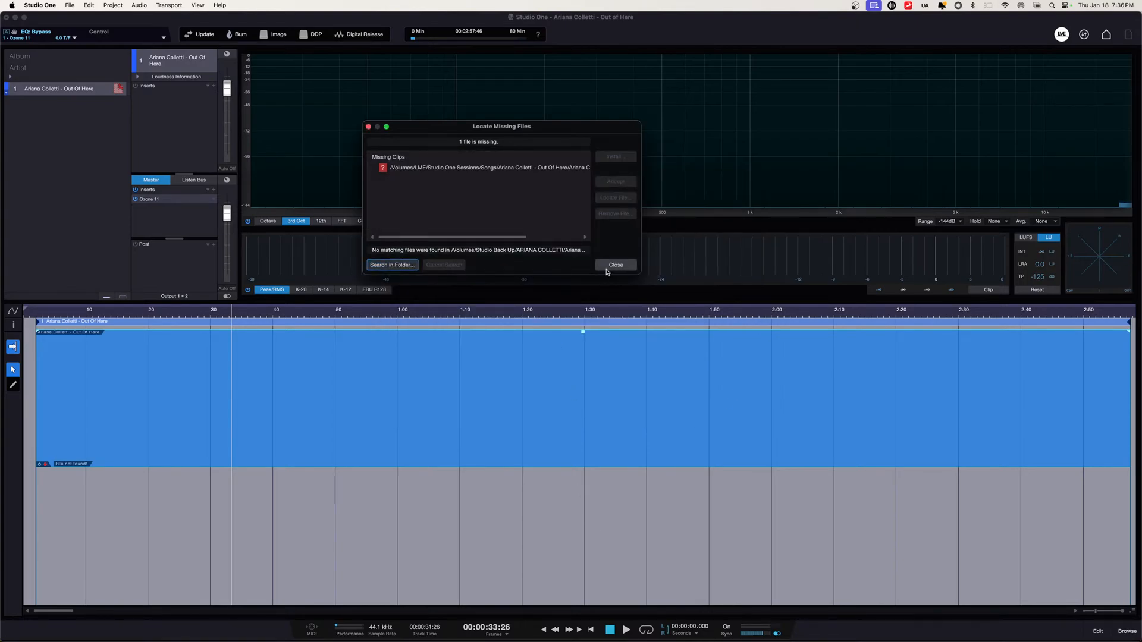
click(528, 169)
click(608, 204)
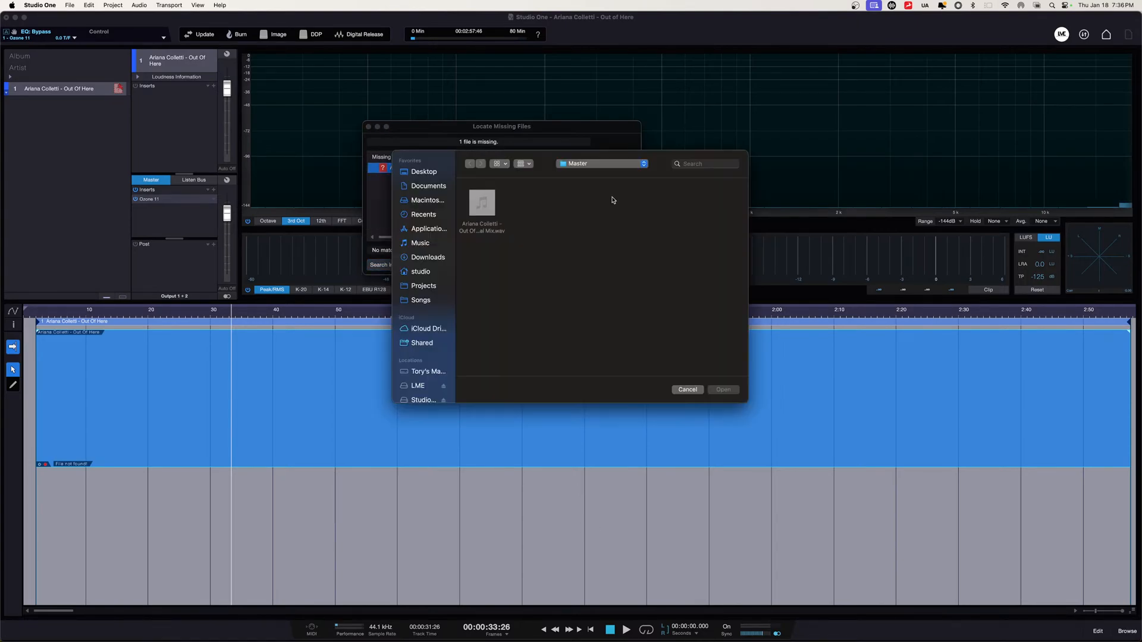
click(577, 164)
click(577, 164)
click(426, 257)
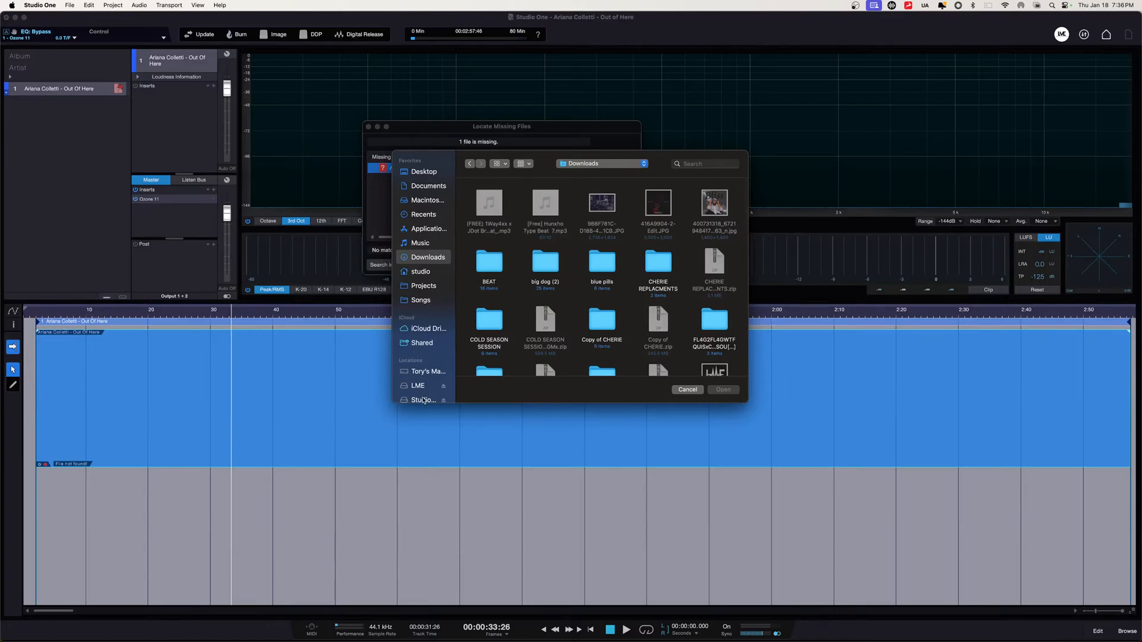
click(689, 390)
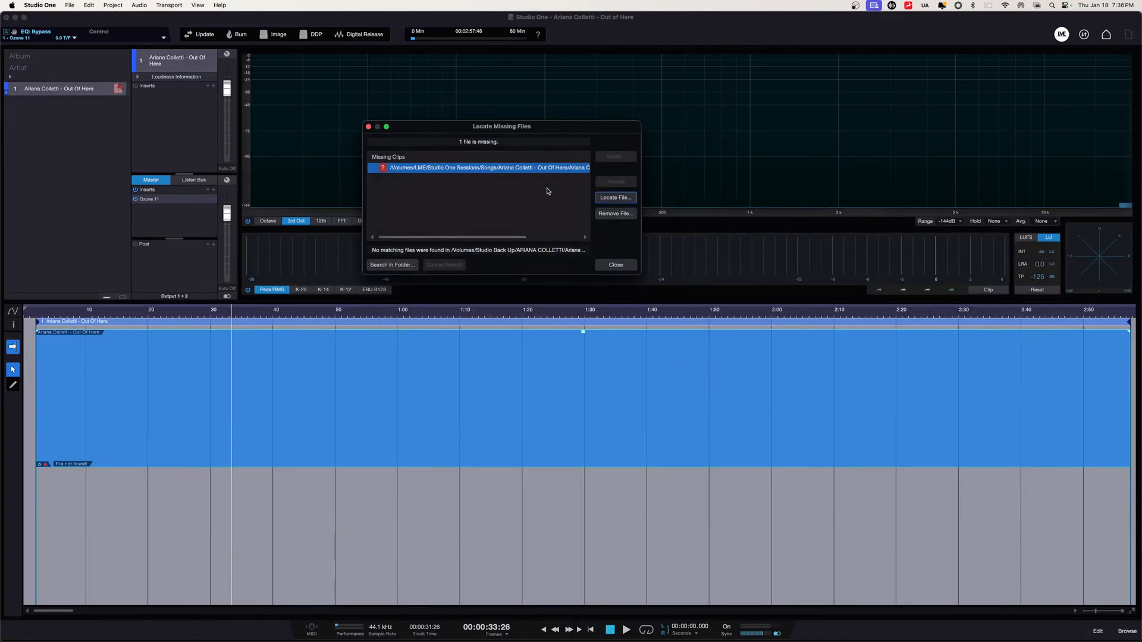
click(615, 197)
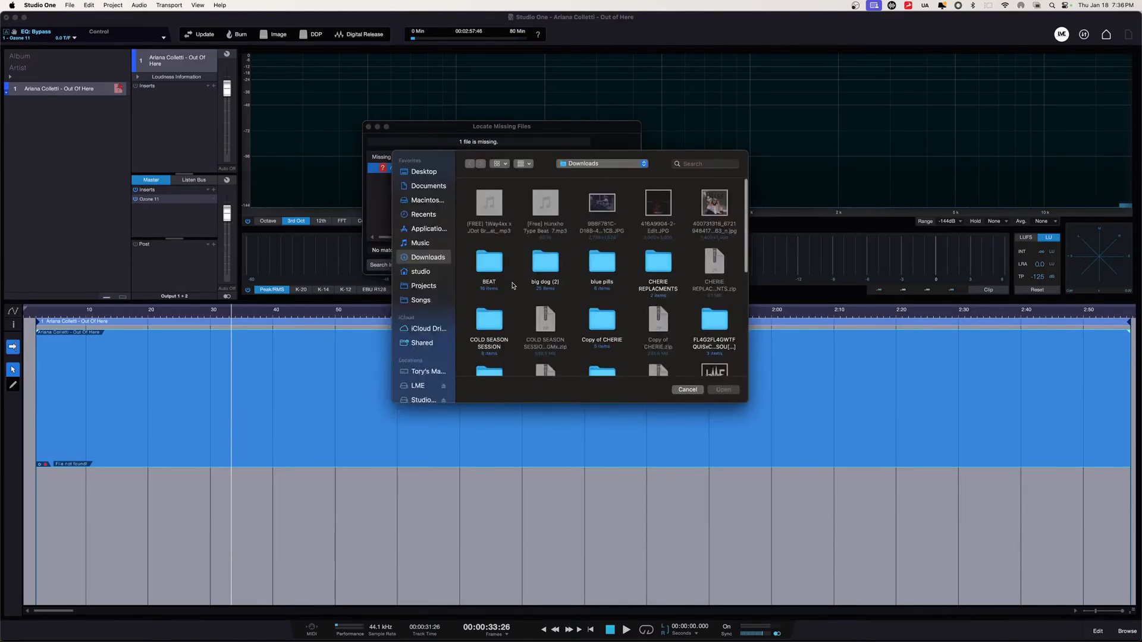
click(687, 390)
Try the missing clip search in the Out Of Here Master folder again and cancel the manual file selection.
click(615, 197)
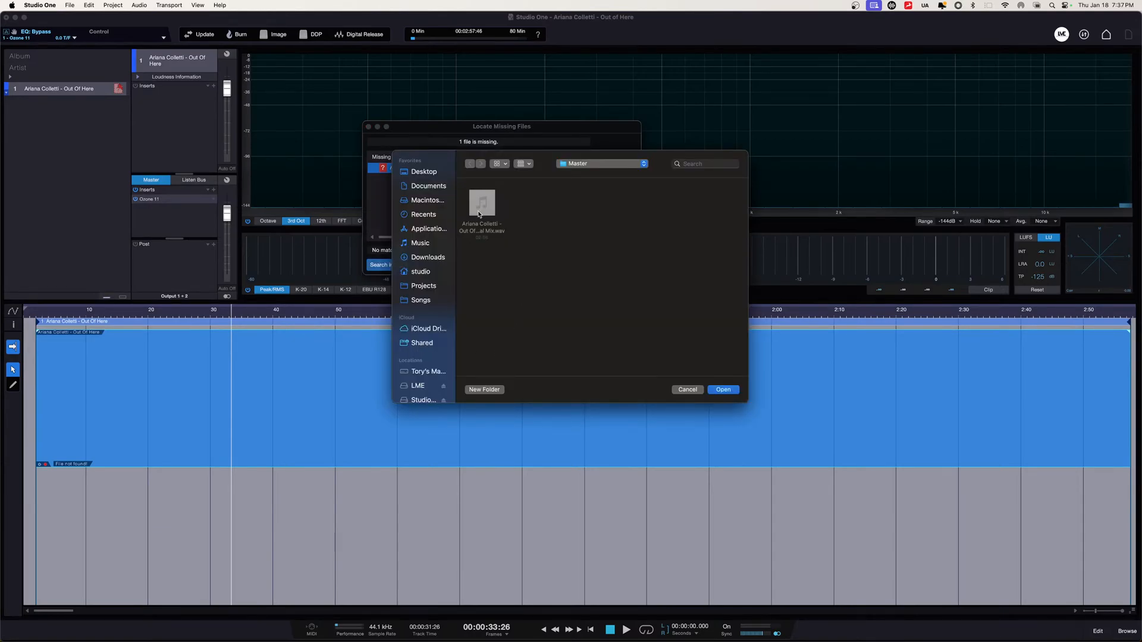
click(723, 388)
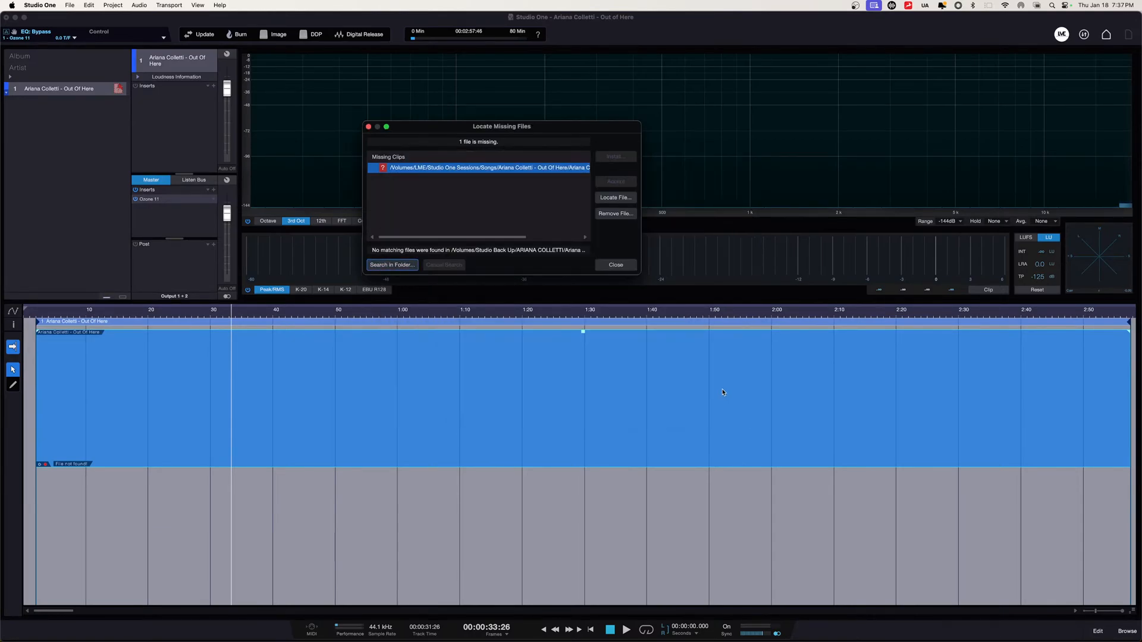
click(618, 198)
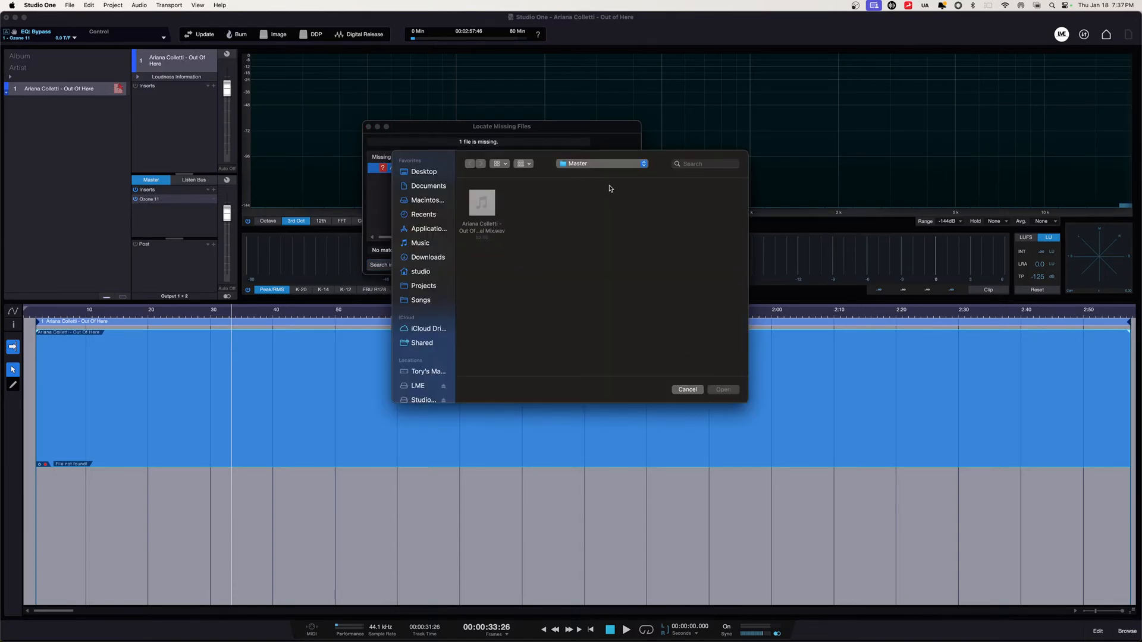
click(688, 389)
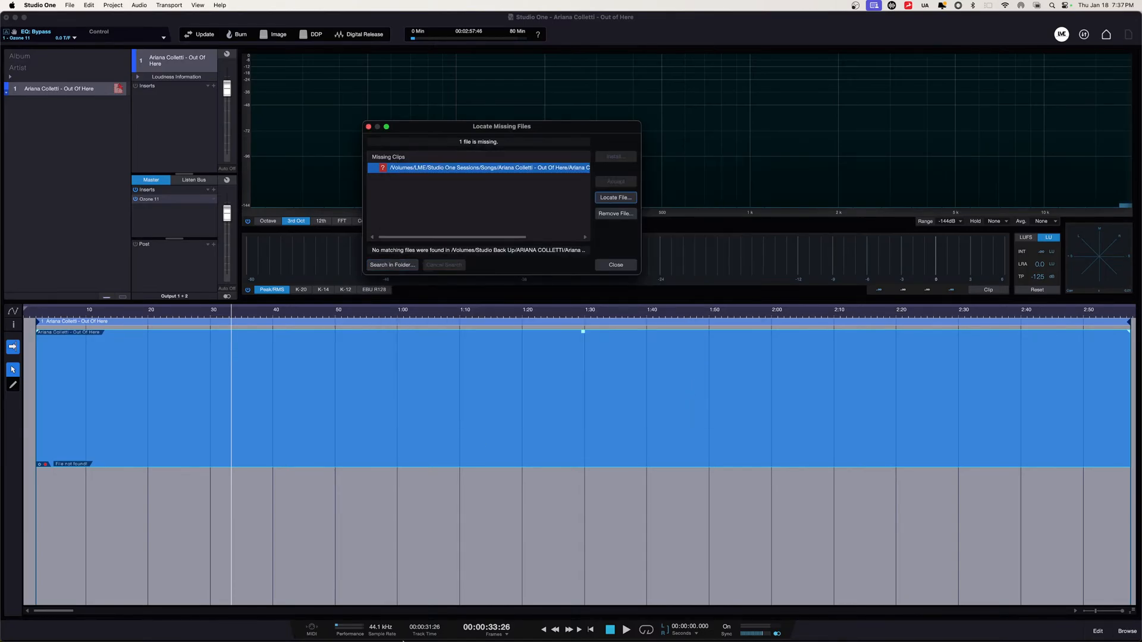
Switch to Finder and expand the artist's Out Of Here song folder and its Master subfolder on Studio Back Up.
click(71, 630)
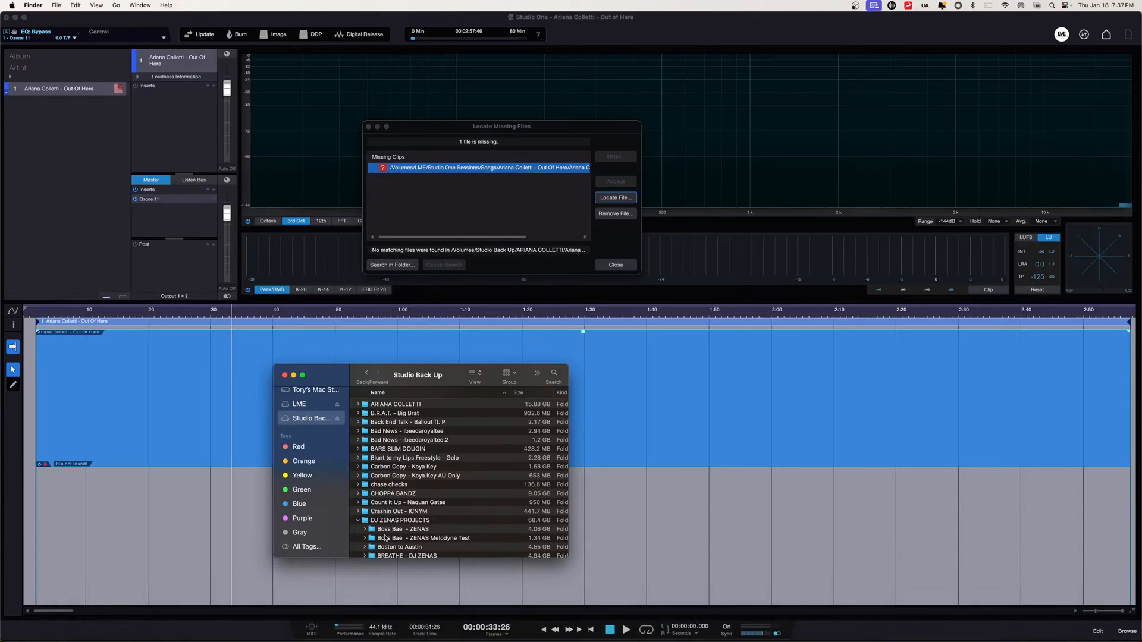
scroll(392, 530, down, 5)
scroll(400, 481, up, 10)
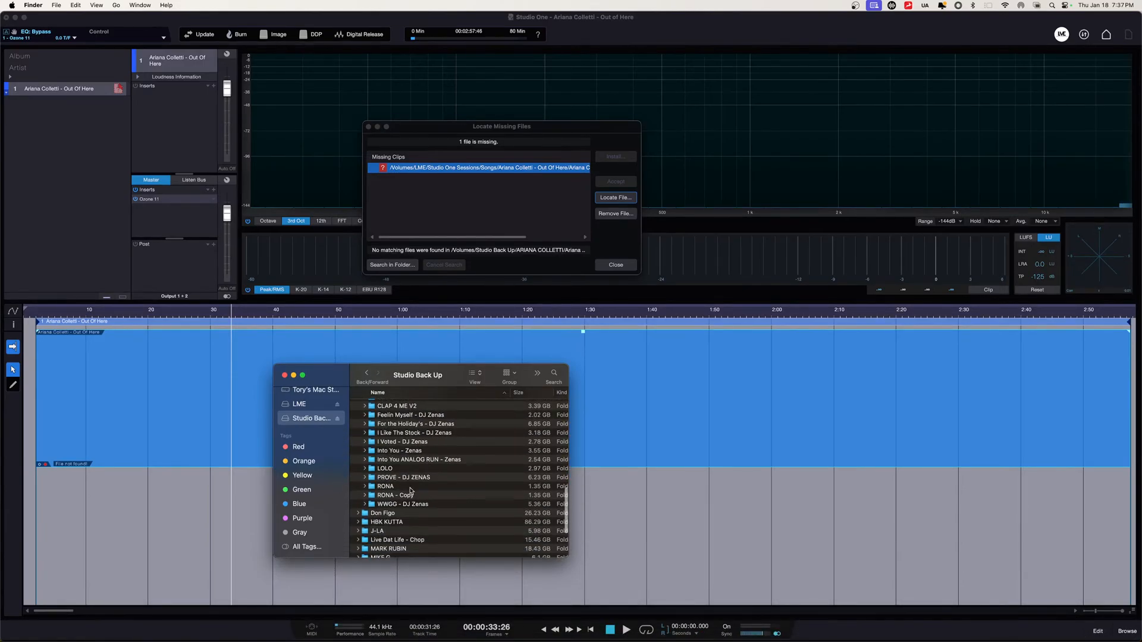
scroll(397, 446, up, 5)
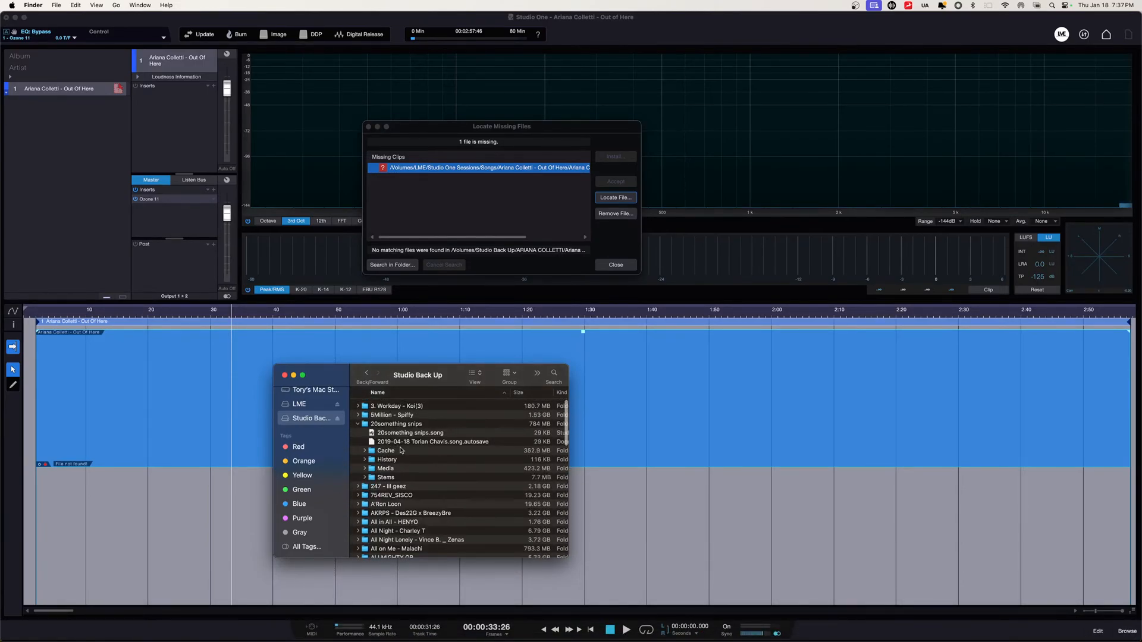
scroll(395, 458, down, 3)
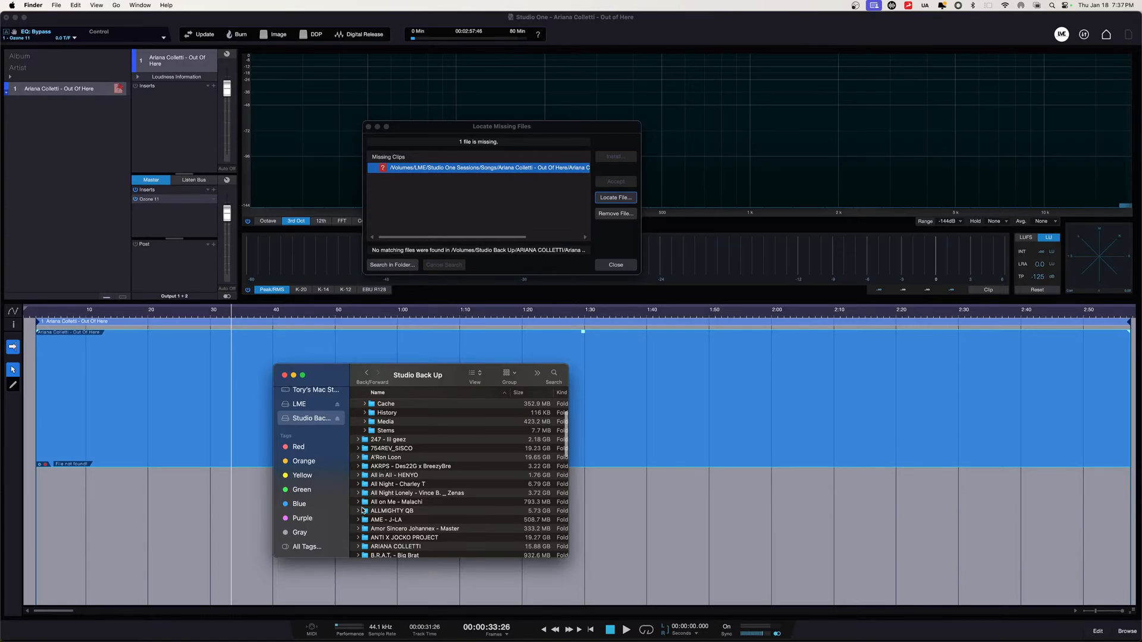
scroll(363, 511, down, 3)
click(359, 487)
scroll(392, 511, down, 3)
click(370, 489)
click(371, 470)
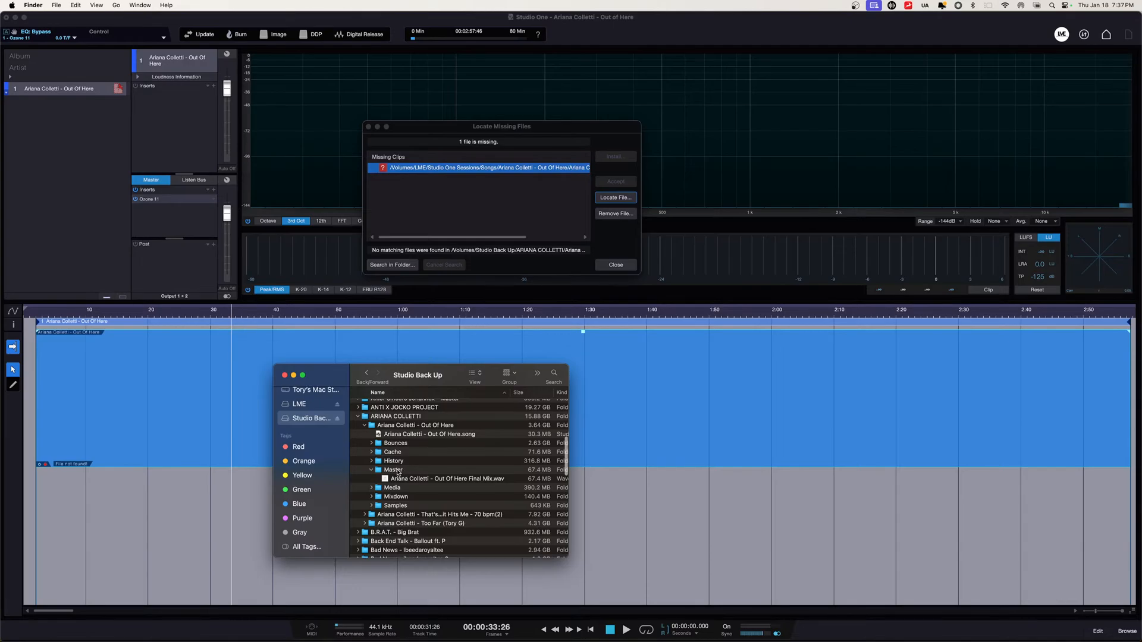
Check the song's Media and Bounces subfolders for mix files and collapse them again.
click(372, 497)
click(372, 498)
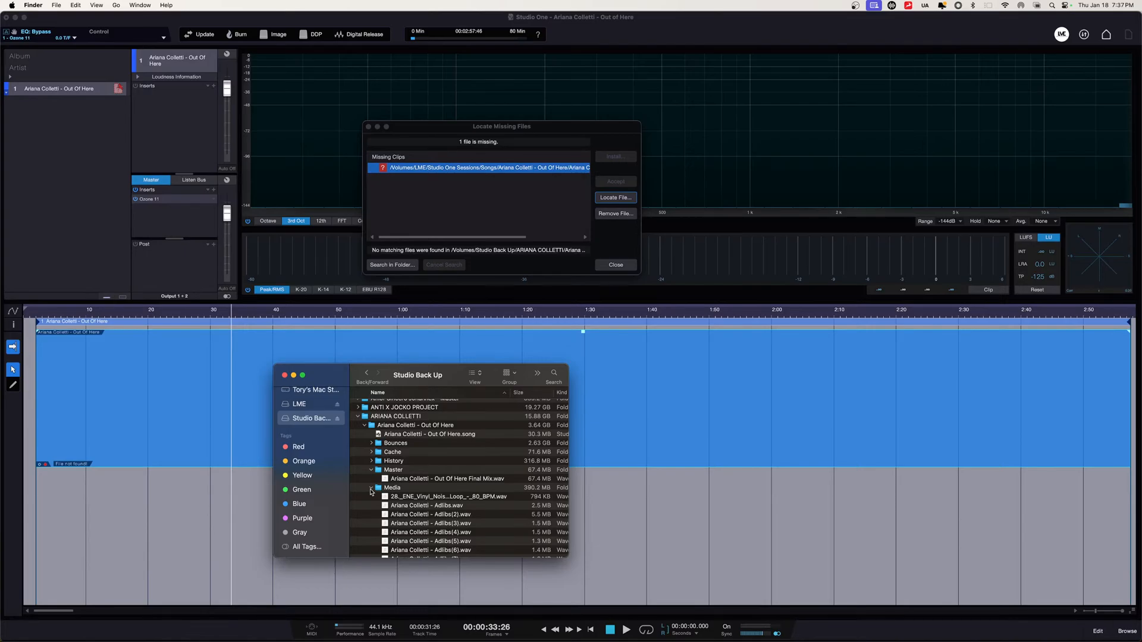
click(371, 489)
click(371, 443)
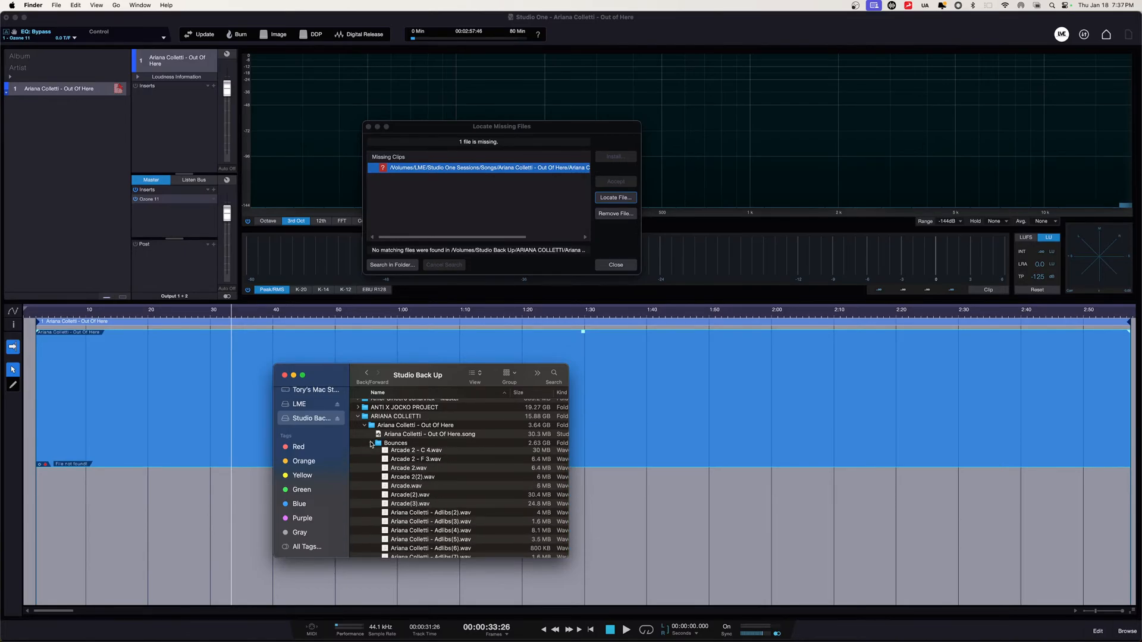
click(371, 443)
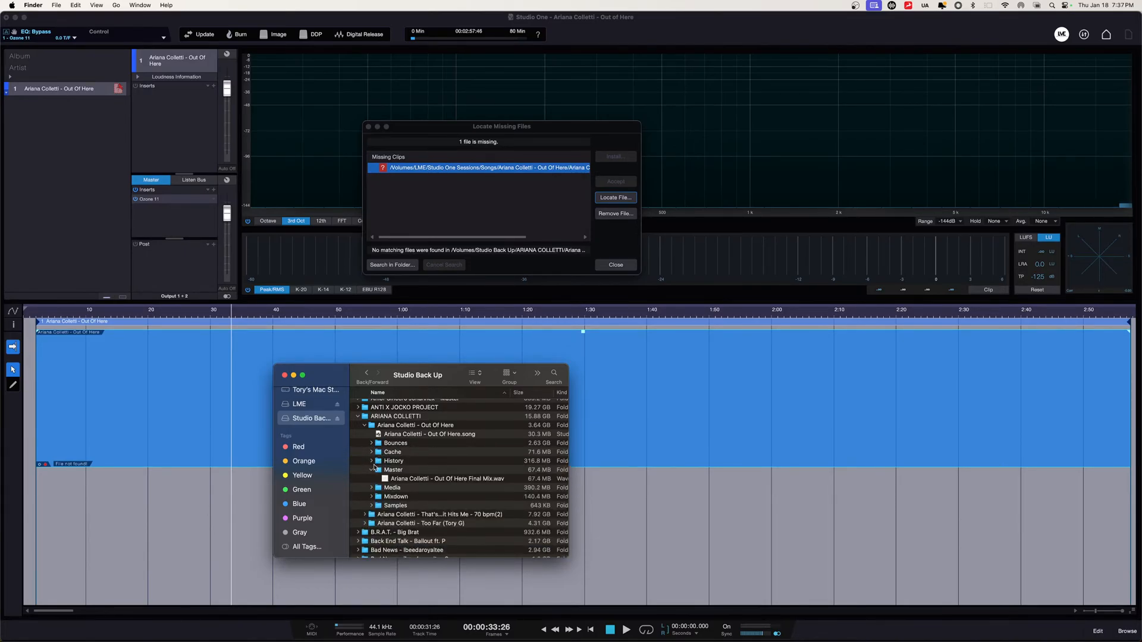
click(375, 460)
Close the Locate Missing Files dialog and add the Out Of Here Final Mix.wav from Finder's Master folder to the project as a second track.
drag(413, 483, 161, 501)
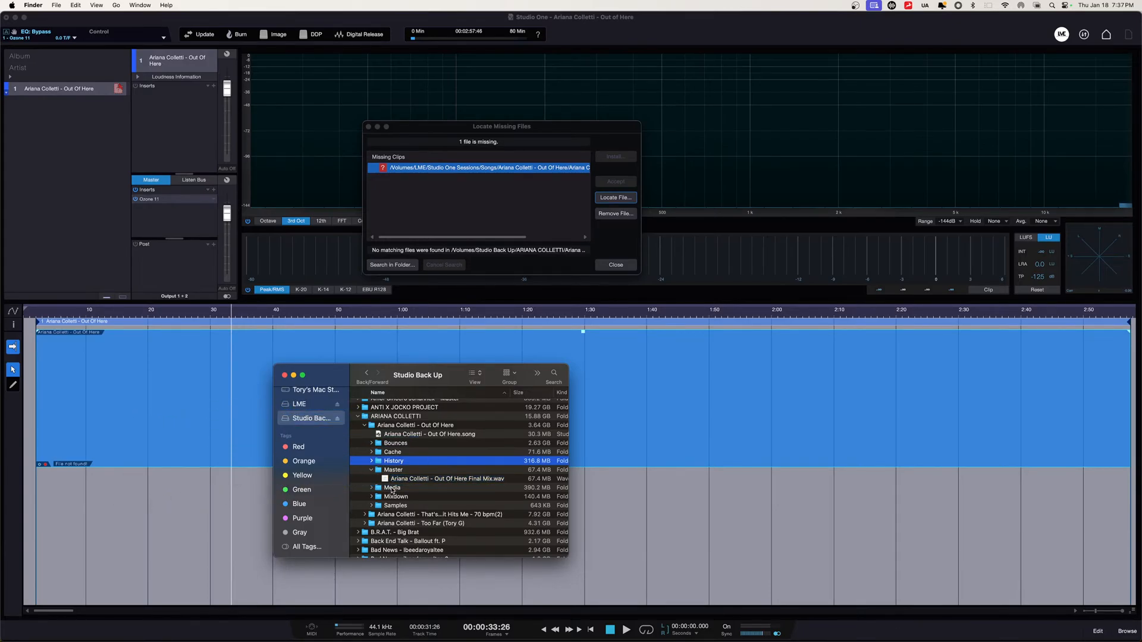
drag(436, 478, 516, 197)
click(615, 264)
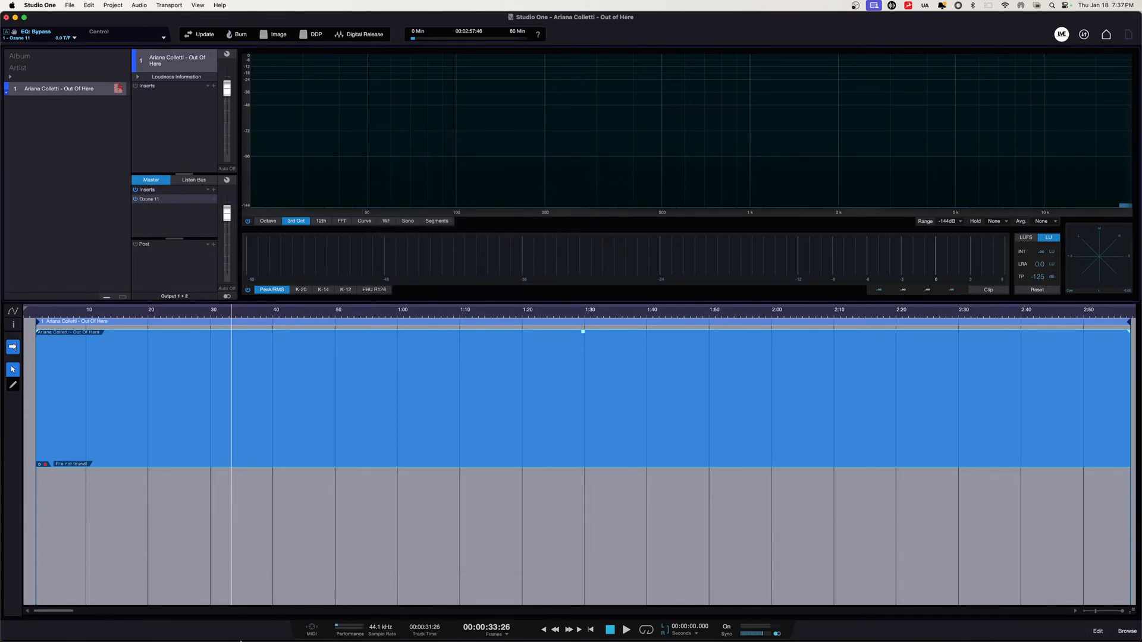
click(70, 622)
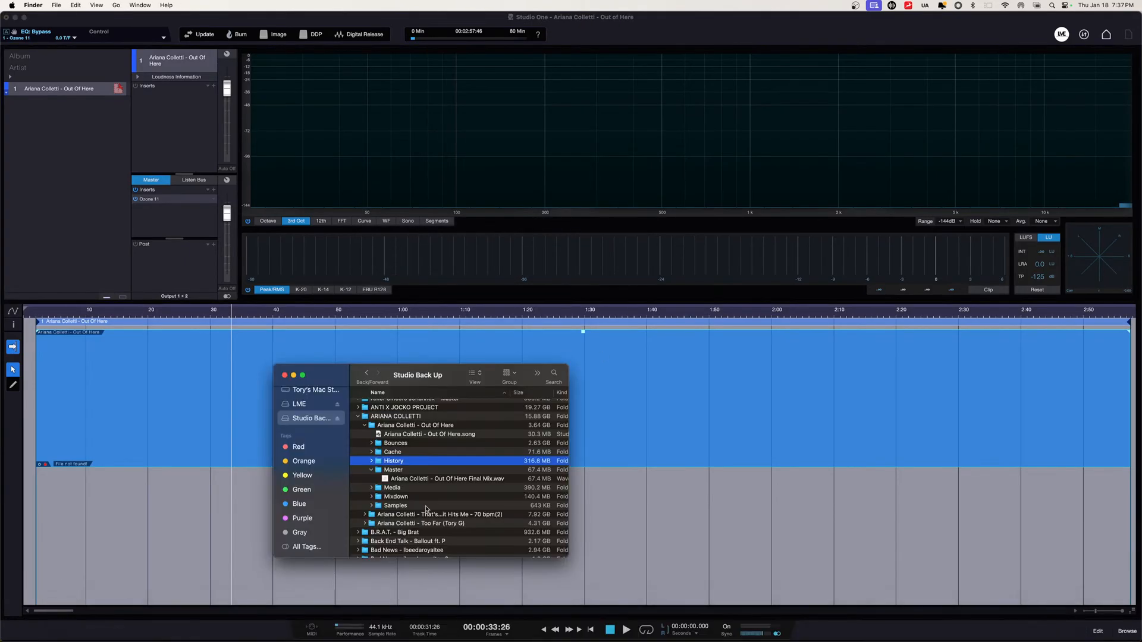
drag(436, 482, 812, 500)
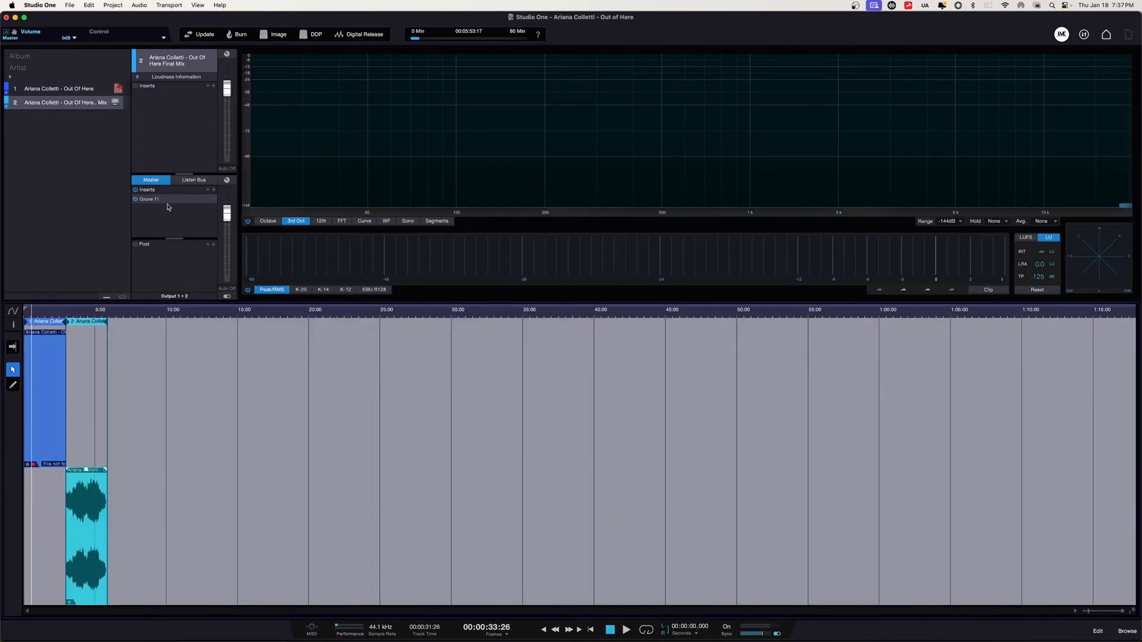
Play the added Final Mix track from its start with the master bus Ozone 11 window open.
click(65, 312)
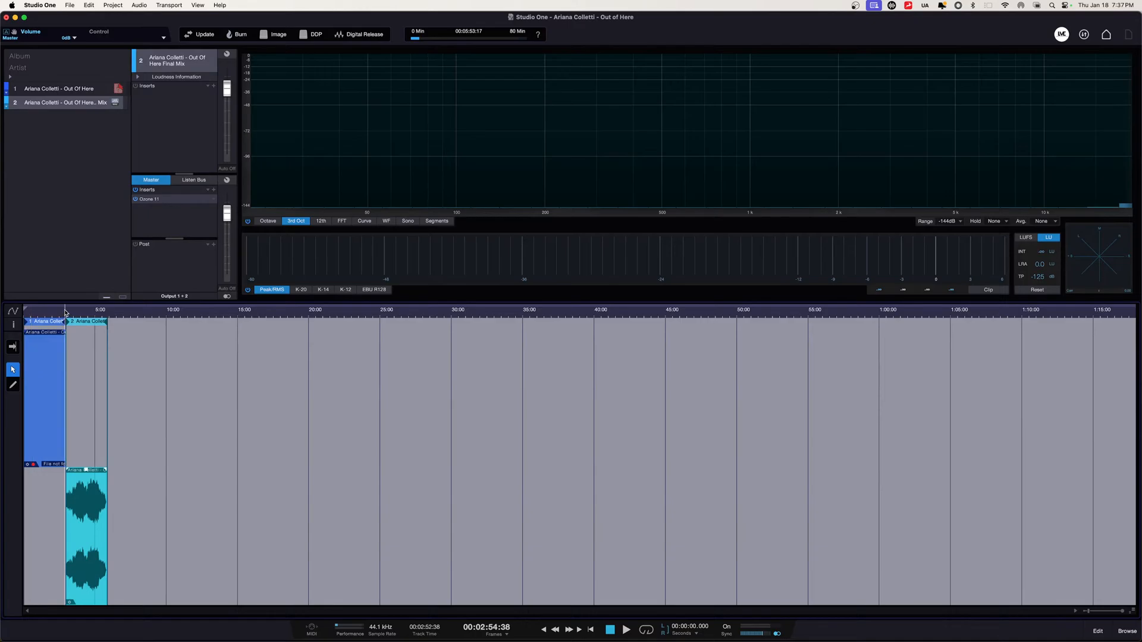
click(173, 201)
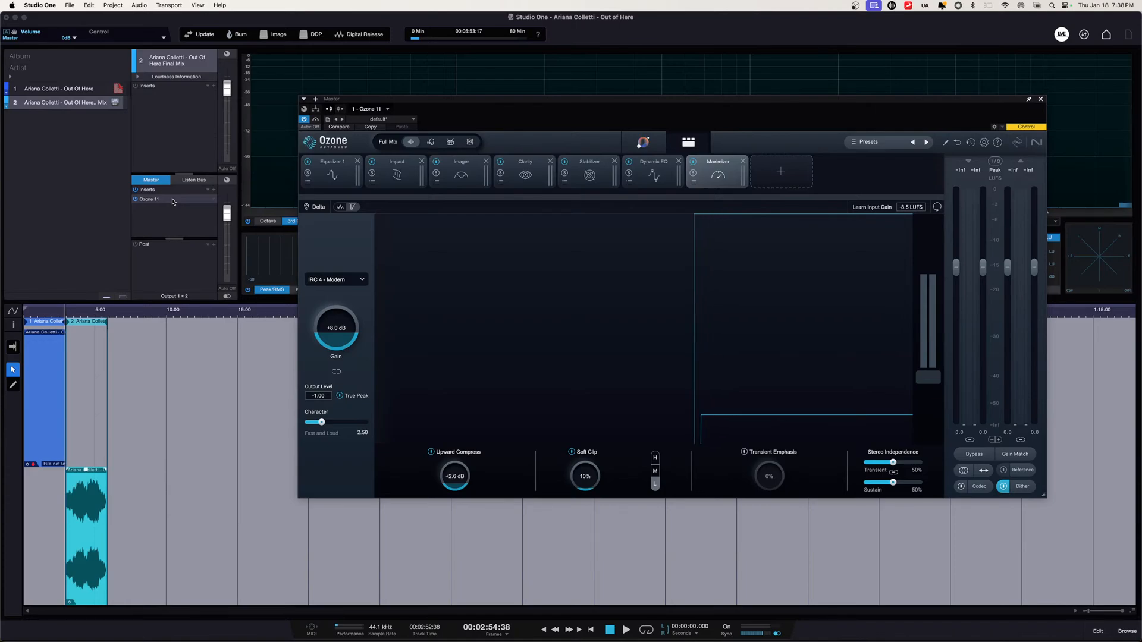
key(space)
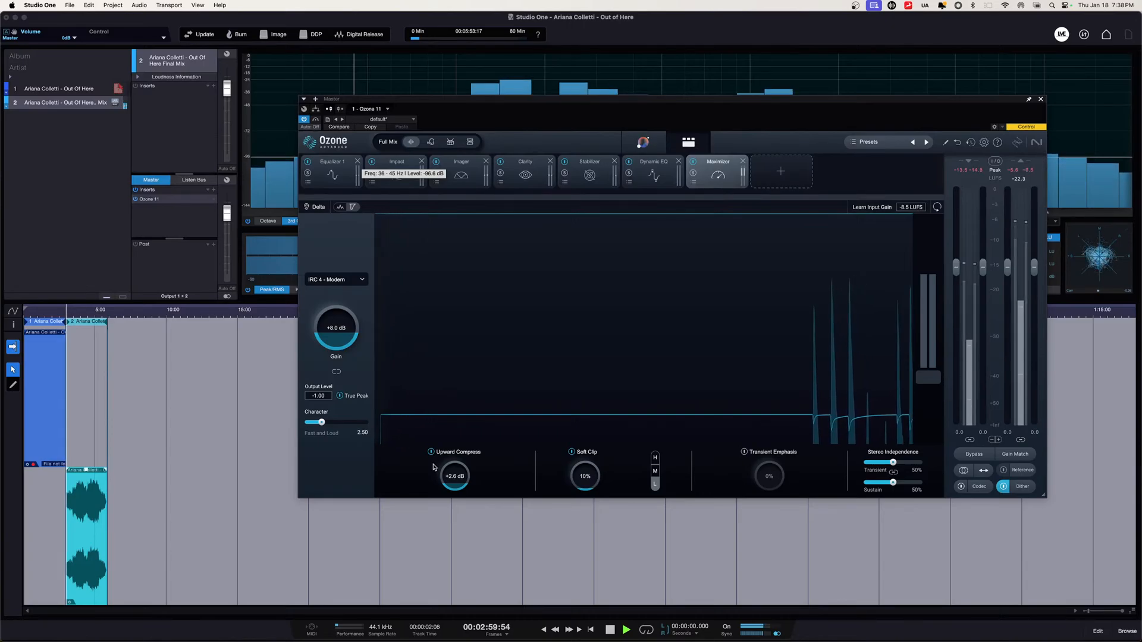
Set the mastering project's sample rate to 48.0 kHz in the Project Setup.
click(381, 627)
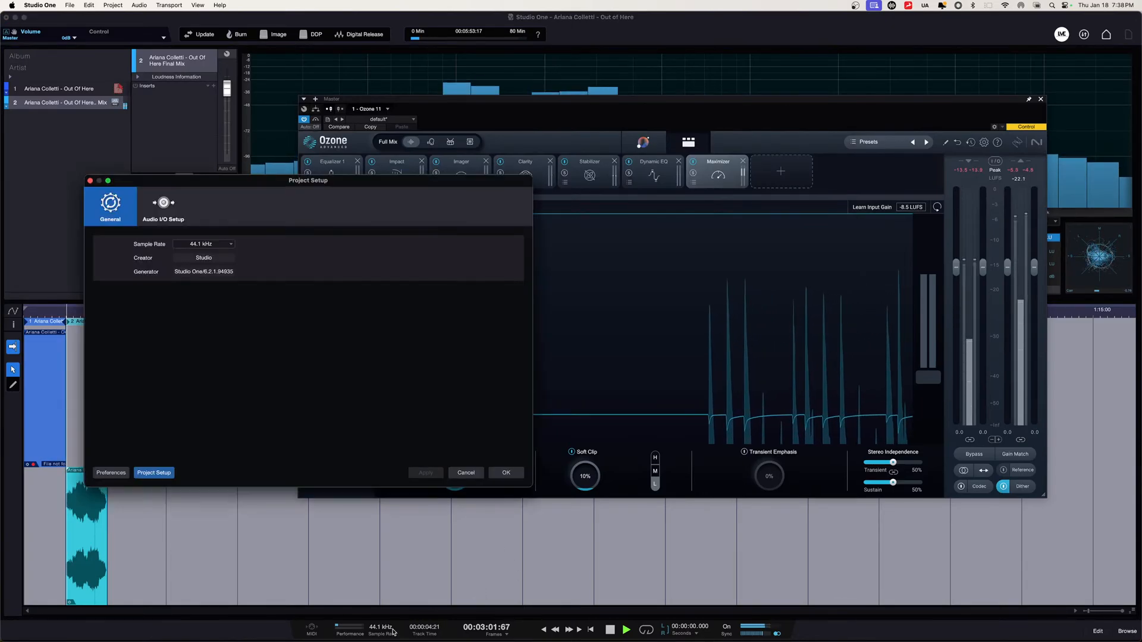
click(204, 244)
click(221, 264)
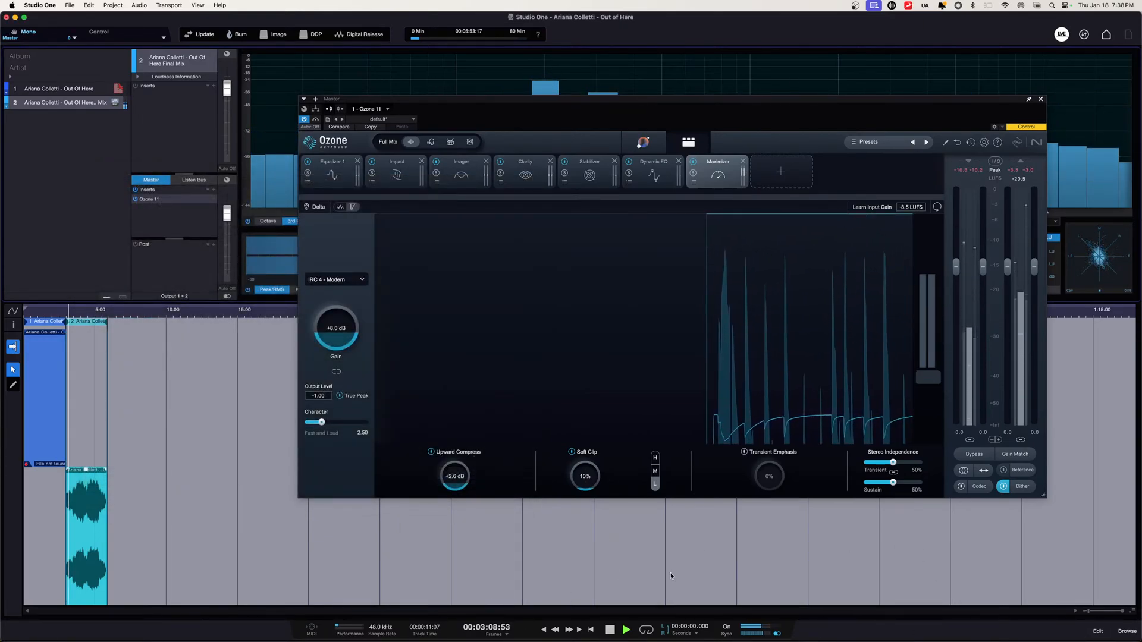
Audition the Final Mix while viewing every Ozone 11 module in order from Equalizer 1 to Maximizer, and stop playback.
drag(1089, 612, 1096, 615)
scroll(457, 569, left, 6)
scroll(457, 569, right, 5)
scroll(457, 569, right, 5)
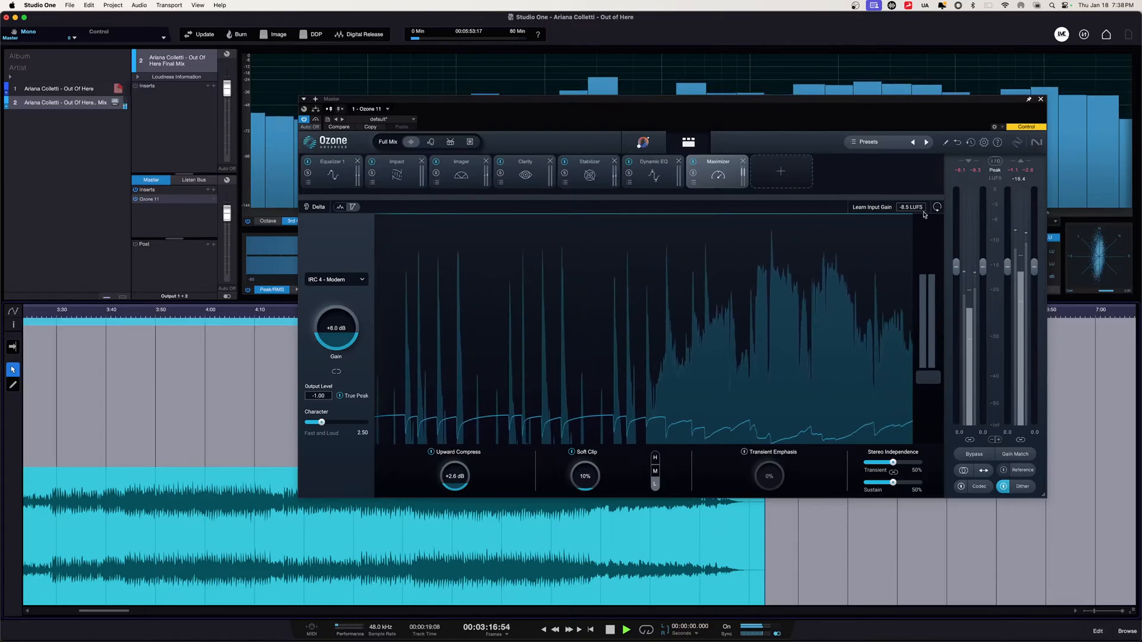
click(332, 172)
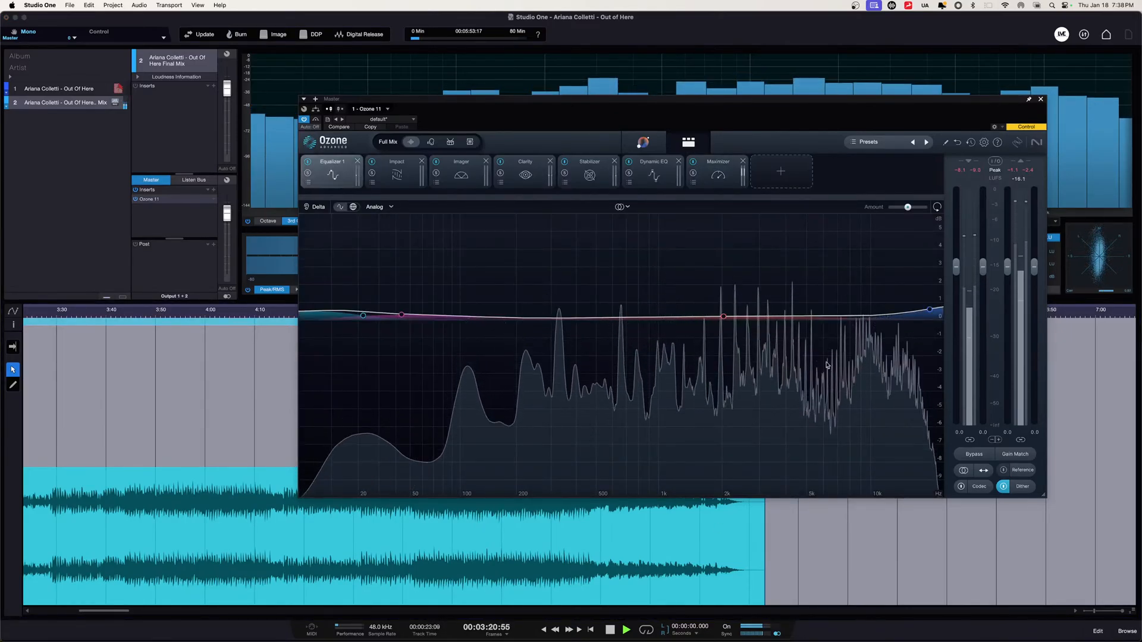
click(410, 180)
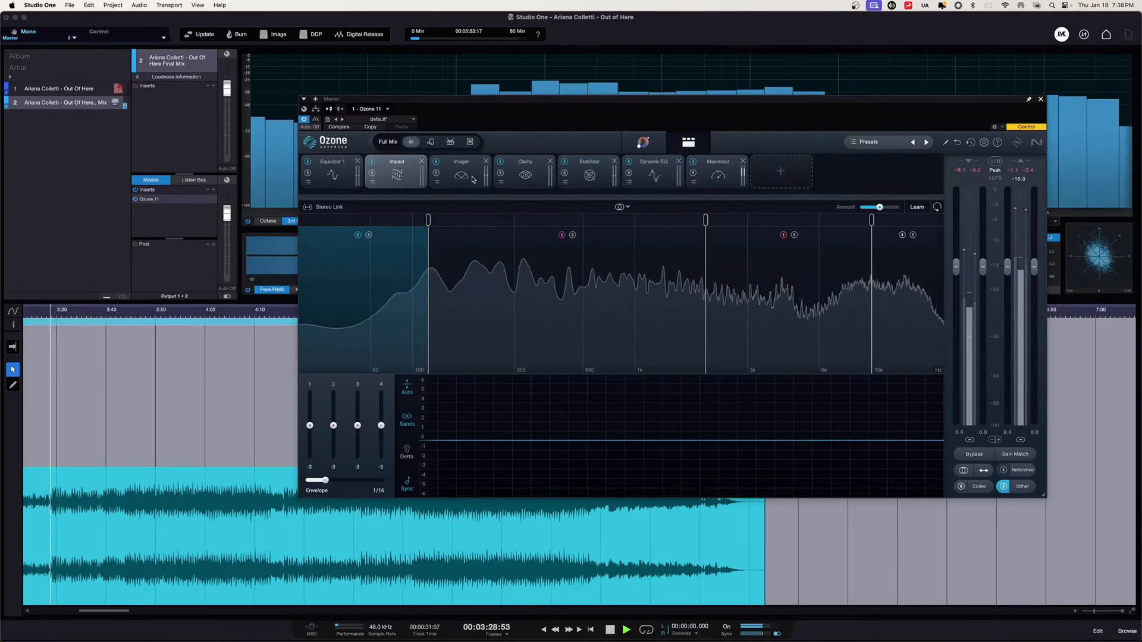
click(473, 179)
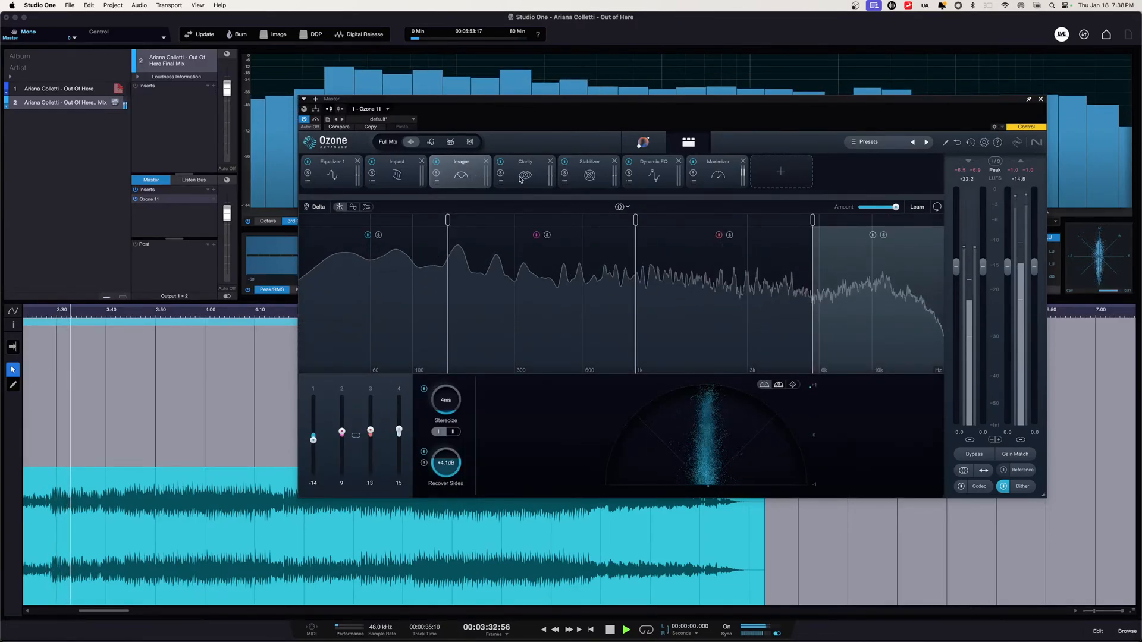
click(519, 179)
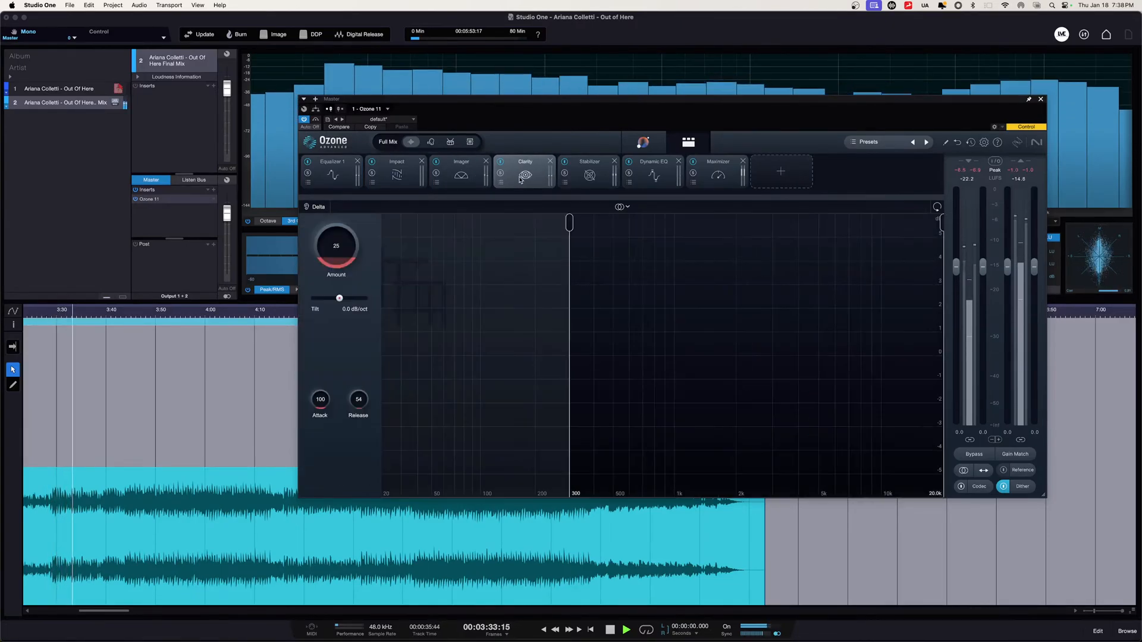
click(613, 184)
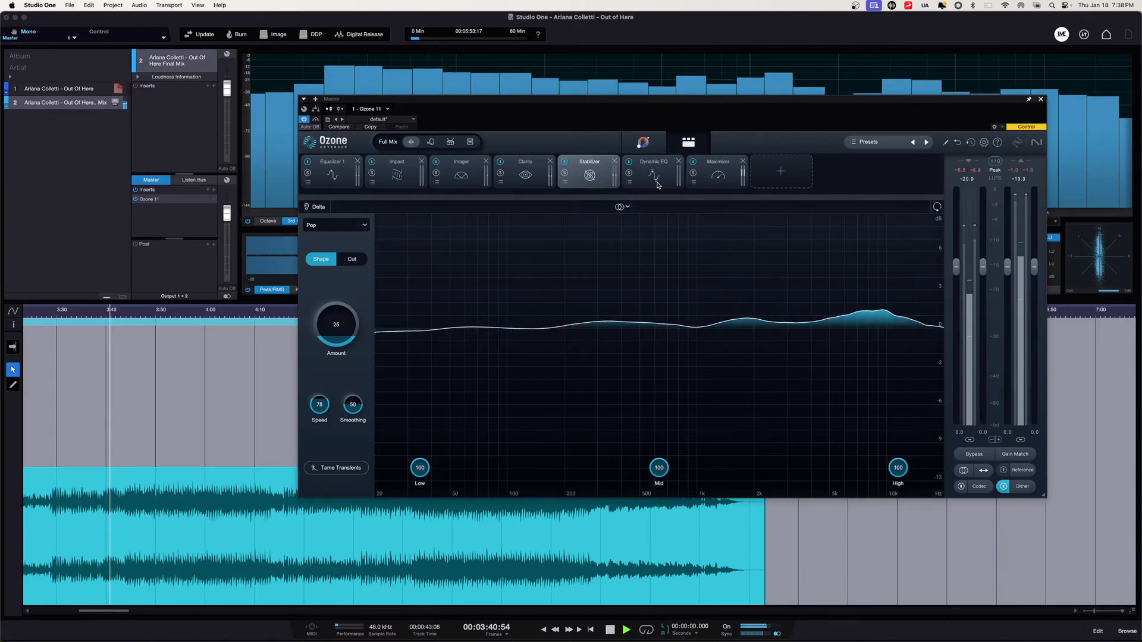
click(655, 178)
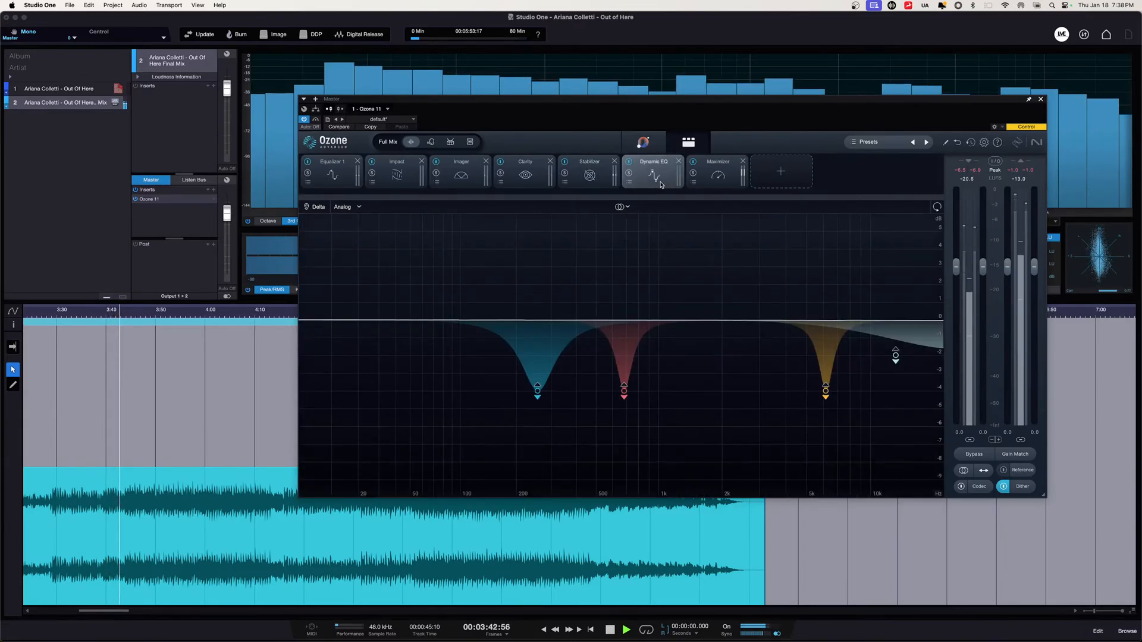
click(725, 181)
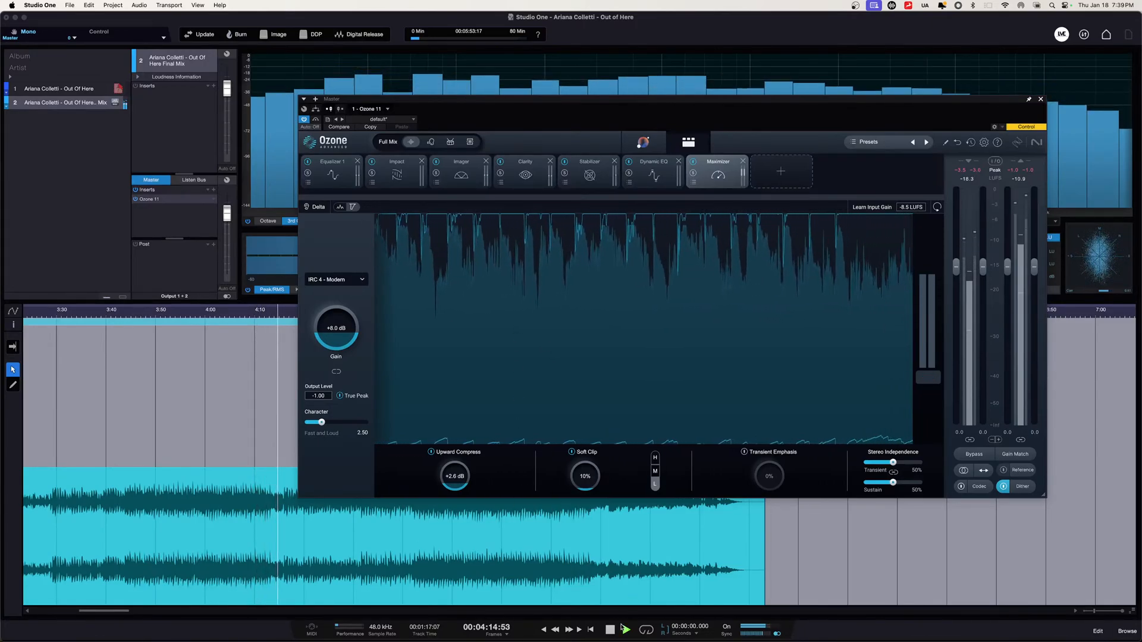
key(space)
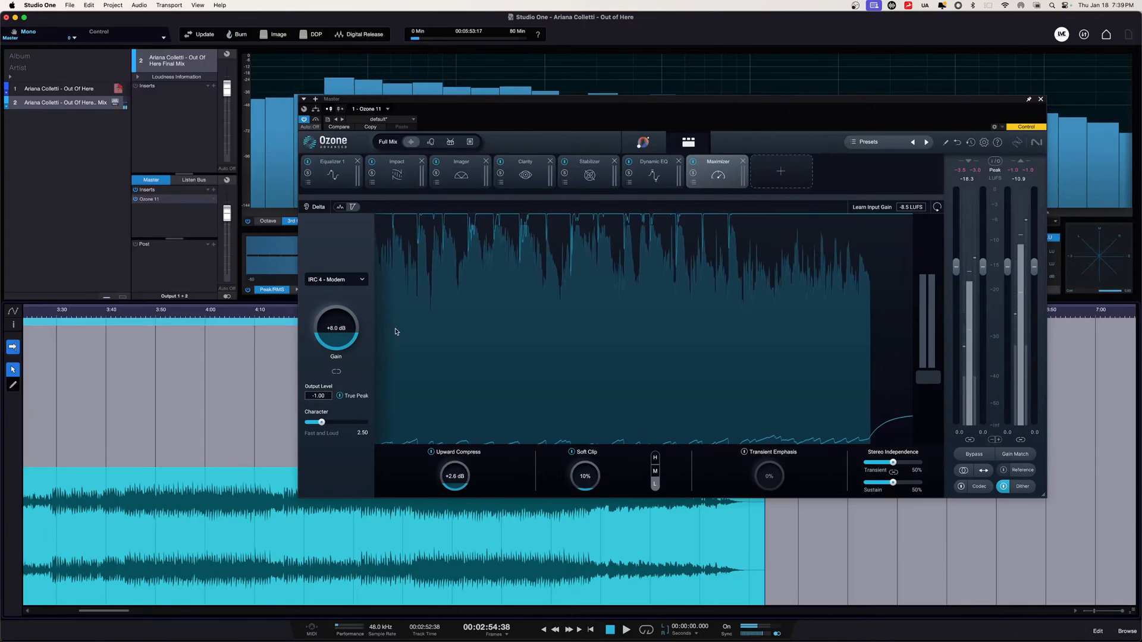
With playback stopped, examine the settings of Ozone's Equalizer 1, Impact, Imager and Clarity modules.
click(332, 175)
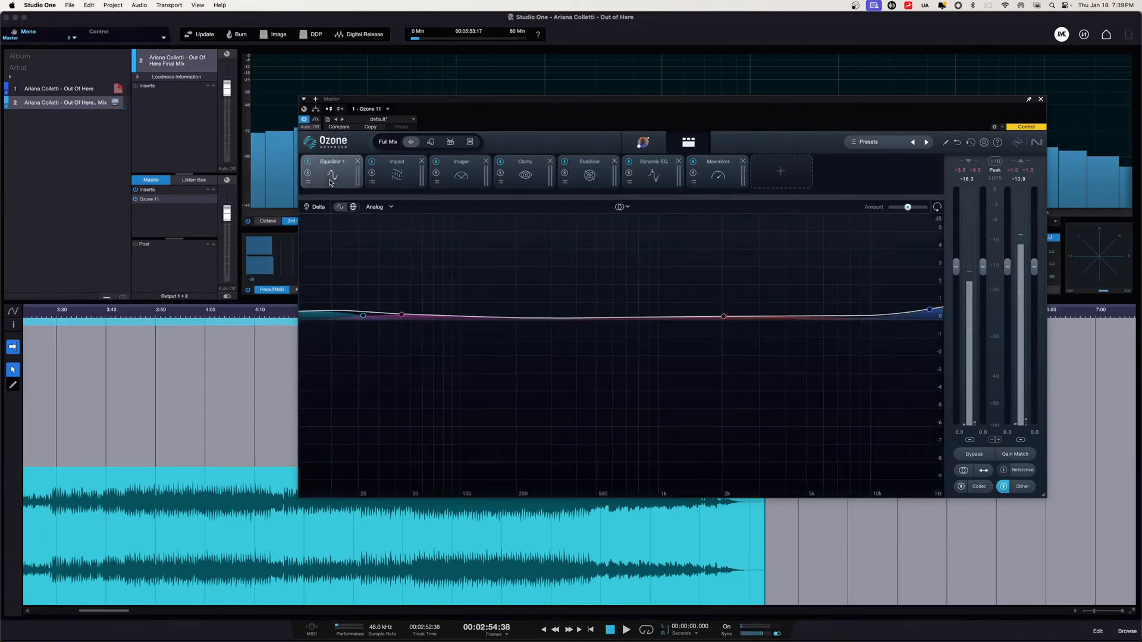
drag(308, 256, 945, 381)
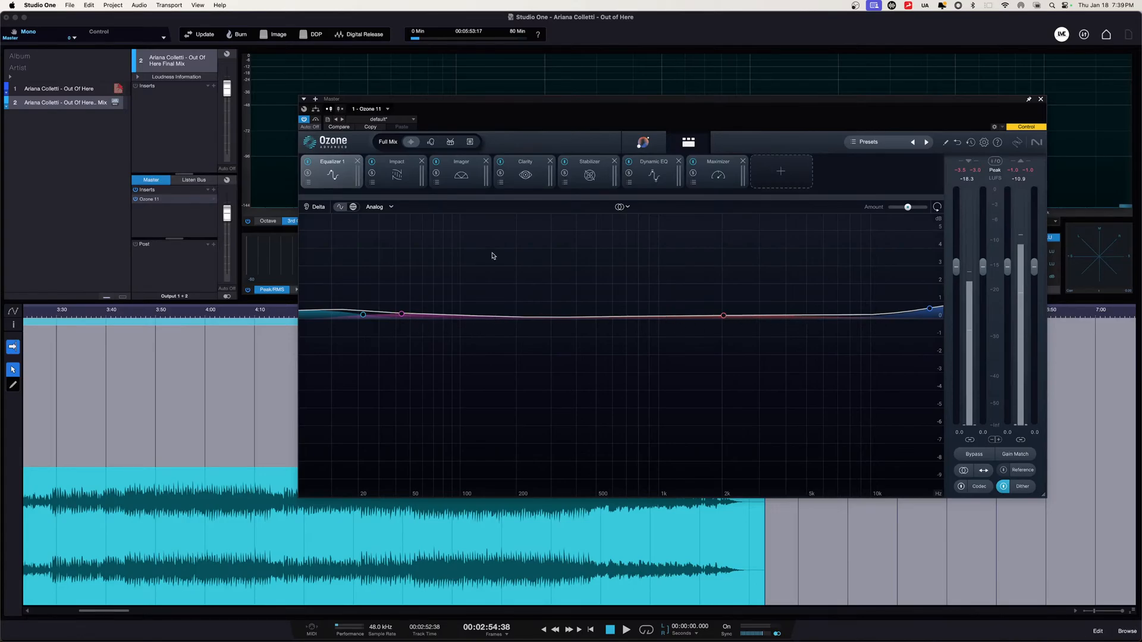
click(407, 183)
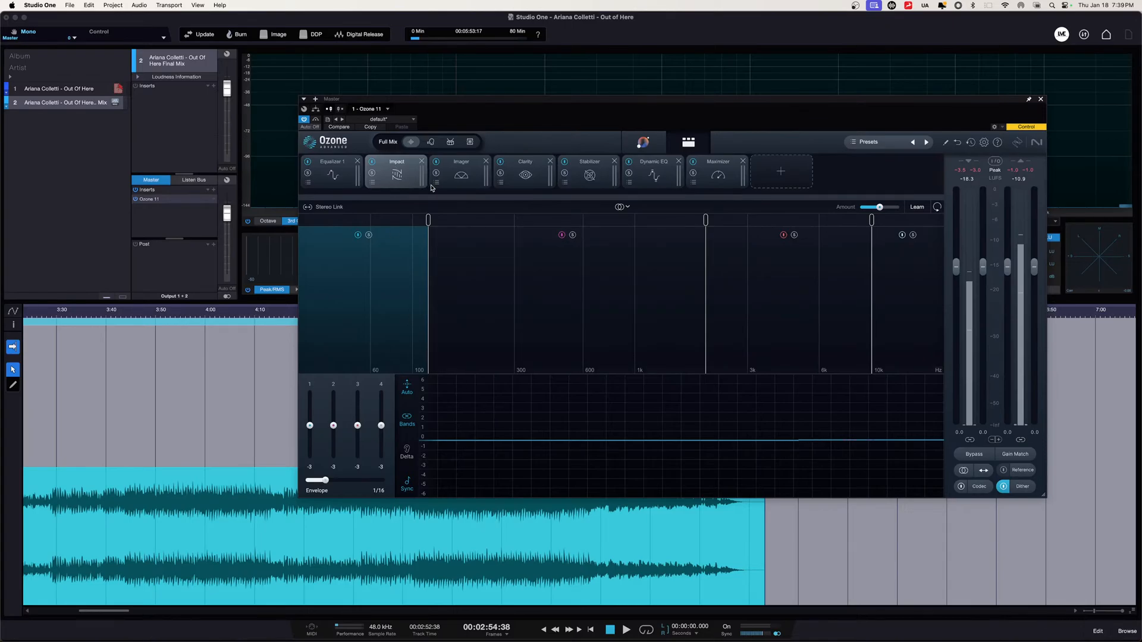
click(458, 178)
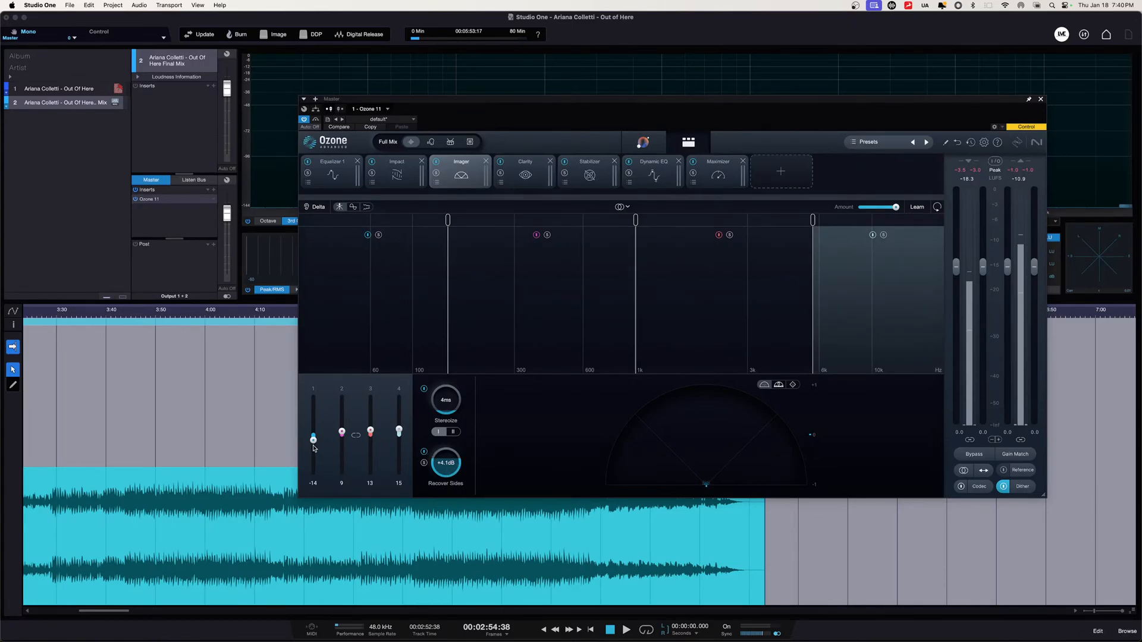
click(523, 179)
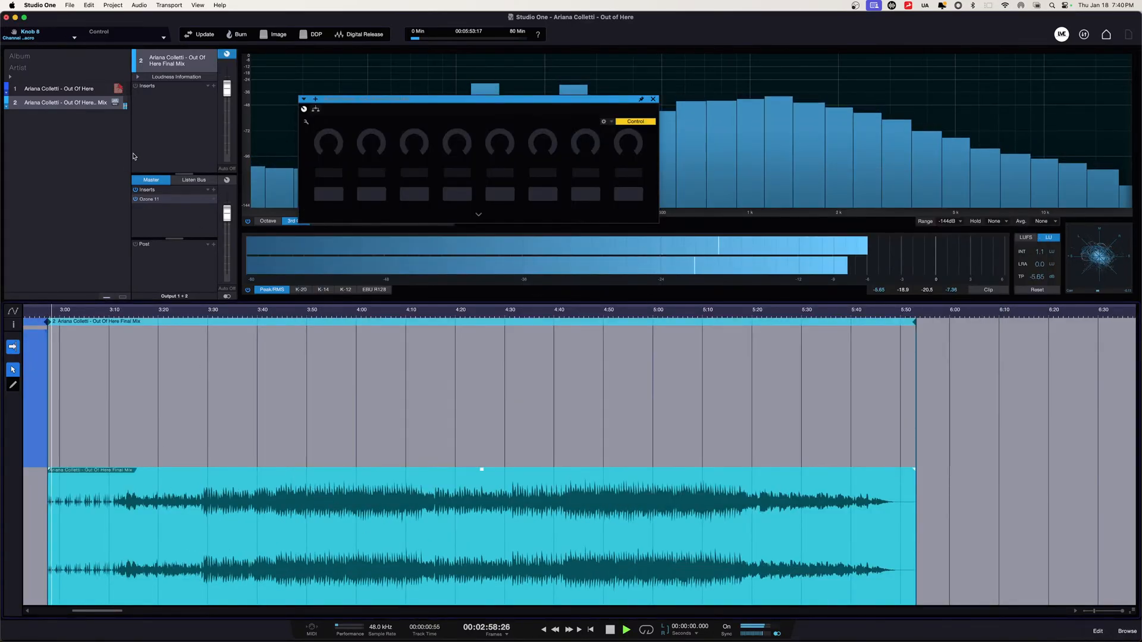
Reopen the master bus Ozone 11 and compare the Clarity module bypassed and active while playing from about 3:40, and stop playback.
double_click(167, 199)
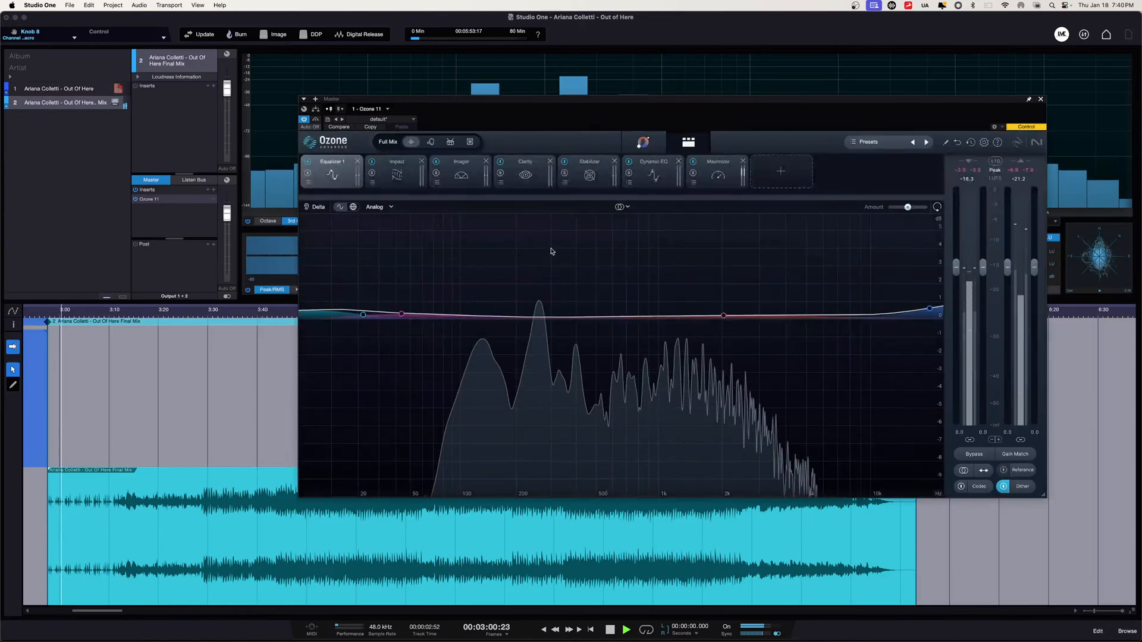
click(525, 172)
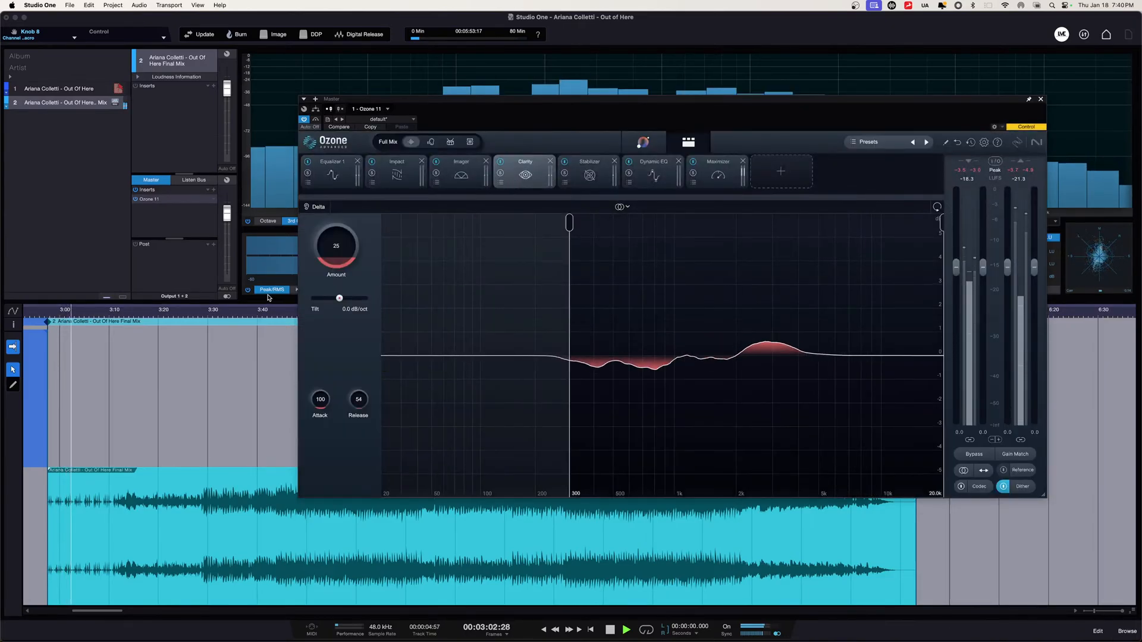
click(261, 311)
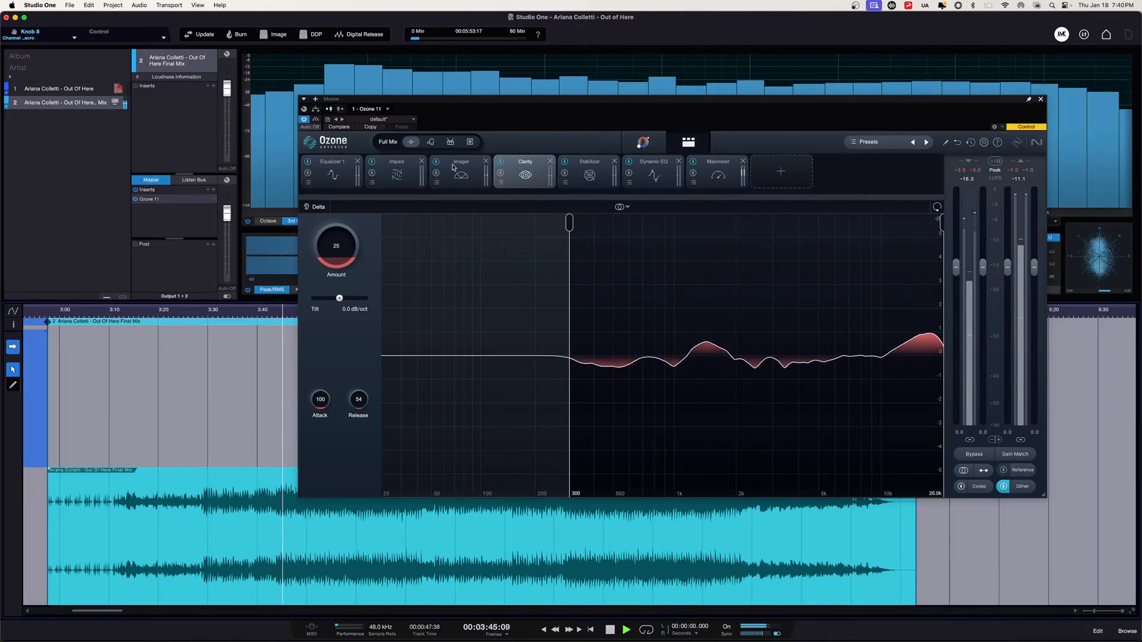
click(501, 162)
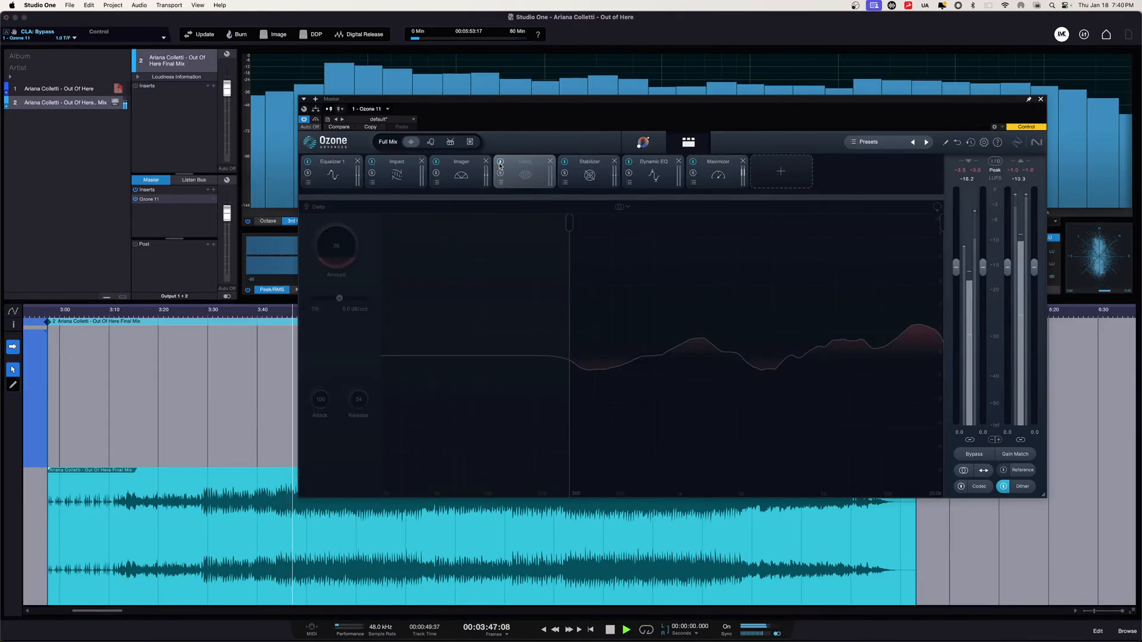
click(501, 162)
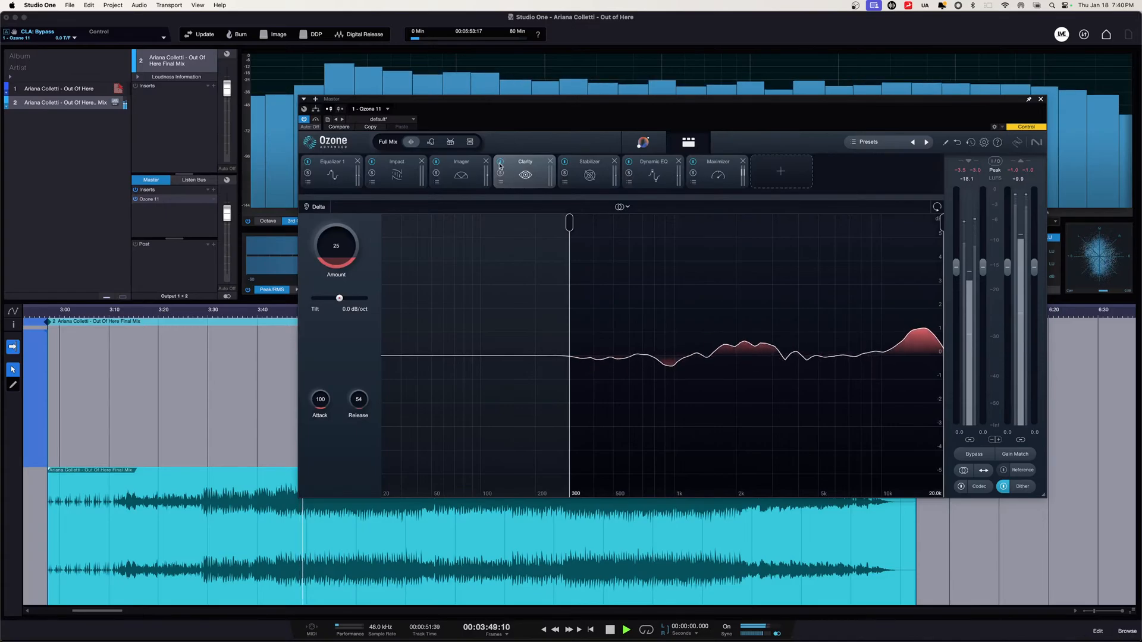
click(500, 163)
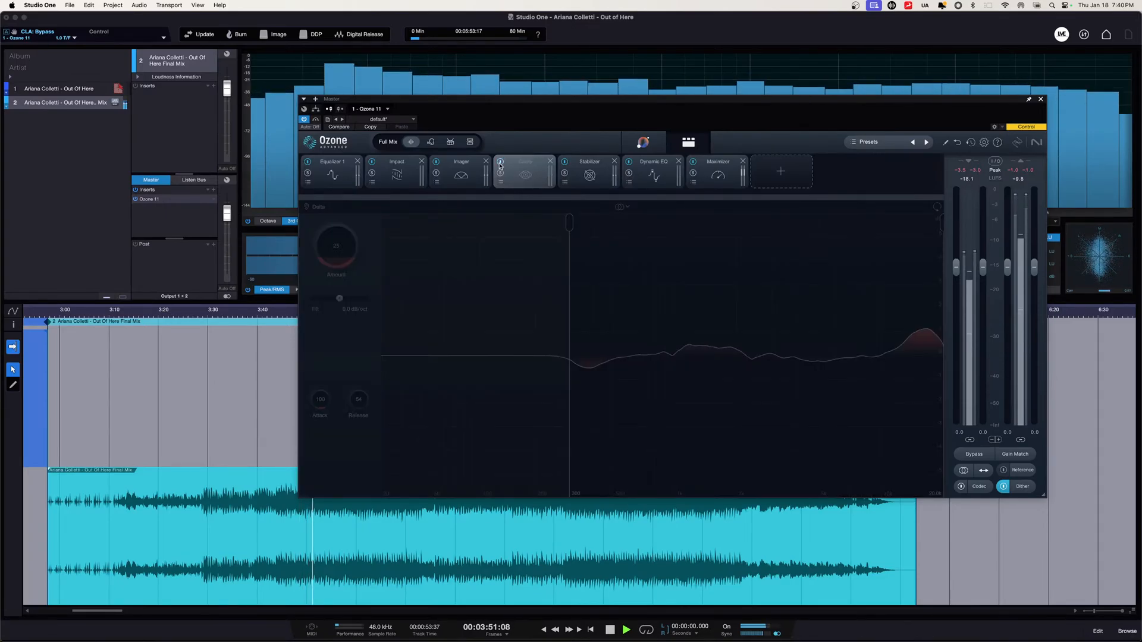
click(500, 162)
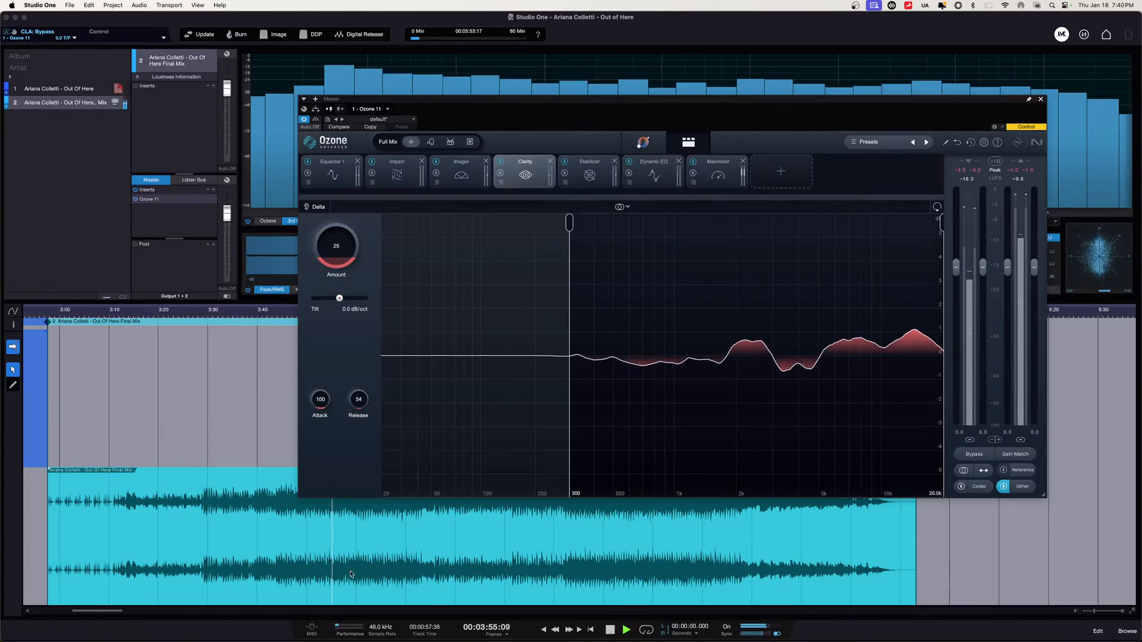
click(609, 631)
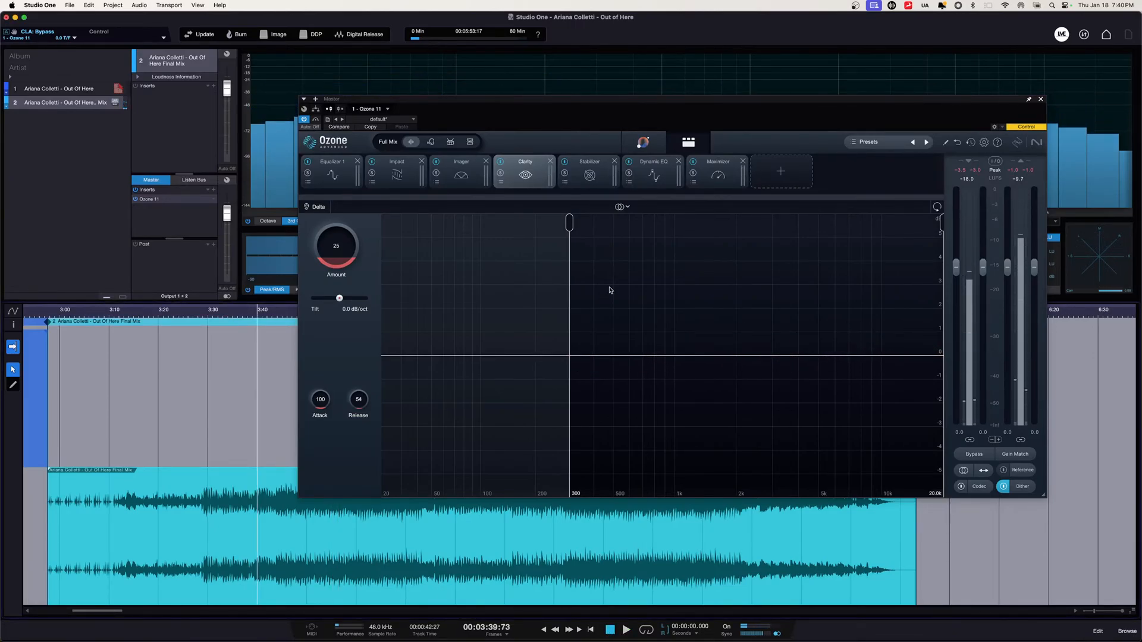
Compare the Stabilizer module bypassed and active during playback, and check its genre target choices while leaving Pop selected.
click(590, 174)
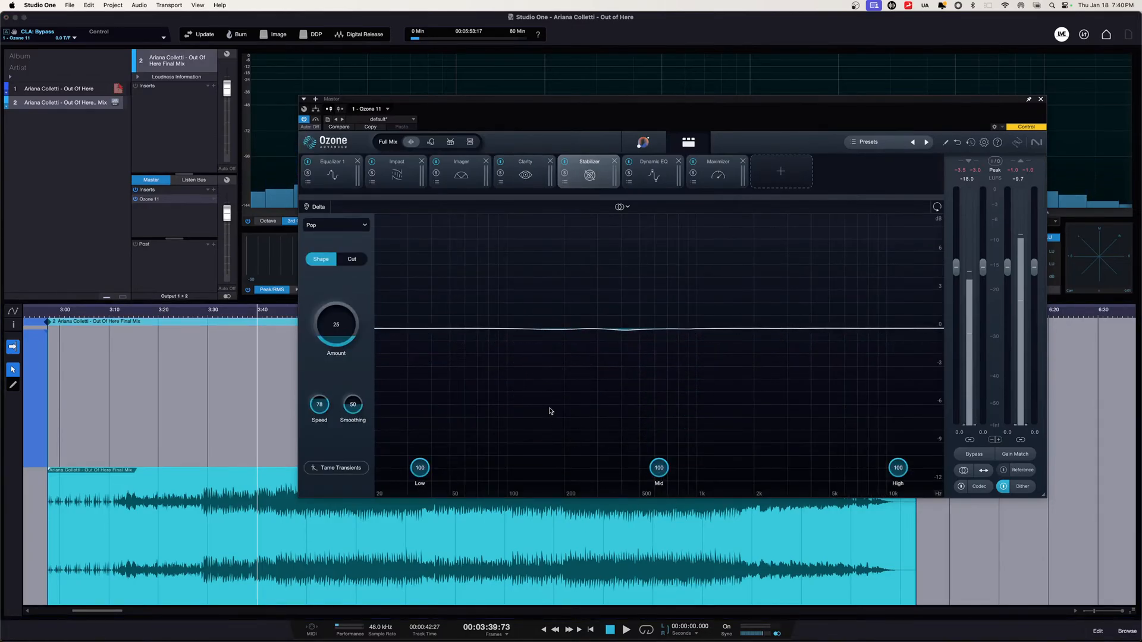
key(space)
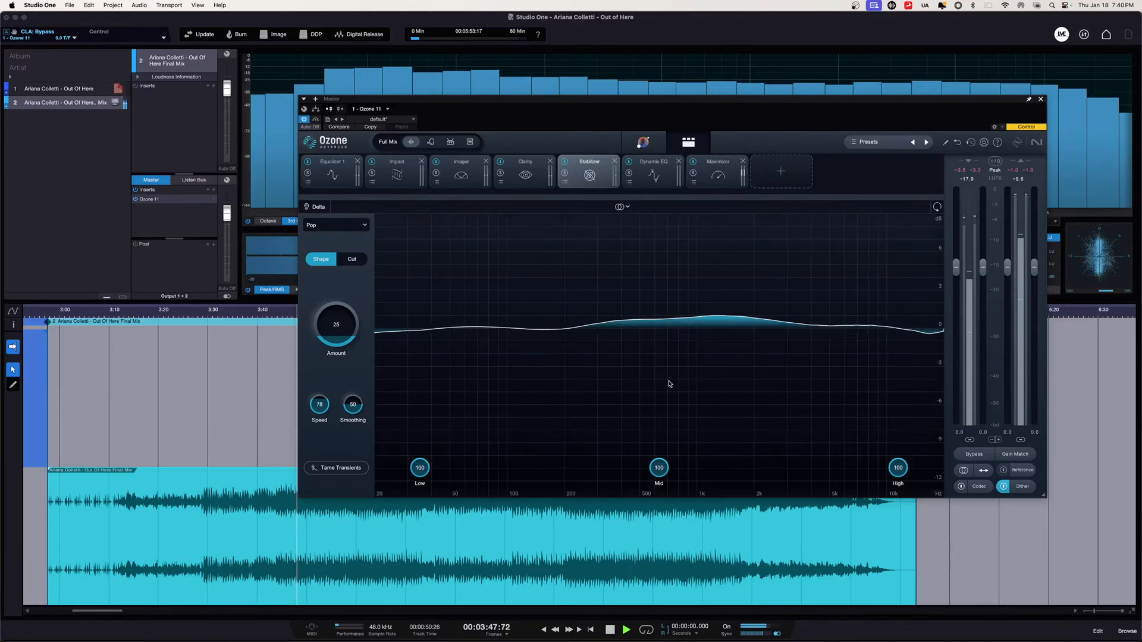
click(563, 164)
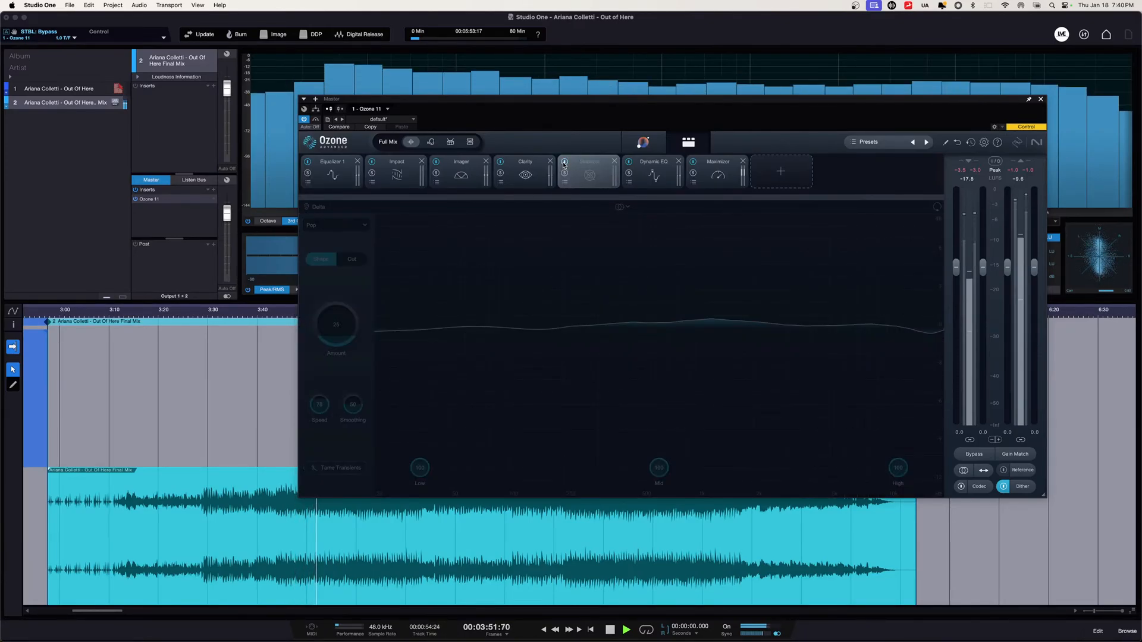
click(563, 164)
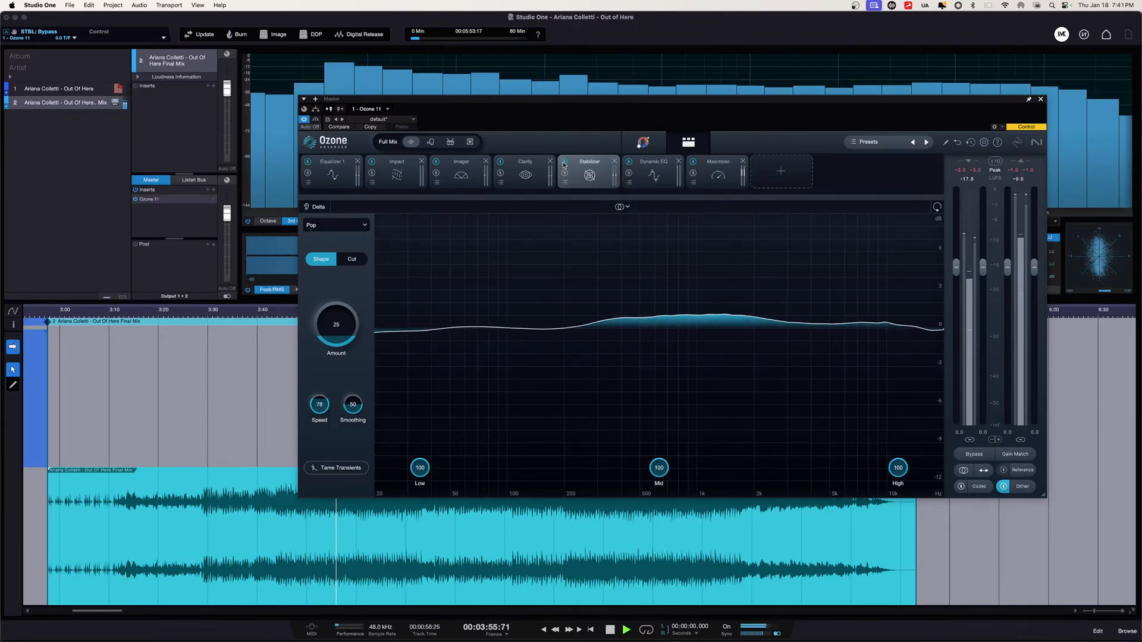
click(564, 165)
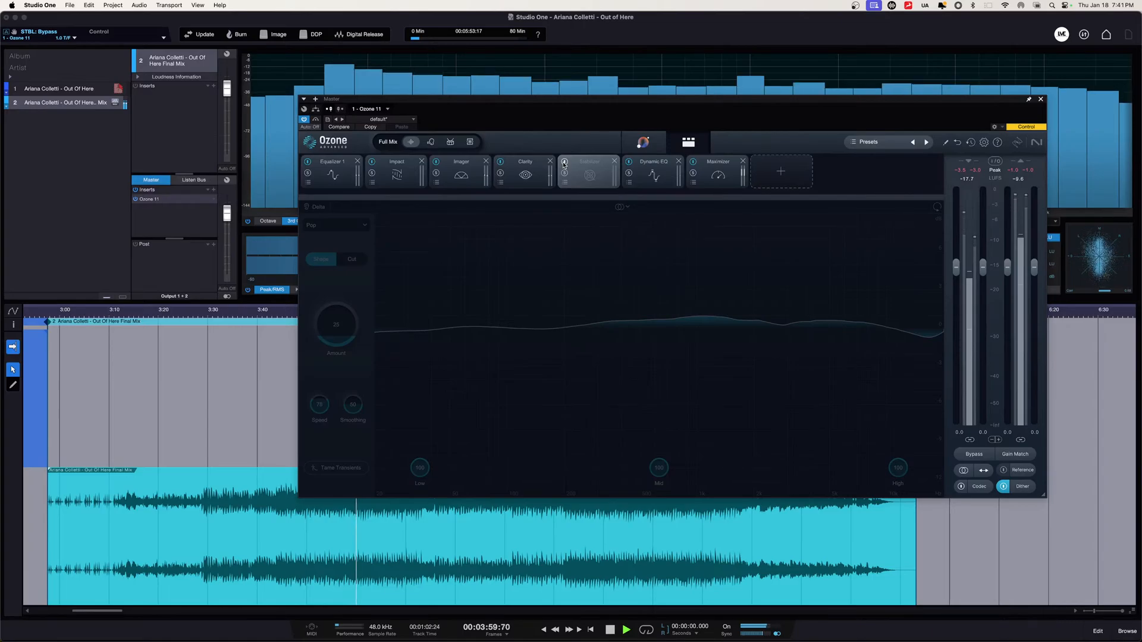
click(564, 165)
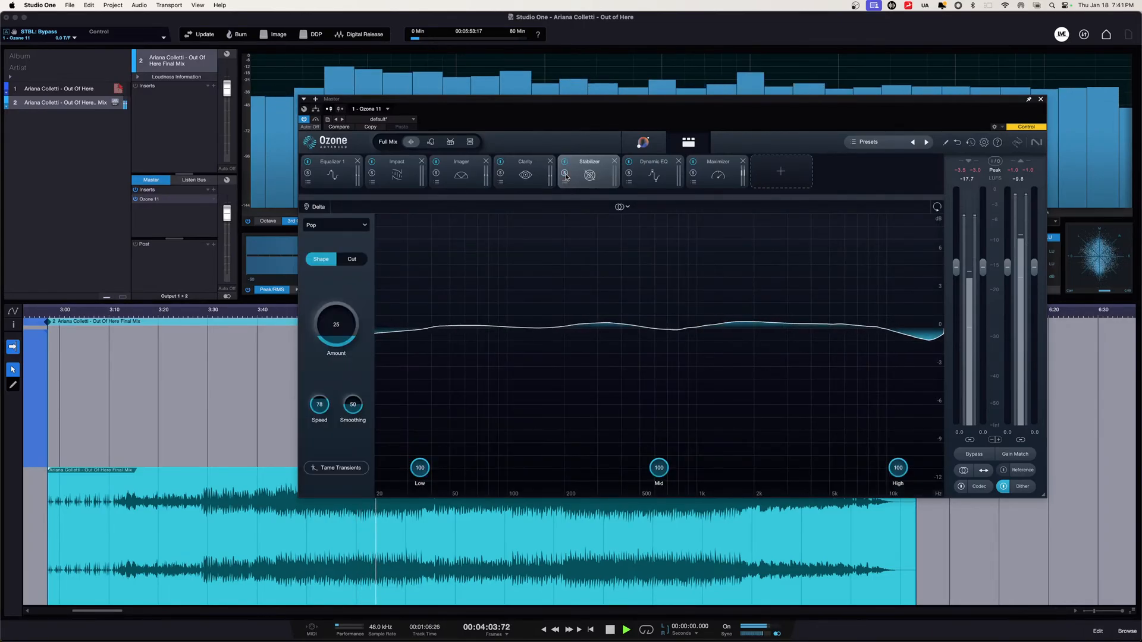
click(565, 164)
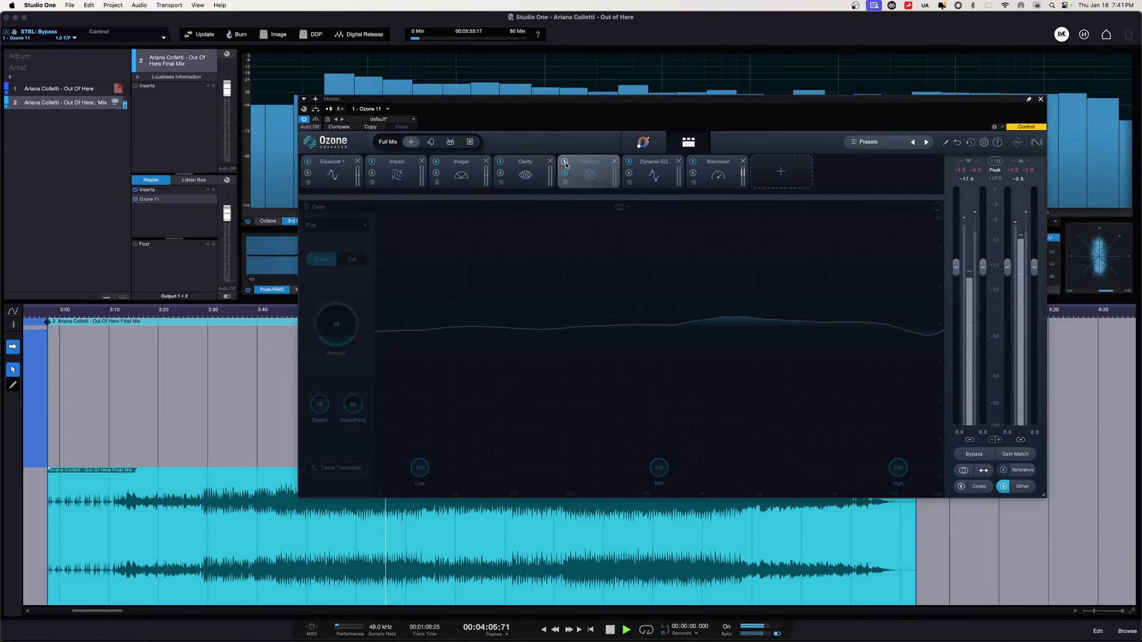
click(565, 165)
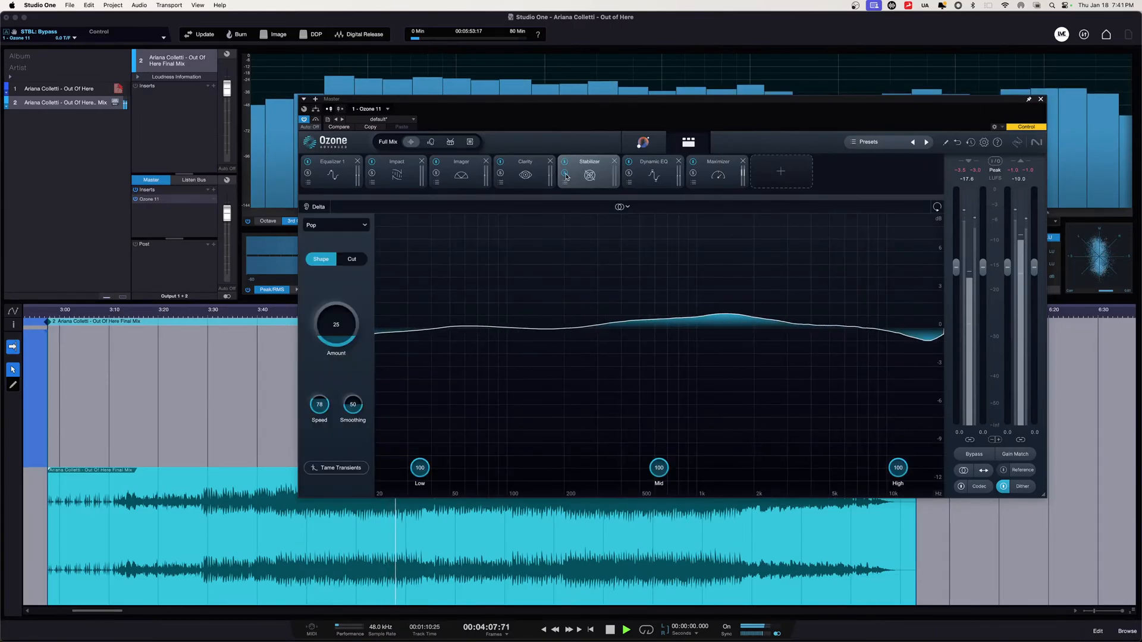
key(space)
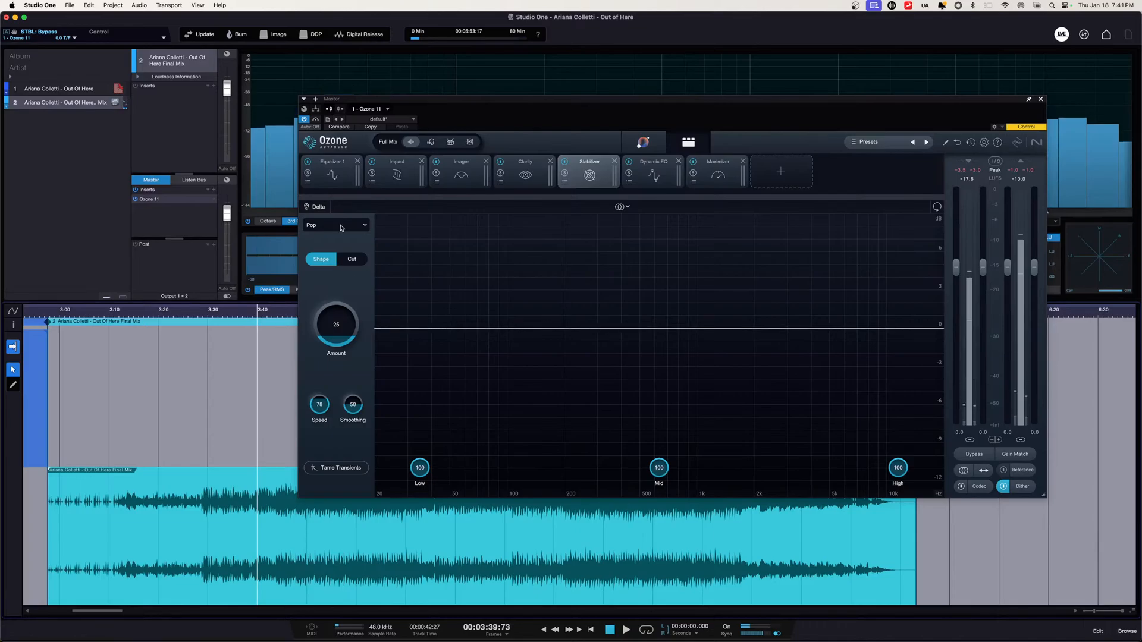
click(342, 226)
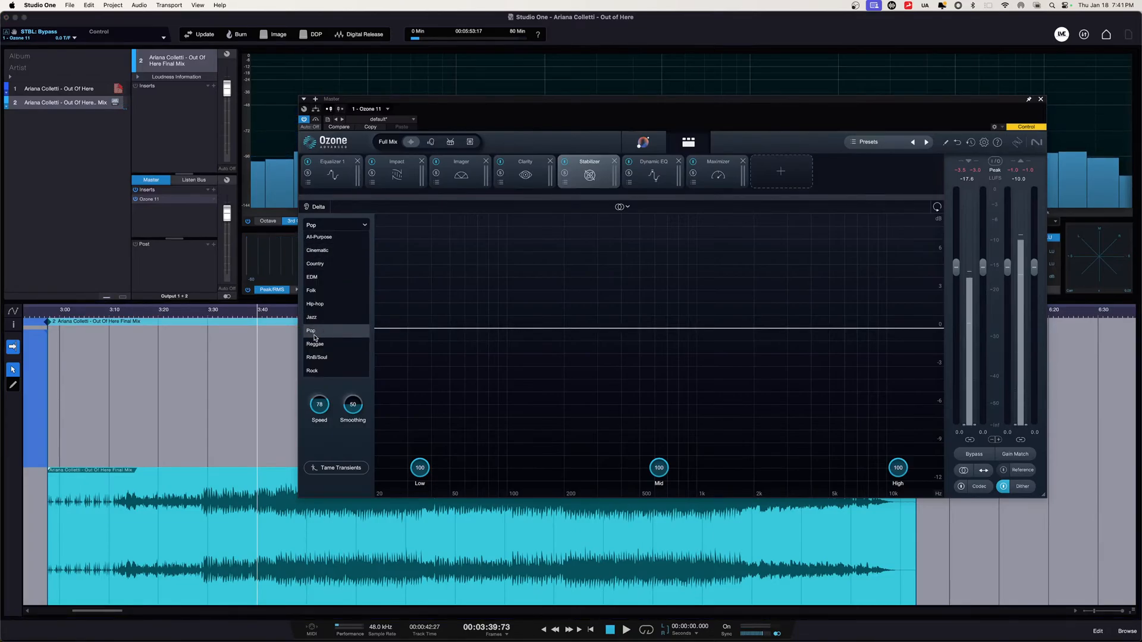
click(350, 446)
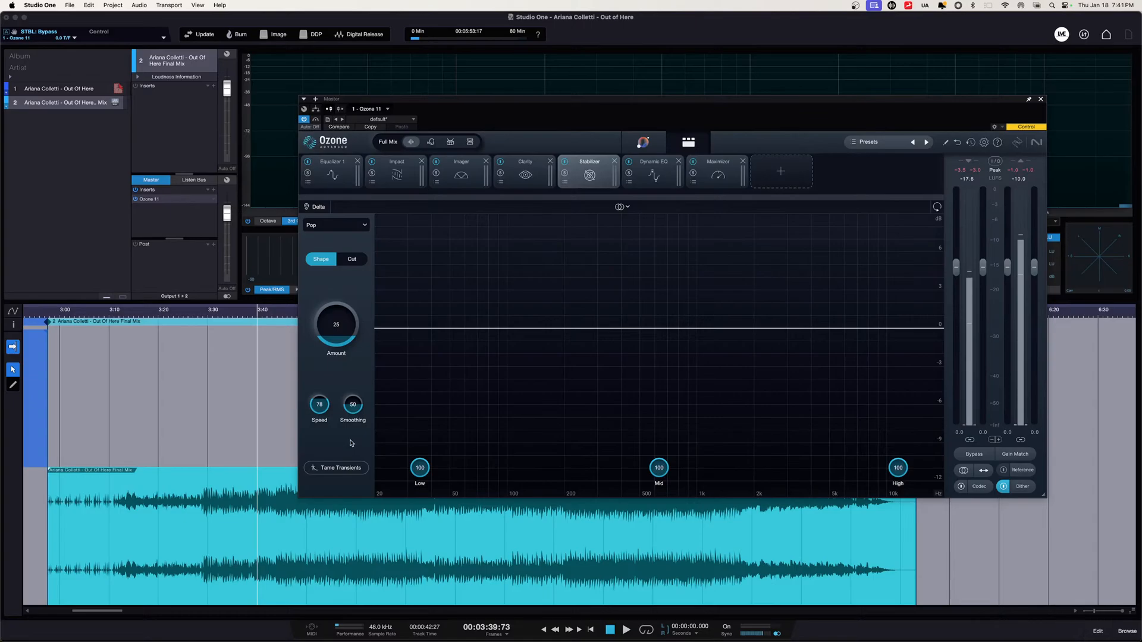
Audition the Dynamic EQ from about 3:40, soloing its 258 Hz, 685 Hz and 6191 Hz bands one by one, and stop playback.
click(650, 184)
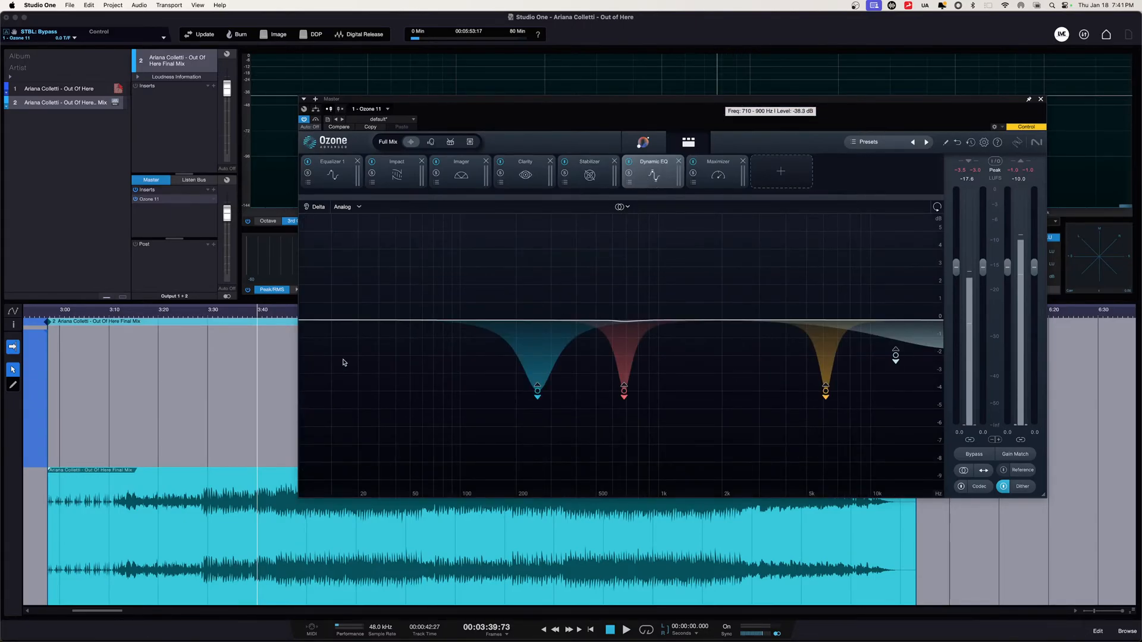
click(621, 630)
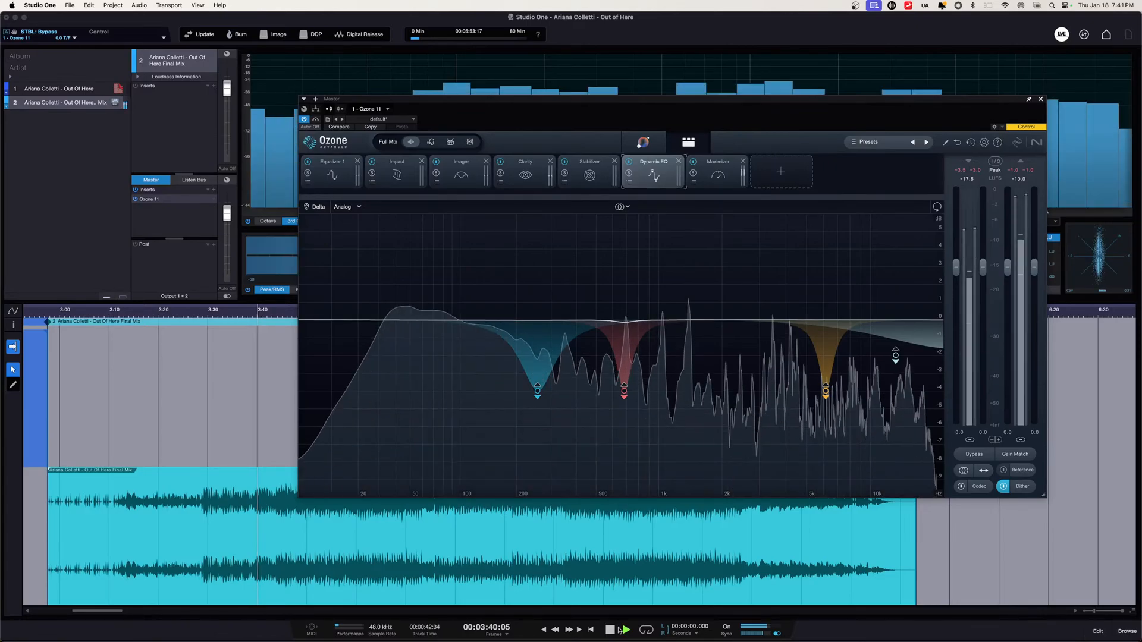
click(539, 393)
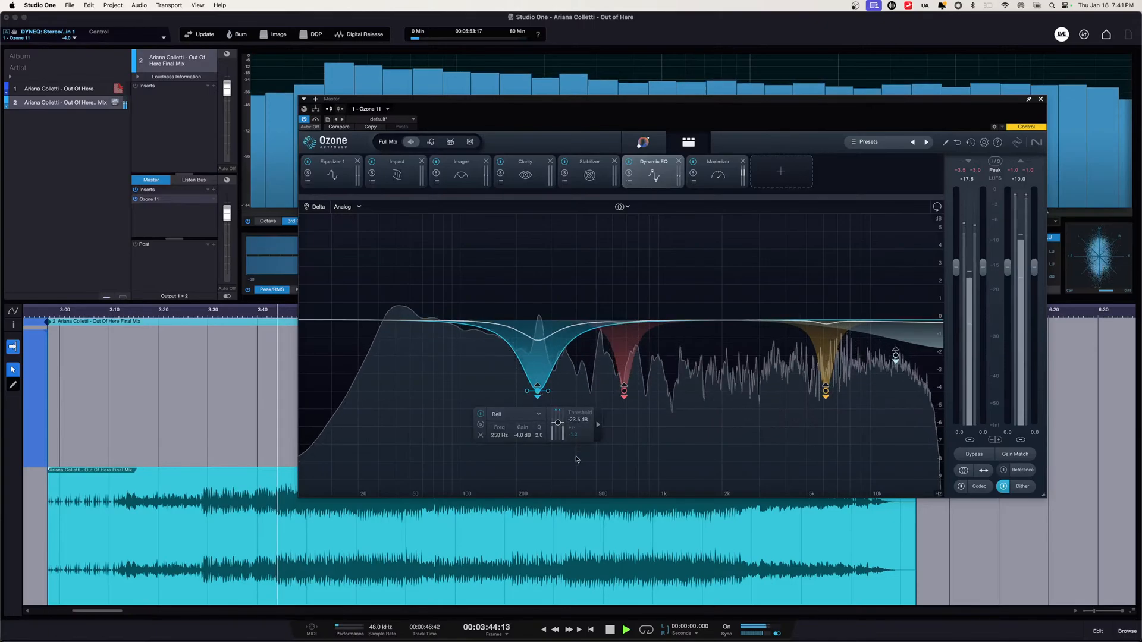
click(481, 424)
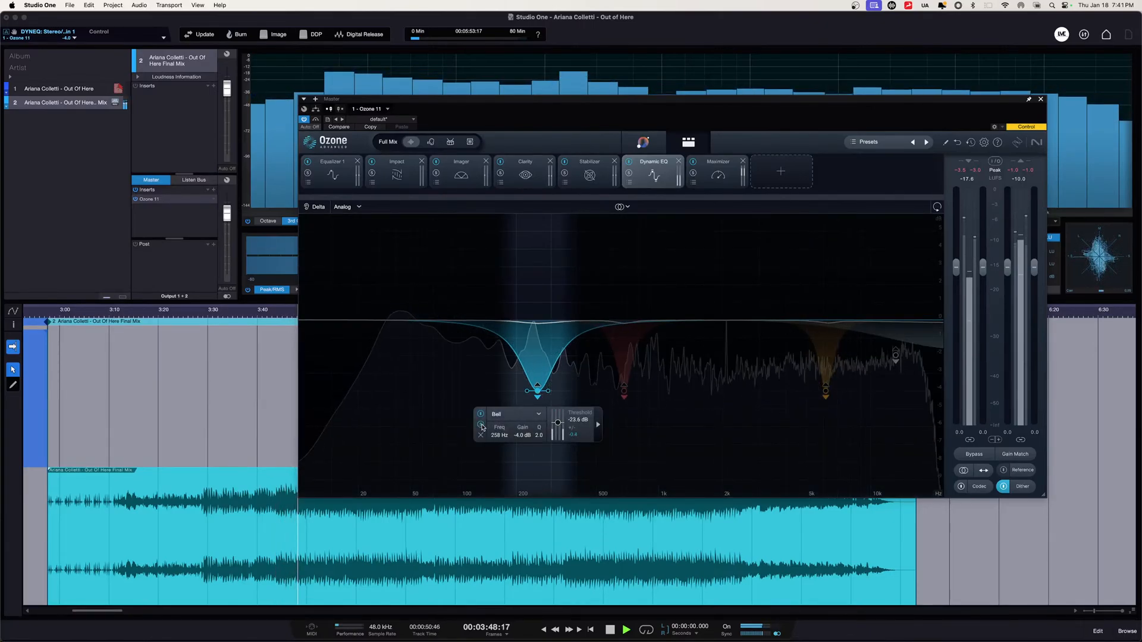
click(625, 393)
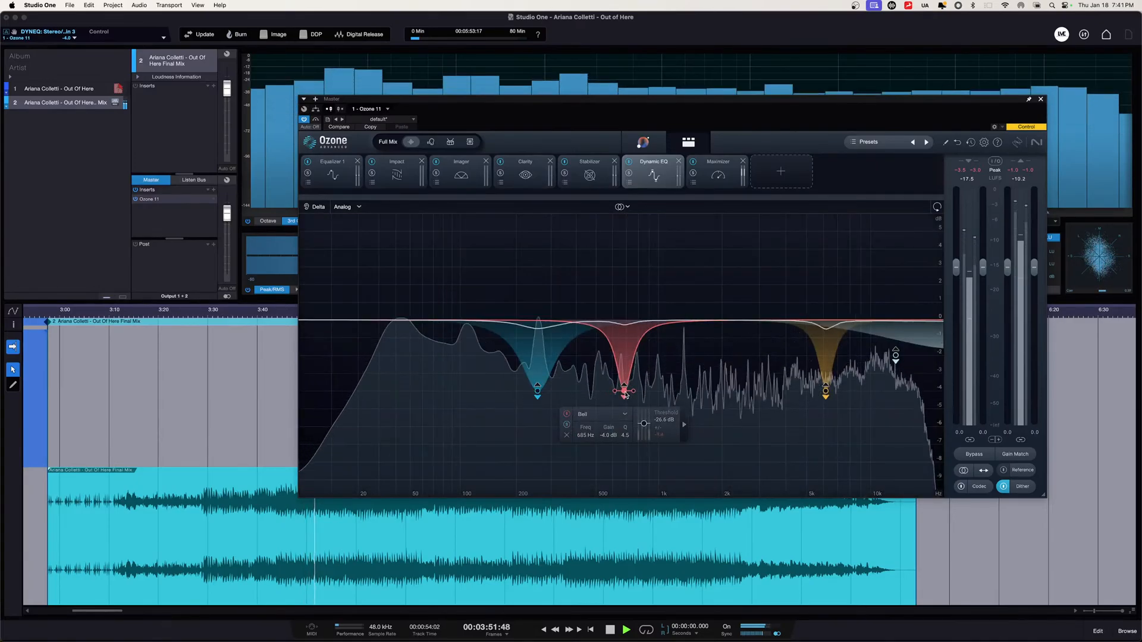
click(569, 426)
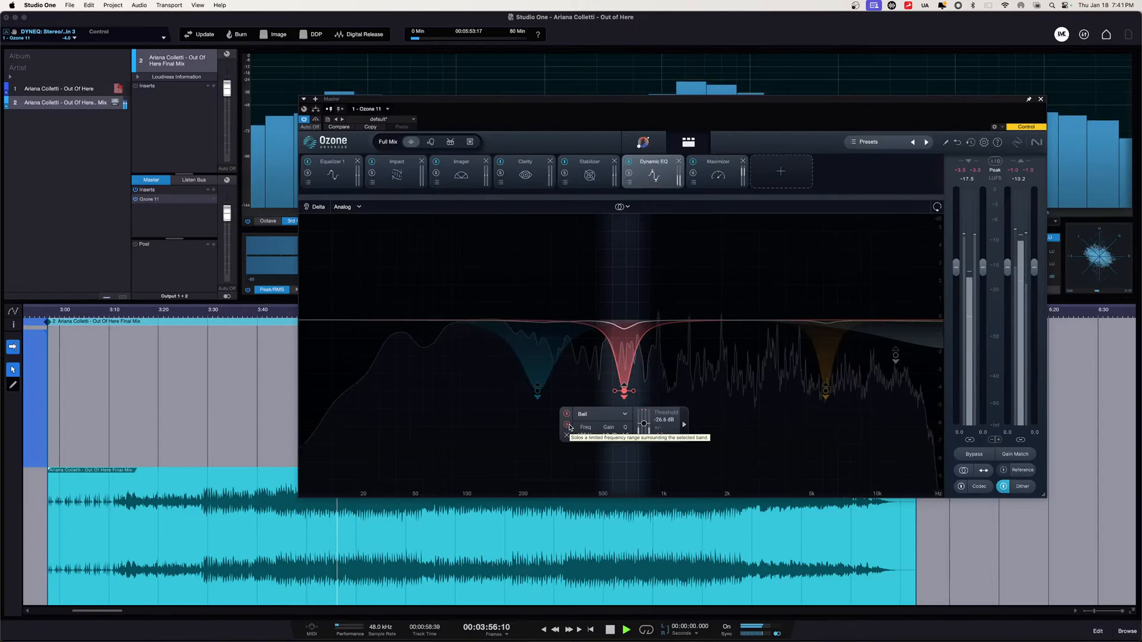
click(568, 426)
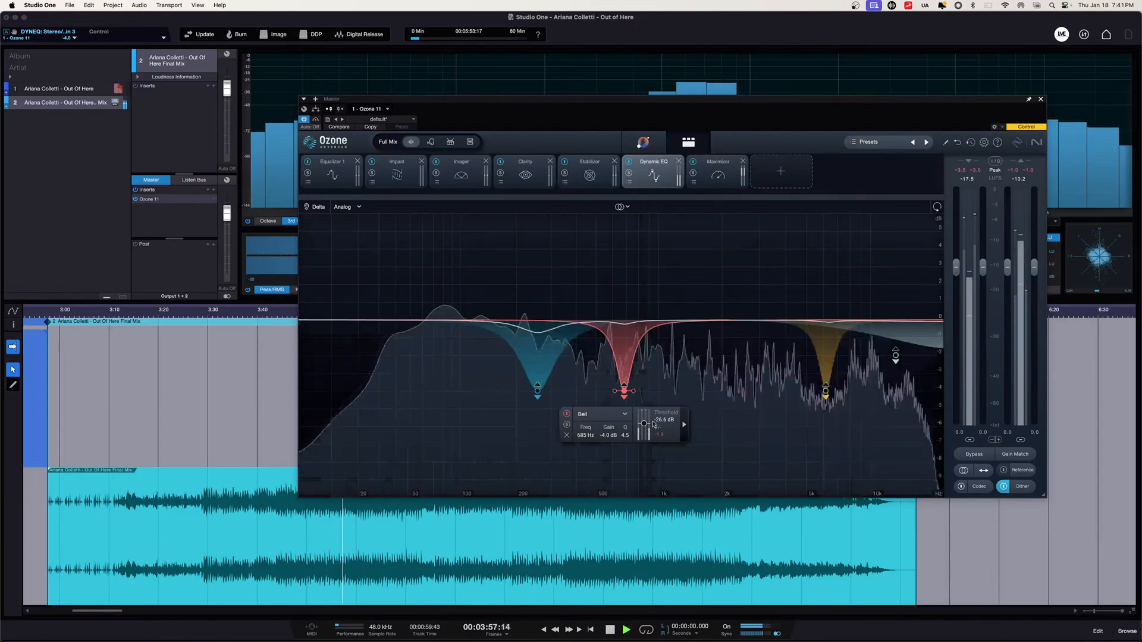
click(826, 390)
click(770, 425)
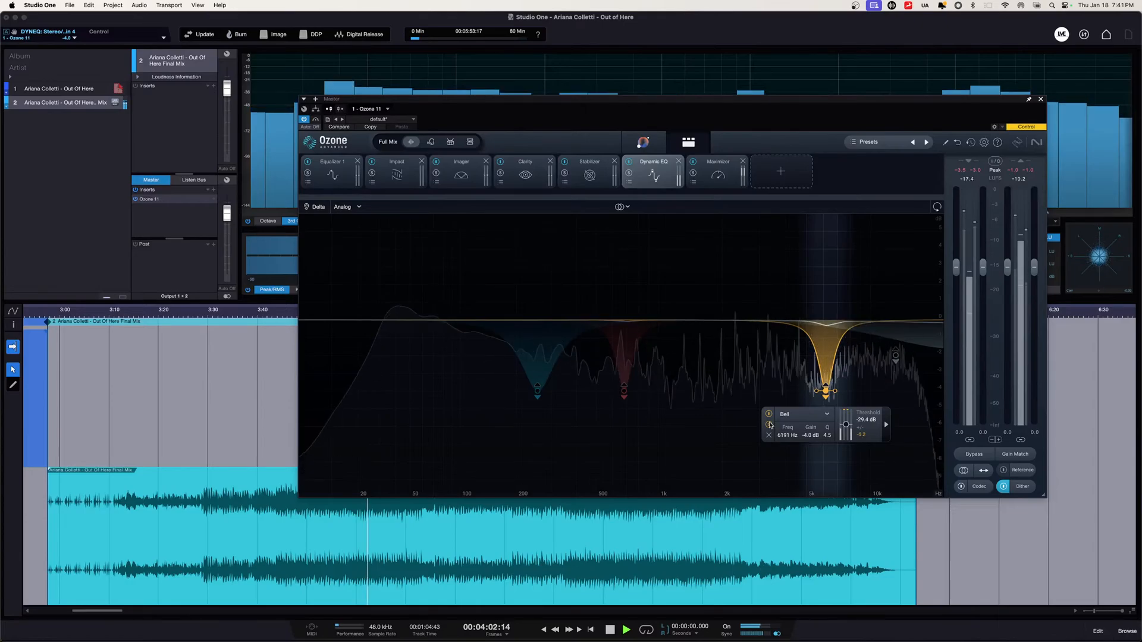
click(769, 425)
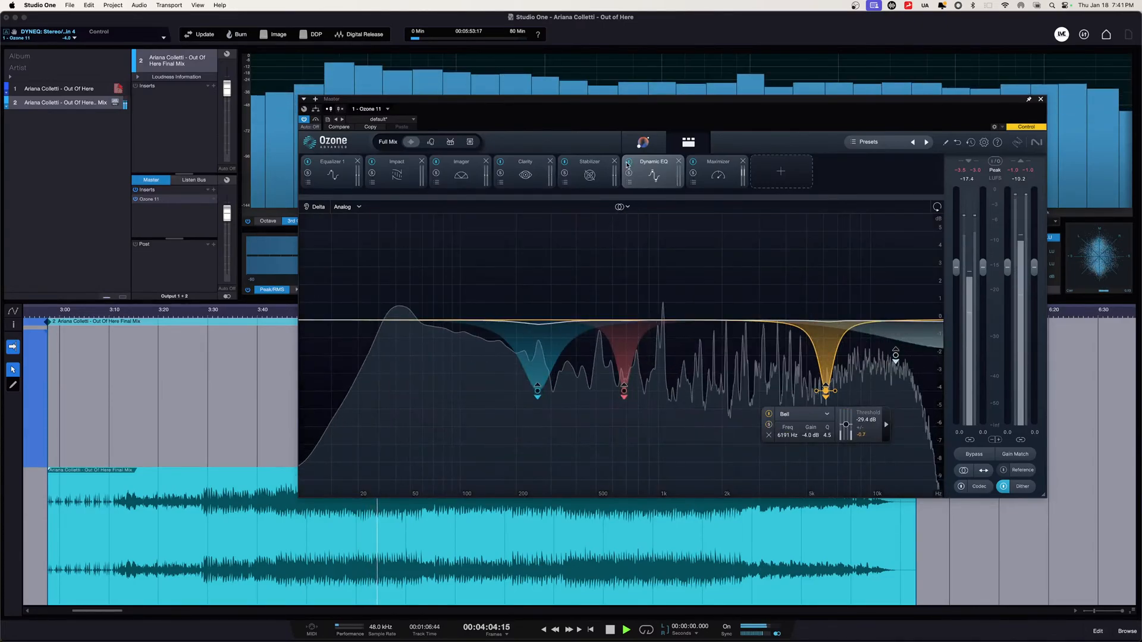
click(610, 632)
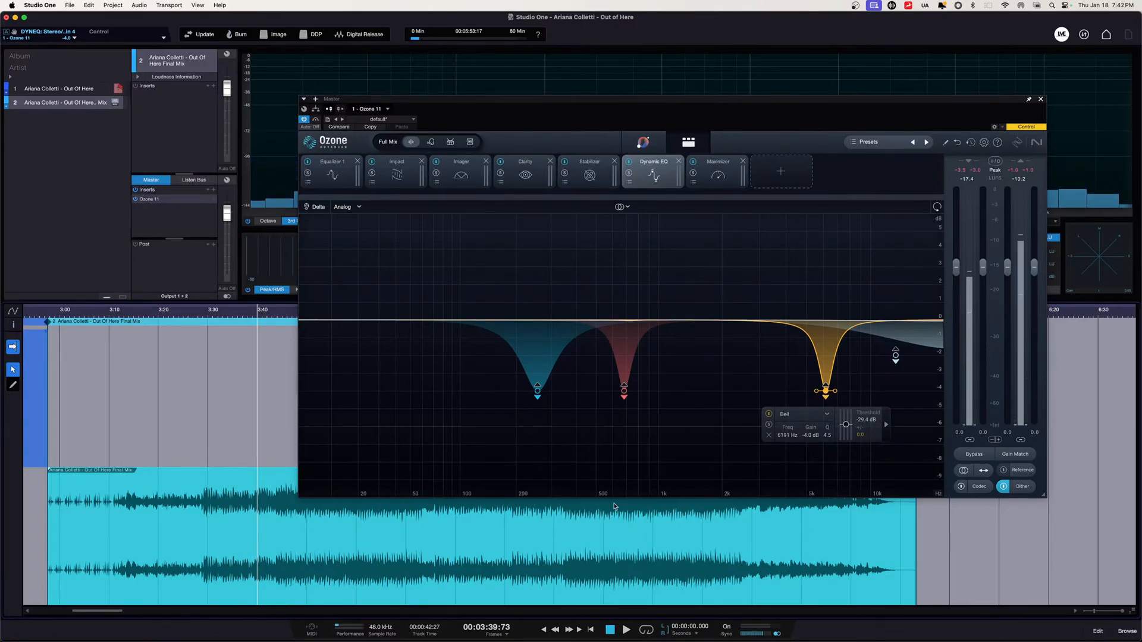
Examine the Maximizer's Soft Clip and Upward Compress settings, leaving Soft Clip in L mode, and listen to the mix from about 3:40.
click(714, 181)
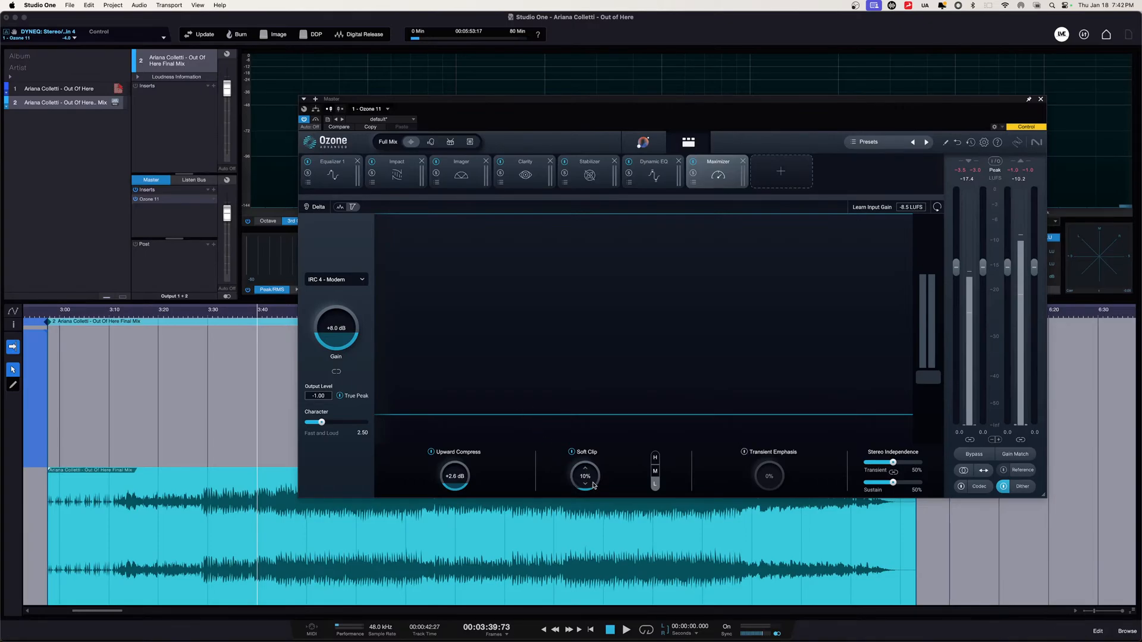
click(656, 486)
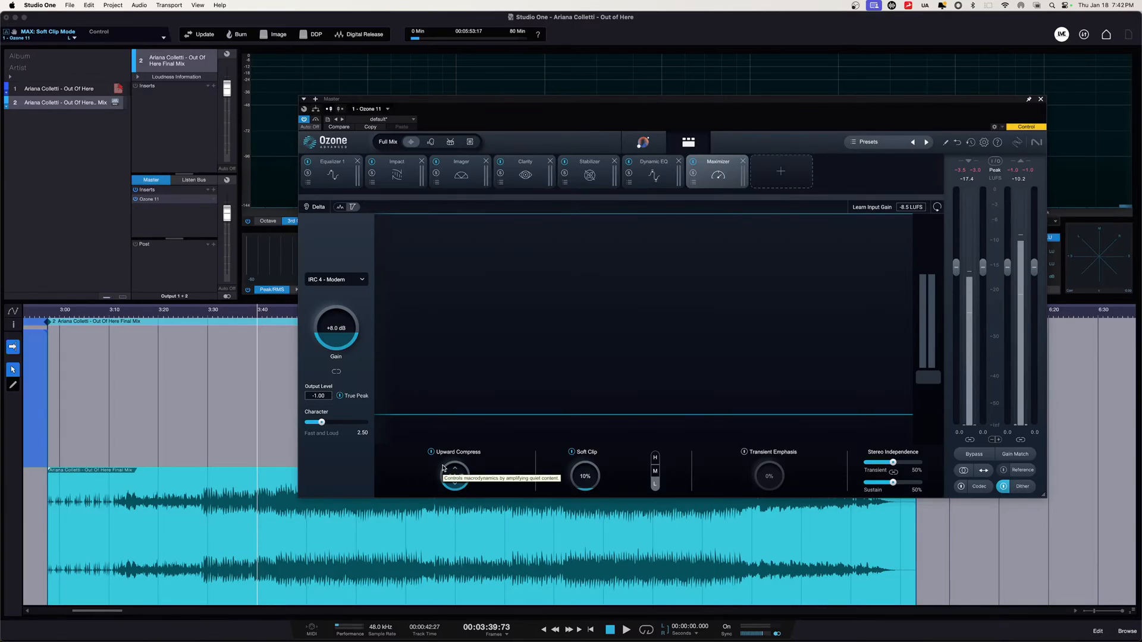
key(space)
drag(443, 467, 450, 455)
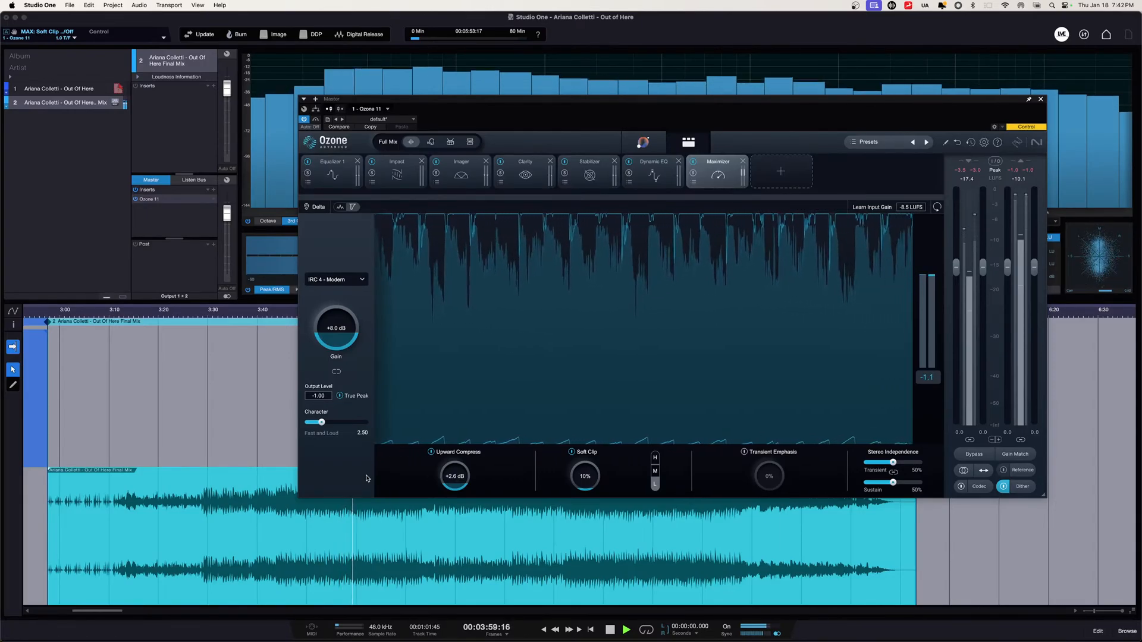
Try the Maximizer's Character at 2.72 during playback, reset it to 2.50, and stop playback.
mouse_move(326, 426)
mouse_down()
mouse_move(368, 423)
mouse_move(303, 431)
mouse_move(325, 429)
mouse_up()
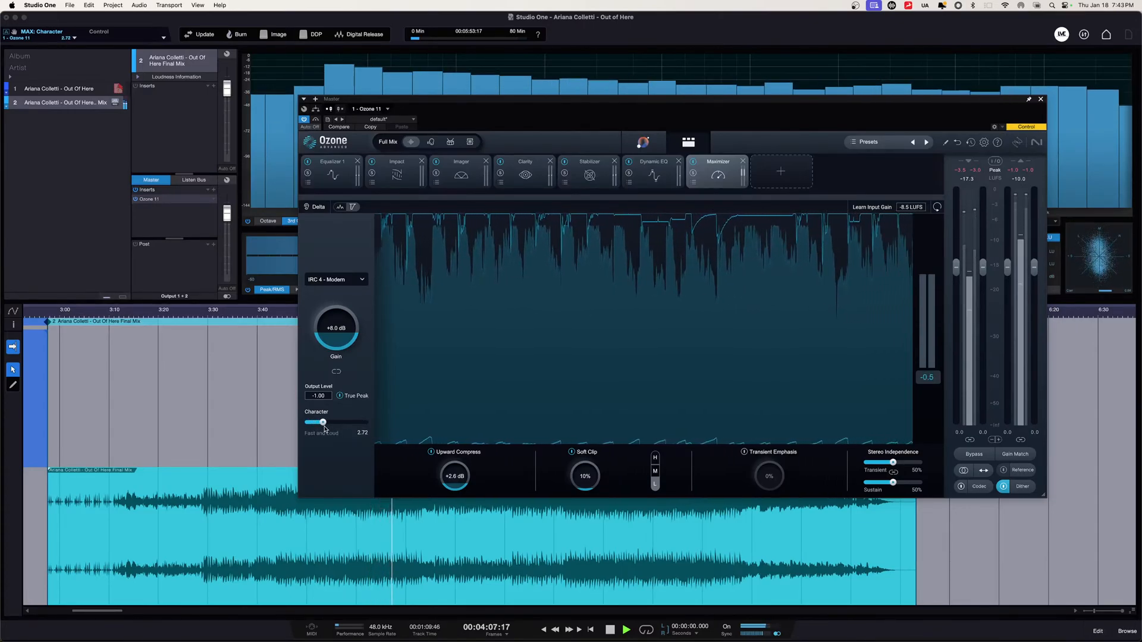
double_click(325, 427)
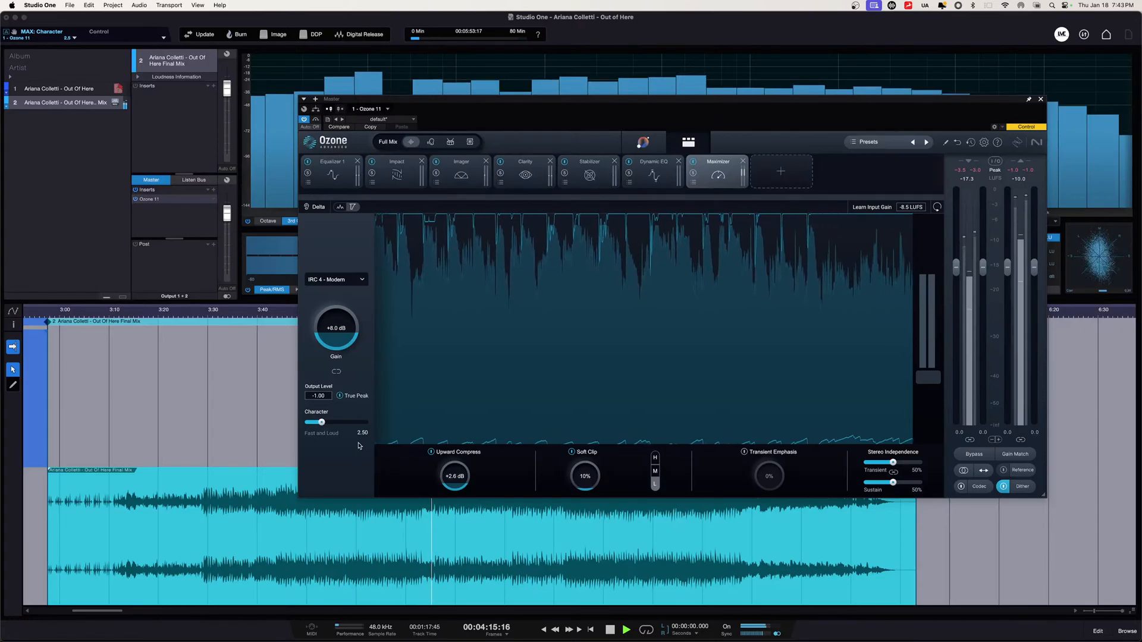
key(space)
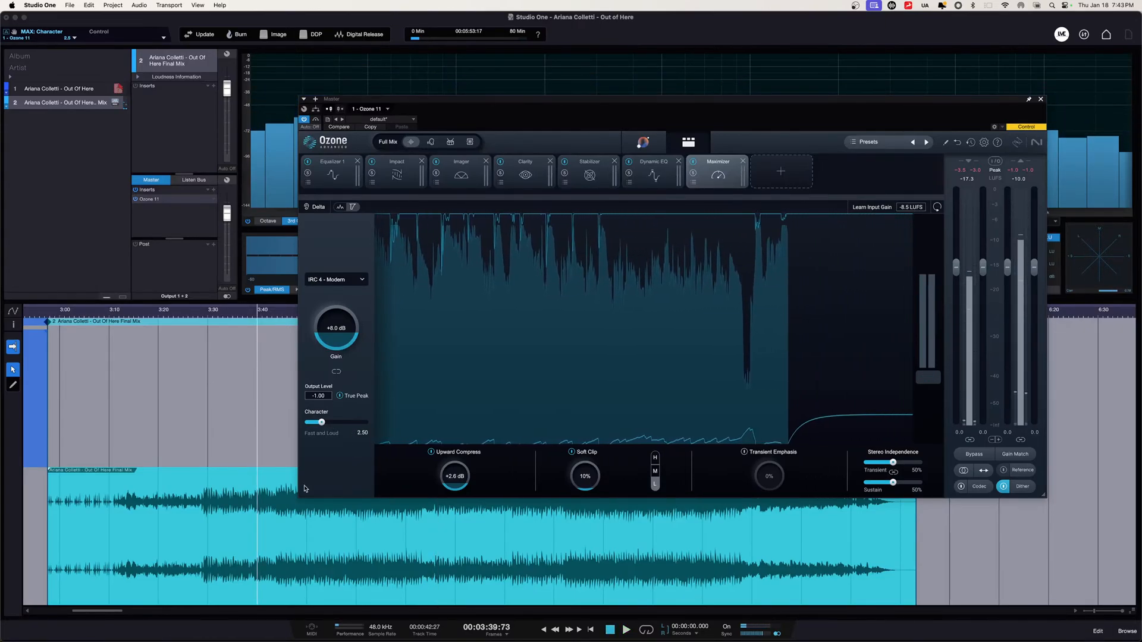
View the Ozone modules in chain order from Equalizer 1 through Clarity, Stabilizer and Dynamic EQ to the Maximizer.
click(346, 182)
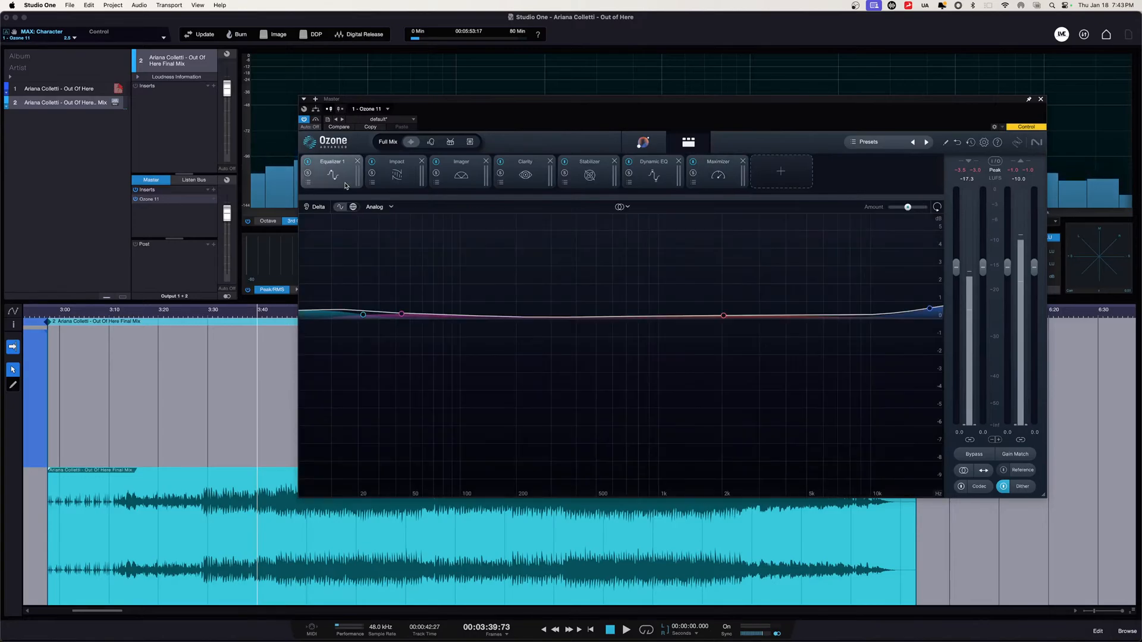
click(442, 177)
click(552, 172)
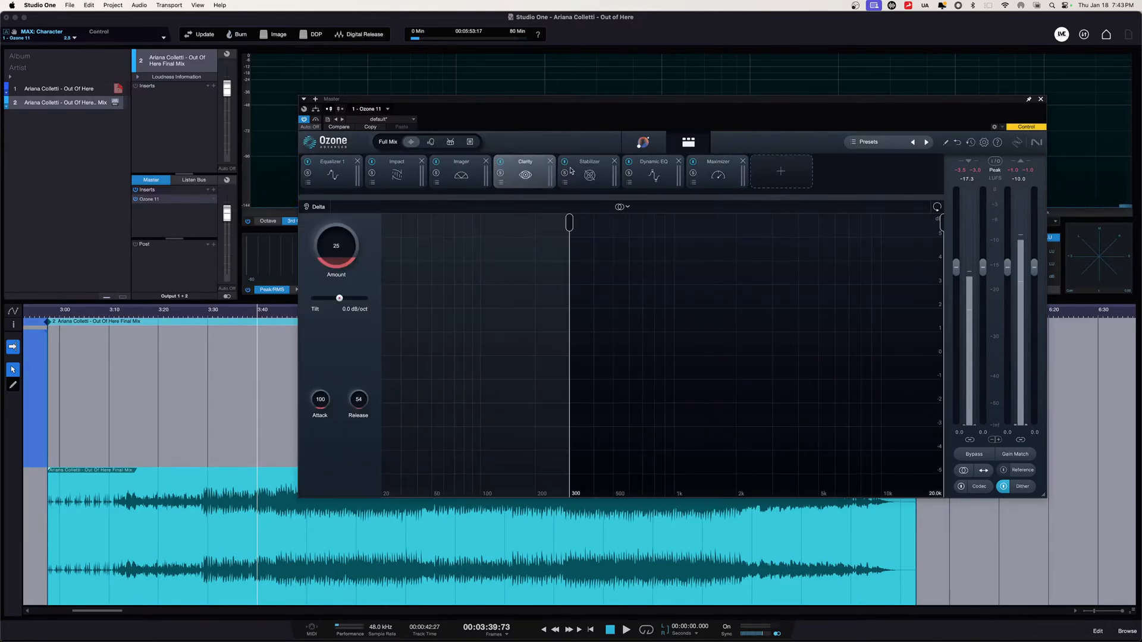
click(588, 177)
click(653, 177)
click(711, 180)
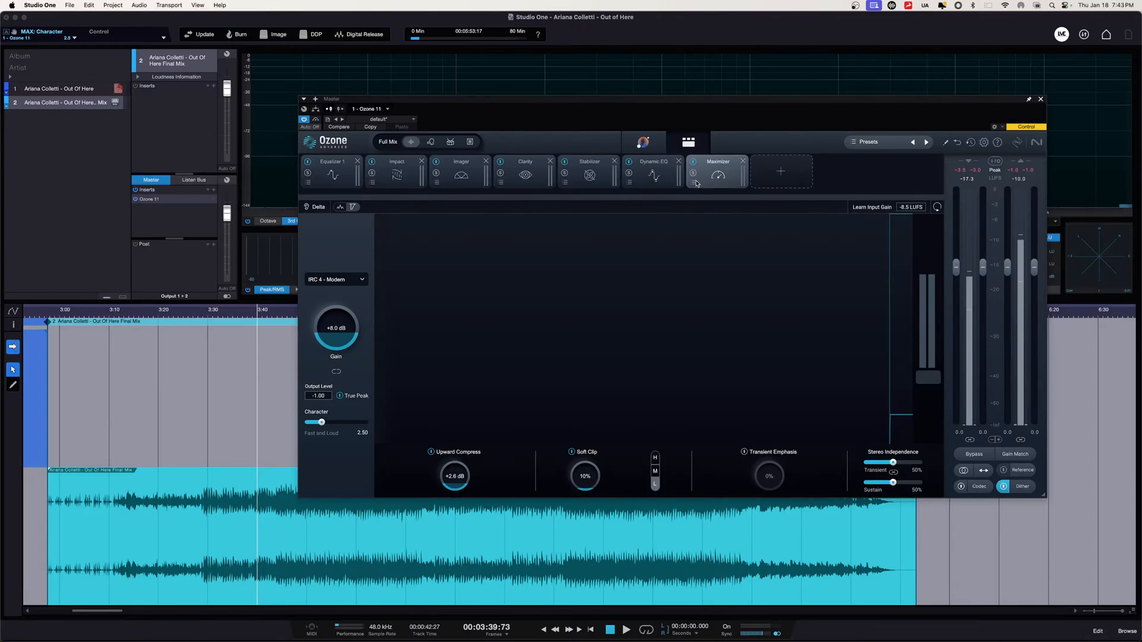
Audition the mix from about 3:40 with the Dynamic EQ in view, and return to Equalizer 1 with playback stopped.
click(652, 184)
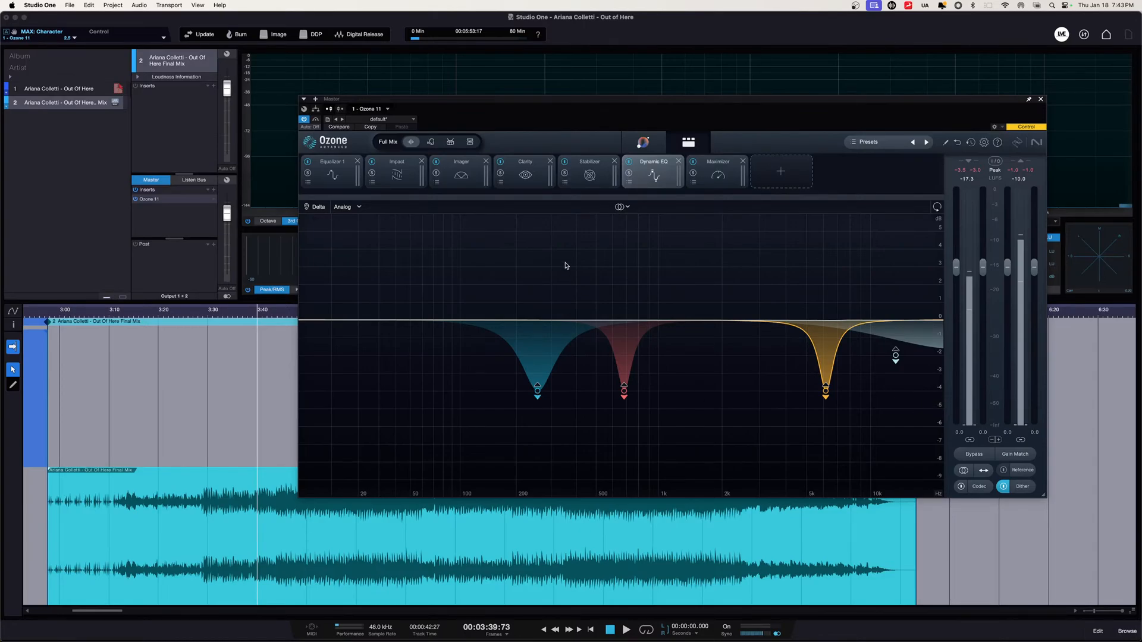
key(space)
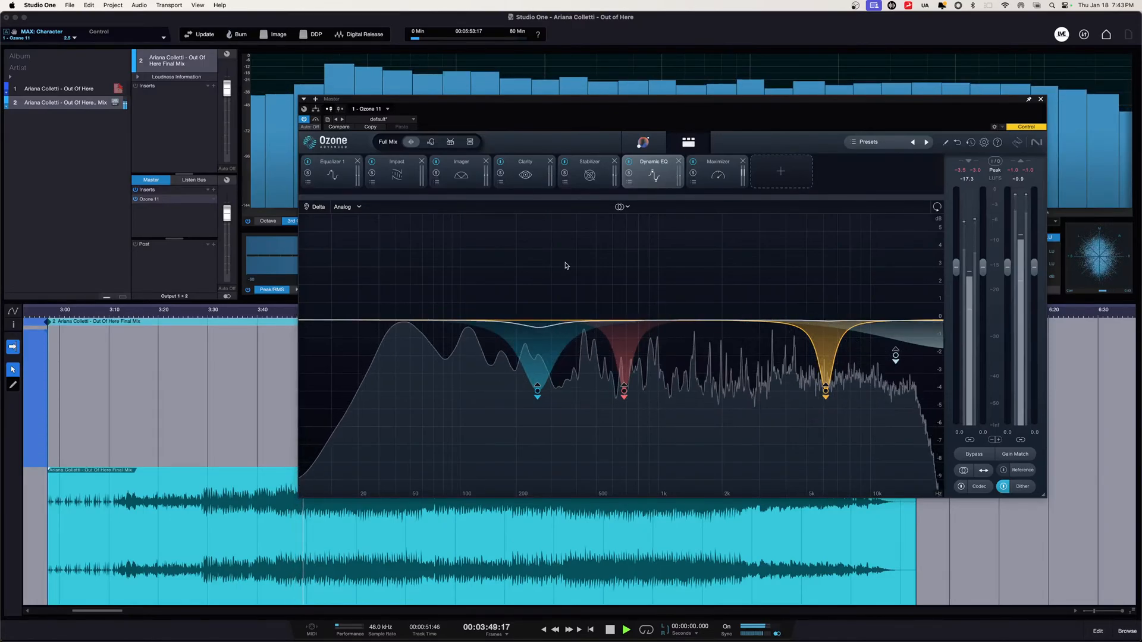
key(space)
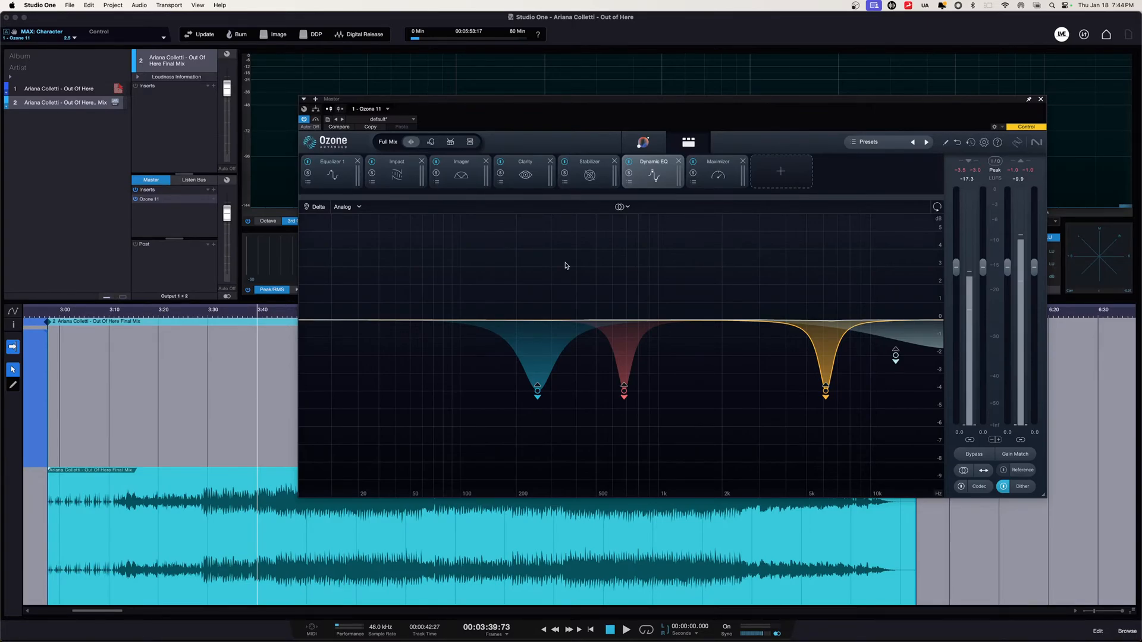
click(348, 180)
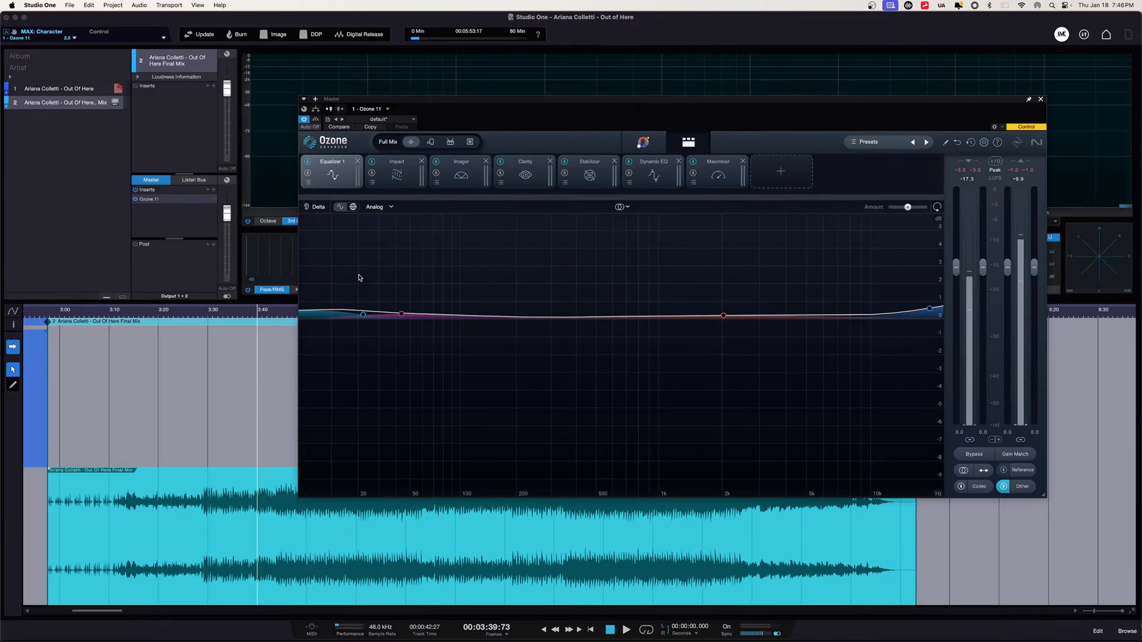
Stop streaming in OBS and switch to the OBS window.
mouse_move(255, 641)
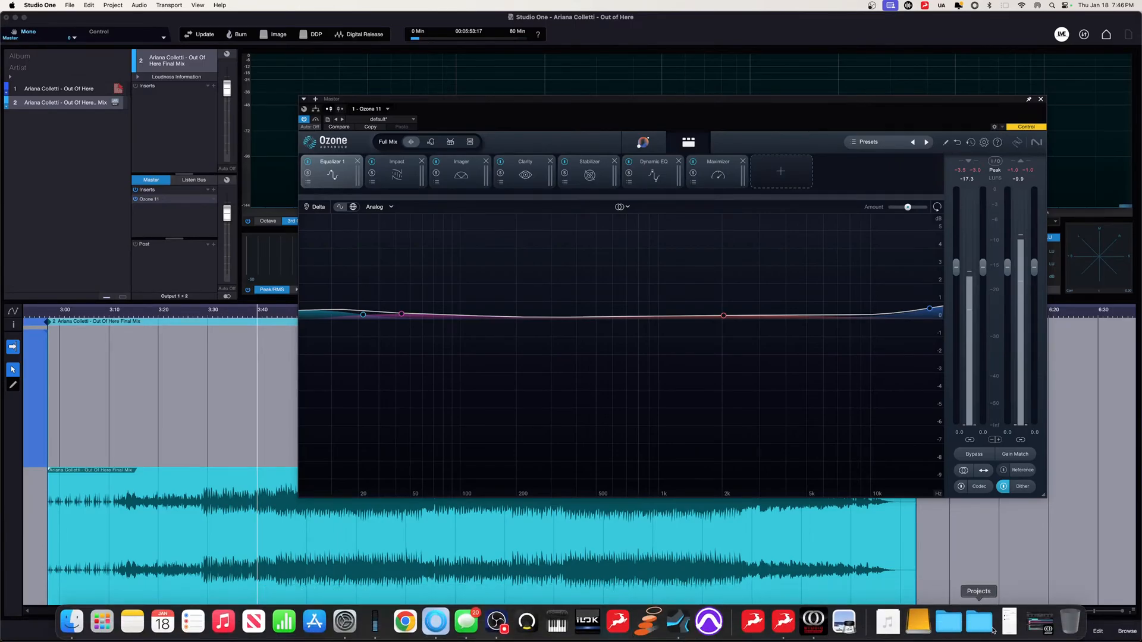
right_click(496, 621)
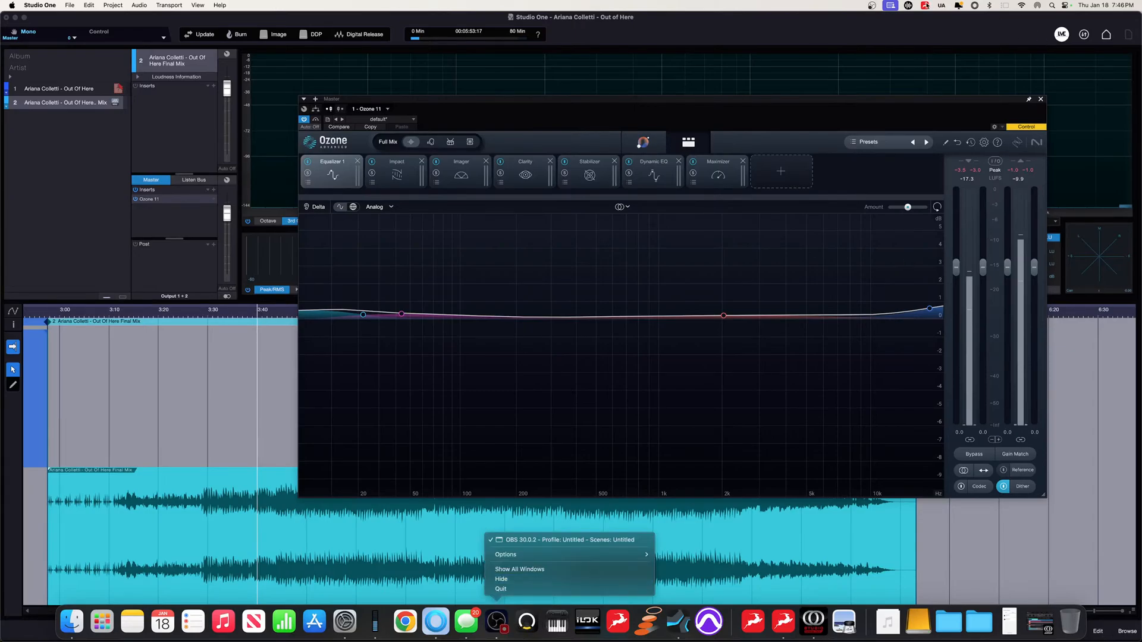
click(871, 6)
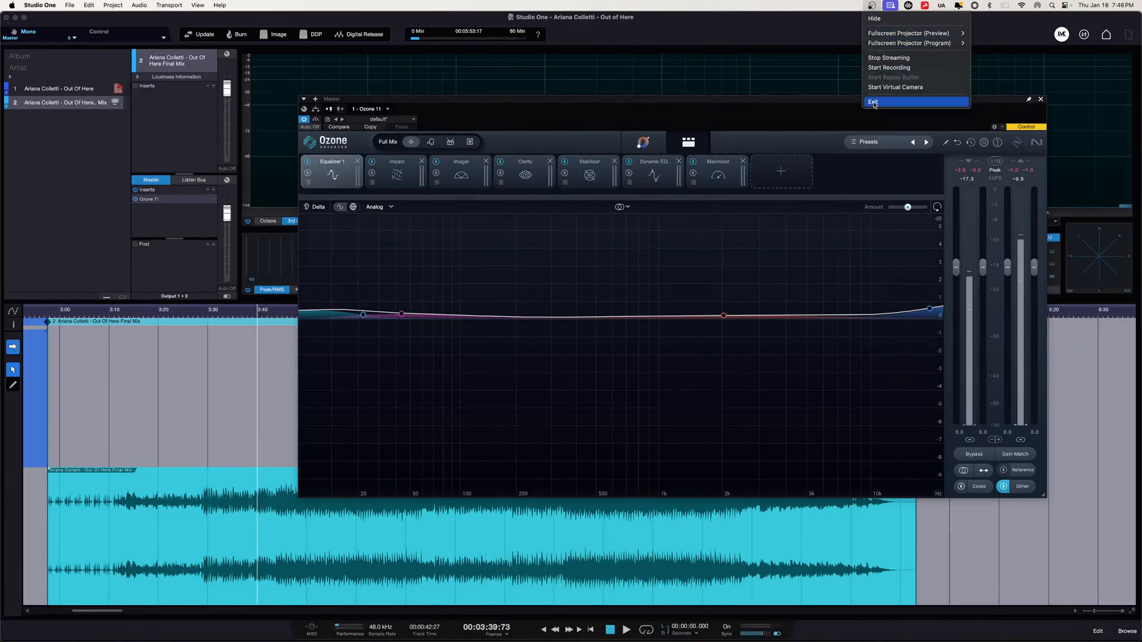
click(898, 60)
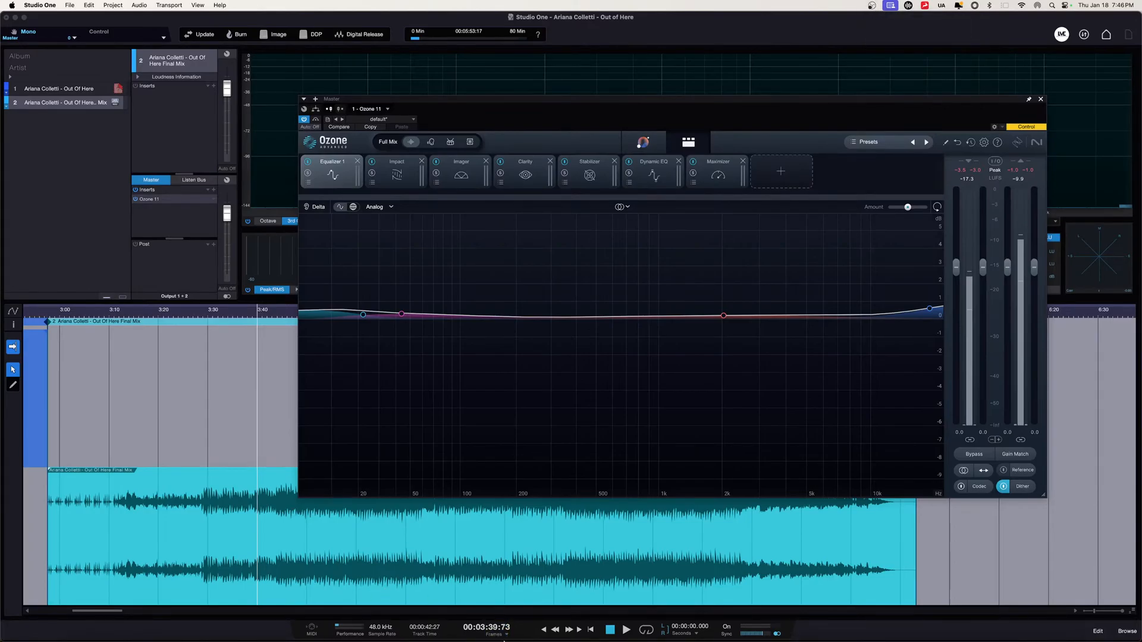
click(500, 519)
click(500, 633)
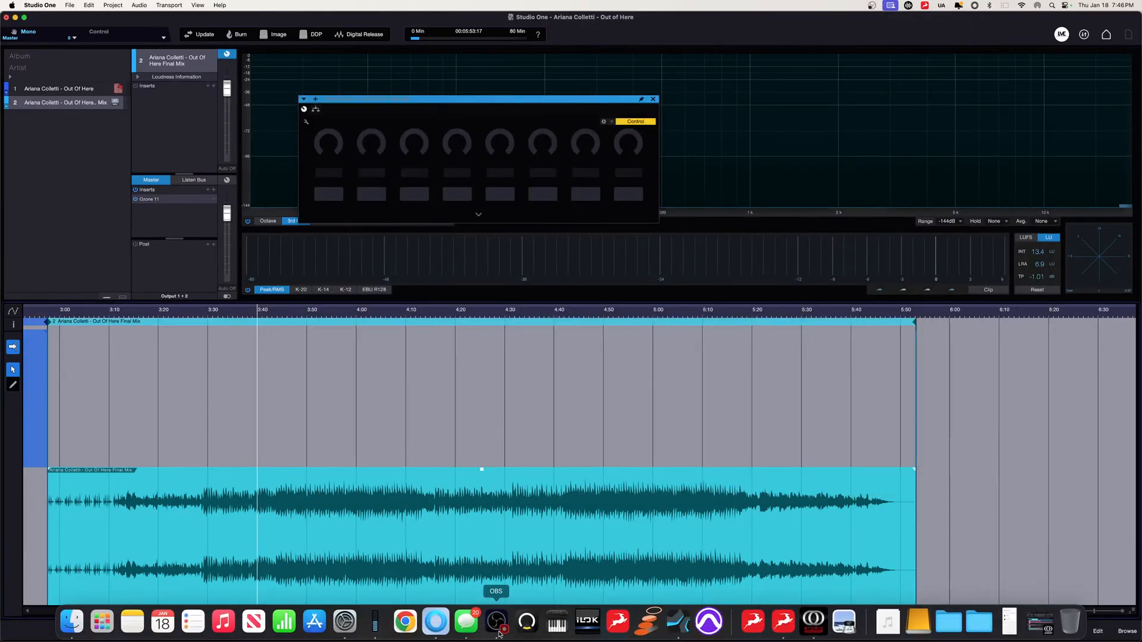